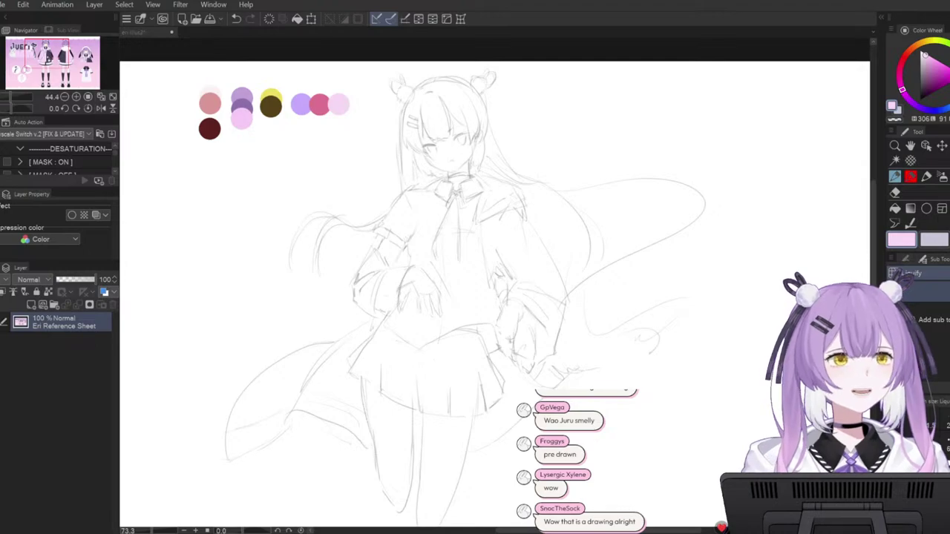
key("space")
key("Escape")
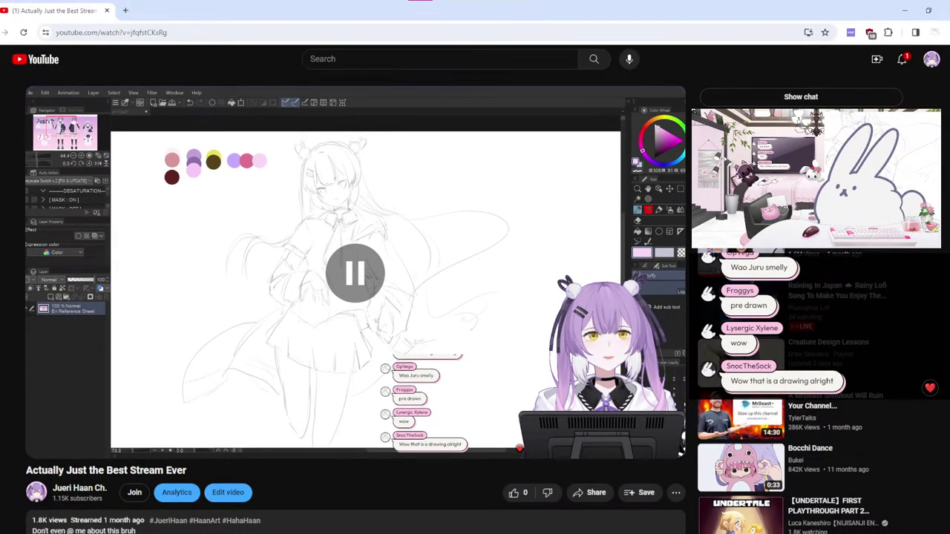
key("space")
key("f")
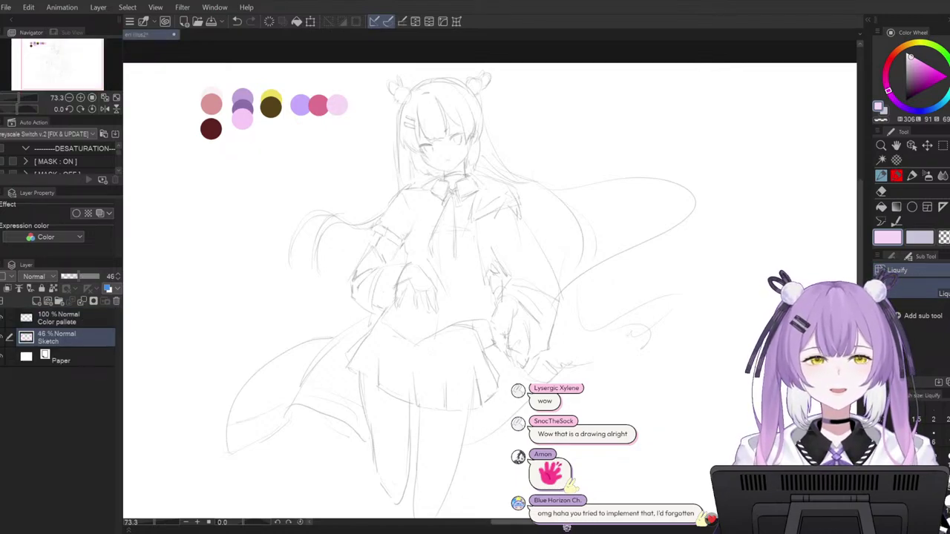
- Add a new raster layer and place it beneath the Sketch layer
left_click_drag(619, 524, 591, 524)
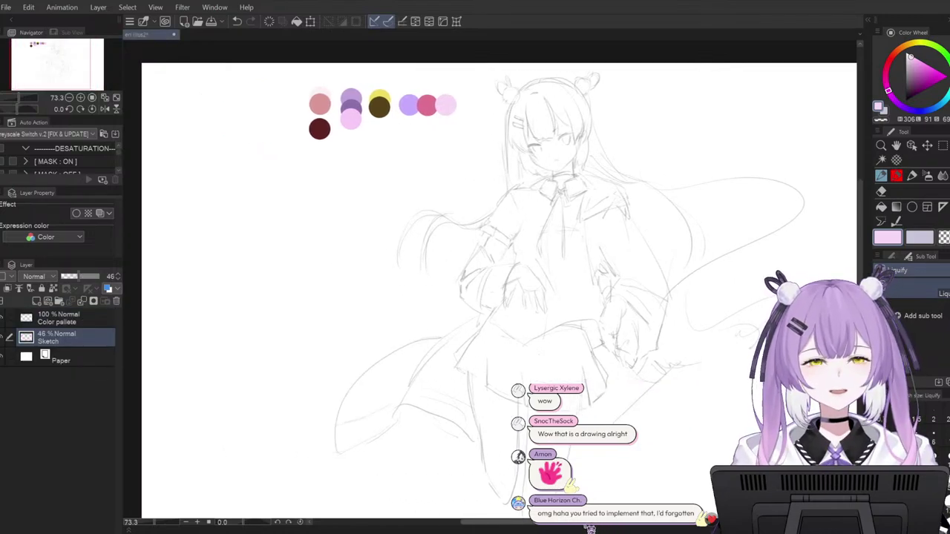
scroll(597, 529, "right", 1)
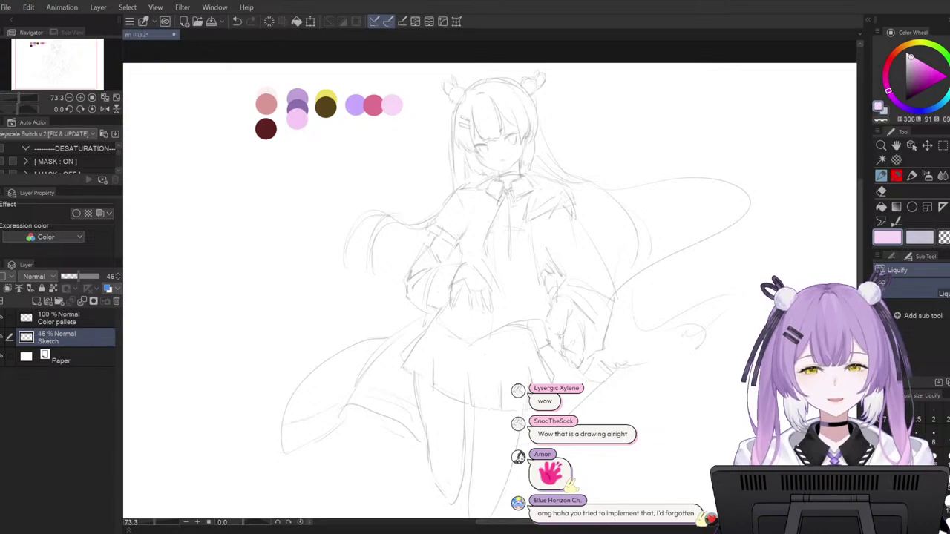
key("ctrl+Tab")
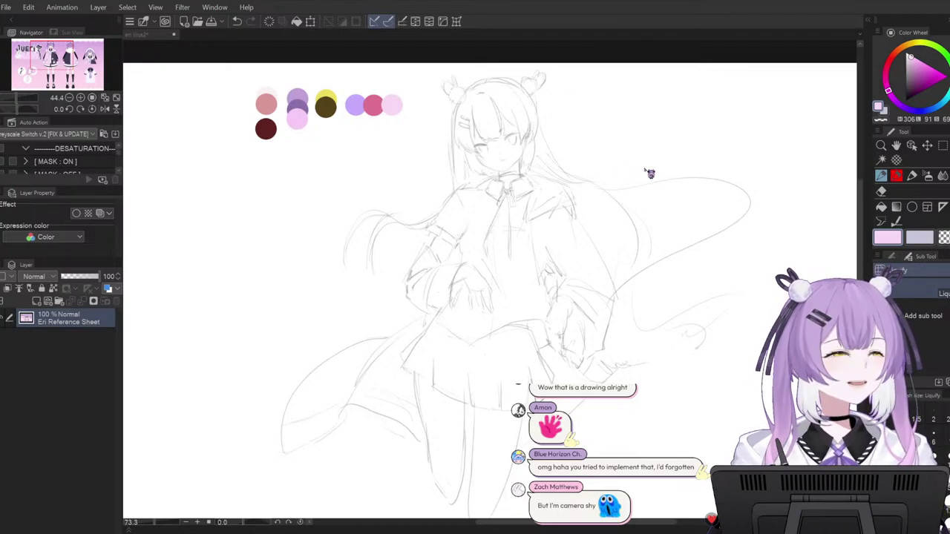
scroll(586, 193, "up", 2)
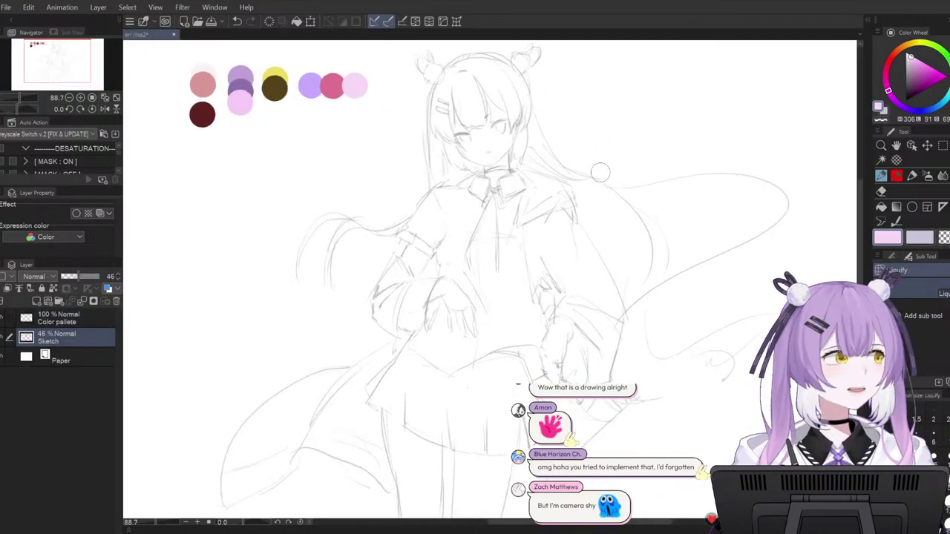
scroll(594, 175, "down", 1)
left_click(64, 319)
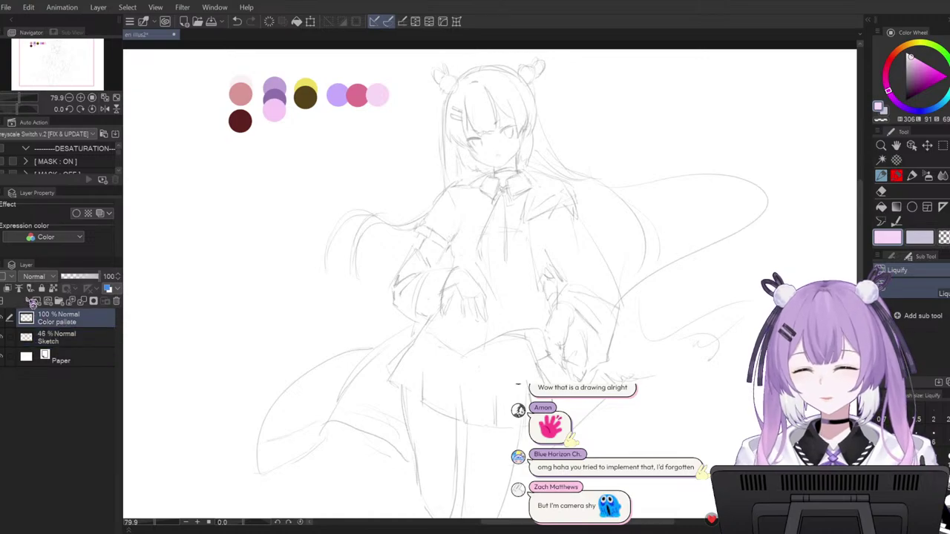
left_click(36, 300)
left_click_drag(74, 318, 83, 360)
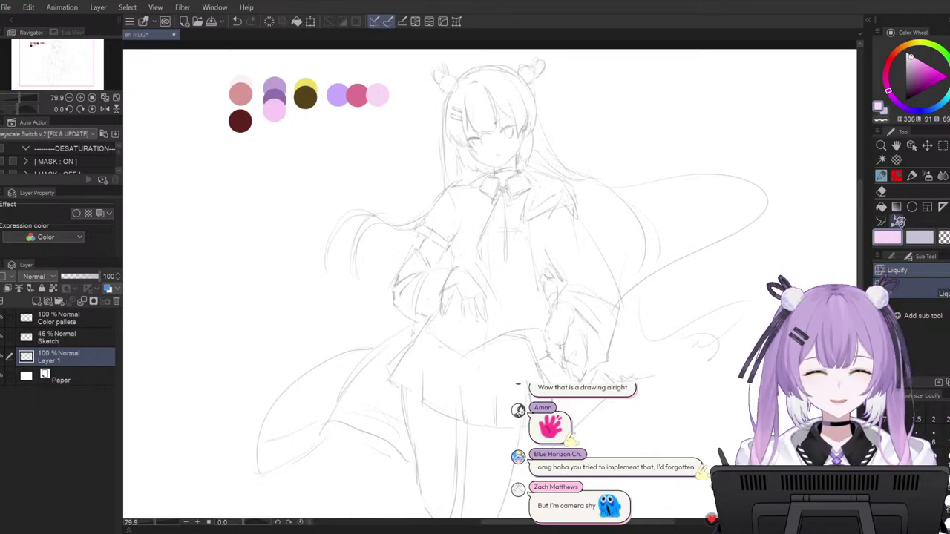
- Change the Paper layer's colour to a light grey
left_click_drag(929, 77, 917, 60)
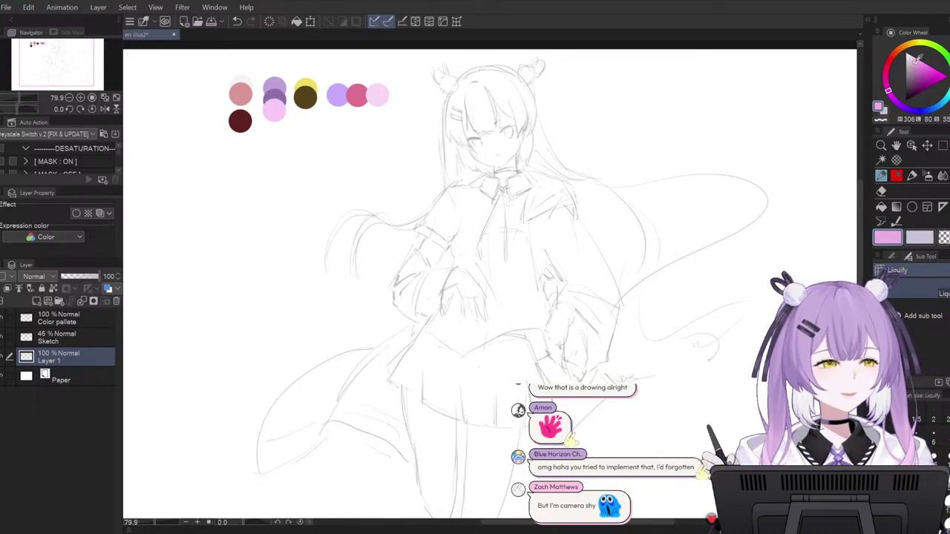
left_click(34, 380)
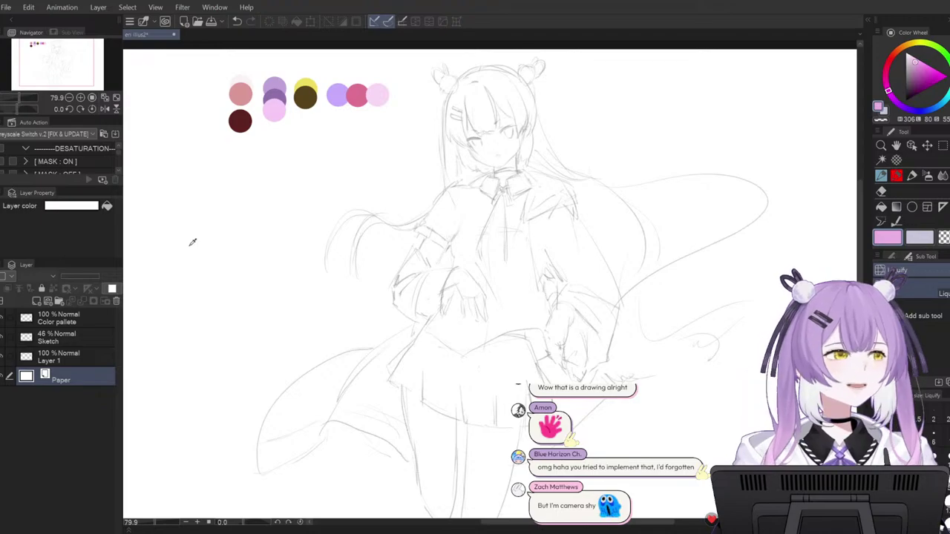
left_click(459, 200)
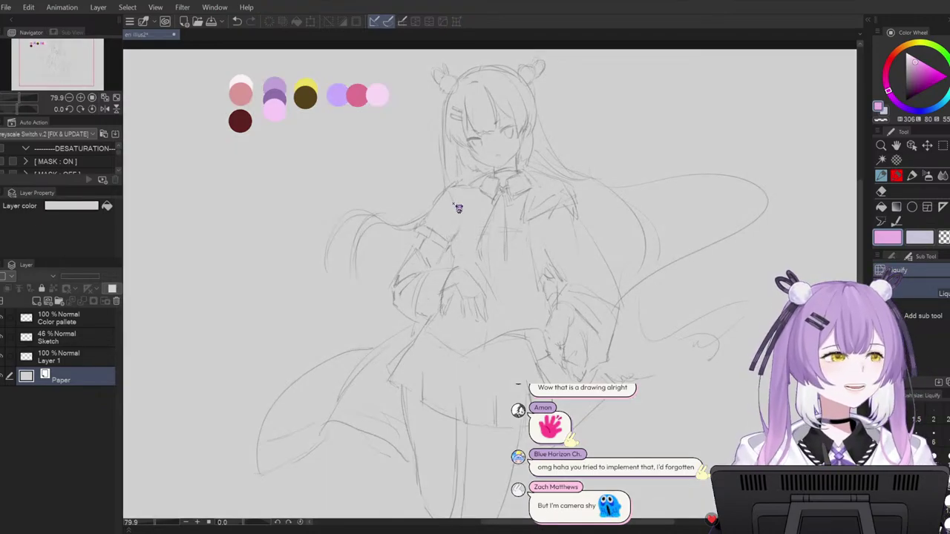
- Block in the face and neck on Layer 1 with the Milli pen, using the palest skin tone sampled from the palette swatches
left_click(896, 208)
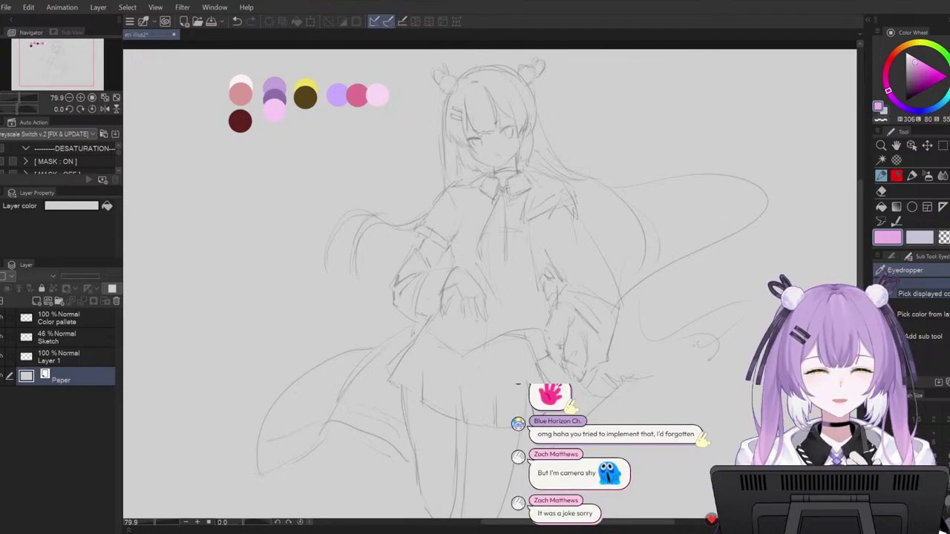
left_click(241, 81)
left_click(912, 178)
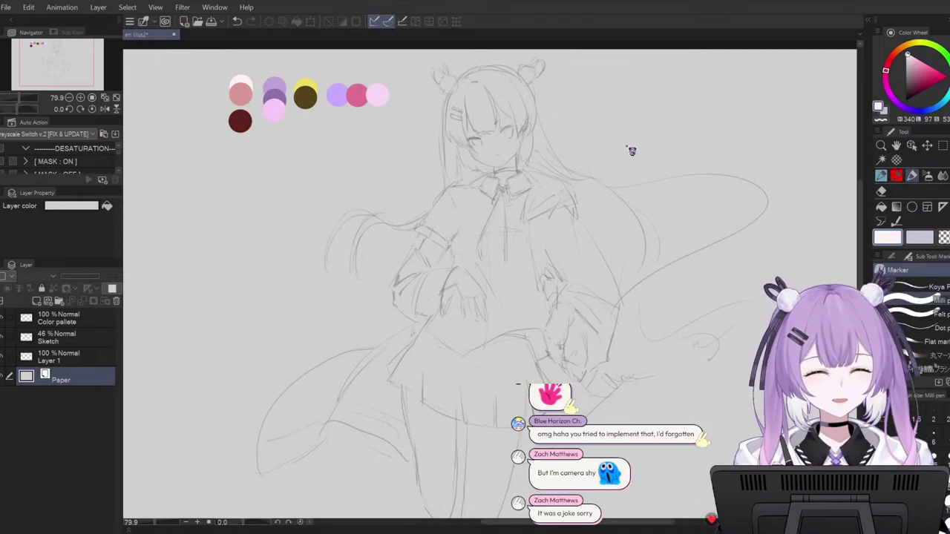
scroll(286, 236, "up", 1)
left_click(71, 357)
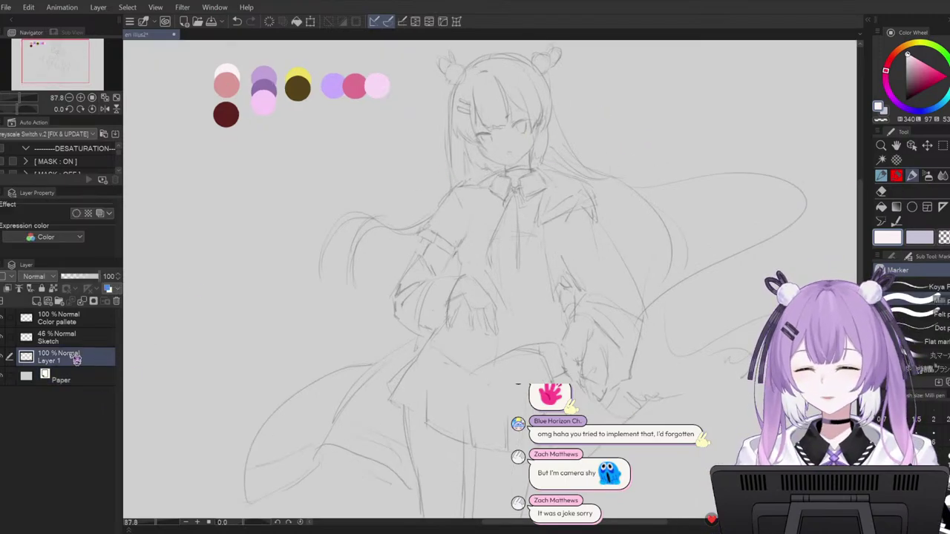
scroll(556, 236, "down", 1)
mouse_move(509, 119)
left_mouse_down()
mouse_move(515, 161)
mouse_move(497, 148)
mouse_move(499, 132)
mouse_move(508, 150)
mouse_move(496, 113)
mouse_move(504, 146)
mouse_move(494, 117)
mouse_move(511, 151)
mouse_move(509, 112)
mouse_move(532, 138)
mouse_move(522, 178)
left_mouse_up()
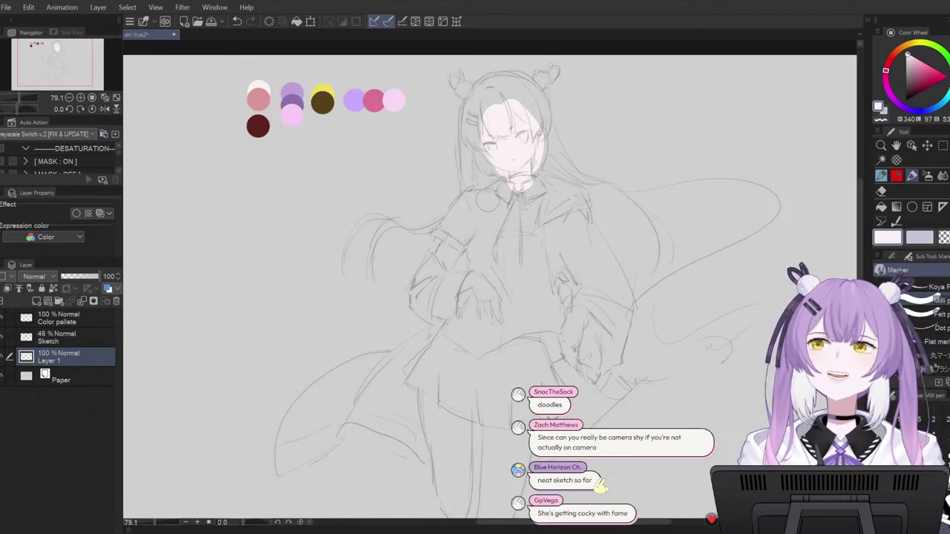
- Block in the bare forearm and both hands with the same pale skin tone
mouse_move(470, 277)
left_mouse_down()
mouse_move(489, 312)
mouse_move(471, 280)
mouse_move(440, 273)
mouse_move(455, 239)
mouse_move(438, 269)
left_mouse_up()
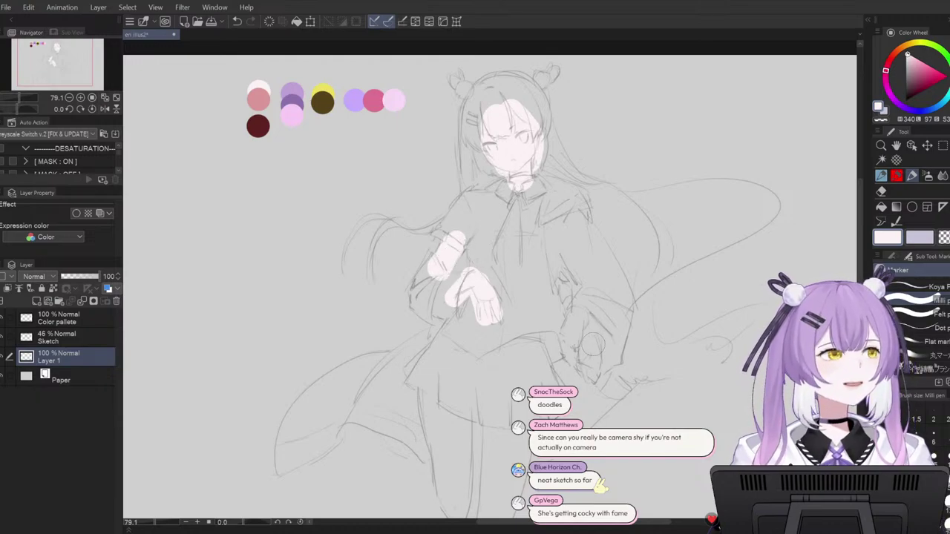
mouse_move(580, 318)
left_mouse_down()
mouse_move(574, 355)
mouse_move(566, 327)
mouse_move(580, 385)
left_mouse_up()
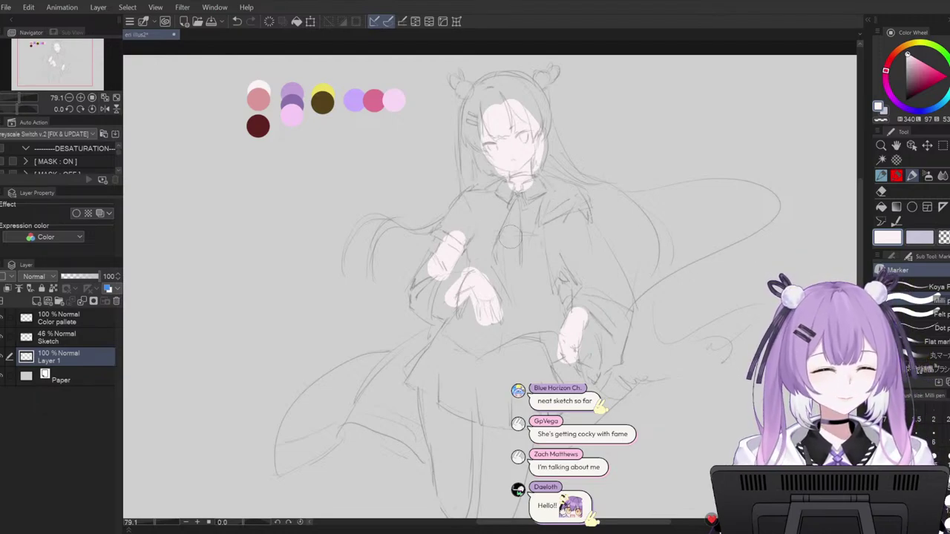
left_click_drag(484, 295, 503, 320)
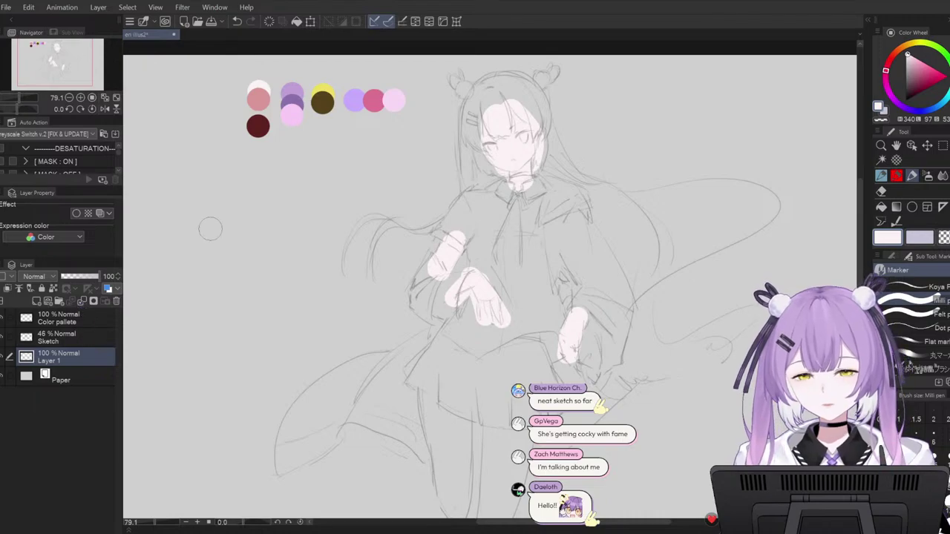
- Extend the pale skin base over the forehead, the sides of the face, the jaw and the collar area
mouse_move(484, 134)
left_mouse_down()
mouse_move(533, 139)
mouse_move(507, 182)
mouse_move(514, 208)
left_mouse_up()
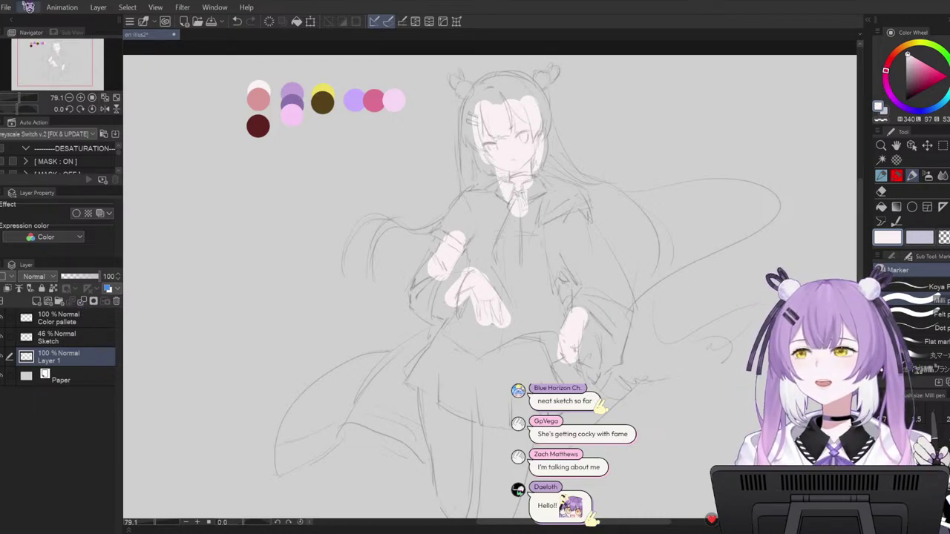
scroll(519, 124, "up", 3)
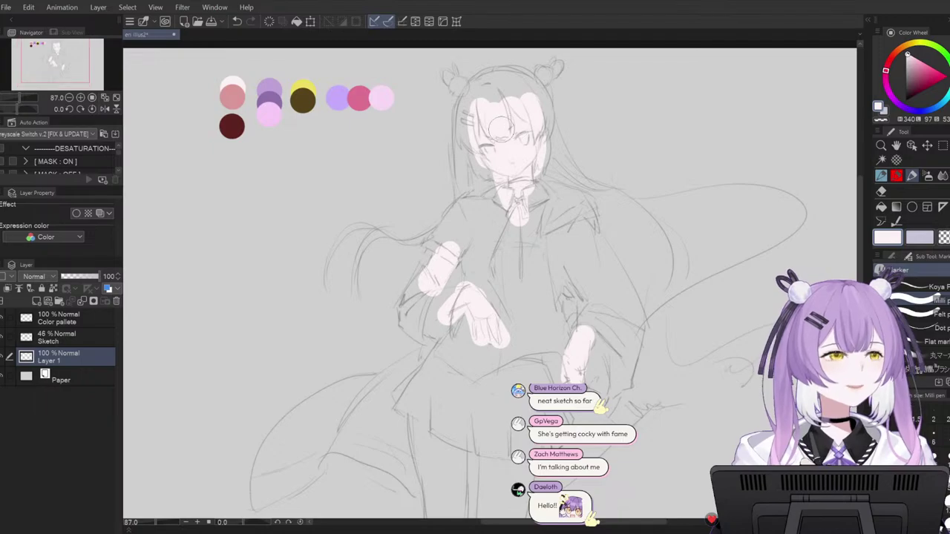
scroll(489, 128, "down", 1)
scroll(490, 128, "up", 1)
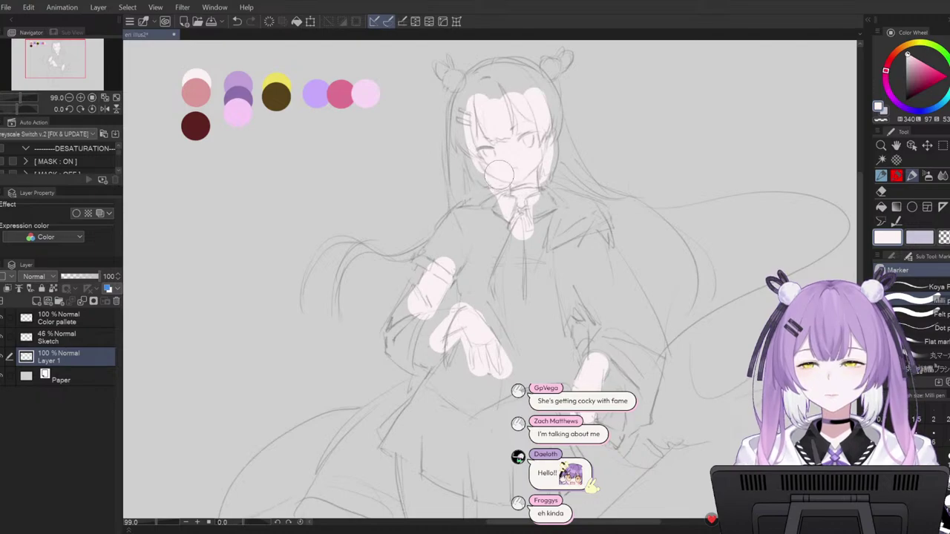
mouse_move(470, 127)
left_mouse_down()
mouse_move(486, 178)
mouse_move(524, 170)
left_mouse_up()
mouse_move(539, 132)
left_mouse_down()
mouse_move(537, 210)
mouse_move(520, 155)
left_mouse_up()
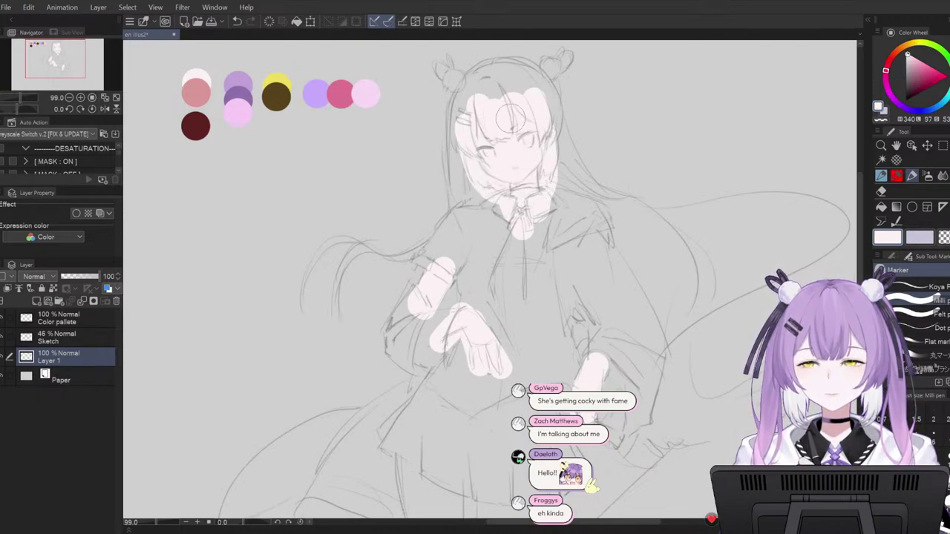
left_click_drag(510, 112, 499, 96)
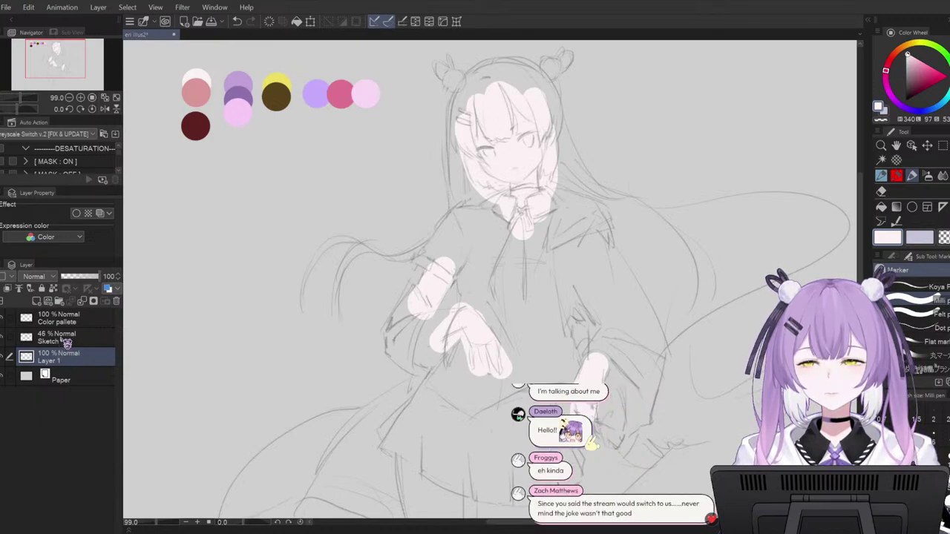
- Paint a shadow on the neck under the chin on Layer 1, using the dusty pink palette swatch and the Milli pen
left_click(105, 320)
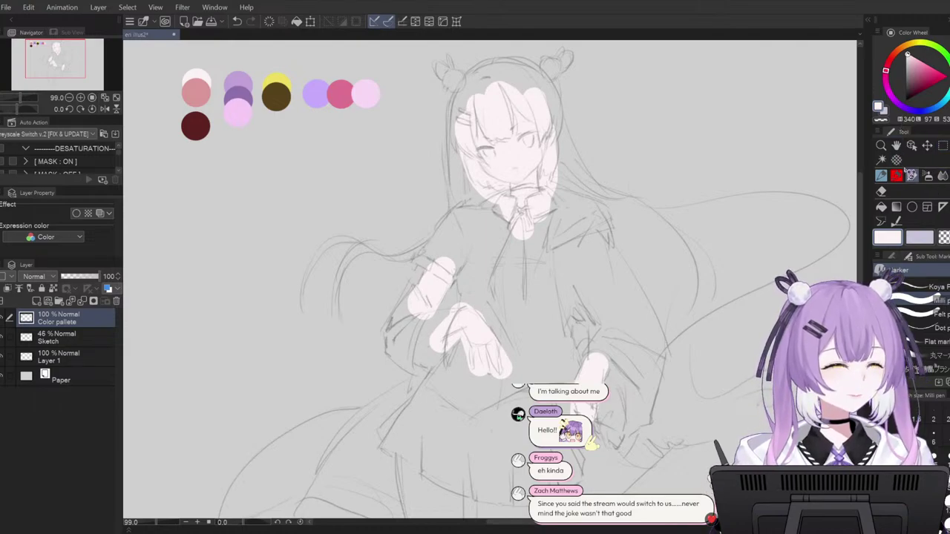
left_click(931, 173)
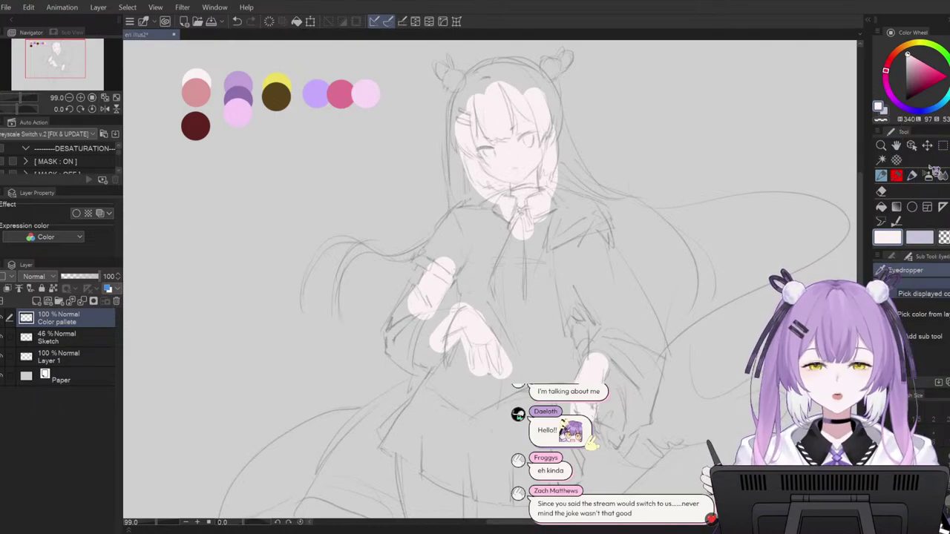
left_click(207, 89)
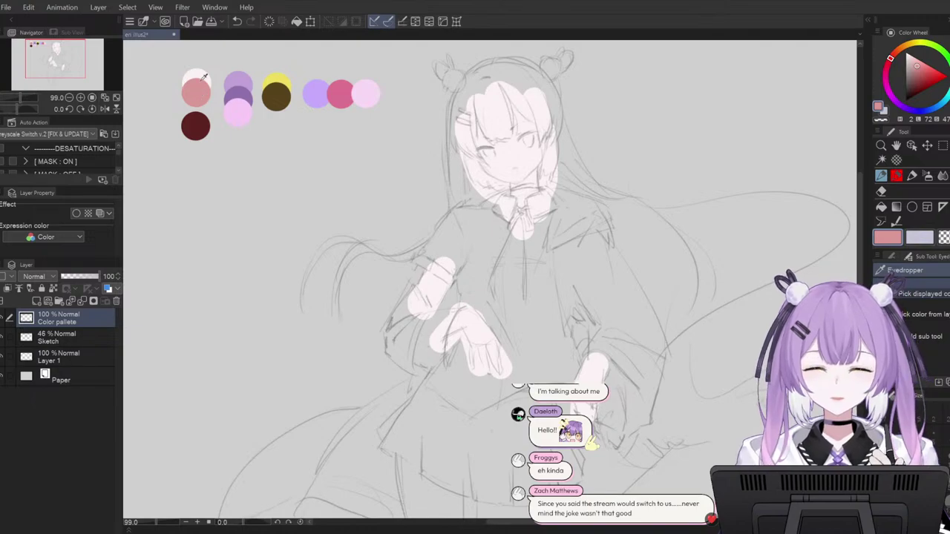
left_click(914, 176)
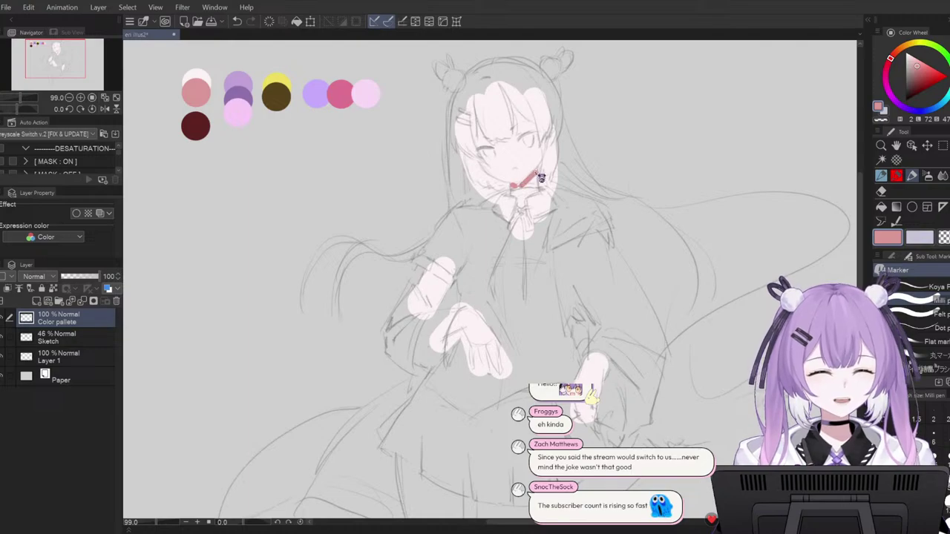
left_click(97, 357)
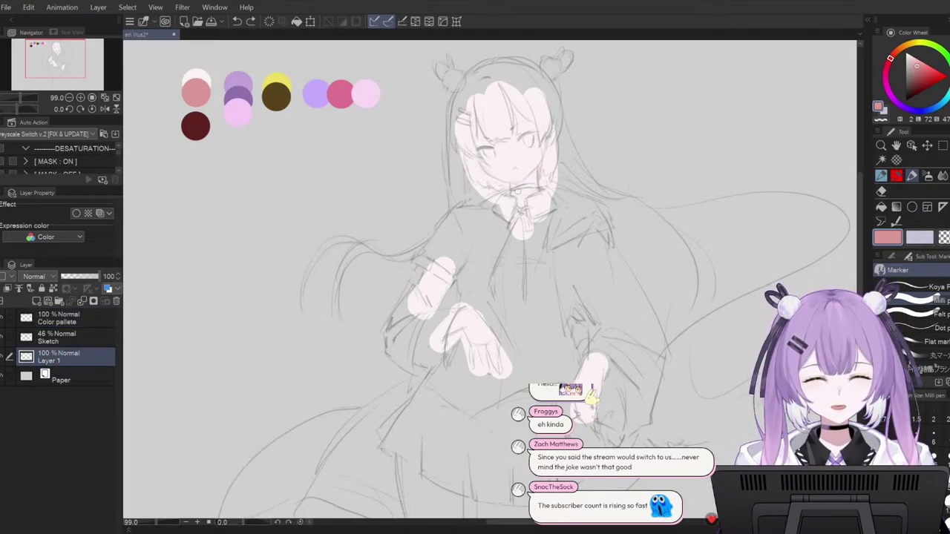
left_click_drag(518, 190, 539, 171)
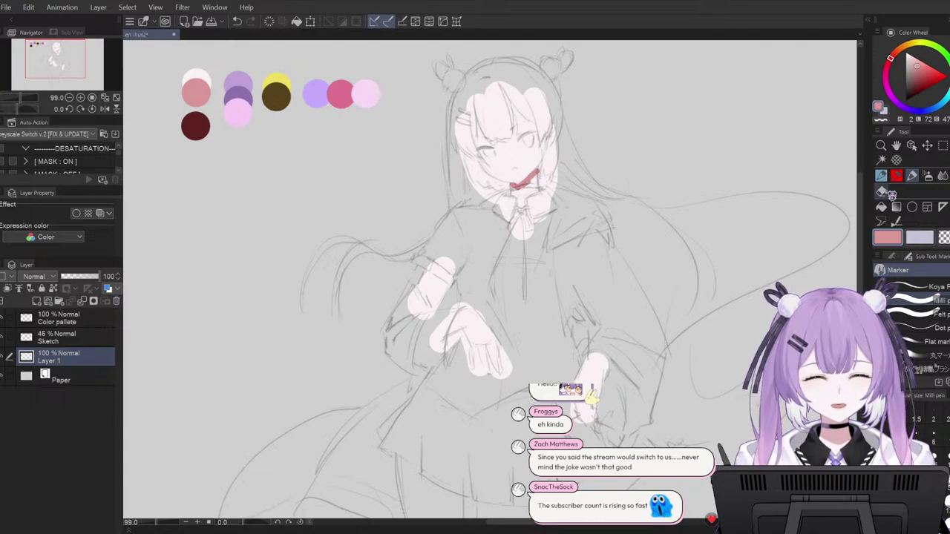
left_click(539, 154, "alt")
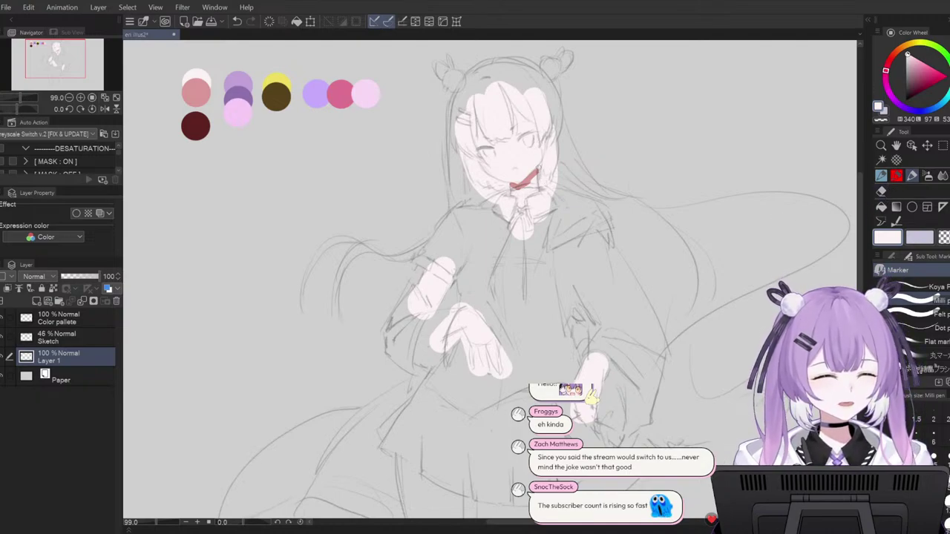
left_click(539, 169, "alt")
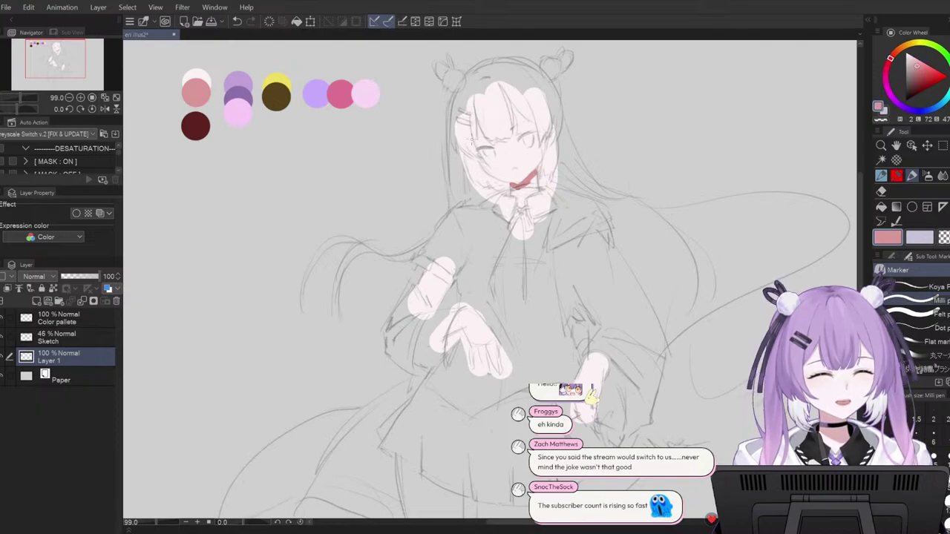
- Draw thin dusty pink hair shadows on the forehead beside the left and central fringe locks on Layer 1 with the Koya Pen
left_click(934, 286)
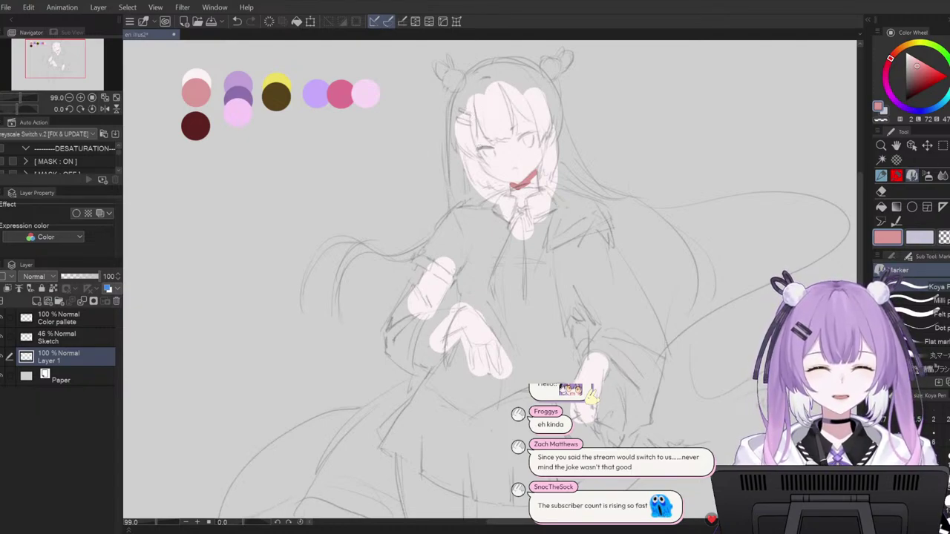
left_click_drag(478, 120, 479, 147)
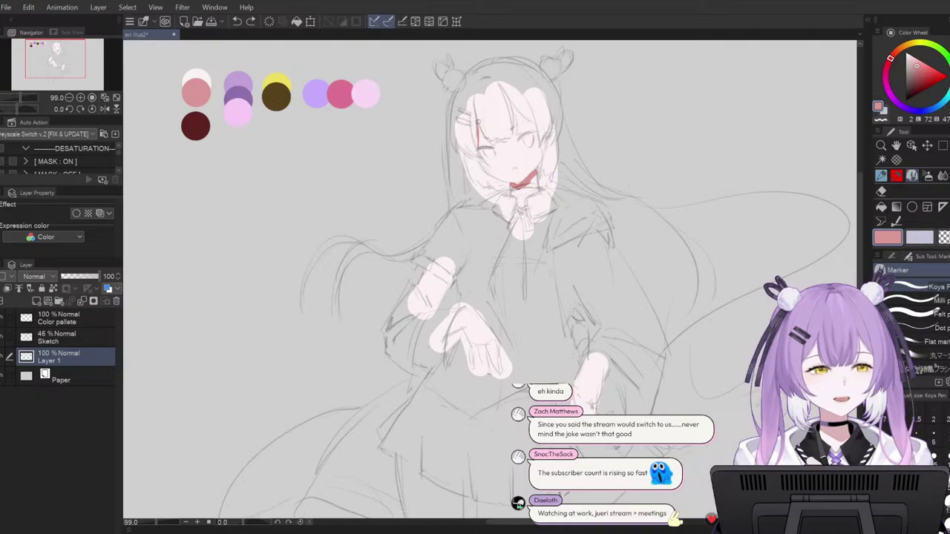
key("ctrl+z")
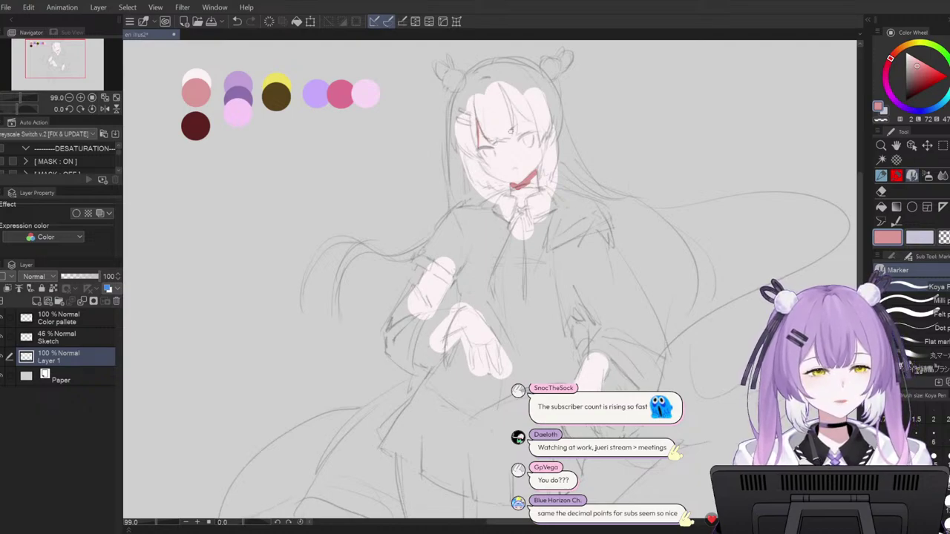
left_click_drag(510, 99, 517, 128)
key("ctrl+z")
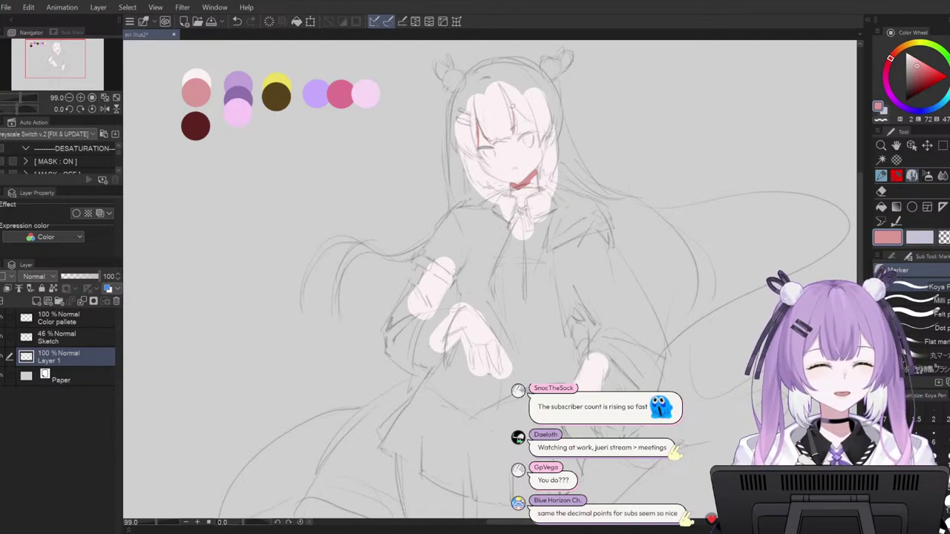
left_click_drag(511, 107, 522, 115)
key("ctrl+z")
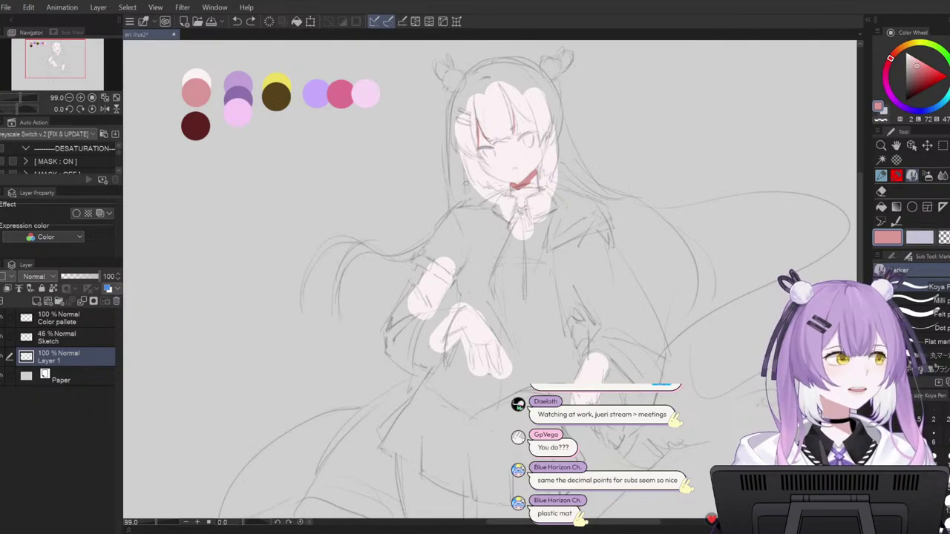
- Refine the pink shadow line along the parted fringe, from the top of the forehead to the right temple
left_click_drag(495, 92, 523, 115)
key("ctrl+z")
key("ctrl+z")
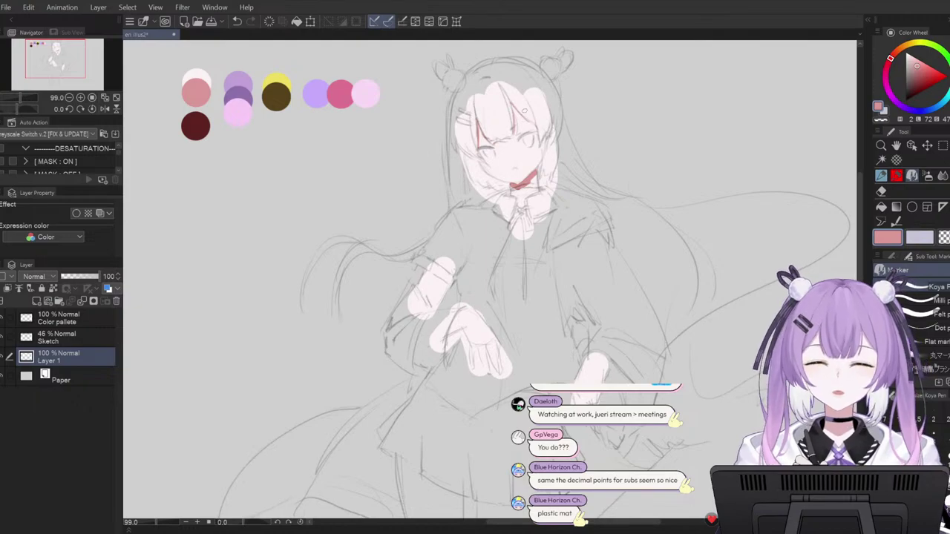
key("ctrl+z")
left_click_drag(530, 121, 536, 128)
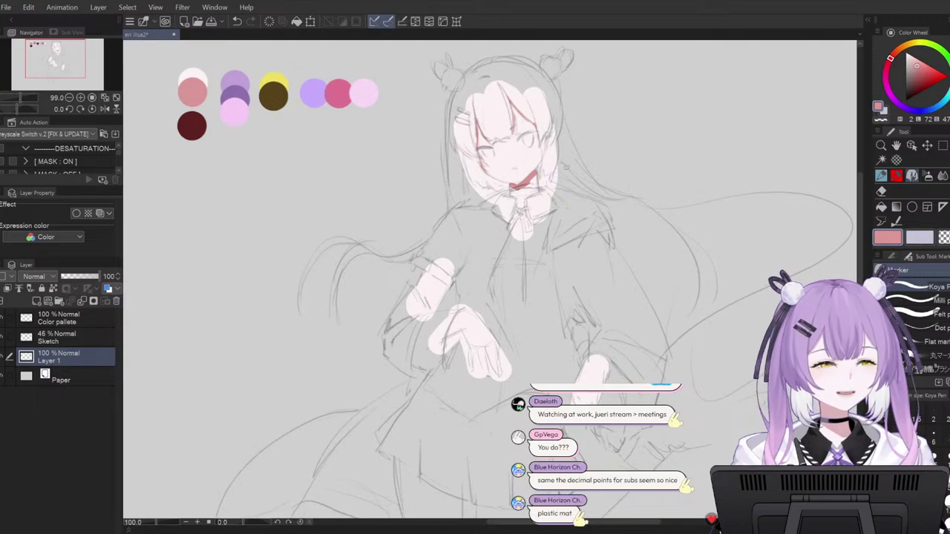
- Extend the dusty pink neck shadow upward beneath the right side of the jaw
scroll(536, 147, "up", 1)
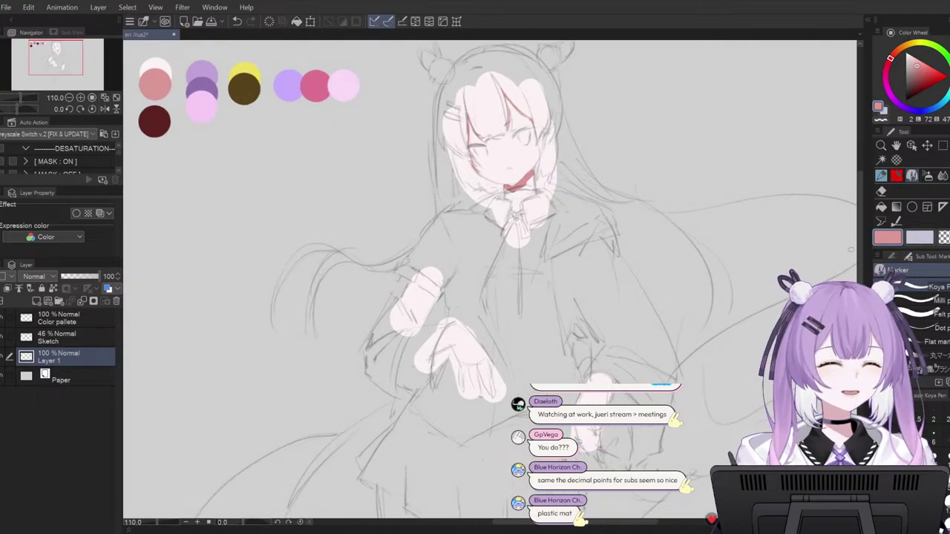
scroll(851, 249, "up", 2)
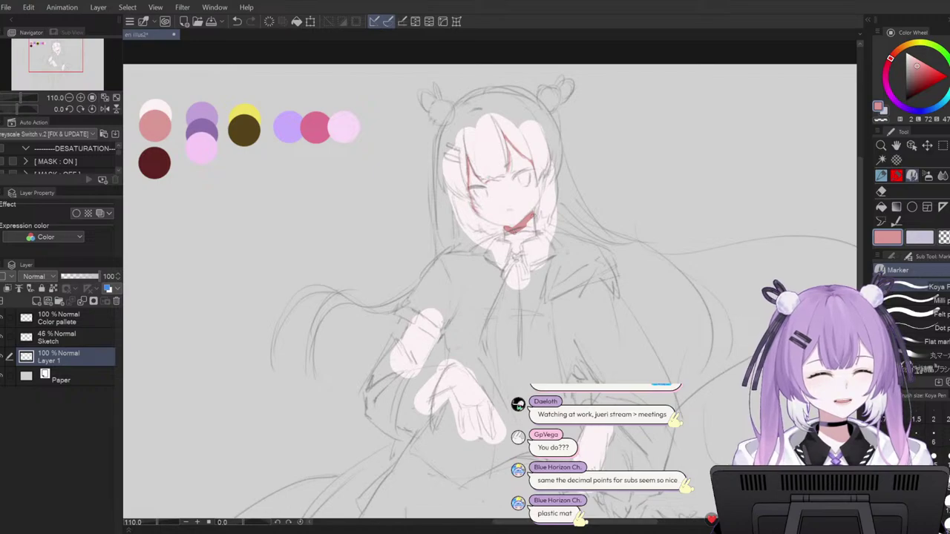
mouse_move(533, 215)
left_mouse_down()
mouse_move(506, 232)
mouse_move(533, 221)
left_mouse_up()
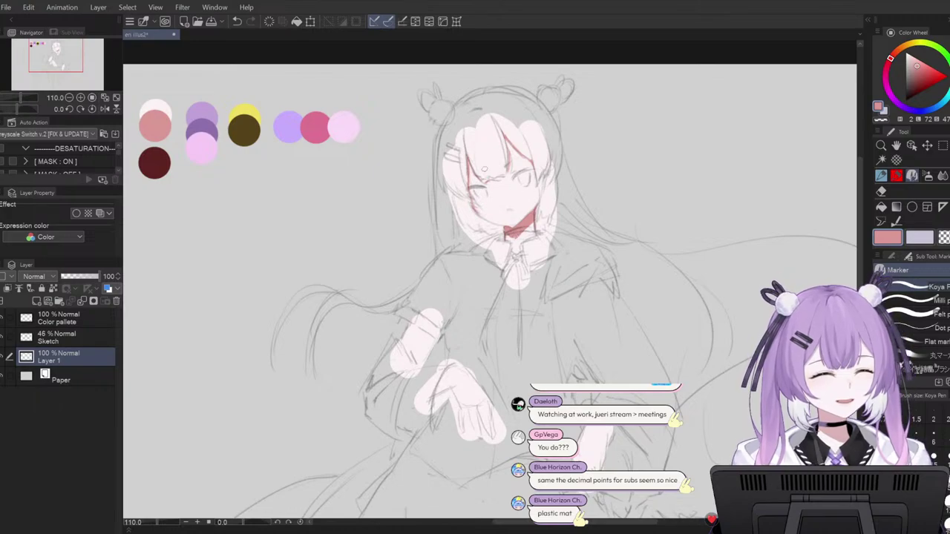
- Paint dusty pink shadows below the sleeve edge on the bare forearm and on the backs of both hands near the wrists
mouse_move(418, 329)
left_mouse_down()
mouse_move(430, 347)
mouse_move(434, 338)
mouse_move(431, 349)
left_mouse_up()
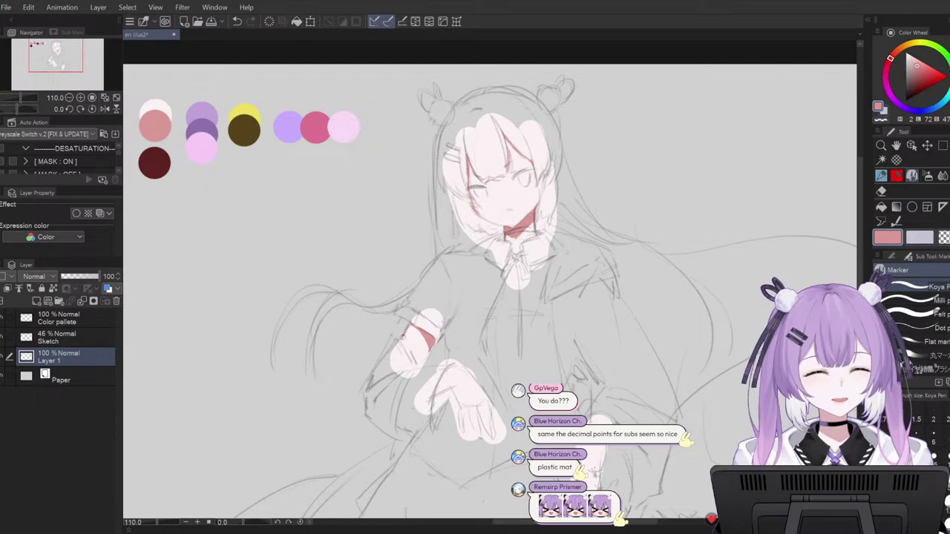
key("ctrl+z")
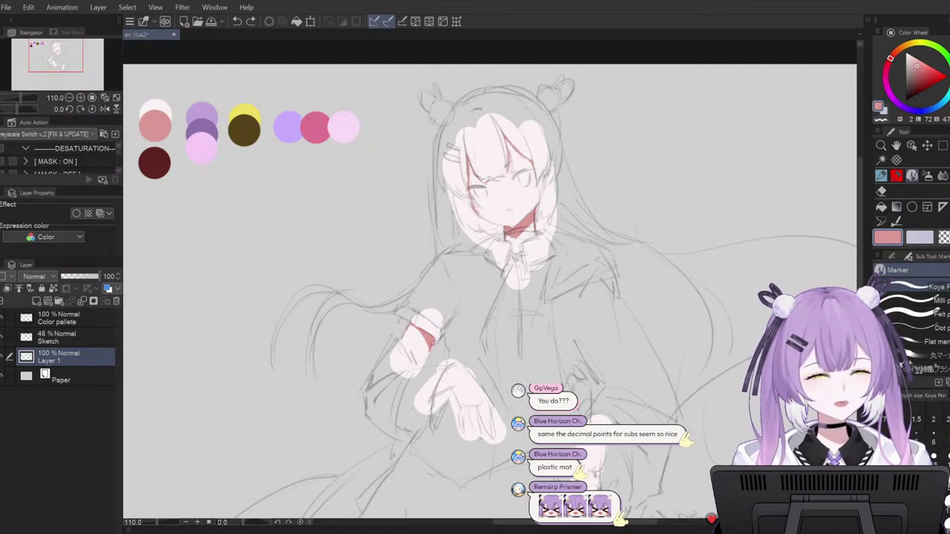
left_click_drag(432, 343, 424, 363)
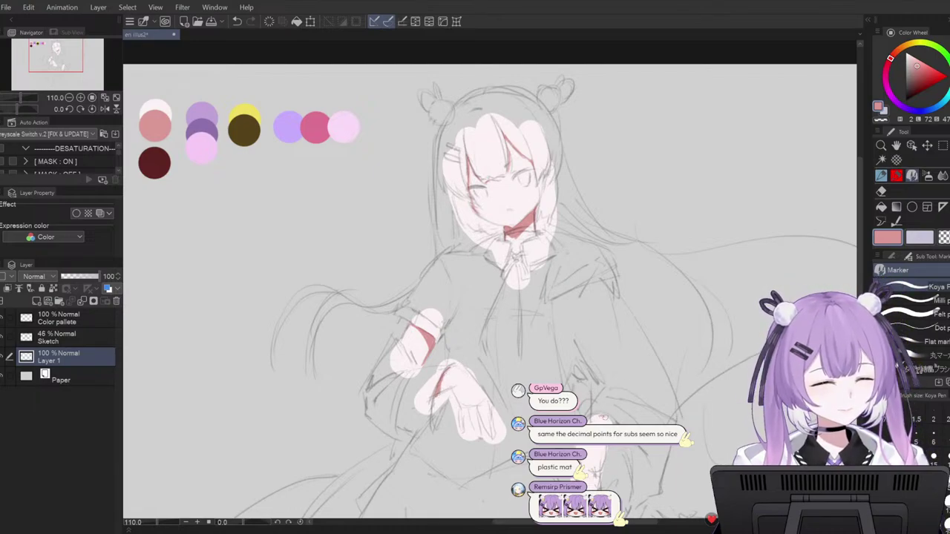
key("ctrl+z")
left_click_drag(604, 416, 611, 419)
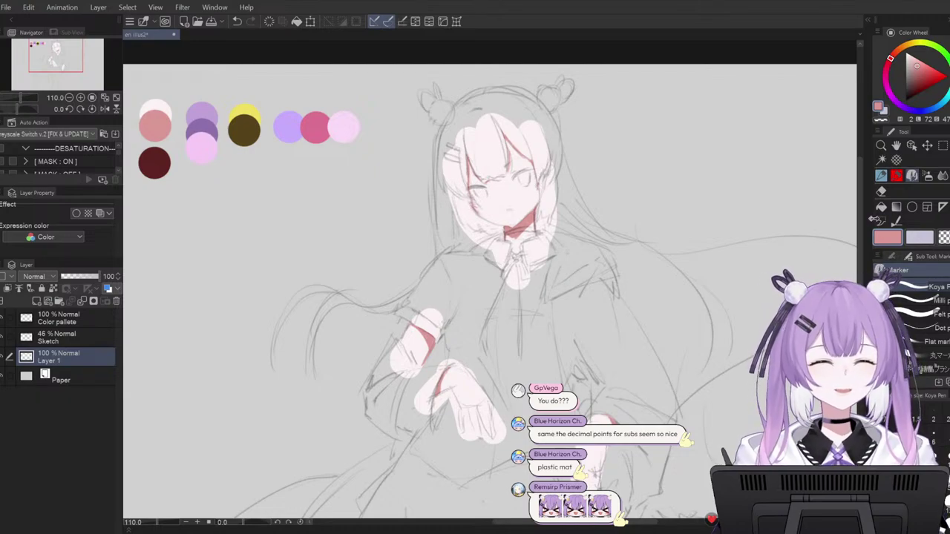
- Sample the dark maroon palette swatch and add a new layer directly above Layer 1
scroll(866, 239, "down", 1)
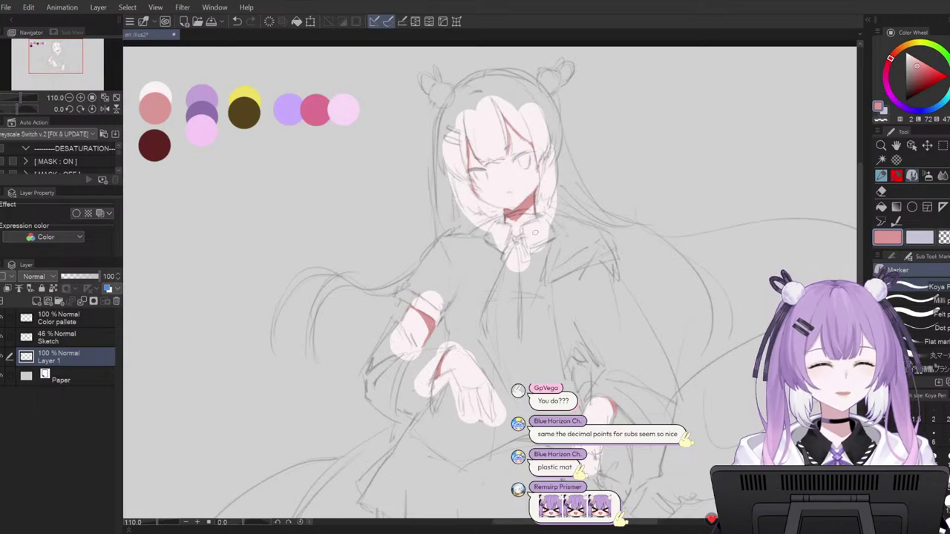
left_click_drag(860, 254, 860, 245)
scroll(864, 249, "down", 1)
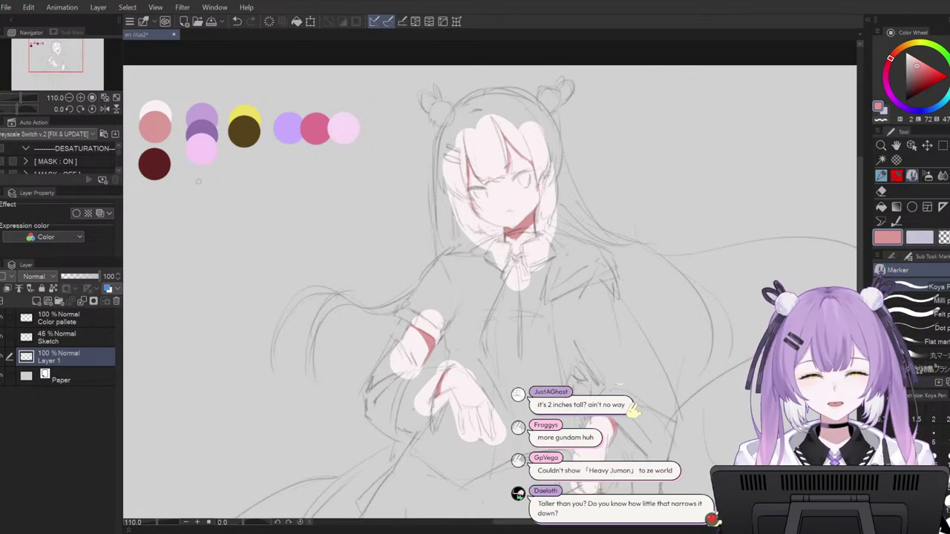
left_click(165, 162, "alt")
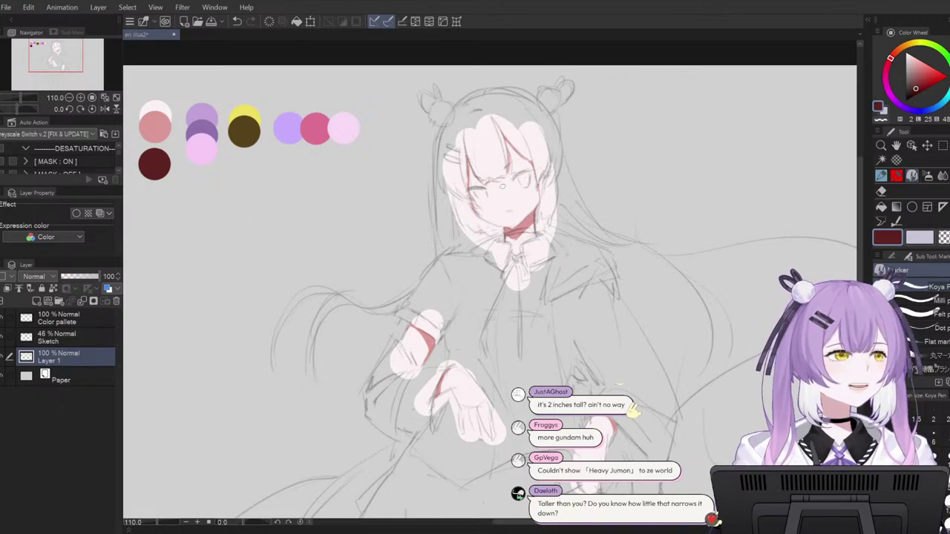
scroll(536, 147, "up", 2)
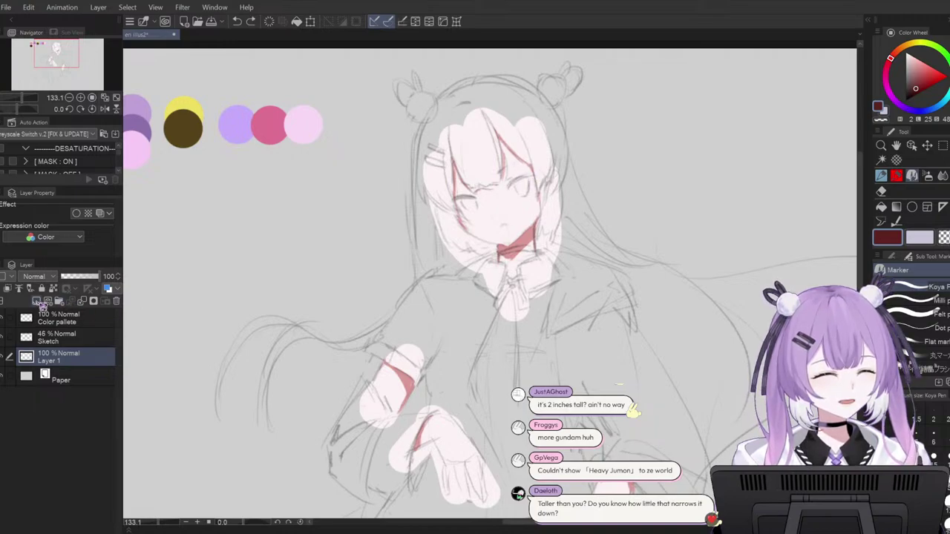
left_click(37, 301)
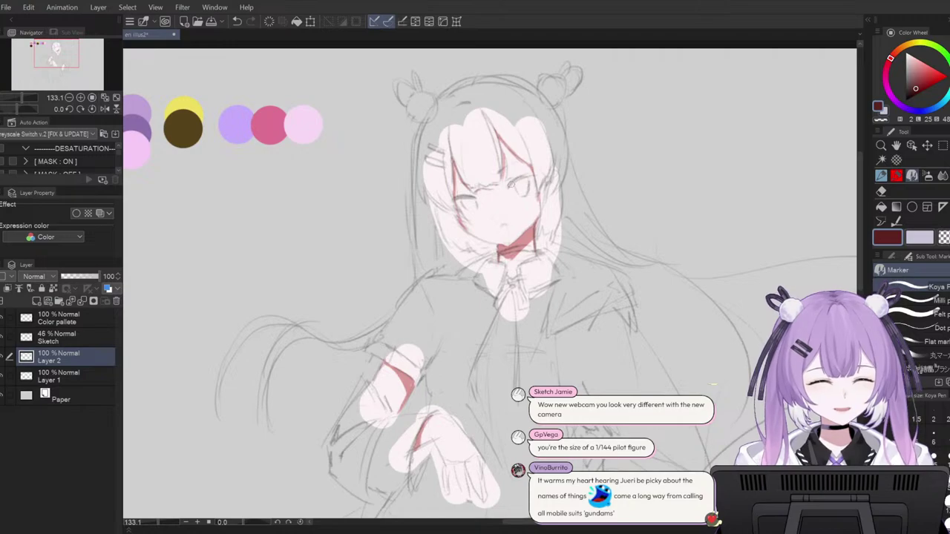
- Draw the upper lash line of the right-hand eye in dark maroon on Layer 2 with the Koya Pen
left_click_drag(509, 185, 524, 177)
scroll(536, 190, "up", 3)
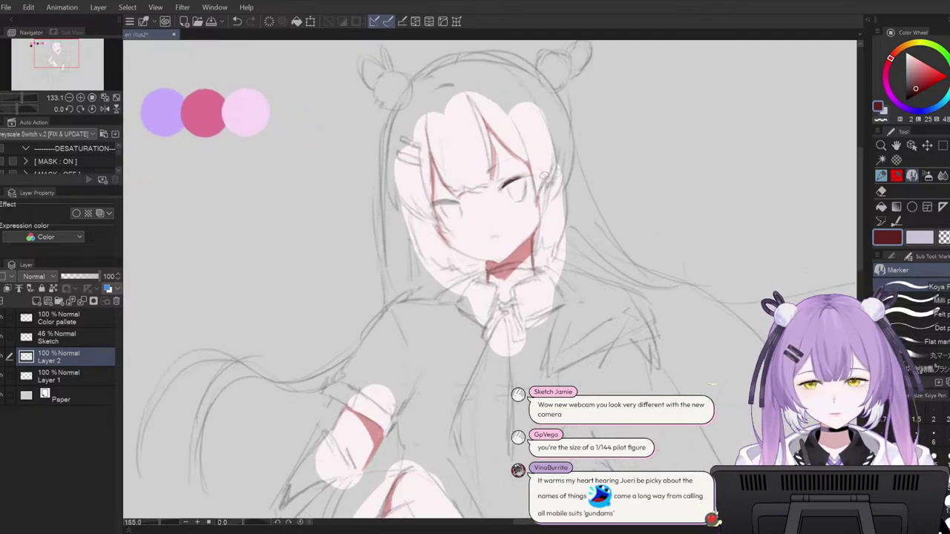
mouse_move(563, 146)
left_mouse_down()
mouse_move(556, 226)
mouse_move(557, 212)
left_mouse_up()
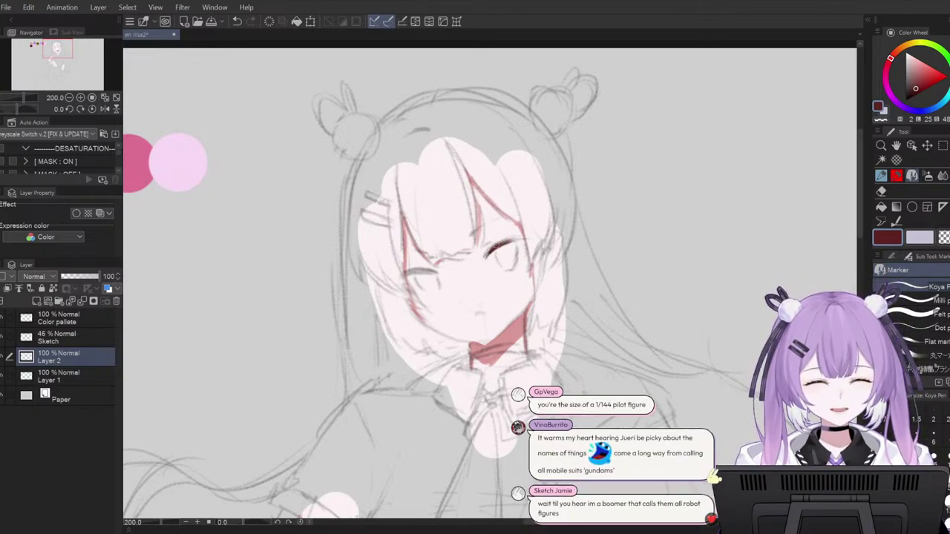
left_click_drag(500, 247, 536, 239)
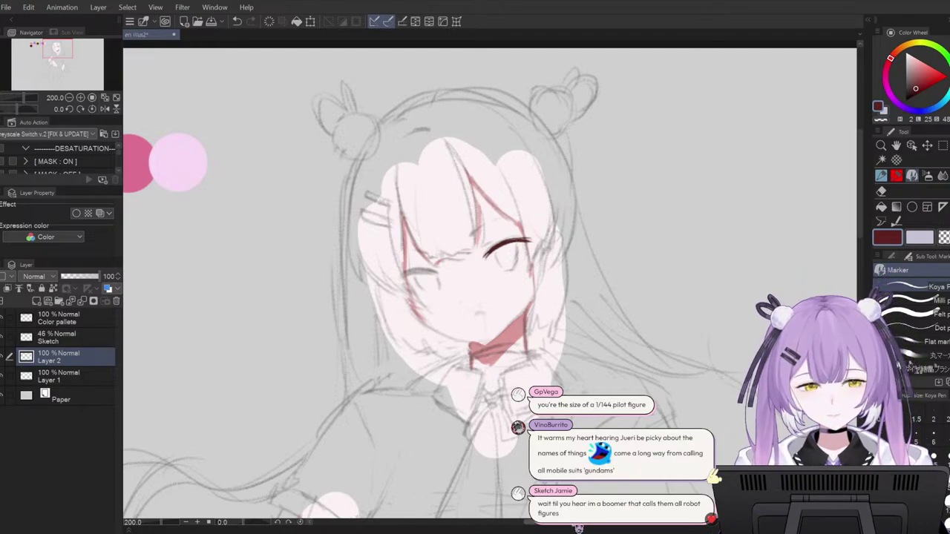
- Draw the matching dark maroon upper lash line over the left-hand eye, redoing strokes that do not fit
left_click_drag(574, 529, 520, 527)
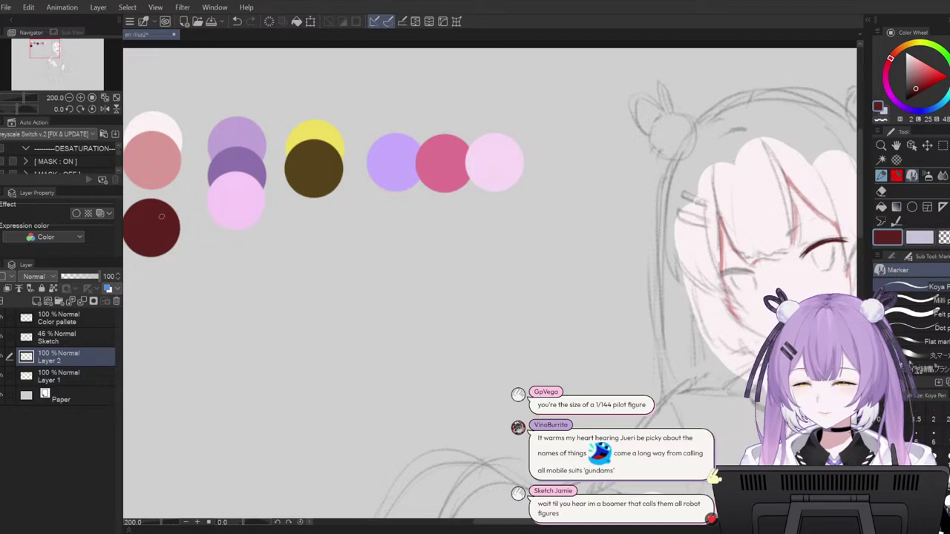
left_click_drag(543, 528, 596, 532)
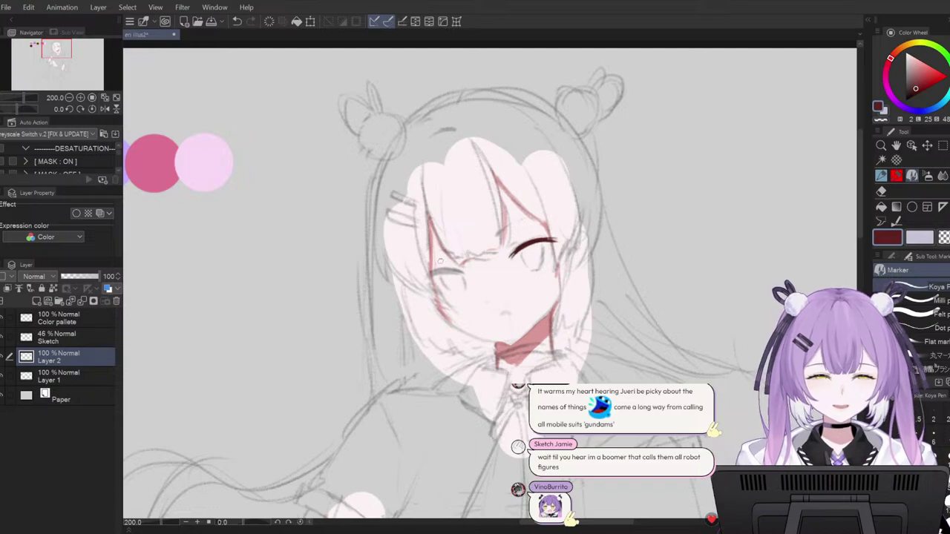
left_click_drag(428, 274, 466, 274)
key("ctrl+z")
key("ctrl+z")
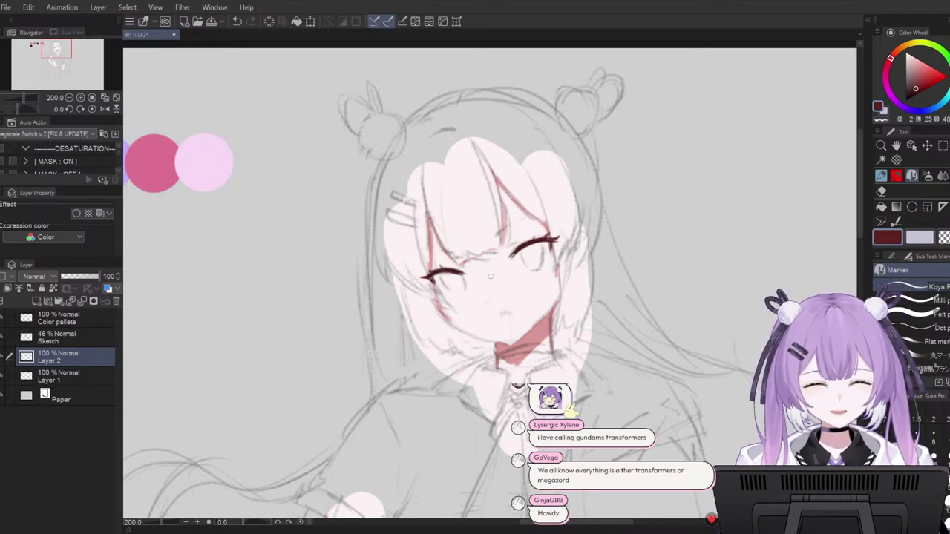
- Open a second window of the same illustration and detach it from the main canvas area
scroll(480, 195, "down", 4)
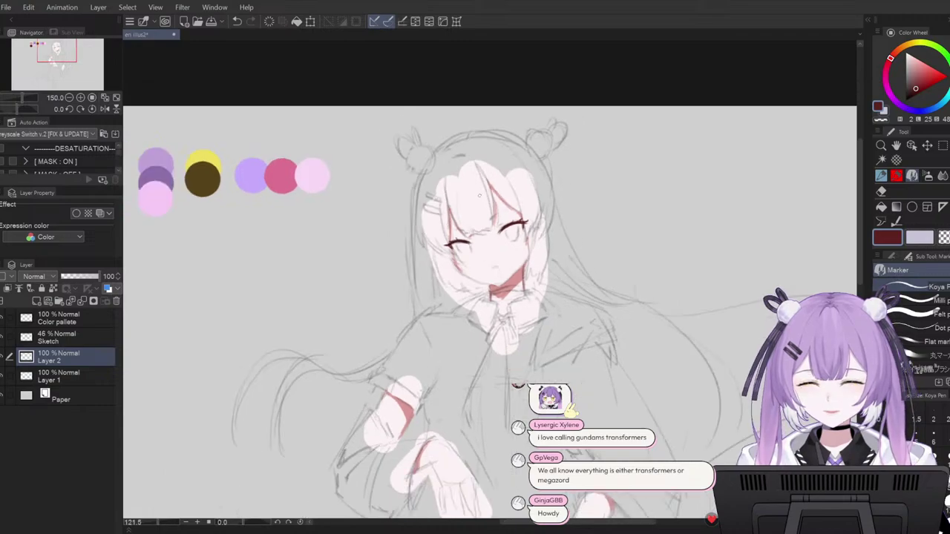
scroll(479, 195, "down", 2)
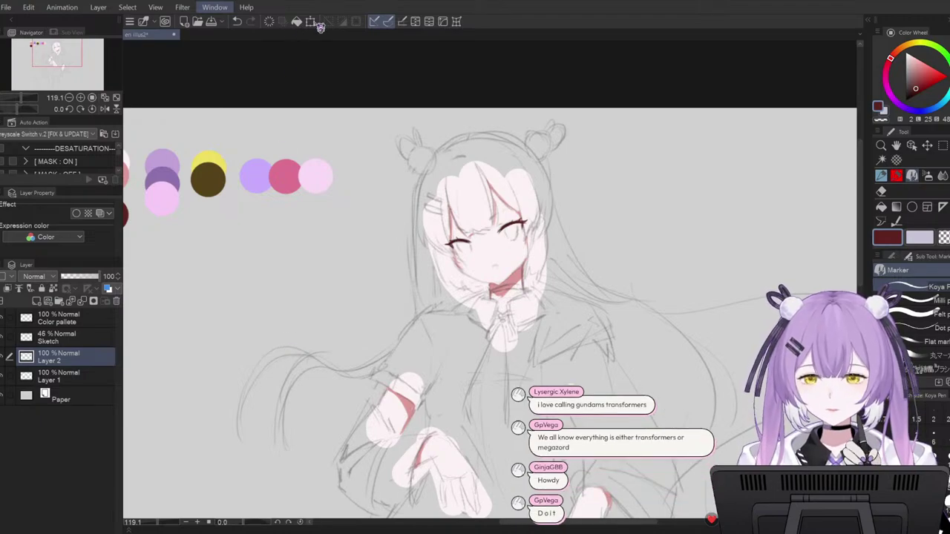
left_click(369, 24)
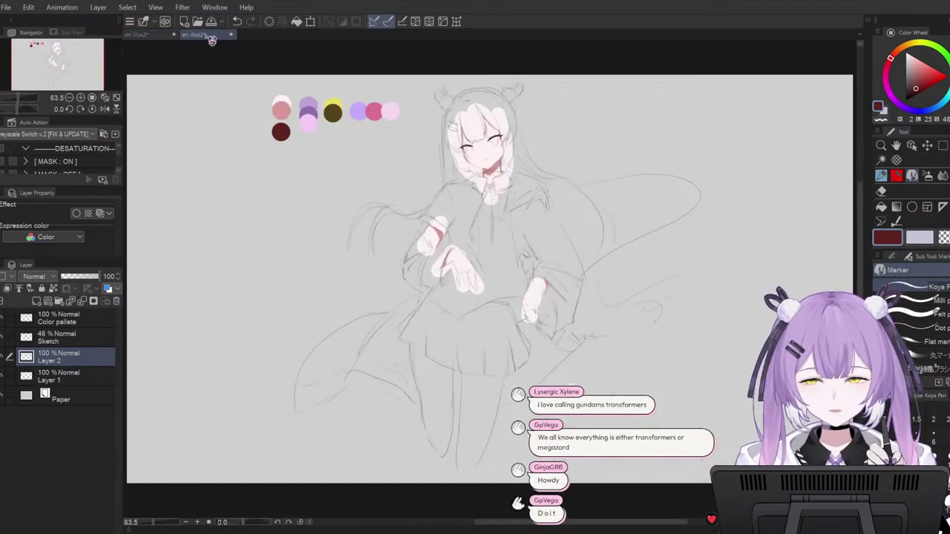
left_click_drag(211, 71, 556, 331)
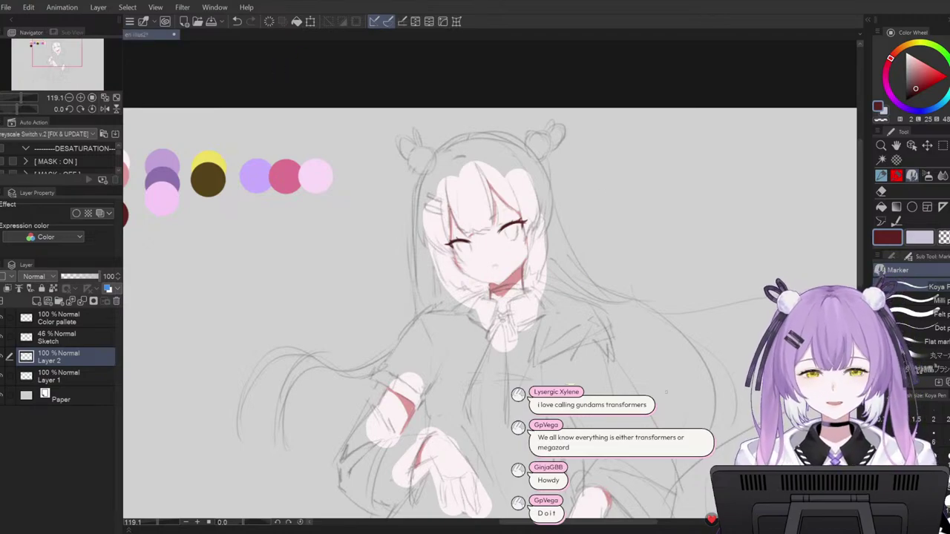
scroll(529, 253, "up", 3)
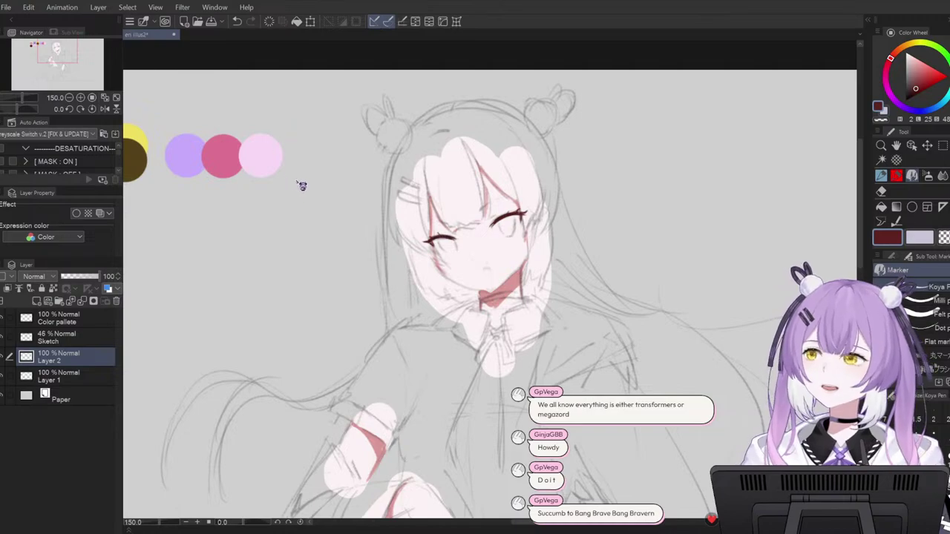
scroll(304, 192, "down", 1)
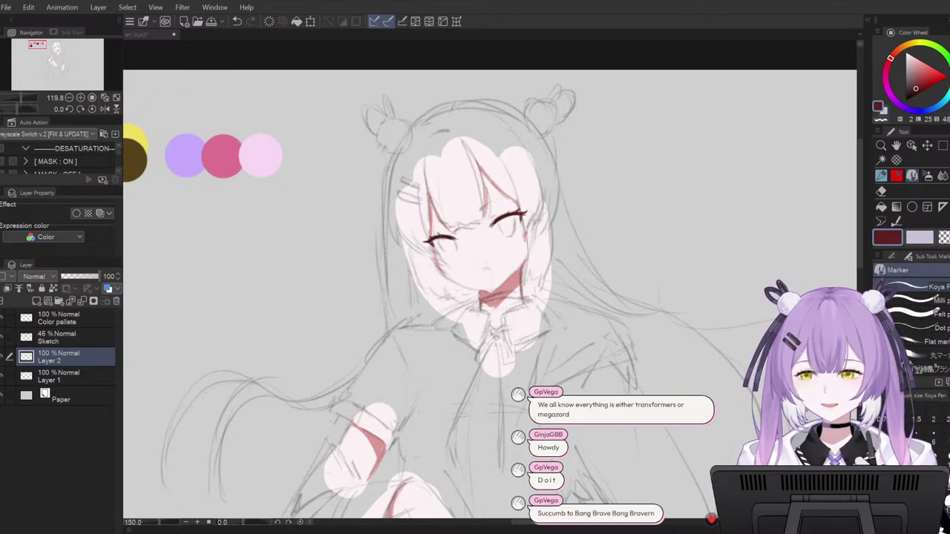
left_click(137, 134, "alt")
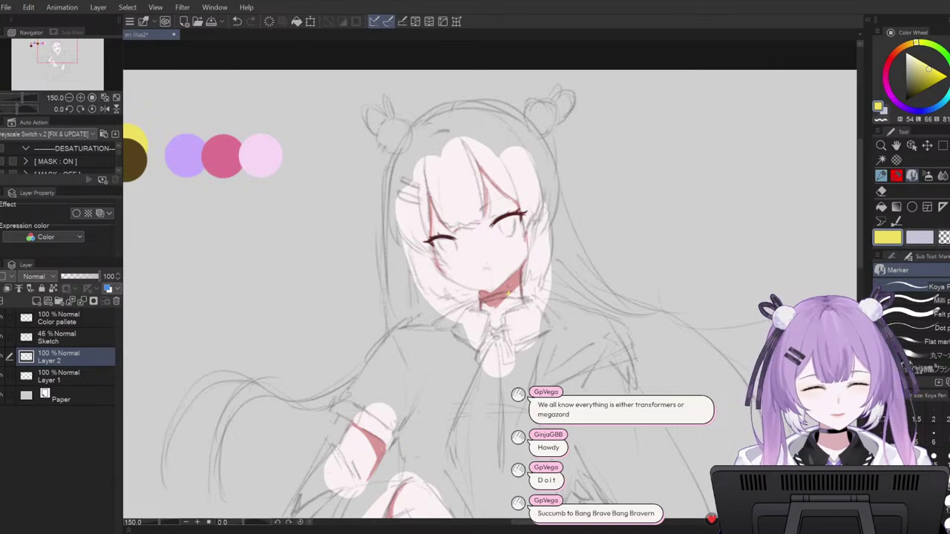
key("ctrl+z")
- Sample the muted red of the neck shadow and softly shade beneath both upper lash lines on Layer 2 with the 丸マーカー brush
left_click(520, 276, "alt")
left_click(513, 282, "alt")
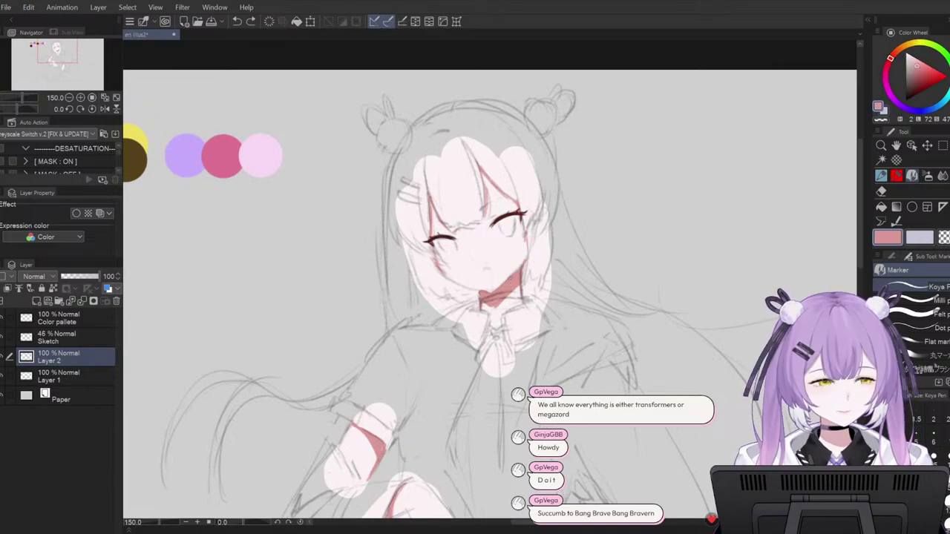
left_click(914, 177)
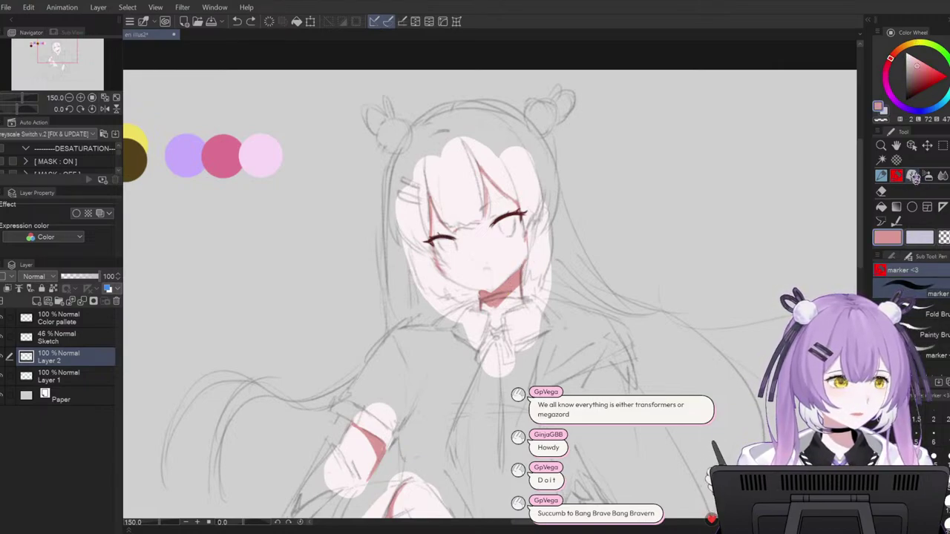
left_click(913, 176)
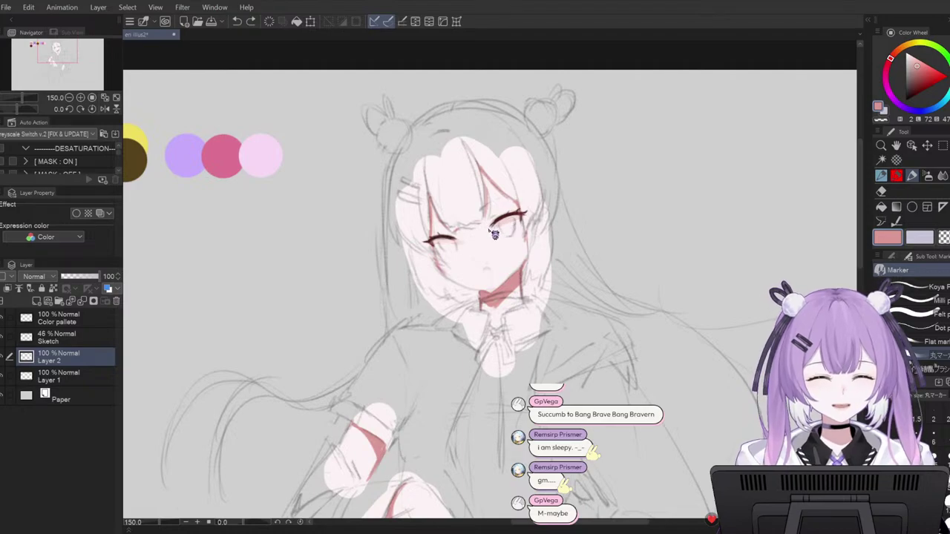
left_click_drag(455, 241, 438, 242)
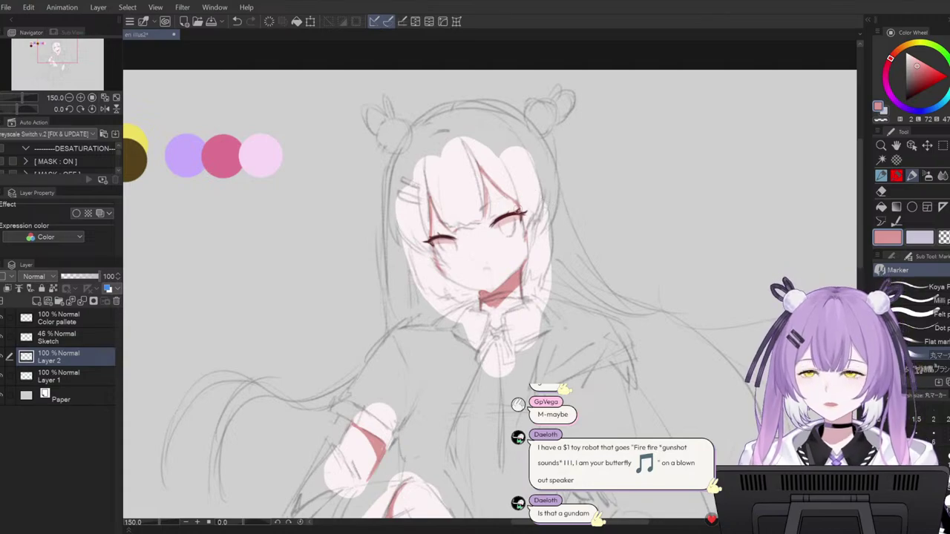
- Paint soft pink blush on both cheeks, resampling the neck shadow and surrounding skin tones to blend the edges
left_click(516, 273, "alt")
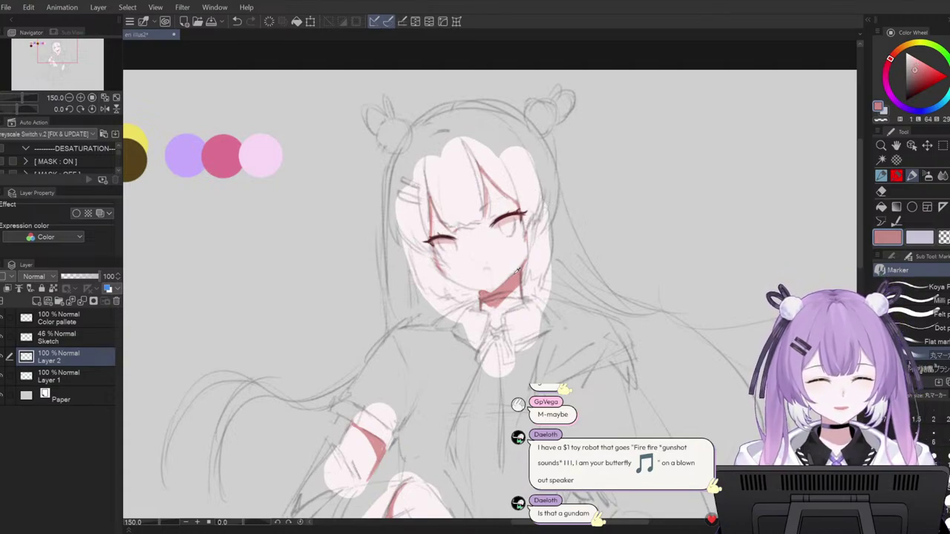
left_click(511, 278, "alt")
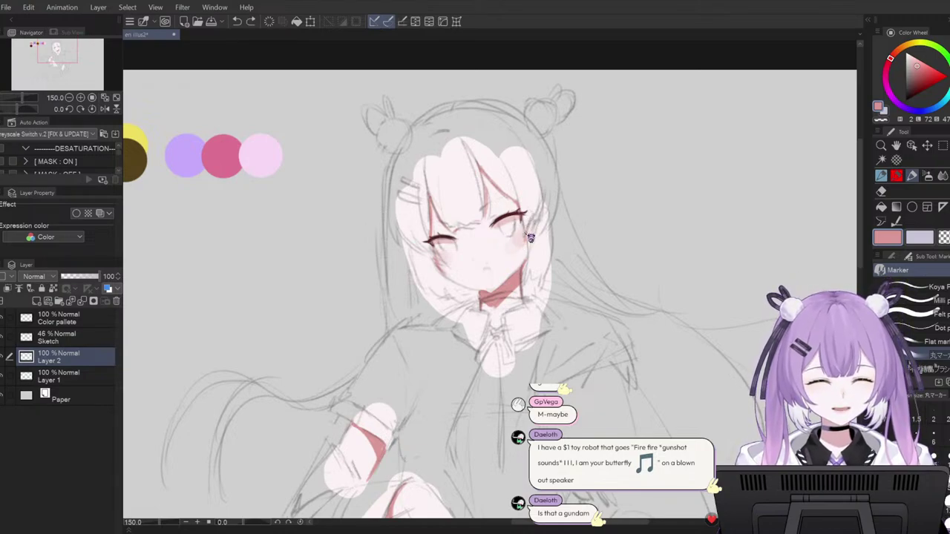
mouse_move(516, 237)
left_mouse_down()
mouse_move(491, 200)
mouse_move(484, 235)
mouse_move(477, 223)
mouse_move(489, 242)
mouse_move(508, 219)
mouse_move(504, 258)
left_mouse_up()
left_click(487, 243, "alt")
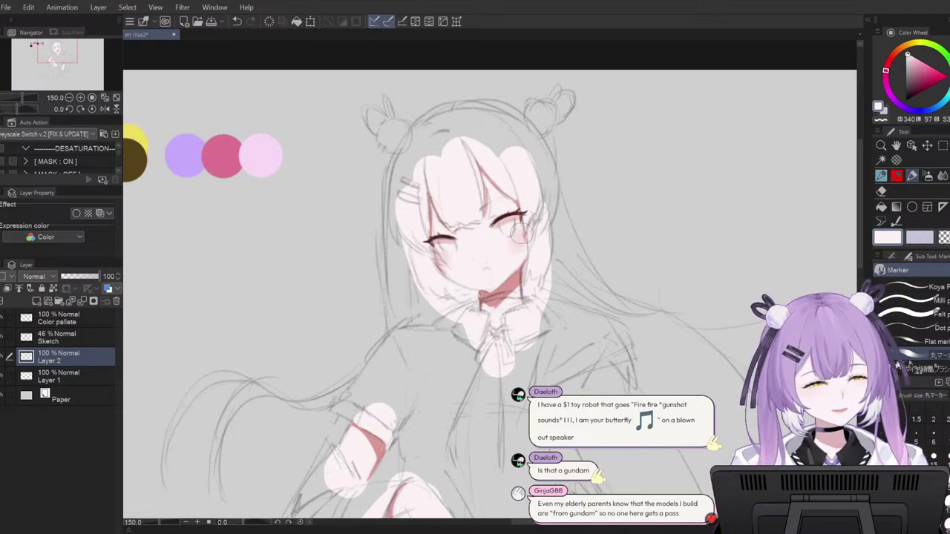
left_click(520, 200, "alt")
left_click(510, 221, "alt")
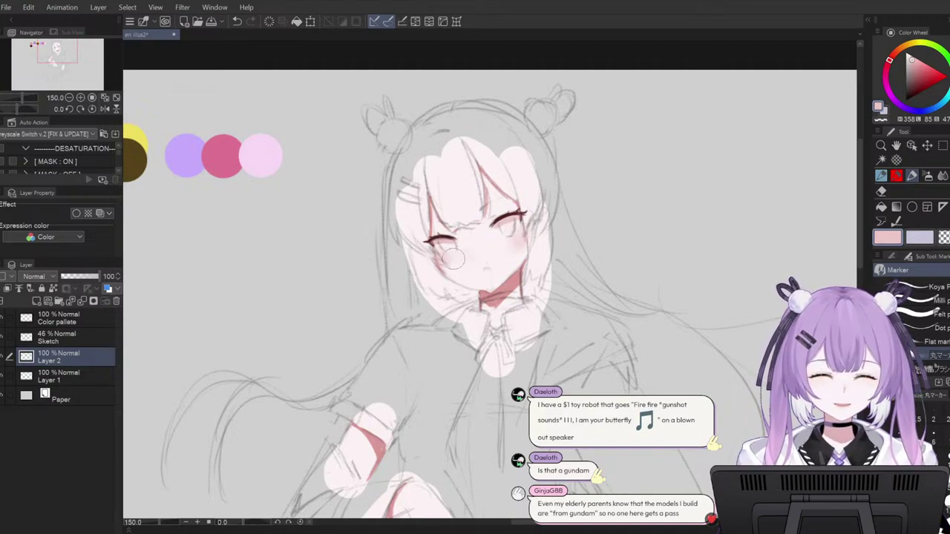
left_click(505, 210, "alt")
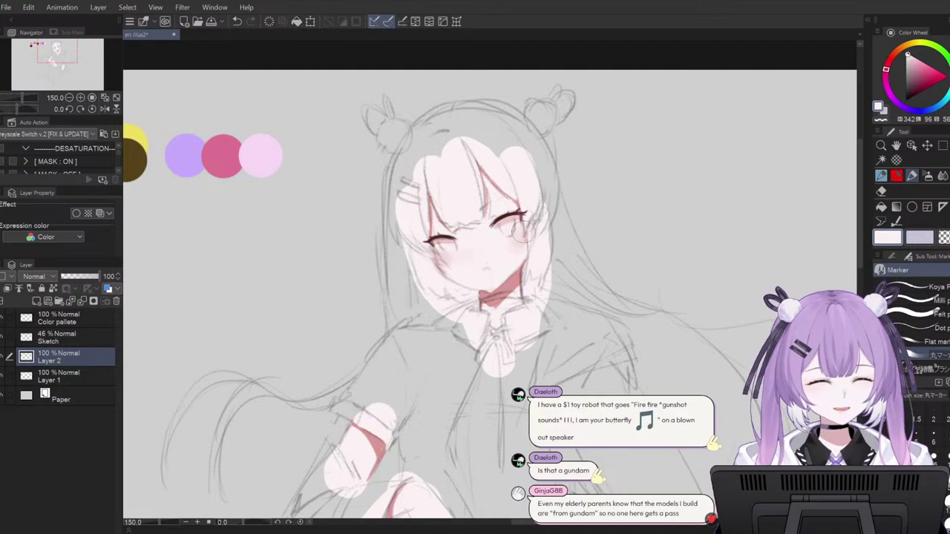
left_click(517, 276, "alt")
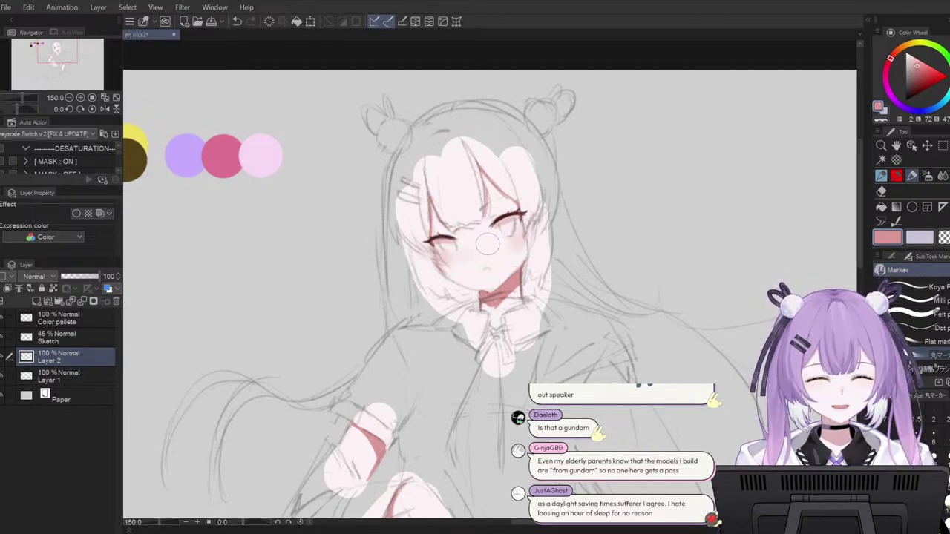
left_click(519, 247, "alt")
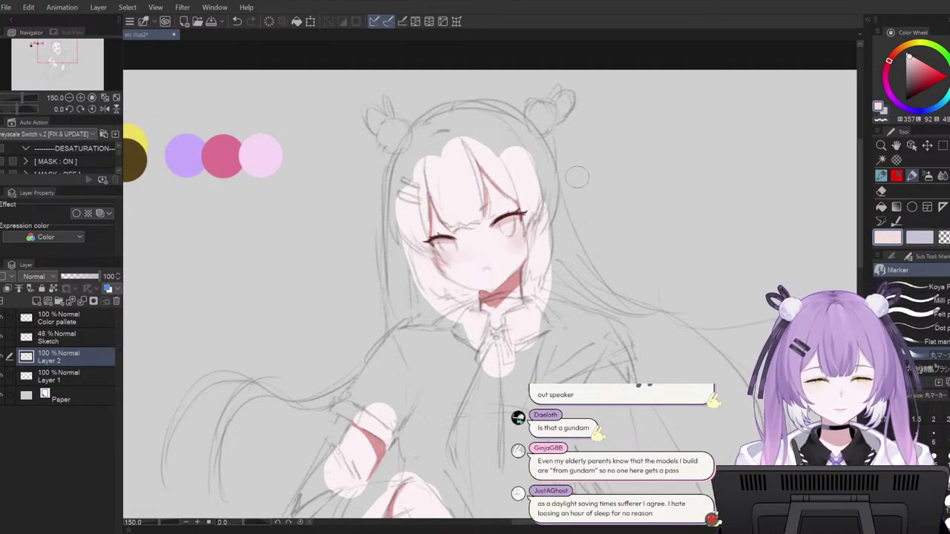
- Sample the dark maroon lash colour and line the jaw edge above the neck shadow with the Koya Pen, undoing strokes that do not fit
left_click(511, 213, "alt")
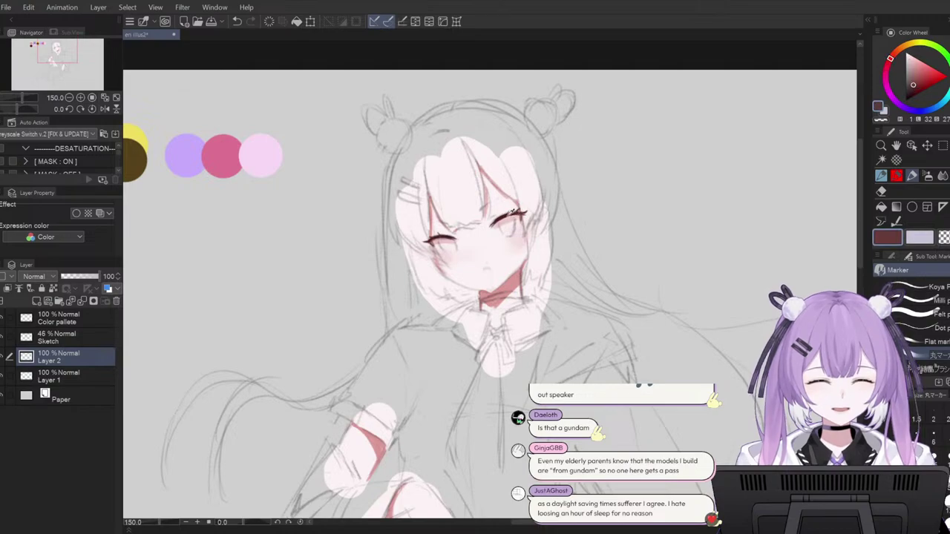
left_click(937, 287)
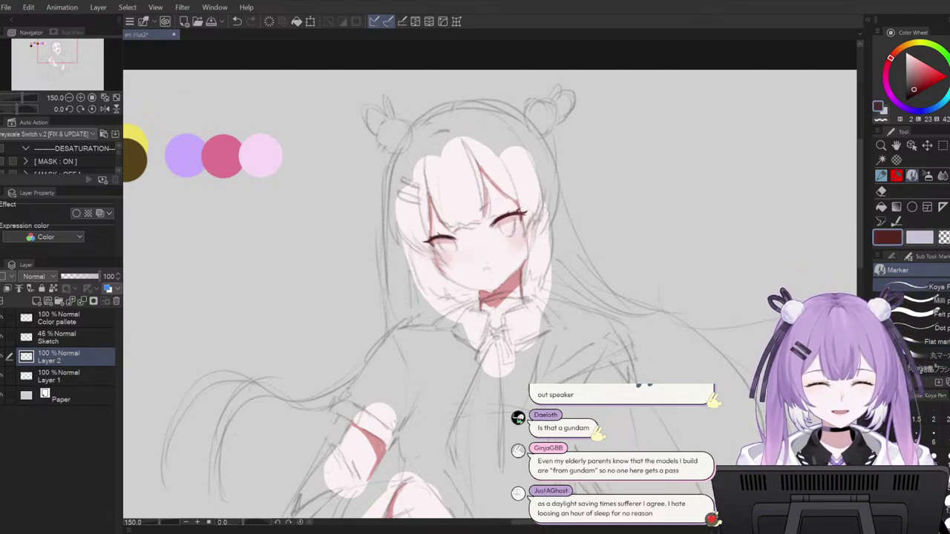
key("ctrl+z")
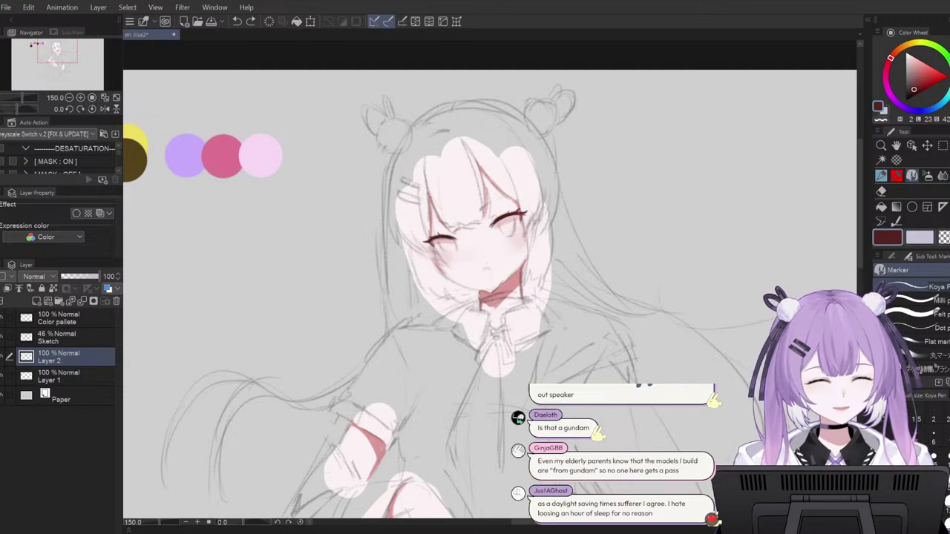
left_click_drag(511, 275, 501, 284)
key("ctrl+z")
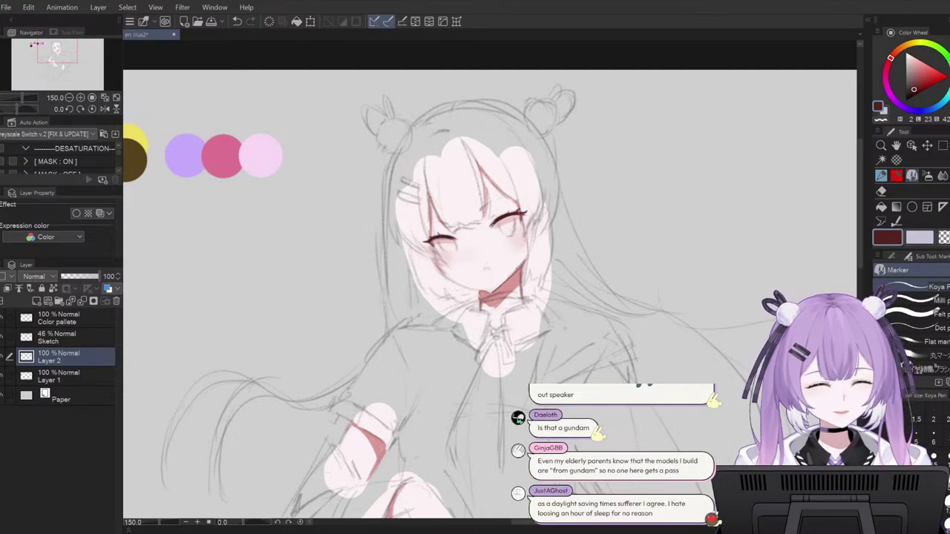
key("ctrl+z")
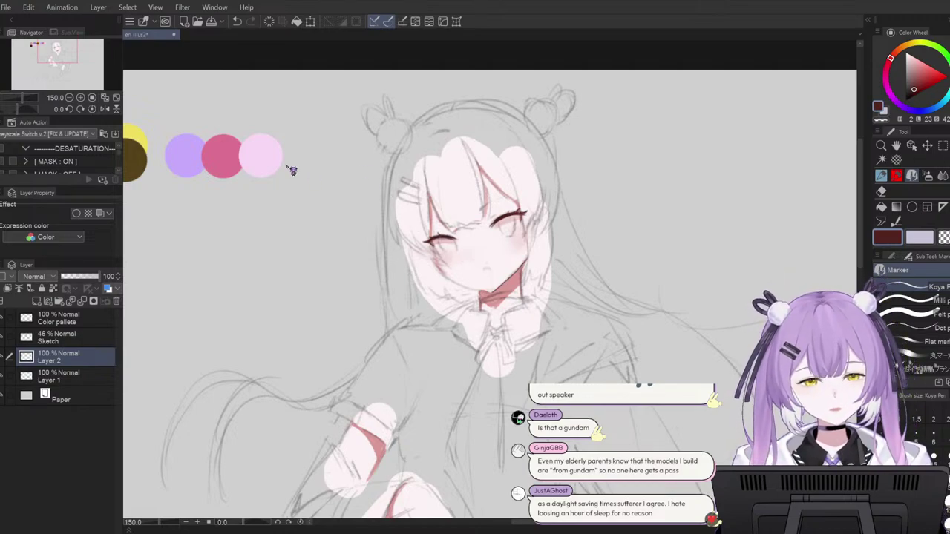
- Sample the yellow palette swatch and paint both irises with the 丸マーカー brush, replacing the first Koya Pen attempt
left_click(251, 113)
left_click(245, 109, "alt")
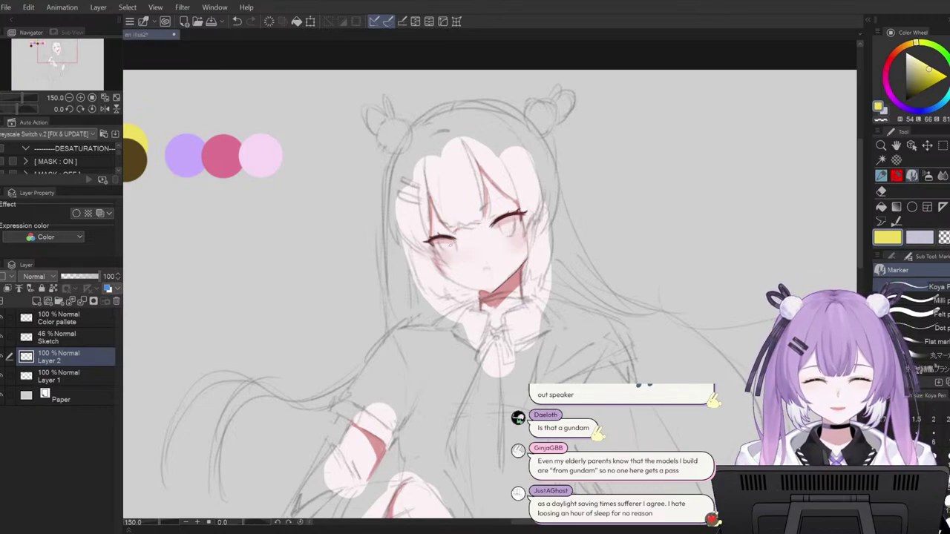
mouse_move(445, 244)
left_mouse_down()
mouse_move(453, 247)
mouse_move(445, 246)
left_mouse_up()
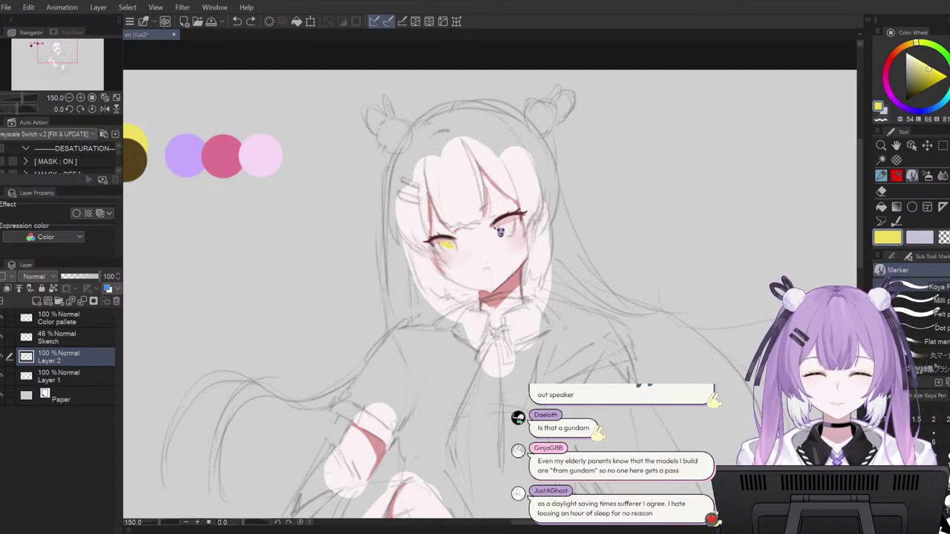
left_click(937, 356)
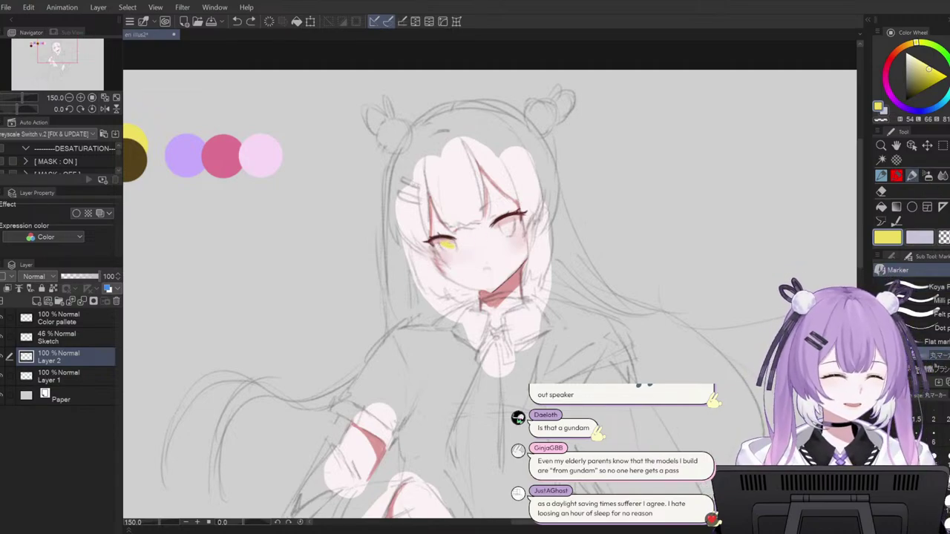
key("ctrl+z")
key("ctrl+z")
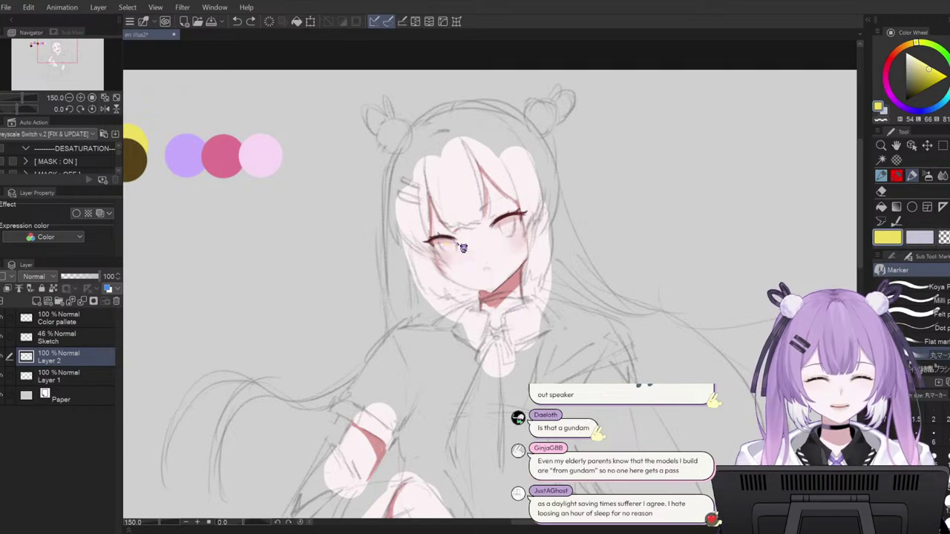
left_click_drag(458, 251, 447, 247)
left_click_drag(507, 224, 505, 227)
left_click_drag(453, 245, 449, 248)
- Lower the Sketch layer's opacity to 44% and return to Layer 2 to strengthen the yellow in both irises
left_click(59, 338)
mouse_move(93, 283)
left_mouse_down()
mouse_move(77, 283)
mouse_move(90, 280)
left_mouse_up()
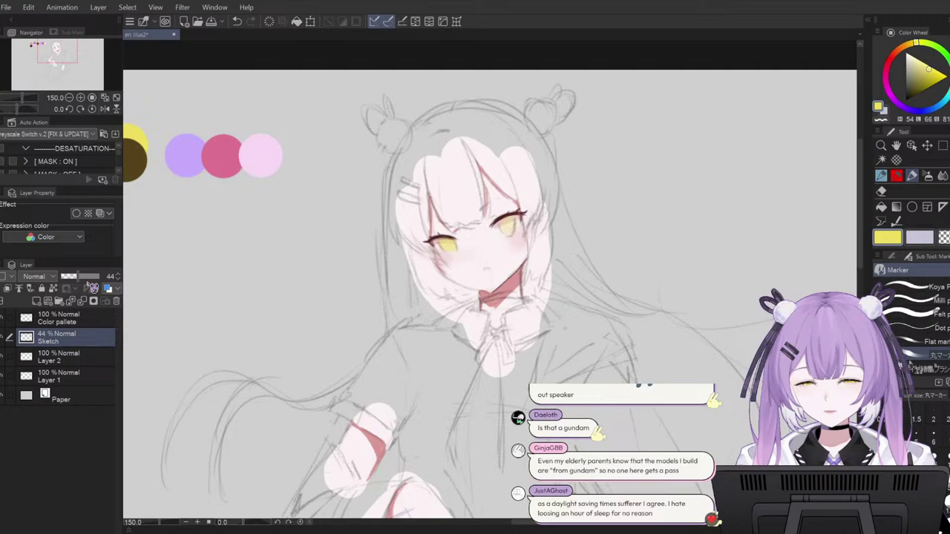
left_click(83, 358)
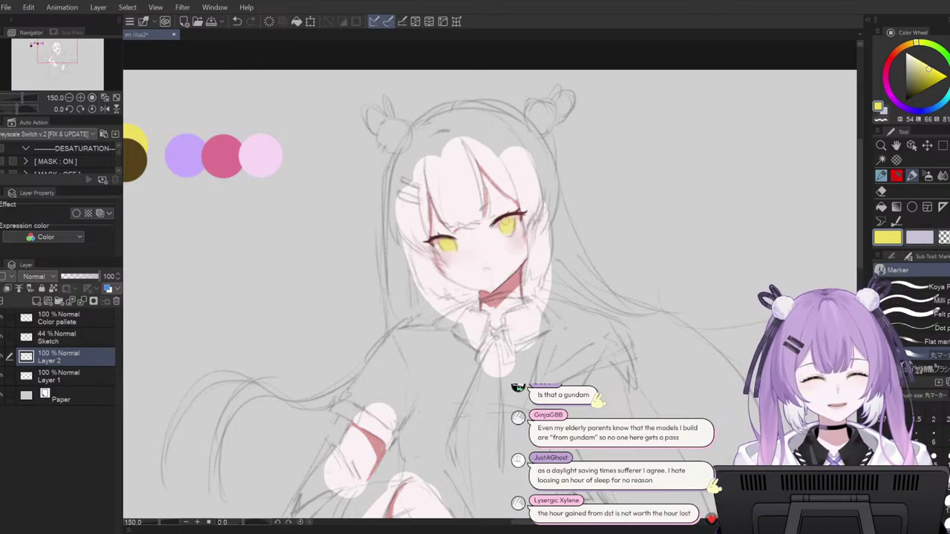
- Sample the dark brown palette swatch and paint the pupils and upper iris shading in both eyes, switching between marker brushes
left_click(236, 139, "alt")
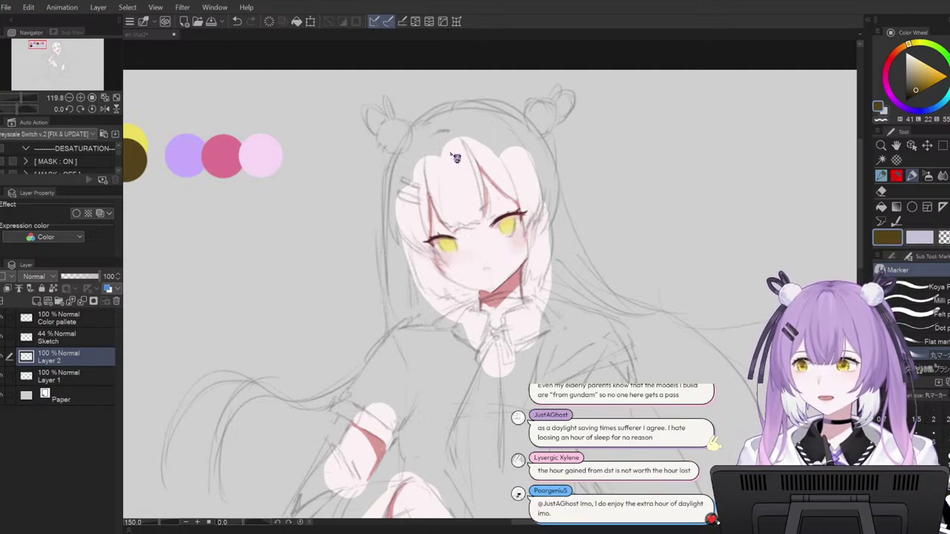
scroll(466, 164, "up", 3)
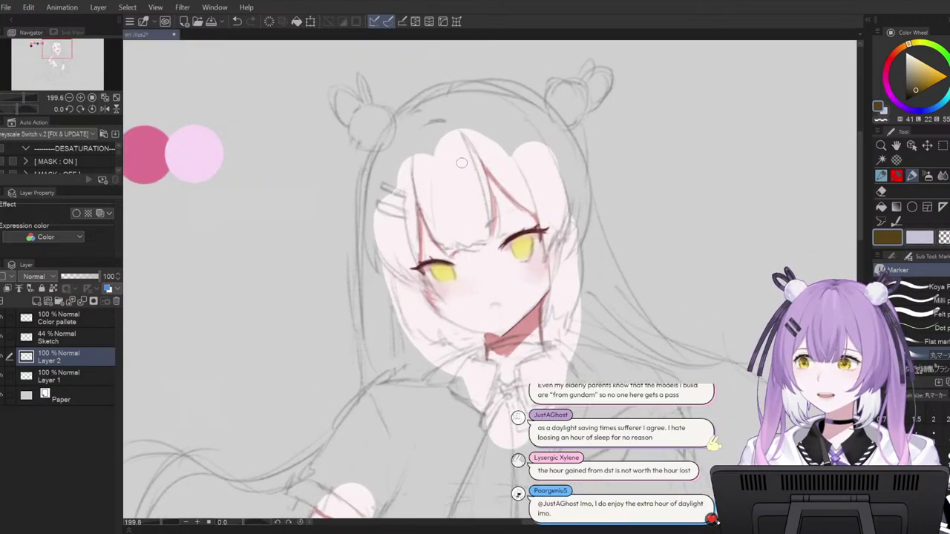
scroll(475, 175, "down", 2)
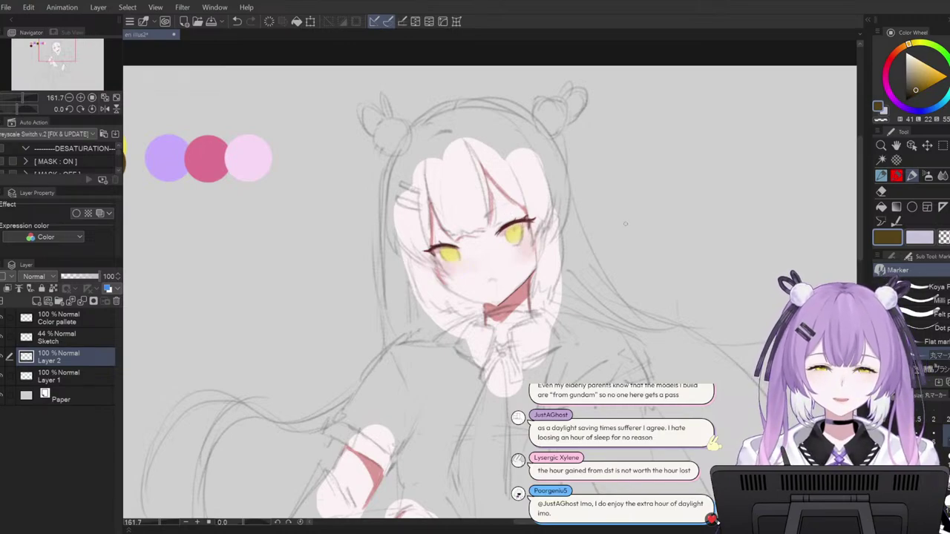
left_click(923, 286)
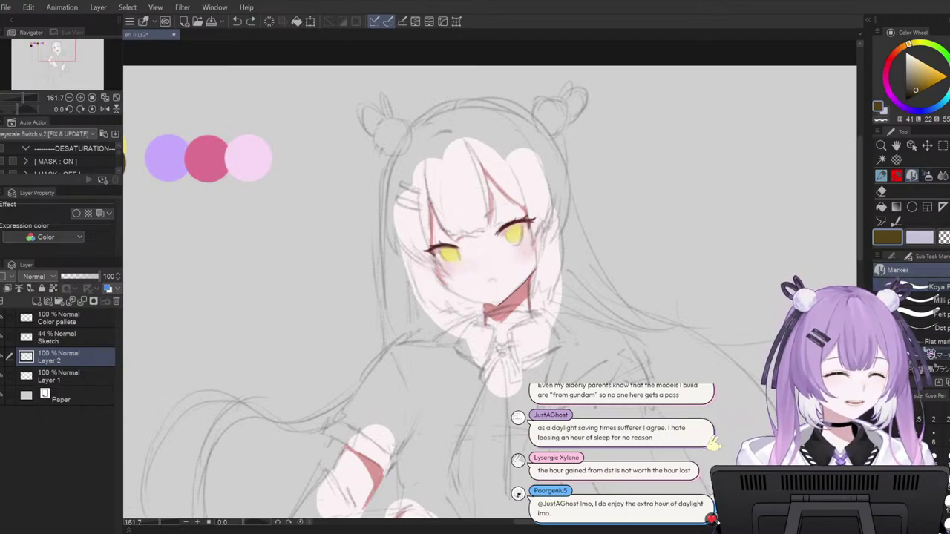
left_click(937, 343)
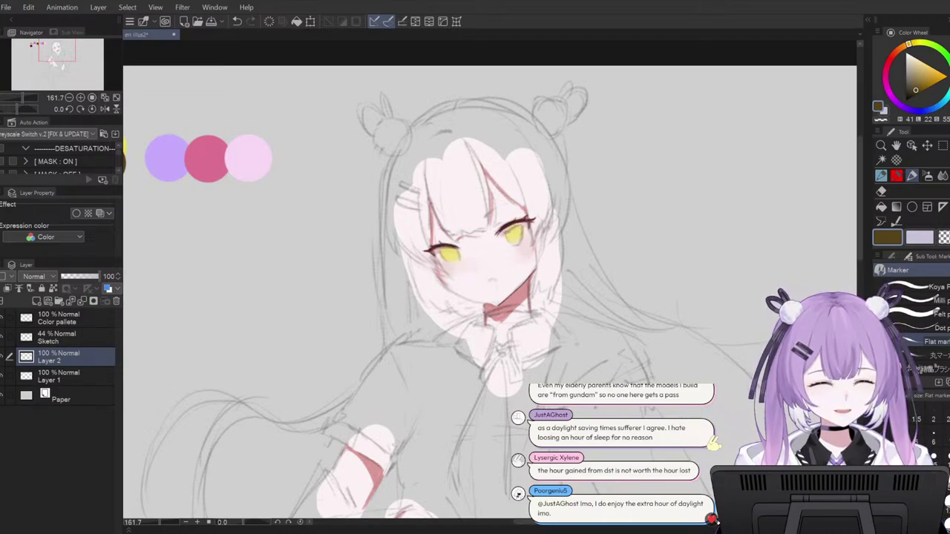
key("ctrl+z")
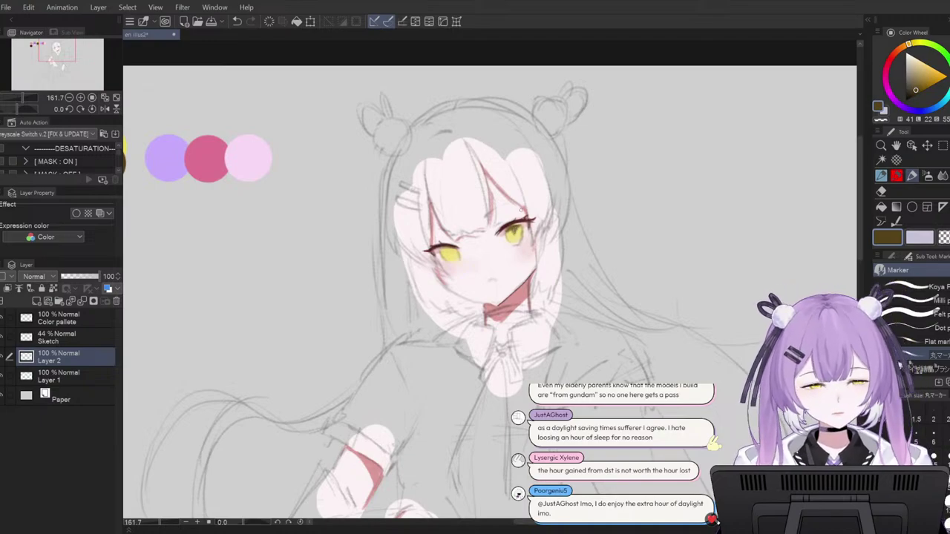
left_click(913, 286)
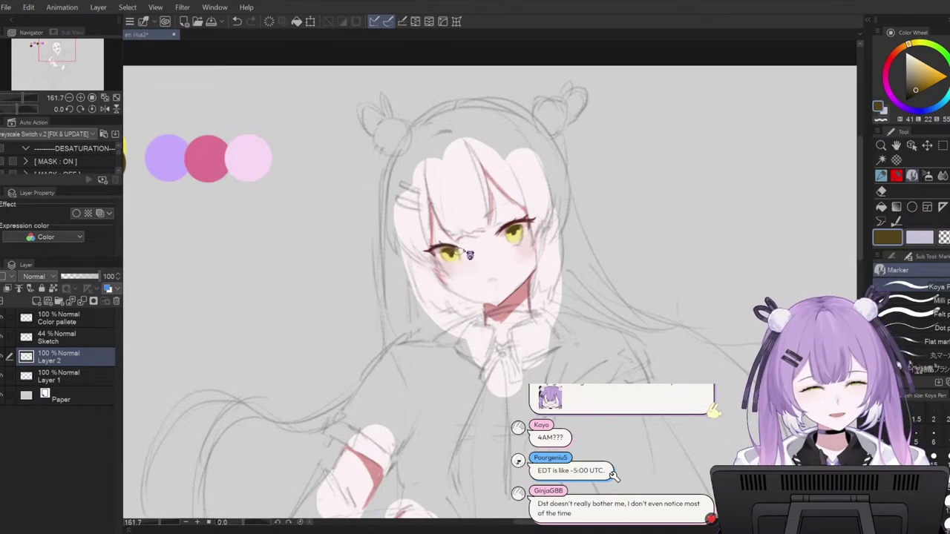
- Erase the sketch lines around the eyes on the Sketch layer with the Soft eraser, undoing the hard eraser attempt
left_click(83, 340)
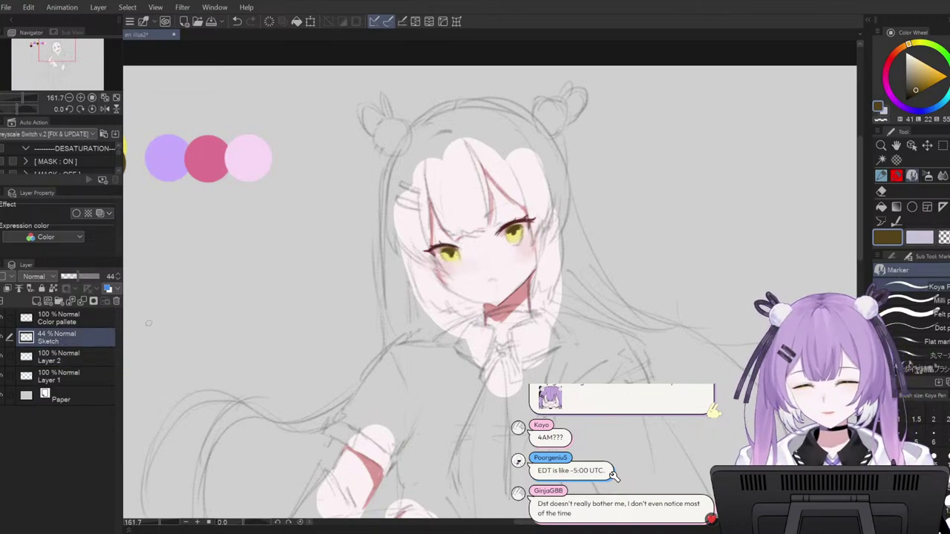
key("e")
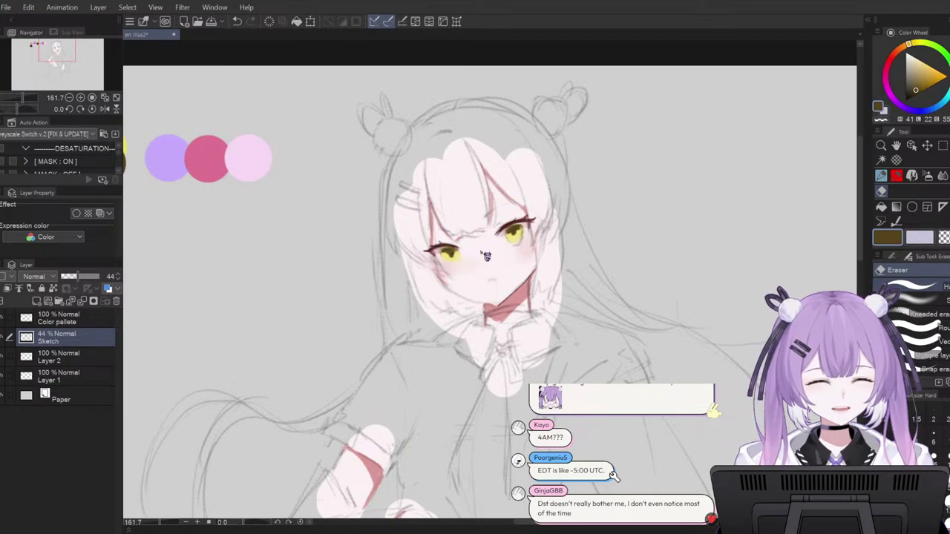
key("ctrl+z")
left_click(922, 298)
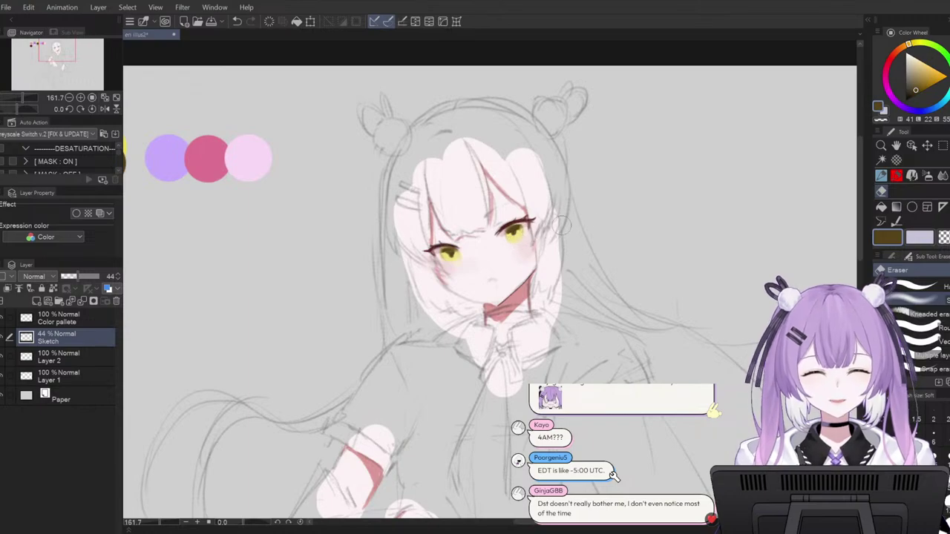
- Return to Layer 2 with the Koya Pen marker and define both eyes using dark red-brown sampled from the eyelashes
left_click(883, 176)
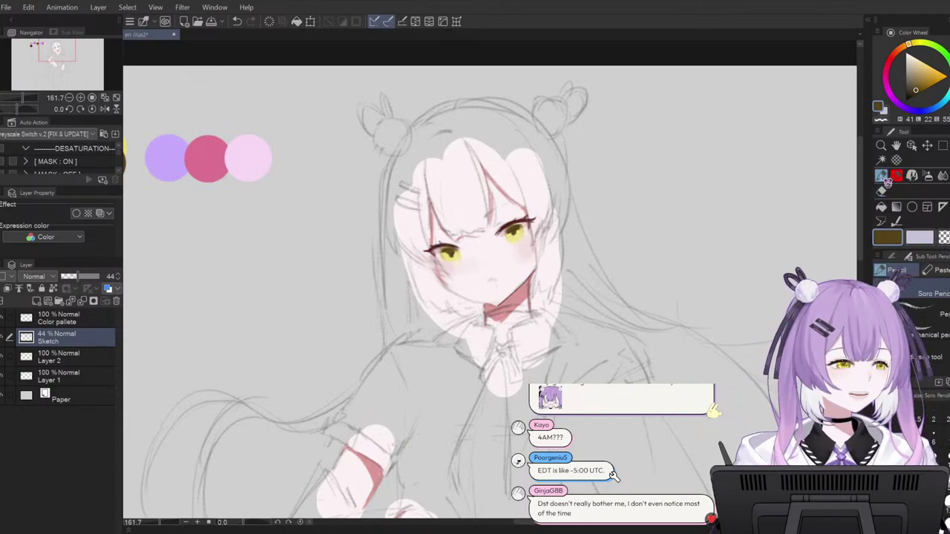
left_click(89, 319)
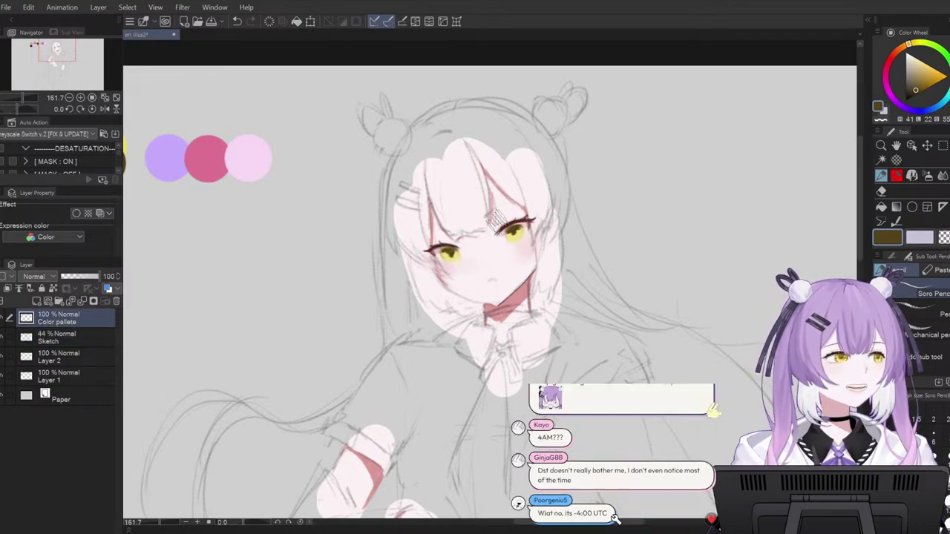
left_click(918, 176)
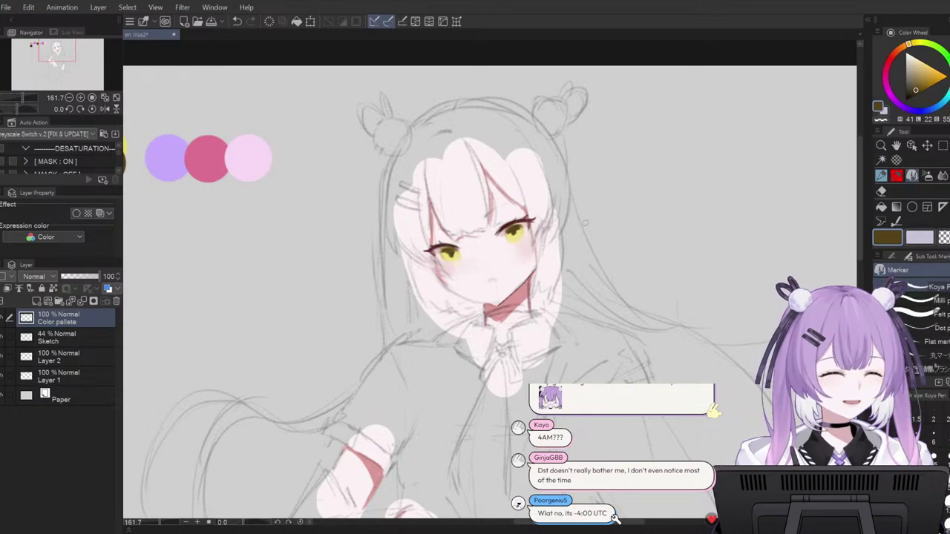
left_click(86, 340)
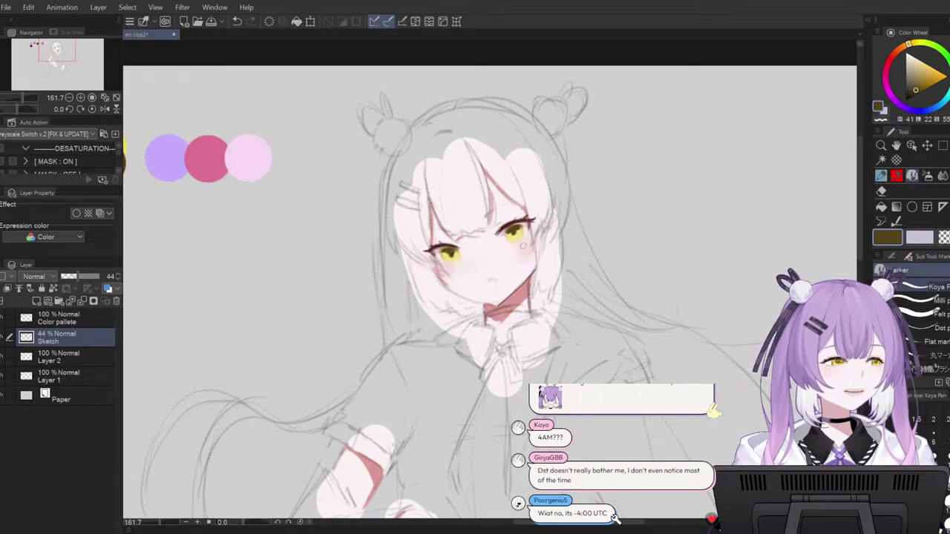
left_click(90, 362)
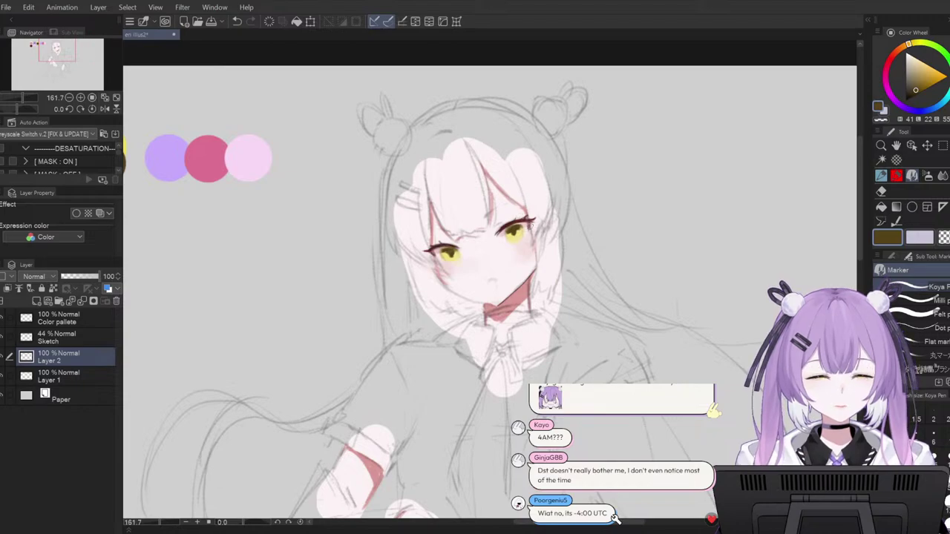
left_click(524, 220, "alt")
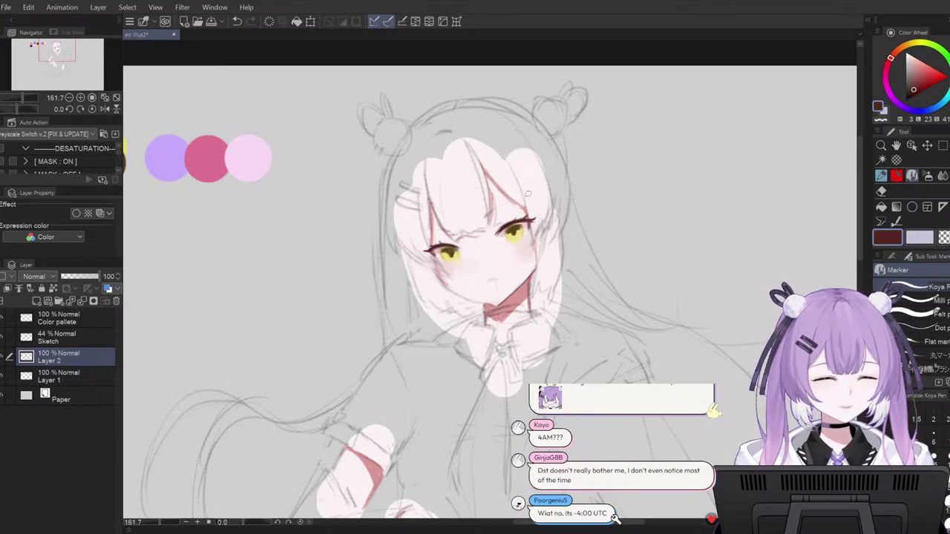
left_click(524, 218, "alt")
left_click(525, 218, "alt")
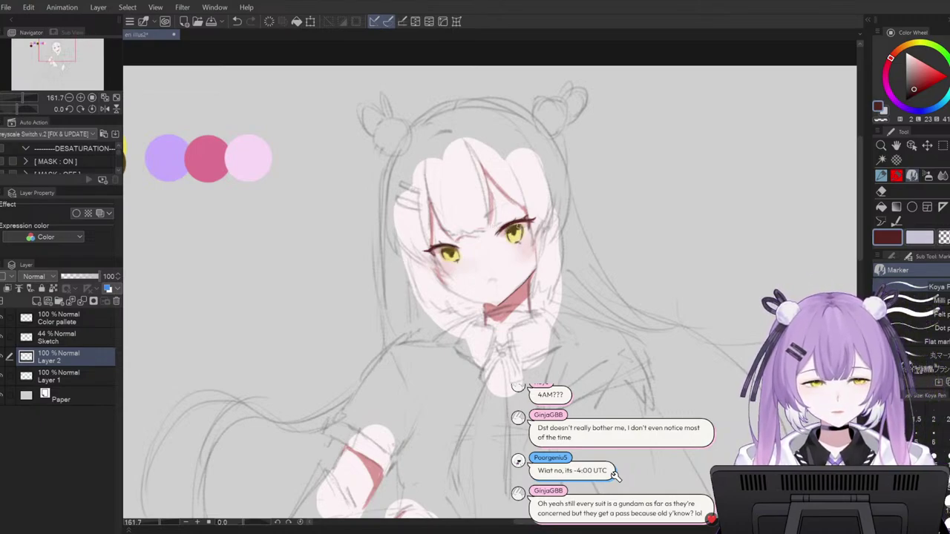
- Refine the eyes and add highlights with sampled skin, lash and yellow tones and pure white
left_click(476, 241, "alt")
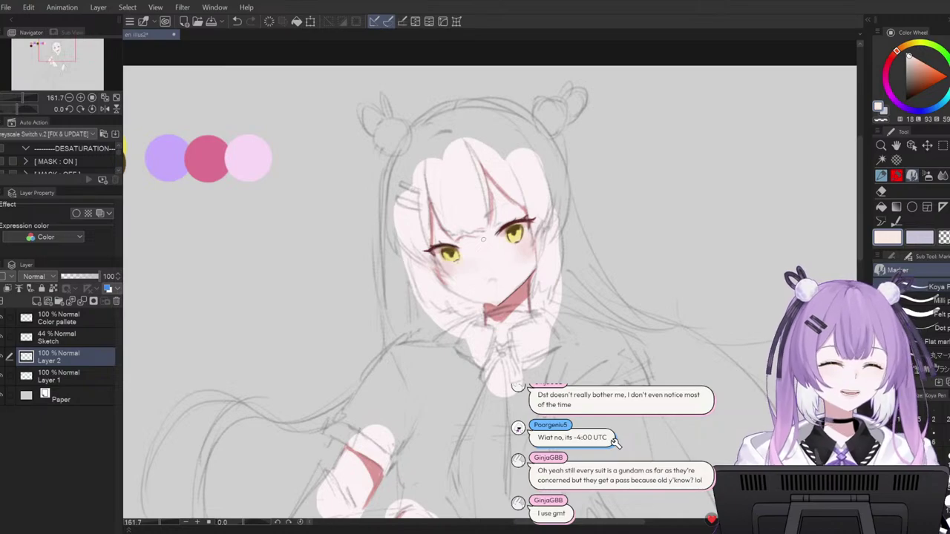
left_click(518, 222, "alt")
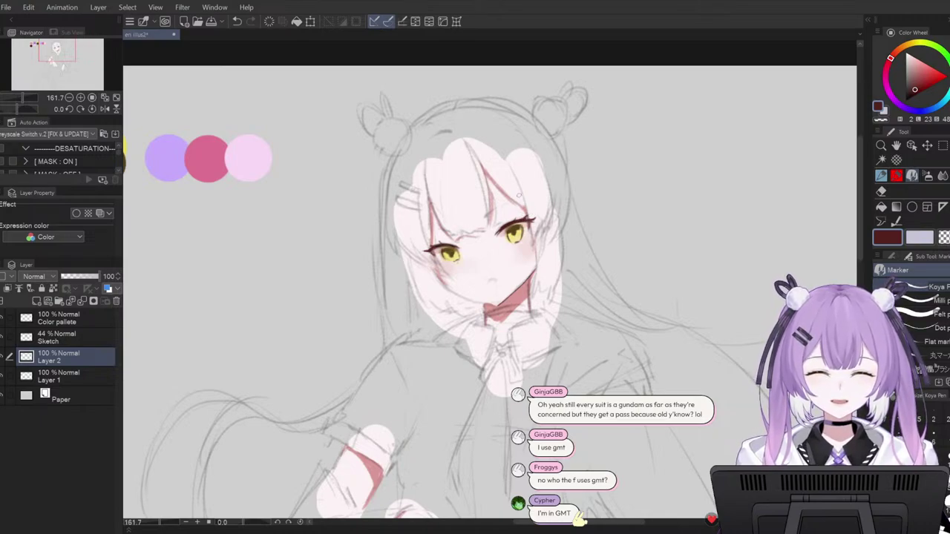
left_click(495, 253, "alt")
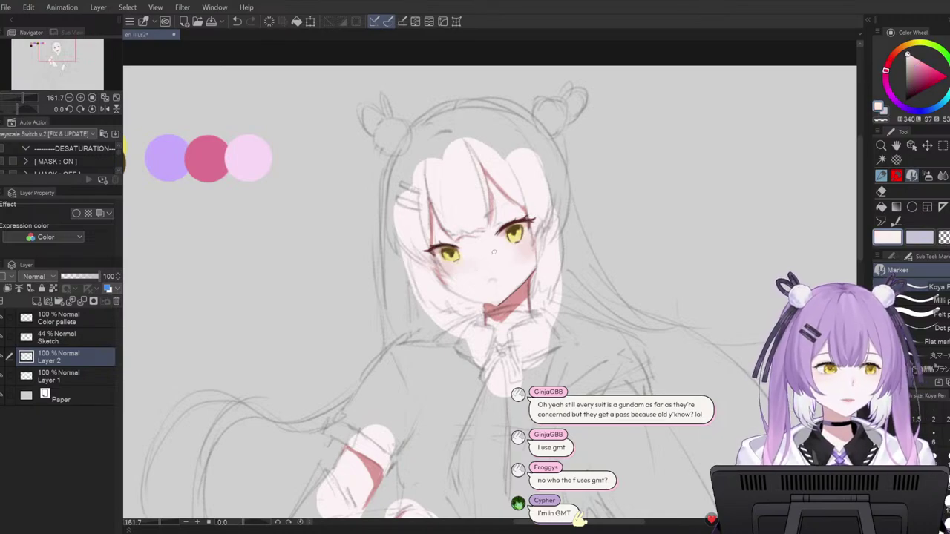
left_click(906, 53)
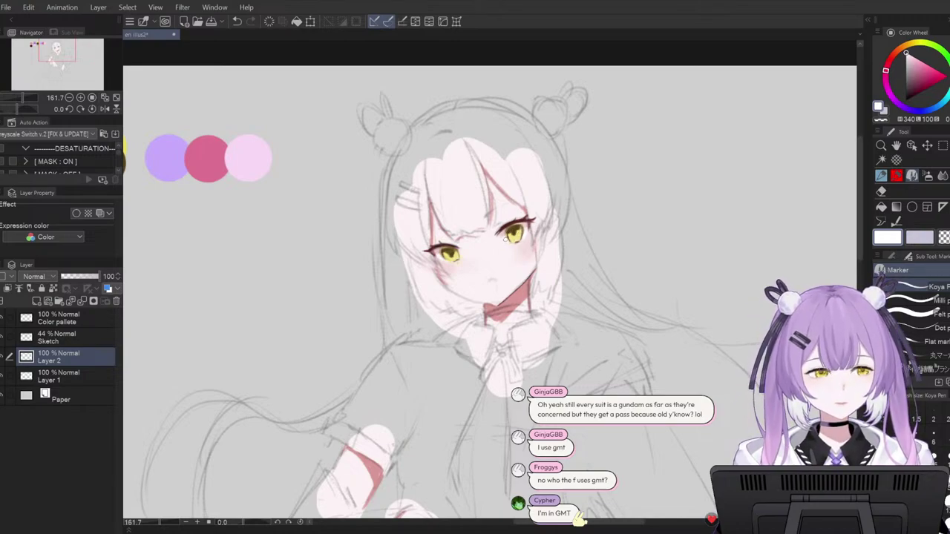
left_click(518, 233, "alt")
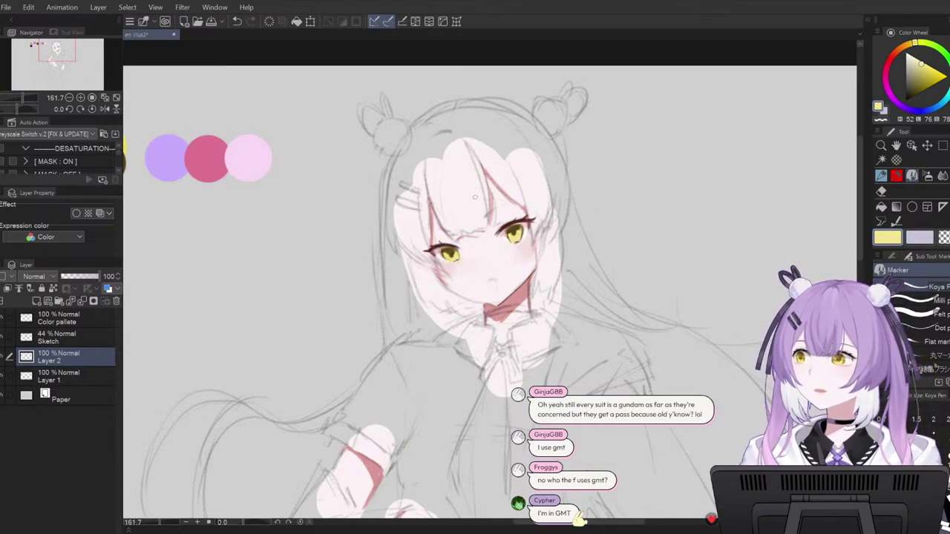
left_click(517, 233, "alt")
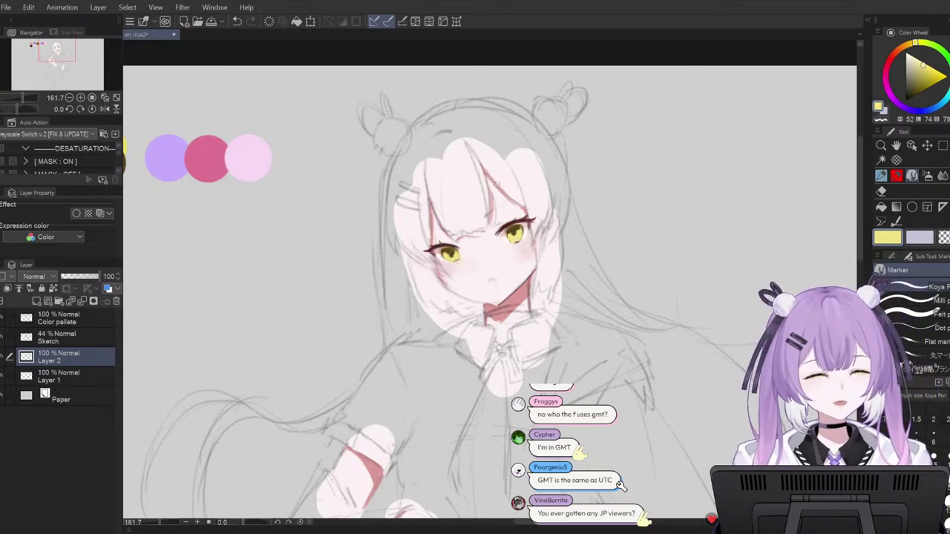
- Sample brown from above the eye, draw both eyebrows and outline the outer edge of the central bang beside the hairclip
left_click(521, 215, "alt")
left_click(521, 215, "alt")
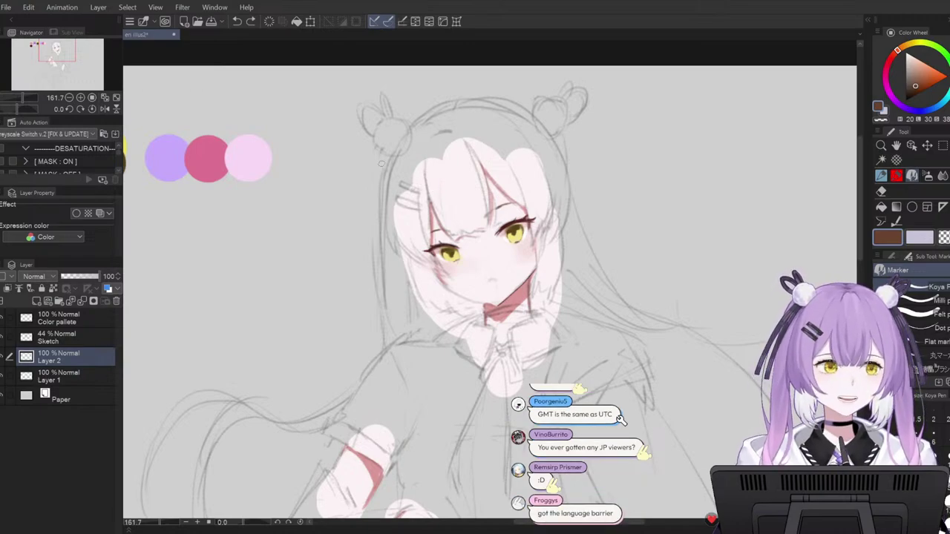
left_click_drag(425, 159, 439, 210)
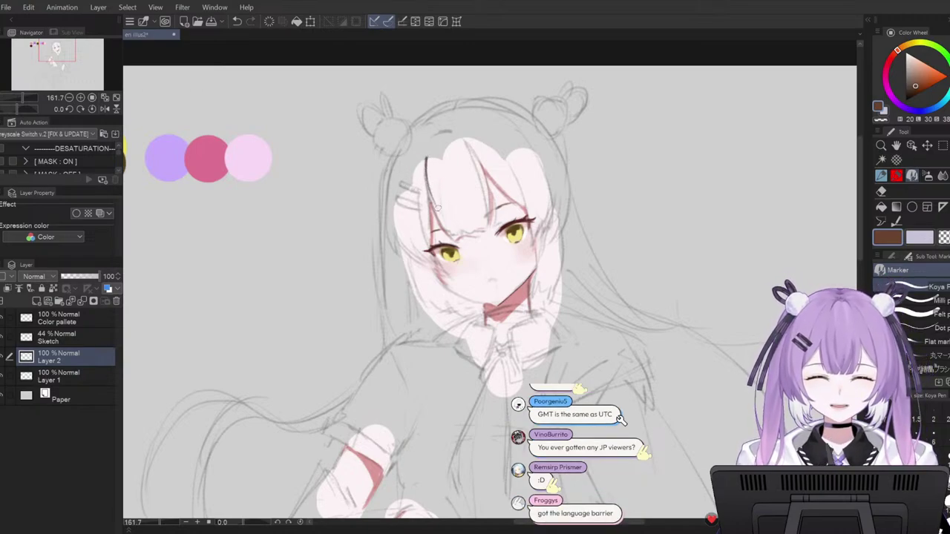
key("ctrl+z")
left_click_drag(425, 162, 453, 240)
key("ctrl+z")
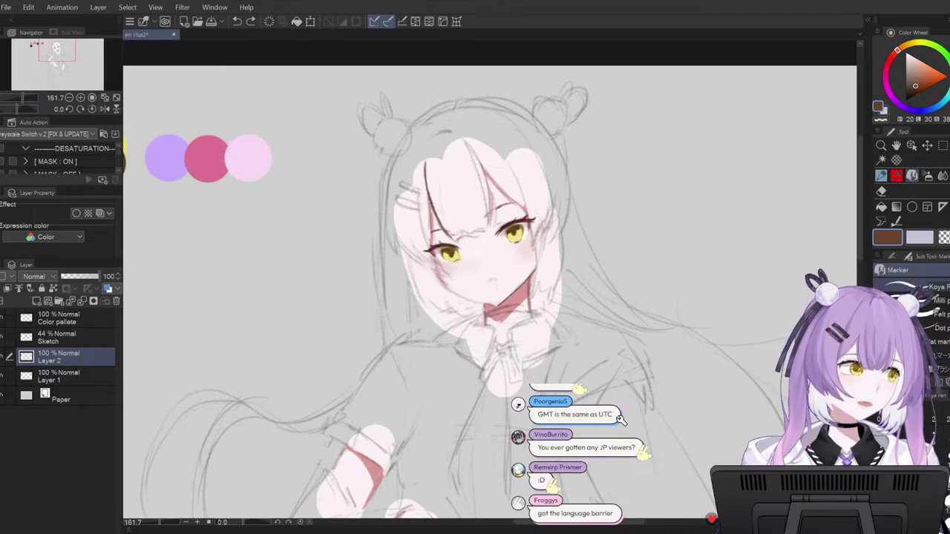
- Check the Eri Reference Sheet, return to the illustration and outline the central bang's lower tips and other side in brown
key("ctrl+Tab")
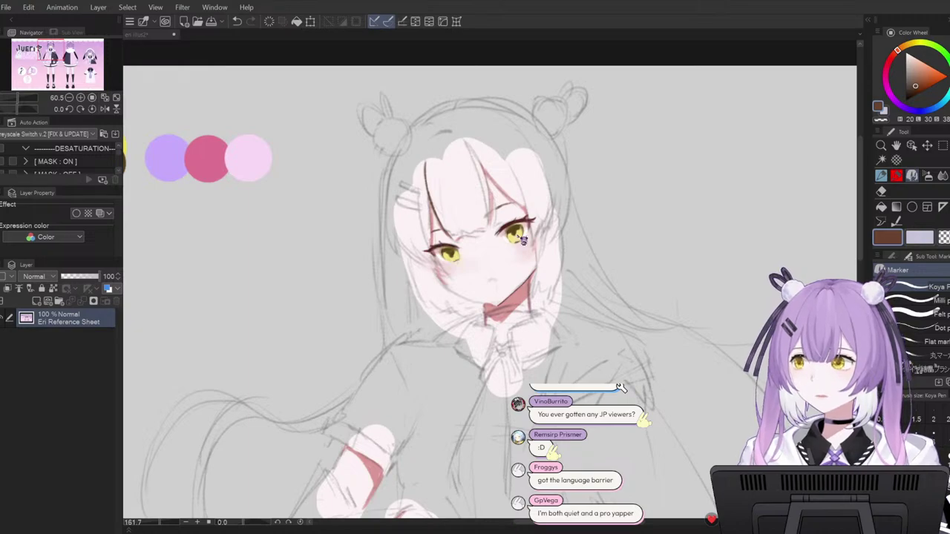
left_click(559, 224)
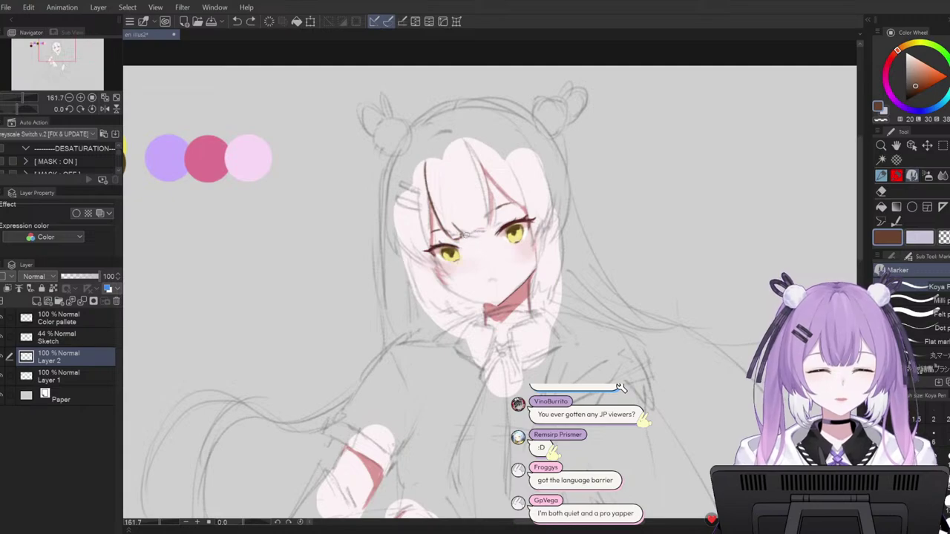
left_click_drag(465, 232, 481, 229)
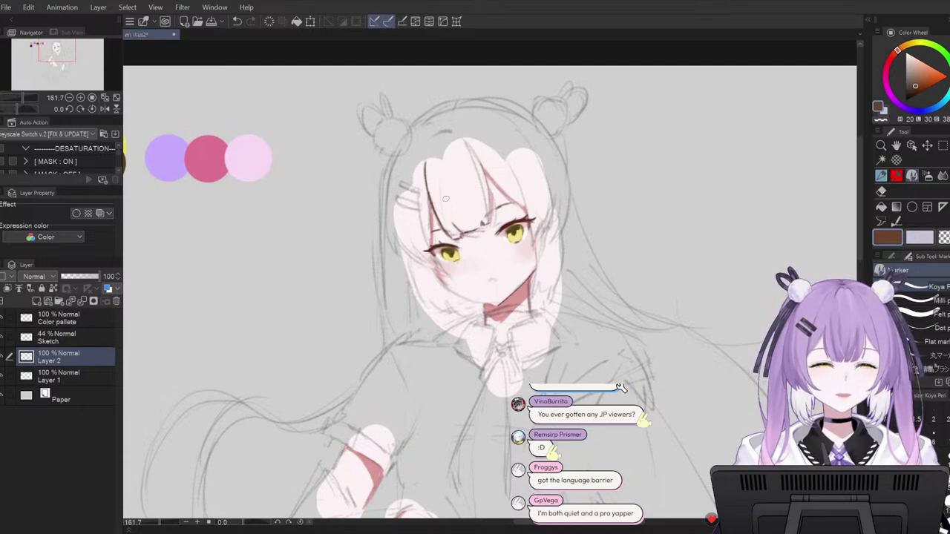
left_click_drag(472, 154, 490, 210)
key("ctrl+z")
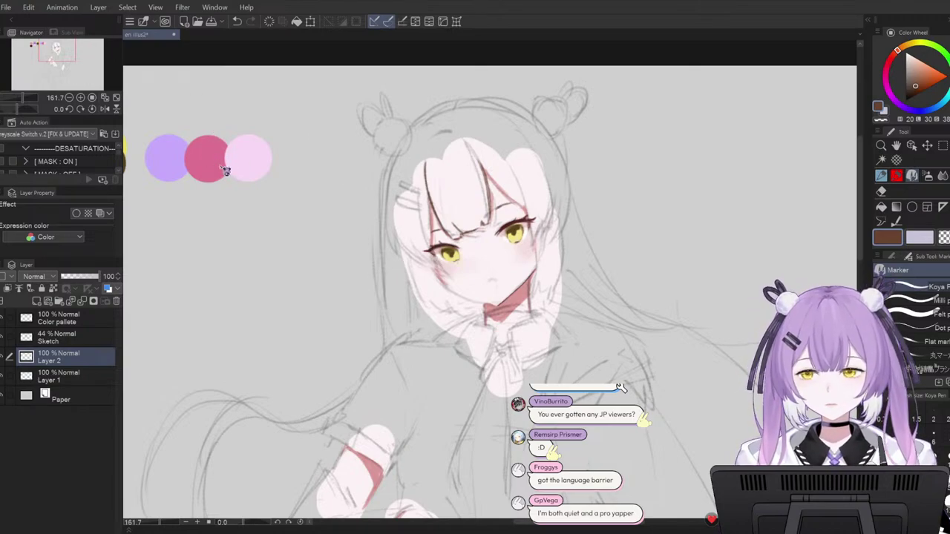
- Sample the muted purple from the colour palette as the hair colour
left_click(208, 103, "alt")
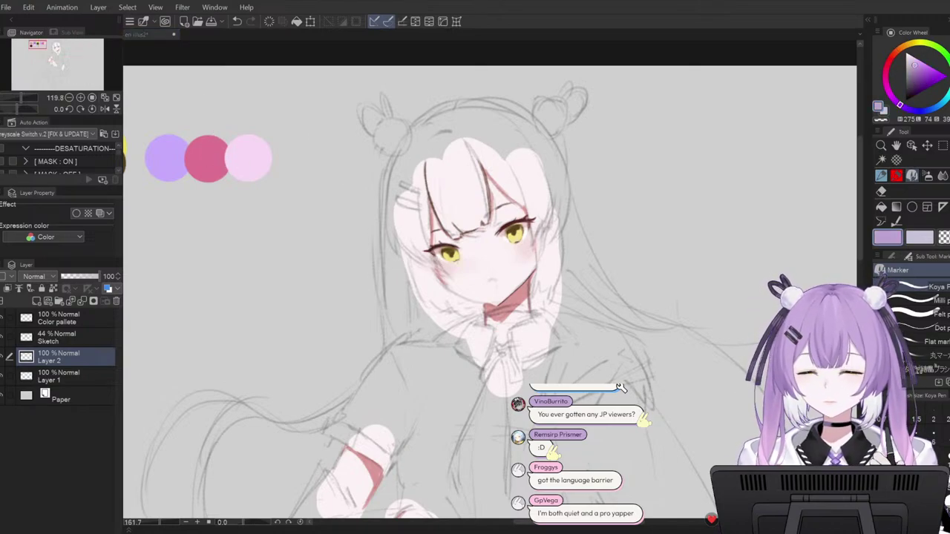
left_click(442, 171)
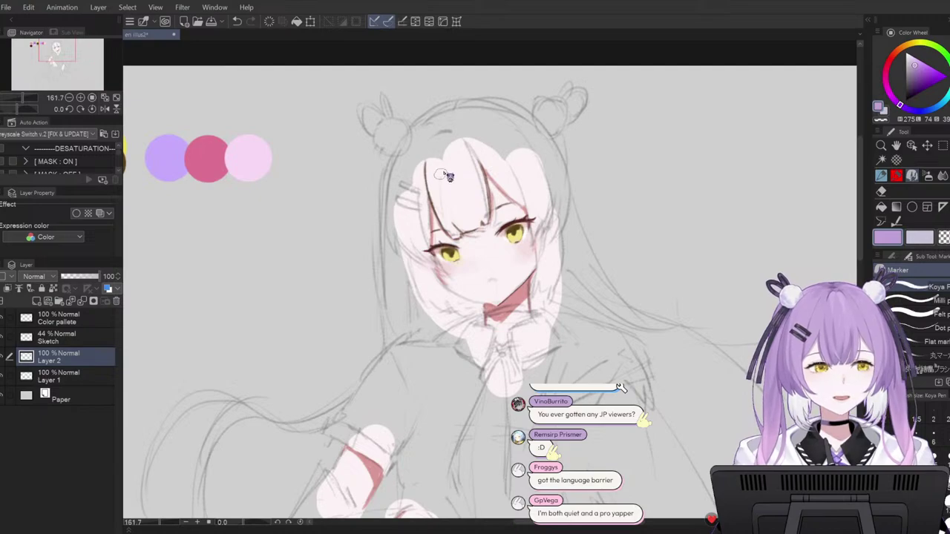
left_click_drag(431, 152, 440, 198)
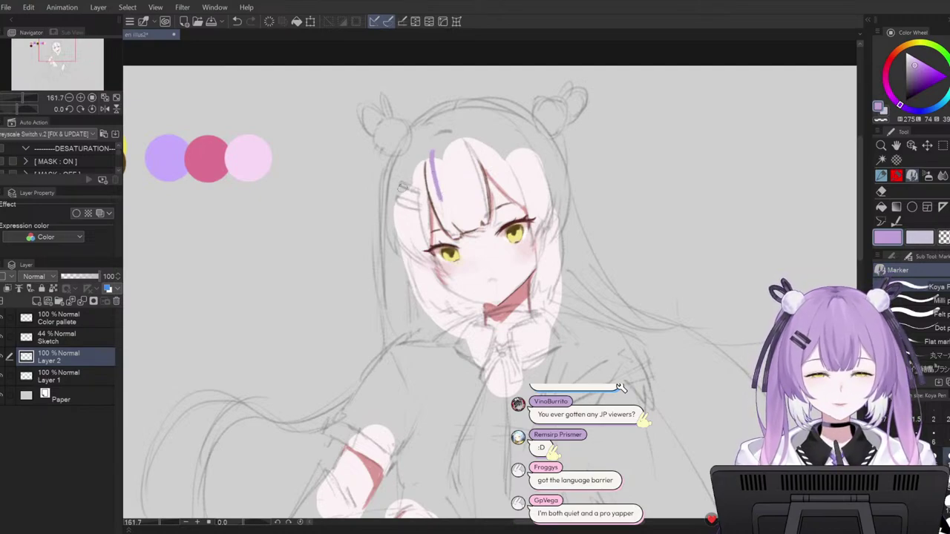
left_click(7, 358)
left_click(7, 359)
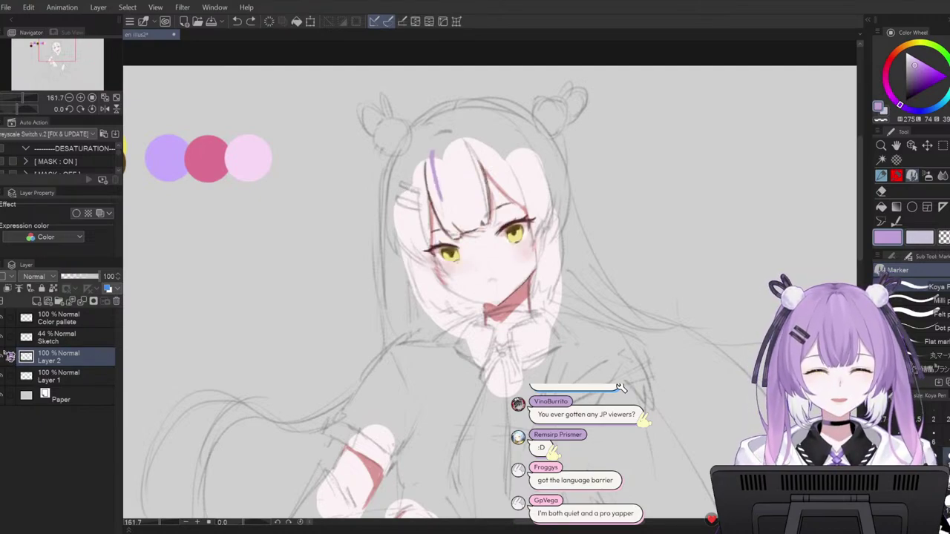
key("ctrl+z")
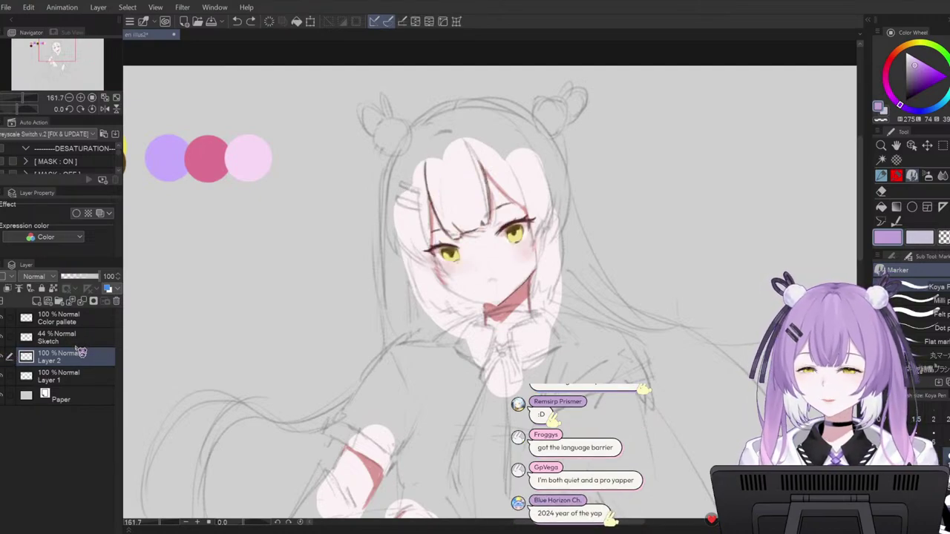
- Add a new layer between Layer 2 and Layer 1 and paint the first purple strokes along the central bang's outline
left_click(37, 302)
left_click_drag(68, 360, 78, 389)
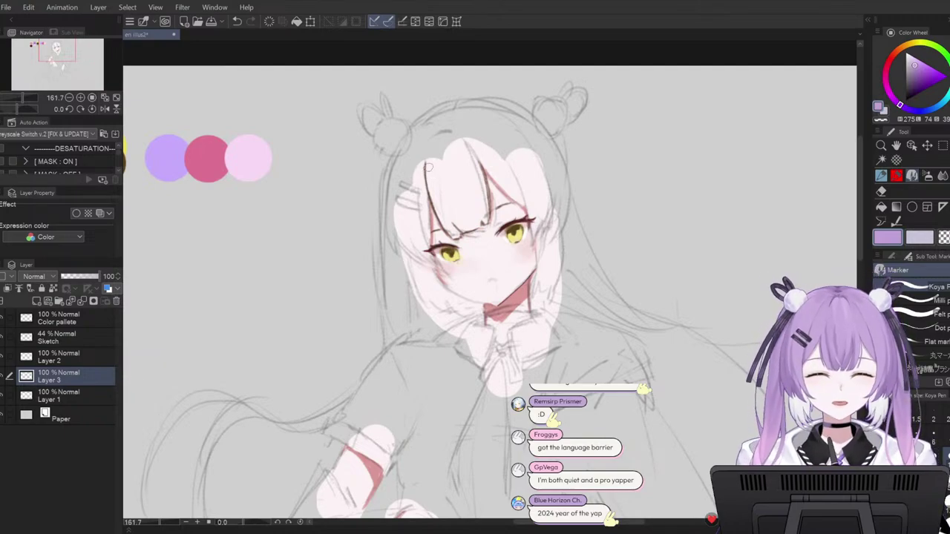
left_click_drag(427, 166, 449, 232)
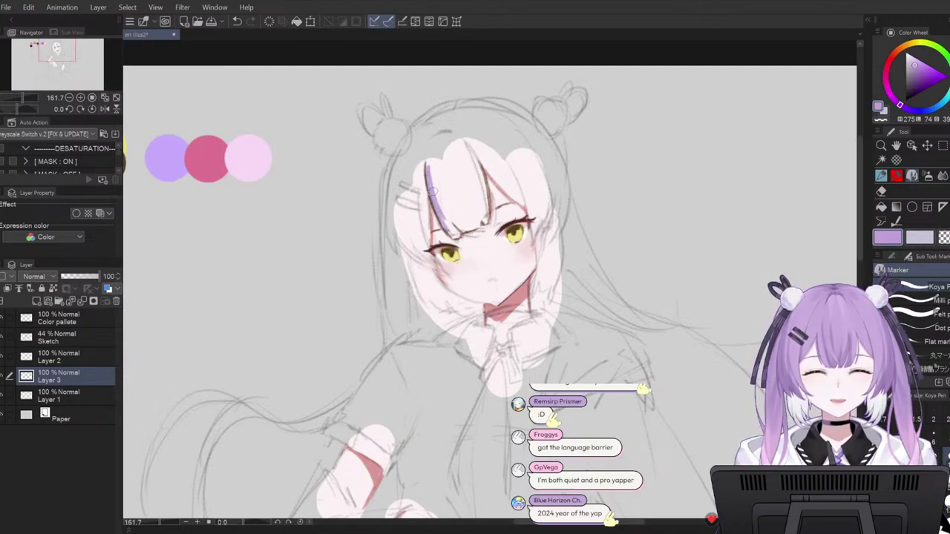
mouse_move(429, 189)
left_mouse_down()
mouse_move(455, 233)
mouse_move(436, 211)
left_mouse_up()
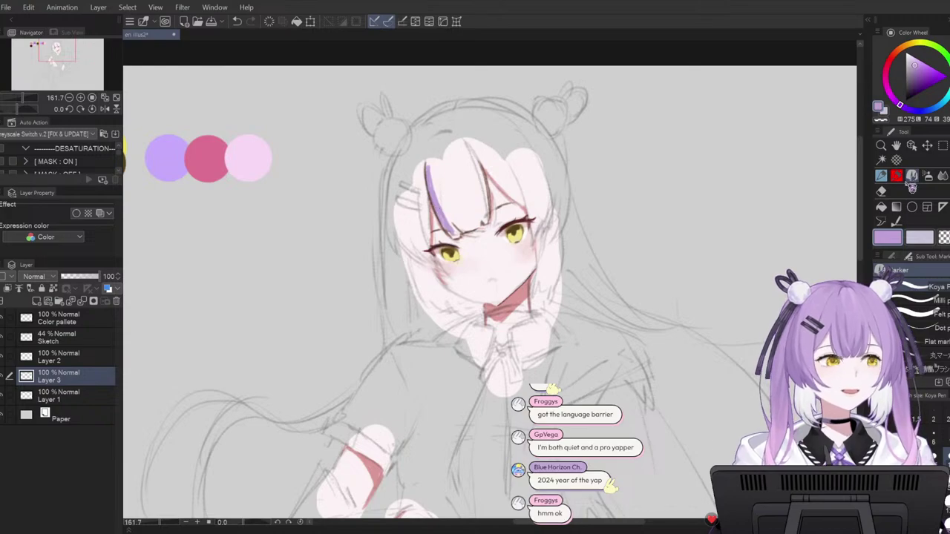
- Switch to the Milli pen marker and fill the whole central bang with purple on Layer 3
left_click(909, 301)
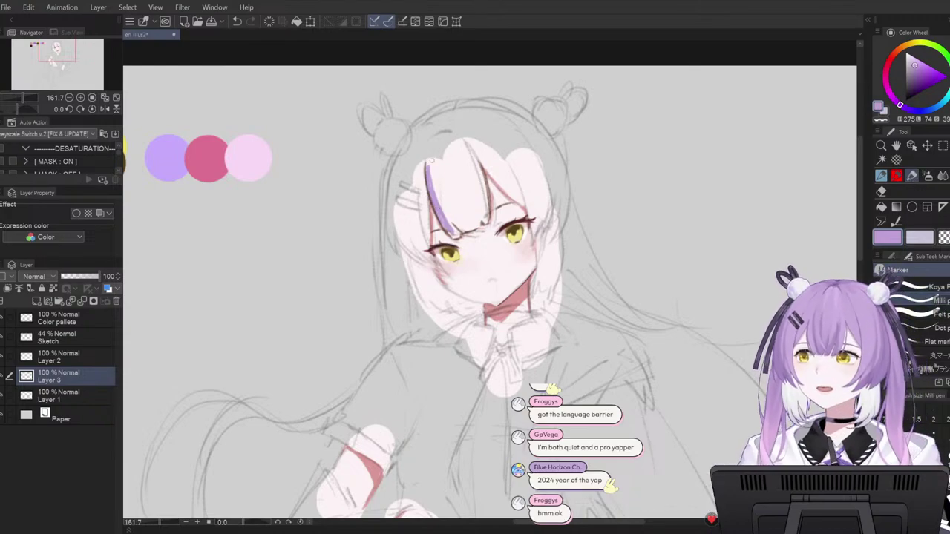
left_click_drag(430, 164, 453, 232)
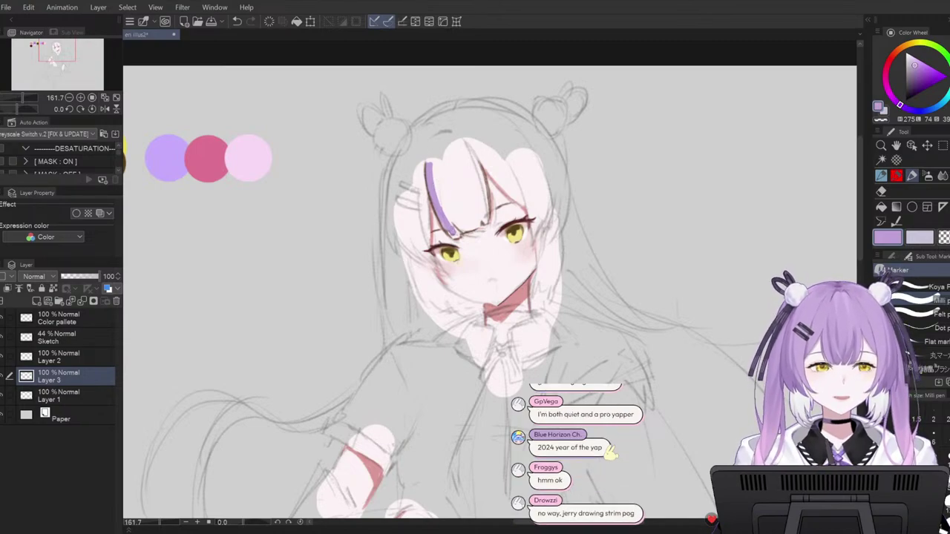
left_click_drag(431, 159, 446, 213)
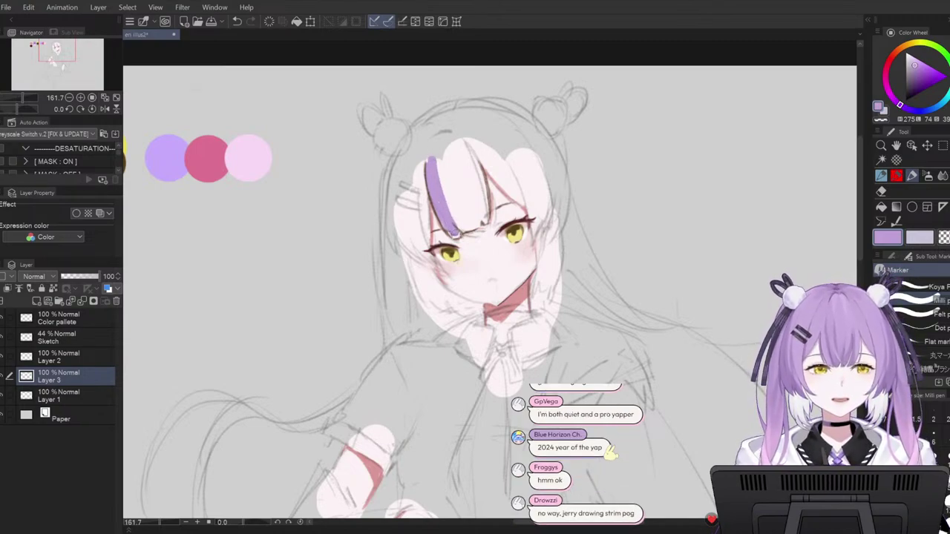
left_click_drag(436, 169, 467, 224)
left_click_drag(437, 147, 474, 223)
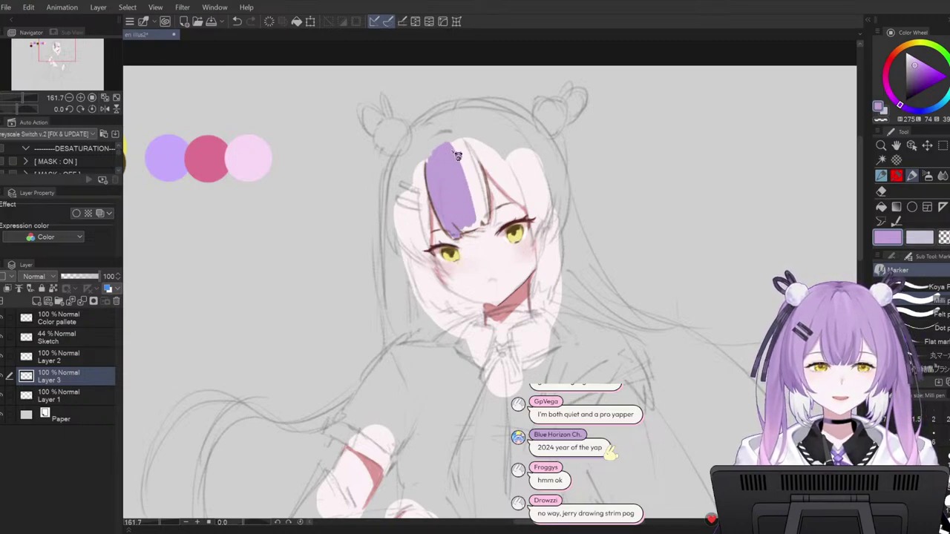
mouse_move(449, 143)
left_mouse_down()
mouse_move(479, 219)
mouse_move(473, 175)
left_mouse_up()
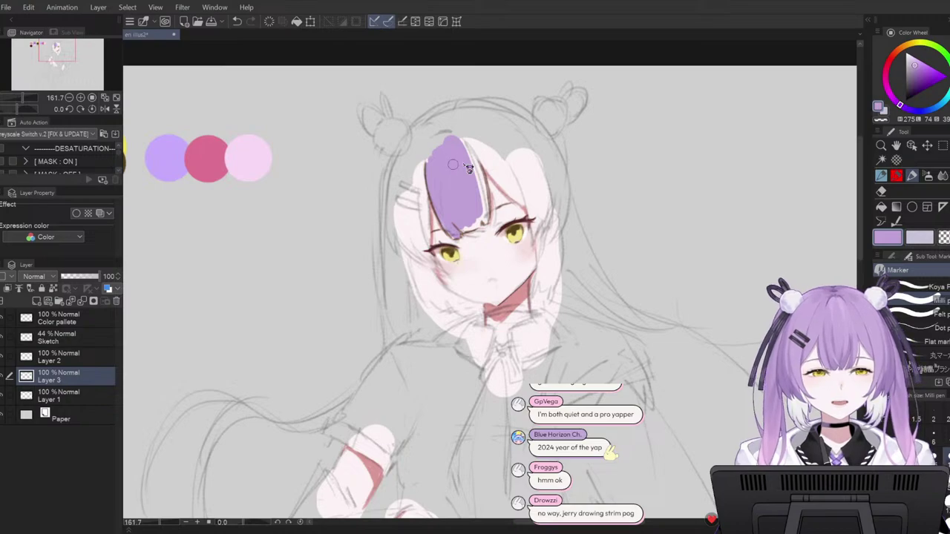
left_click_drag(463, 142, 487, 214)
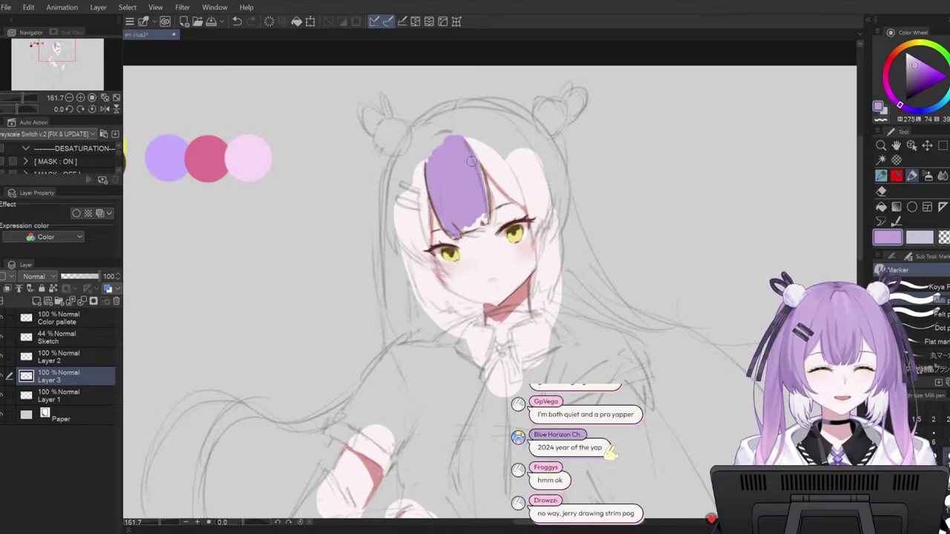
mouse_move(470, 160)
left_mouse_down()
mouse_move(484, 214)
mouse_move(475, 164)
mouse_move(482, 195)
mouse_move(468, 225)
left_mouse_up()
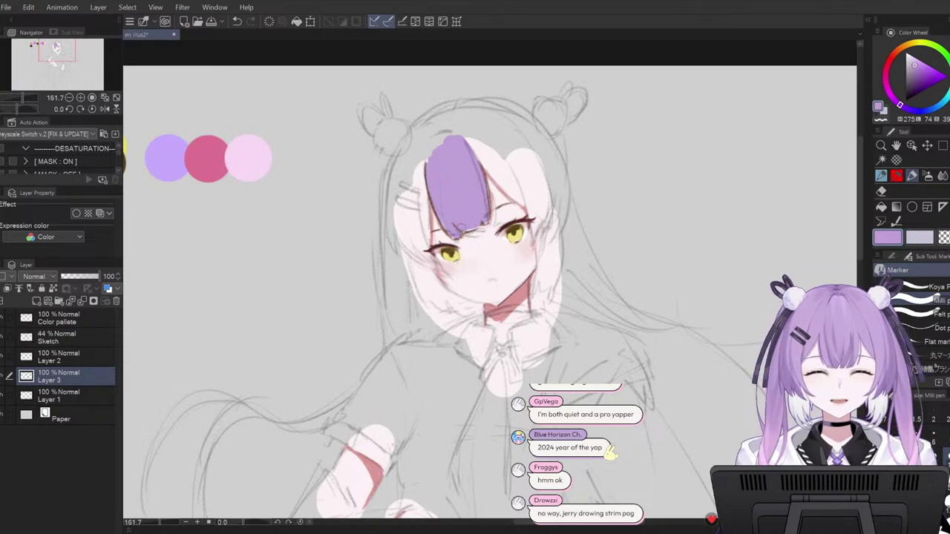
- Extend the purple of the central bang up to the crown and paint the neighbouring bang down past the hair clips
left_click_drag(461, 227, 469, 224)
mouse_move(445, 132)
left_mouse_down()
mouse_move(444, 170)
mouse_move(444, 135)
mouse_move(444, 179)
mouse_move(437, 138)
mouse_move(438, 179)
left_mouse_up()
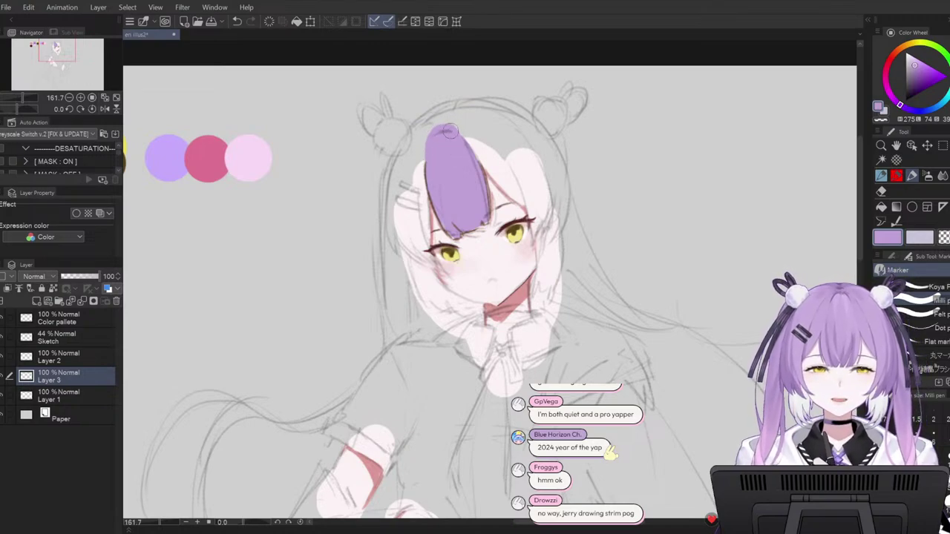
mouse_move(448, 132)
left_mouse_down()
mouse_move(469, 166)
mouse_move(434, 131)
mouse_move(420, 180)
mouse_move(424, 153)
mouse_move(418, 160)
mouse_move(424, 139)
mouse_move(422, 214)
mouse_move(417, 180)
left_mouse_up()
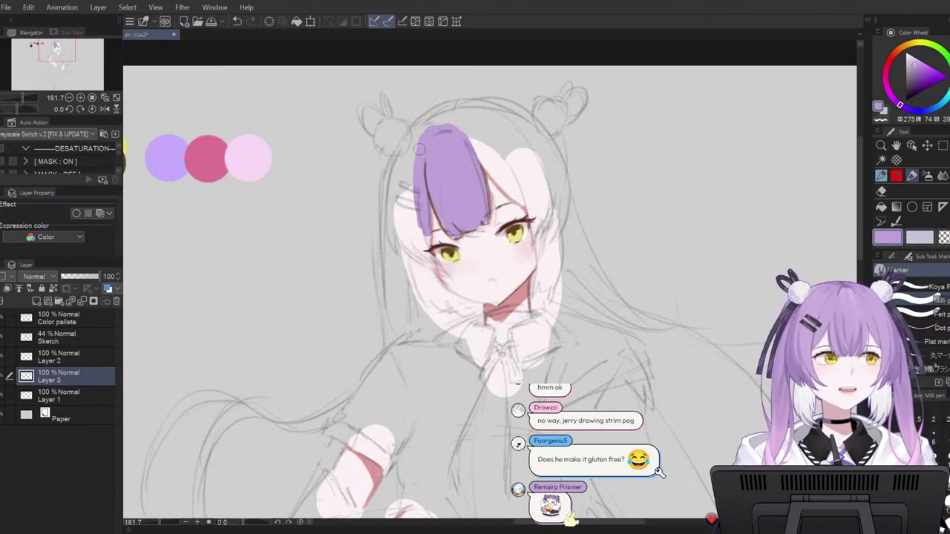
mouse_move(416, 168)
left_mouse_down()
mouse_move(419, 205)
mouse_move(423, 146)
mouse_move(420, 237)
left_mouse_up()
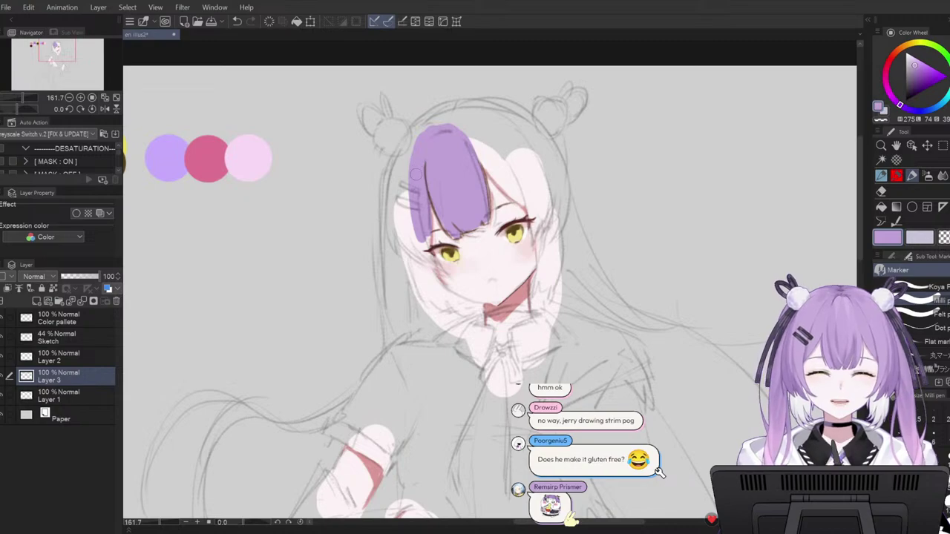
left_click_drag(415, 172, 423, 246)
left_click_drag(422, 211, 424, 242)
- Fill the hair-clip side of the head with purple from the crown out to the sketched outline and down beside the eye
mouse_move(413, 169)
left_mouse_down()
mouse_move(418, 143)
mouse_move(414, 229)
mouse_move(418, 137)
mouse_move(410, 228)
mouse_move(417, 139)
mouse_move(412, 148)
mouse_move(410, 191)
mouse_move(428, 130)
mouse_move(409, 214)
mouse_move(447, 117)
mouse_move(423, 140)
mouse_move(441, 136)
mouse_move(446, 118)
mouse_move(398, 215)
mouse_move(419, 137)
mouse_move(410, 182)
mouse_move(423, 126)
left_mouse_up()
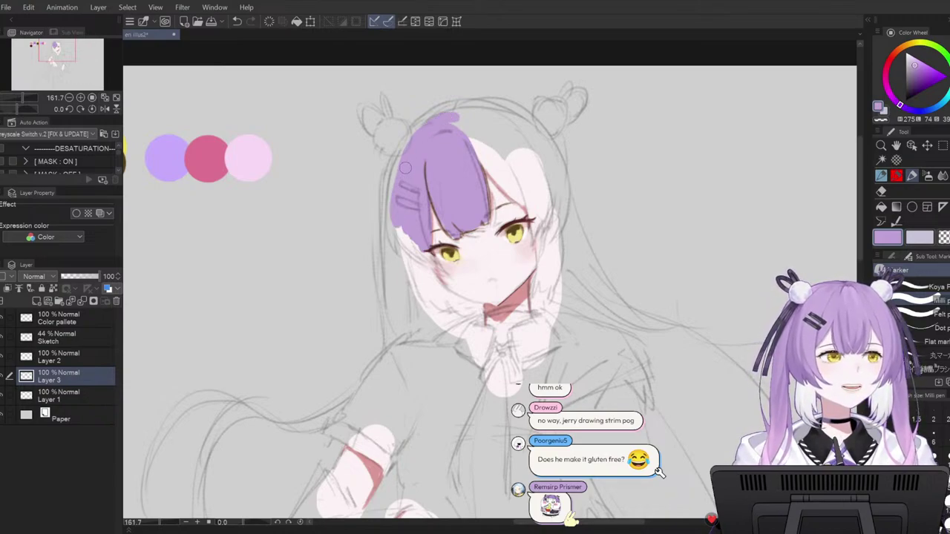
mouse_move(454, 113)
left_mouse_down()
mouse_move(406, 153)
mouse_move(395, 197)
left_mouse_up()
mouse_move(420, 134)
left_mouse_down()
mouse_move(397, 214)
mouse_move(409, 152)
mouse_move(396, 174)
mouse_move(393, 200)
left_mouse_up()
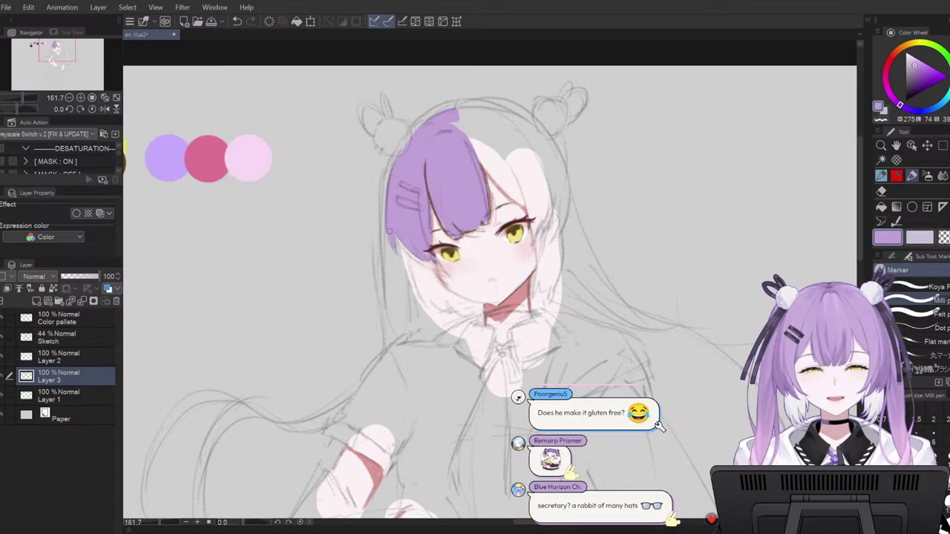
left_click_drag(399, 231, 434, 262)
key("ctrl+z")
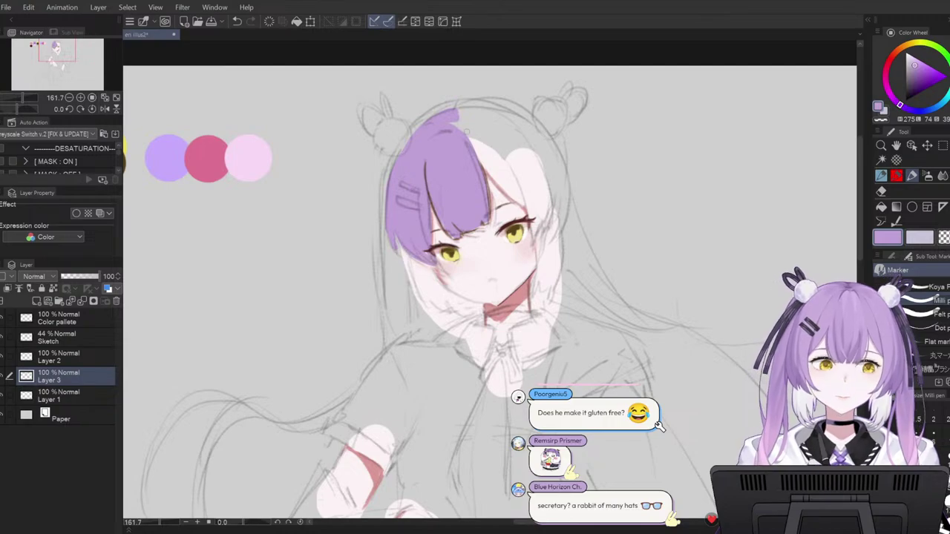
- Paint the bang on the other side of the parting in purple, sweeping from the crown across the forehead above the eye
mouse_move(455, 113)
left_mouse_down()
mouse_move(492, 163)
mouse_move(483, 161)
mouse_move(524, 199)
left_mouse_up()
key("ctrl+z")
left_click_drag(492, 165, 519, 198)
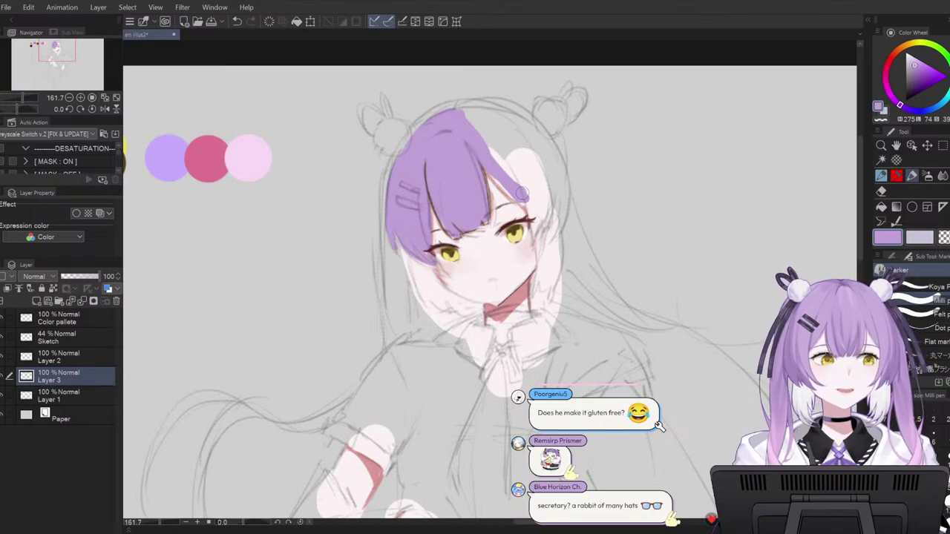
left_click_drag(506, 183, 532, 203)
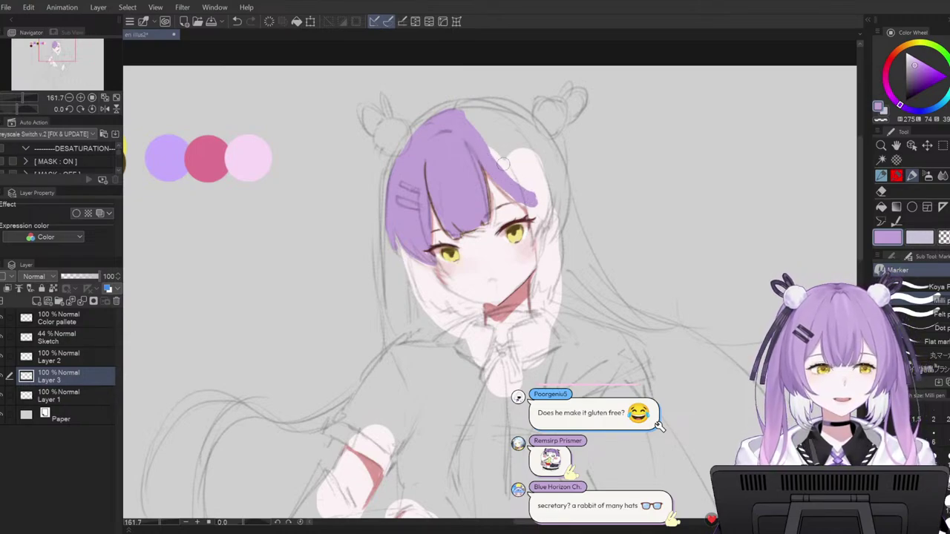
mouse_move(503, 164)
left_mouse_down()
mouse_move(471, 121)
mouse_move(516, 171)
mouse_move(466, 117)
mouse_move(480, 120)
mouse_move(527, 194)
left_mouse_up()
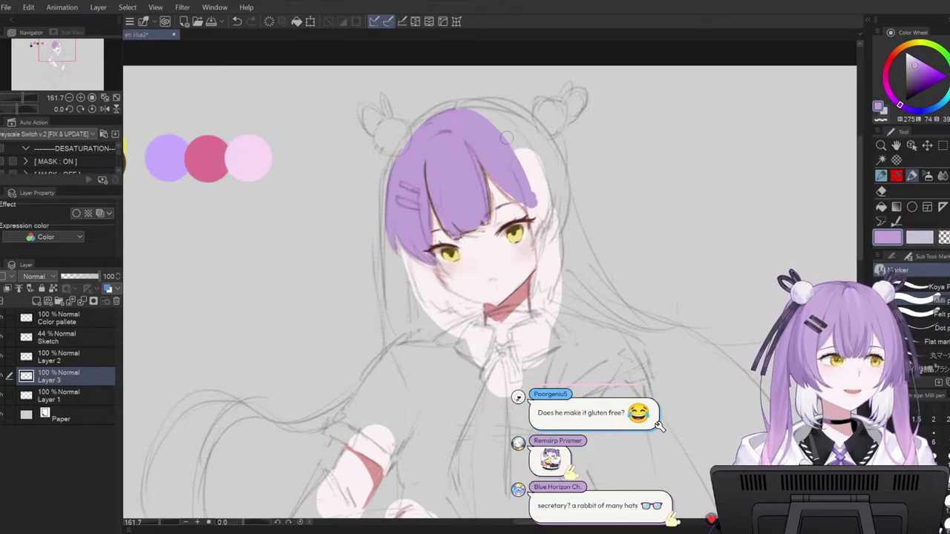
- Enlarge the brush and fill the top of the head and the outer part of the swept bang with purple
key("]")
mouse_move(472, 117)
left_mouse_down()
mouse_move(507, 135)
mouse_move(490, 126)
mouse_move(504, 124)
mouse_move(522, 172)
left_mouse_up()
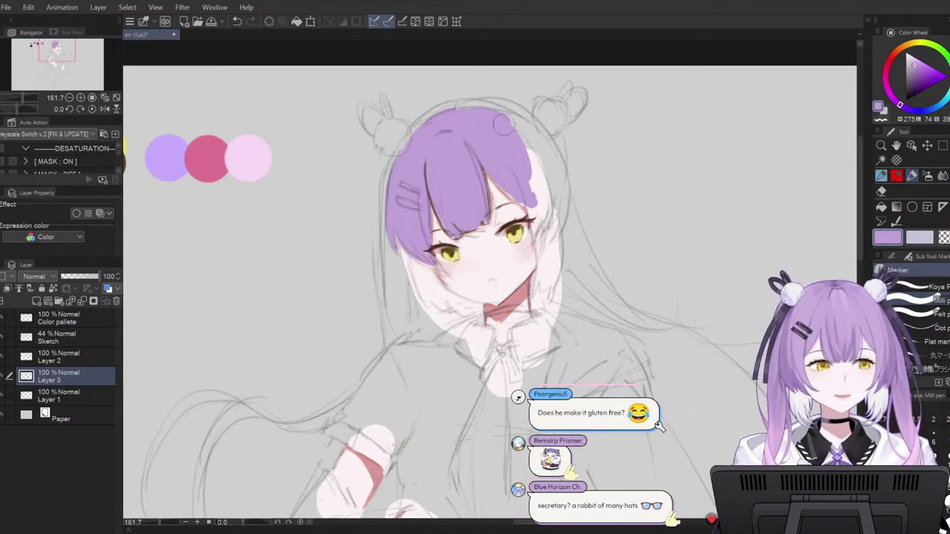
mouse_move(504, 125)
left_mouse_down()
mouse_move(533, 188)
mouse_move(536, 154)
left_mouse_up()
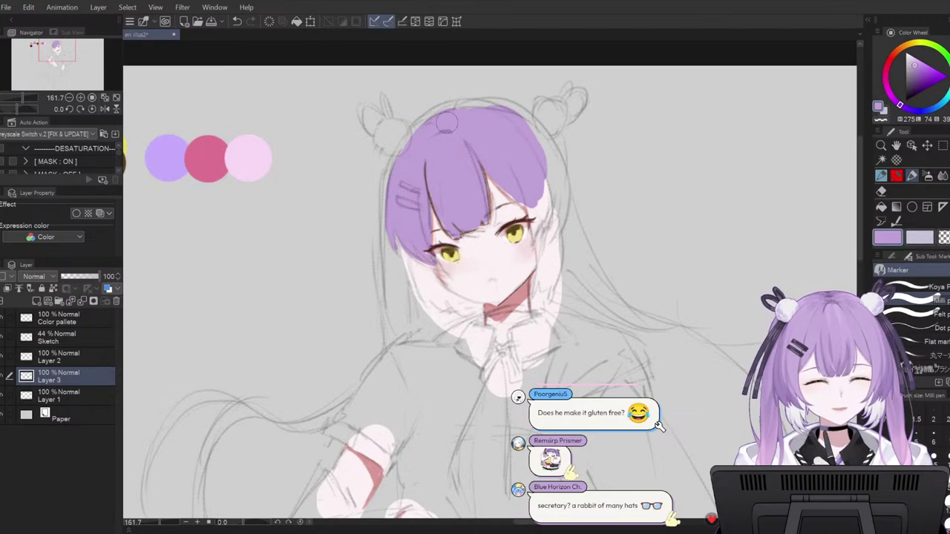
left_click_drag(458, 113, 423, 142)
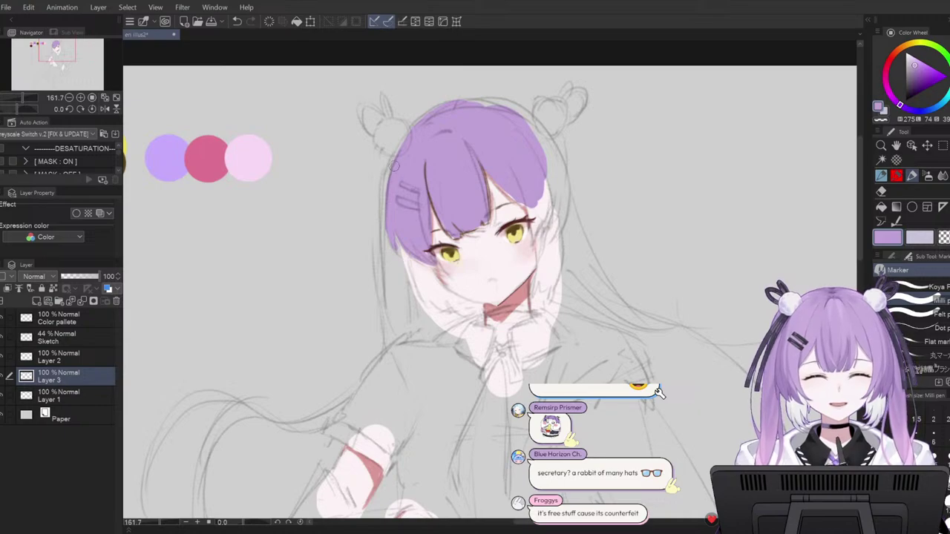
- Paint the side lock below the hair clips in purple, running down beside the cheek towards the shoulder
left_click_drag(388, 210, 393, 281)
left_click_drag(388, 239, 395, 324)
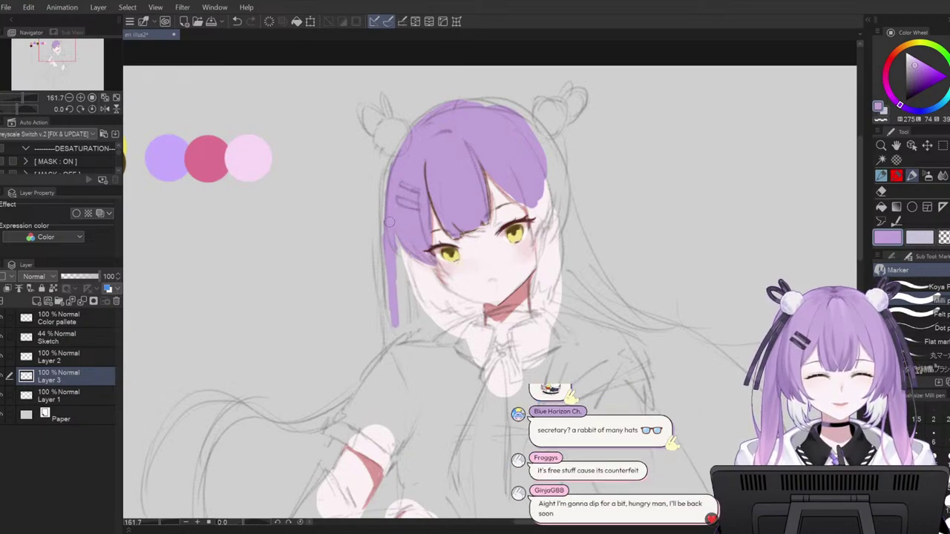
left_click_drag(392, 267, 397, 331)
left_click_drag(394, 251, 403, 326)
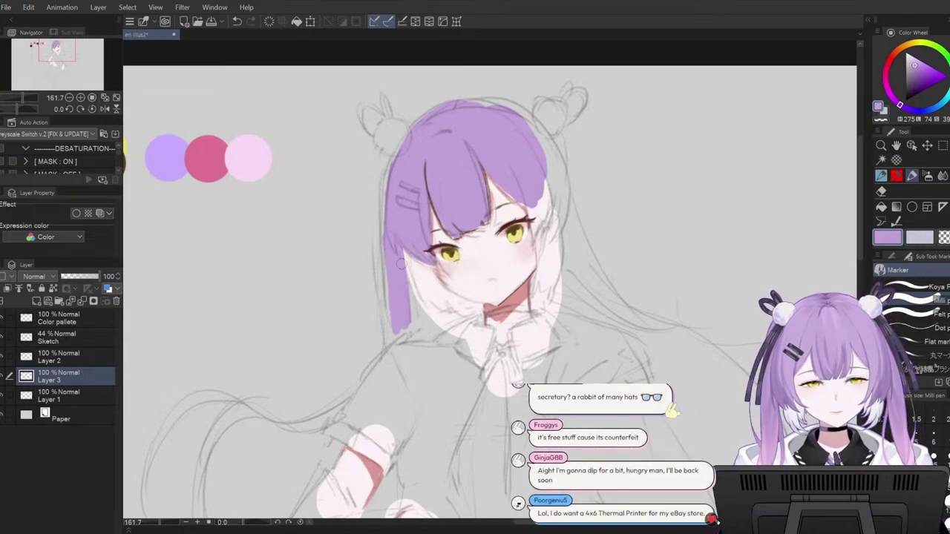
left_click_drag(401, 254, 405, 295)
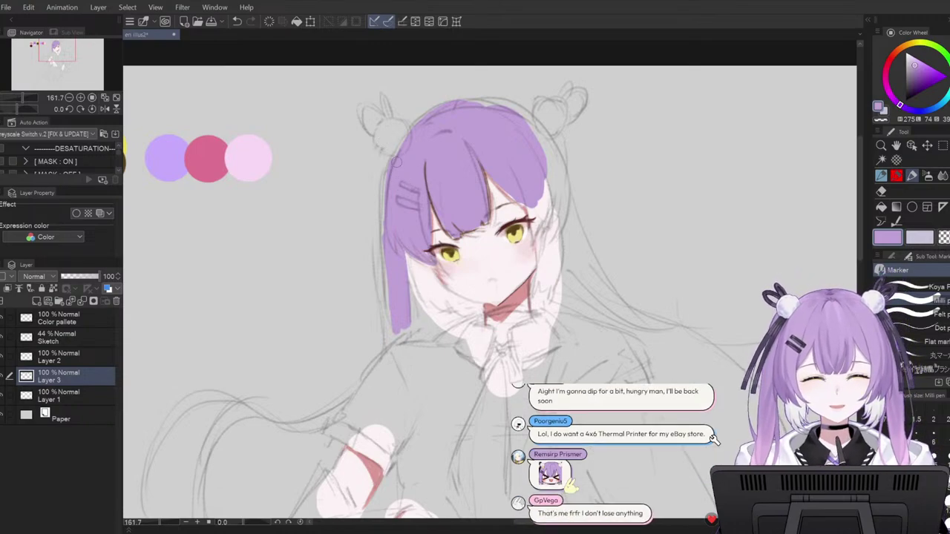
- Widen the hair-clip side lock to its sketched outer edge and fill its lower end into a tip at the shoulder
left_click_drag(384, 184, 386, 276)
left_click_drag(386, 175, 381, 321)
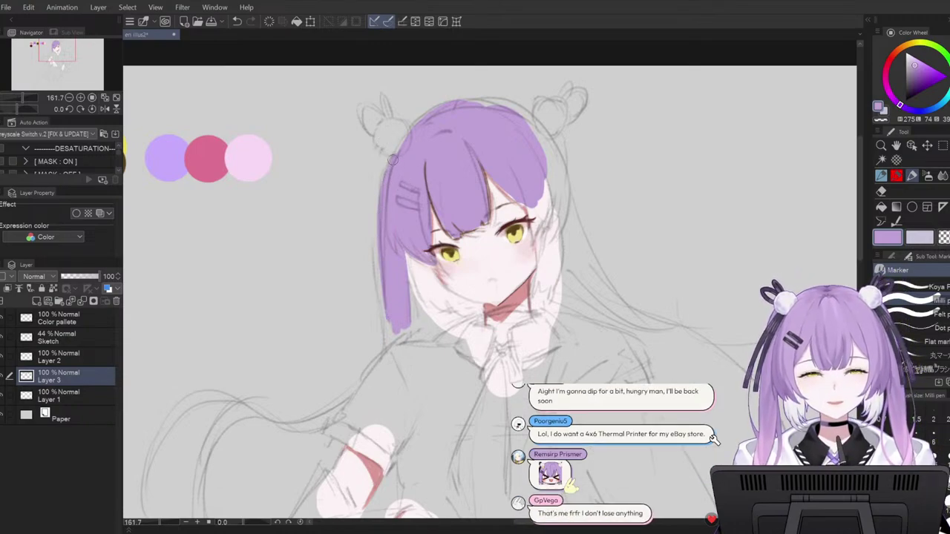
left_click_drag(392, 159, 384, 185)
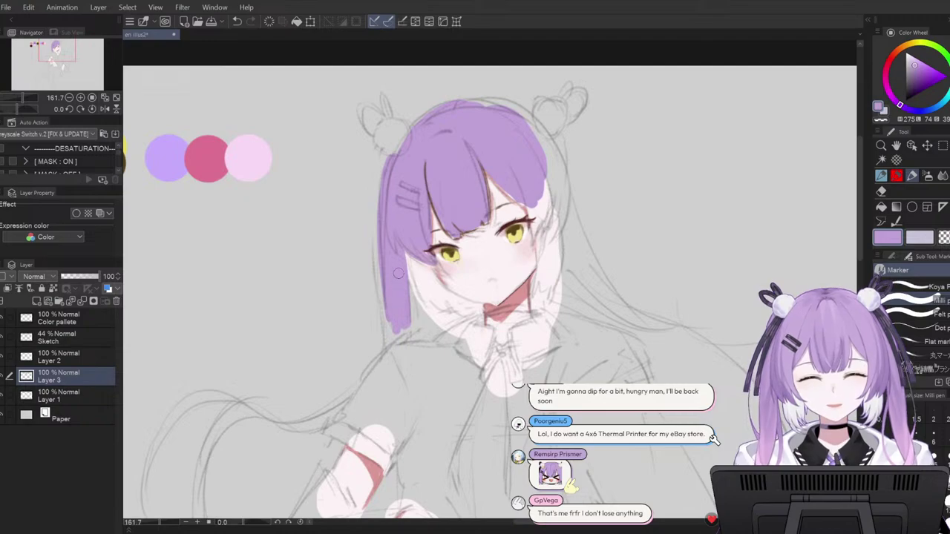
mouse_move(398, 273)
left_mouse_down()
mouse_move(411, 329)
mouse_move(385, 214)
mouse_move(389, 278)
mouse_move(379, 242)
mouse_move(385, 201)
mouse_move(387, 336)
left_mouse_up()
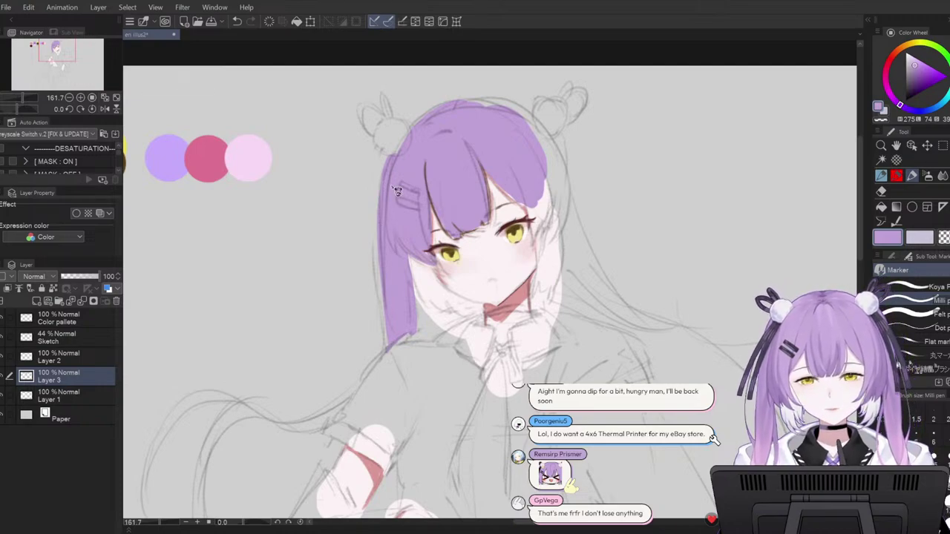
- Switch to the Koya Pen marker and add a thin purple strand along the outer edge of the hair-clip side lock
left_click(934, 287)
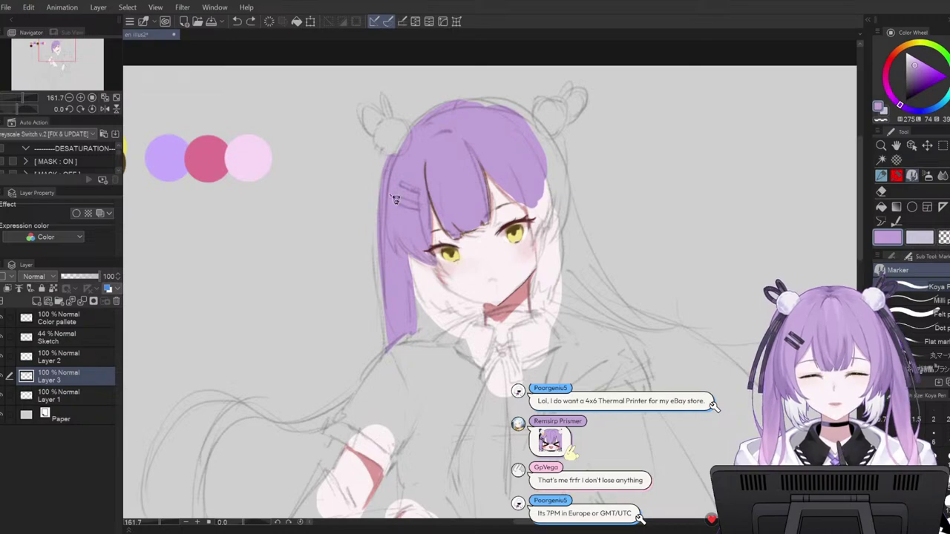
left_click_drag(383, 268, 389, 334)
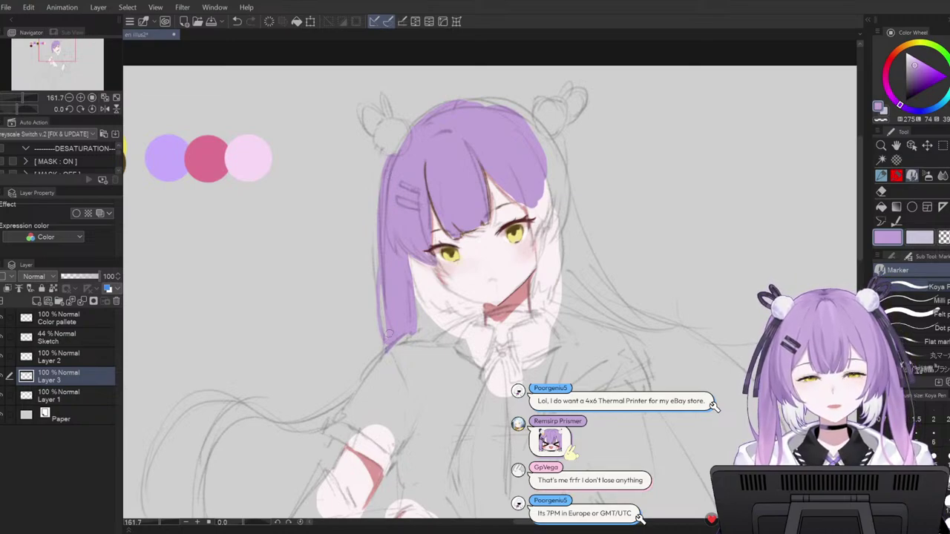
key("ctrl+z")
key("ctrl+z")
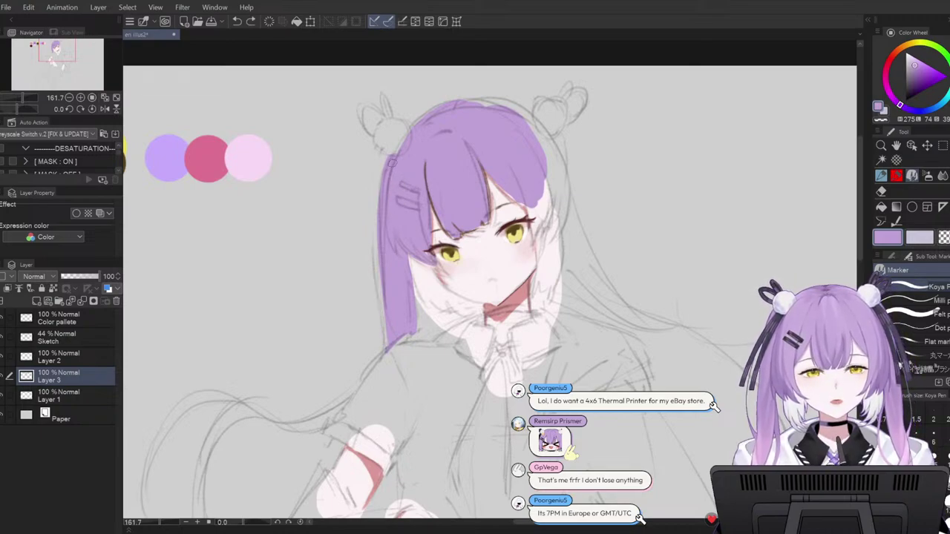
left_click_drag(377, 218, 383, 334)
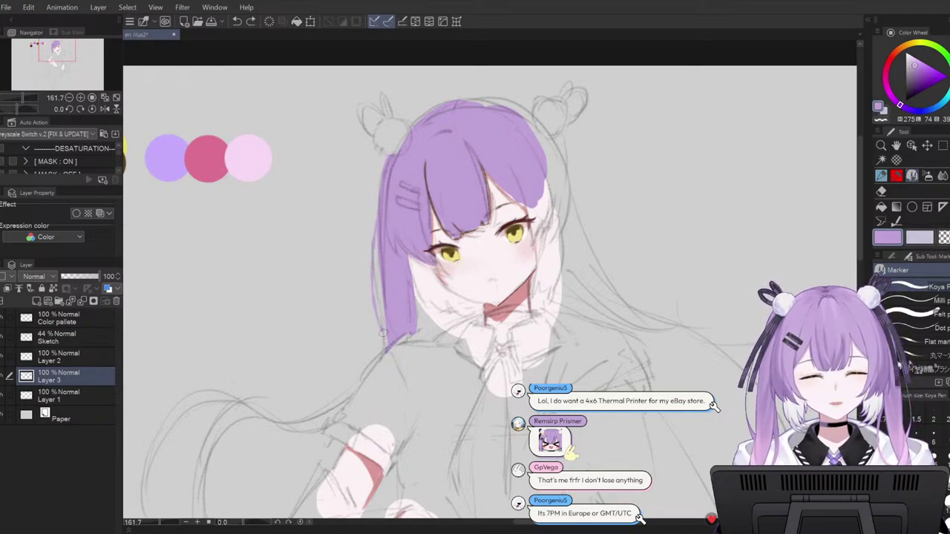
left_click(372, 217)
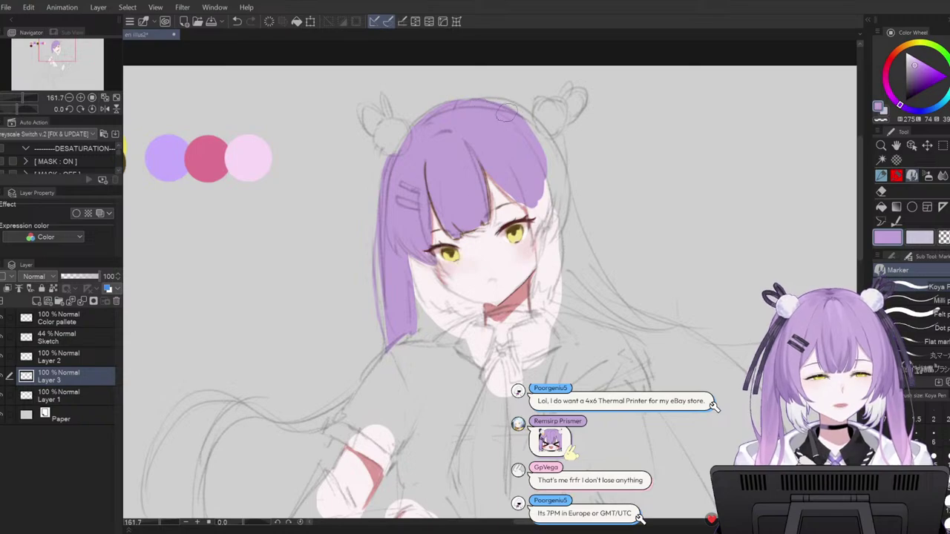
- Extend the purple hair on the side without clips, from the crown past the bun out to the head's sketched outline
mouse_move(495, 105)
left_mouse_down()
mouse_move(531, 118)
mouse_move(539, 164)
left_mouse_up()
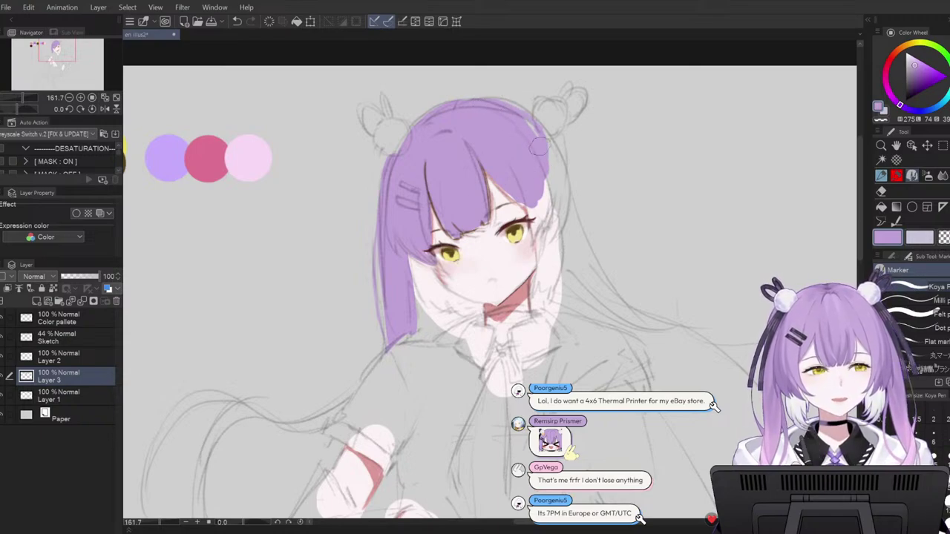
left_click_drag(528, 128, 541, 165)
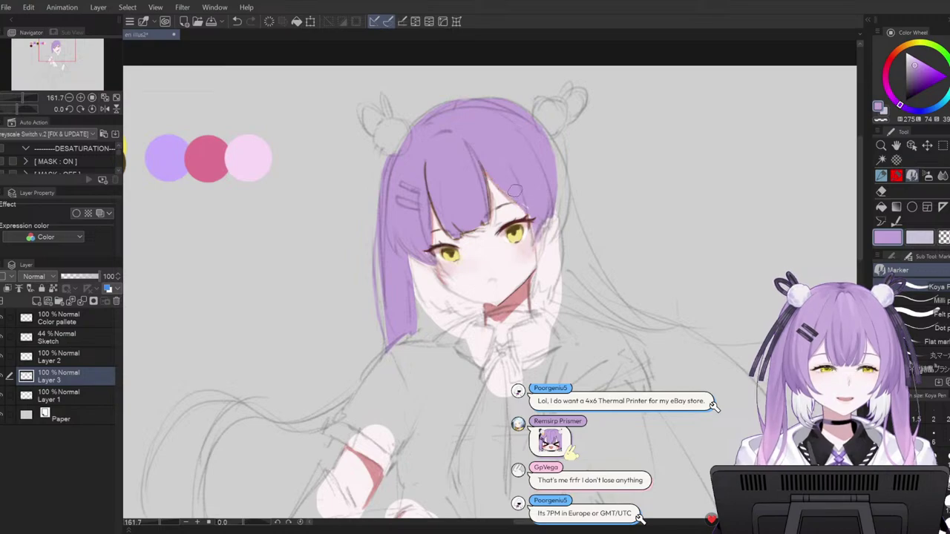
mouse_move(541, 136)
left_mouse_down()
mouse_move(560, 174)
mouse_move(534, 127)
mouse_move(556, 158)
mouse_move(556, 176)
mouse_move(543, 132)
mouse_move(558, 208)
left_mouse_up()
left_click_drag(549, 142, 568, 218)
key("ctrl+z")
mouse_move(556, 155)
left_mouse_down()
mouse_move(566, 176)
mouse_move(561, 215)
left_mouse_up()
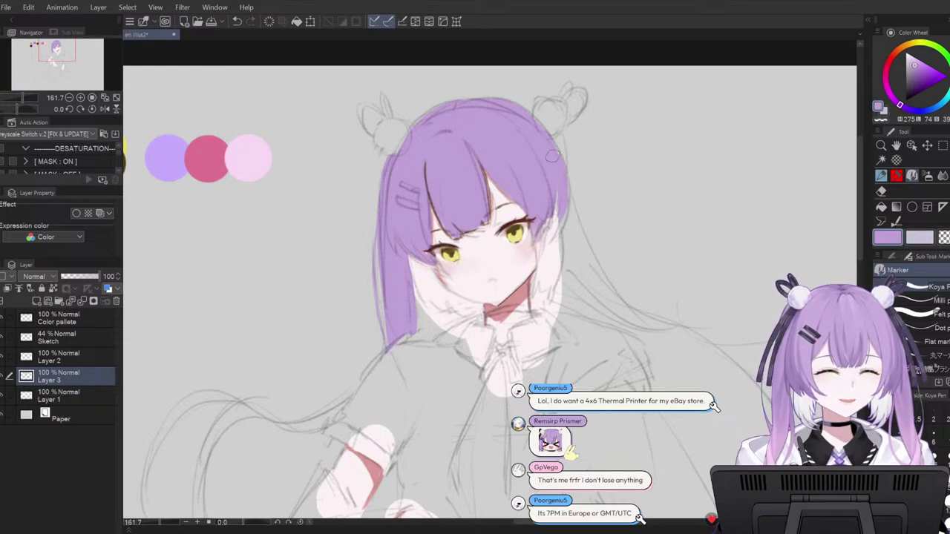
mouse_move(545, 138)
left_mouse_down()
mouse_move(559, 155)
mouse_move(556, 233)
left_mouse_up()
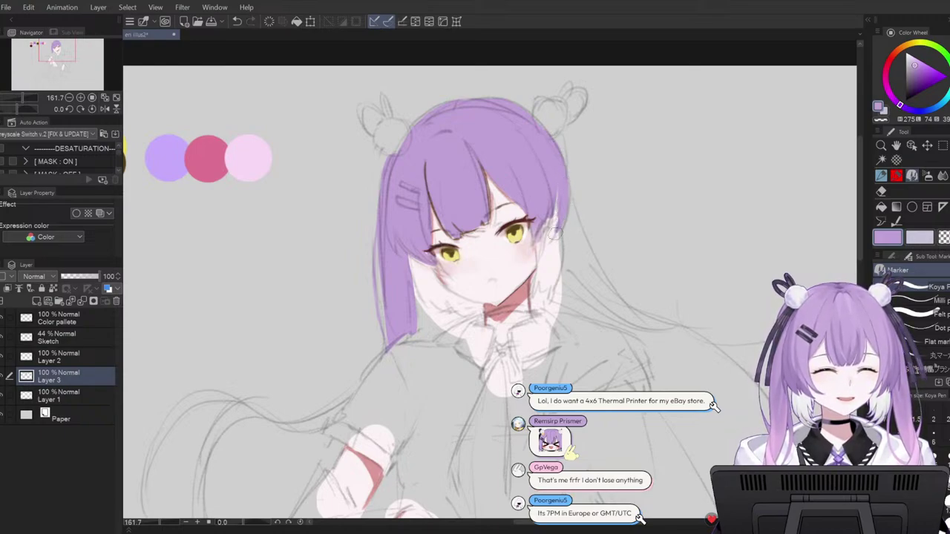
- Shape the lower ends of the outer bang on the side without clips into pointed purple strands beside the eye
left_click_drag(565, 201, 552, 236)
left_click_drag(556, 177, 549, 242)
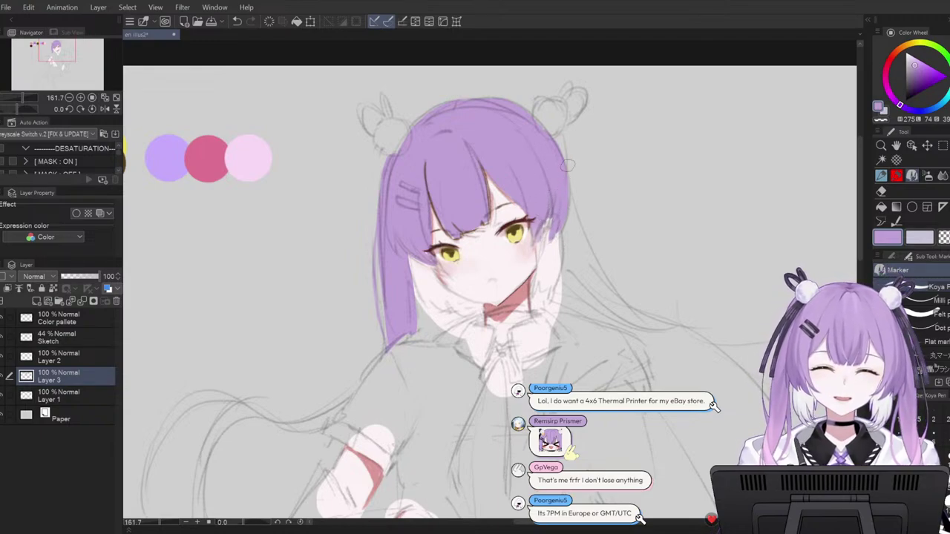
mouse_move(560, 162)
left_mouse_down()
mouse_move(566, 195)
mouse_move(559, 199)
mouse_move(563, 186)
mouse_move(550, 244)
left_mouse_up()
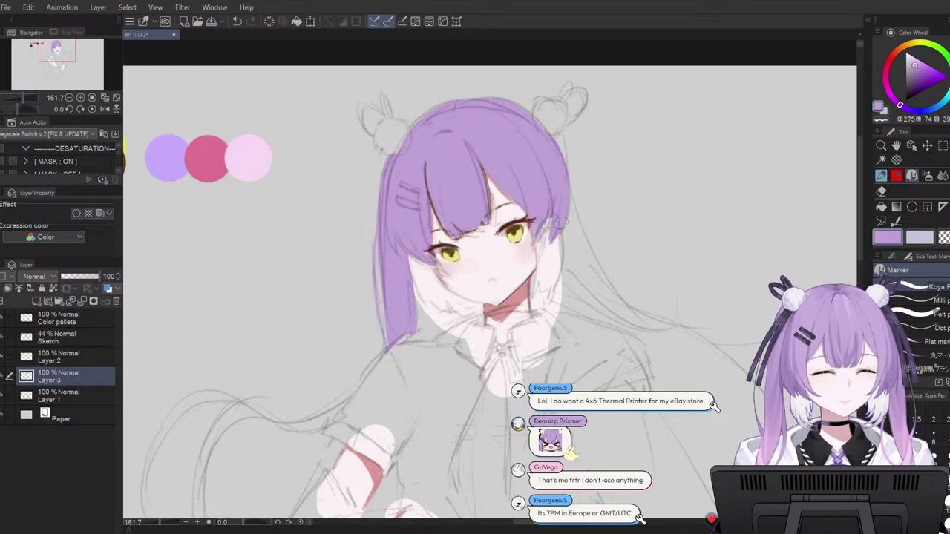
left_click_drag(548, 210, 544, 247)
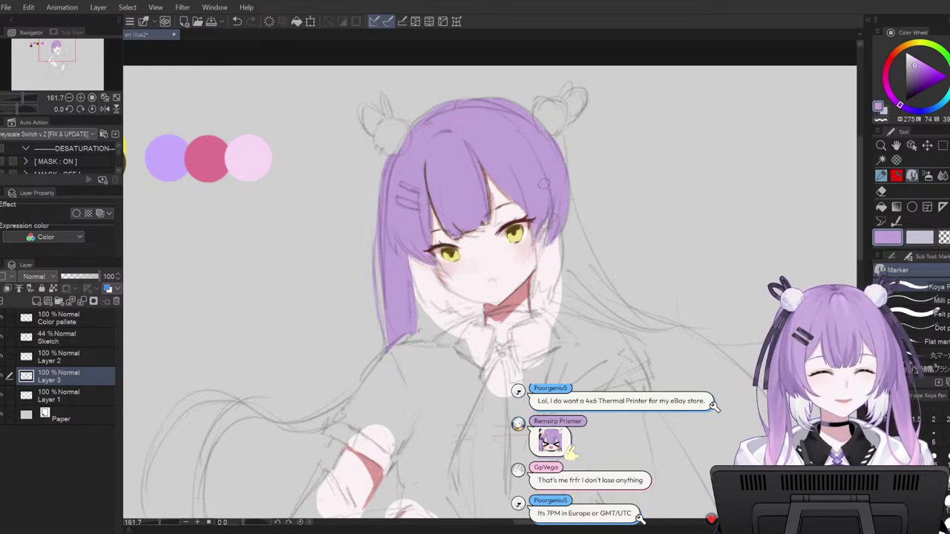
left_click_drag(545, 184, 550, 213)
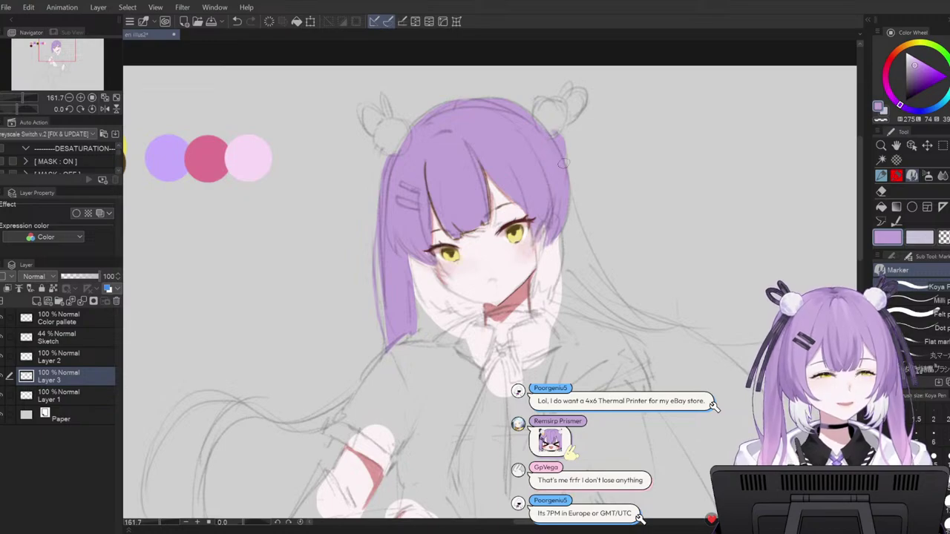
- Paint the long purple side lock on the side without clips, running from the bun past the cheek to the shoulder
left_click_drag(568, 159, 578, 243)
left_click_drag(570, 211, 573, 278)
left_click_drag(568, 219, 567, 251)
left_click(552, 254, "alt")
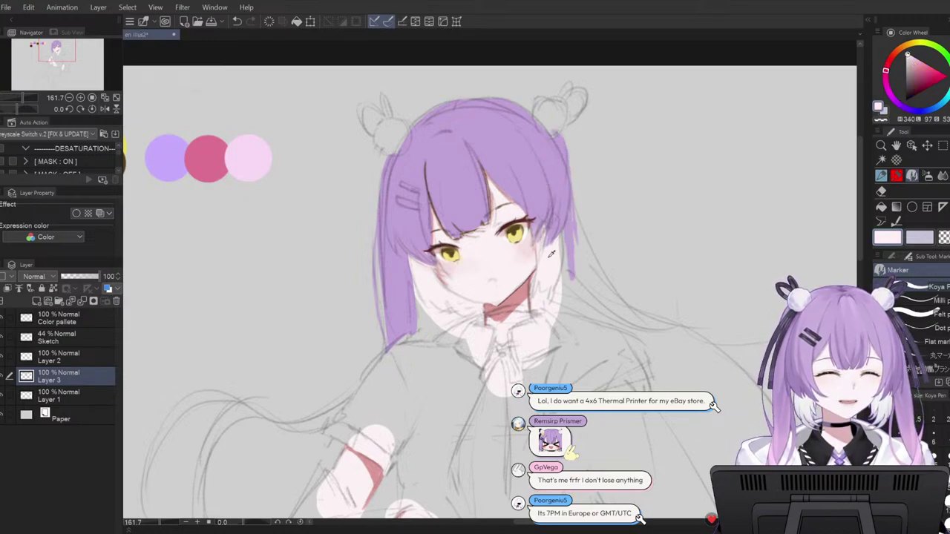
left_click(560, 181, "alt")
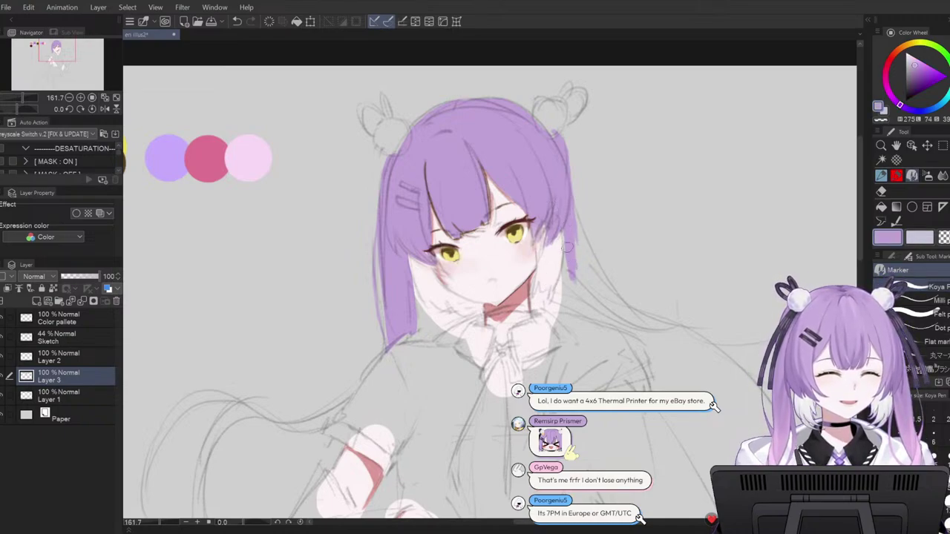
mouse_move(566, 239)
left_mouse_down()
mouse_move(574, 297)
mouse_move(575, 287)
mouse_move(582, 293)
left_mouse_up()
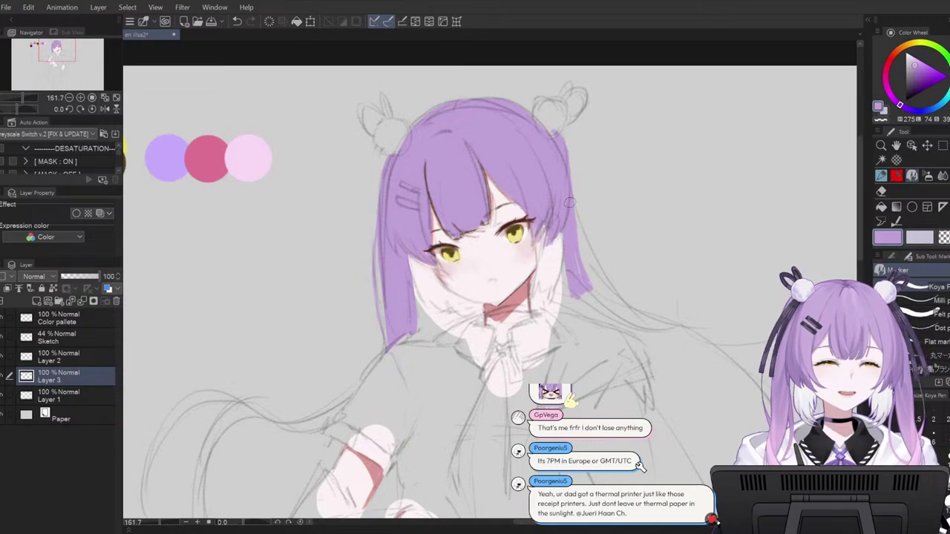
left_click_drag(570, 202, 579, 253)
left_click_drag(586, 290, 593, 293)
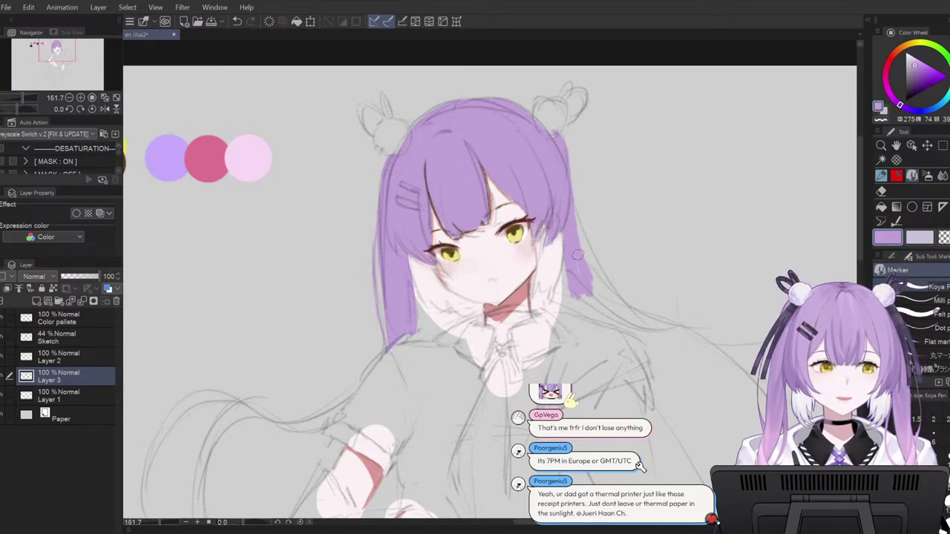
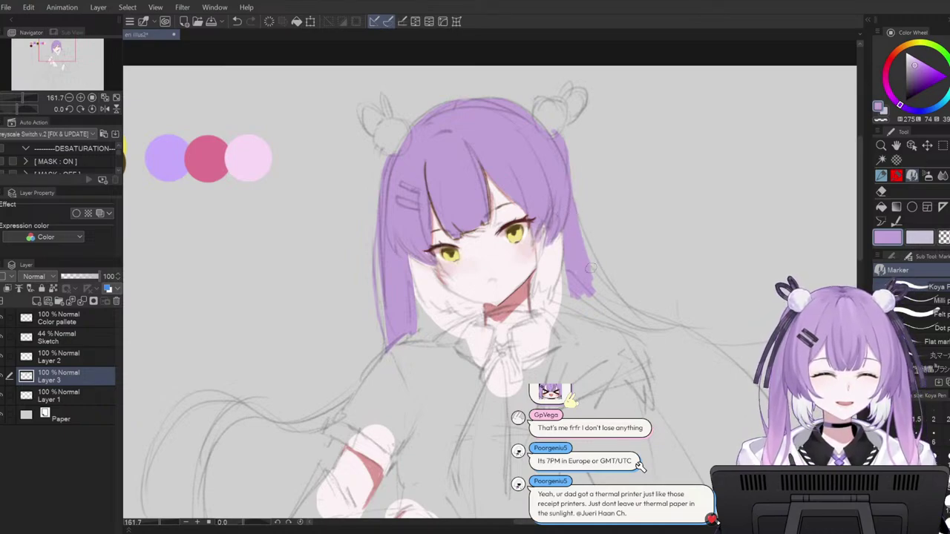
- Widen the side lock without clips to its sketched outer edge and extend it into a tip over the shoulder
left_click_drag(574, 205, 591, 269)
left_click_drag(575, 219, 602, 279)
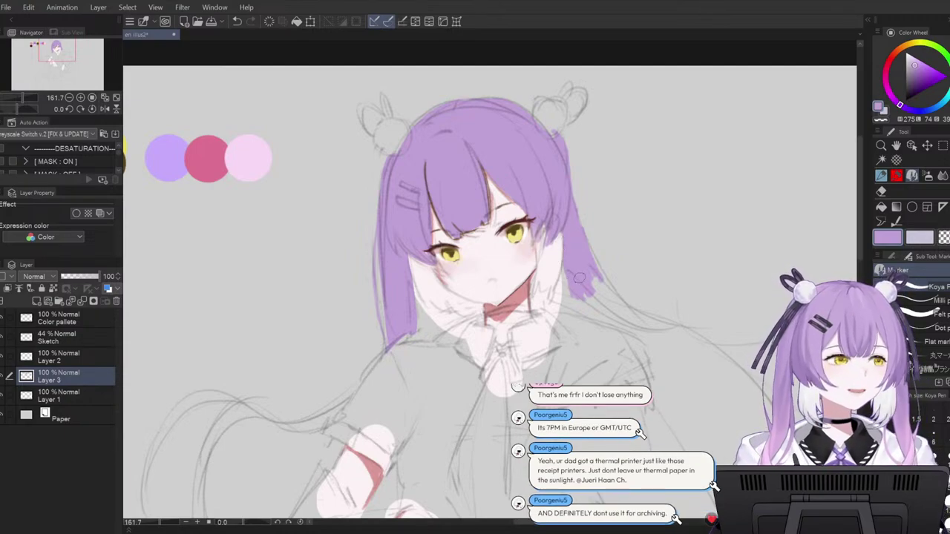
mouse_move(585, 269)
left_mouse_down()
mouse_move(611, 308)
mouse_move(582, 244)
mouse_move(602, 292)
left_mouse_up()
left_click_drag(579, 235, 612, 292)
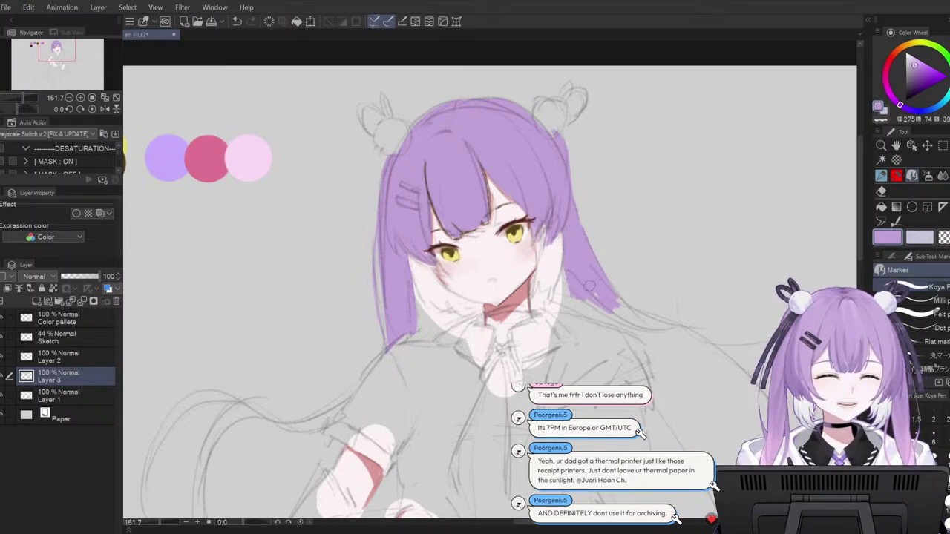
mouse_move(570, 285)
left_mouse_down()
mouse_move(616, 314)
mouse_move(592, 269)
mouse_move(615, 303)
mouse_move(594, 290)
mouse_move(594, 277)
mouse_move(622, 309)
mouse_move(614, 288)
mouse_move(597, 279)
mouse_move(623, 310)
mouse_move(594, 275)
left_mouse_up()
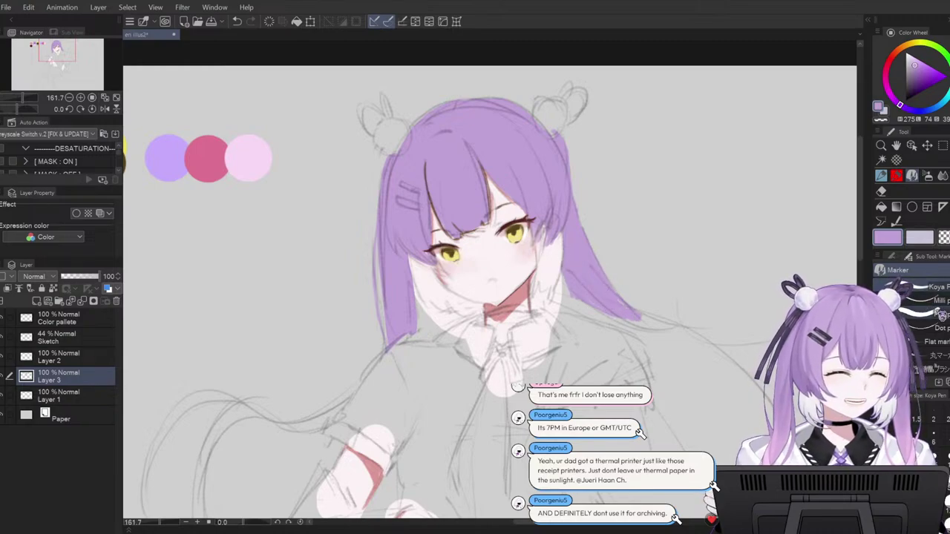
- Switch to the Milli pen marker and fill the inner edge of the side lock without clips down to the shoulder
left_click(921, 314)
left_click(937, 301)
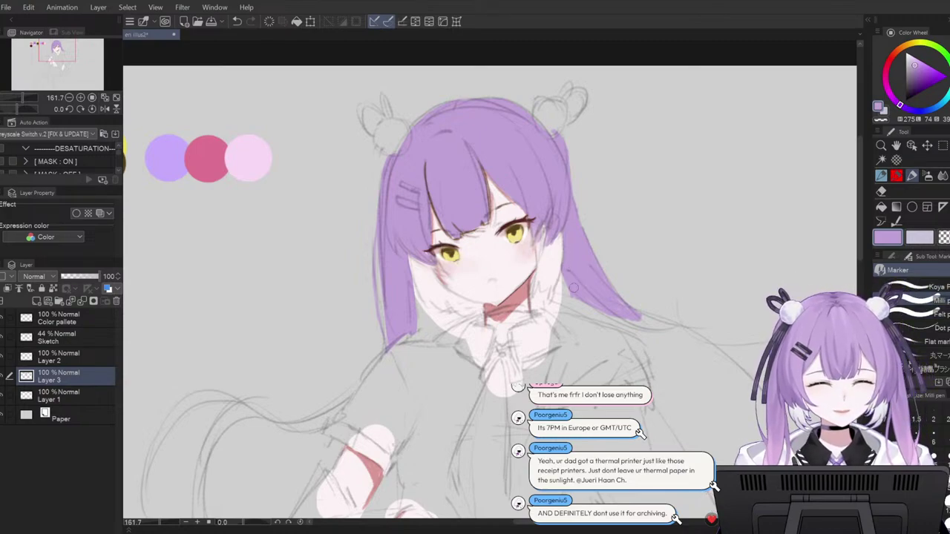
left_click_drag(564, 275, 614, 322)
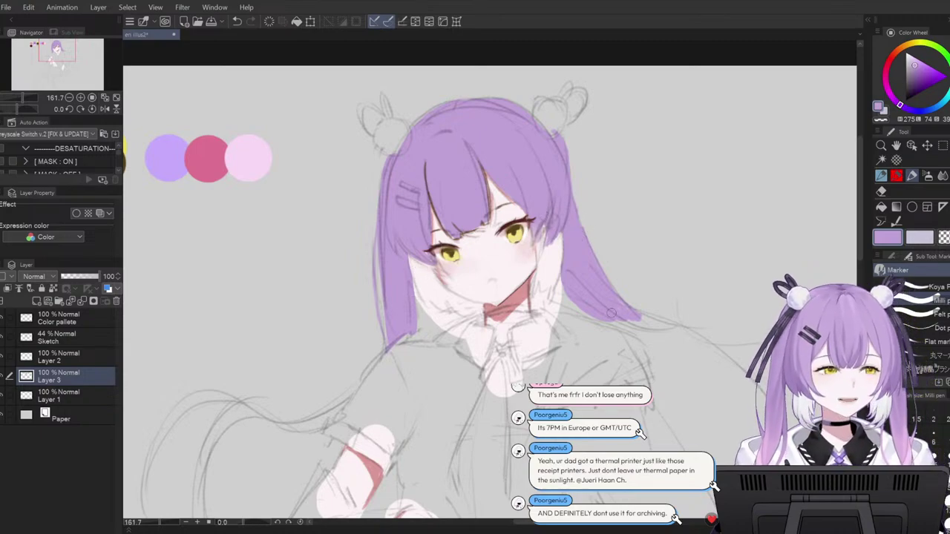
key("ctrl+minus")
key("ctrl+minus")
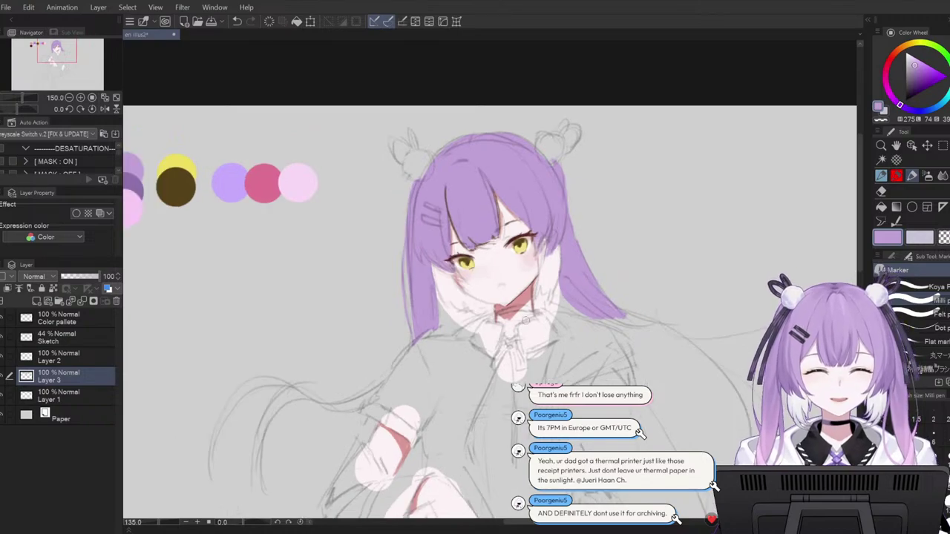
key("ctrl+plus")
key("ctrl+plus")
key("ctrl+plus")
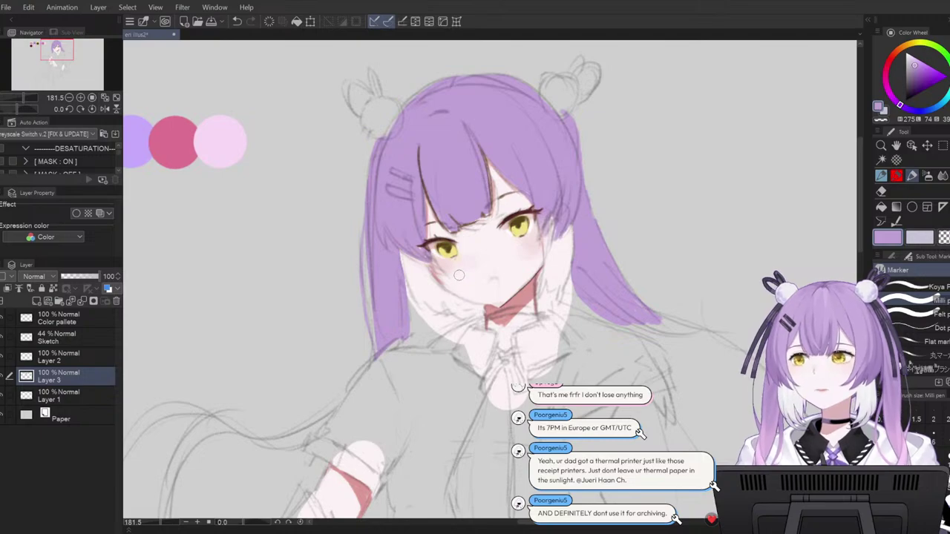
- Dab a purple spot below the palette swatches, and mix a white drawing colour at hue 200 from the pale skin tone
left_click(196, 210)
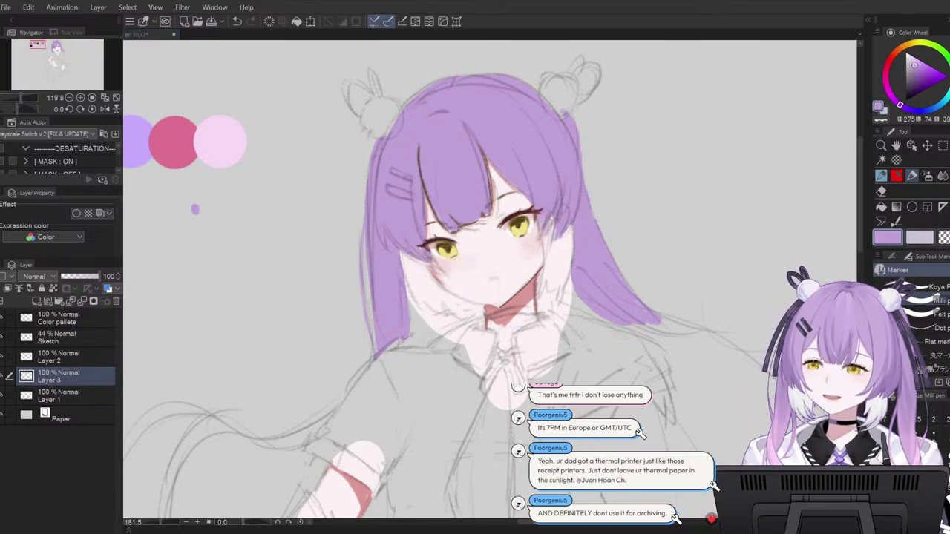
left_click(145, 98, "alt")
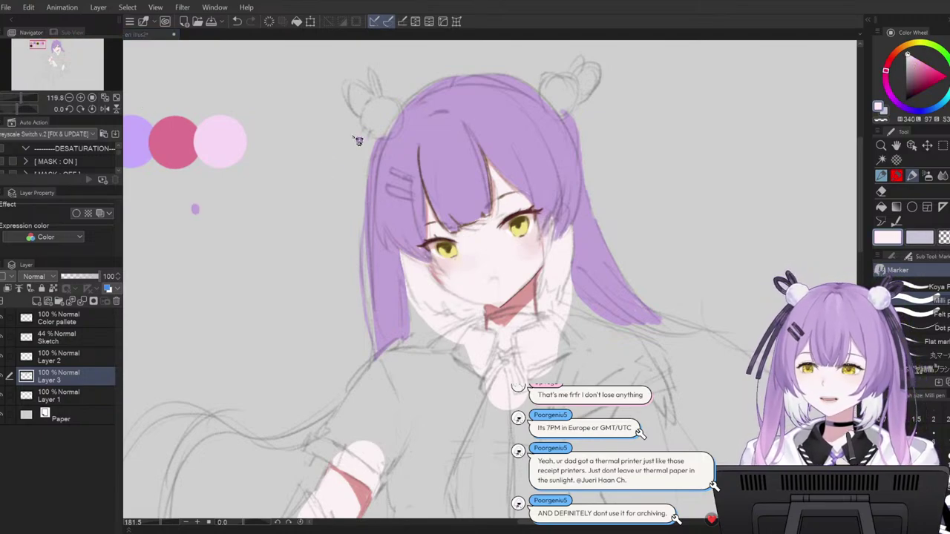
left_click(943, 104)
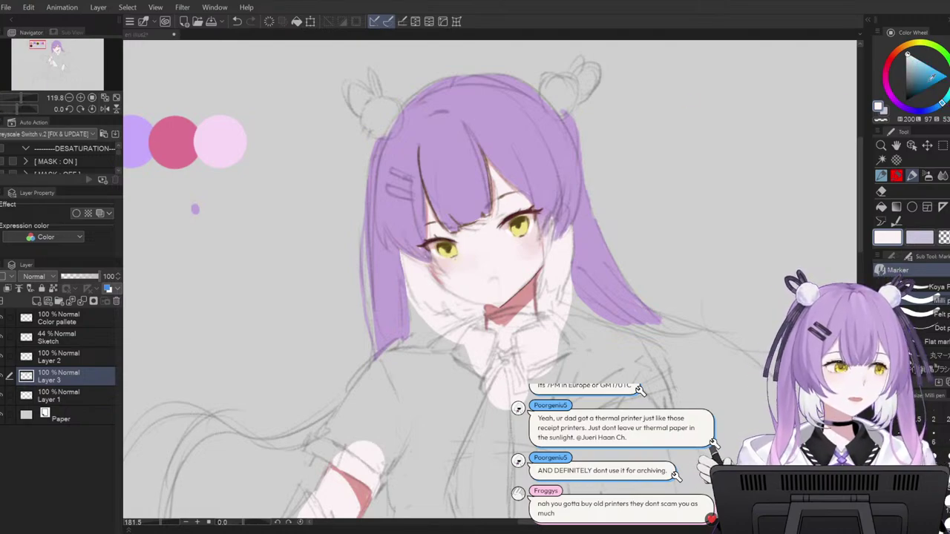
left_click(684, 283)
scroll(679, 278, "down", 3)
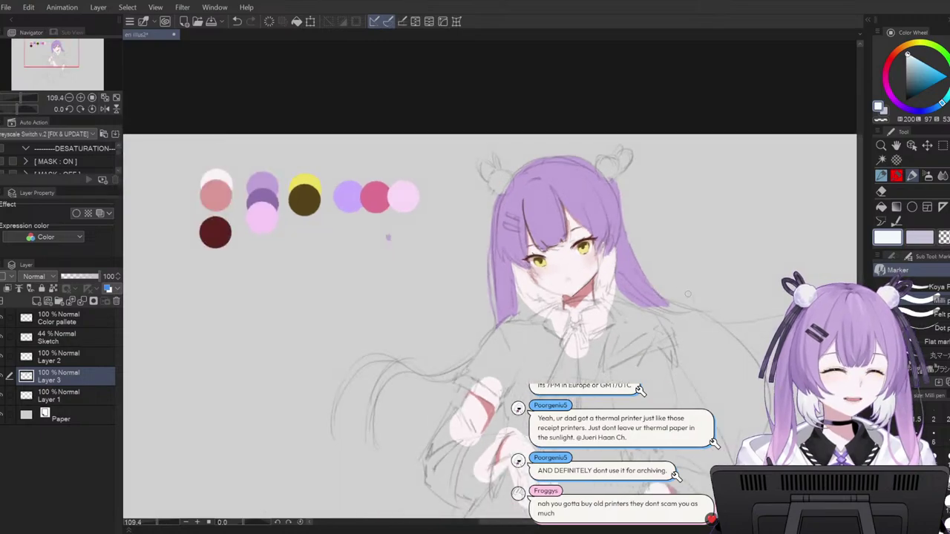
scroll(680, 277, "up", 2)
left_click_drag(688, 324, 640, 239)
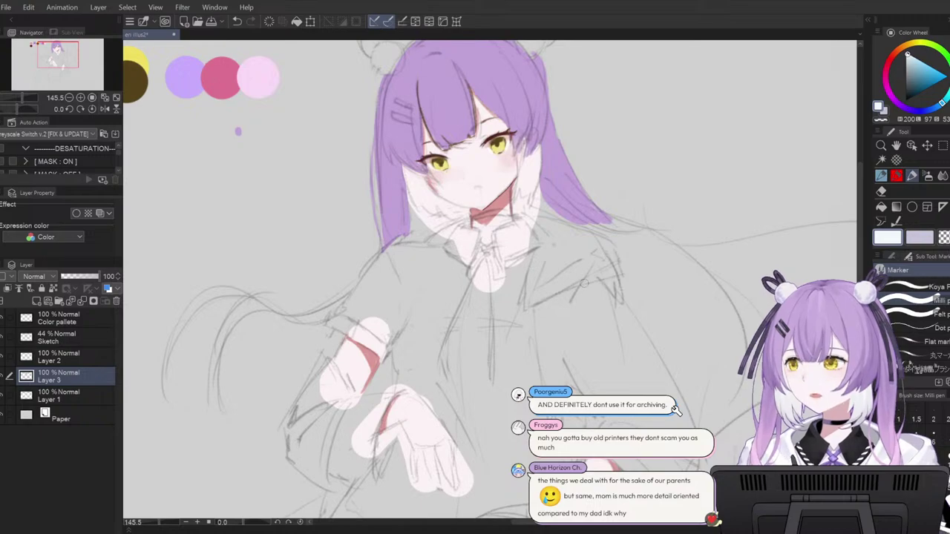
scroll(638, 260, "up", 1)
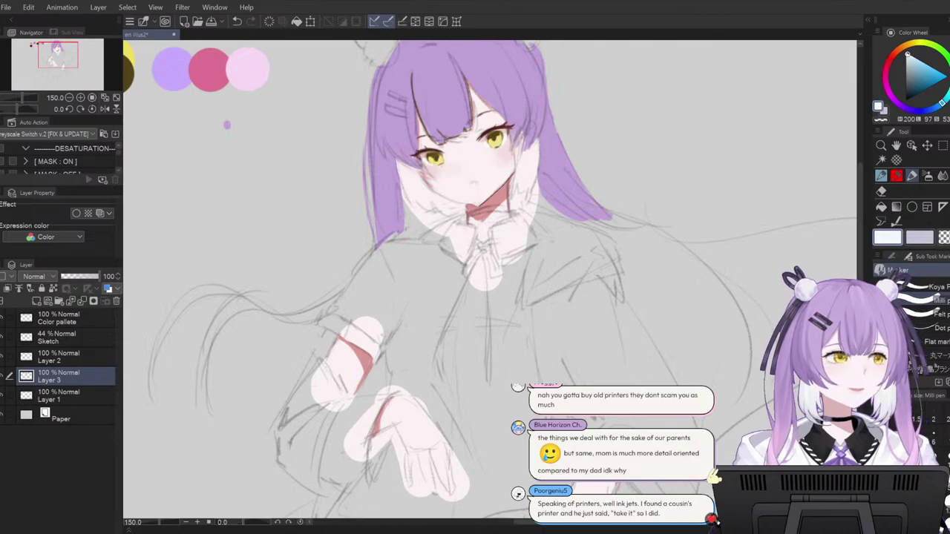
mouse_move(859, 241)
left_mouse_down()
mouse_move(859, 259)
mouse_move(859, 230)
left_mouse_up()
left_click_drag(912, 53, 910, 42)
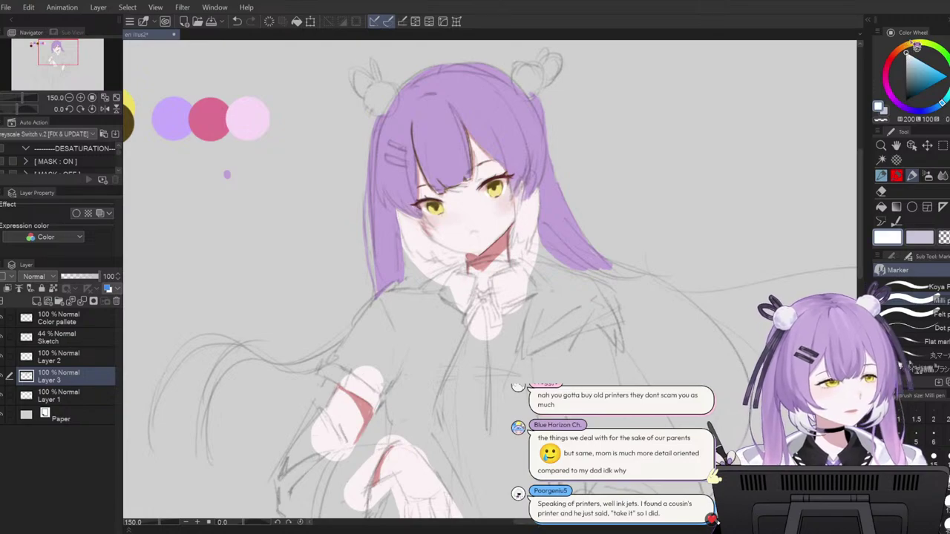
- Paint the shirt front white from the collar downward, between the tie and the jacket edge on the side without clips
left_click_drag(507, 320, 524, 309)
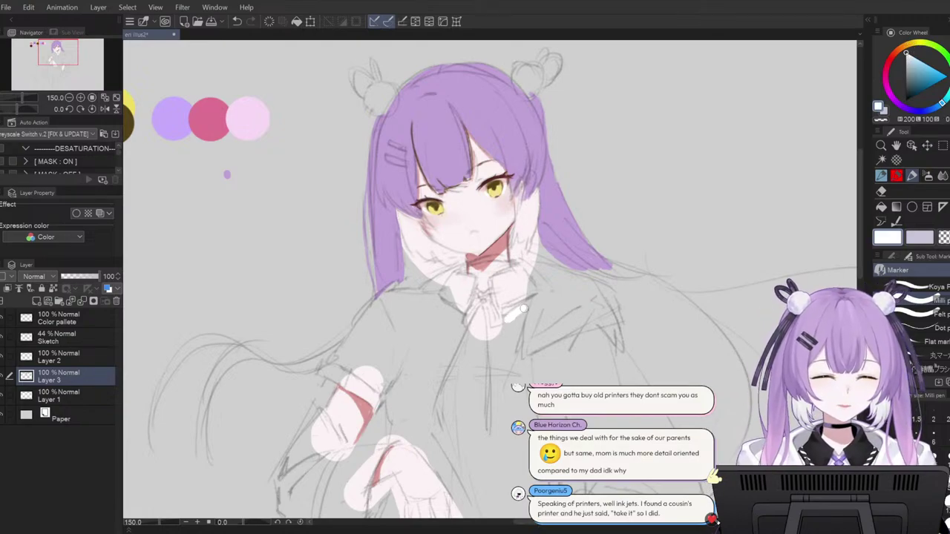
left_click(523, 308)
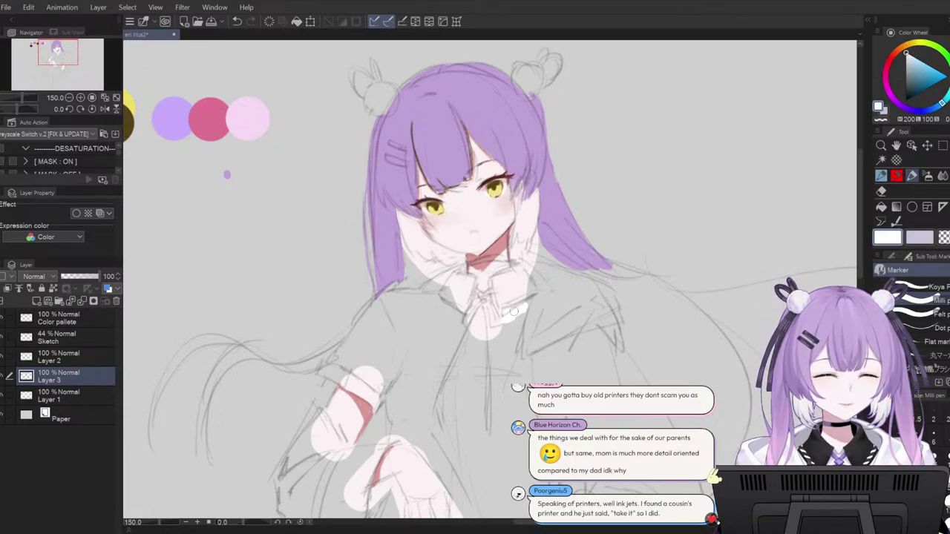
left_click_drag(512, 315, 496, 373)
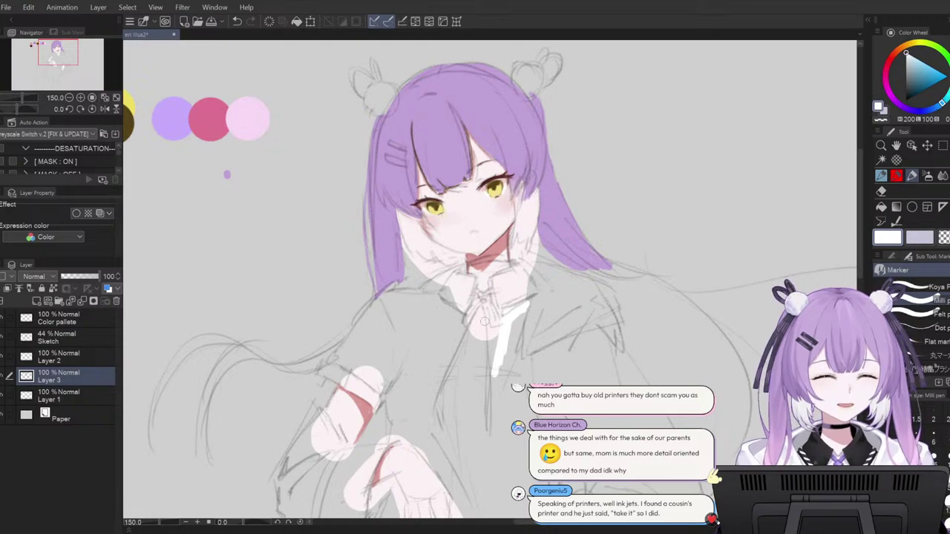
left_click_drag(493, 334, 495, 413)
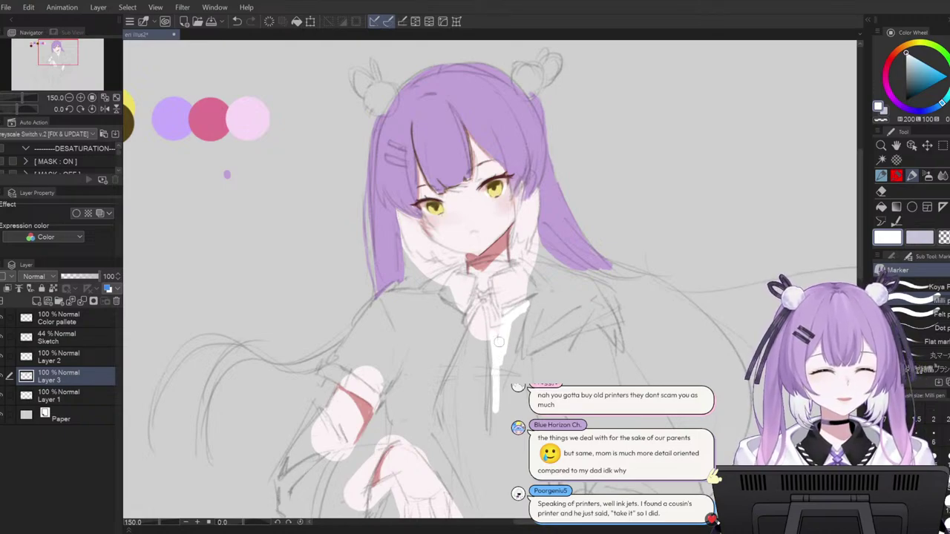
mouse_move(499, 328)
left_mouse_down()
mouse_move(498, 425)
mouse_move(506, 431)
mouse_move(507, 408)
mouse_move(502, 431)
mouse_move(518, 423)
left_mouse_up()
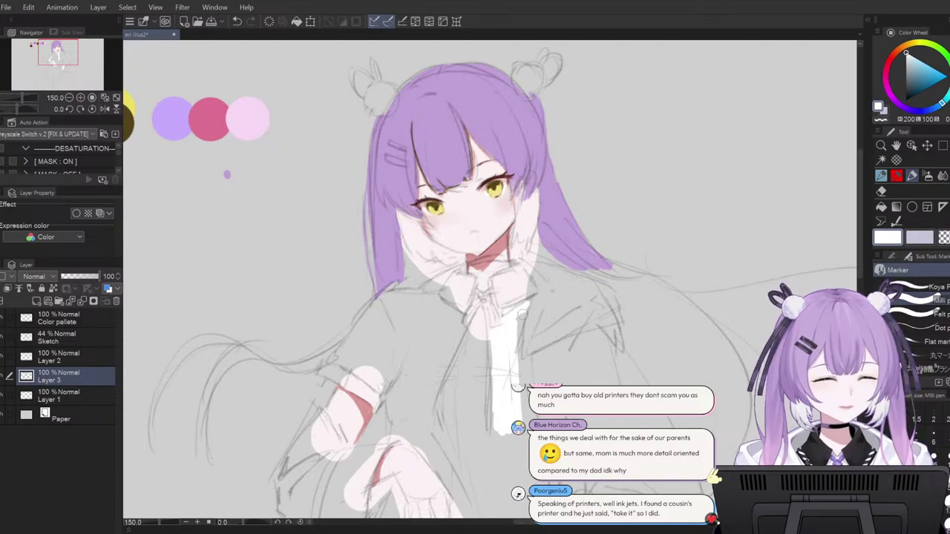
left_click_drag(523, 315, 513, 376)
left_click_drag(516, 335, 523, 399)
left_click_drag(523, 358, 530, 417)
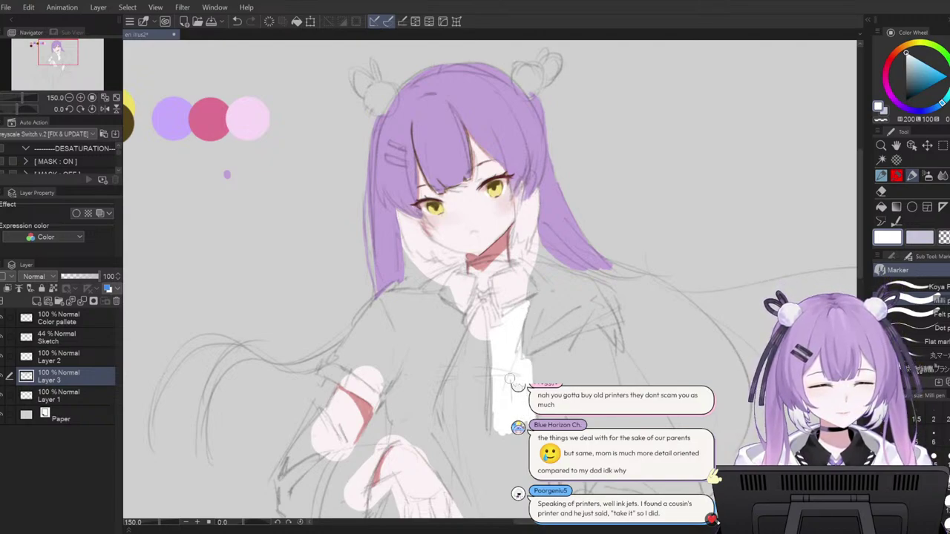
- Fill the shirt white beneath the tie and across the torso to the shoulder on the hair-clip side
left_click_drag(482, 318, 486, 401)
left_click_drag(487, 355, 490, 427)
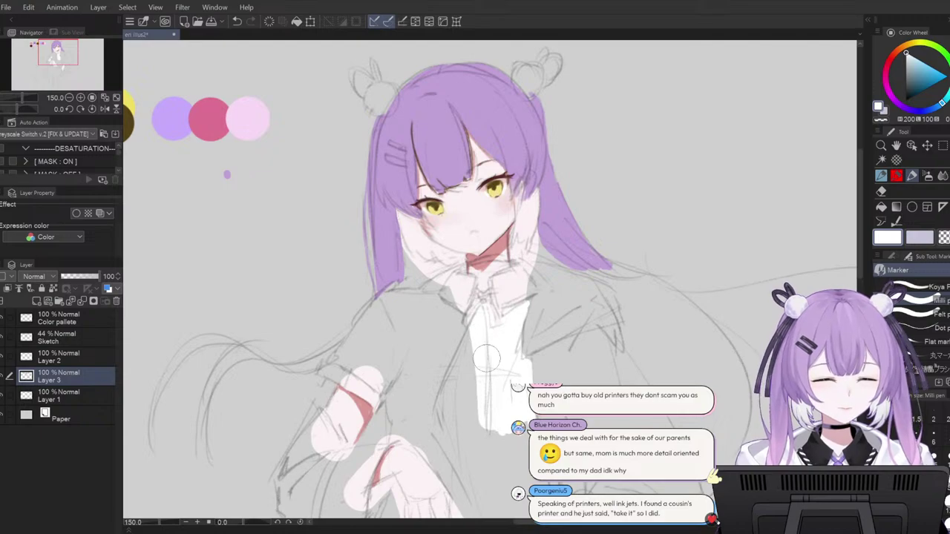
left_click_drag(485, 307, 487, 370)
left_click_drag(484, 317, 485, 351)
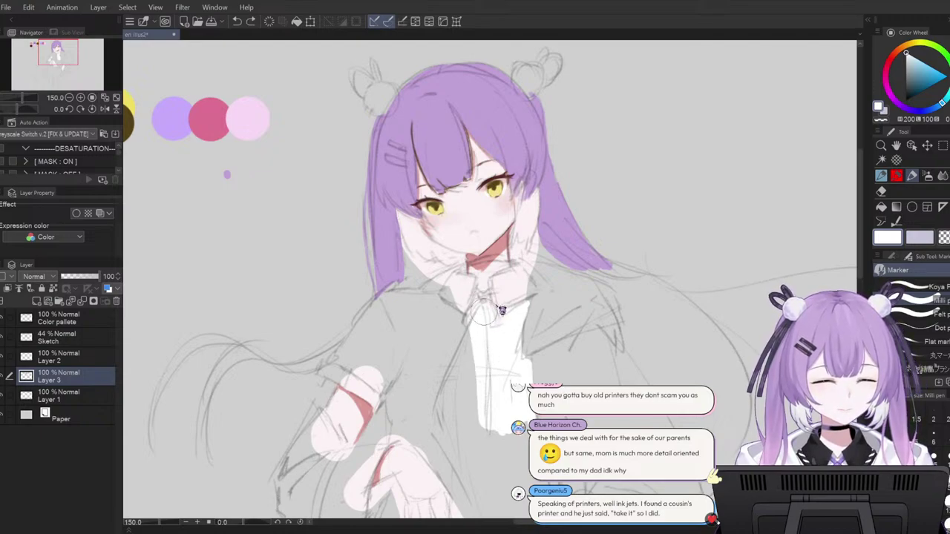
mouse_move(491, 303)
left_mouse_down()
mouse_move(472, 363)
mouse_move(479, 351)
mouse_move(496, 367)
mouse_move(473, 355)
mouse_move(483, 392)
left_mouse_up()
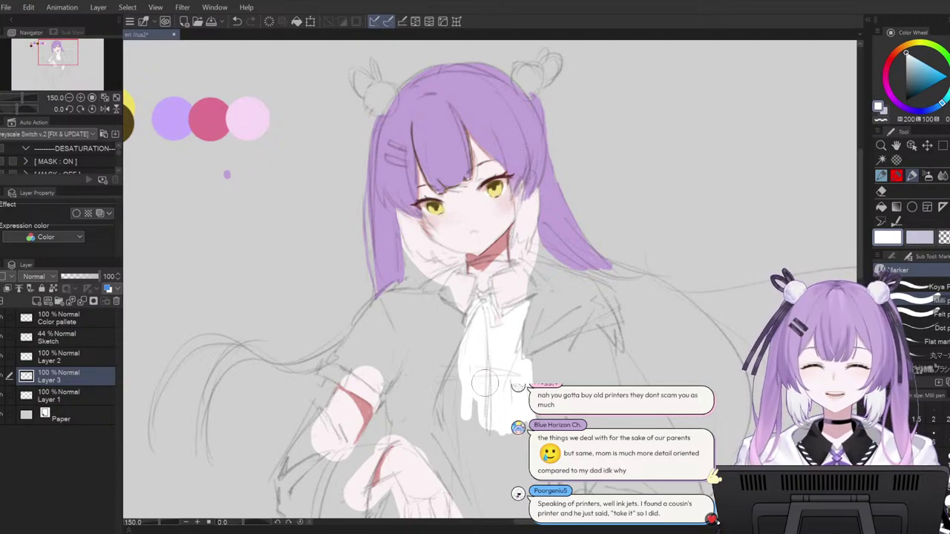
mouse_move(485, 383)
left_mouse_down()
mouse_move(472, 346)
mouse_move(465, 413)
mouse_move(465, 329)
mouse_move(444, 410)
mouse_move(449, 328)
mouse_move(416, 300)
mouse_move(389, 300)
mouse_move(436, 365)
mouse_move(413, 315)
mouse_move(440, 355)
mouse_move(430, 319)
mouse_move(437, 299)
mouse_move(420, 311)
mouse_move(440, 337)
mouse_move(390, 311)
mouse_move(434, 381)
mouse_move(398, 330)
mouse_move(421, 378)
mouse_move(416, 360)
mouse_move(408, 412)
mouse_move(428, 406)
mouse_move(428, 378)
mouse_move(409, 306)
left_mouse_up()
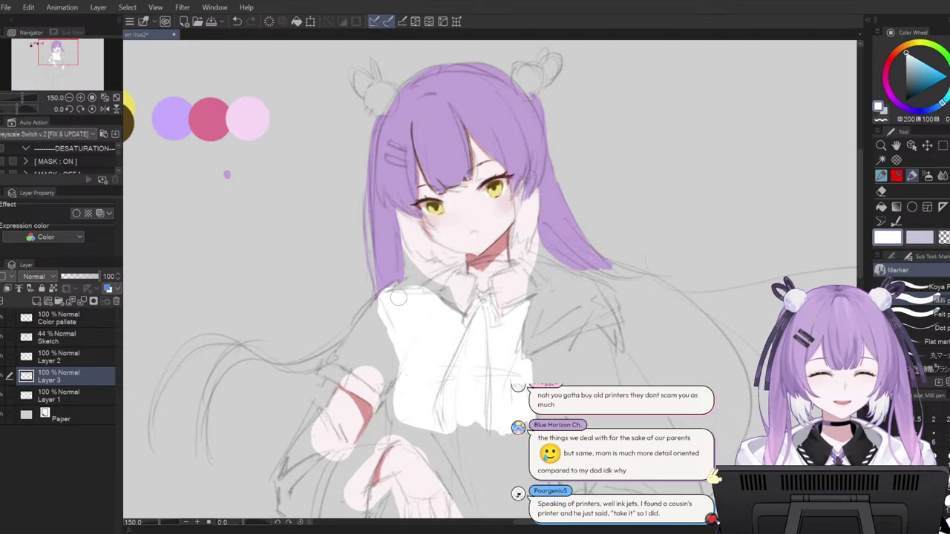
- Outline the short sleeve on the hair-clip side in white along its shoulder and hem, and fill its interior
left_click_drag(387, 299, 376, 310)
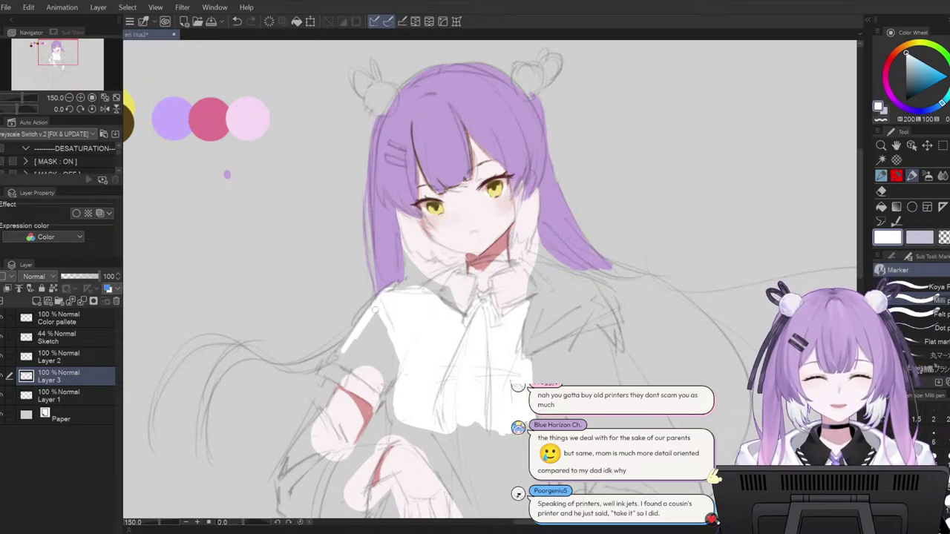
mouse_move(339, 360)
left_mouse_down()
mouse_move(383, 386)
mouse_move(397, 364)
mouse_move(383, 390)
mouse_move(402, 364)
left_mouse_up()
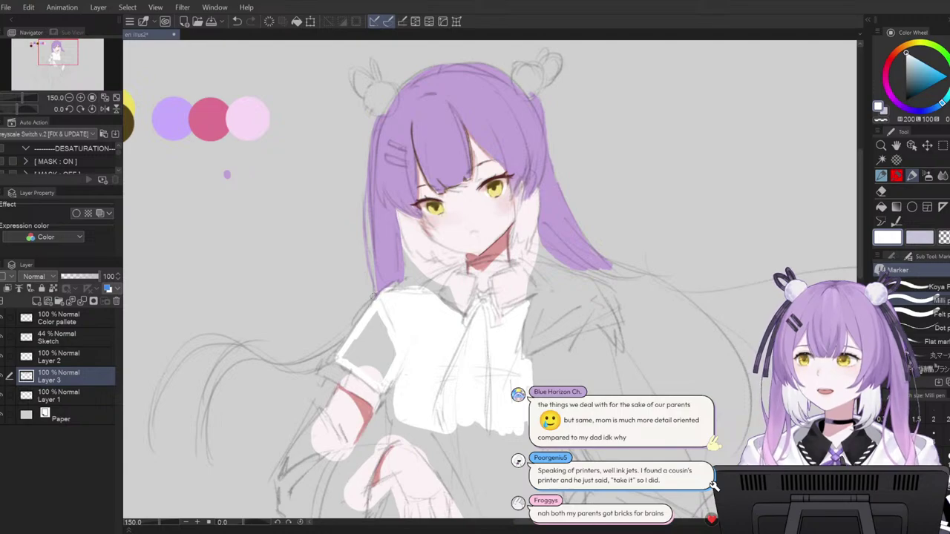
mouse_move(383, 317)
left_mouse_down()
mouse_move(389, 350)
mouse_move(378, 320)
mouse_move(380, 374)
left_mouse_up()
left_click_drag(370, 328, 377, 374)
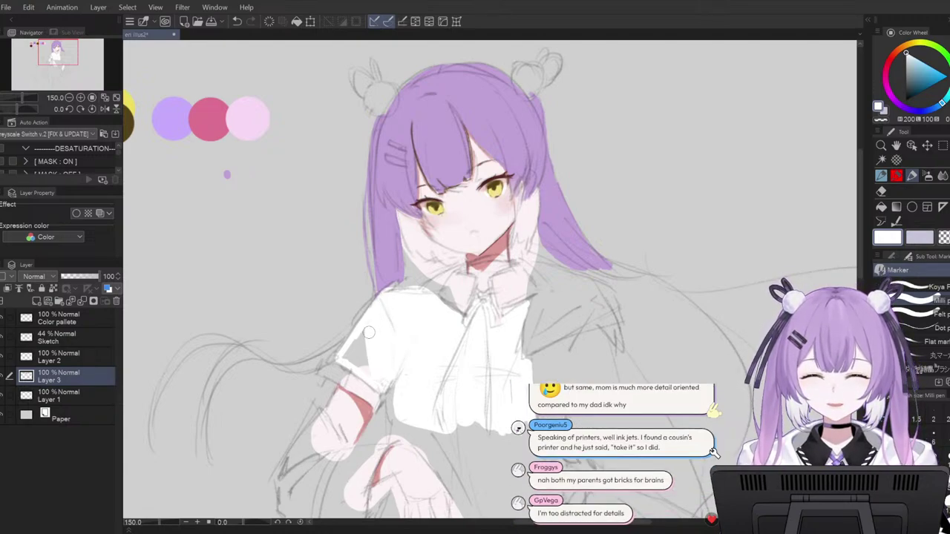
left_click_drag(368, 335, 369, 360)
mouse_move(365, 336)
left_mouse_down()
mouse_move(366, 368)
mouse_move(356, 347)
mouse_move(363, 365)
mouse_move(348, 357)
mouse_move(392, 392)
left_mouse_up()
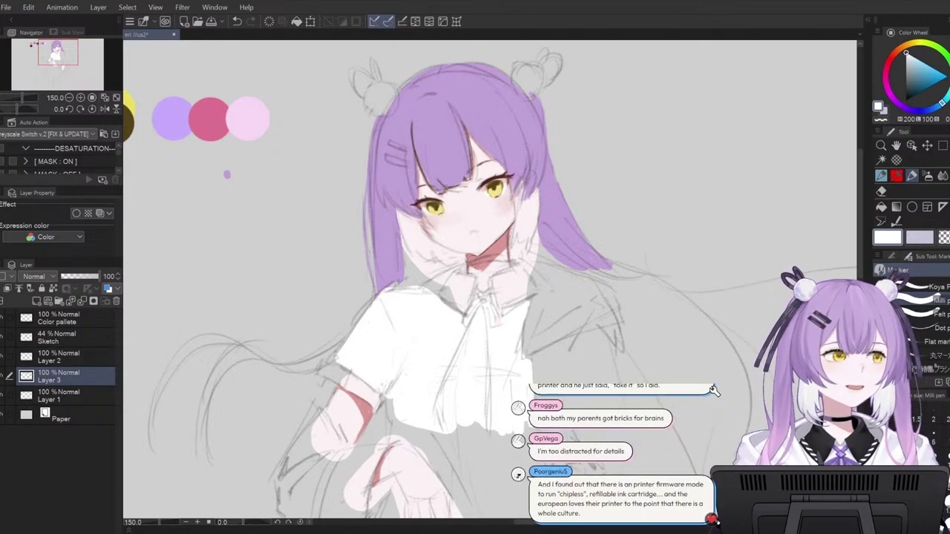
- Mix a dark blue-grey at hue 200 and paint a band along the hem of the white sleeve
left_click_drag(916, 79, 912, 89)
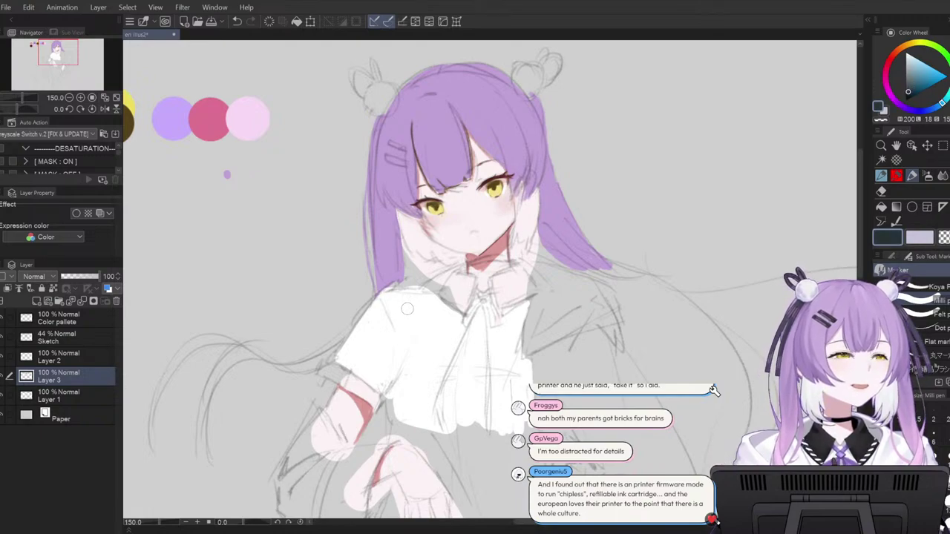
left_click_drag(334, 368, 365, 391)
left_click(912, 84)
key("ctrl+z")
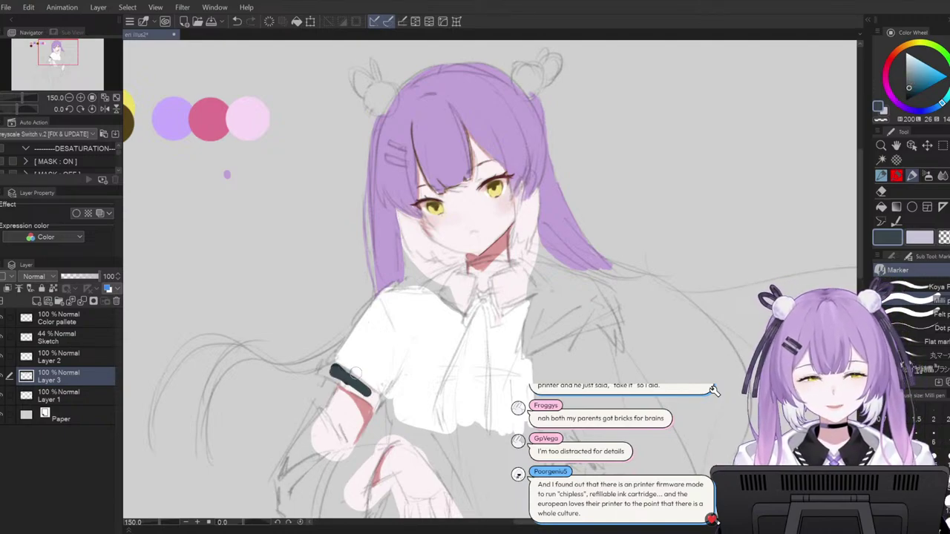
- Finish the sleeve hem band in dark violet-grey at hue 251 and trim its edges with the hard Eraser
left_click(916, 111)
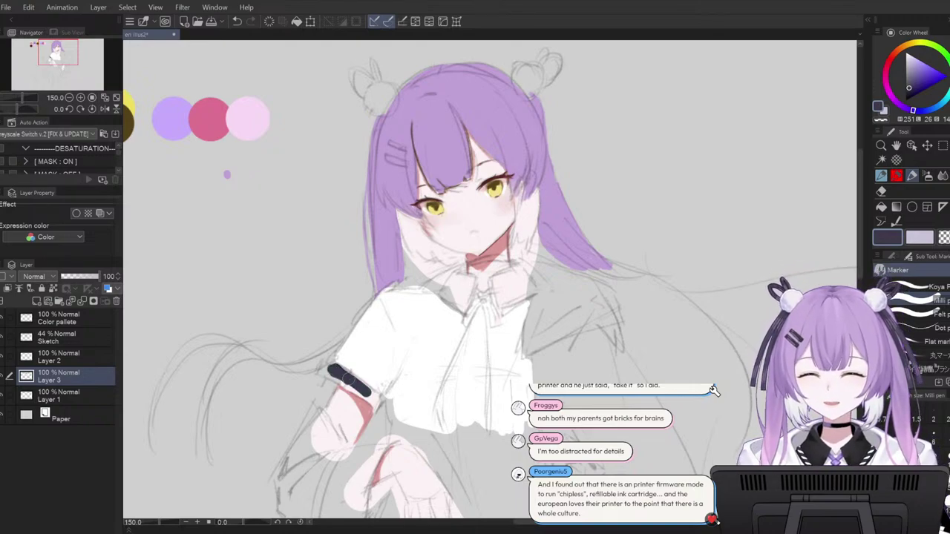
mouse_move(349, 378)
left_mouse_down()
mouse_move(371, 395)
mouse_move(328, 368)
left_mouse_up()
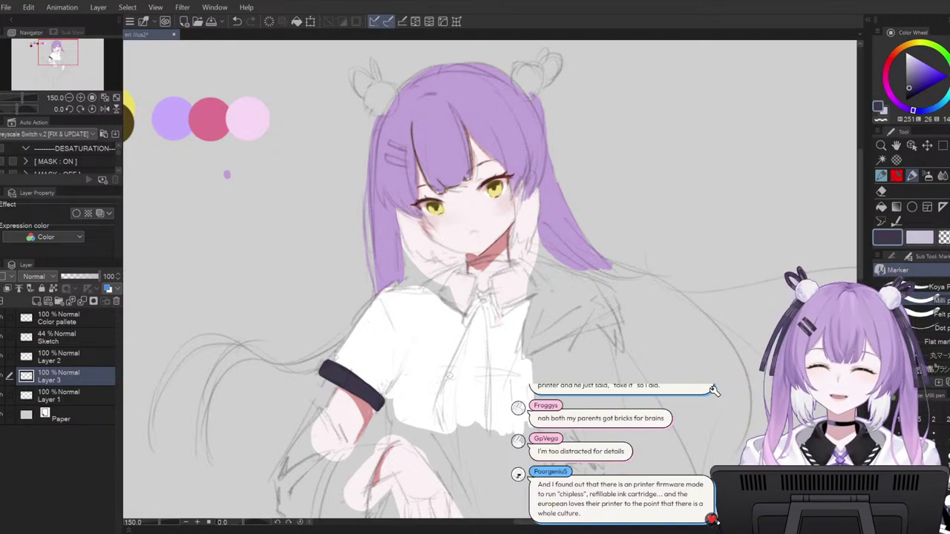
left_click_drag(861, 243, 861, 248)
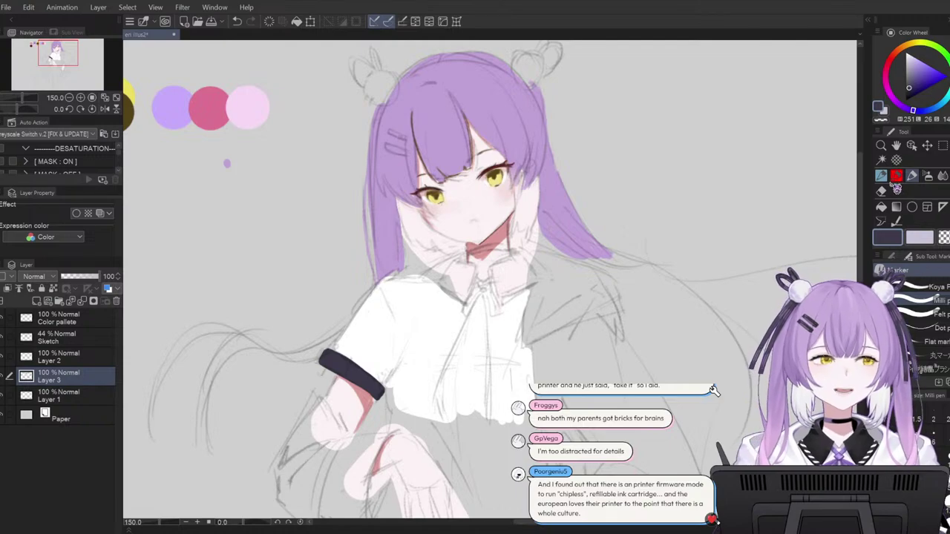
left_click(882, 192)
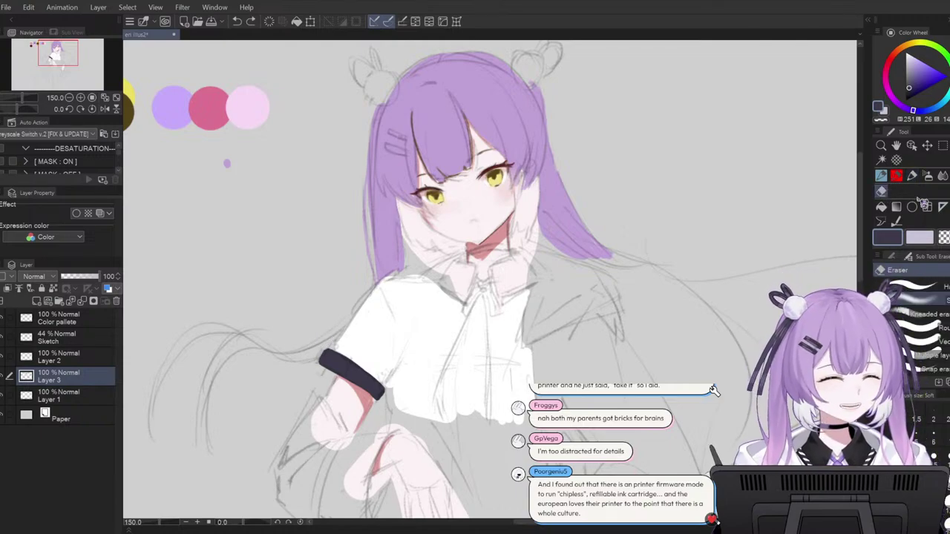
left_click(928, 288)
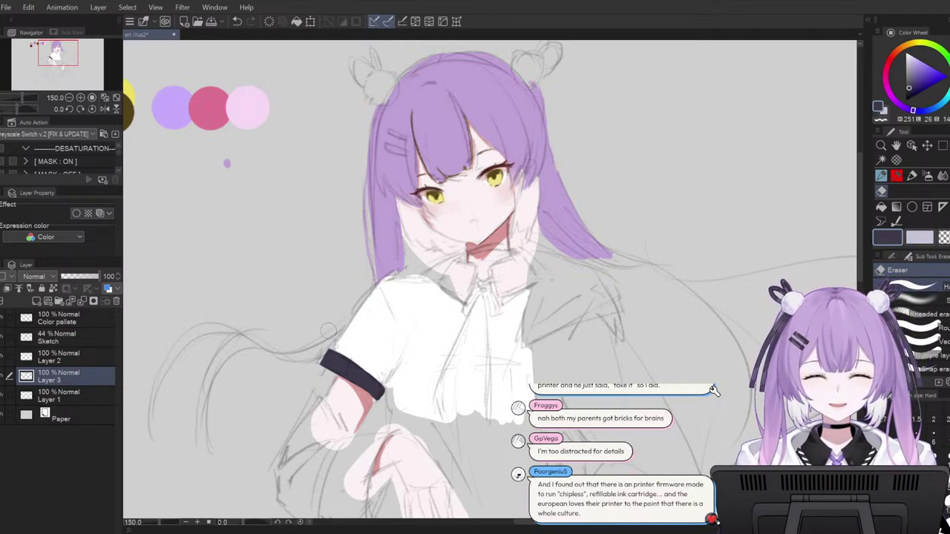
- Sample the shirt's white and paint the short inner hair strands white along both sides of the face
left_click(380, 365, "alt")
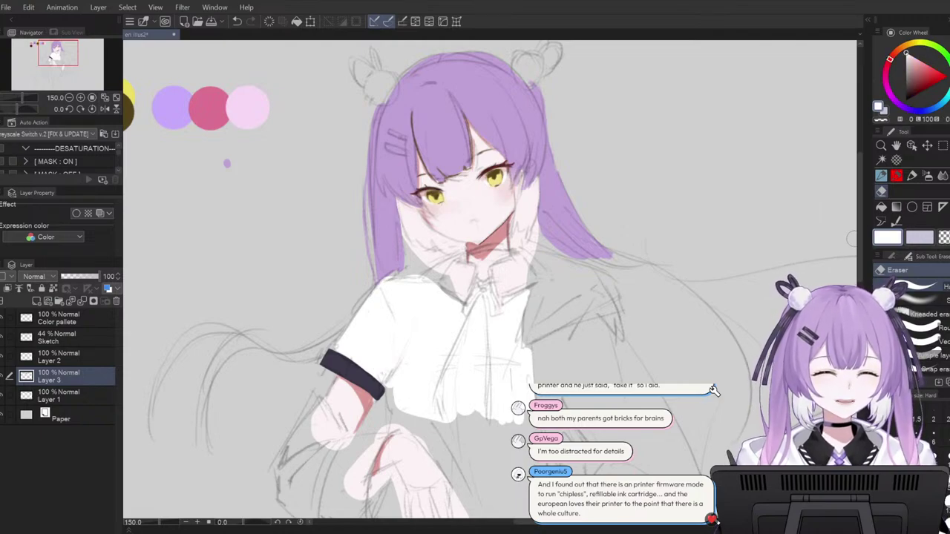
left_click_drag(860, 241, 861, 248)
scroll(859, 249, "up", 1)
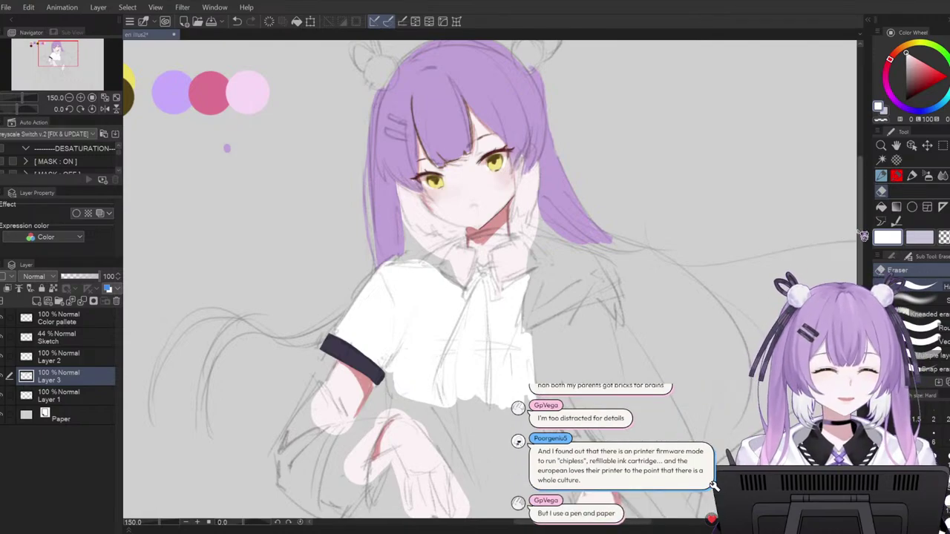
scroll(859, 232, "up", 3)
scroll(853, 229, "down", 2)
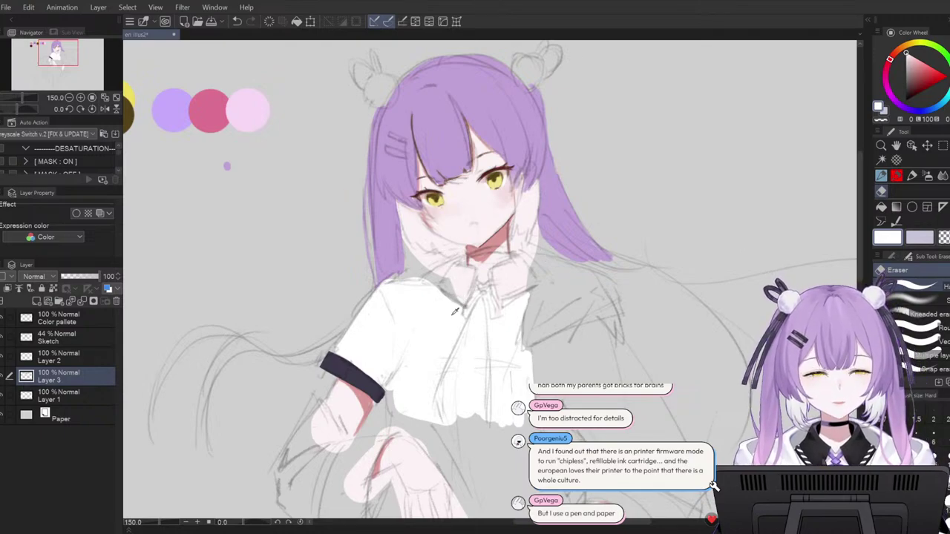
key("p")
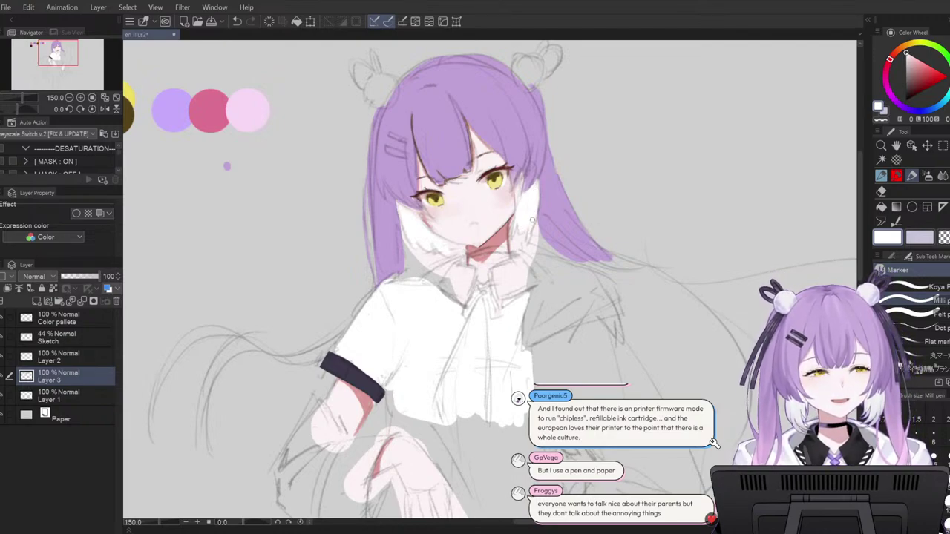
- Identify the layer holding the skin colour by toggling layers, and erase the excess skin around the white hair strands on Layer 1
left_click(882, 191)
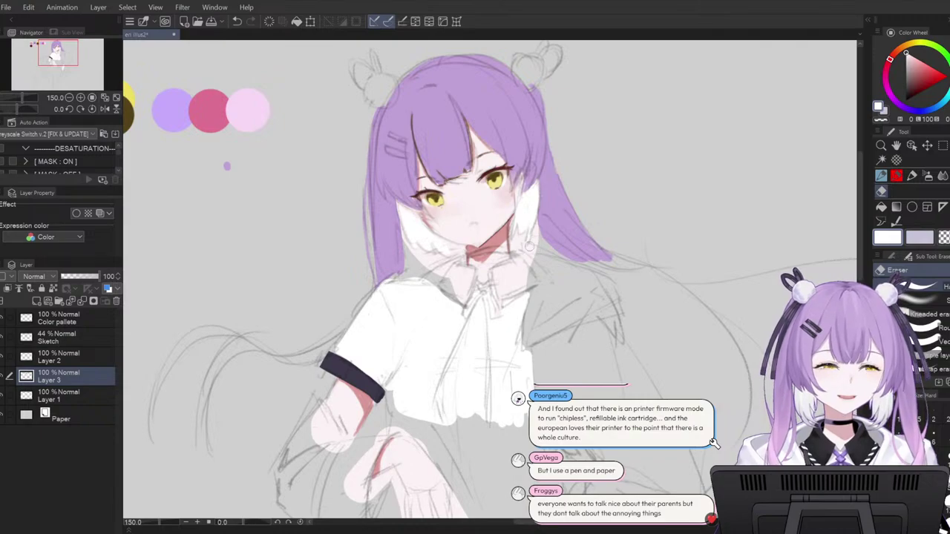
left_click(4, 377)
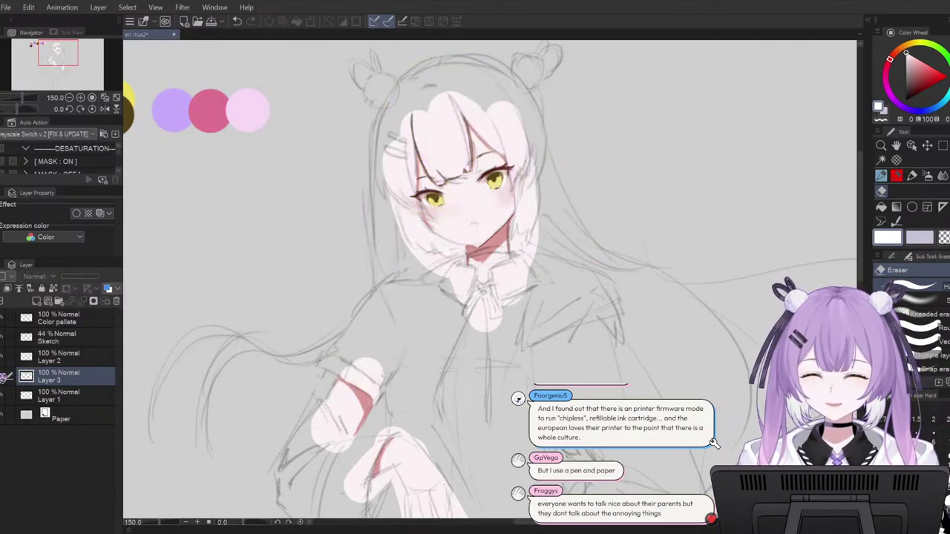
left_click(4, 377)
left_click(74, 364)
left_click(5, 357)
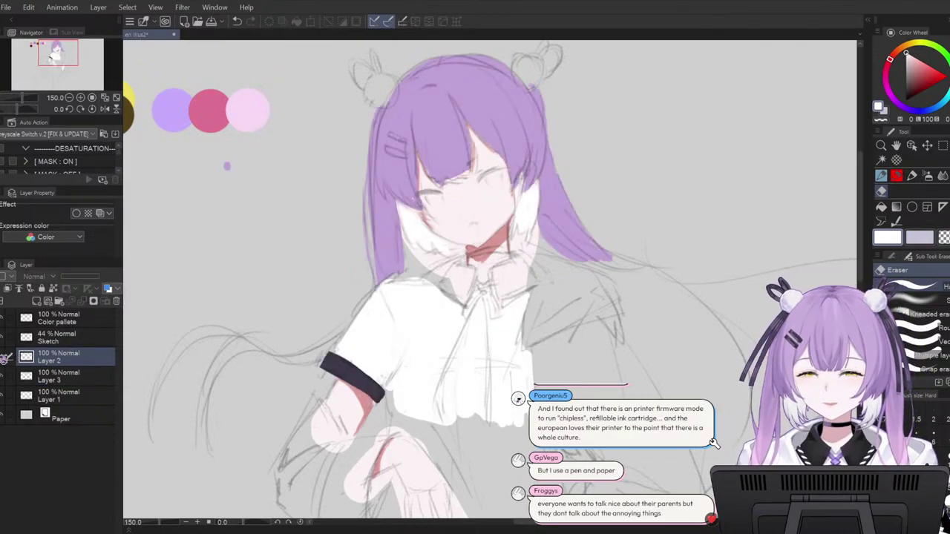
left_click(6, 357)
left_click(51, 397)
left_click(6, 396)
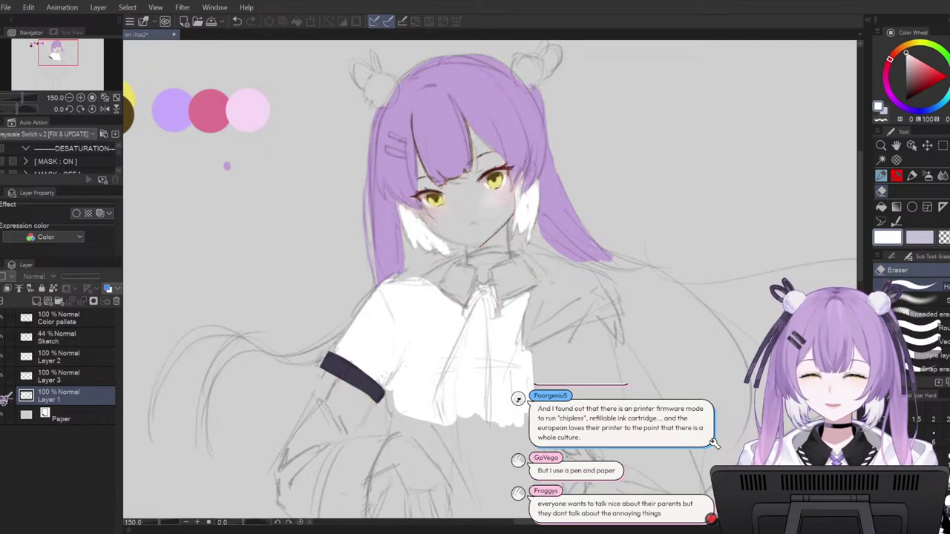
left_click(5, 396)
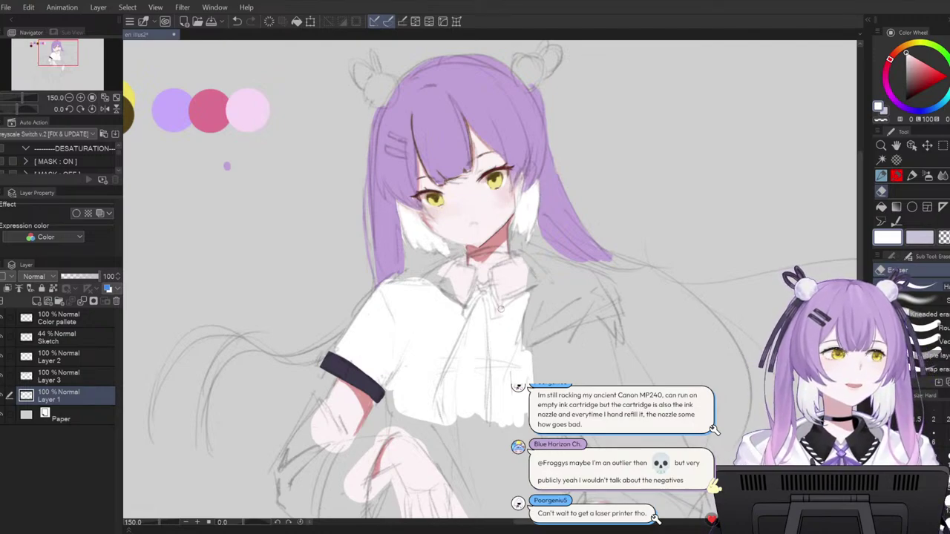
left_click_drag(860, 244, 857, 234)
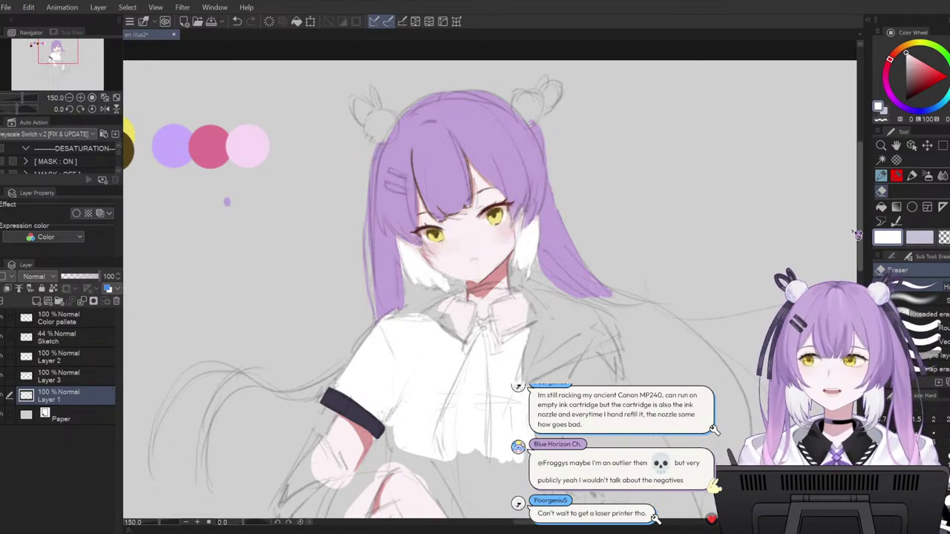
scroll(857, 234, "down", 1)
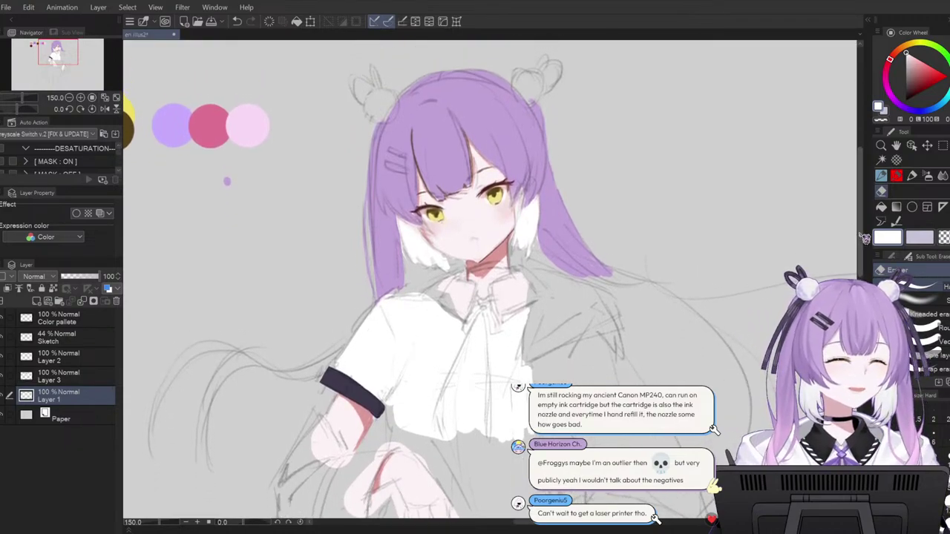
scroll(865, 238, "up", 1)
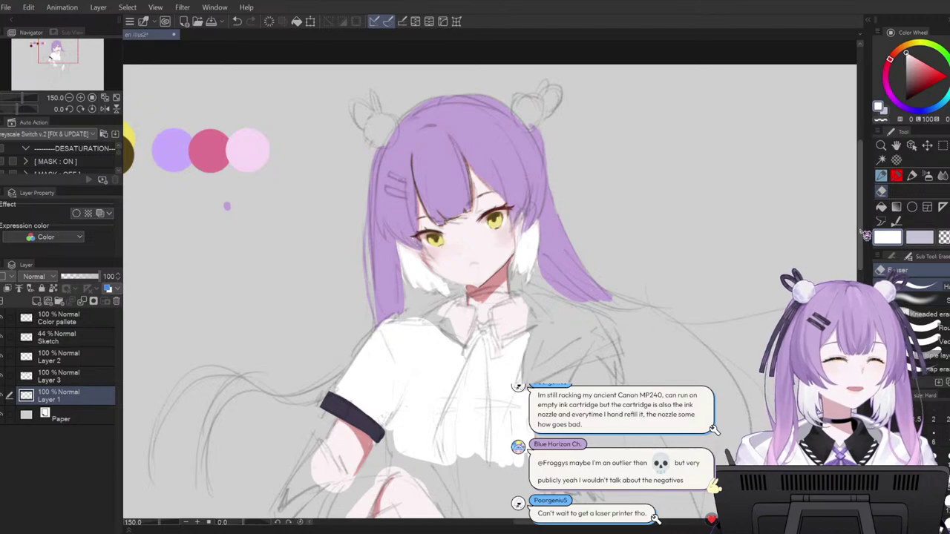
scroll(866, 236, "down", 3)
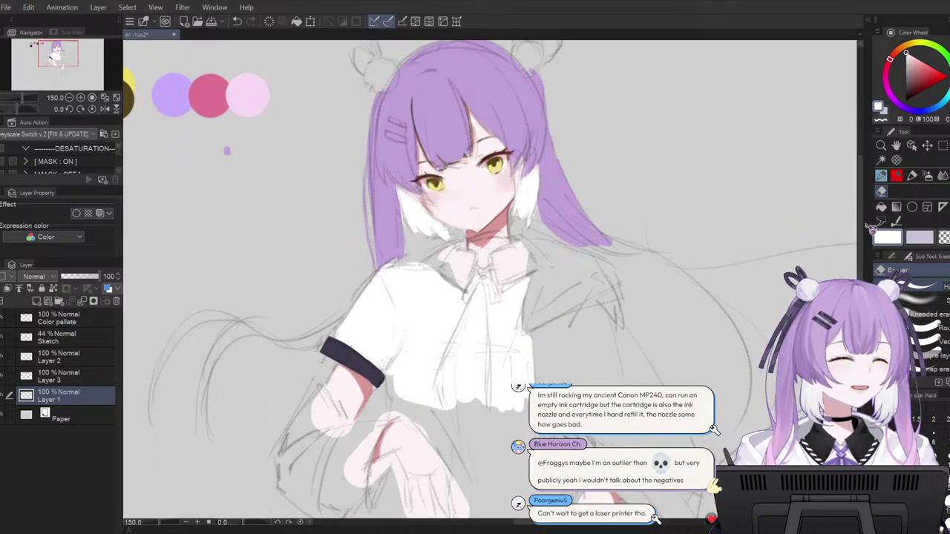
scroll(868, 222, "up", 4)
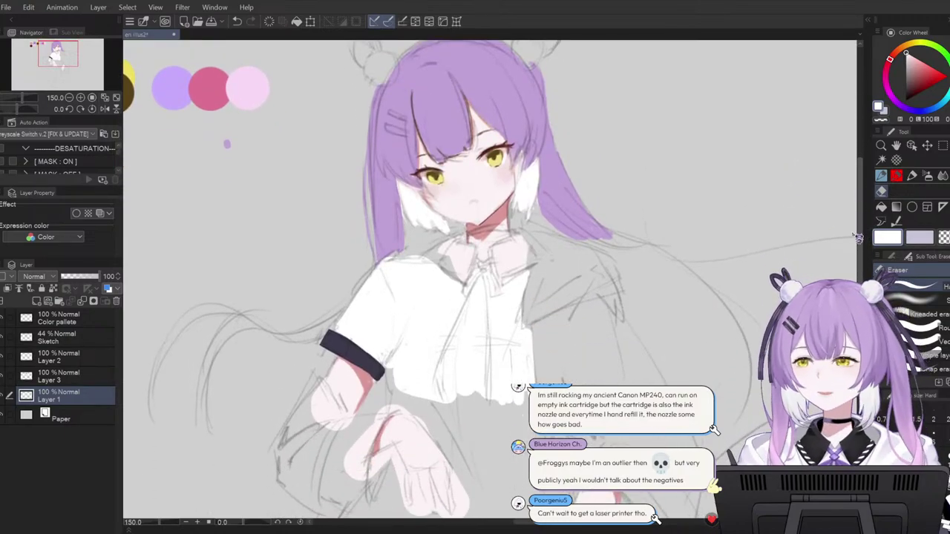
scroll(858, 238, "up", 2)
left_click_drag(861, 225, 861, 228)
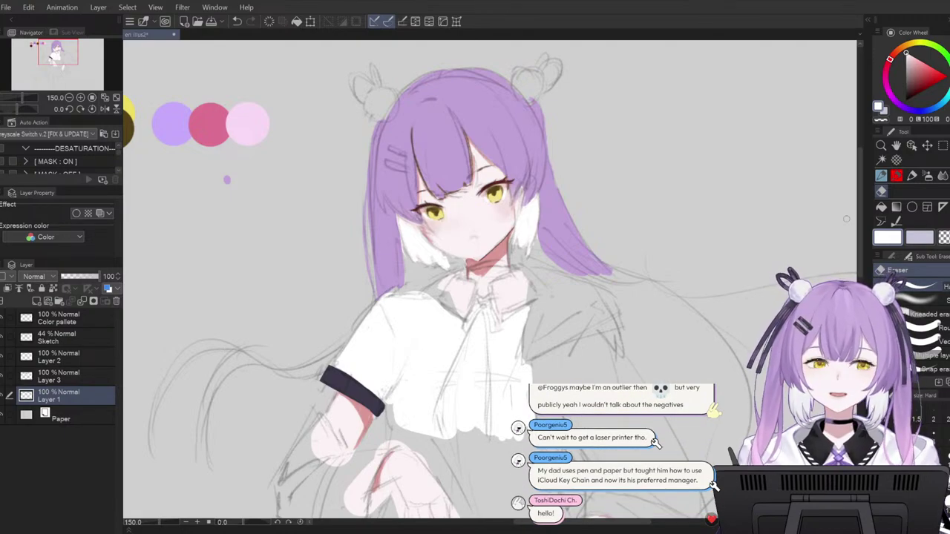
left_click_drag(861, 225, 861, 210)
- Sample the shirt's white and paint the round pom-poms of both hair ornaments with the Marker on Layer 1
left_click(912, 176)
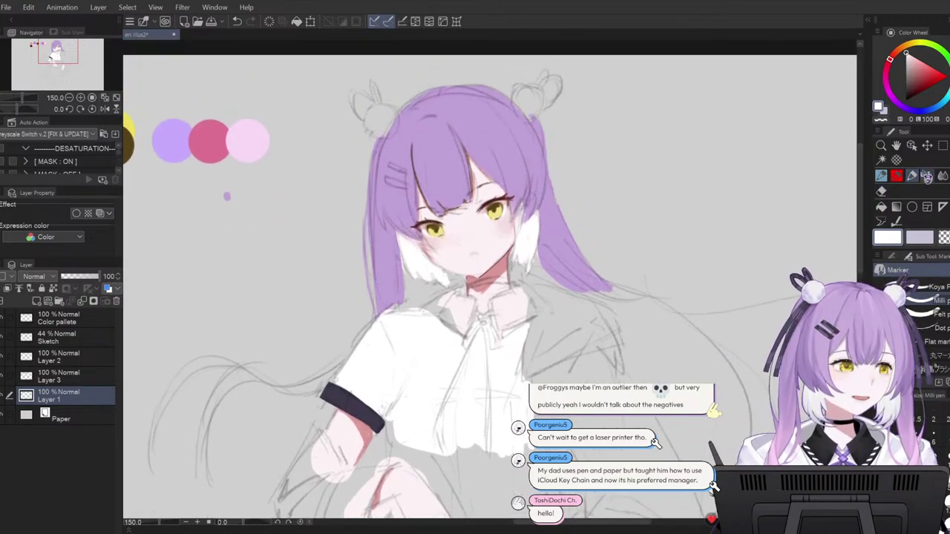
scroll(865, 207, "up", 1)
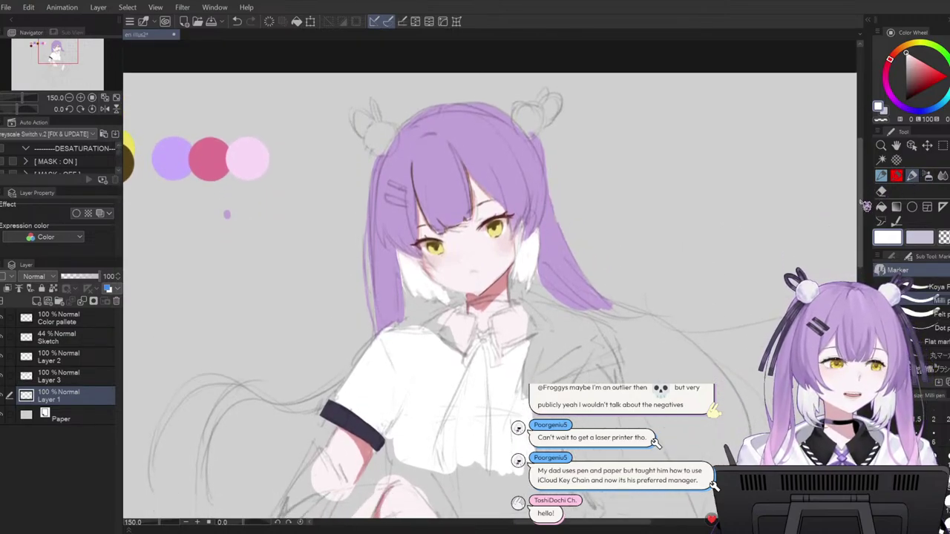
scroll(865, 206, "down", 1)
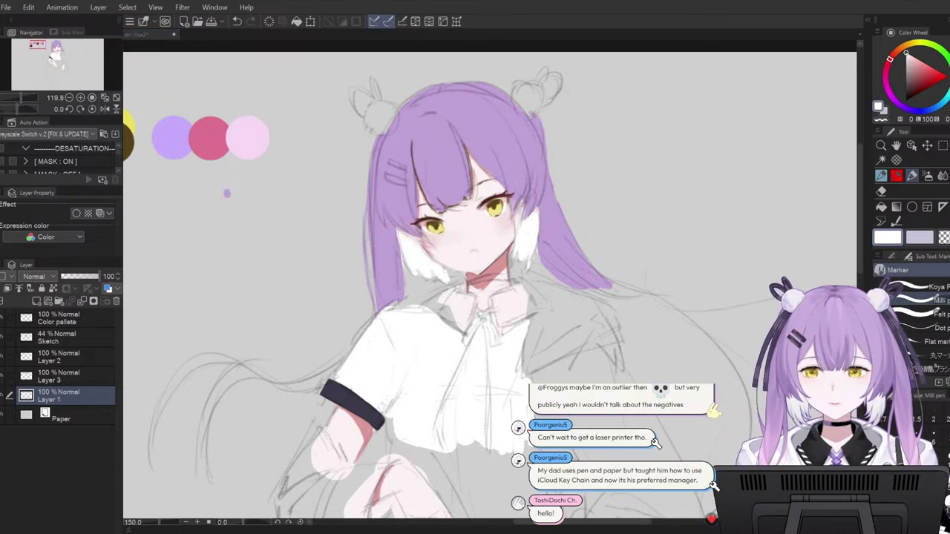
left_click(134, 154, "alt")
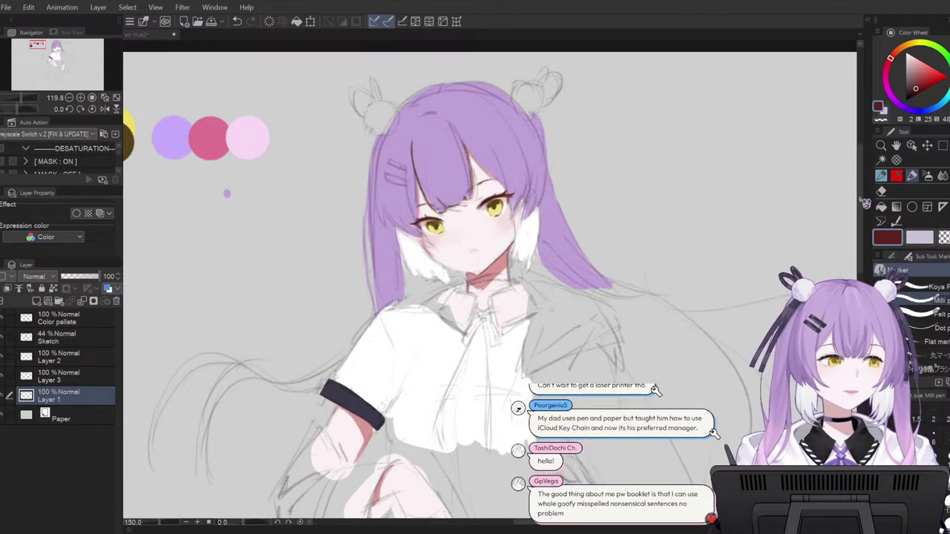
left_click_drag(861, 203, 861, 206)
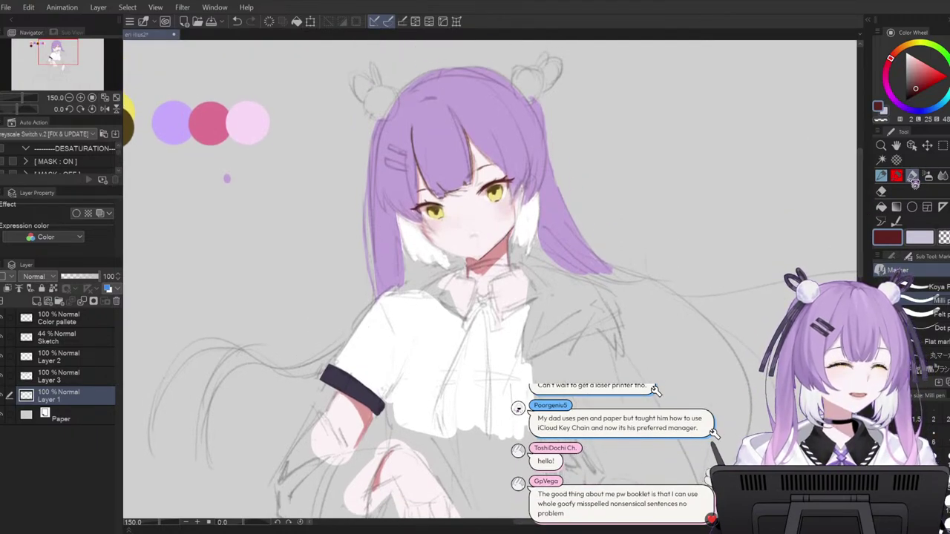
left_click(417, 303, "alt")
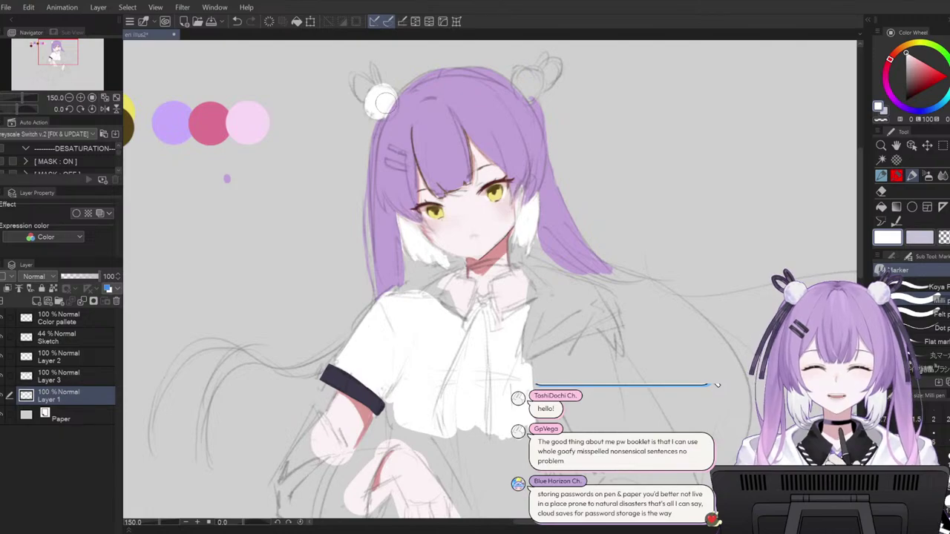
left_click_drag(530, 80, 531, 86)
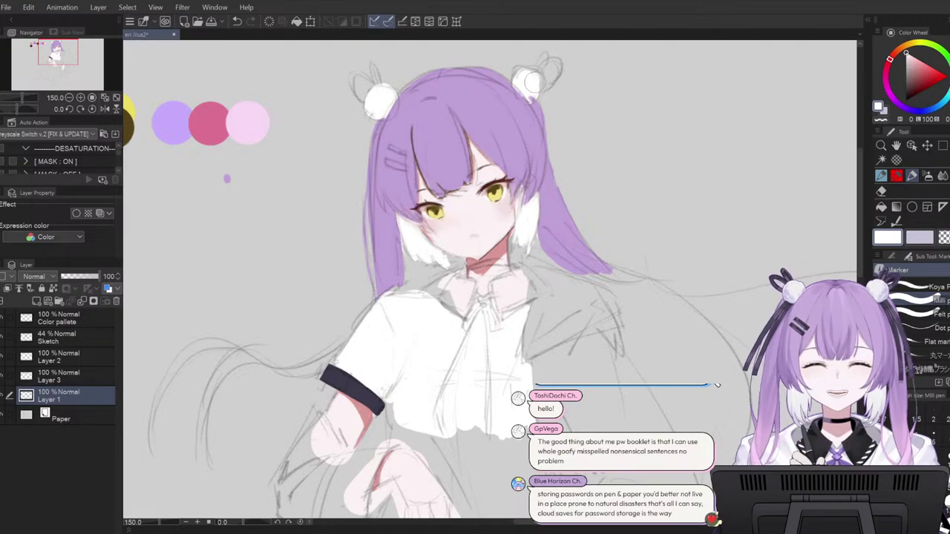
- Make Layer 3 active, check its contents by toggling its visibility, and switch to the Eraser
left_click(41, 383)
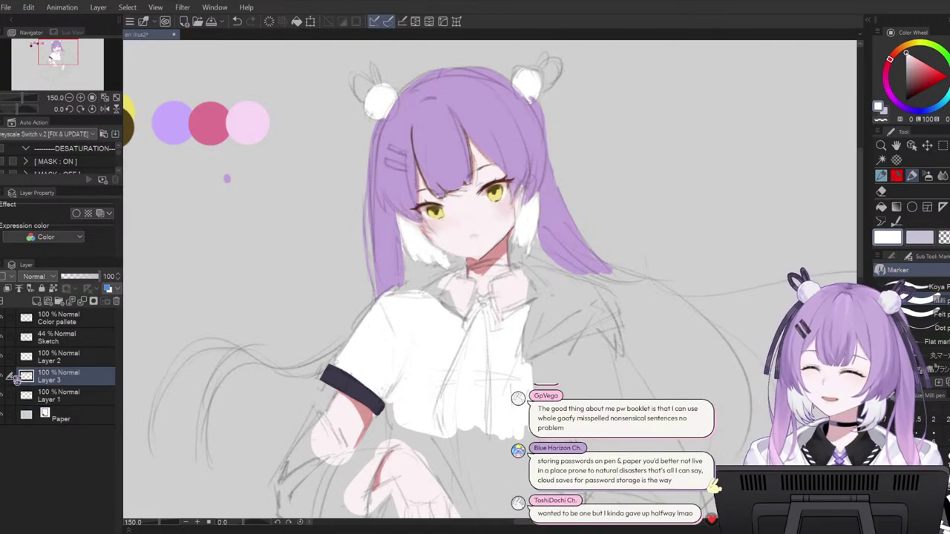
left_click(4, 377)
left_click(4, 377)
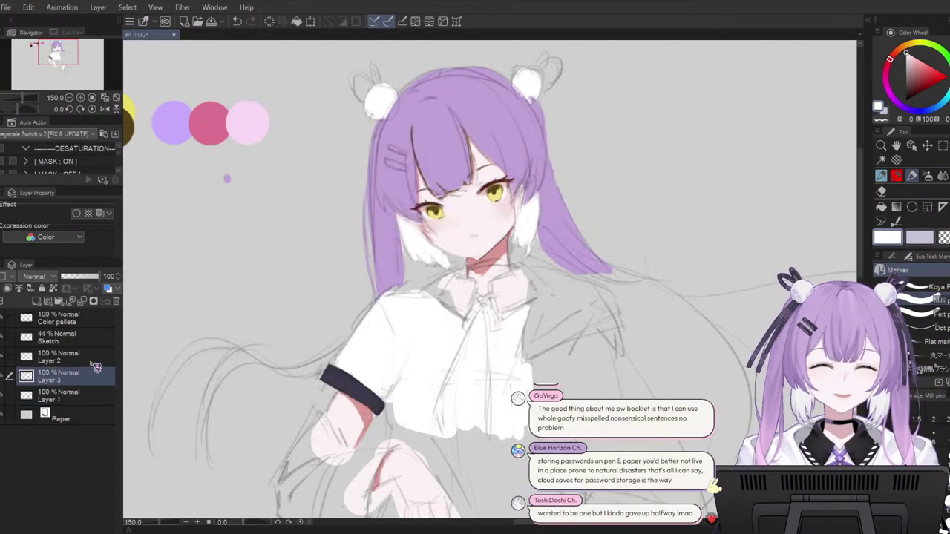
key("e")
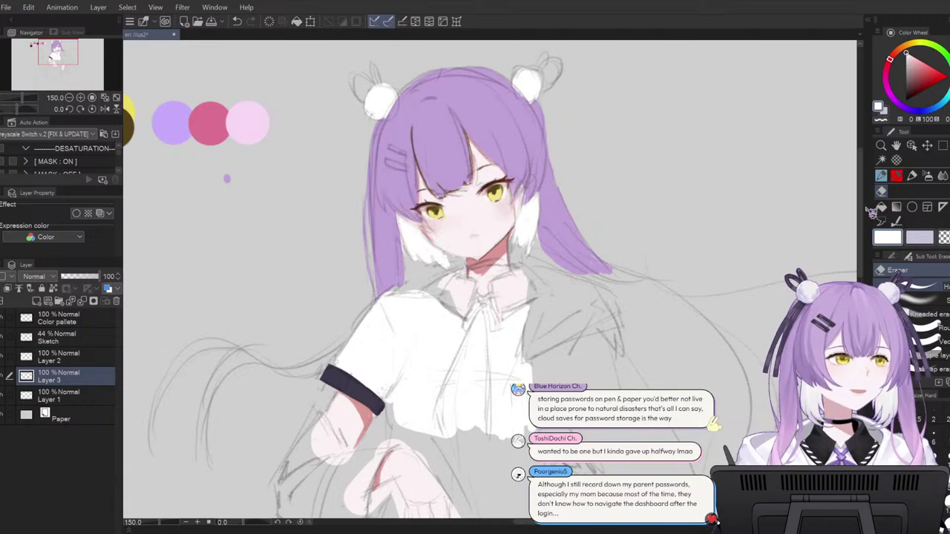
mouse_move(862, 211)
left_mouse_down()
mouse_move(861, 222)
mouse_move(859, 198)
left_mouse_up()
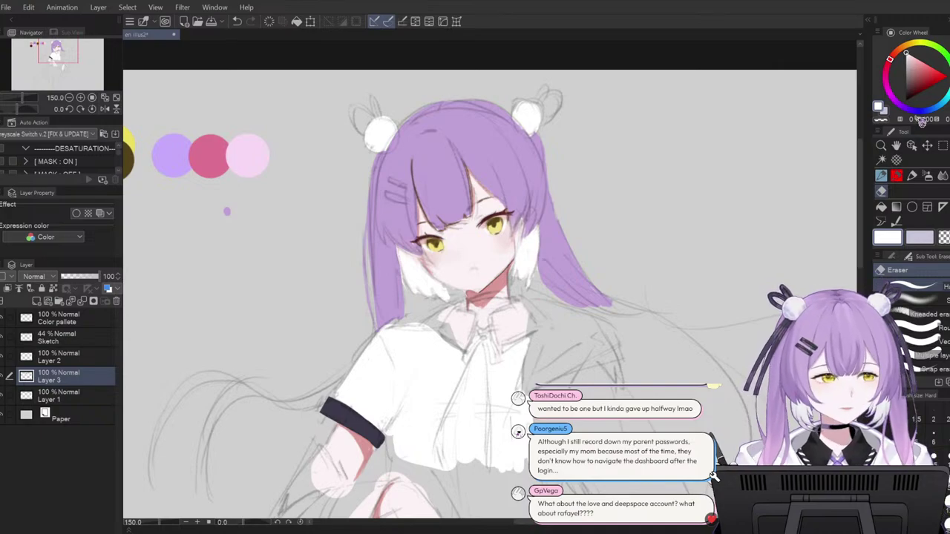
- Sample the reddish brown of the eyelashes and switch from the Eraser to the Marker for line work on Layer 3
left_click(487, 193, "alt")
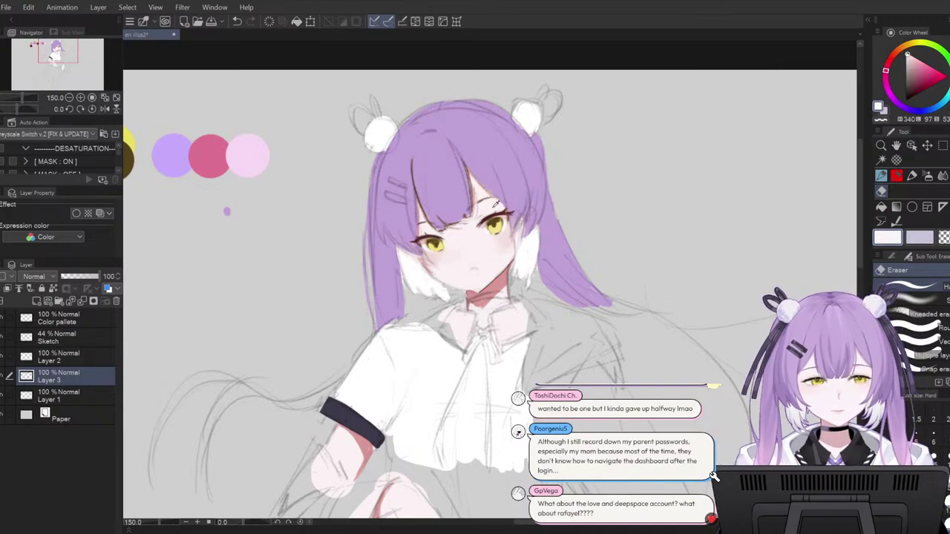
left_click(496, 212, "alt")
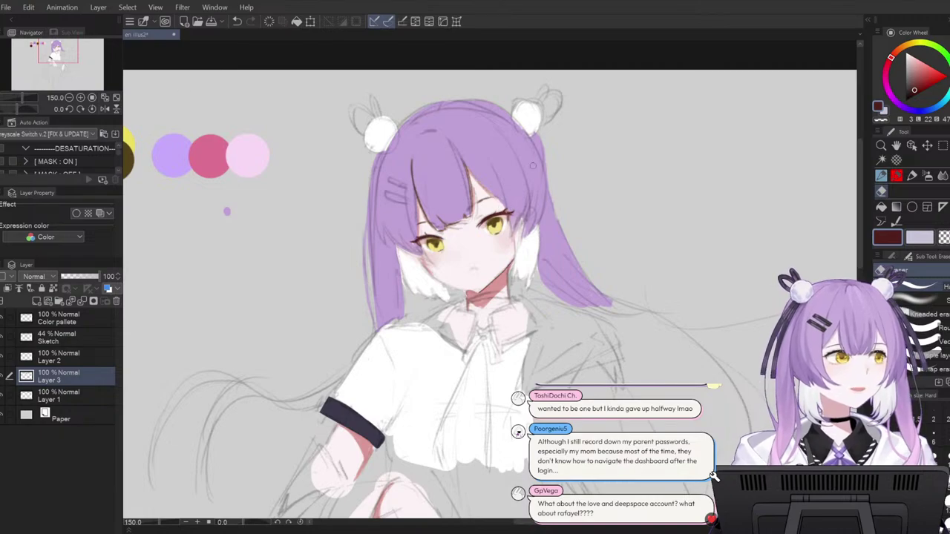
scroll(599, 204, "up", 1)
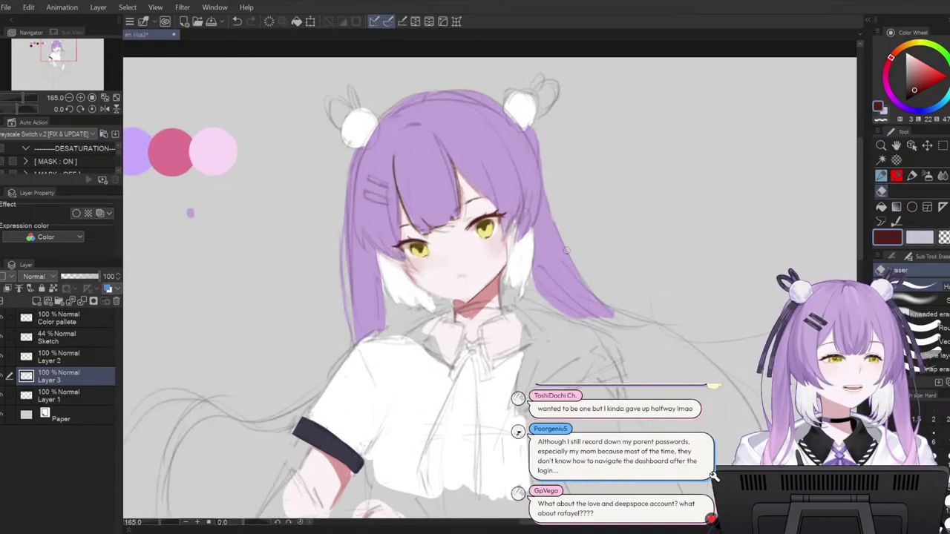
left_click_drag(613, 230, 676, 233)
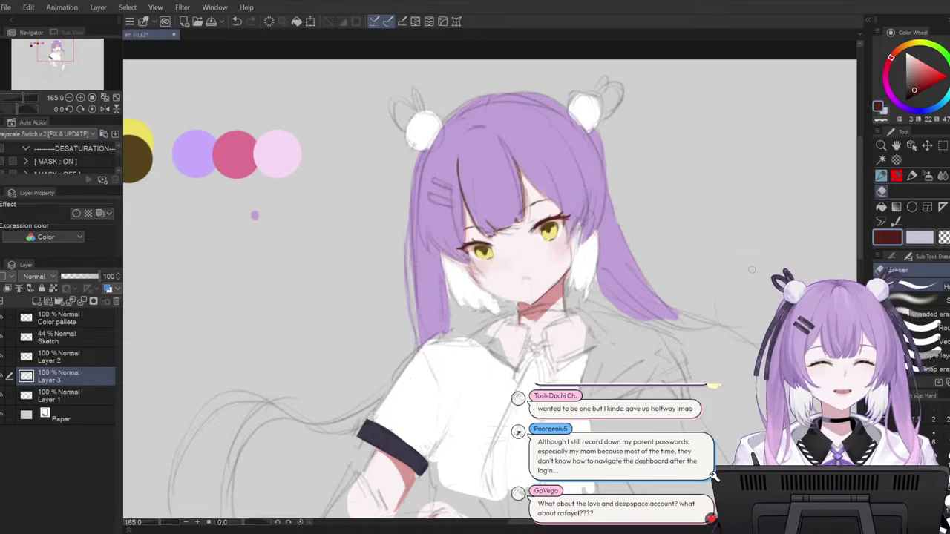
scroll(731, 307, "up", 1)
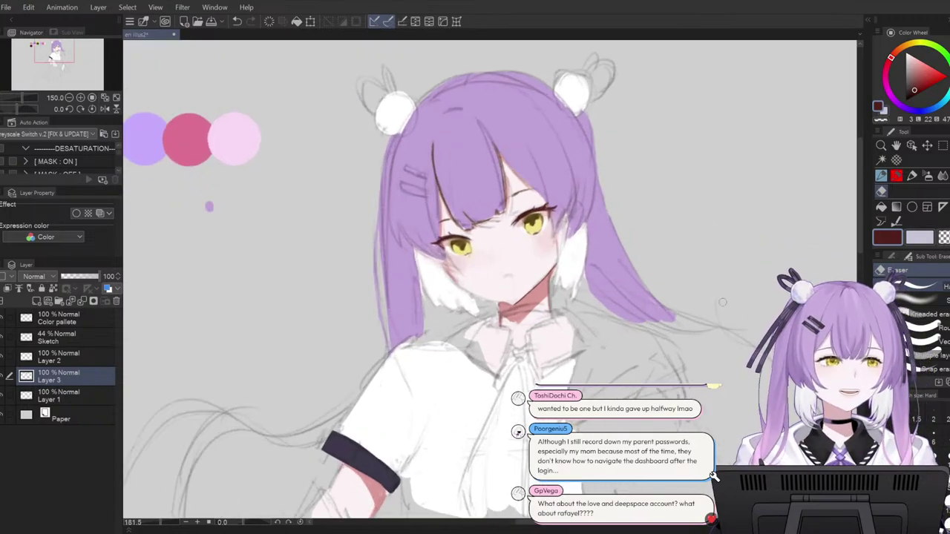
left_click(532, 208, "alt")
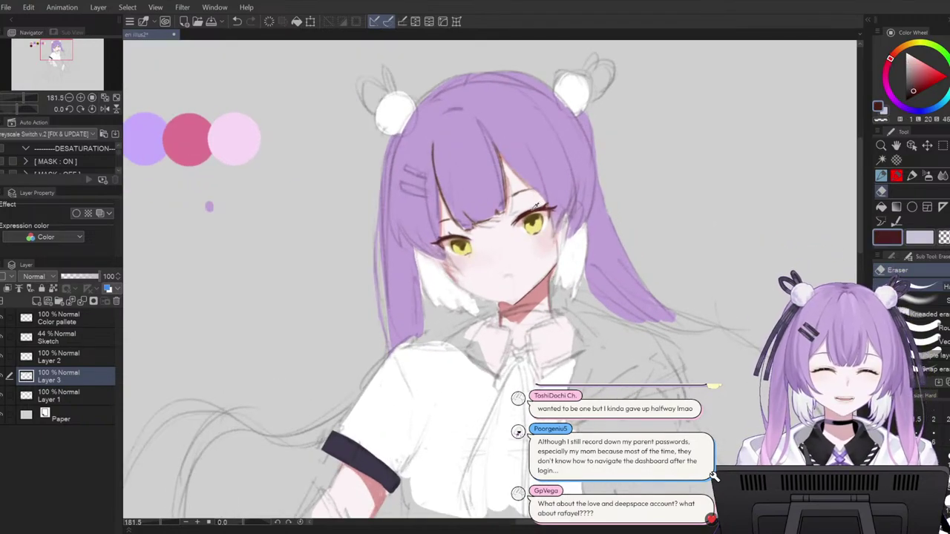
left_click(881, 176)
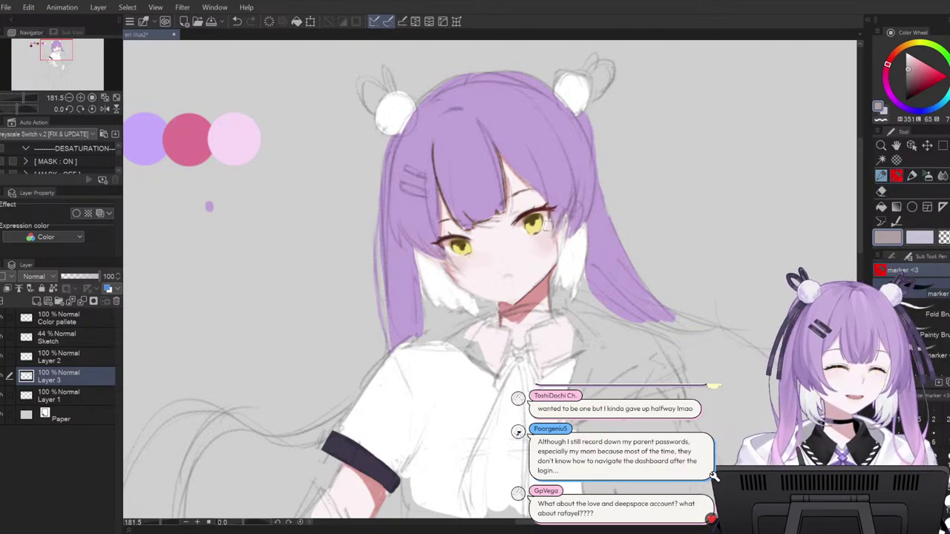
left_click(911, 176)
left_click(544, 208, "alt")
left_click(546, 207, "alt")
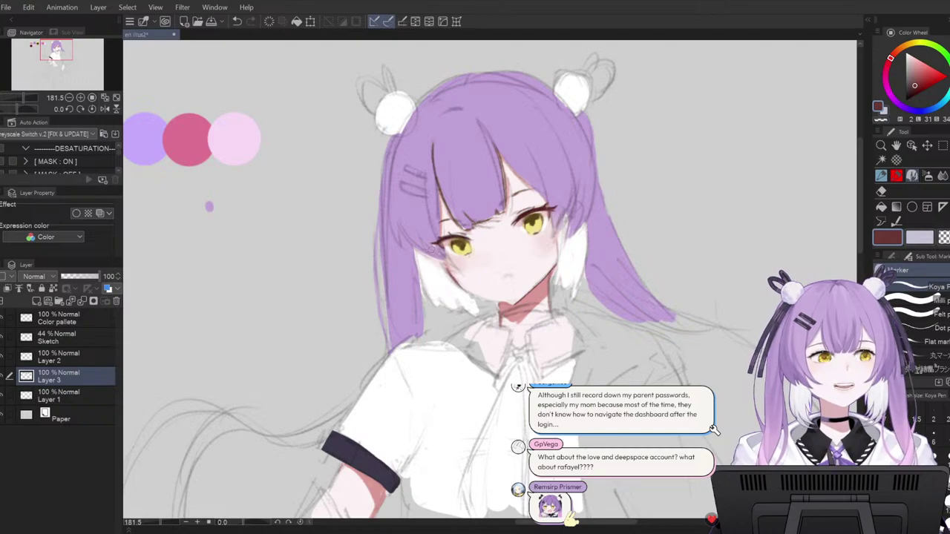
- Outline the cheek and chin beside the white hair strands in reddish brown on Layer 3, undoing and redrawing strokes to refine the curve
key("ctrl+z")
key("ctrl+z")
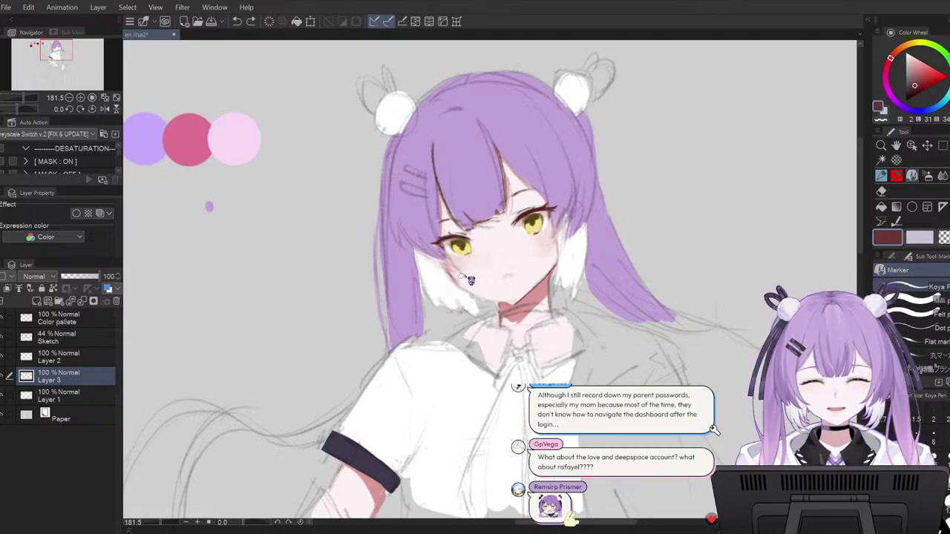
left_click_drag(443, 264, 452, 277)
key("ctrl+z")
key("ctrl+z")
key("ctrl+z")
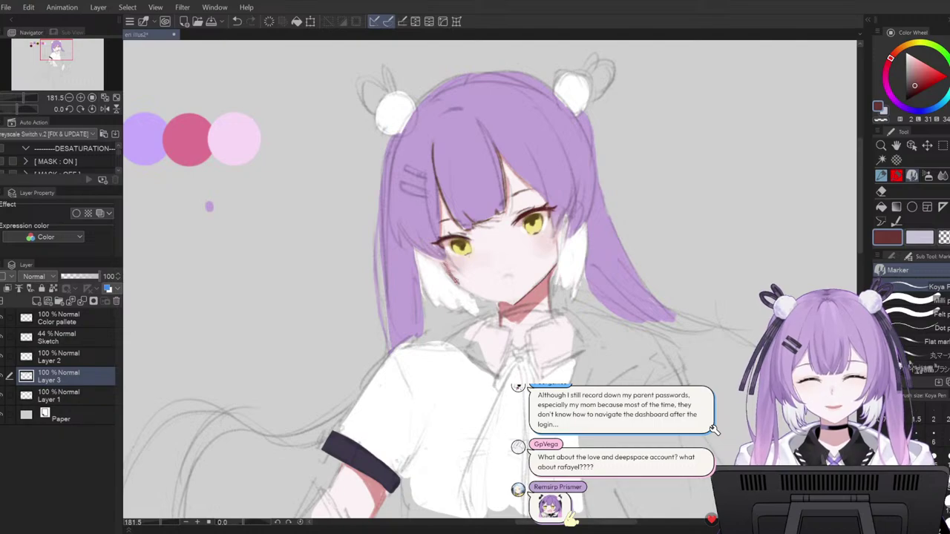
left_click_drag(461, 283, 494, 300)
key("ctrl+z")
key("ctrl+z")
key("ctrl+z")
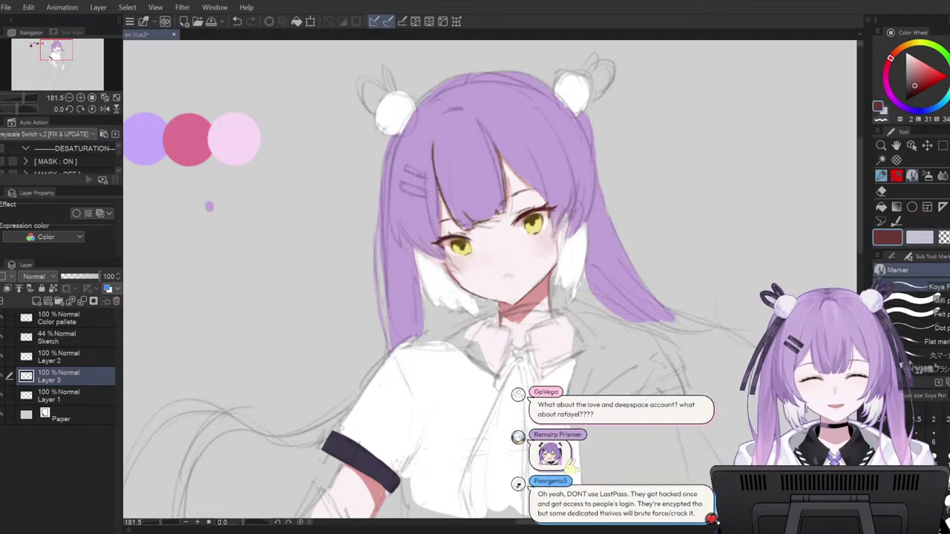
key("ctrl+y")
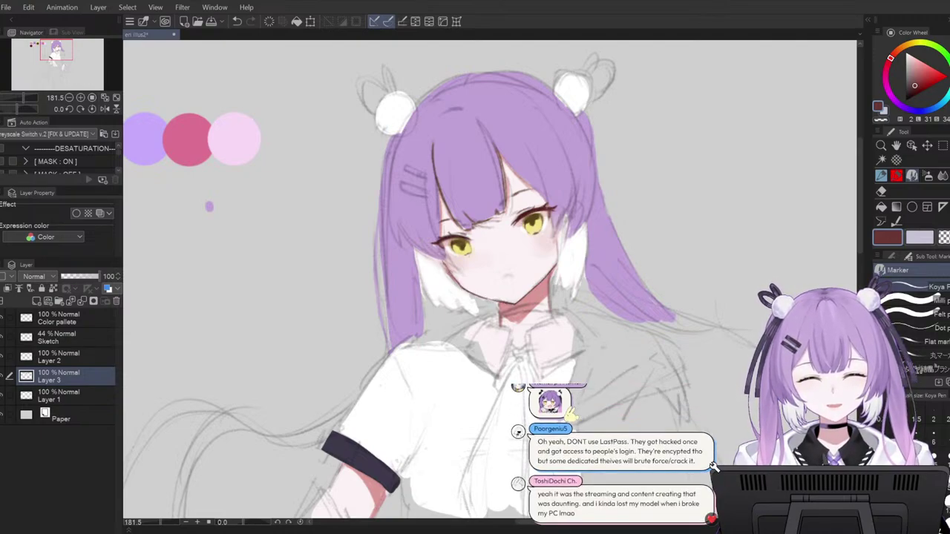
key("ctrl+z")
left_click_drag(444, 261, 464, 289)
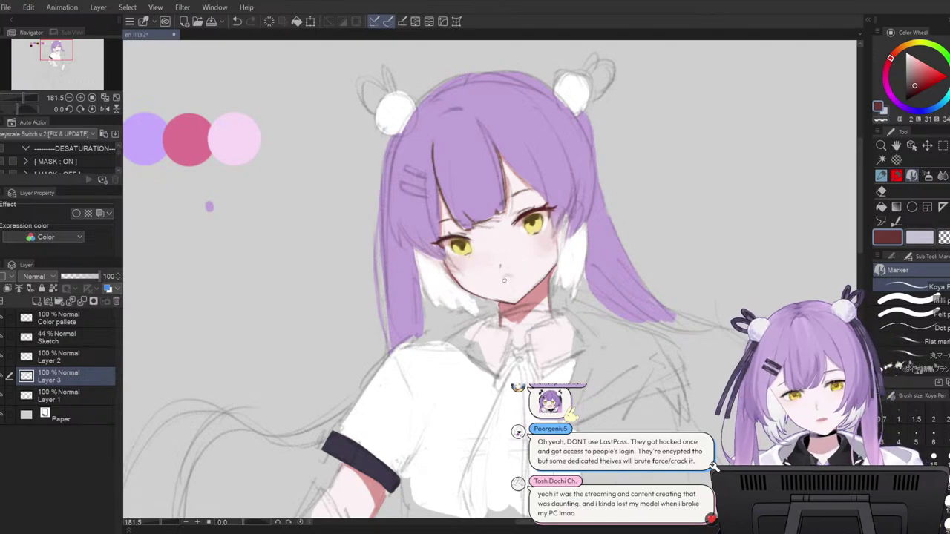
- Erase the sketched mouth on the Sketch layer and trim the nose mark with a Marker stroke in the sampled skin colour
left_click(88, 339)
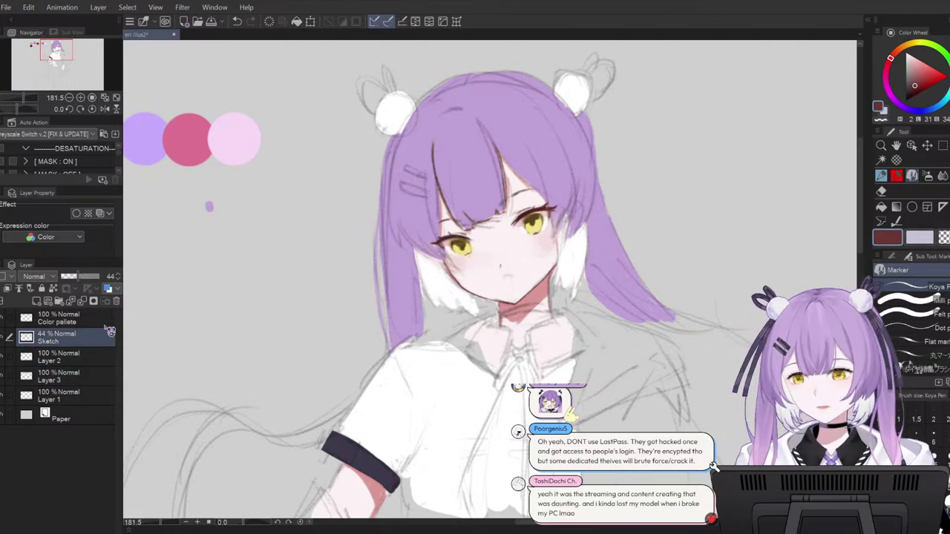
left_click(882, 190)
key("p")
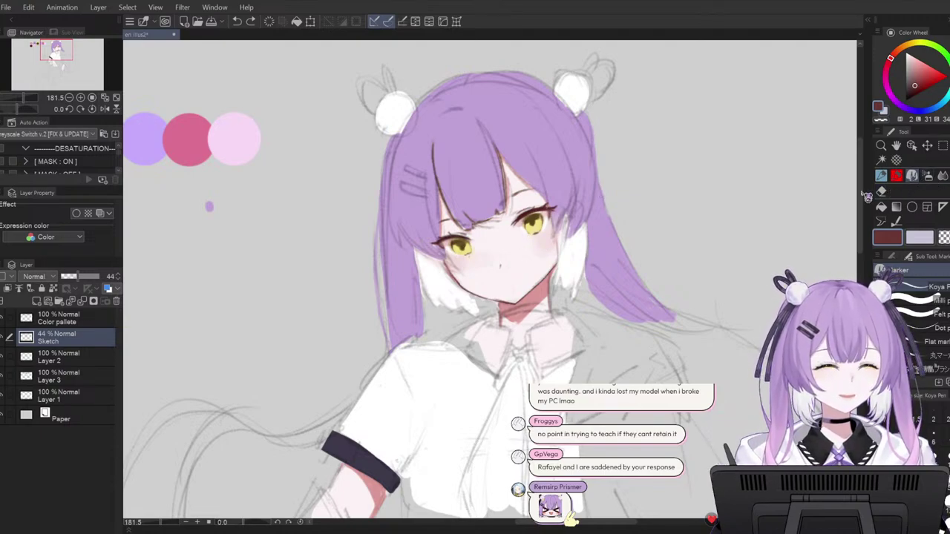
left_click(519, 279, "alt")
left_click_drag(500, 269, 501, 261)
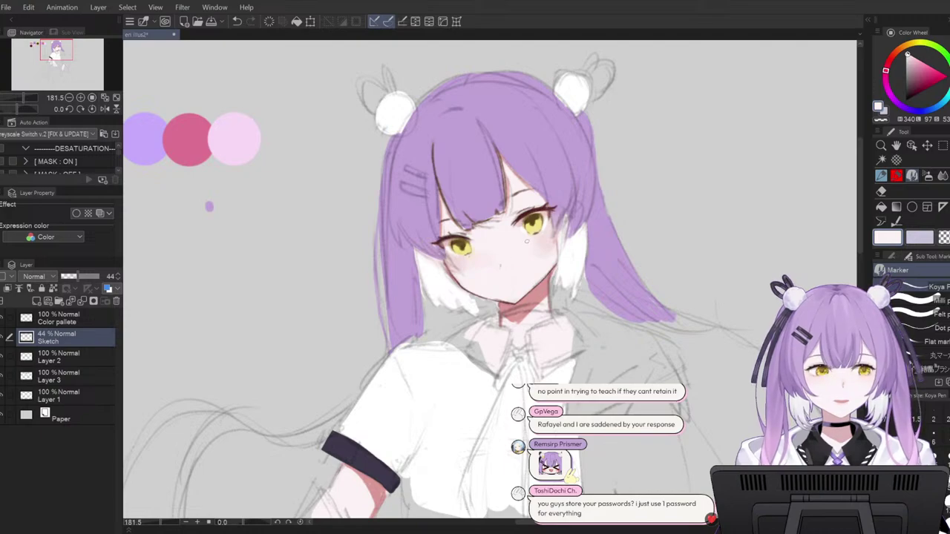
- Check the contents of Layer 2 and Layer 3 by toggling their visibility, and merge both down into Layer 1
key("e")
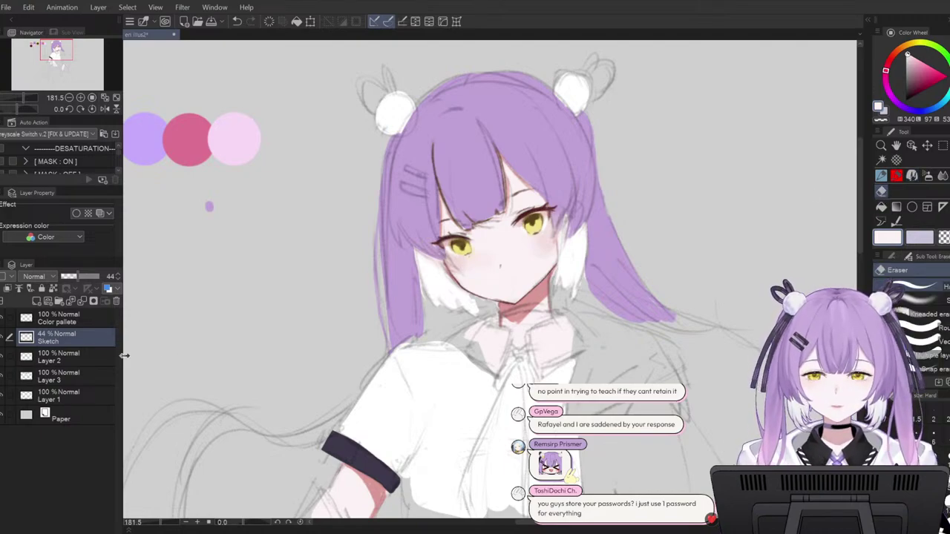
key("p")
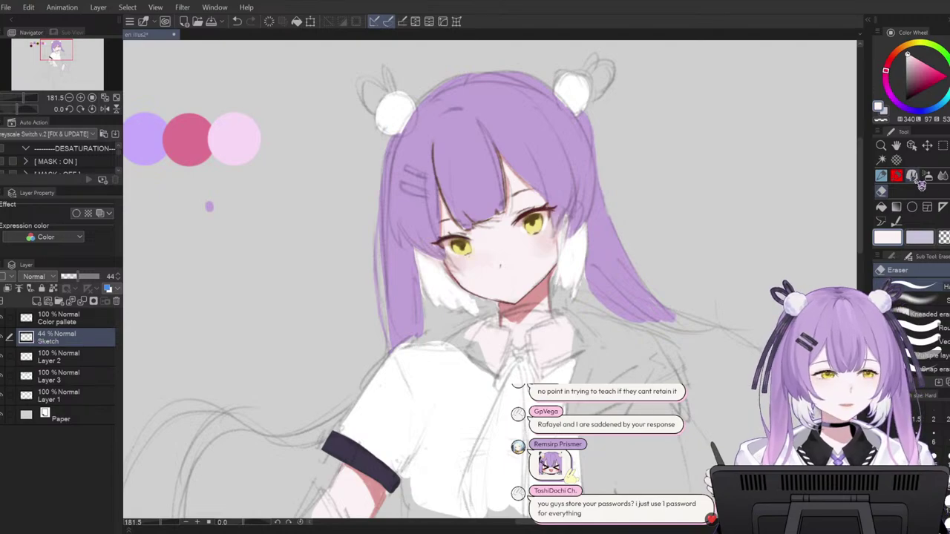
left_click(45, 356)
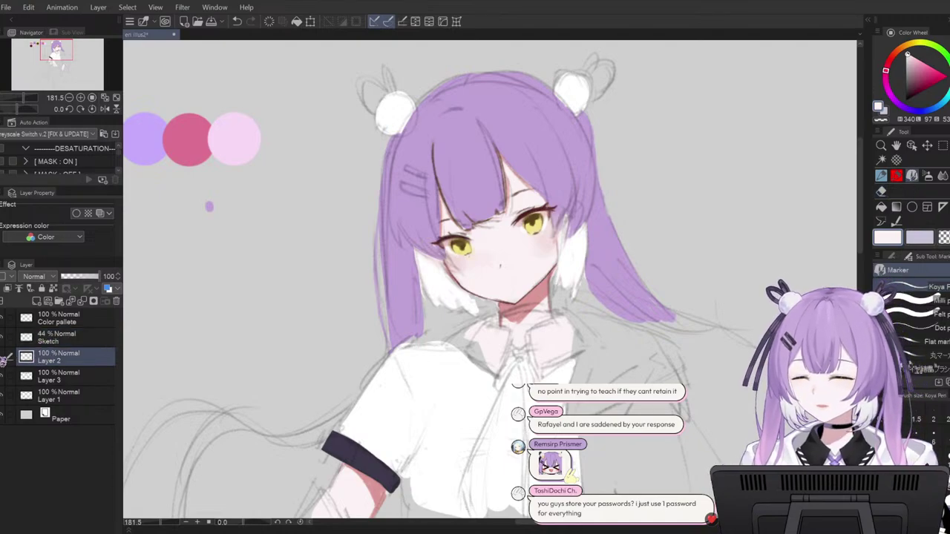
left_click(4, 360)
left_click(4, 361)
left_click(34, 377)
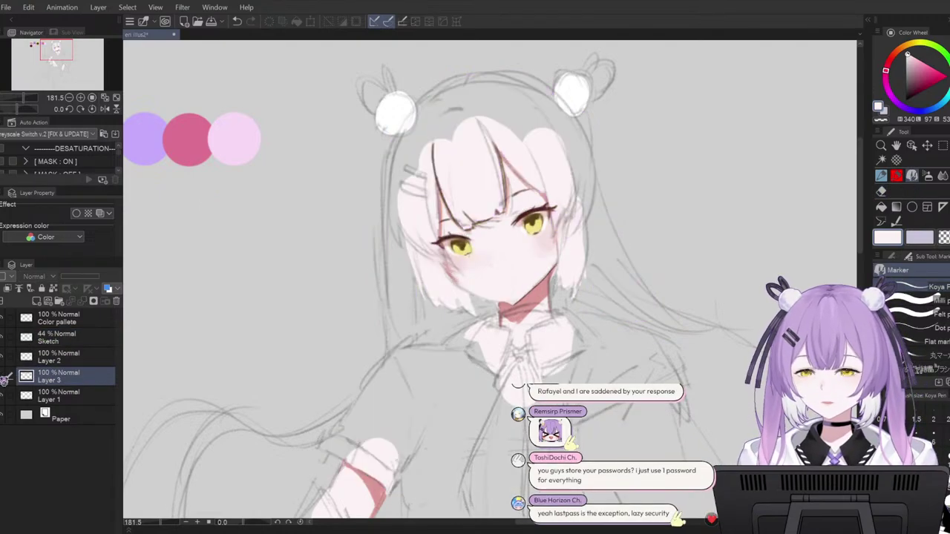
left_click(5, 377)
left_click(4, 377)
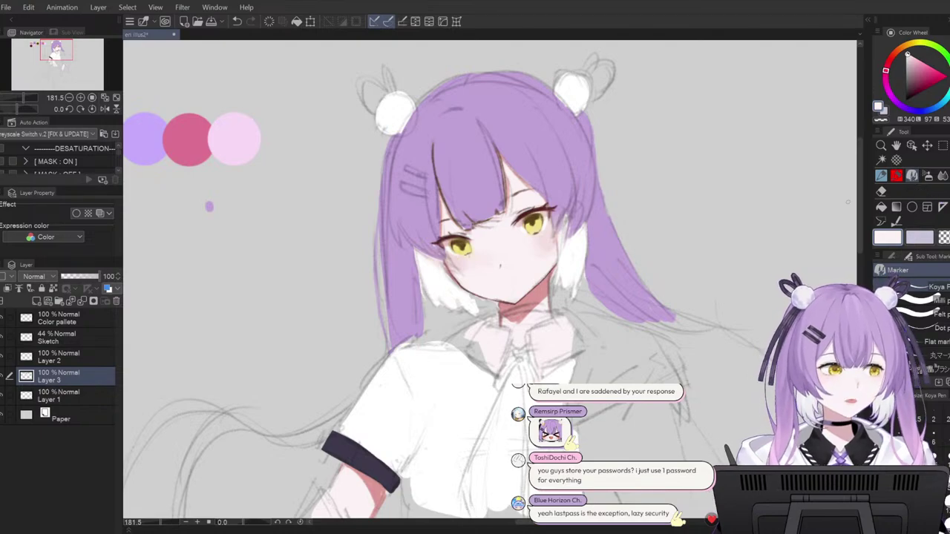
left_click(79, 360)
left_click(4, 360)
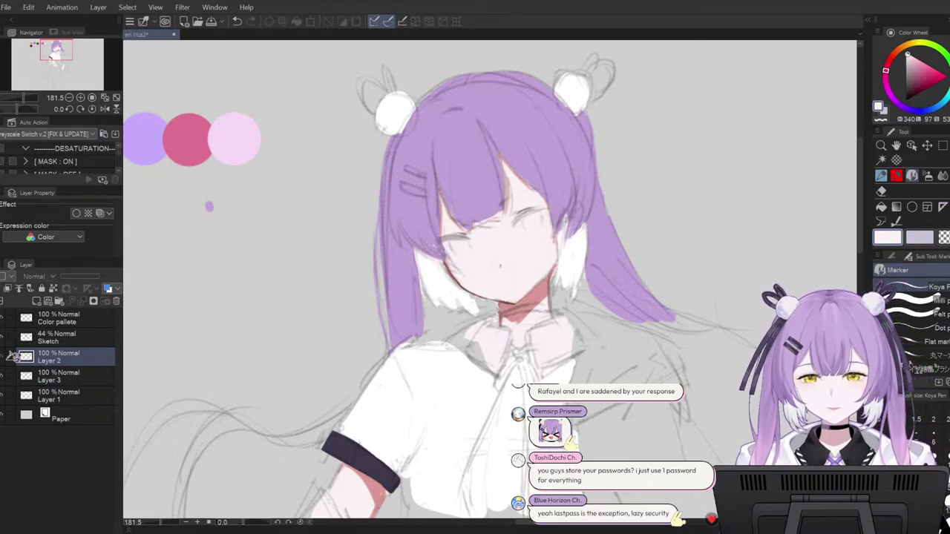
left_click(4, 360)
left_click(91, 302)
left_click(90, 302)
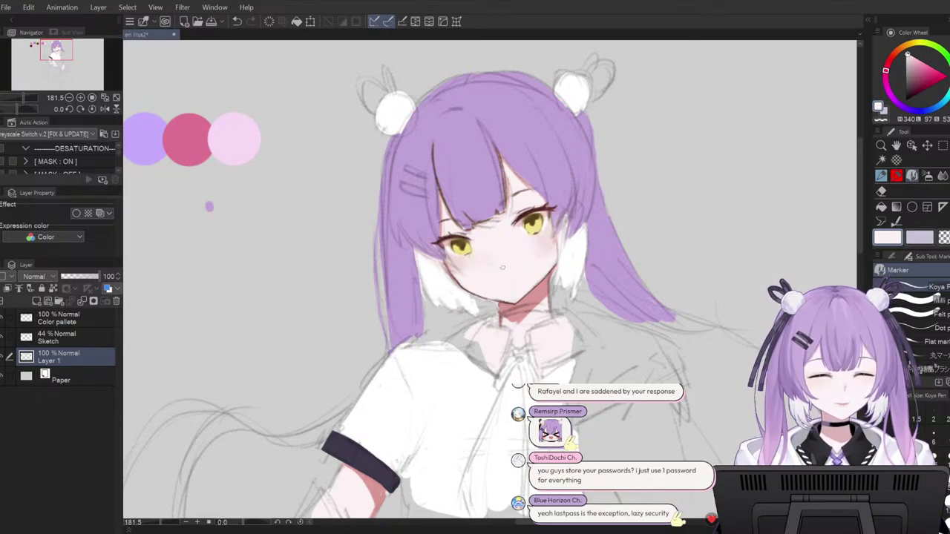
- Sample the reddish brown of the eyelashes and lower the Sketch layer's opacity to 27%
left_click(553, 206, "alt")
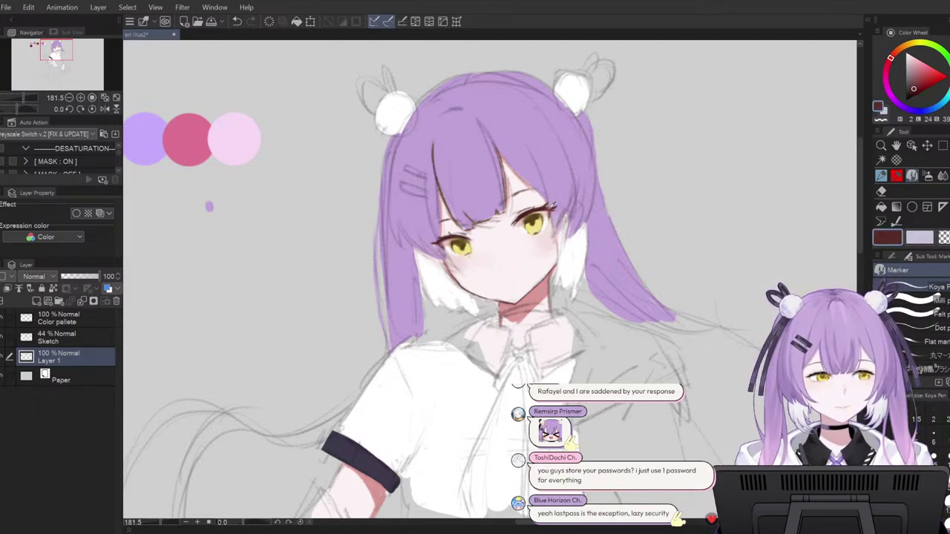
left_click(549, 209, "alt")
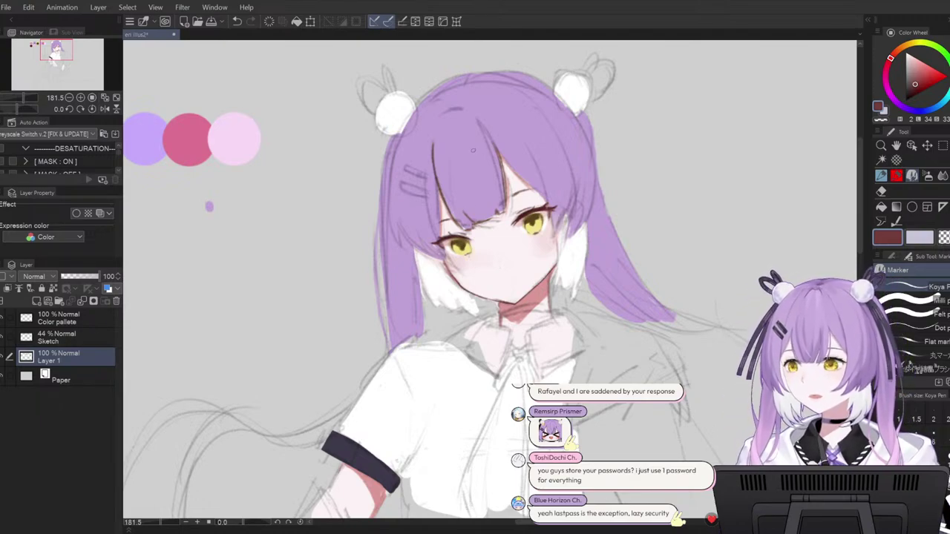
left_click(85, 338)
left_click(119, 279)
left_click(119, 279)
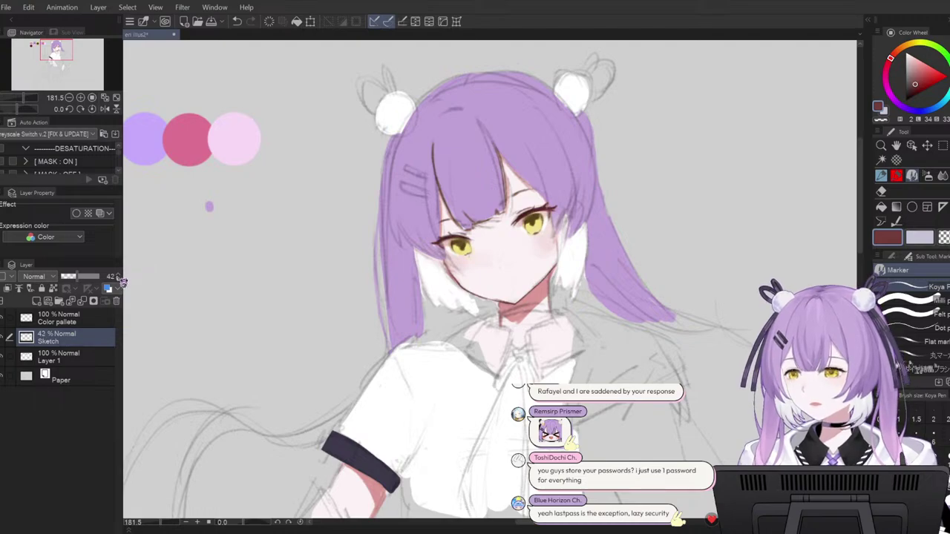
left_click(80, 279)
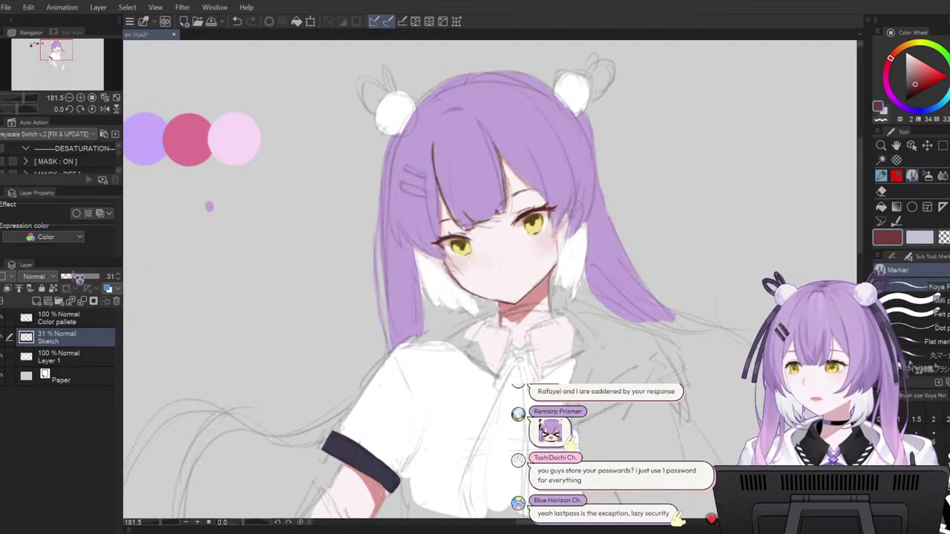
left_click_drag(74, 276, 72, 276)
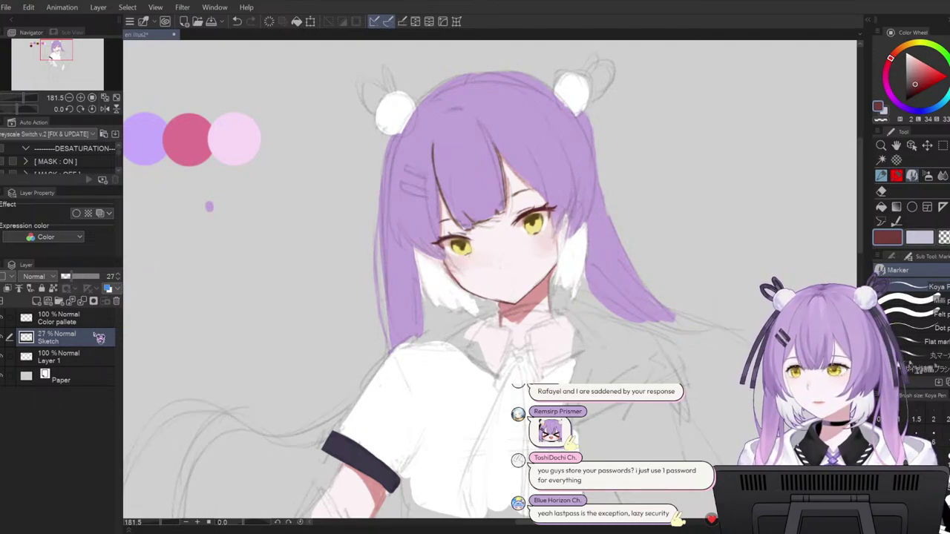
- Sample the hair purple and thin the dark fringe lines on Layer 1 with the Marker, undoing the trial Eraser stroke
left_click(92, 358)
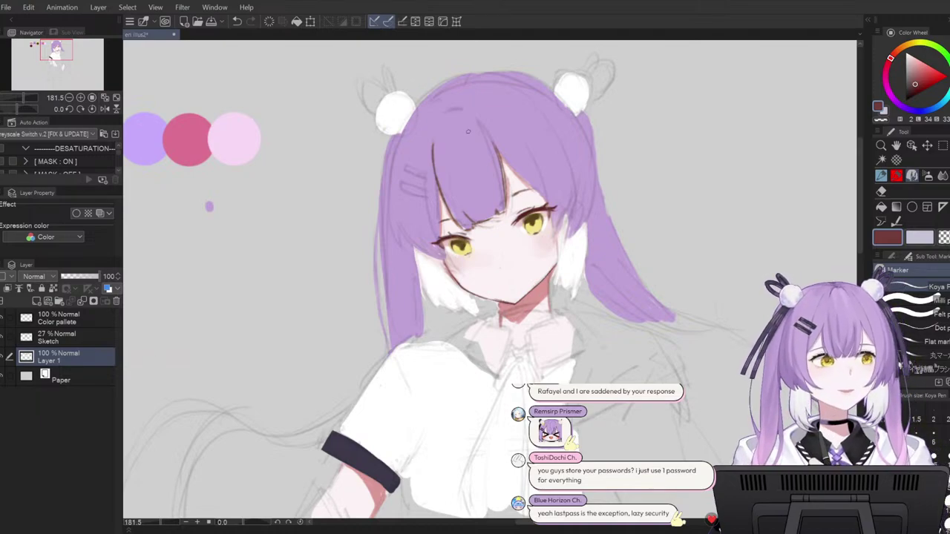
left_click(490, 158, "alt")
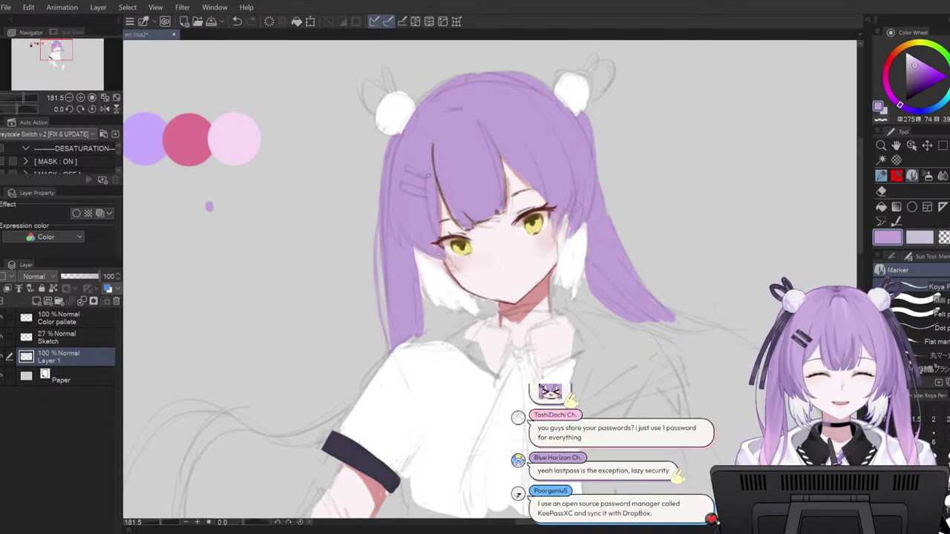
key("e")
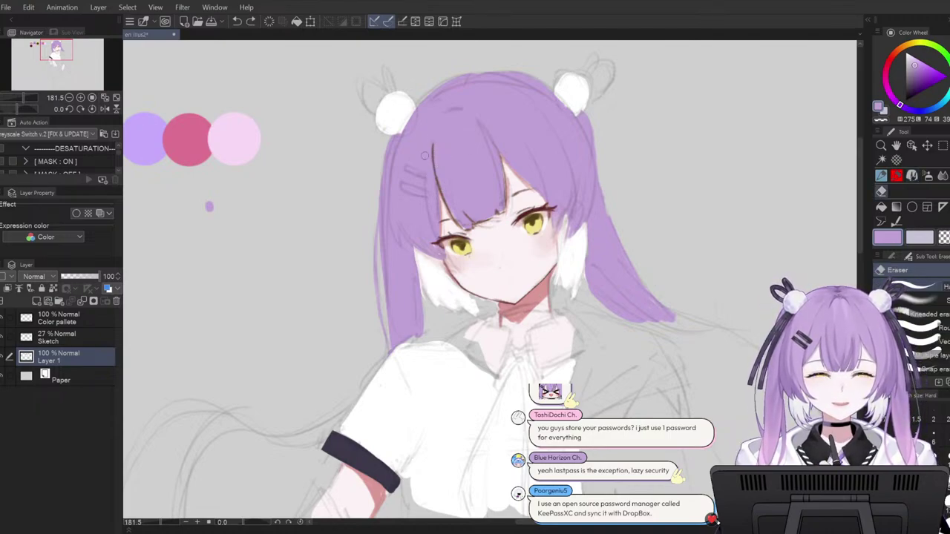
left_click_drag(438, 154, 444, 195)
key("ctrl+z")
left_click(911, 175)
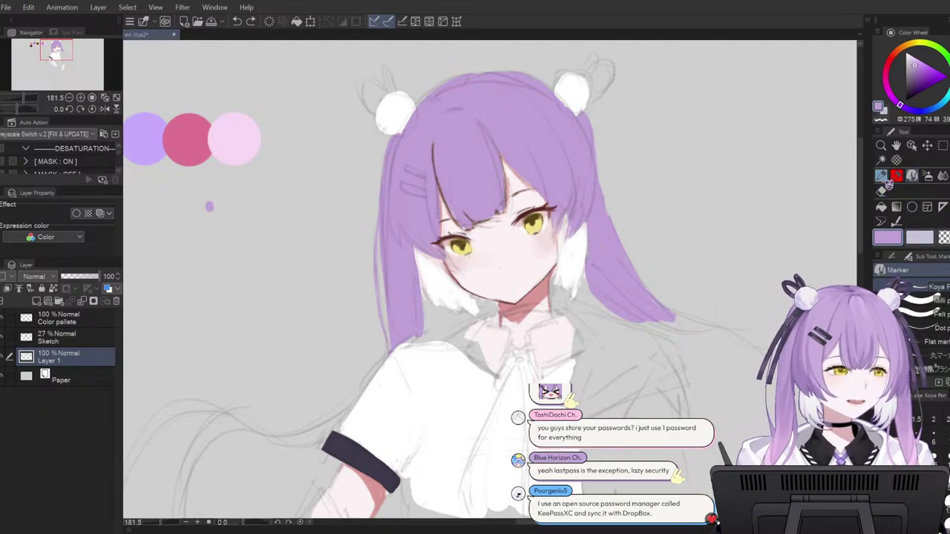
left_click(88, 340)
left_click(90, 355)
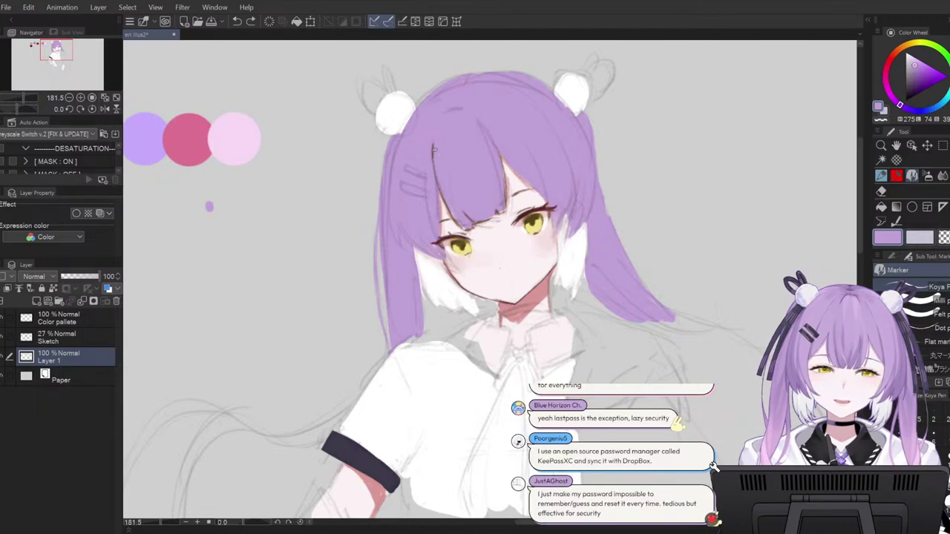
left_click_drag(435, 153, 440, 188)
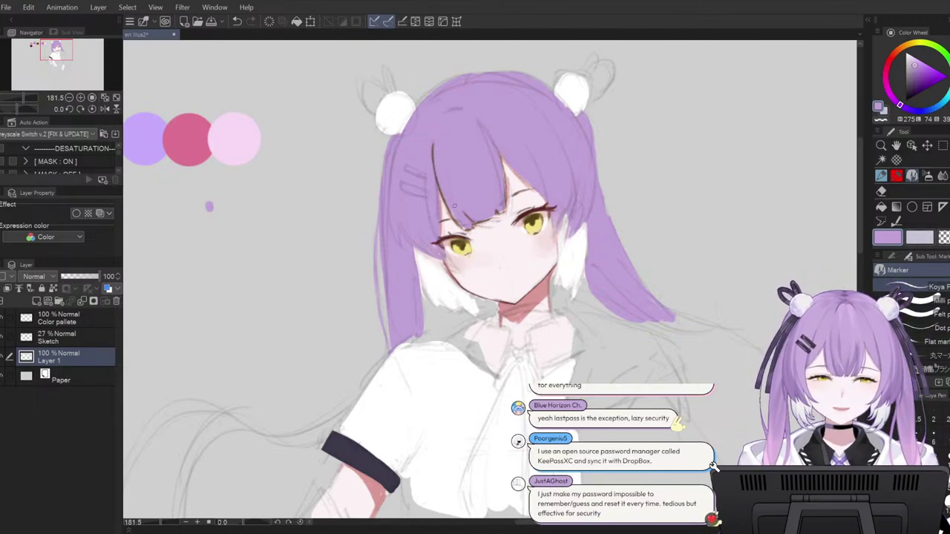
- Sample the reddish brown of the eyelashes, darken it, and redraw the dark strand line running down the left part of the fringe
left_click(540, 201, "alt")
left_click(537, 208, "alt")
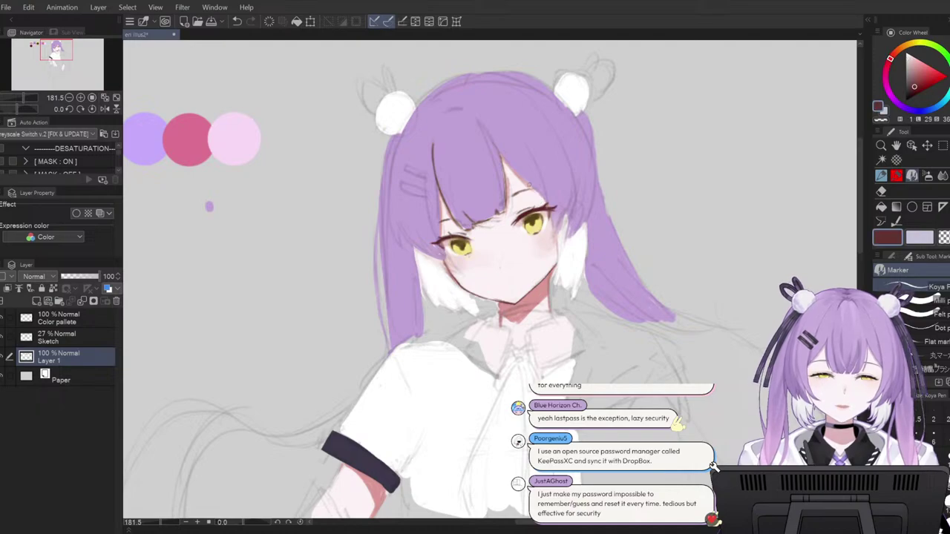
left_click(909, 89)
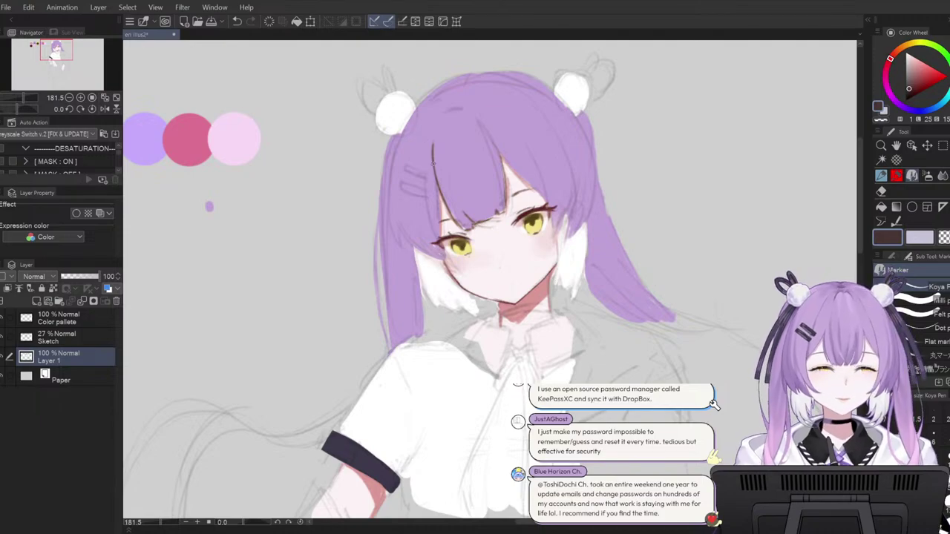
left_click_drag(437, 183, 441, 221)
key("ctrl+z")
left_click_drag(437, 181, 441, 231)
key("ctrl+z")
key("ctrl+y")
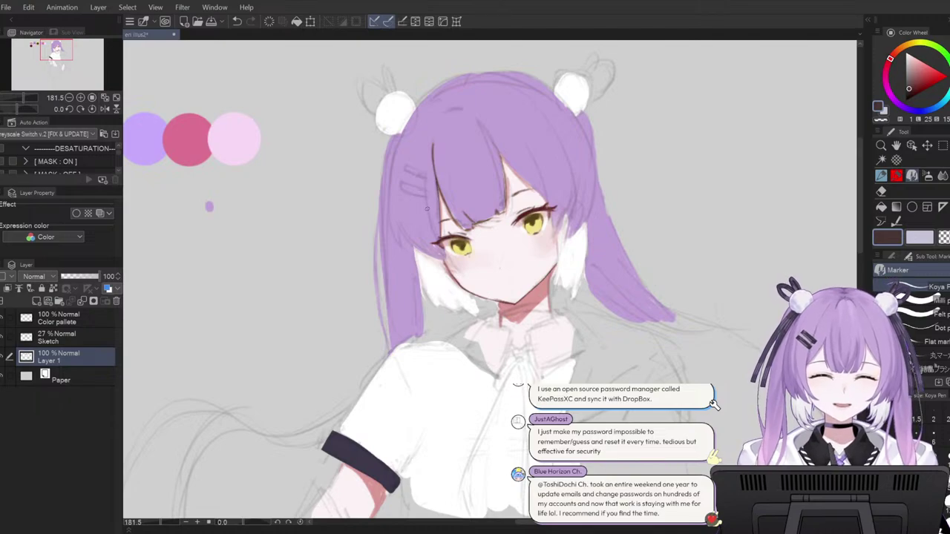
- Outline the left side fringe below the hair clips, drawing its lower edge down to the outer corner of the left eye
left_click_drag(426, 196, 435, 234)
key("ctrl+z")
key("ctrl+z")
left_click_drag(423, 187, 435, 235)
key("ctrl+z")
key("ctrl+y")
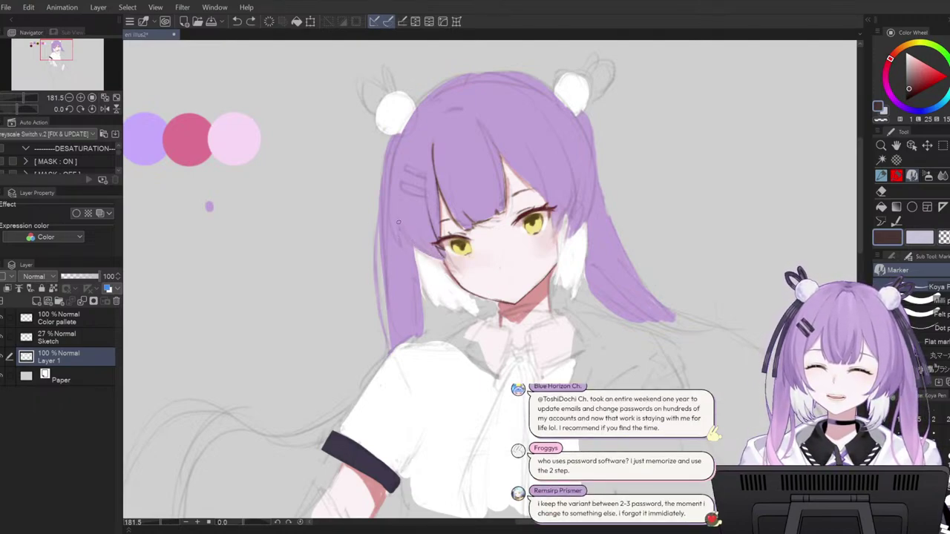
left_click_drag(401, 229, 443, 253)
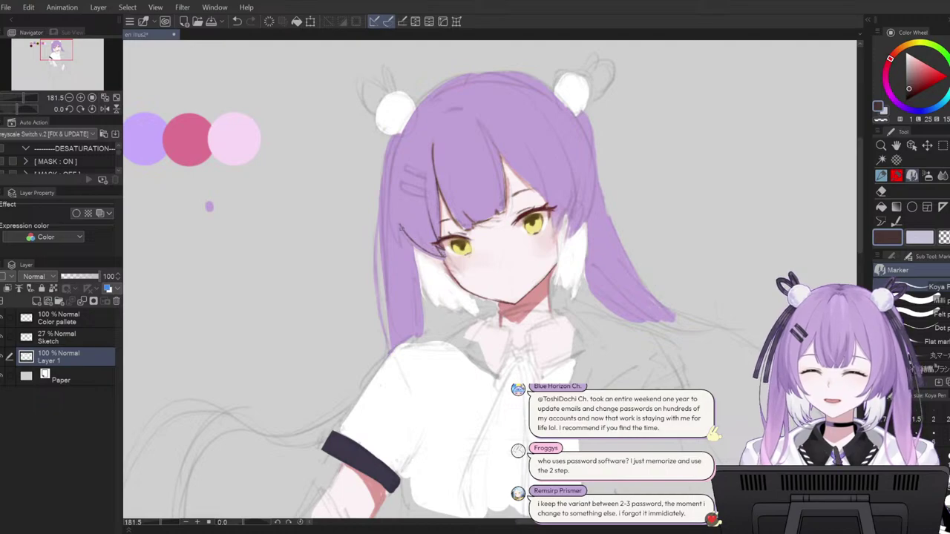
key("ctrl+z")
left_click_drag(402, 228, 445, 257)
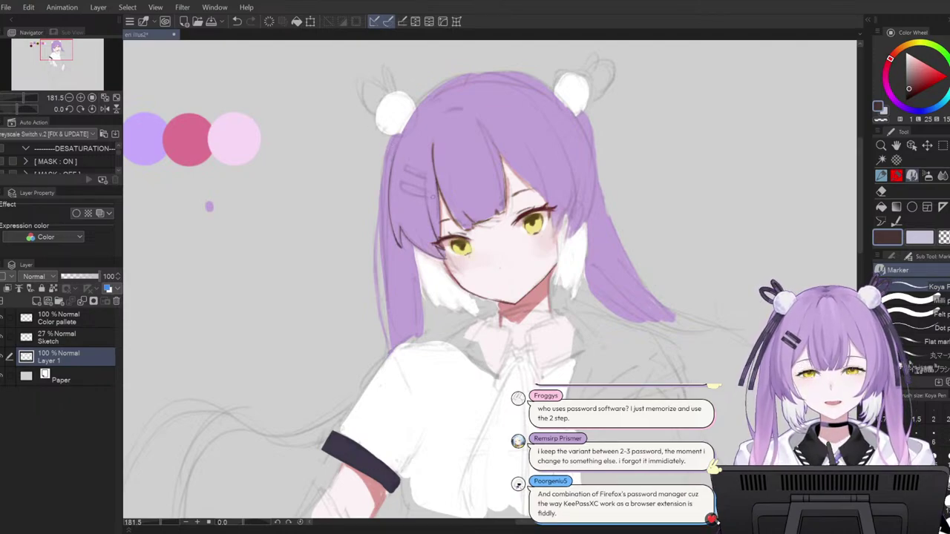
- Try the Milli pen and Mechanical pencil for the hair outline right of the face, and return to the Koya Pen marker
left_click(940, 300)
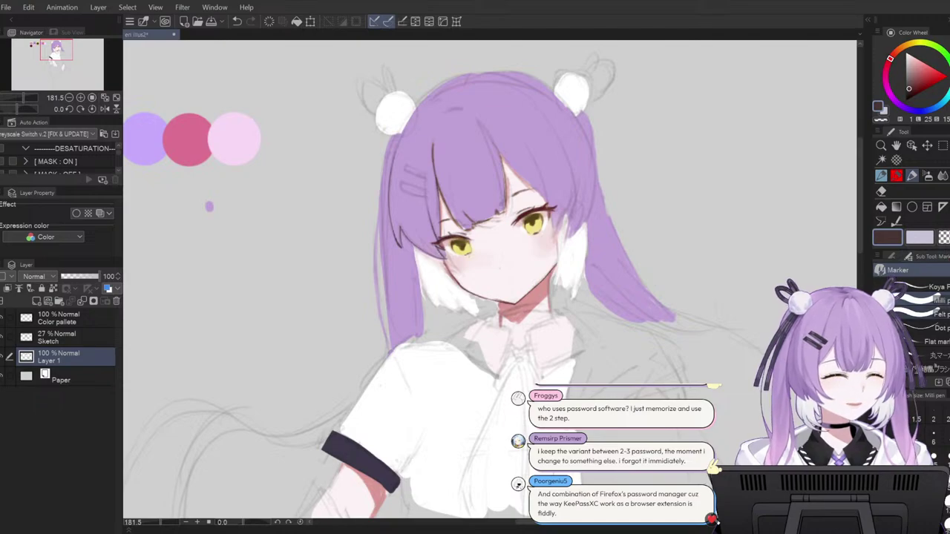
left_click(882, 176)
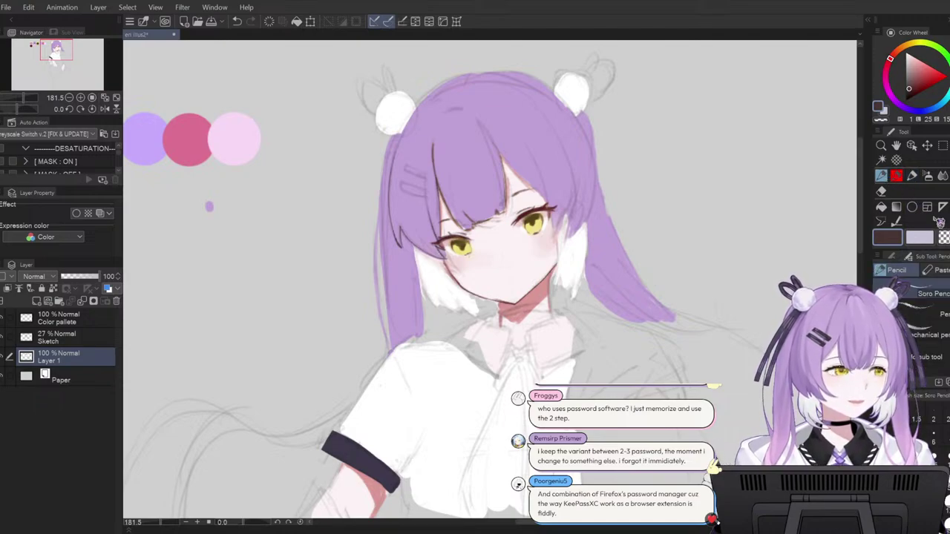
left_click(942, 328)
mouse_move(567, 288)
left_mouse_down()
mouse_move(568, 304)
mouse_move(573, 287)
left_mouse_up()
key("ctrl+z")
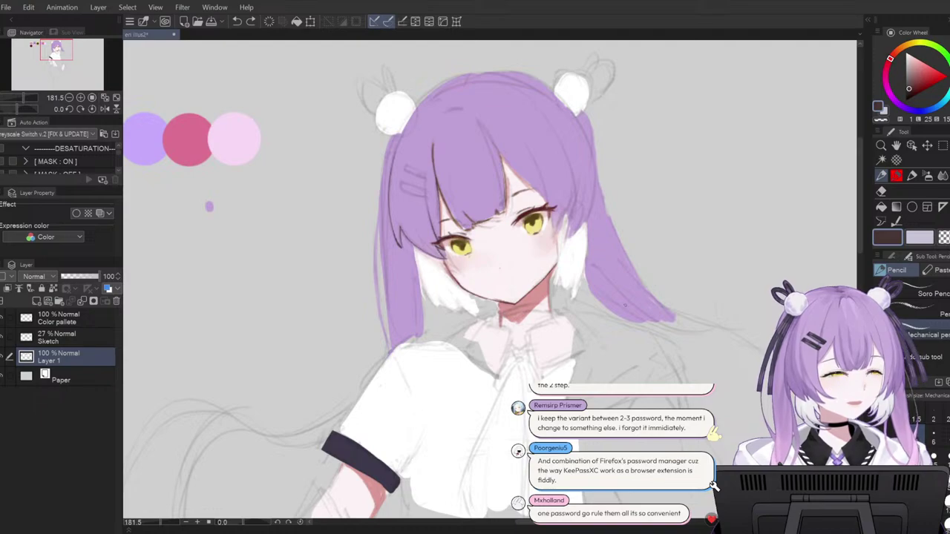
mouse_move(568, 196)
left_mouse_down()
mouse_move(574, 223)
mouse_move(586, 197)
left_mouse_up()
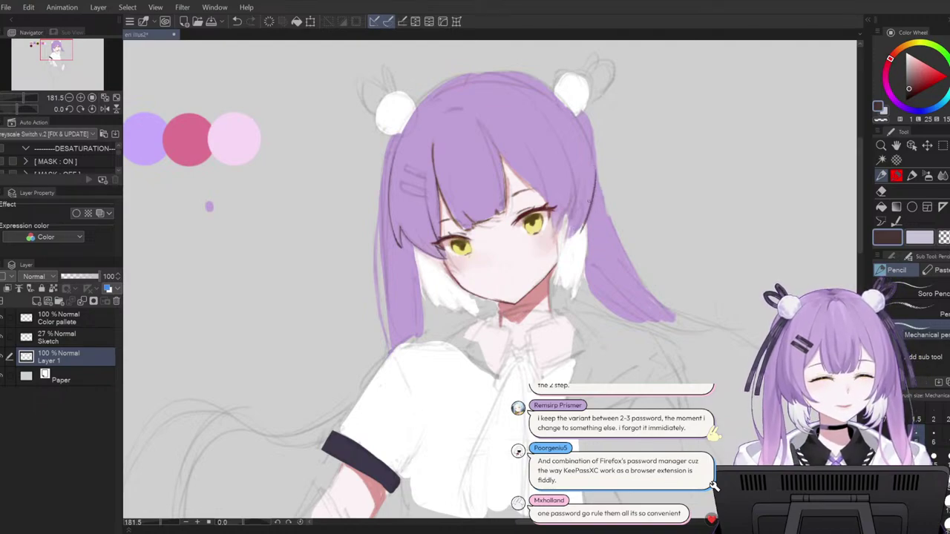
left_click(912, 175)
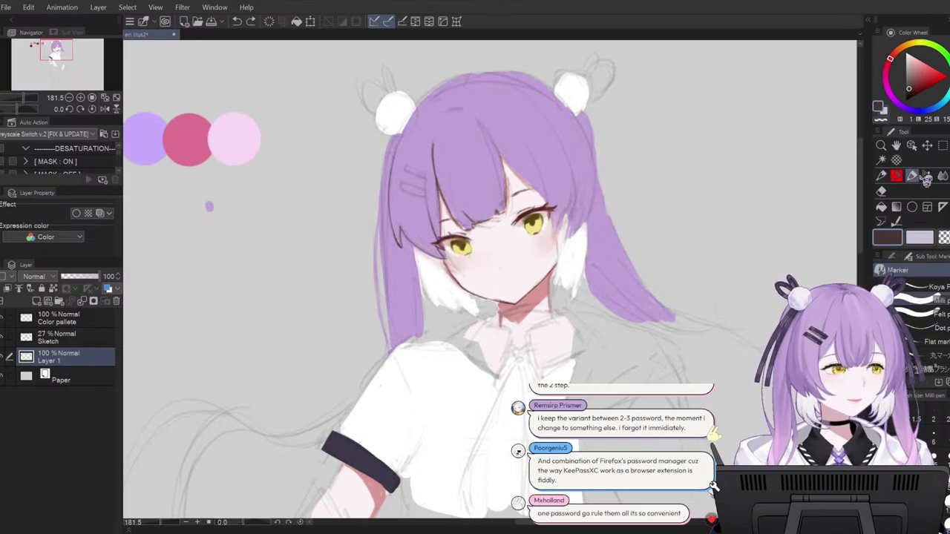
left_click(934, 288)
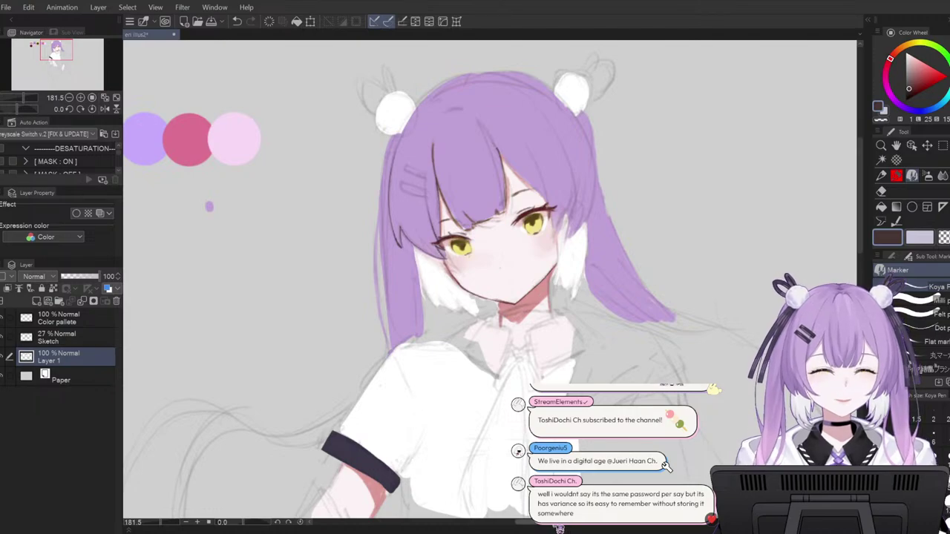
- Draw a dark line along the right fringe edge from the parting down towards the right eye, undoing the unwanted strokes
left_click_drag(553, 524, 557, 526)
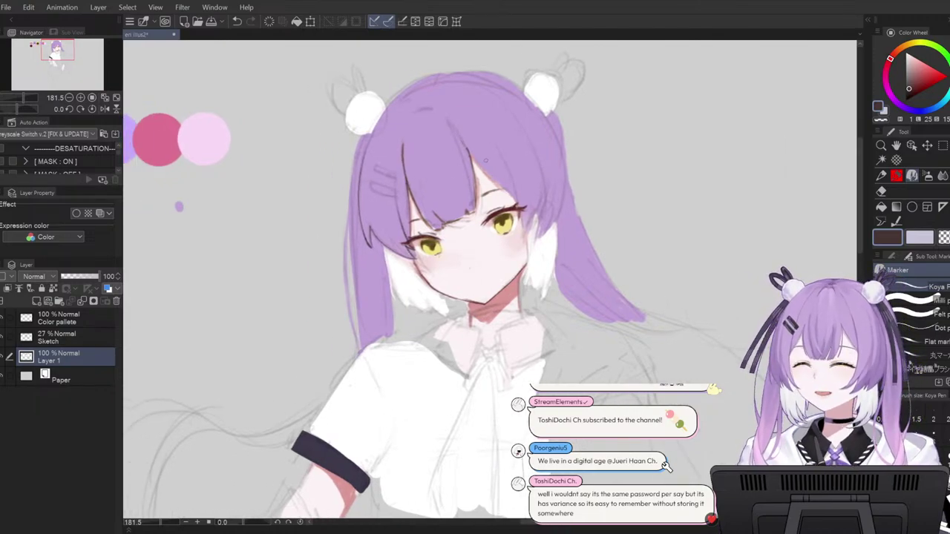
key("ctrl+z")
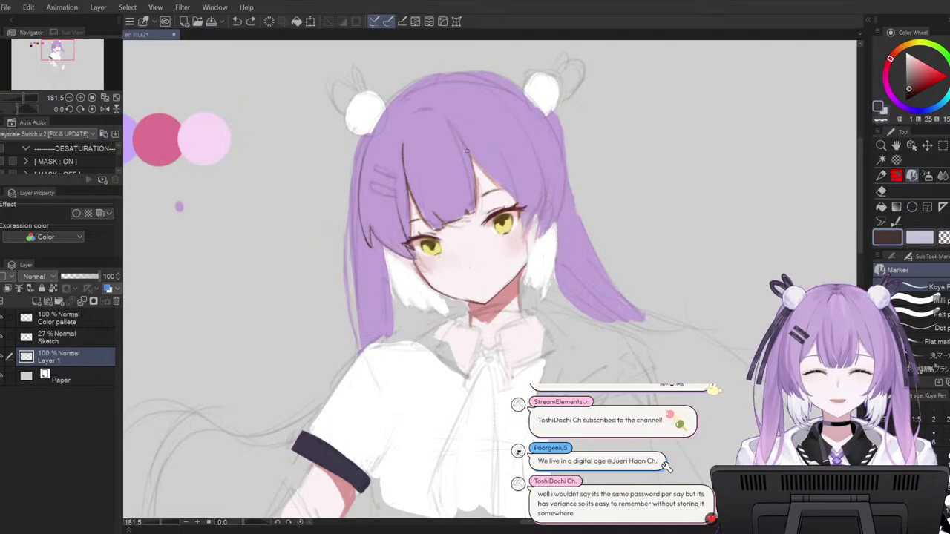
mouse_move(474, 173)
left_mouse_down()
mouse_move(470, 158)
mouse_move(473, 169)
left_mouse_up()
key("ctrl+z")
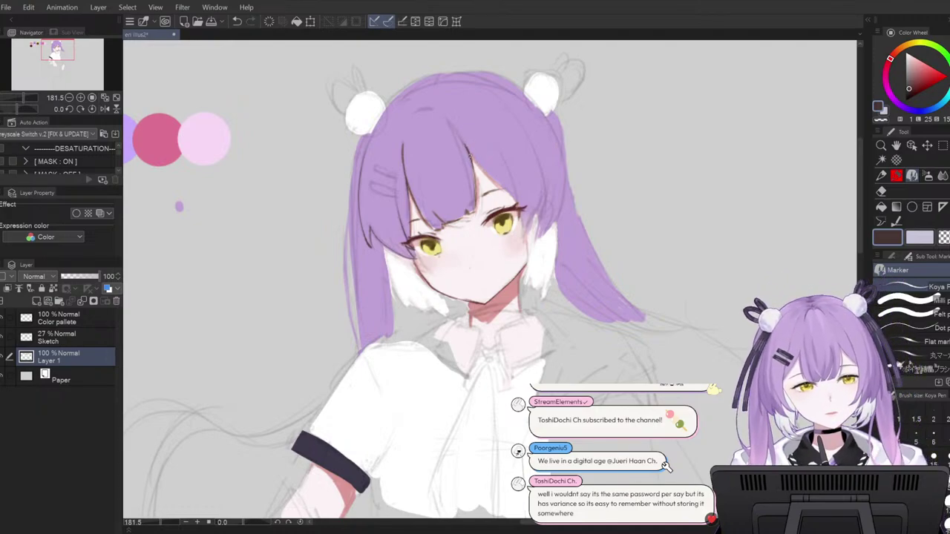
left_click_drag(470, 154, 492, 181)
key("ctrl+z")
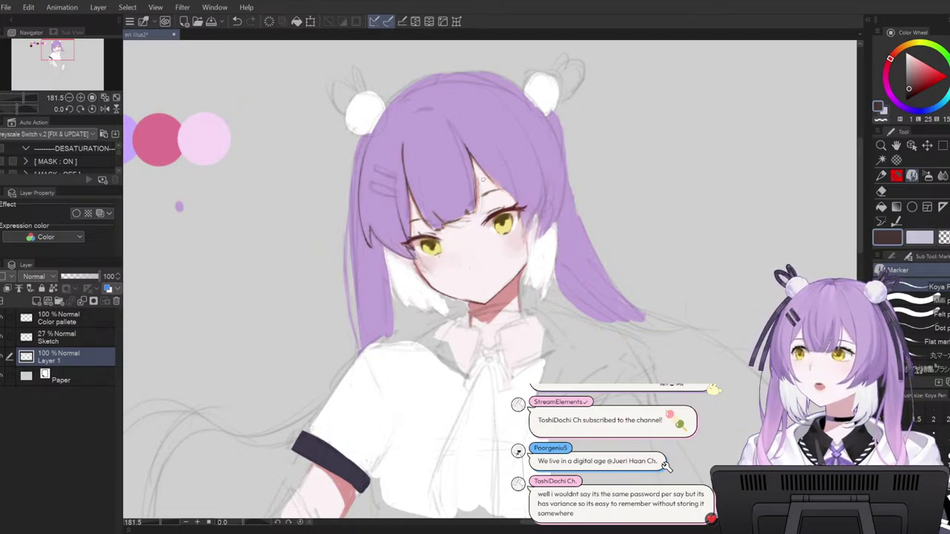
key("ctrl+z")
left_click_drag(471, 154, 519, 205)
key("ctrl+z")
key("ctrl+z")
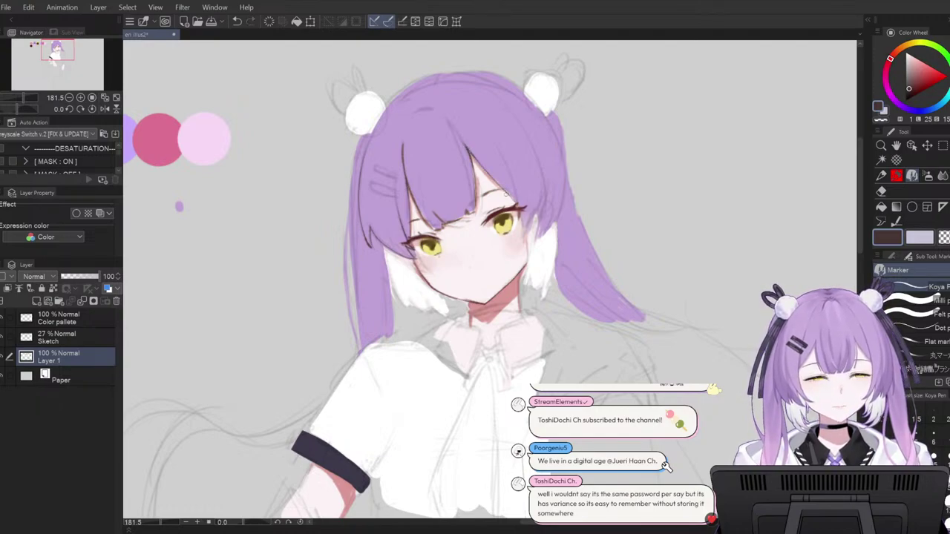
- Draw the fringe strand ending above the right eye, undoing trial strokes that run down beside the eye
left_click_drag(509, 169, 524, 236)
key("ctrl+z")
key("ctrl+z")
left_click_drag(515, 180, 524, 236)
key("ctrl+z")
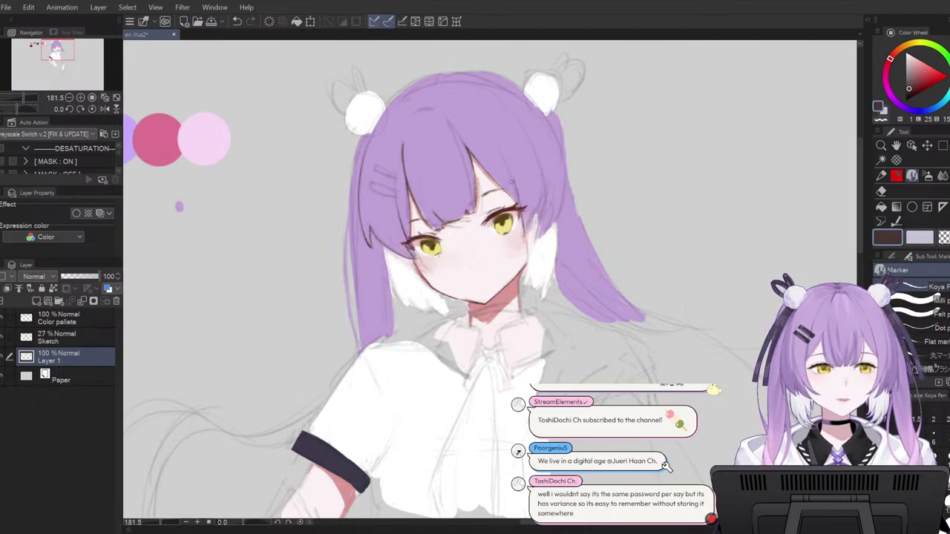
key("ctrl+z")
left_click_drag(511, 178, 525, 236)
key("ctrl+z")
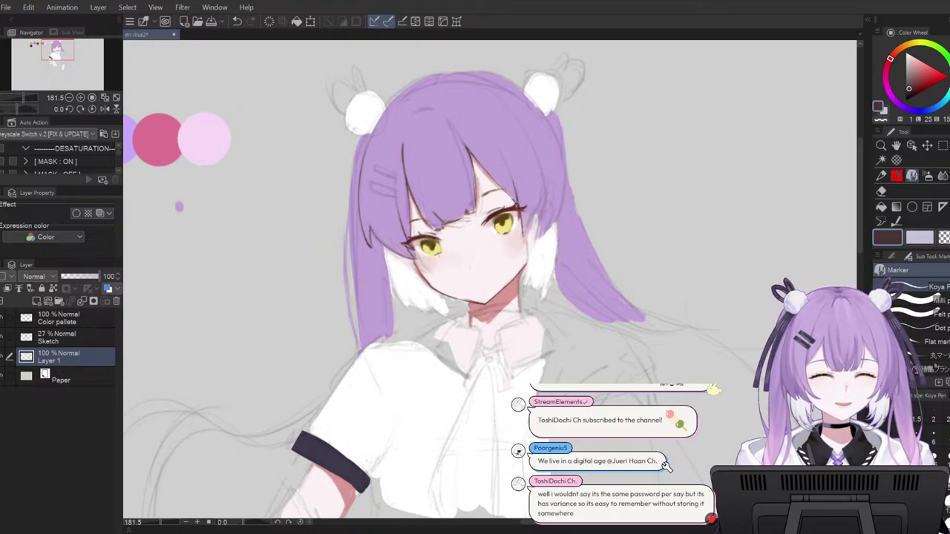
key("ctrl+z")
key("ctrl+z")
left_click_drag(509, 194, 517, 204)
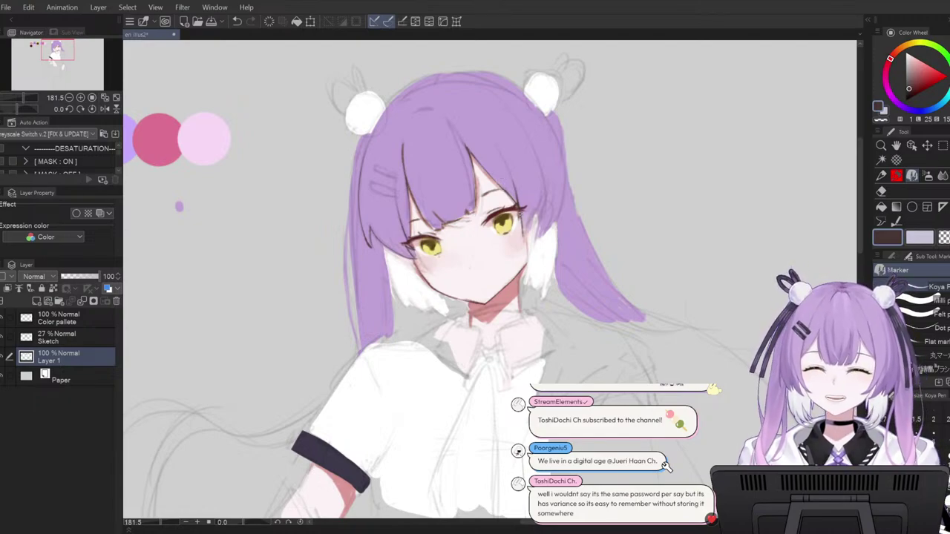
- Sample the hair purple and switch back to the Marker to clean up the strand beside the right eye
left_click(882, 190)
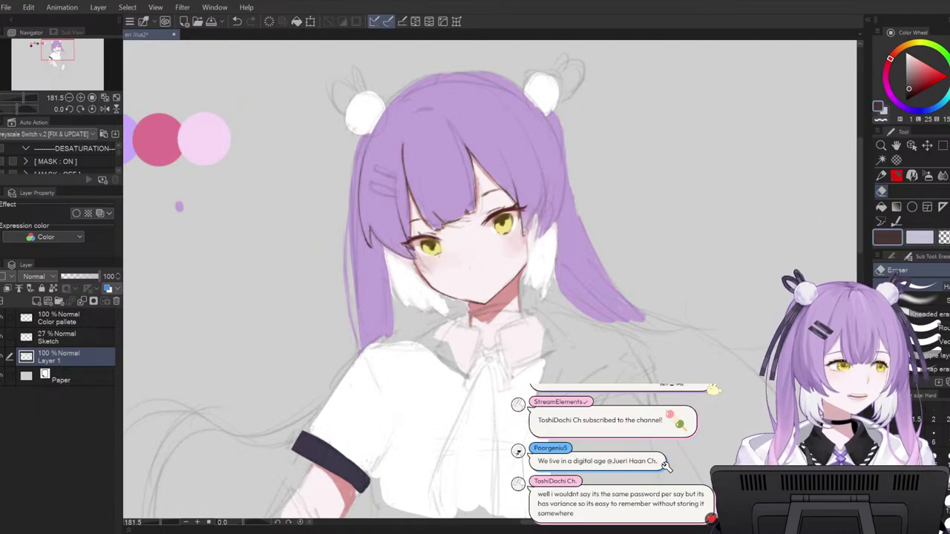
left_click(523, 202, "alt")
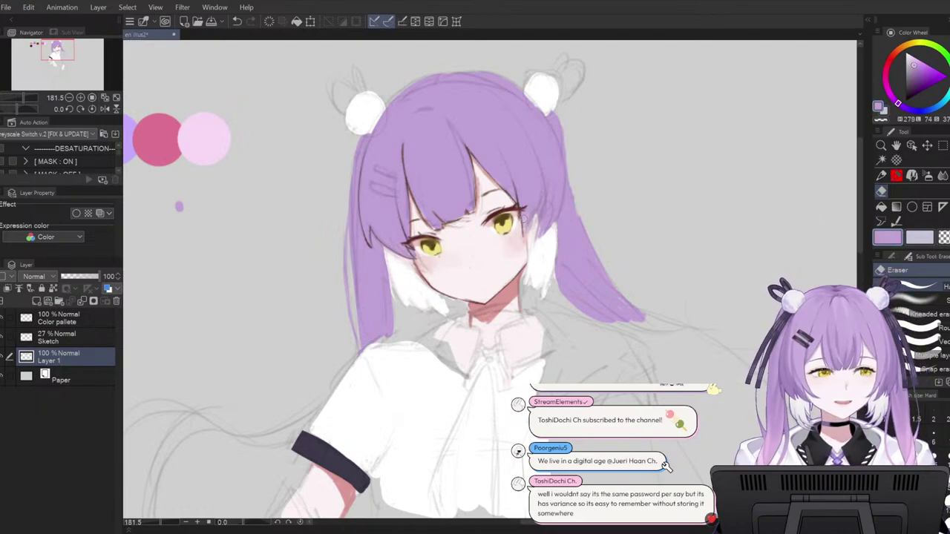
left_click(912, 176)
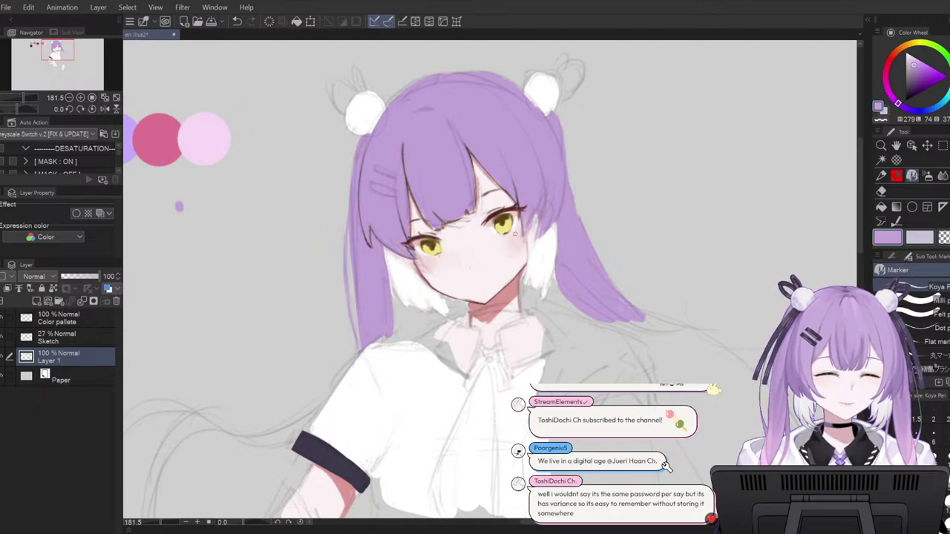
- Sample the eyelash brown, darken it, and draw the pointed hair tip beside the right eye, redoing its edges
left_click(507, 190, "alt")
left_click(514, 202, "alt")
left_click(509, 204, "alt")
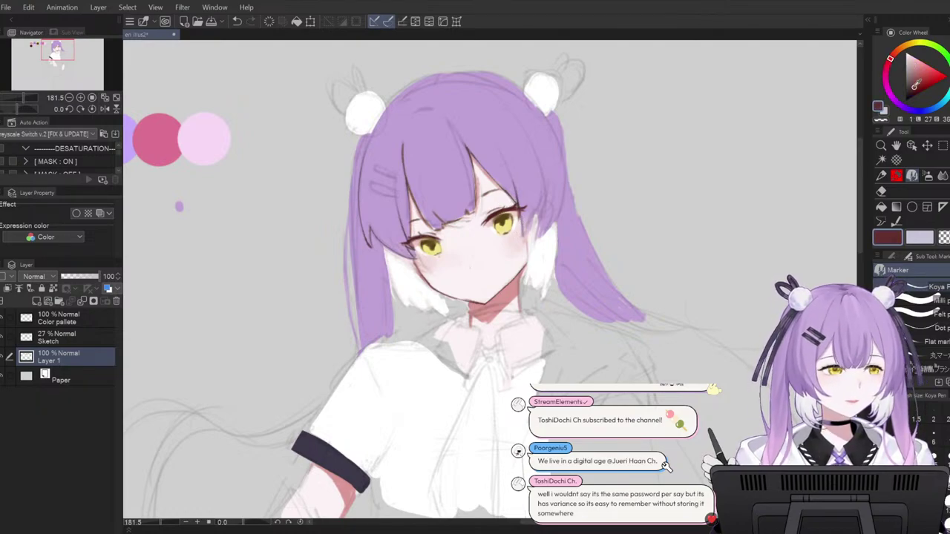
left_click(910, 90)
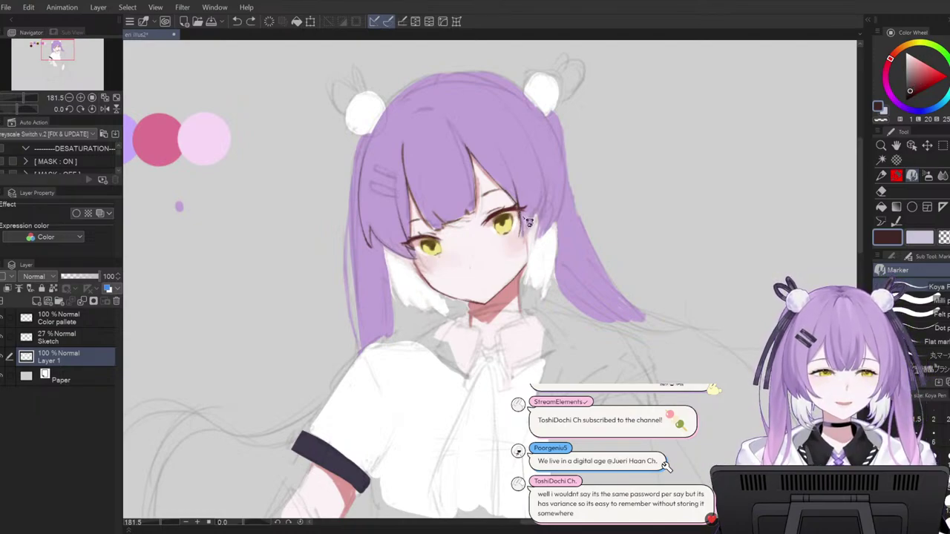
left_click_drag(523, 212, 519, 239)
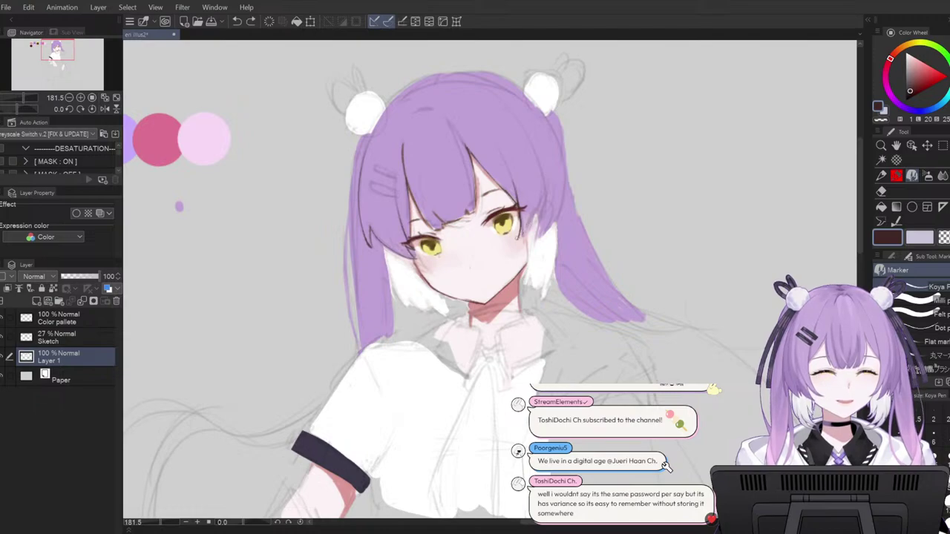
key("ctrl+z")
left_click_drag(521, 237, 534, 214)
key("ctrl+z")
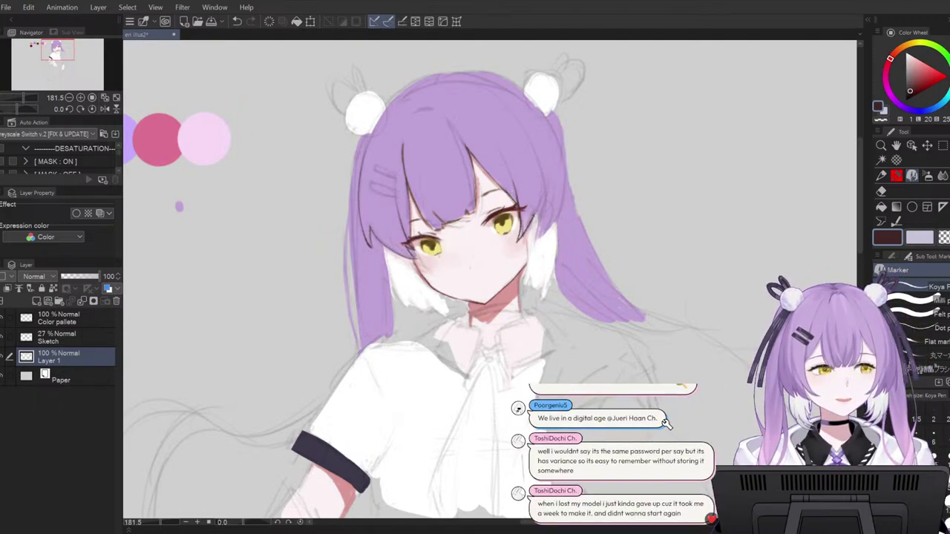
left_click_drag(535, 219, 530, 232)
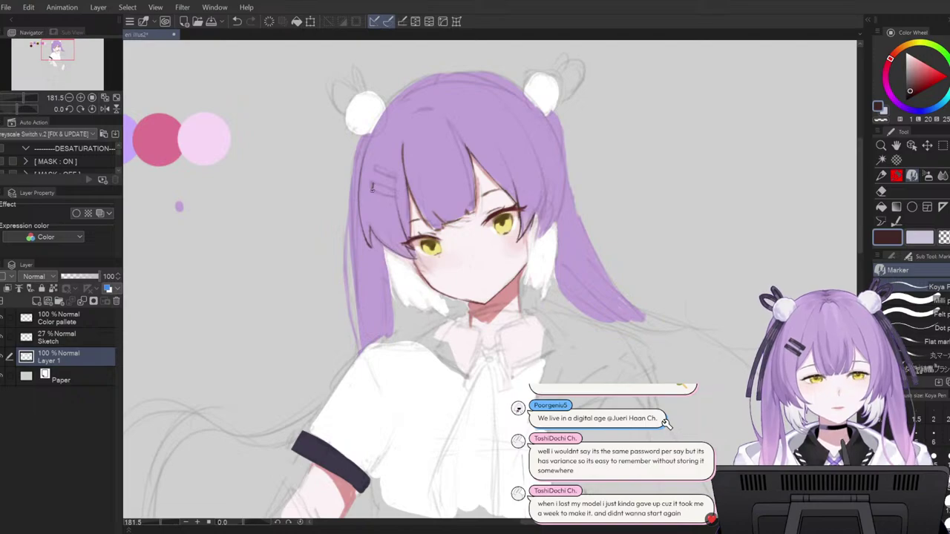
- Outline the two sketched hair clips on the left fringe in dark brown, undoing the unwanted strokes
mouse_move(371, 195)
left_mouse_down()
mouse_move(395, 197)
mouse_move(395, 189)
left_mouse_up()
key("ctrl+z")
key("ctrl+z")
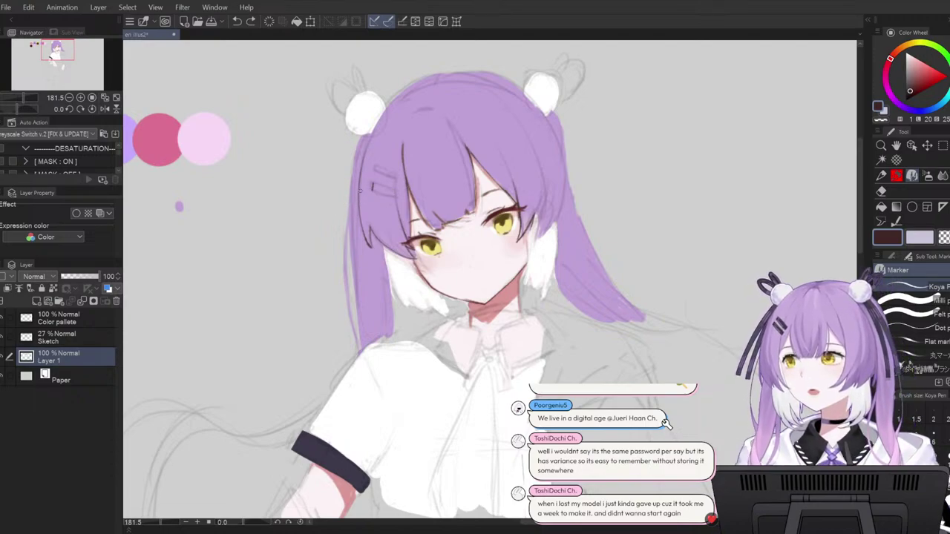
left_click_drag(372, 191, 397, 199)
key("ctrl+z")
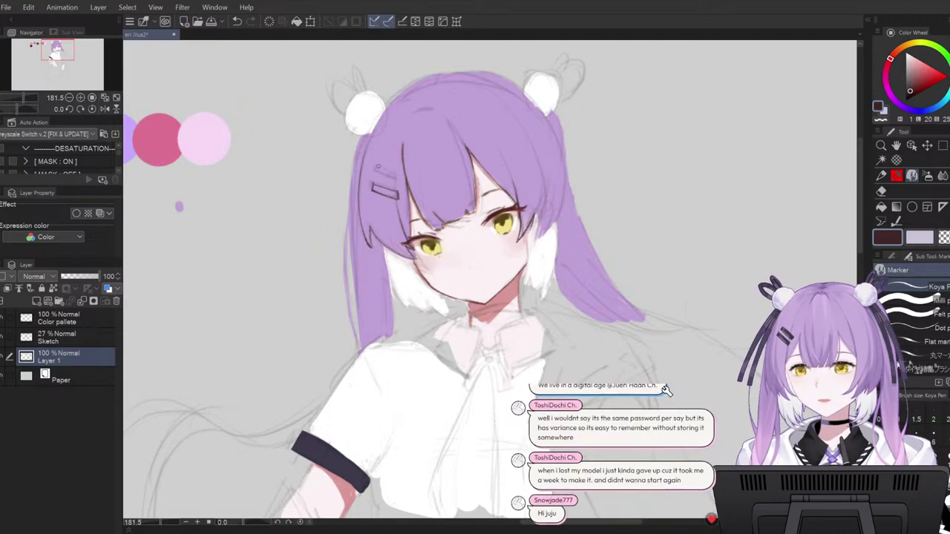
left_click_drag(380, 175, 396, 178)
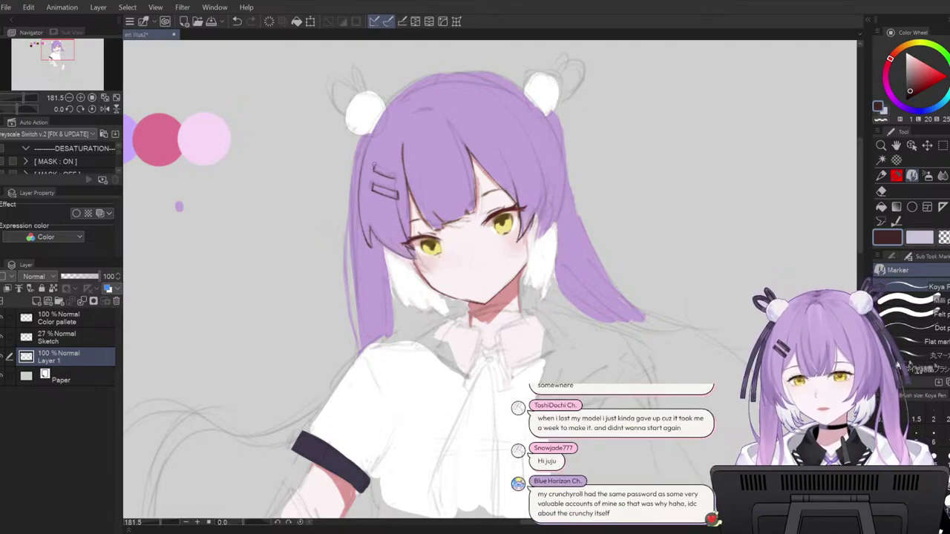
- Close the upper hair clip's outline and fill both clips with solid dark brown
left_click_drag(375, 165, 396, 180)
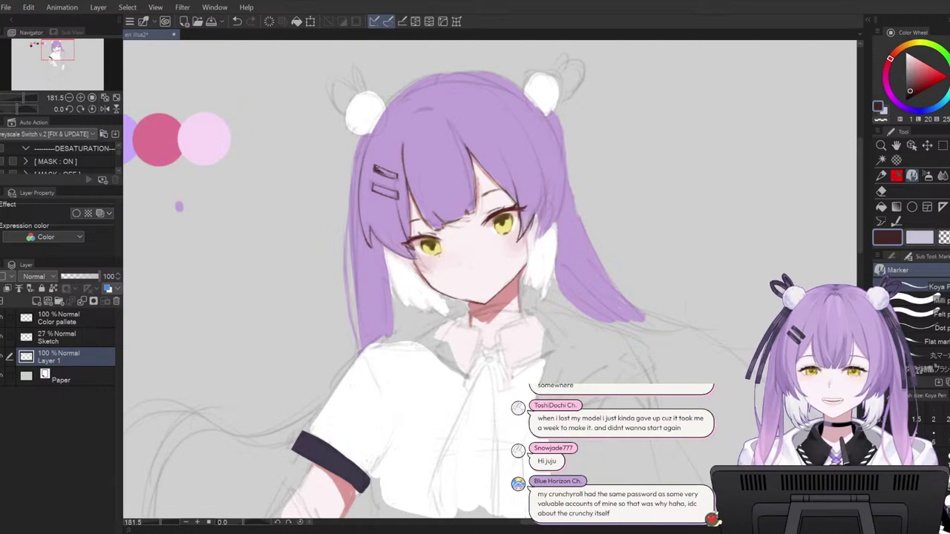
left_click_drag(378, 170, 398, 178)
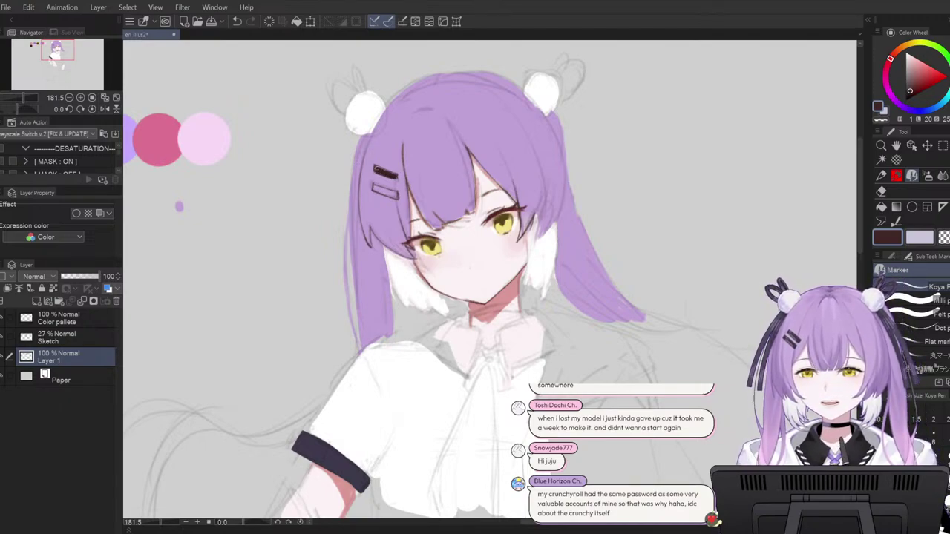
left_click_drag(376, 187, 398, 196)
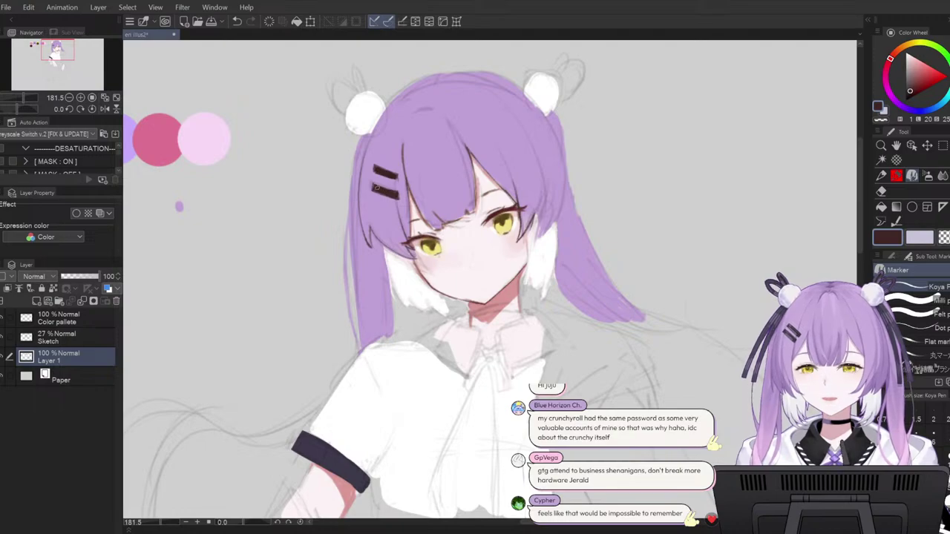
- Sample the hair purple and trim the edges of the dark hair clips along the gap between them
left_click(380, 182, "alt")
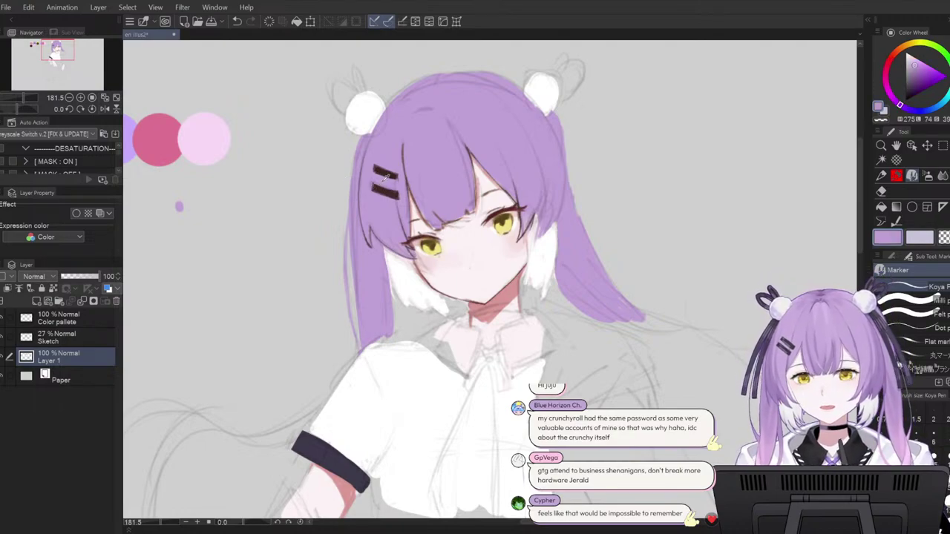
left_click_drag(375, 183, 394, 190)
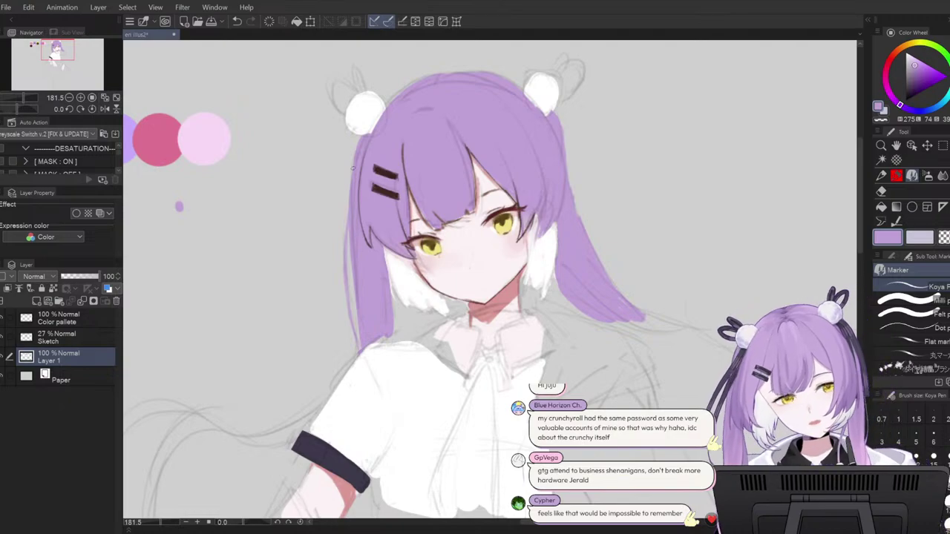
- Touch up the fringe edge and face using sampled dark red-brown, pale skin and neck-shadow colours
left_click(510, 208, "alt")
left_click(511, 207, "alt")
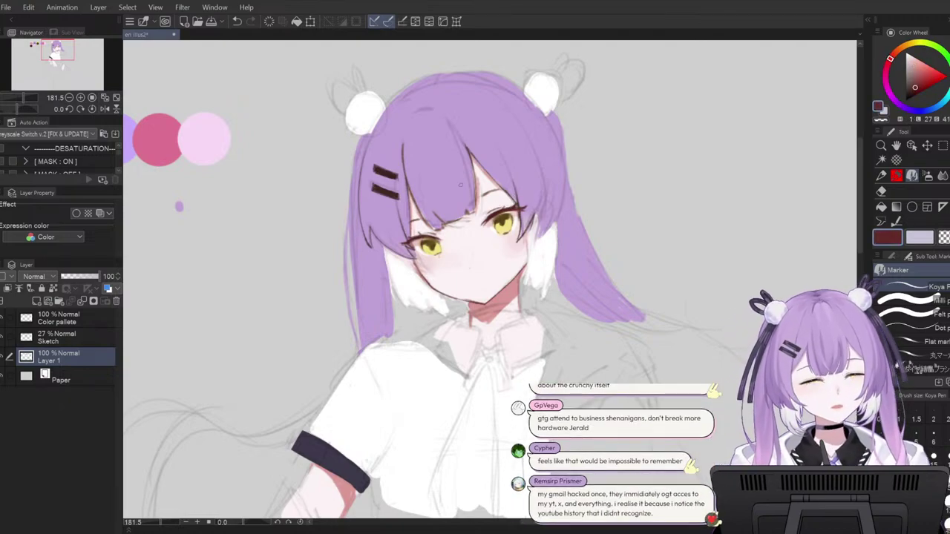
left_click(475, 234, "alt")
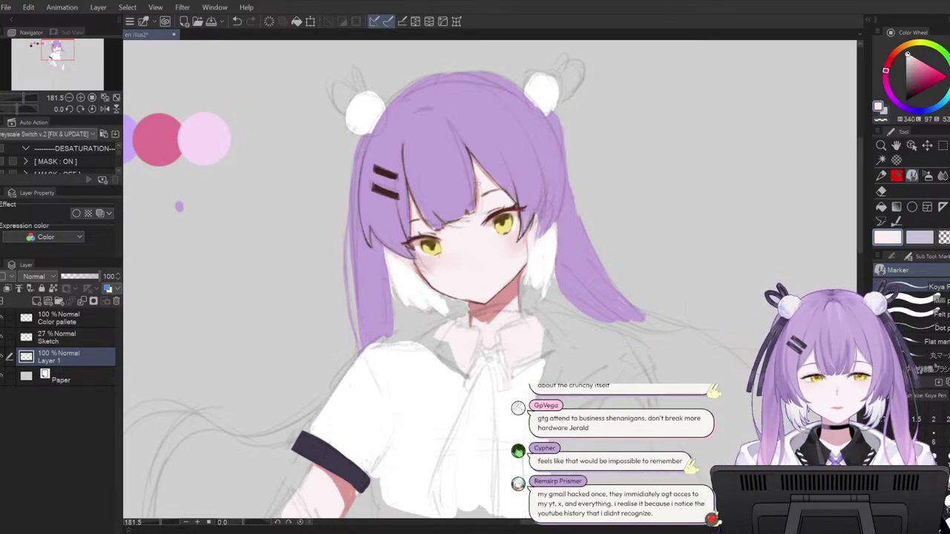
left_click(496, 307, "alt")
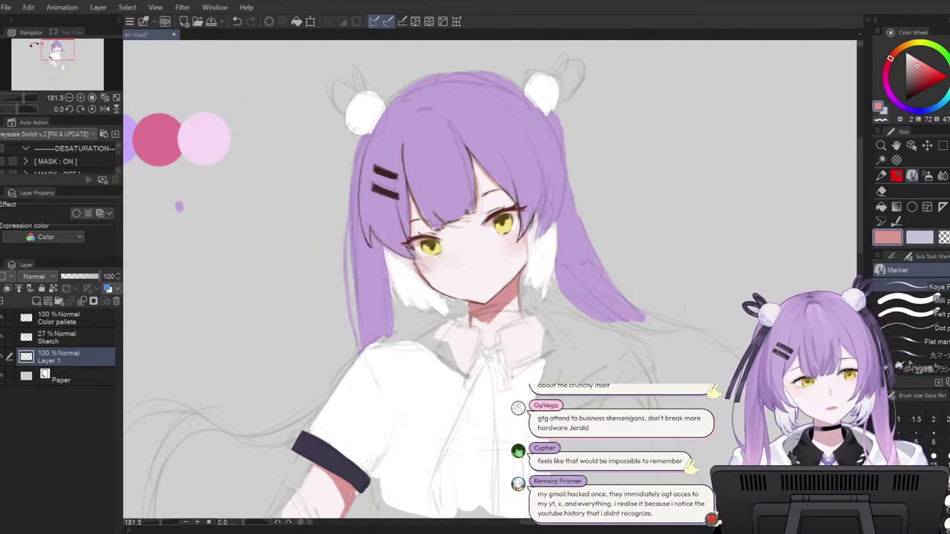
left_click(505, 259, "alt")
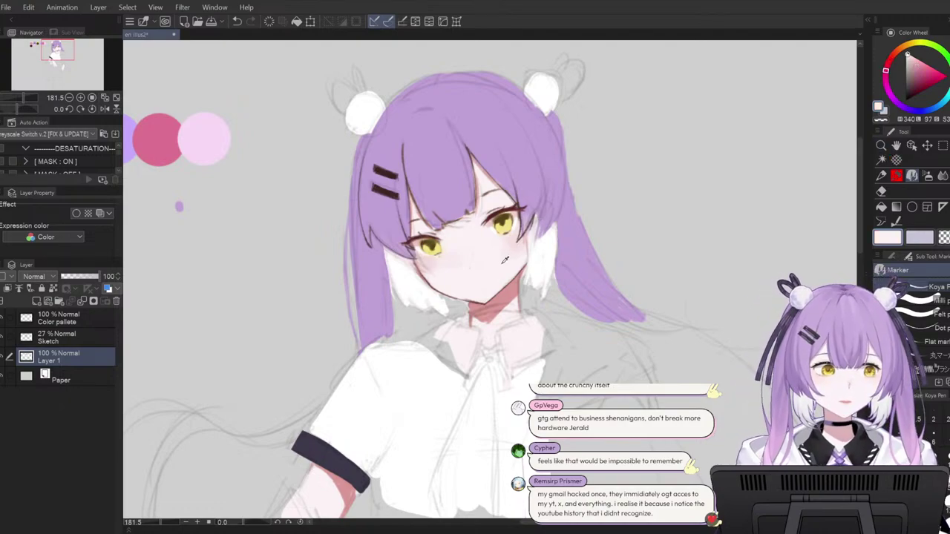
left_click(430, 259, "alt")
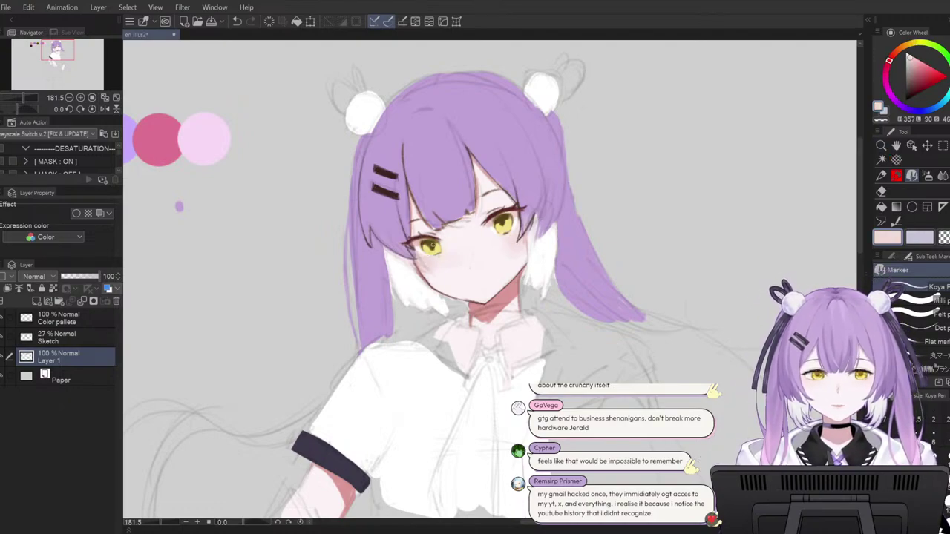
left_click(937, 300)
left_click_drag(506, 246, 519, 247)
key("ctrl+z")
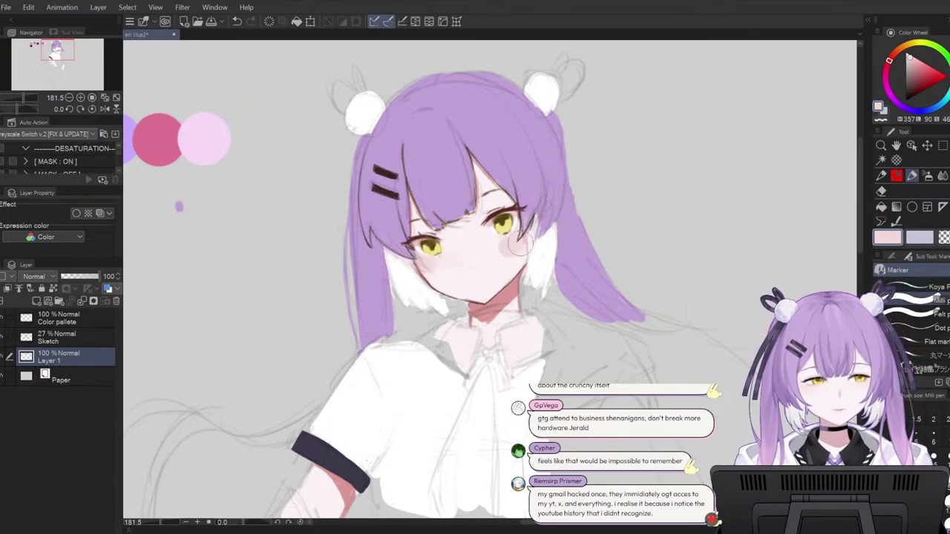
- Retouch the cheek below the eye on the hair-clip side with the round marker, and the hair with sampled purple
left_click(935, 341)
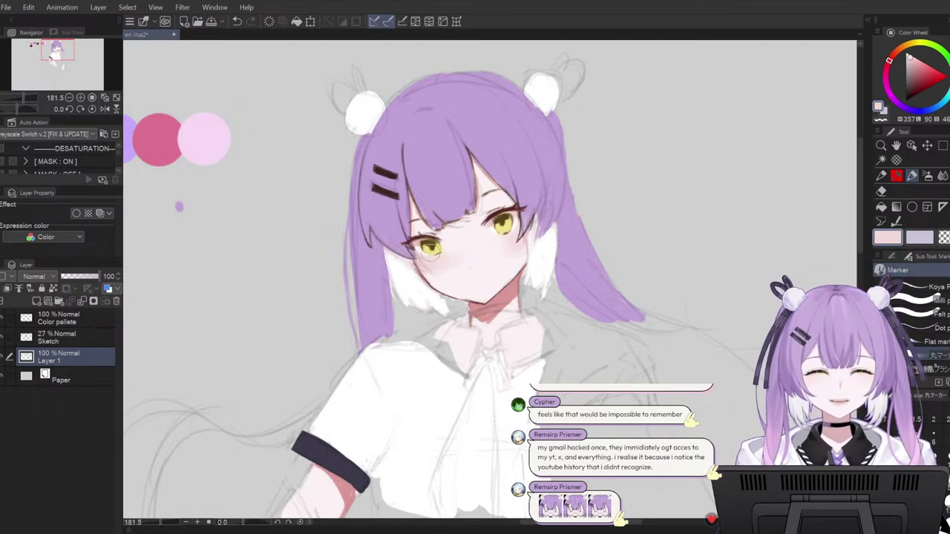
left_click(382, 224, "alt")
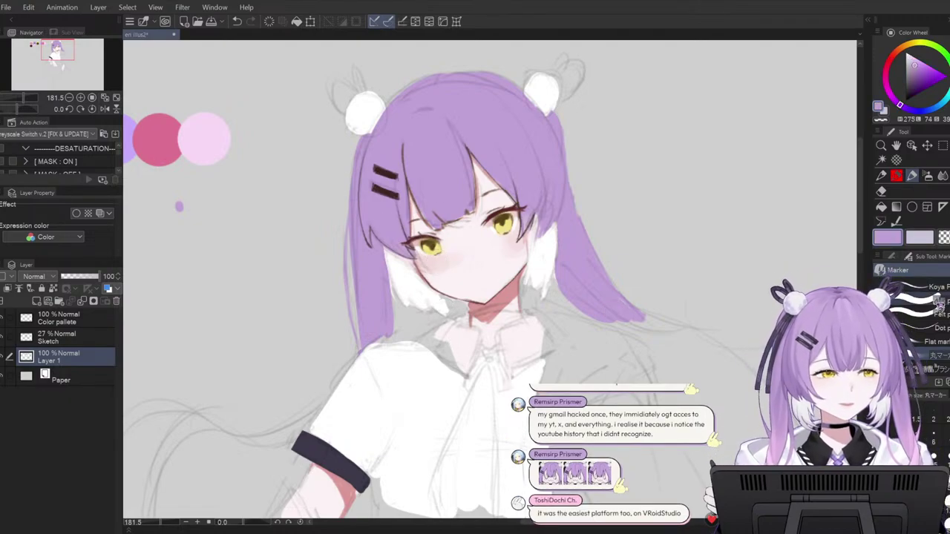
left_click(943, 288)
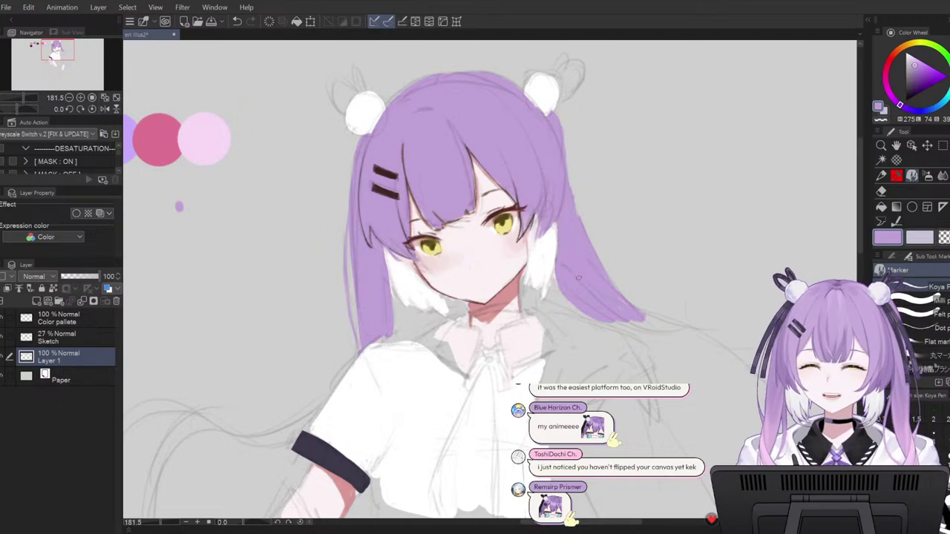
- Draw a tiny nose mark and a small smiling mouth in dark red-brown sampled from the eyelashes
left_click(521, 208, "alt")
left_click(518, 206, "alt")
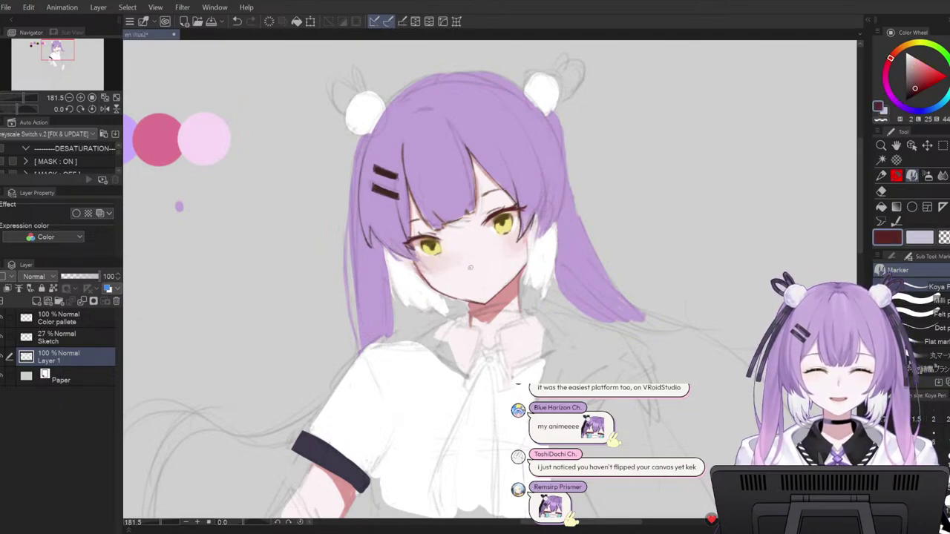
mouse_move(470, 267)
left_mouse_down()
mouse_move(475, 275)
mouse_move(472, 264)
left_mouse_up()
key("ctrl+z")
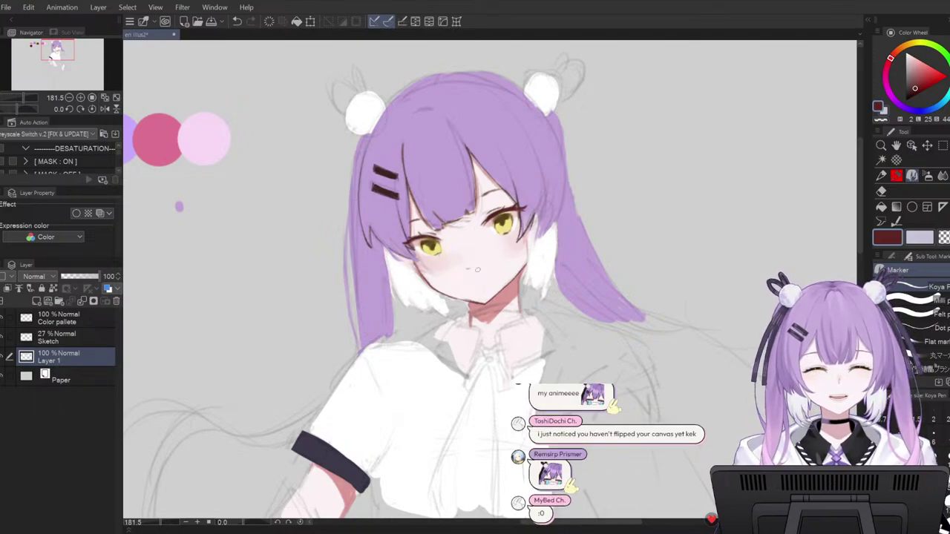
left_click_drag(466, 281, 478, 283)
key("ctrl+z")
key("ctrl+z")
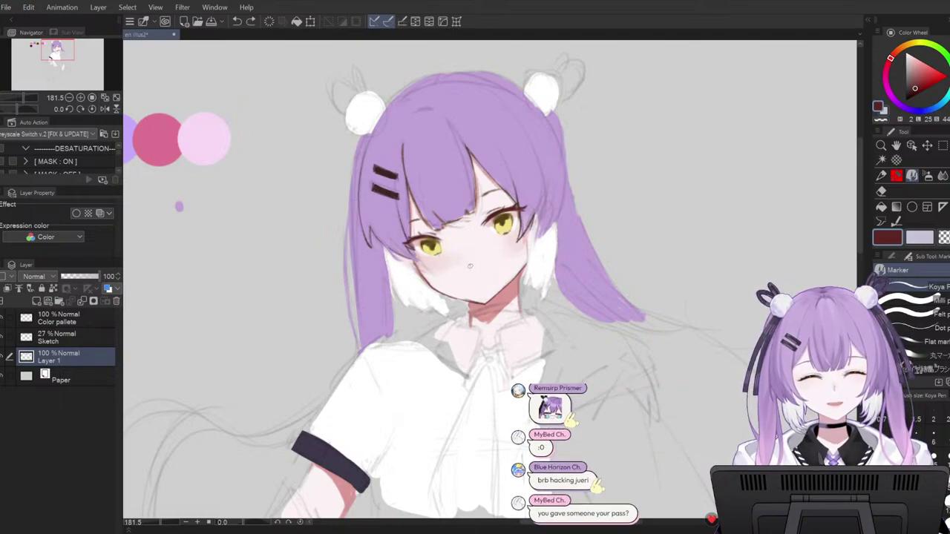
mouse_move(470, 264)
left_mouse_down()
mouse_move(478, 282)
mouse_move(487, 277)
left_mouse_up()
key("ctrl+z")
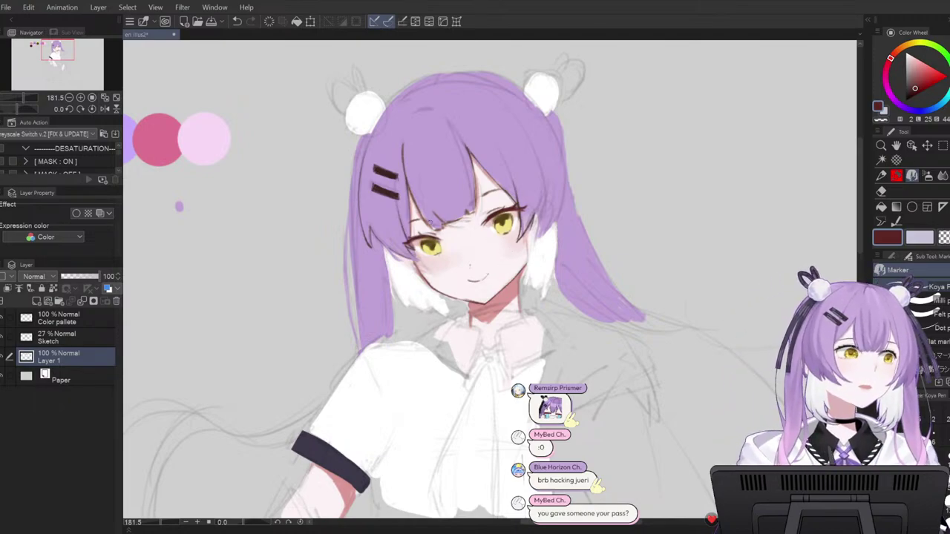
- Refine the hair and eyelash edges with the sampled hair purple and the lash brown
left_click(435, 138, "alt")
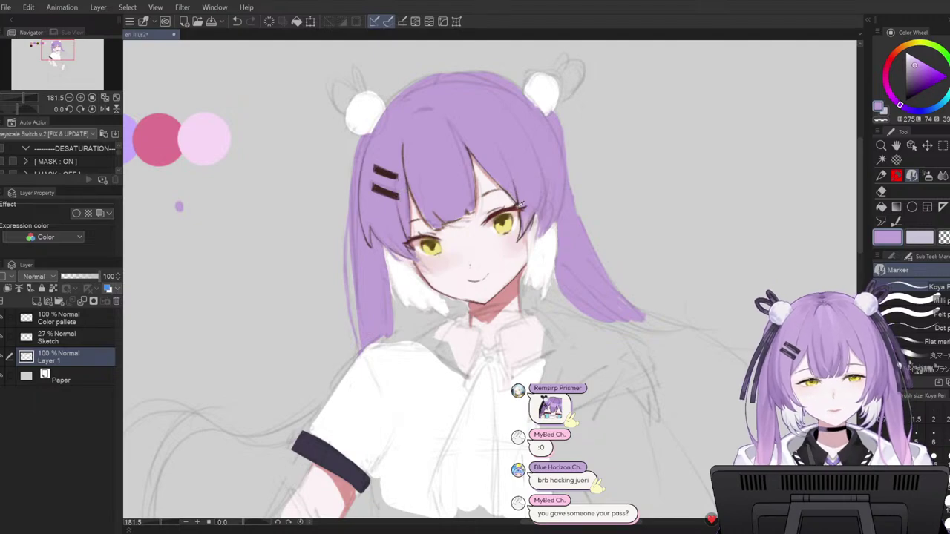
left_click(511, 205, "alt")
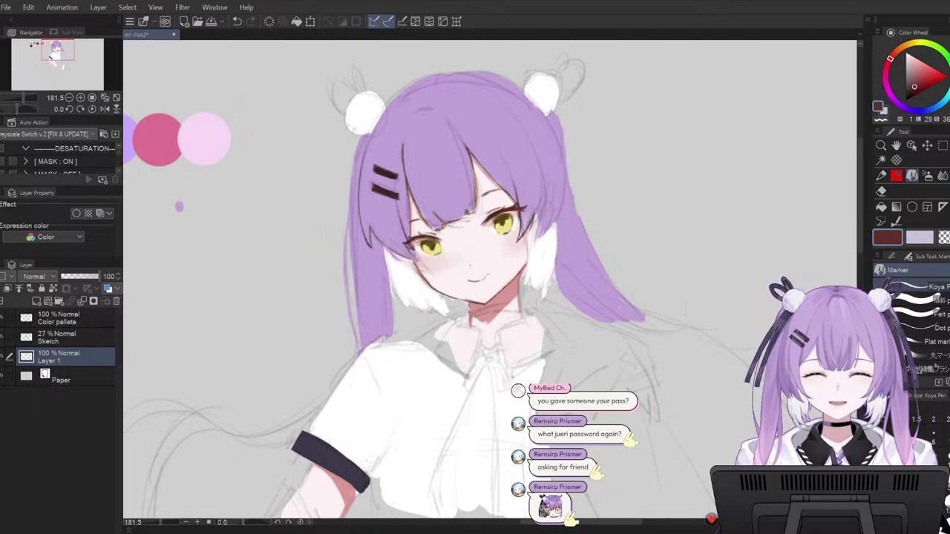
left_click(422, 237, "alt")
left_click(420, 234, "alt")
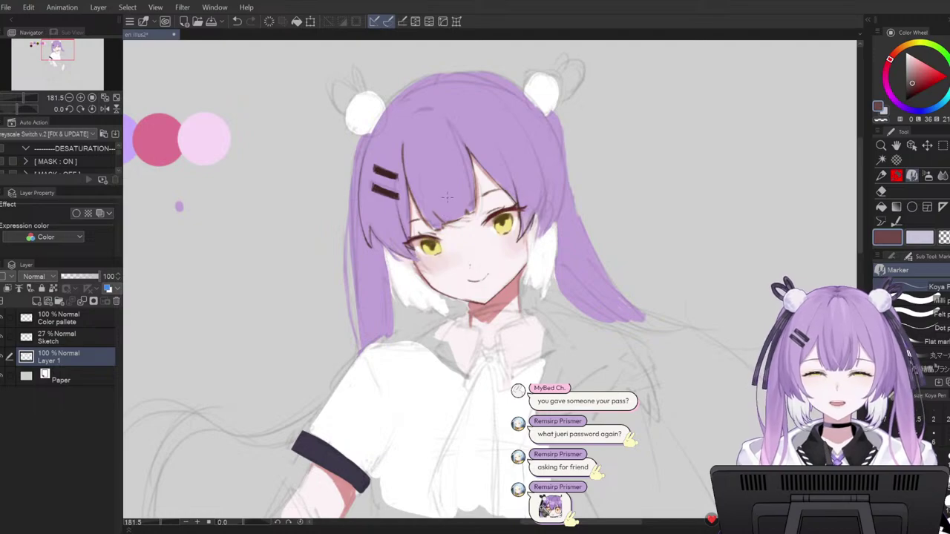
- Dot a small pure white highlight into the upper iris of the eye on the hair-clip side
left_click_drag(913, 81, 907, 53)
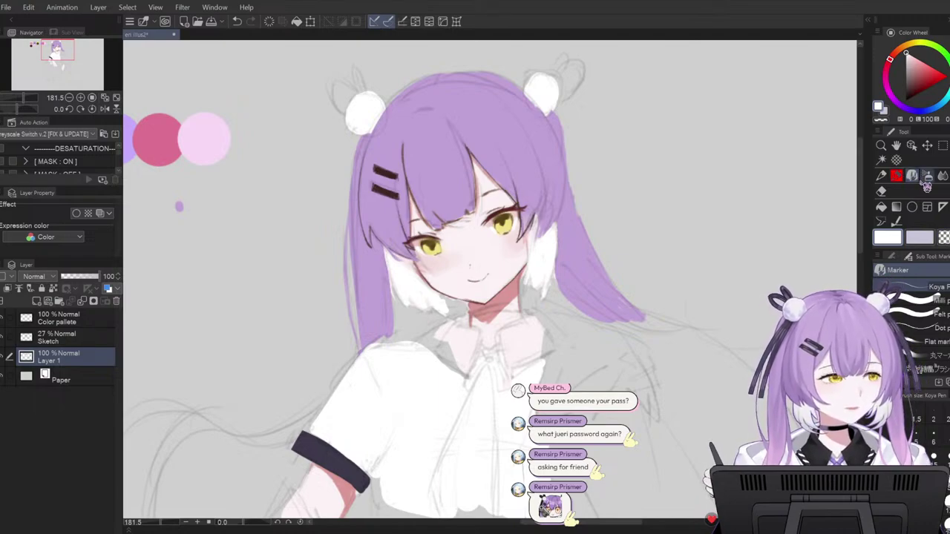
left_click(503, 221, "alt")
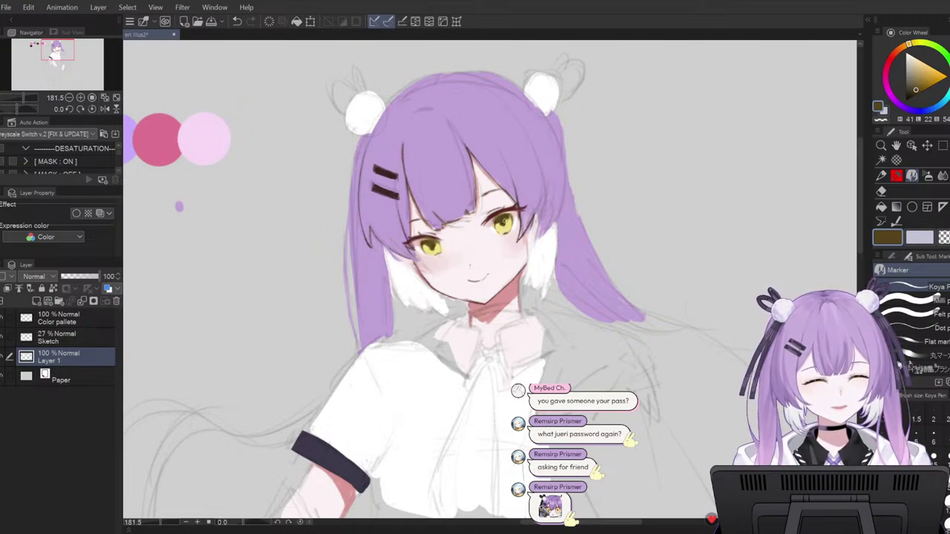
left_click_drag(914, 69, 897, 40)
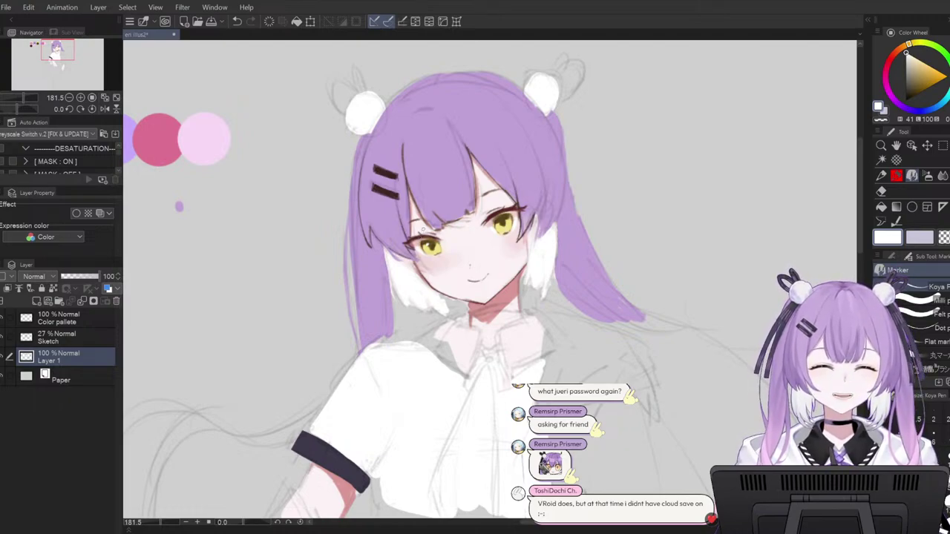
left_click_drag(431, 234, 437, 245)
key("ctrl+z")
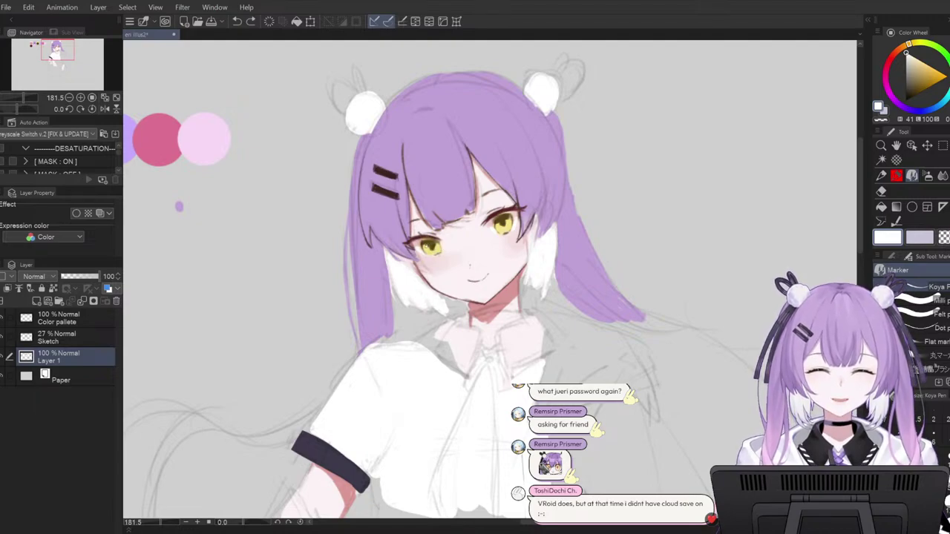
left_click(429, 243)
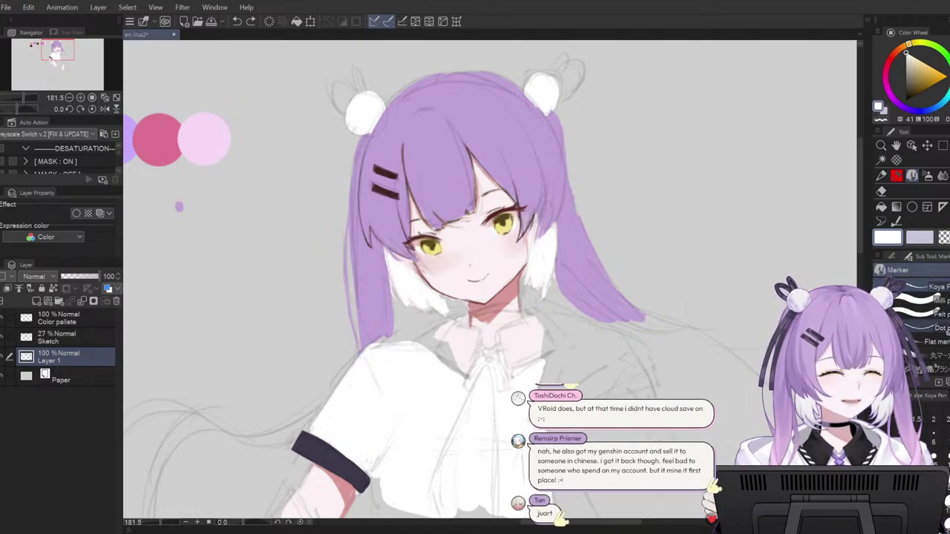
- Rework the iris on the hair-clip side with the Flat marker in sampled dark gold, yellow and dark red-brown
left_click(937, 341)
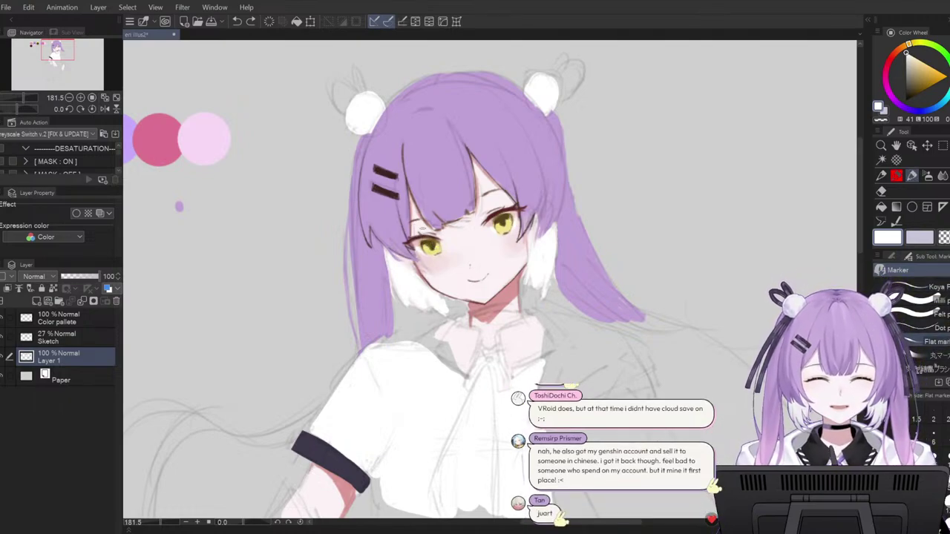
left_click(432, 234, "alt")
left_click(433, 237, "alt")
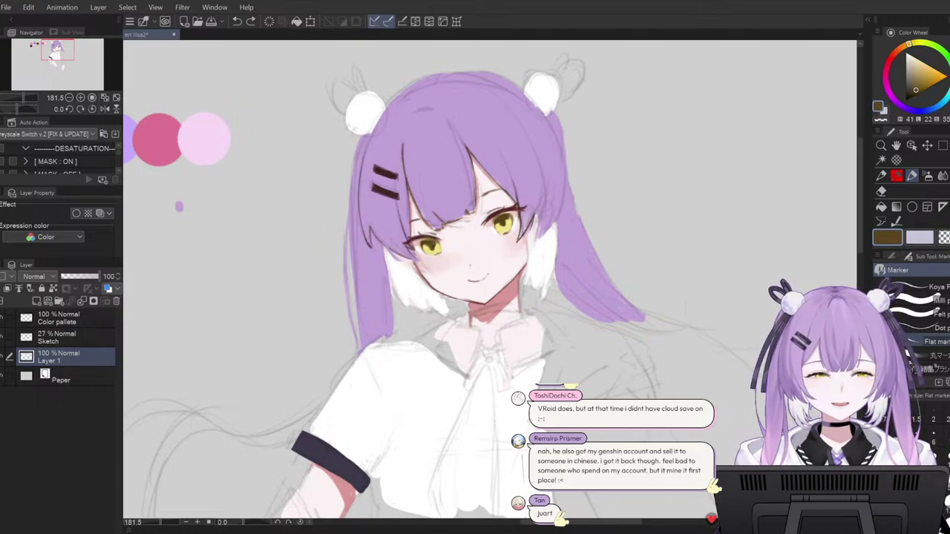
left_click(429, 245, "alt")
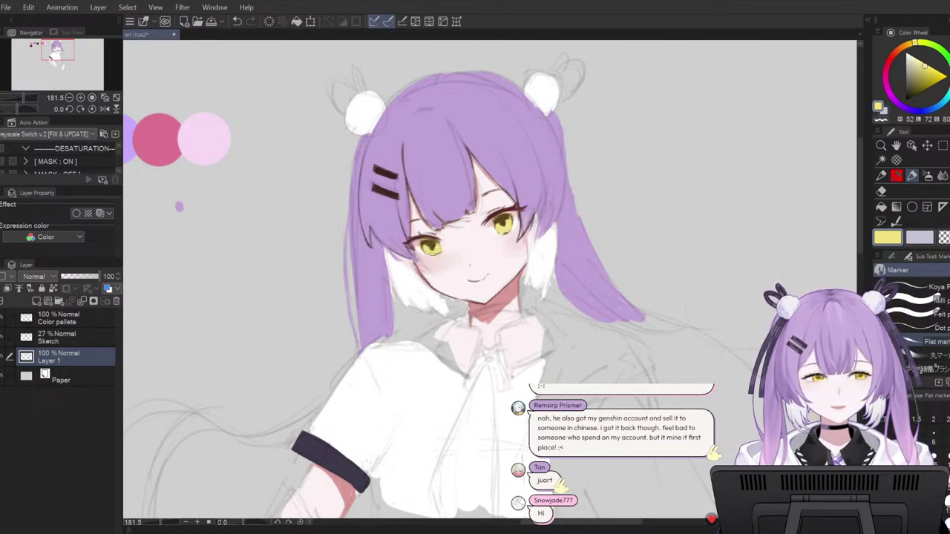
left_click(442, 230, "alt")
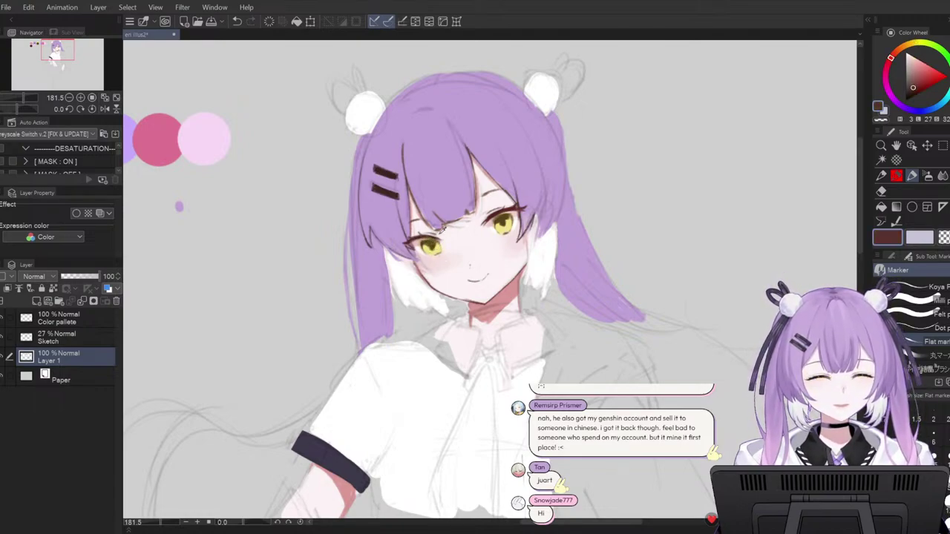
- Add a fresh pure white highlight to the reworked iris with the Koya Pen and Milli pen
left_click_drag(922, 67, 907, 41)
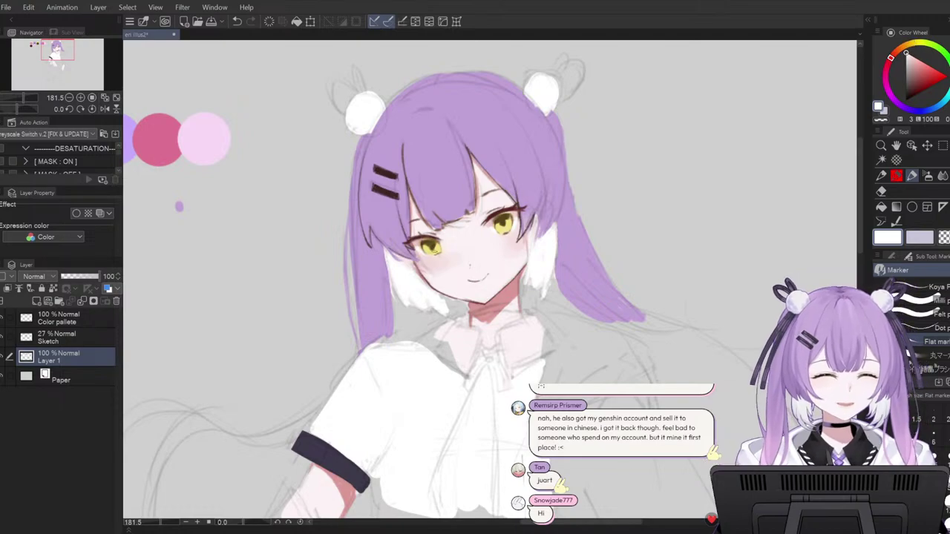
left_click(924, 288)
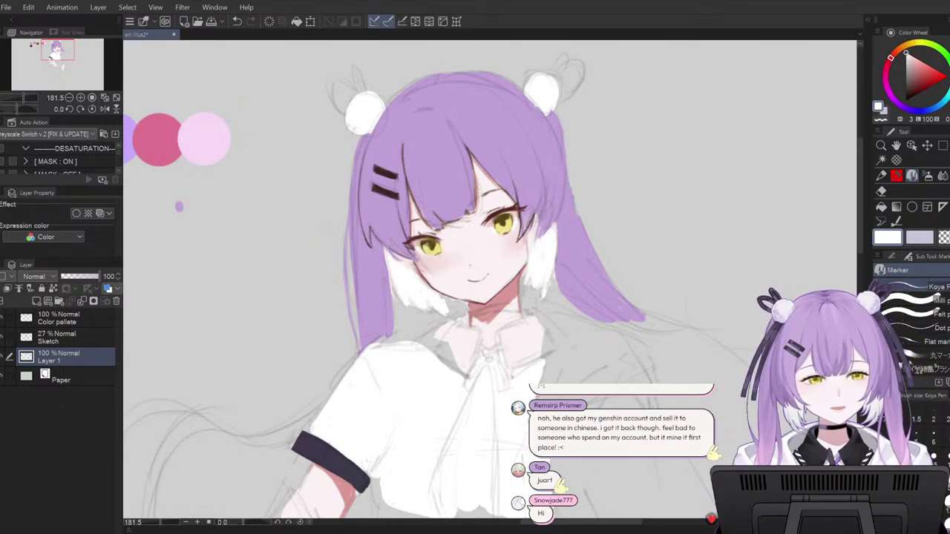
left_click(428, 243)
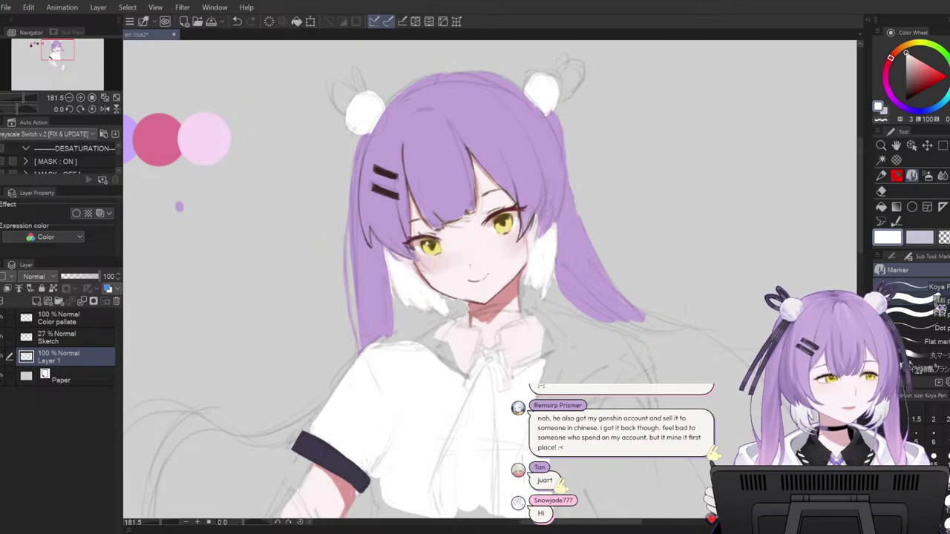
left_click(937, 299)
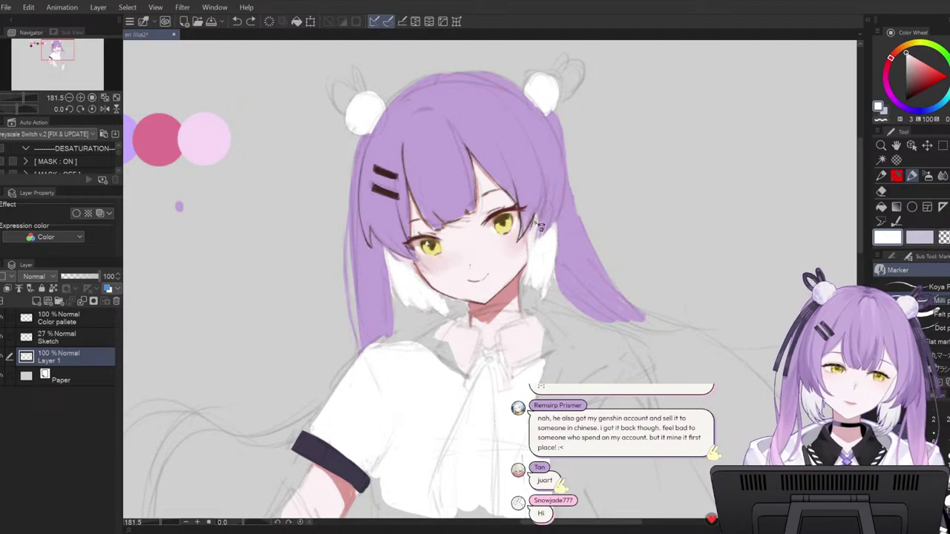
key("comma")
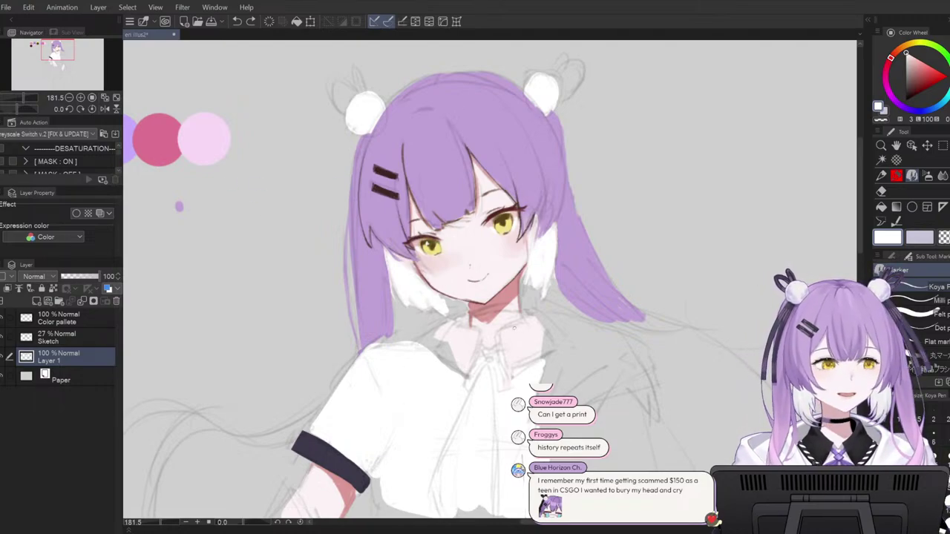
- Retouch the irises and upper lash with the Flat marker in the sampled yellow and dark red-brown
left_click(562, 292)
left_click_drag(549, 299, 600, 357)
scroll(567, 314, "up", 1)
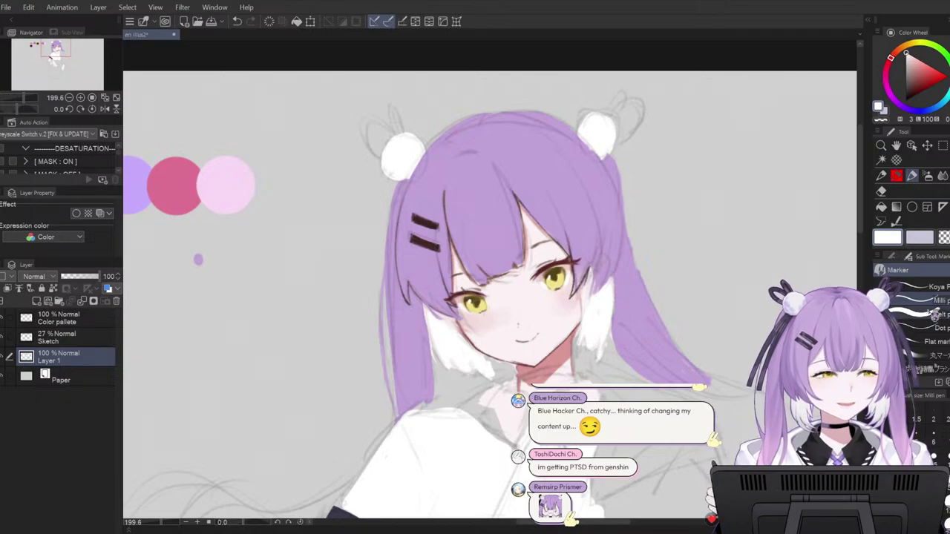
left_click(934, 342)
left_click(476, 304, "alt")
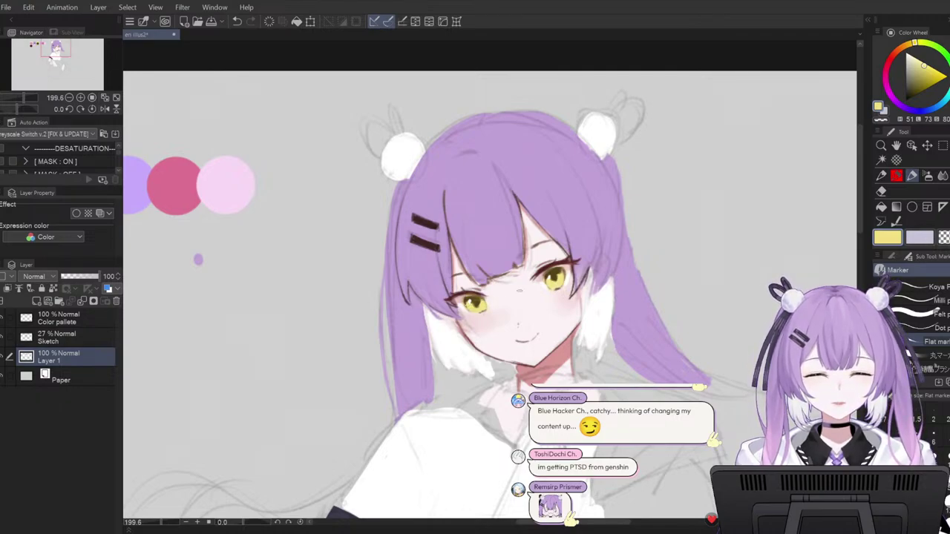
left_click(564, 274, "alt")
left_click(567, 259, "alt")
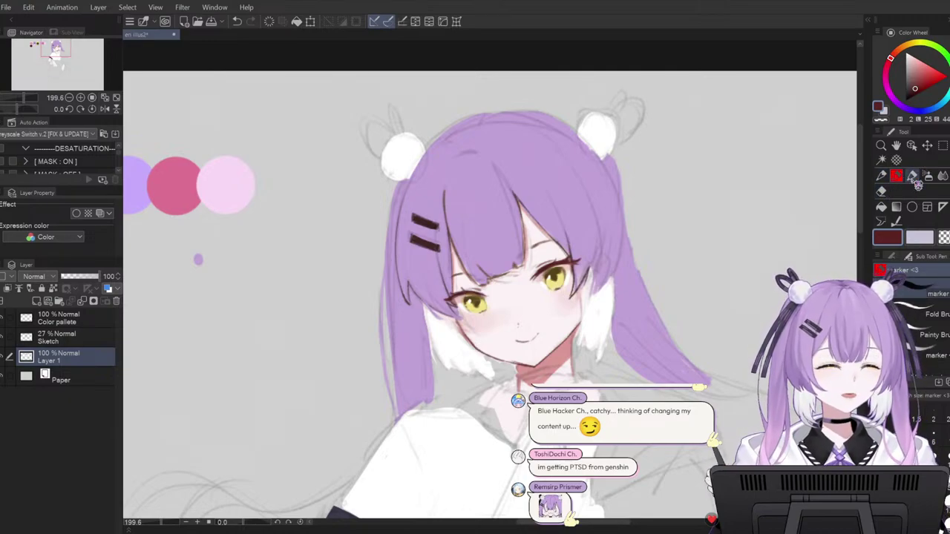
- Refine the iris edges and eye whites with the Koya Pen in sampled yellow, cream and near-white, undoing the last stroke
left_click(937, 287)
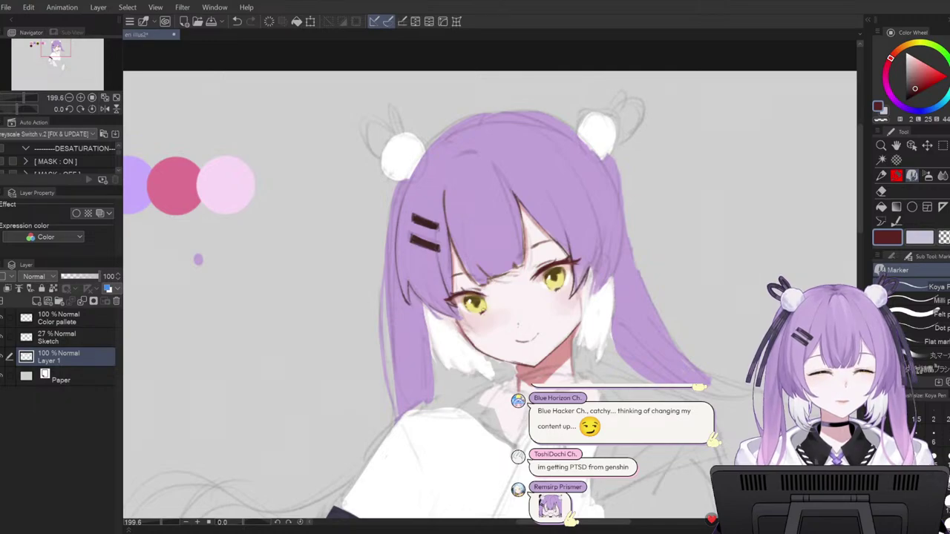
left_click(561, 281, "alt")
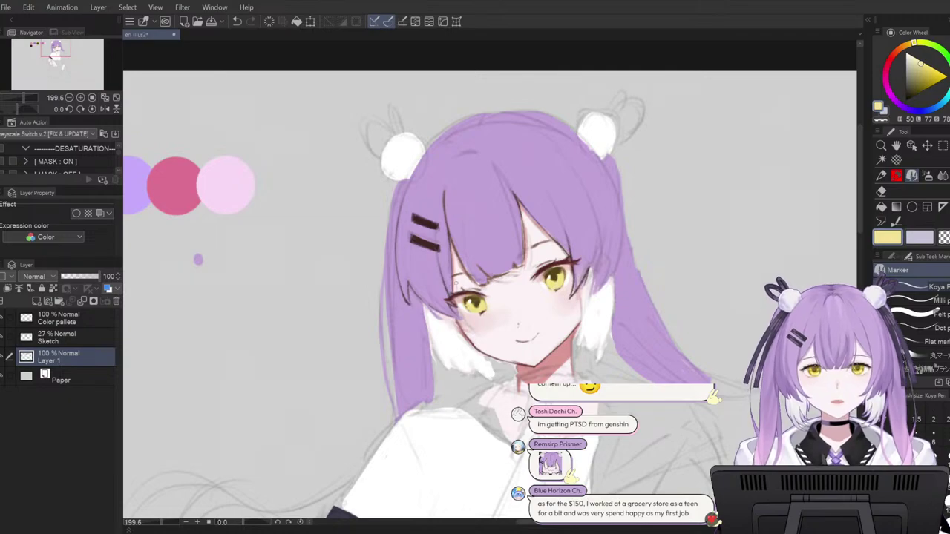
left_click(448, 292, "alt")
left_click(494, 301, "alt")
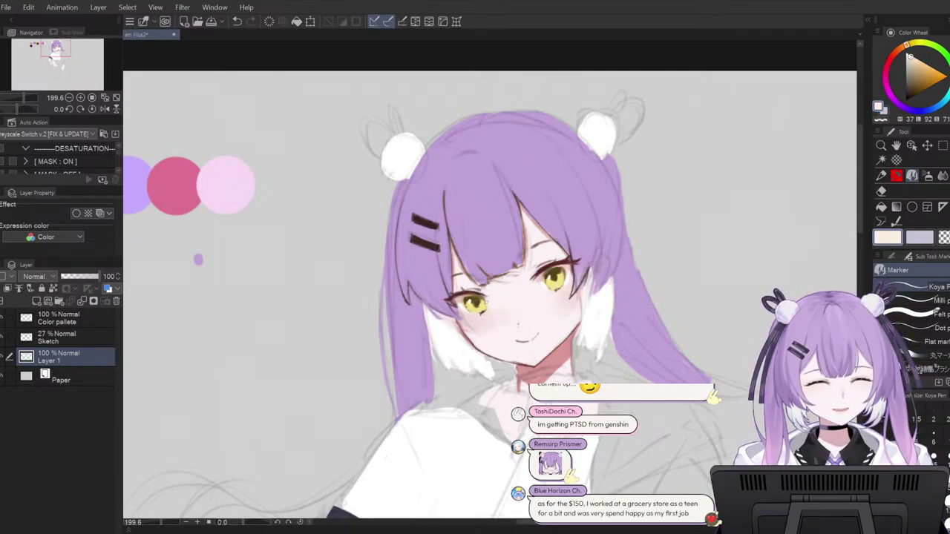
left_click(545, 282, "alt")
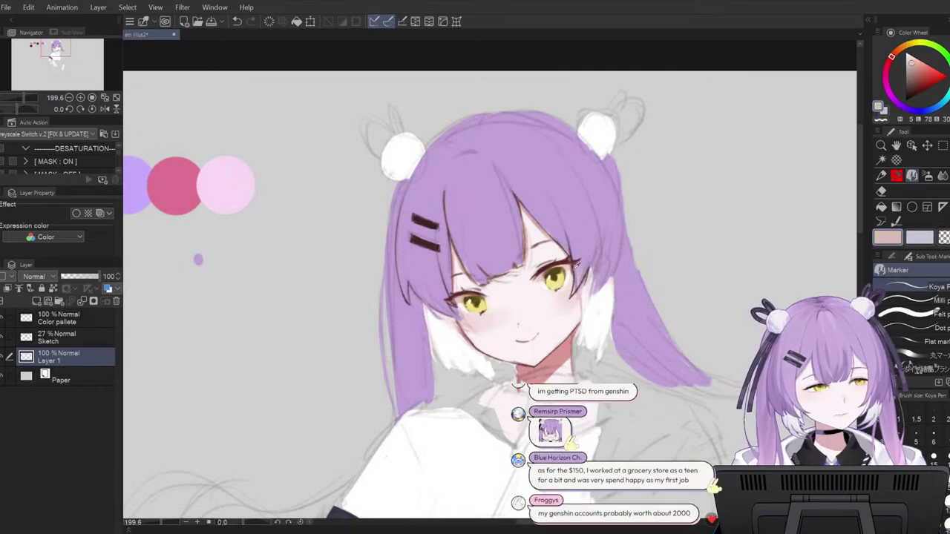
left_click(542, 284, "alt")
left_click(545, 283, "alt")
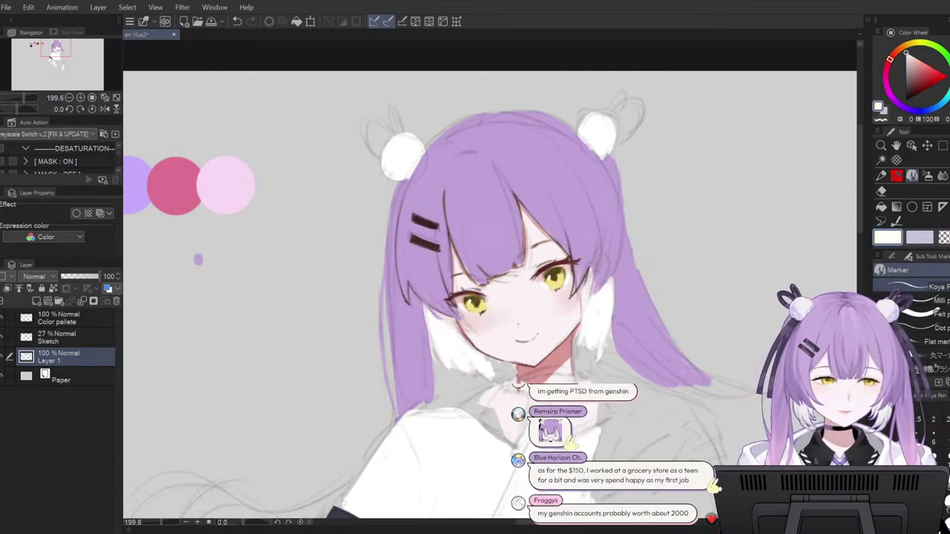
key("ctrl+z")
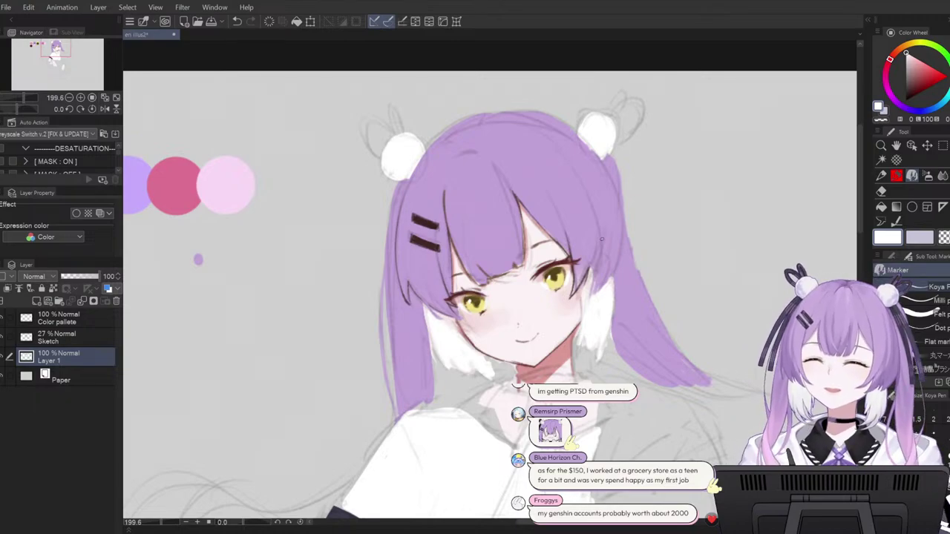
- Reshape the cheek and jaw contour on the hair-clip side with Liquify
key("j")
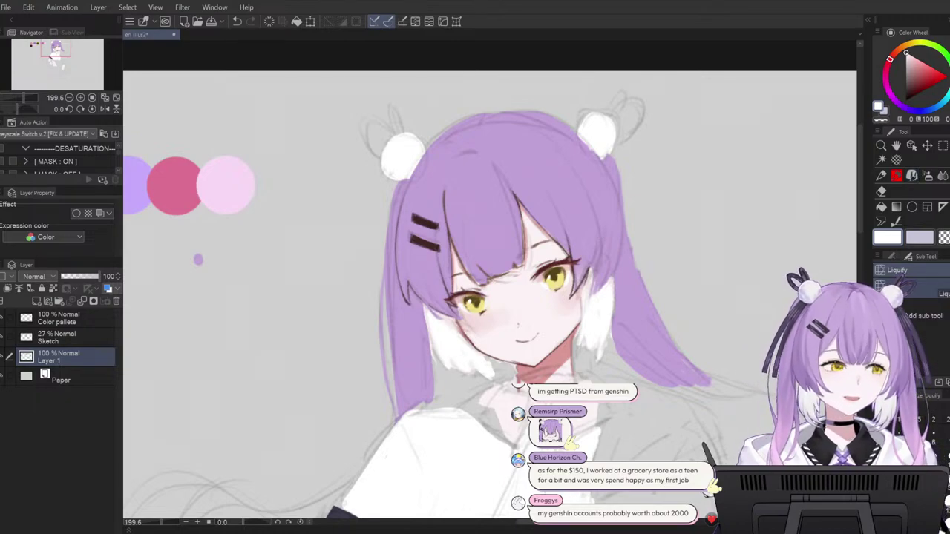
left_click_drag(468, 359, 518, 379)
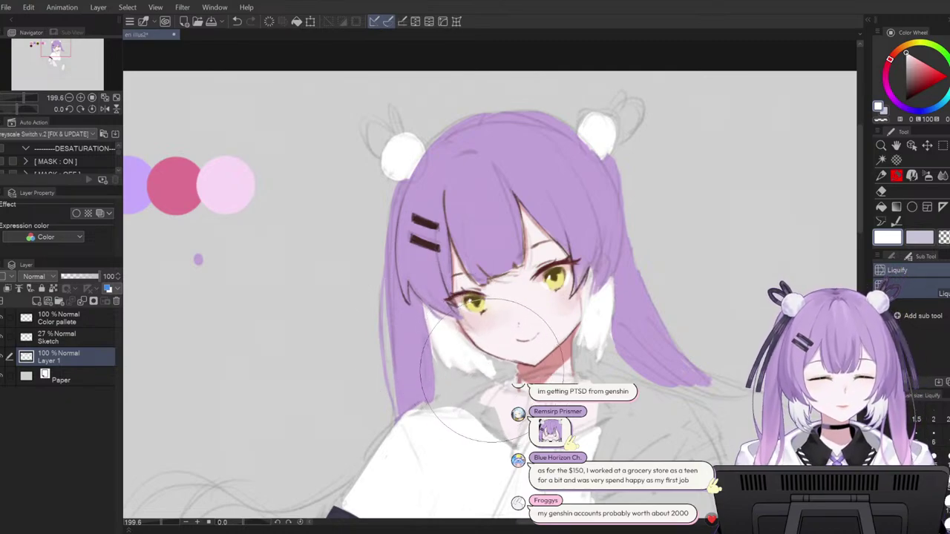
key("p")
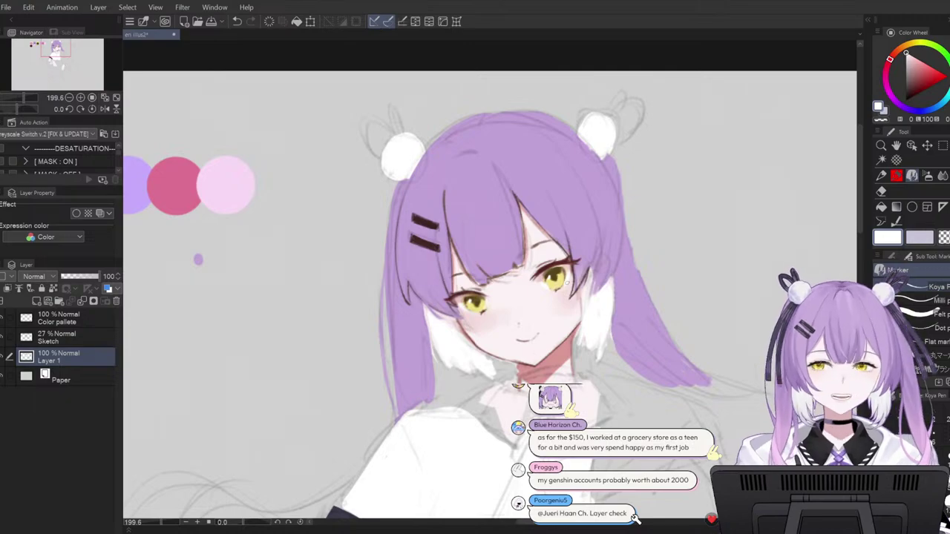
- Line the outer neck edge and jaw corner in the dark brown sampled from the hair clip, and sample the neck shadow colour
scroll(577, 269, "down", 2)
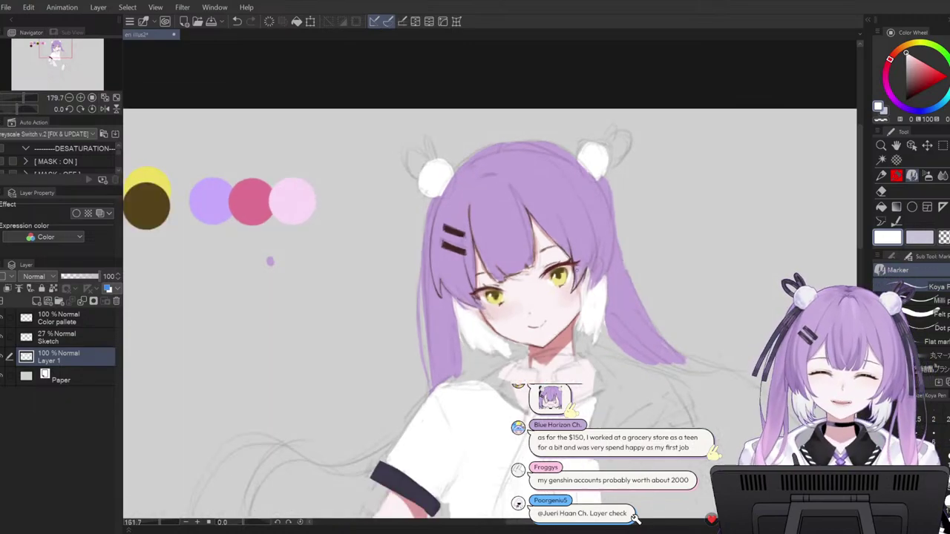
scroll(577, 269, "up", 2)
scroll(545, 272, "down", 1)
scroll(513, 274, "up", 1)
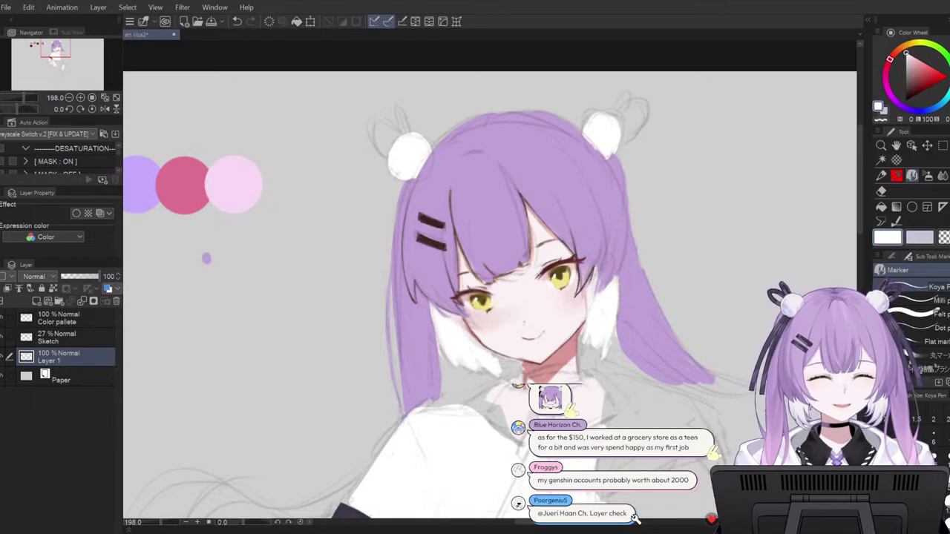
left_click(441, 222, "alt")
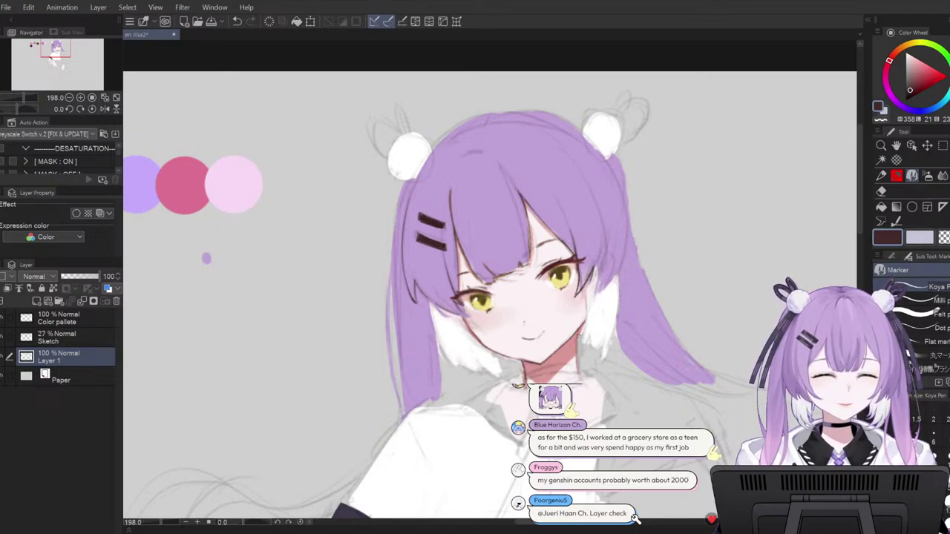
left_click_drag(578, 334, 577, 367)
key("ctrl+z")
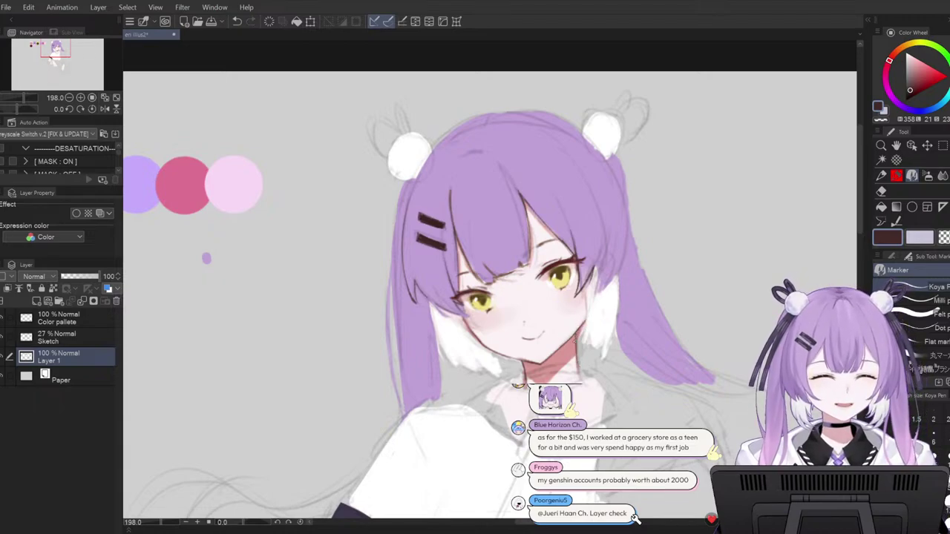
key("ctrl+z")
left_click_drag(576, 334, 580, 374)
mouse_move(576, 340)
left_mouse_down()
mouse_move(580, 373)
mouse_move(583, 326)
left_mouse_up()
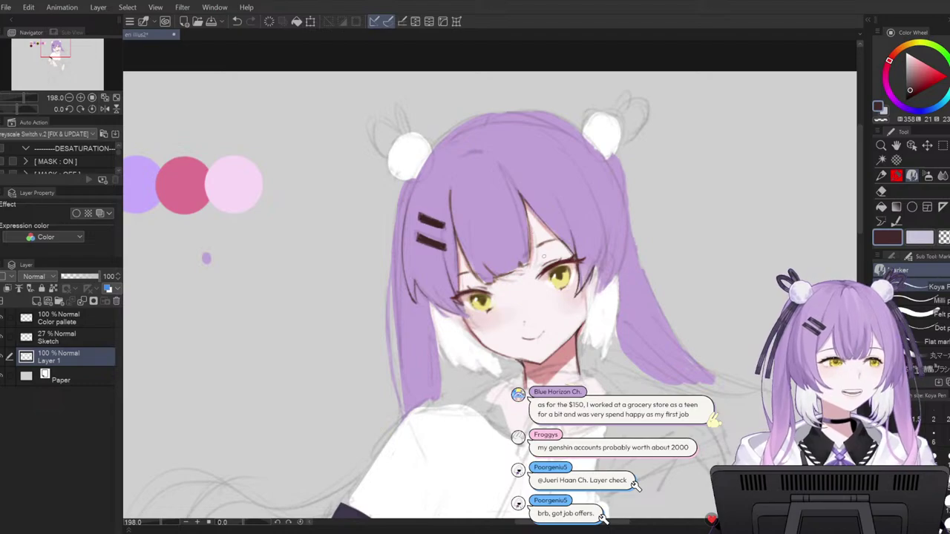
left_click(571, 348, "alt")
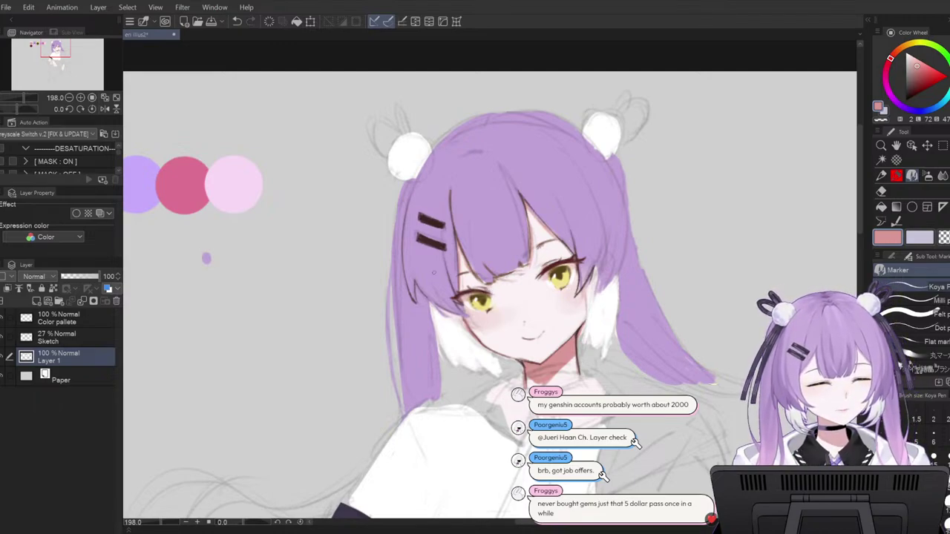
- Try a 26% opacity on the Sketch layer, return to Layer 1 and undo the opacity change
left_click(78, 340)
left_click_drag(88, 281, 71, 277)
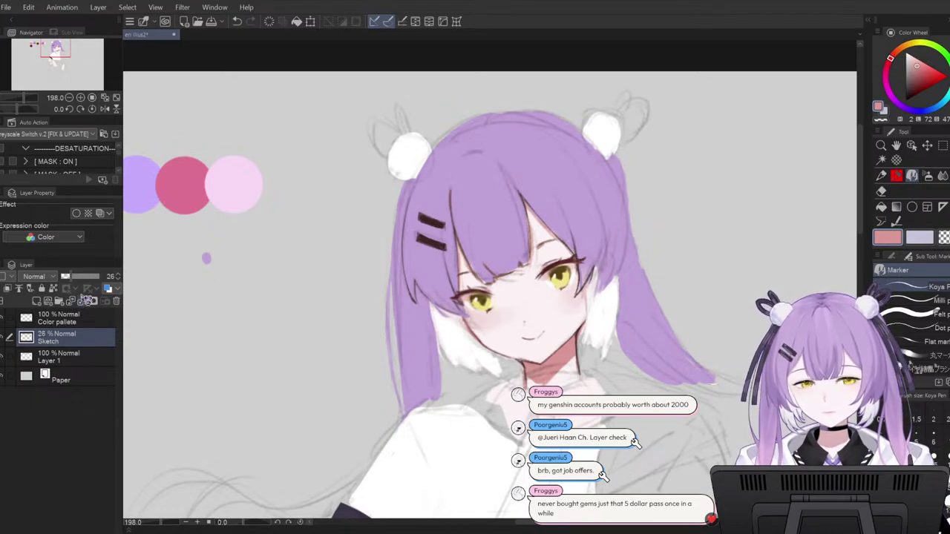
left_click(543, 313, "alt")
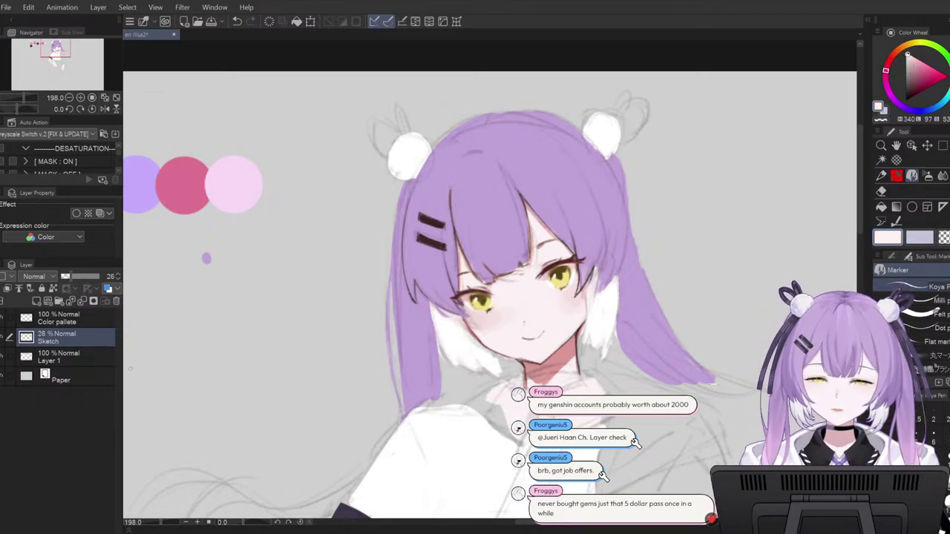
left_click(89, 360)
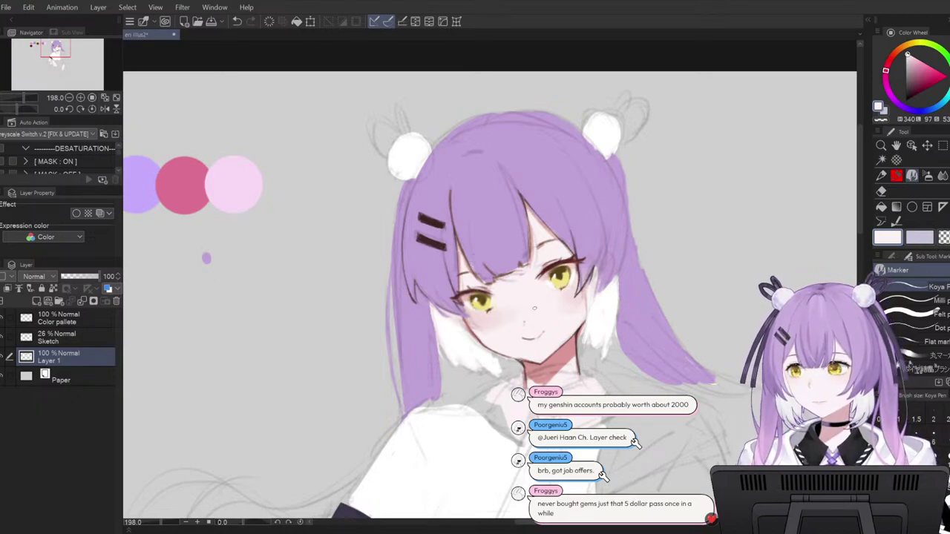
key("ctrl+z")
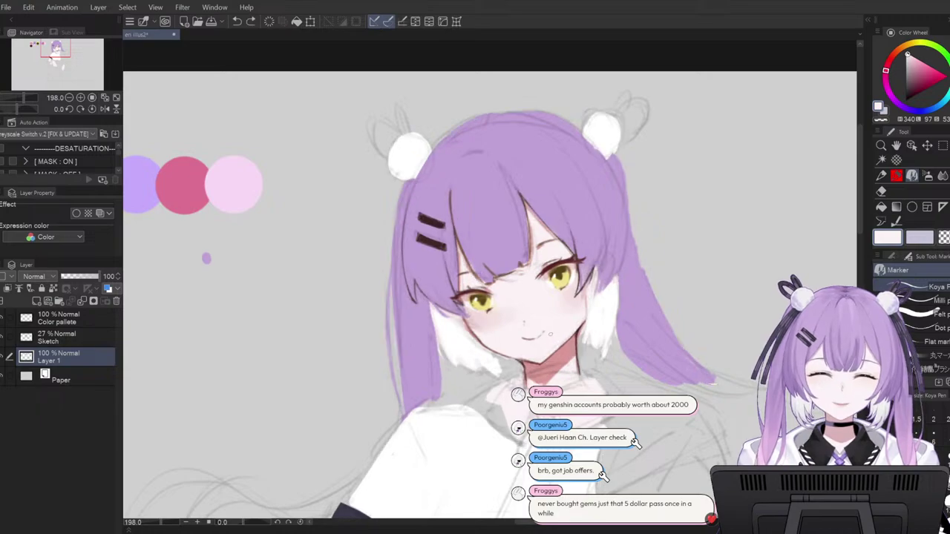
- Paint out the smile in the sampled skin tone and redraw it as a lopsided smirk in the lash's dark red-brown
left_click_drag(549, 334, 526, 335)
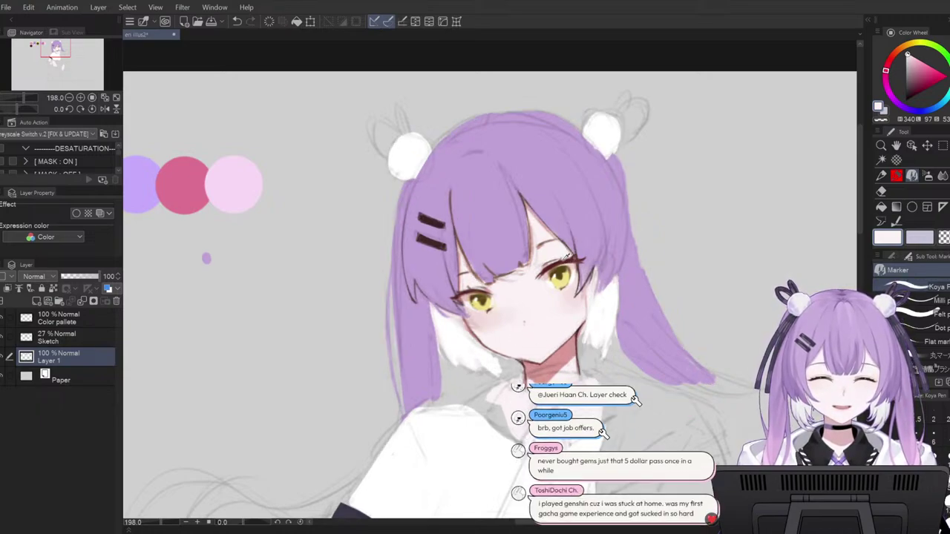
left_click(565, 258, "alt")
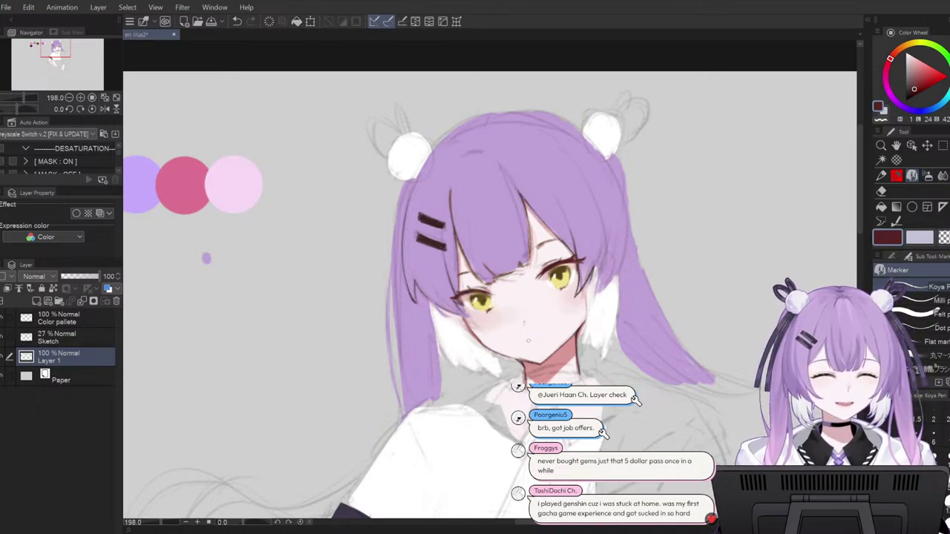
mouse_move(525, 341)
left_mouse_down()
mouse_move(541, 348)
mouse_move(529, 342)
left_mouse_up()
key("ctrl+z")
key("ctrl+z")
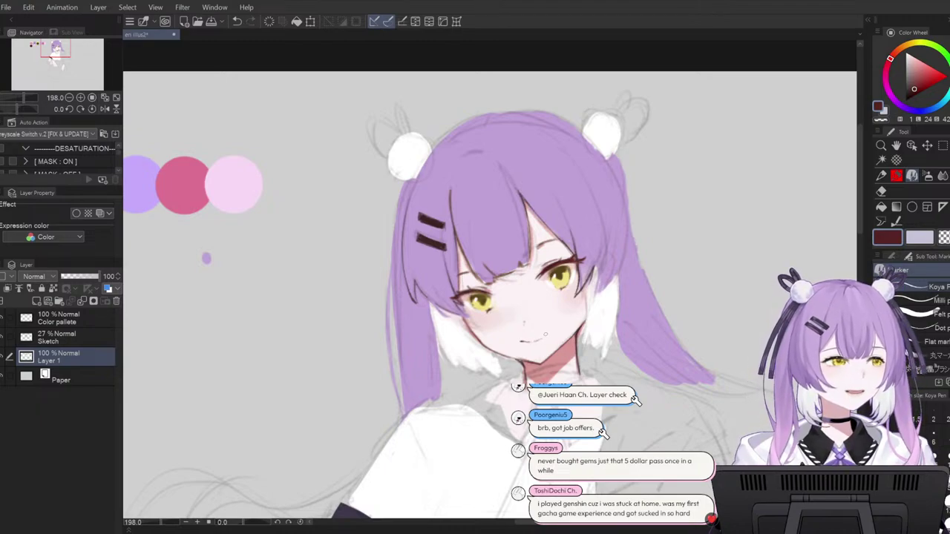
key("ctrl+z")
mouse_move(541, 338)
left_mouse_down()
mouse_move(547, 347)
mouse_move(543, 338)
left_mouse_up()
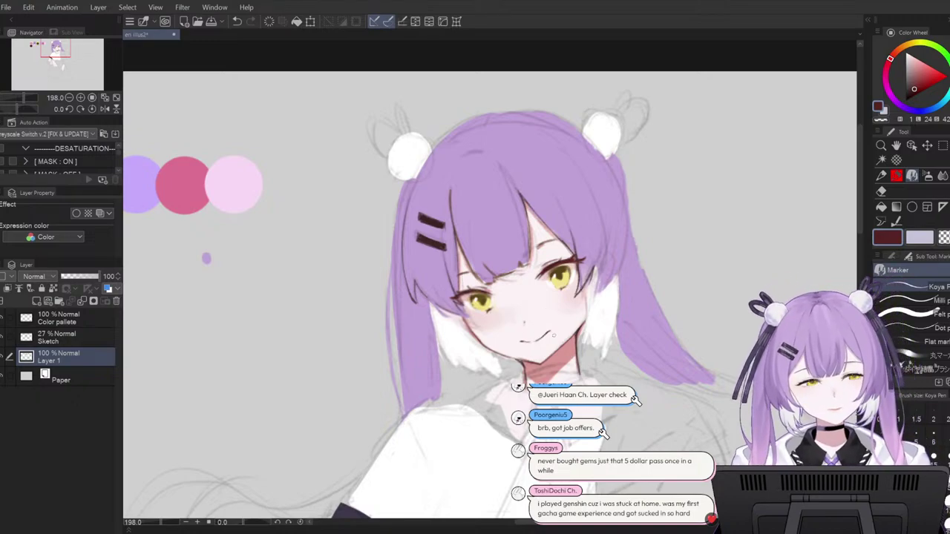
left_click(946, 177)
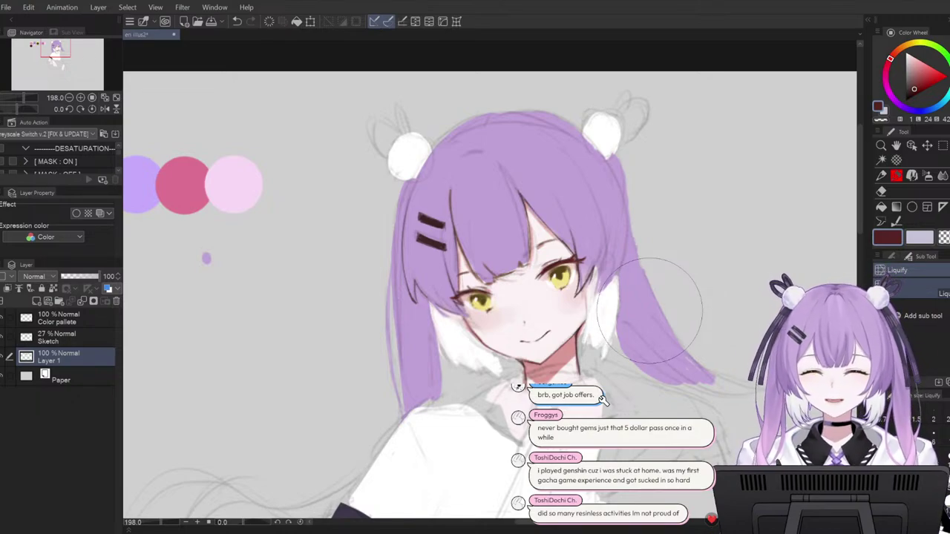
left_click(912, 176)
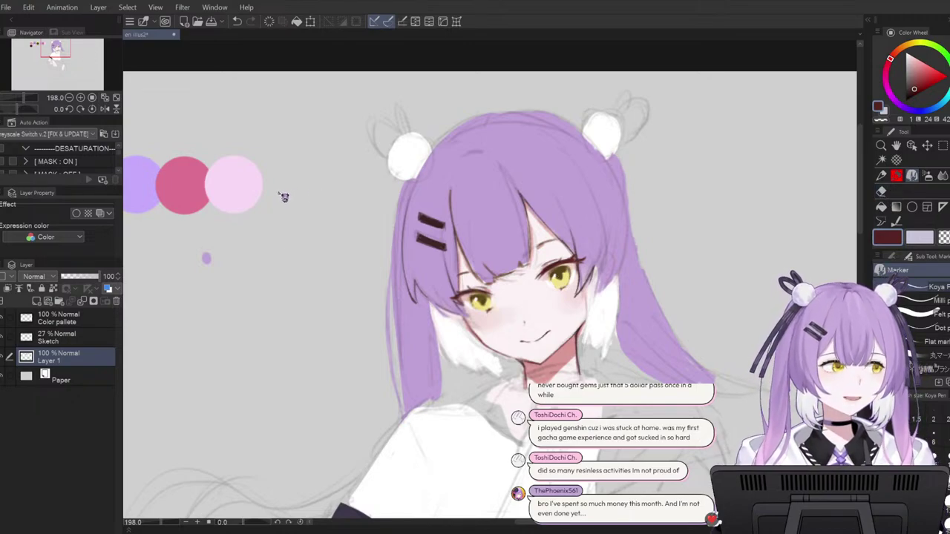
- Try shading the outer edge of the side lock below the hair clips in darker purple with the Flat marker brush
left_click(141, 182, "alt")
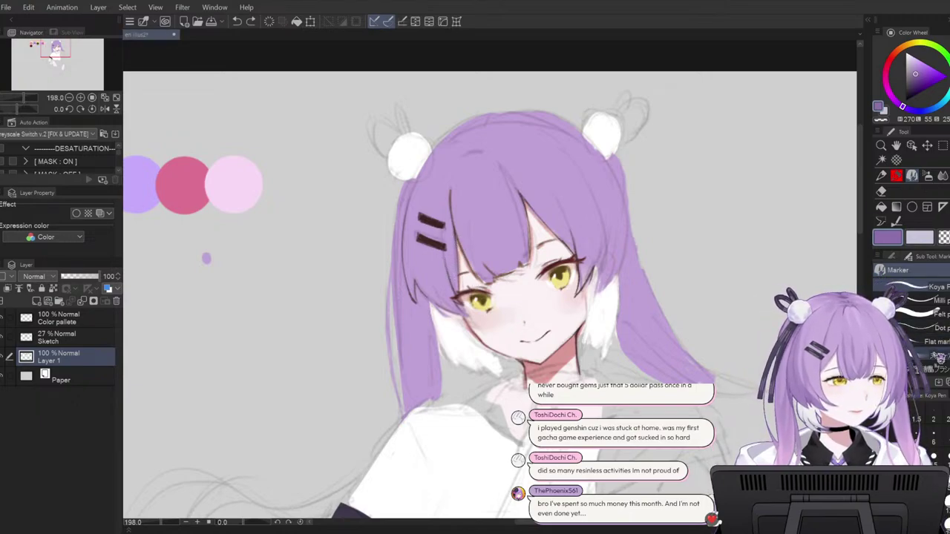
left_click(939, 342)
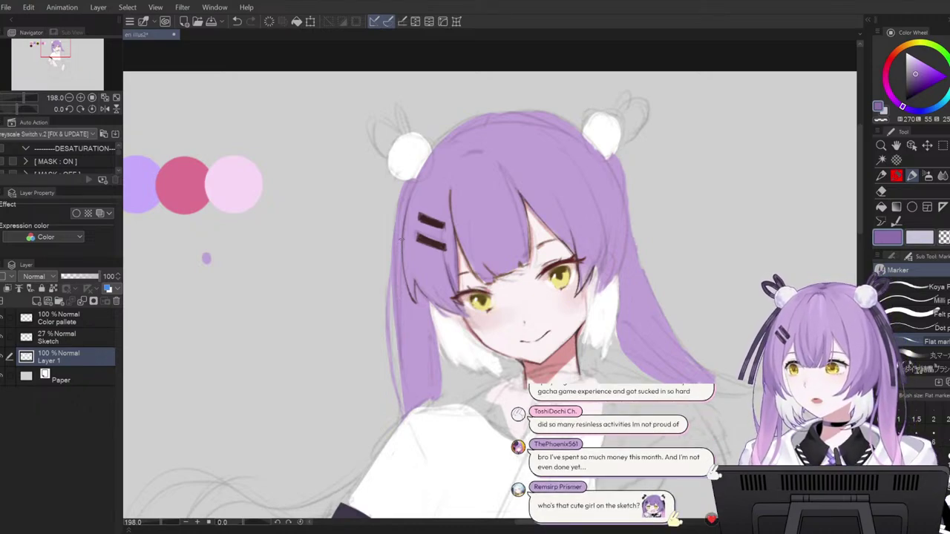
left_click(458, 254, "alt")
left_click(449, 264, "alt")
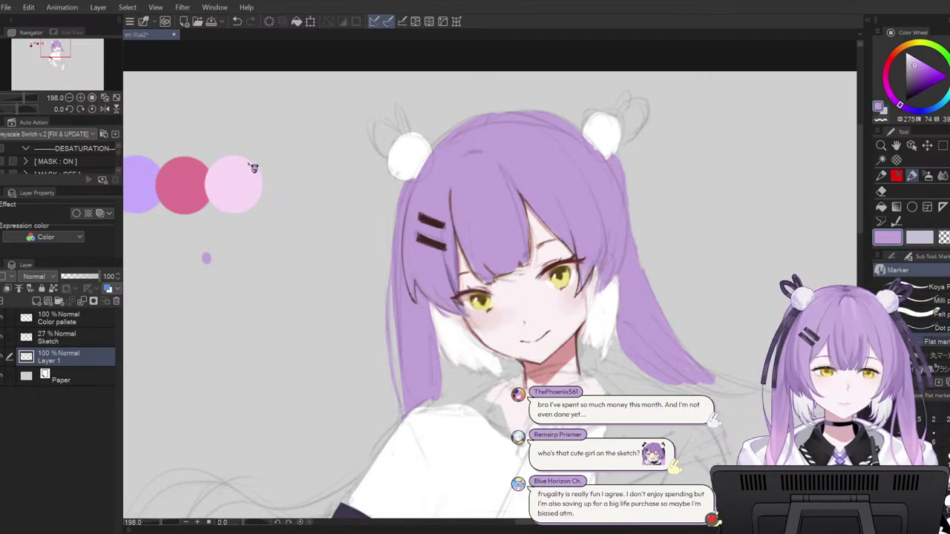
left_click(192, 124, "alt")
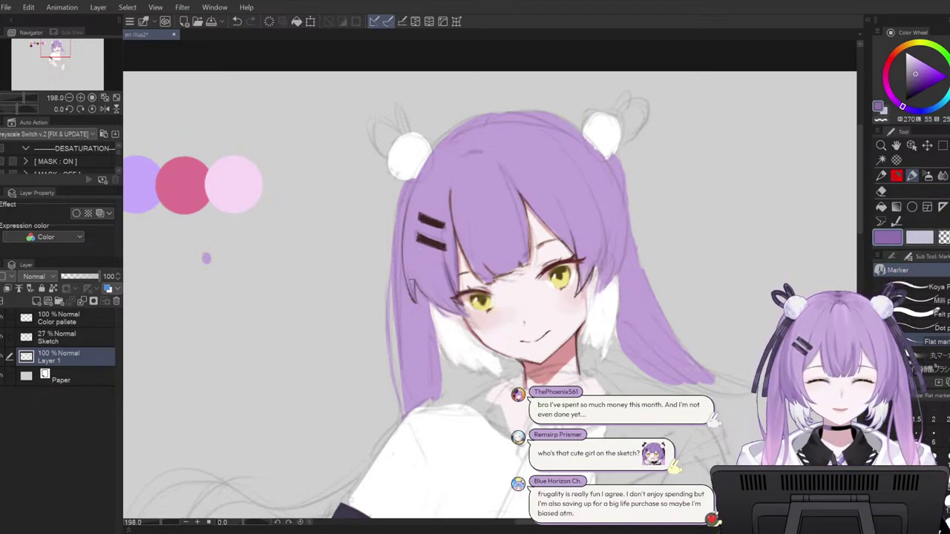
left_click_drag(413, 296, 405, 259)
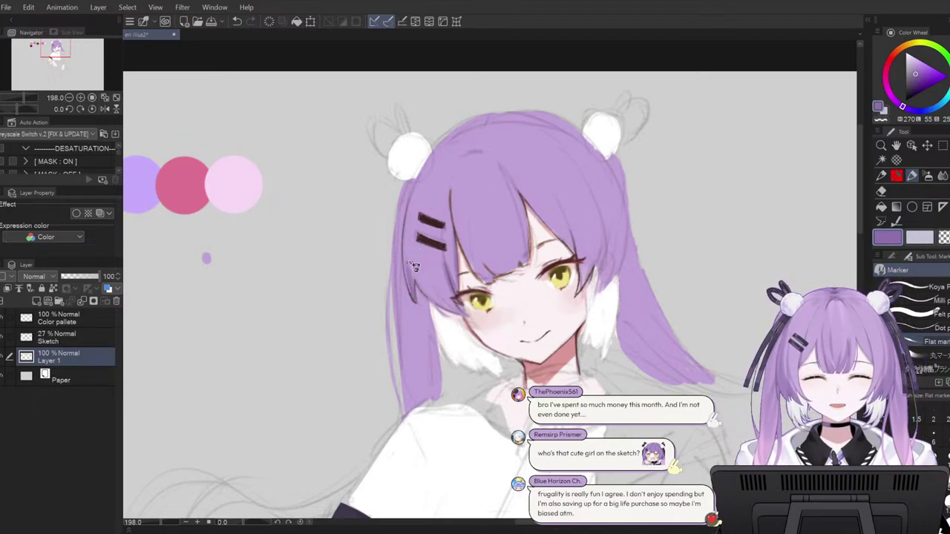
key("ctrl+z")
left_click_drag(412, 291, 404, 247)
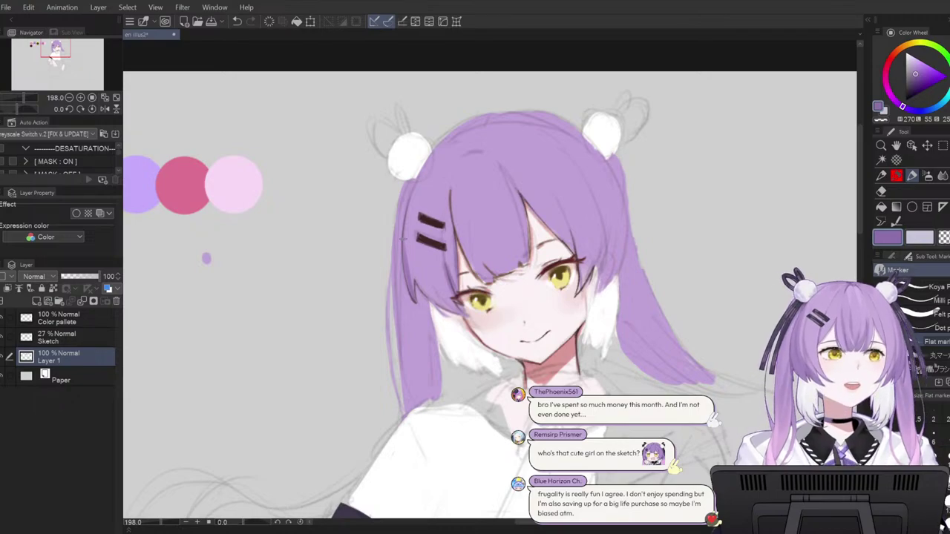
left_click_drag(411, 282, 406, 205)
key("ctrl+z")
- Shade the tip of the side lock below the hair clips with base and mid purples sampled from the hair
left_click(412, 223, "alt")
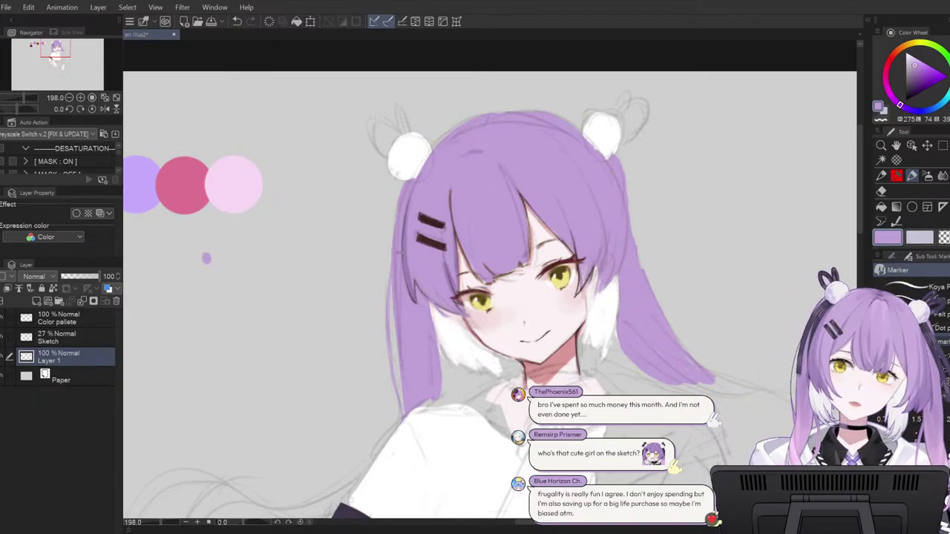
left_click(405, 271, "alt")
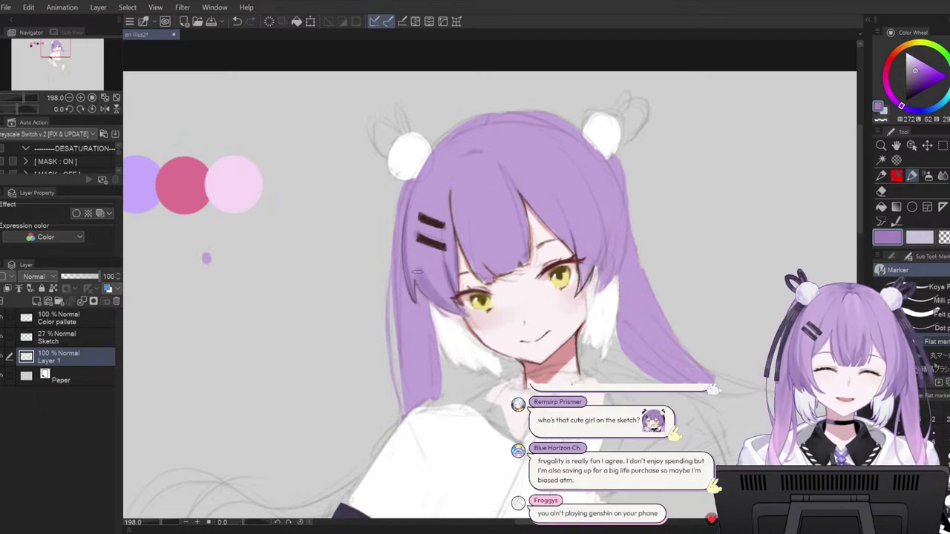
left_click(434, 248, "alt")
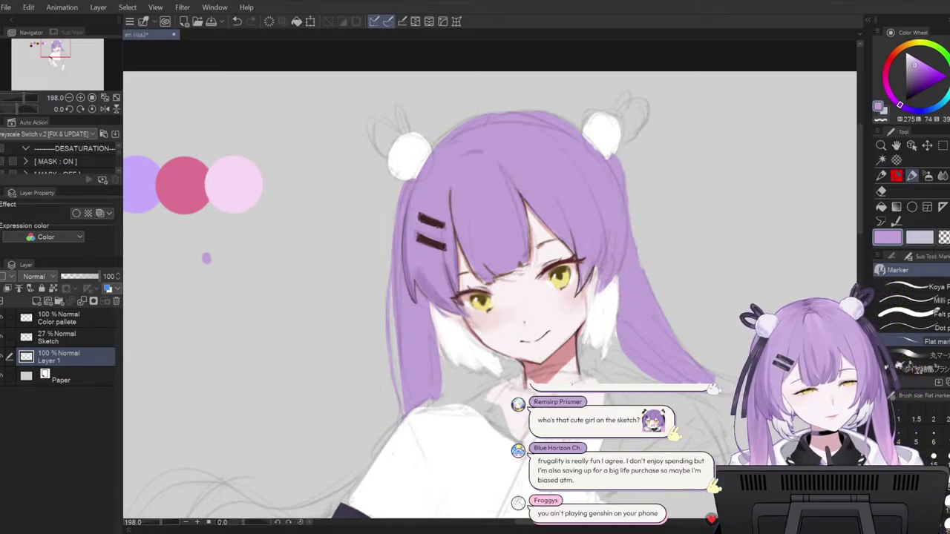
left_click(414, 281, "alt")
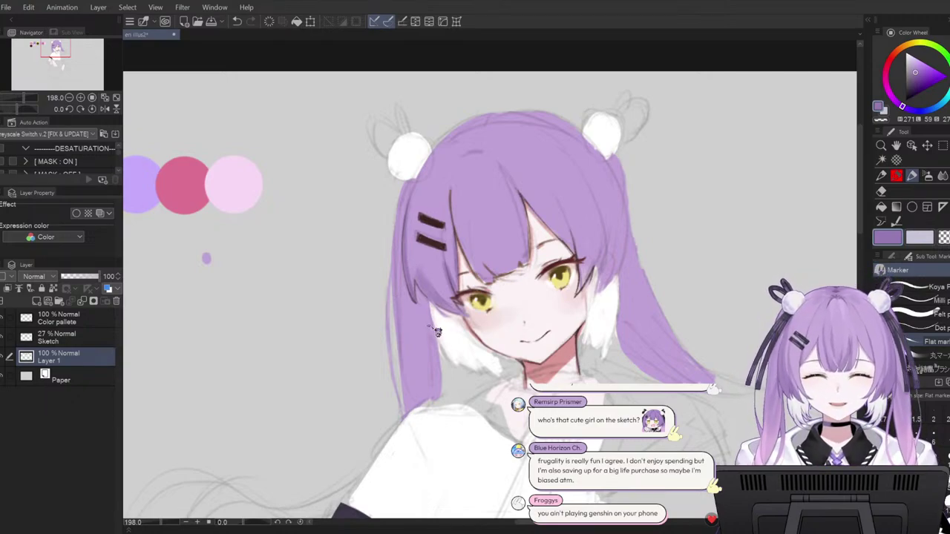
- Shade the inner side of the pigtail on the hair-clip side with a long stroke of the sampled darker purple
key("ctrl+z")
left_click_drag(420, 294, 424, 316)
left_click_drag(418, 292, 437, 364)
key("ctrl+z")
key("ctrl+z")
left_click_drag(430, 305, 434, 364)
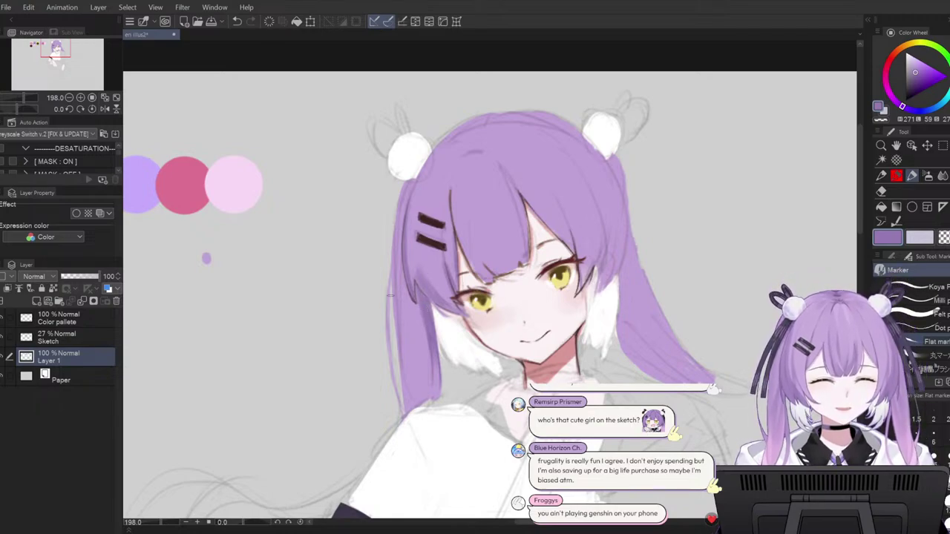
left_click(418, 315, "alt")
key("e")
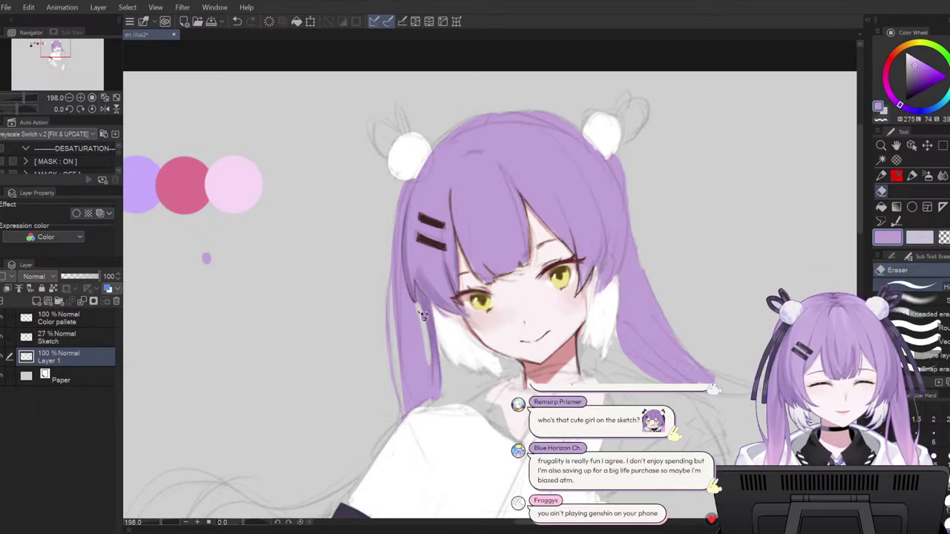
key("p")
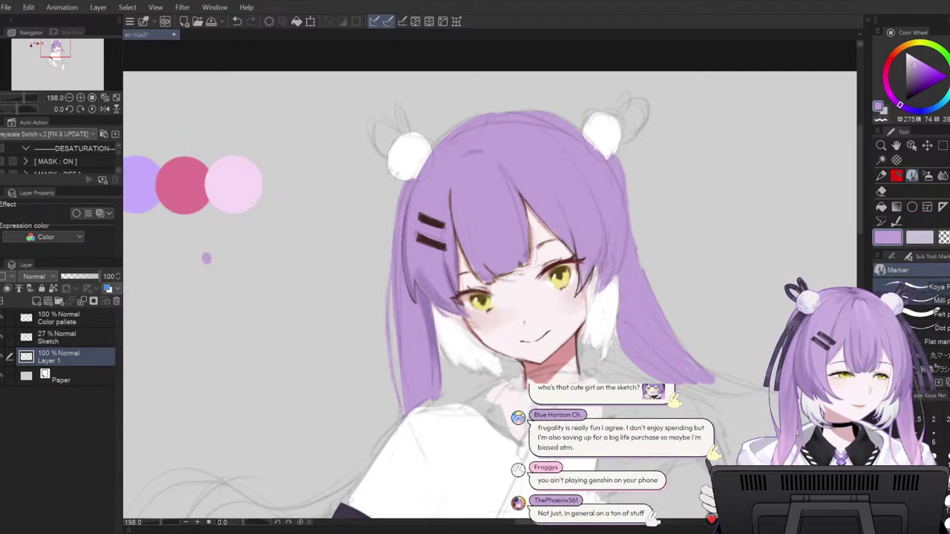
- Switch to the marker <3 brush and deepen the shadow down the pigtail on the hair-clip side in the sampled darker purple
scroll(948, 337, "down", 2)
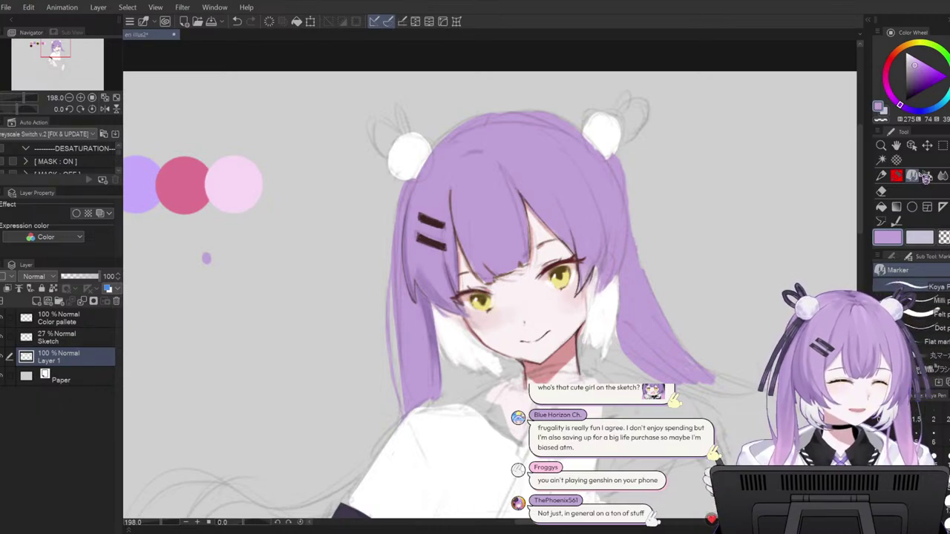
left_click(912, 176)
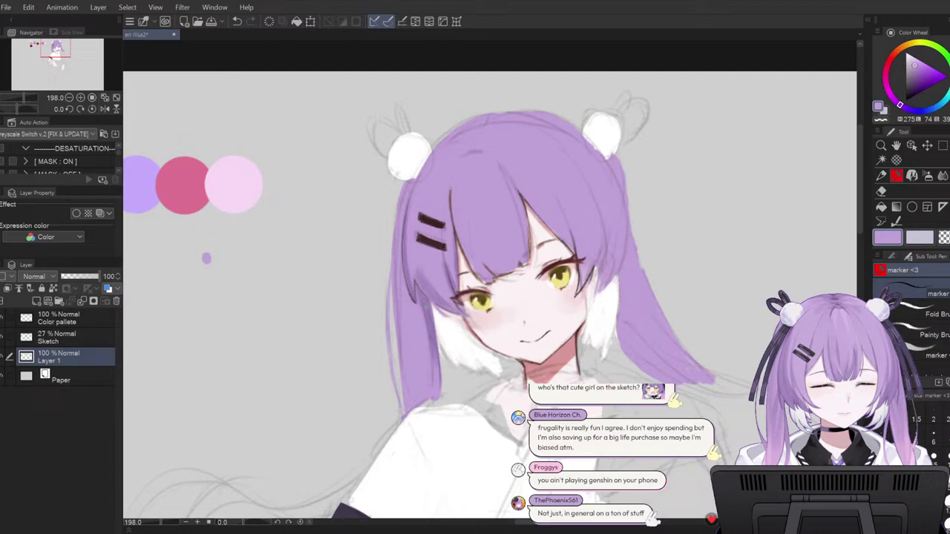
left_click_drag(425, 298, 438, 392)
left_click(430, 309, "alt")
left_click(430, 310, "alt")
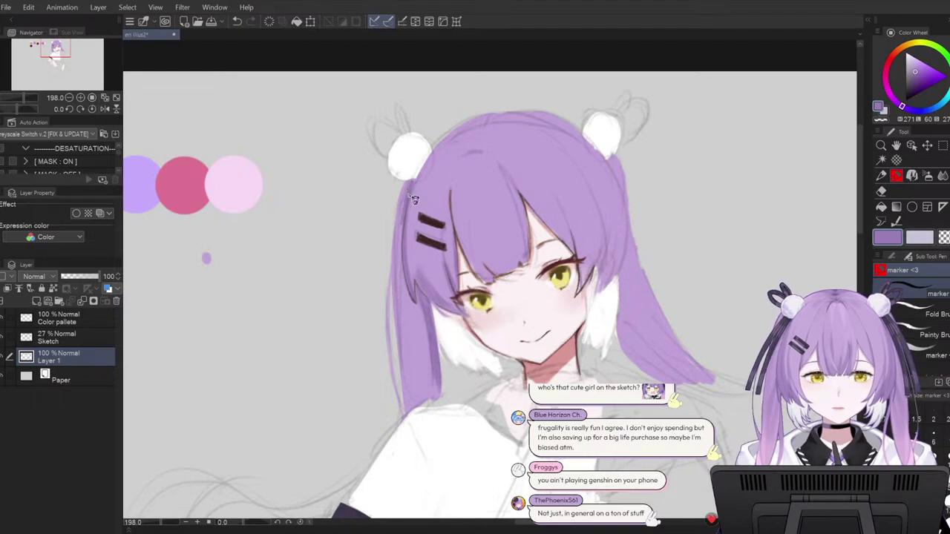
key("ctrl+z")
left_click_drag(401, 212, 401, 323)
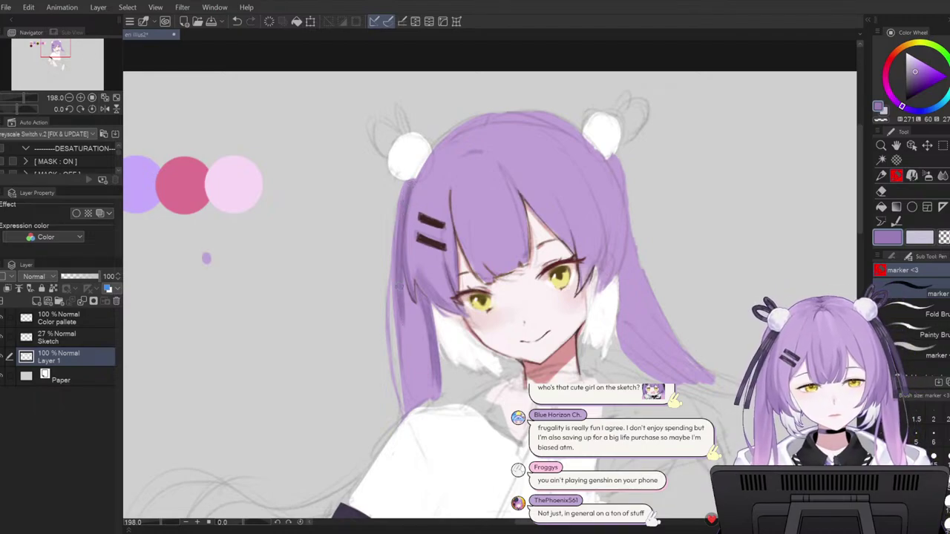
key("ctrl+z")
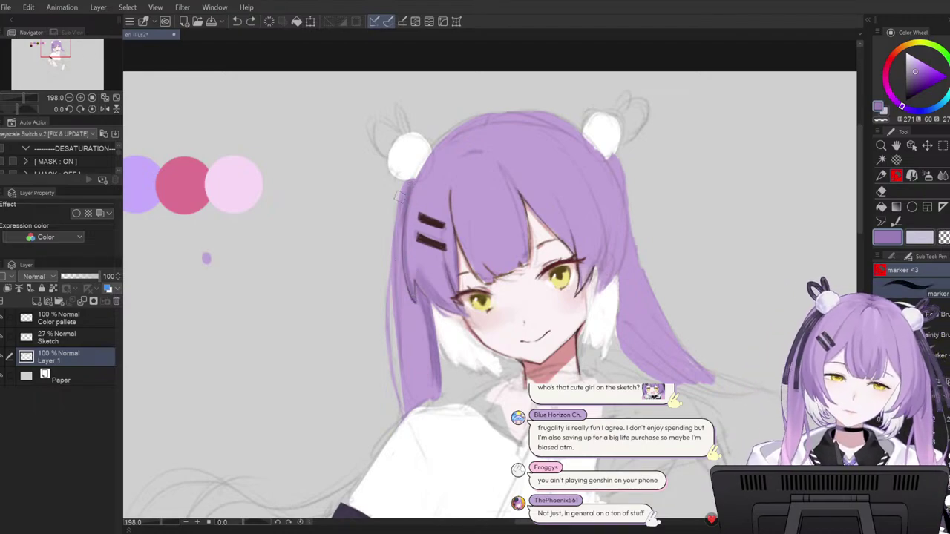
left_click_drag(404, 190, 397, 307)
left_click_drag(405, 267, 406, 350)
mouse_move(414, 288)
left_mouse_down()
mouse_move(411, 355)
mouse_move(434, 389)
left_mouse_up()
- Undo the dark strokes on the pigtail's outer part and rework it with light strands in the sampled base purple
left_click(420, 360, "alt")
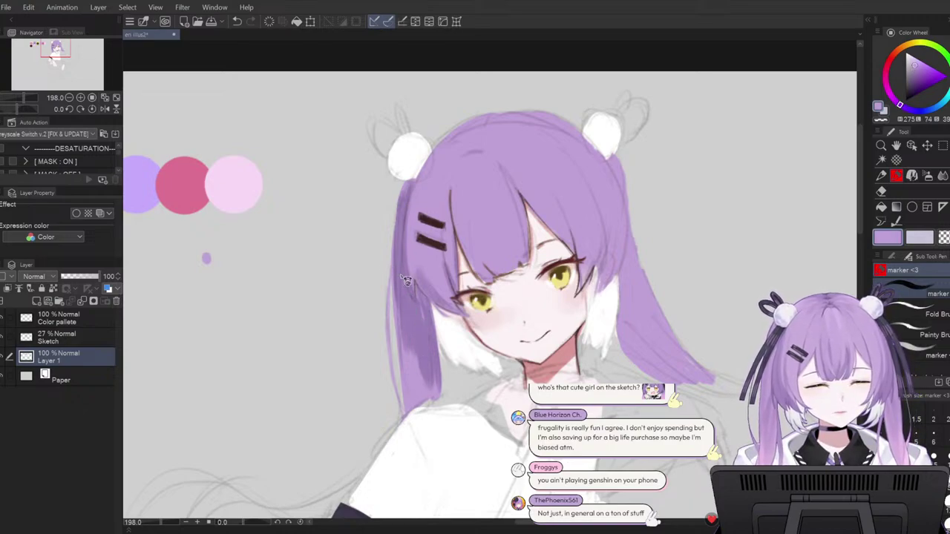
left_click_drag(404, 192, 395, 296)
key("ctrl+z")
key("ctrl+z")
left_click_drag(403, 221, 399, 324)
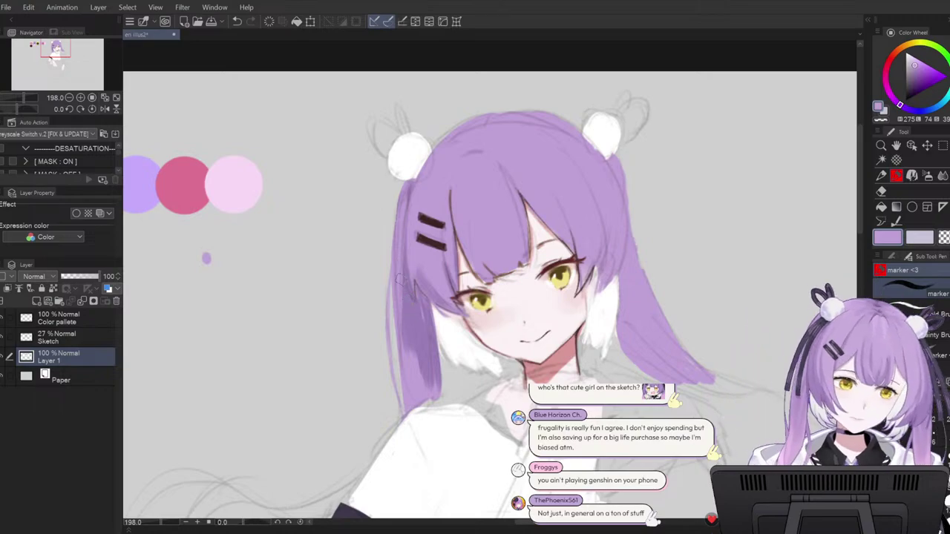
left_click_drag(399, 273, 411, 346)
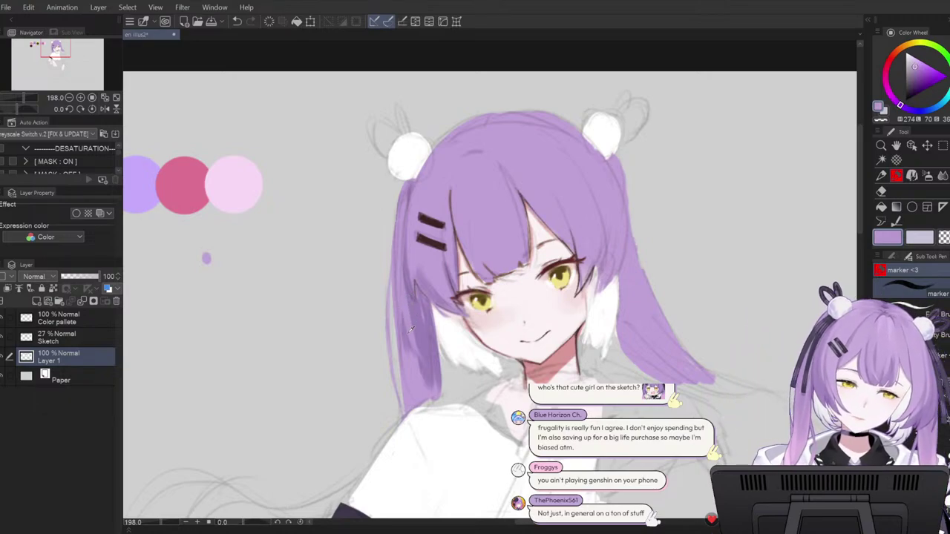
left_click(414, 319, "alt")
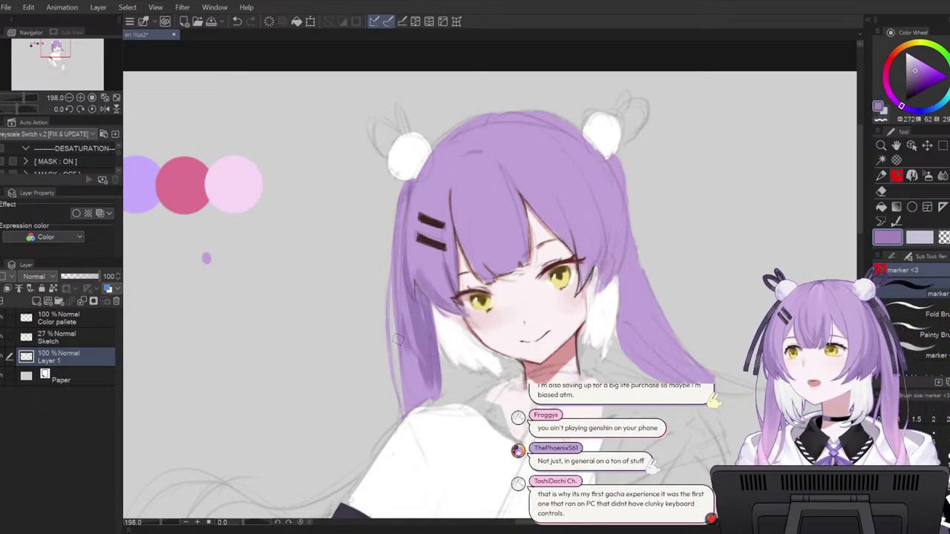
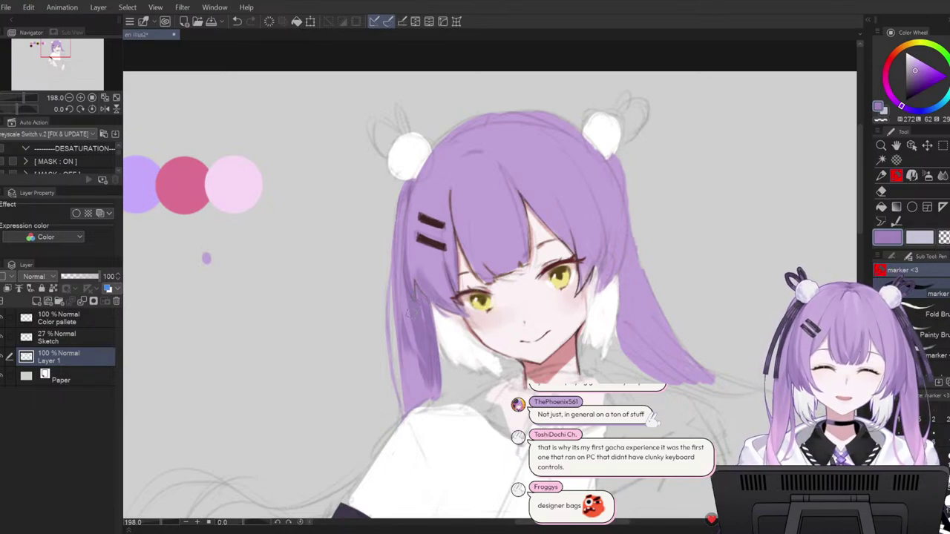
- Paint fine darker purple strands into the lower end of the pigtail on the hair-clip side
left_click(418, 318, "alt")
key("ctrl+z")
mouse_move(409, 343)
left_mouse_down()
mouse_move(419, 387)
mouse_move(412, 399)
left_mouse_up()
left_click_drag(411, 368, 419, 384)
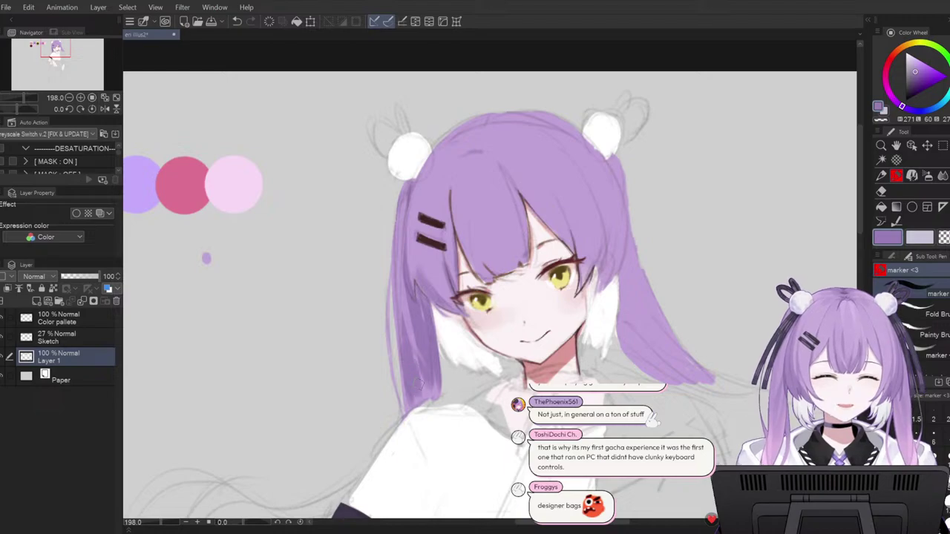
- Extend the outer contour of the pigtail on the hair-clip side with long strokes of the sampled light purple
left_click(401, 208, "alt")
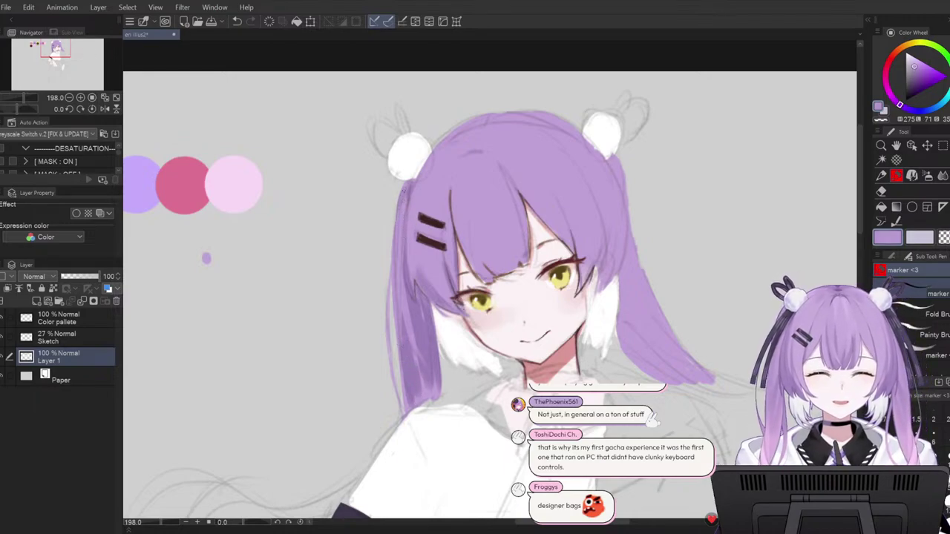
left_click_drag(396, 209, 386, 327)
key("ctrl+z")
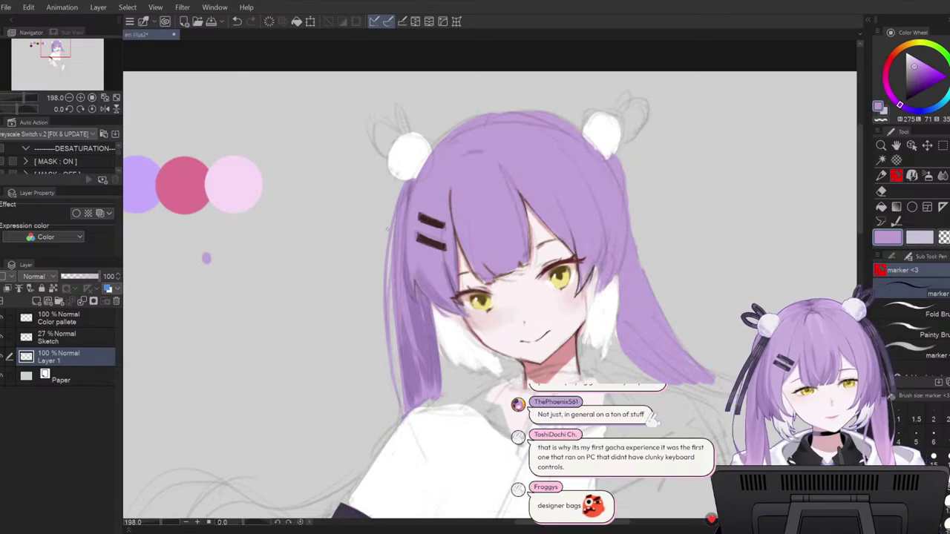
mouse_move(394, 214)
left_mouse_down()
mouse_move(386, 294)
mouse_move(399, 362)
left_mouse_up()
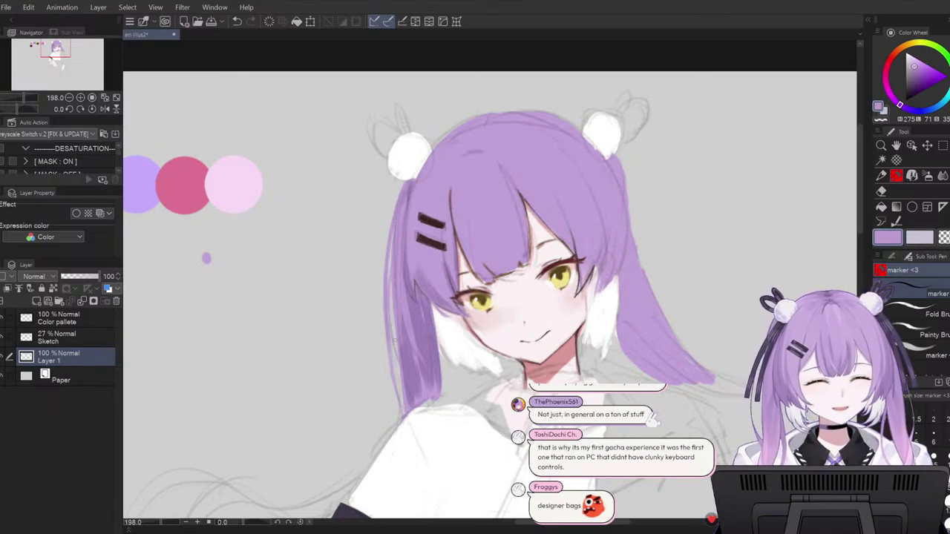
left_click_drag(390, 326, 401, 364)
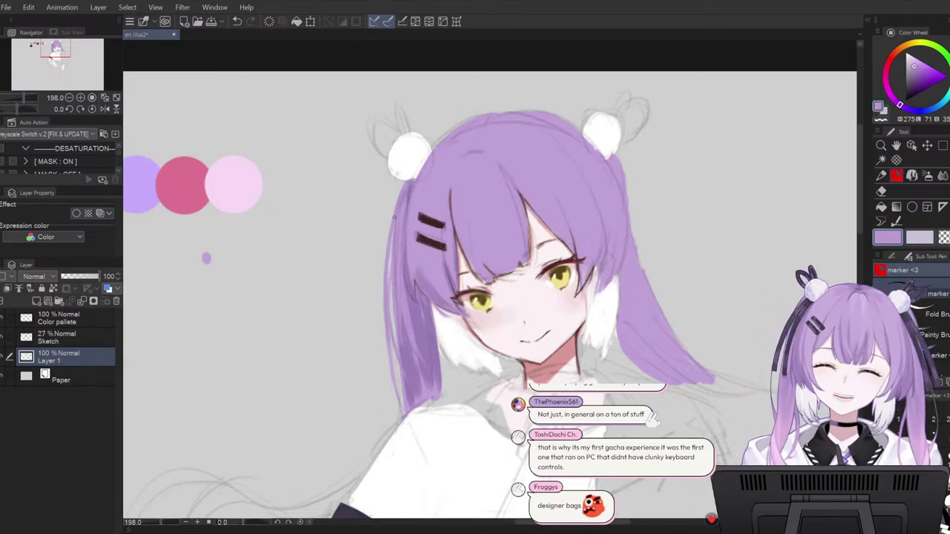
- Fill the strands inside the pigtail with light purple and blend its inner shadow with sampled darker purples
left_click(397, 219, "alt")
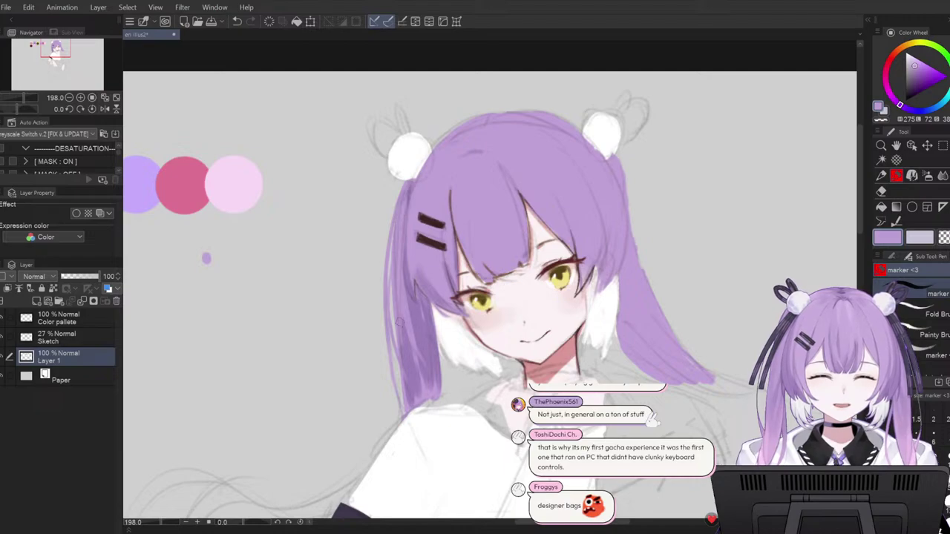
mouse_move(398, 322)
left_mouse_down()
mouse_move(408, 398)
mouse_move(416, 383)
left_mouse_up()
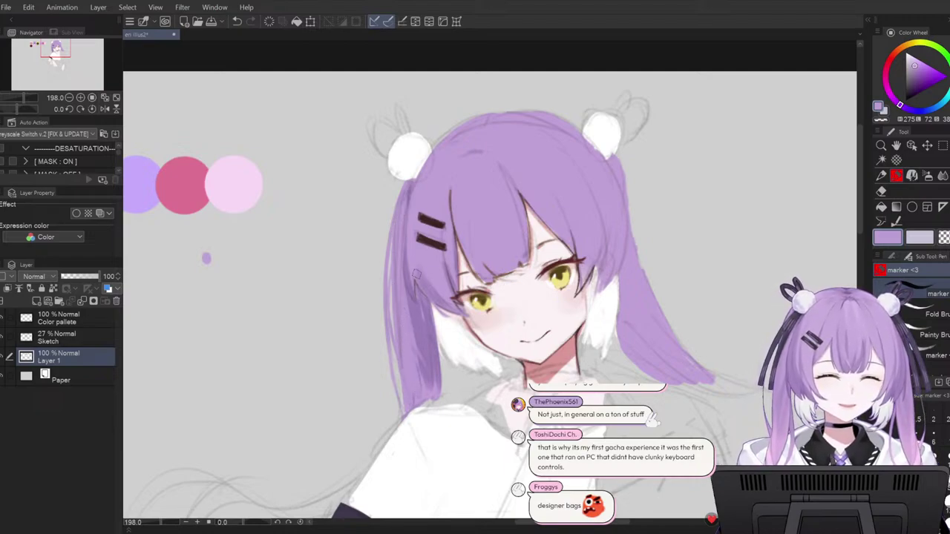
left_click(423, 320, "alt")
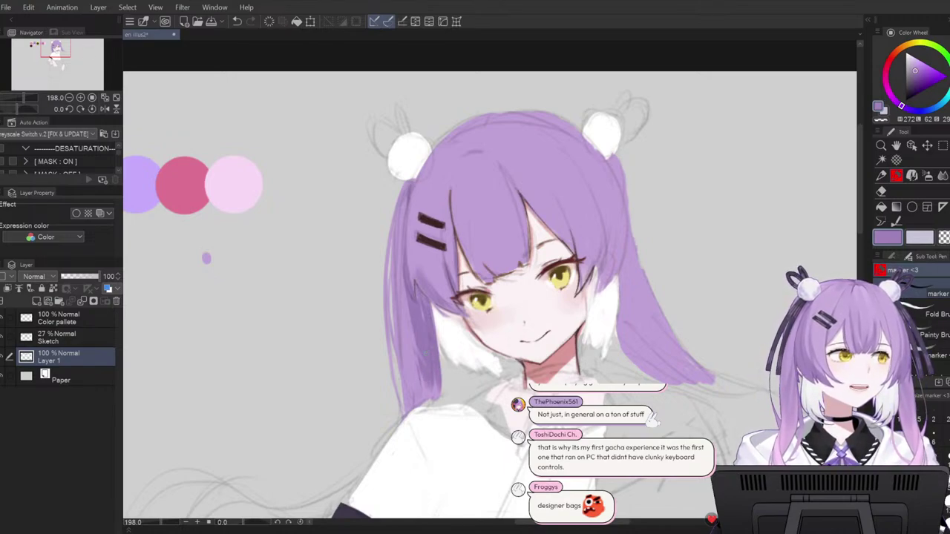
left_click(427, 363, "alt")
left_click_drag(424, 320, 435, 340)
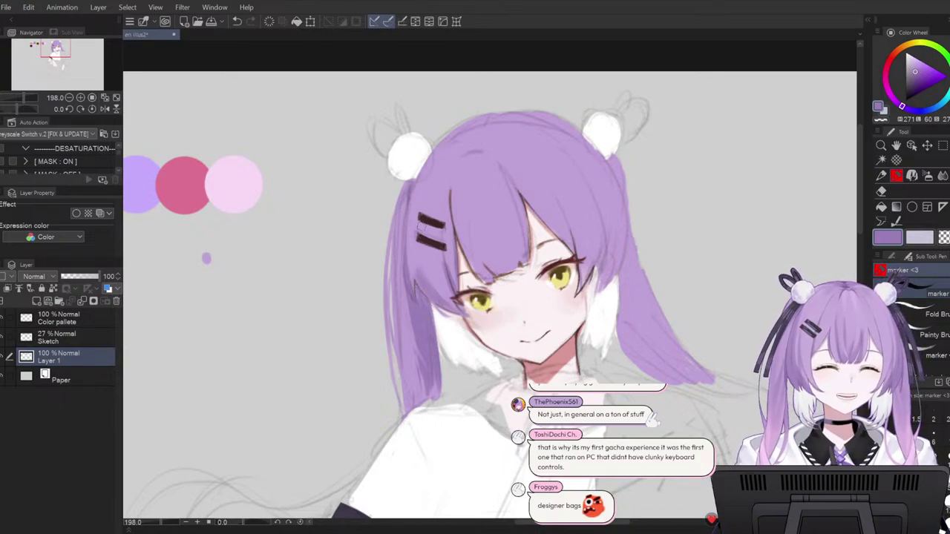
- Outline the outer edge of the pigtail on the hair-clip side in the dark brown sampled from the hair clip
left_click(426, 237, "alt")
left_click(429, 237, "alt")
left_click_drag(401, 218, 416, 213)
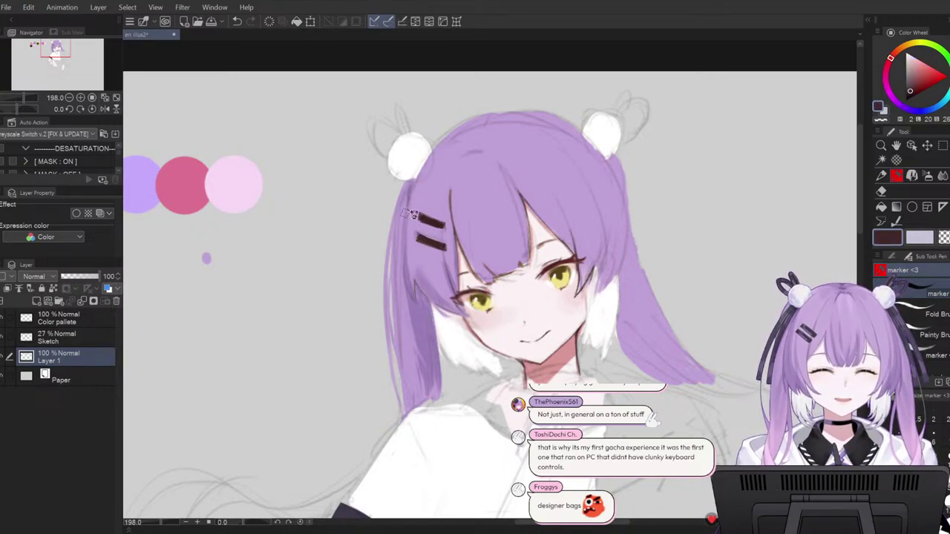
key("ctrl+z")
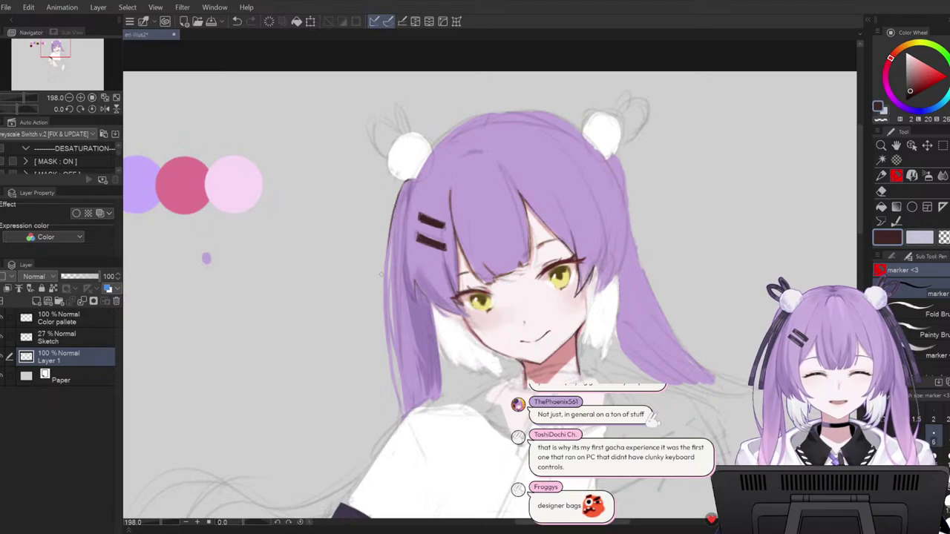
left_click_drag(387, 228, 385, 311)
key("ctrl+z")
left_click_drag(387, 247, 400, 403)
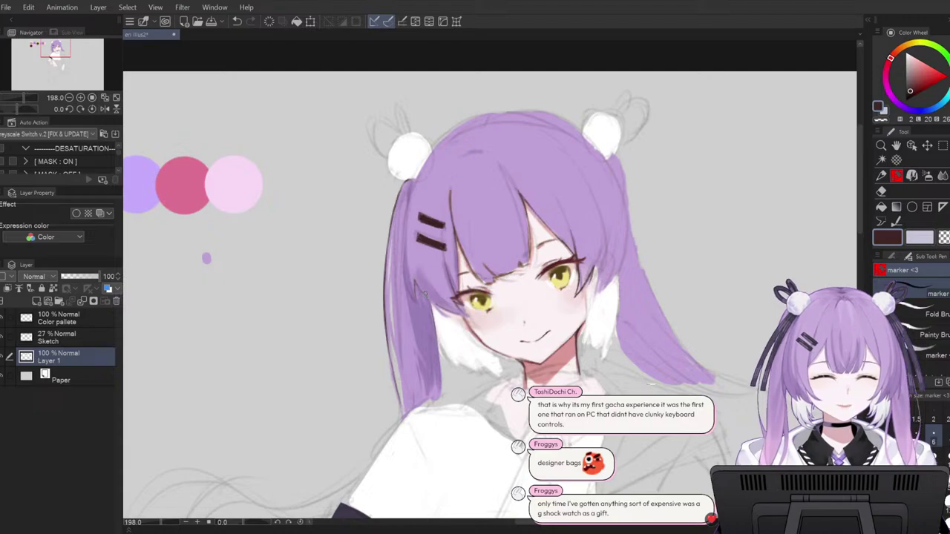
- Outline the white pom-pom on the hair-clip side with short, fuzzy dark brown strokes, undoing the strokes that miss
left_click_drag(425, 294, 436, 308)
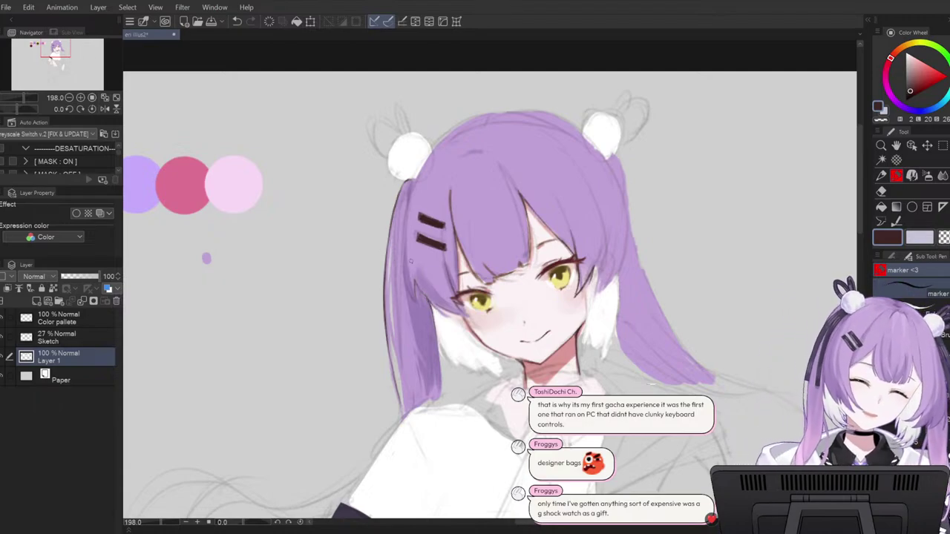
key("ctrl+z")
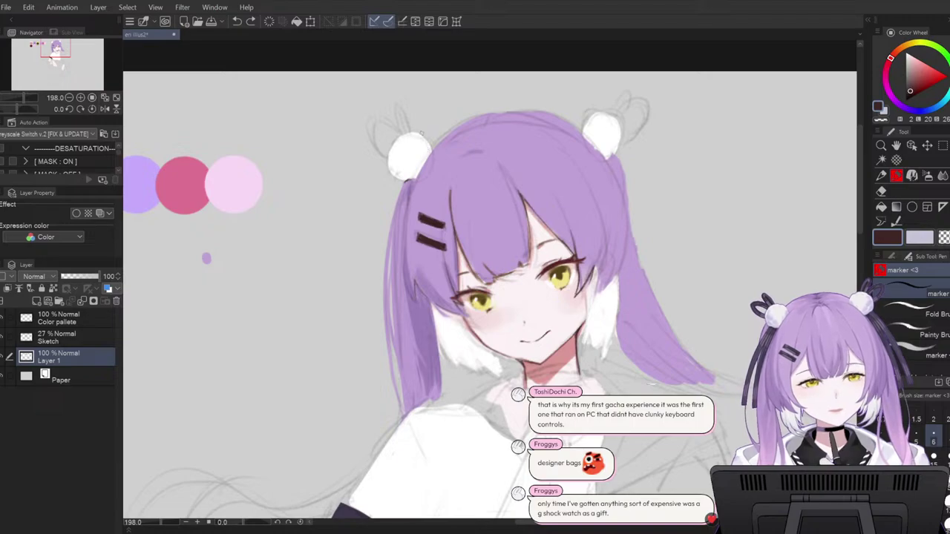
left_click_drag(430, 150, 423, 139)
key("ctrl+z")
key("ctrl+z")
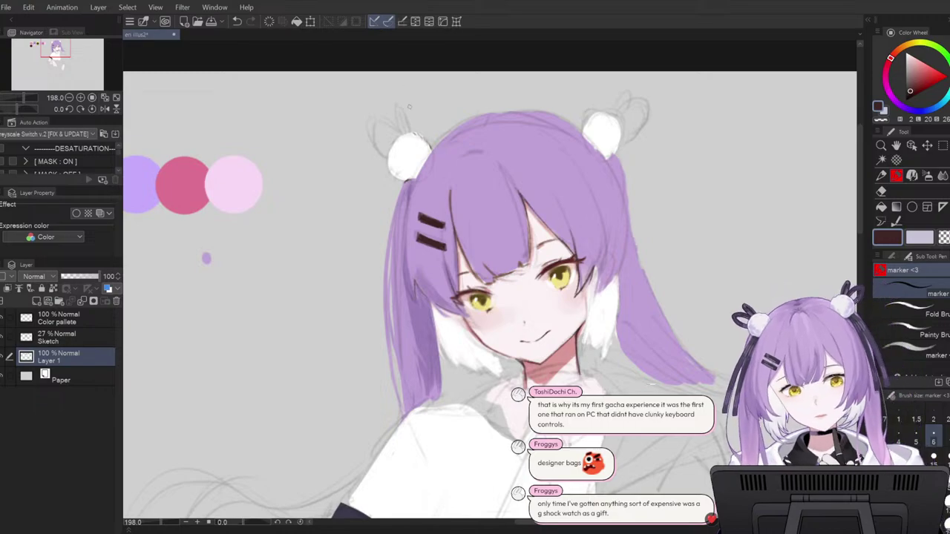
key("ctrl+z")
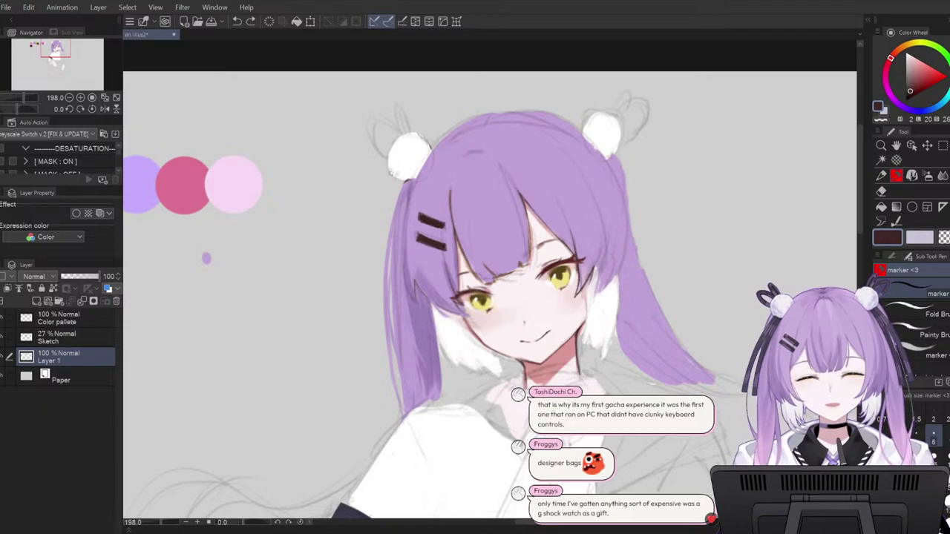
left_click_drag(394, 177, 404, 180)
key("ctrl+z")
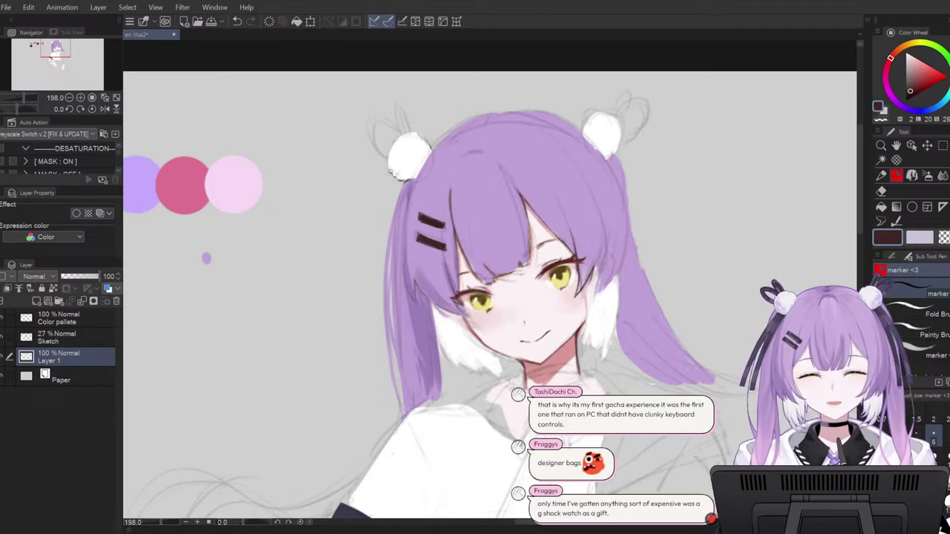
left_click_drag(389, 153, 411, 132)
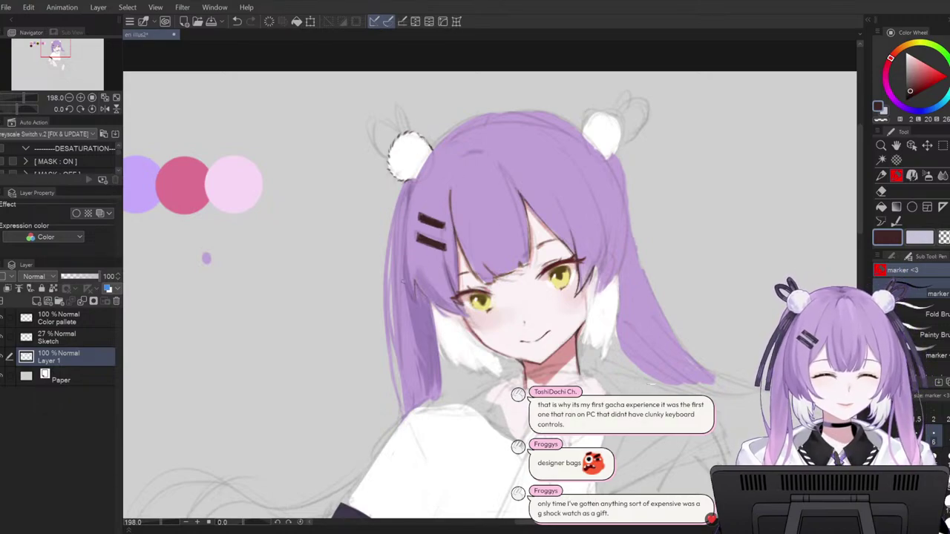
- Try to shade the lower fringe with the darker purple sampled from the pigtail's inner shadow
left_click(423, 311, "alt")
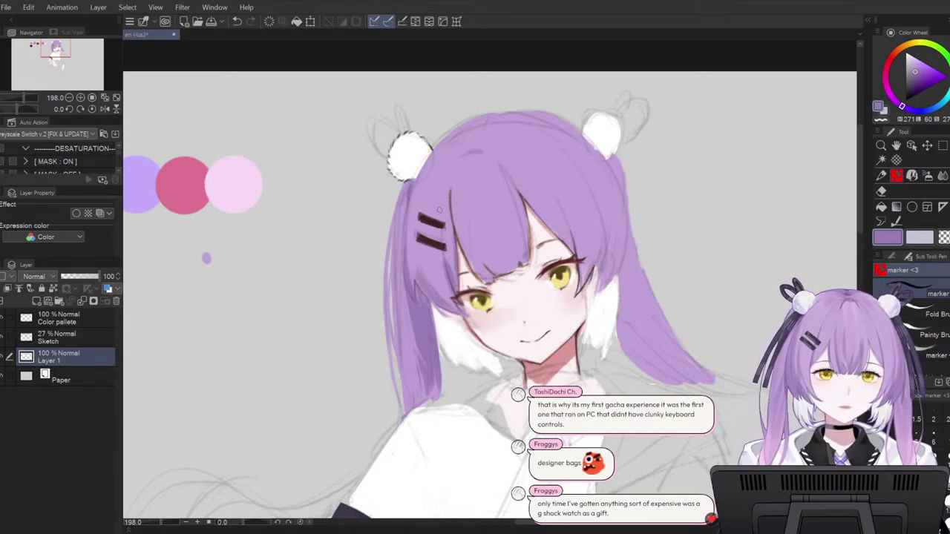
left_click_drag(462, 239, 486, 281)
key("ctrl+z")
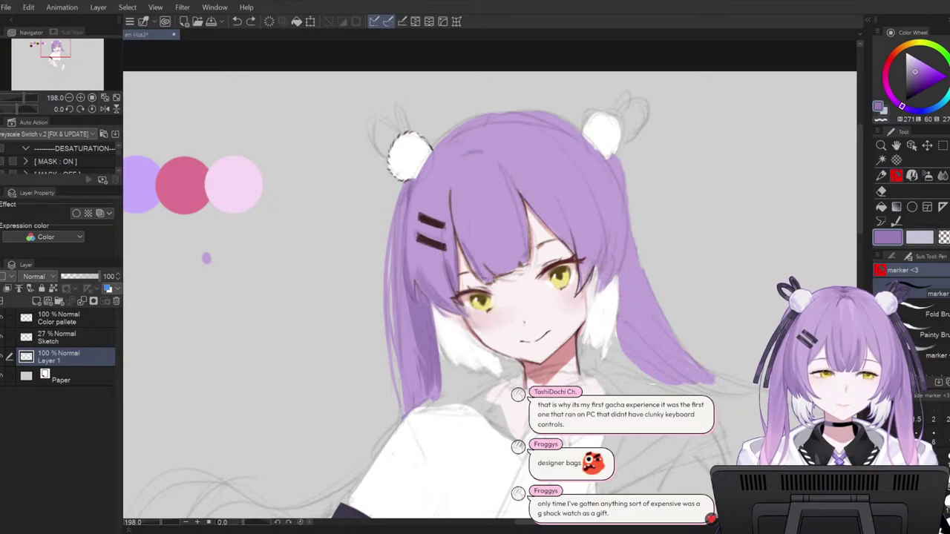
key("ctrl+z")
left_click_drag(461, 245, 490, 280)
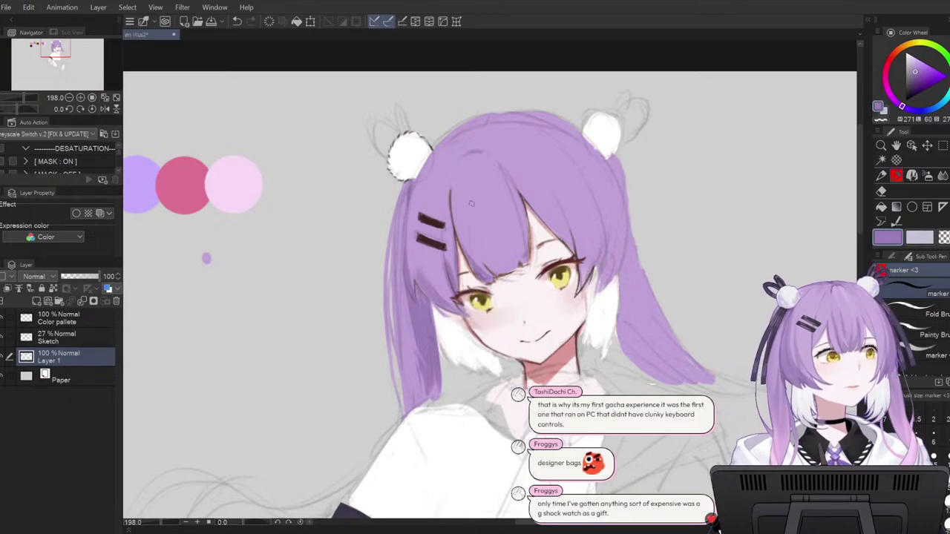
- Adjust the hair contour with Liquify and return to the marker pen
left_click(942, 175)
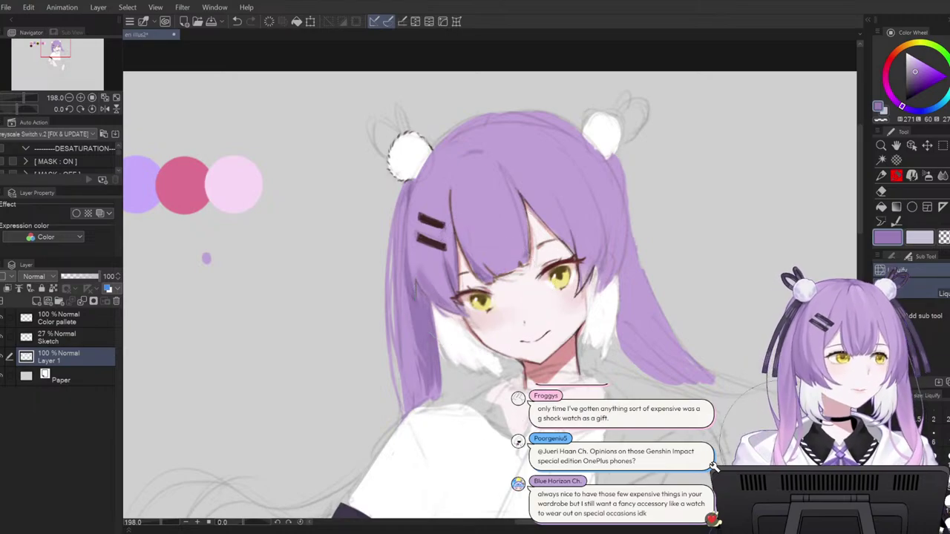
scroll(685, 331, "down", 3)
scroll(678, 324, "up", 2)
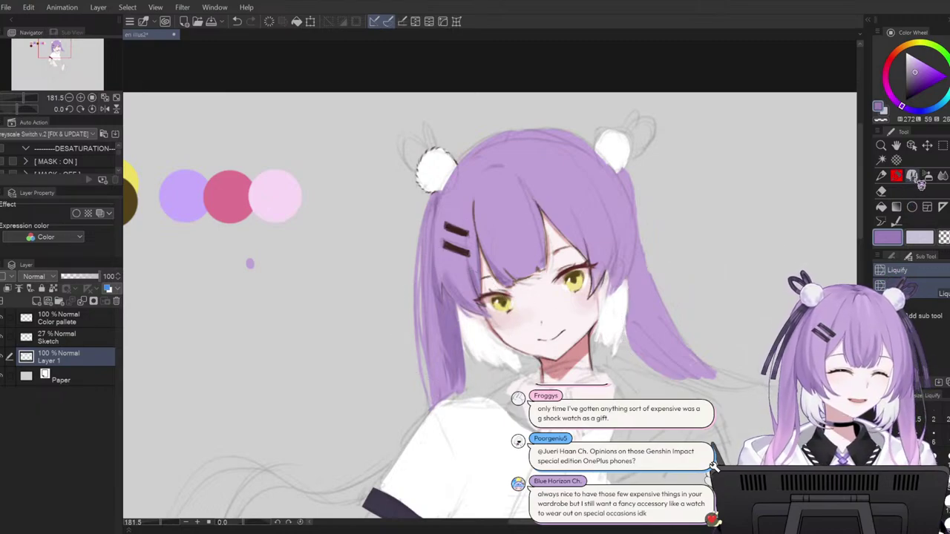
left_click(912, 177)
left_click(896, 176)
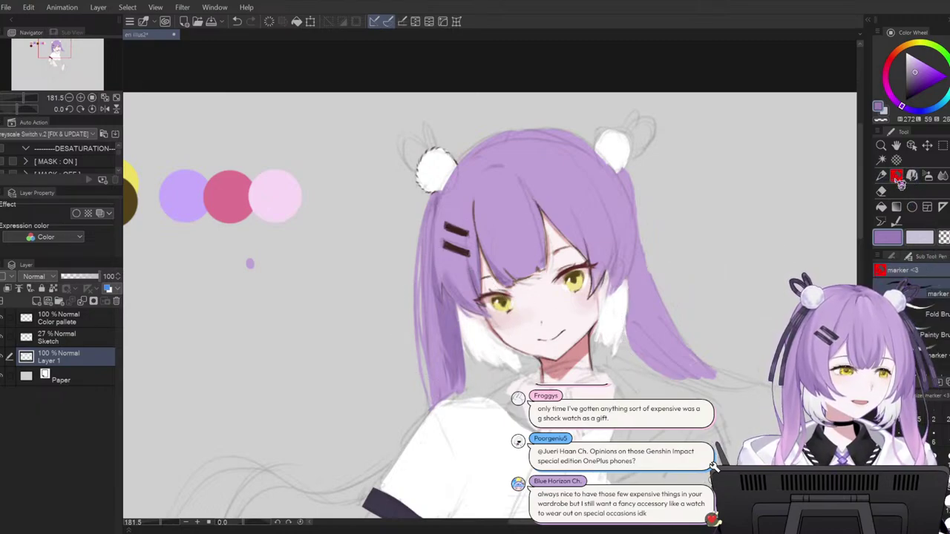
- Touch up the pom-pom opposite the hair clips with its sampled white and undo the last strokes
left_click(607, 141, "alt")
left_click_drag(606, 145, 604, 160)
key("ctrl+z")
key("ctrl+z")
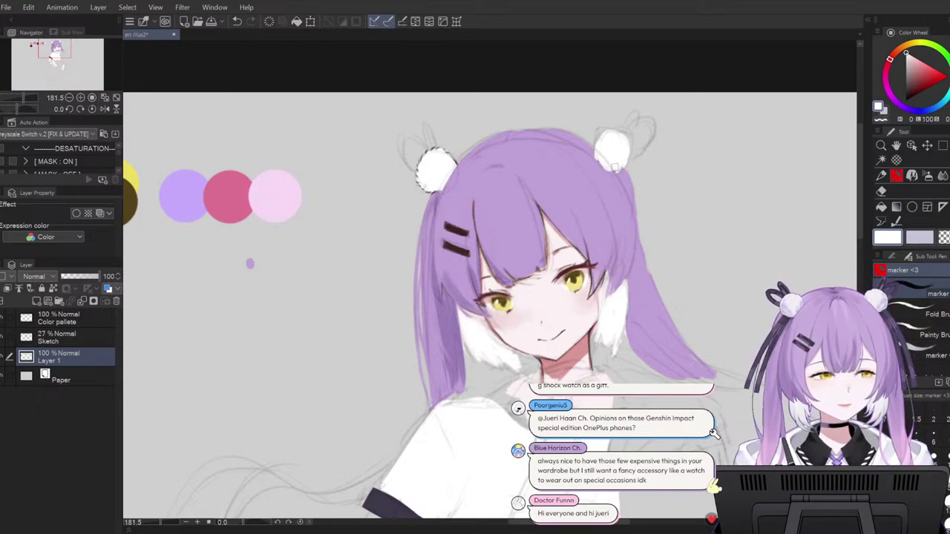
- Shade the upper pigtail opposite the hair clips in sampled darker purple, and softly shade the lower fringe with the Airbrush
left_click(616, 165, "alt")
left_click(602, 190, "alt")
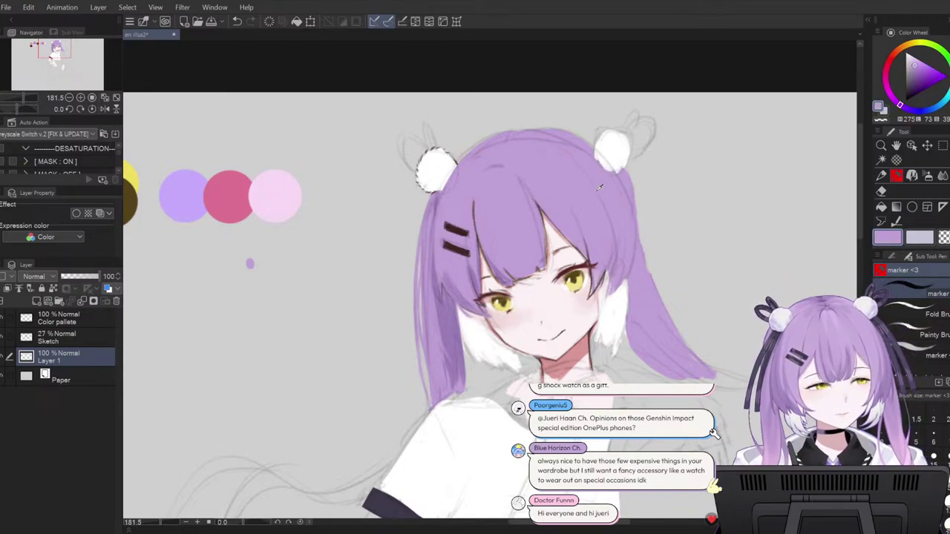
left_click(480, 299, "alt")
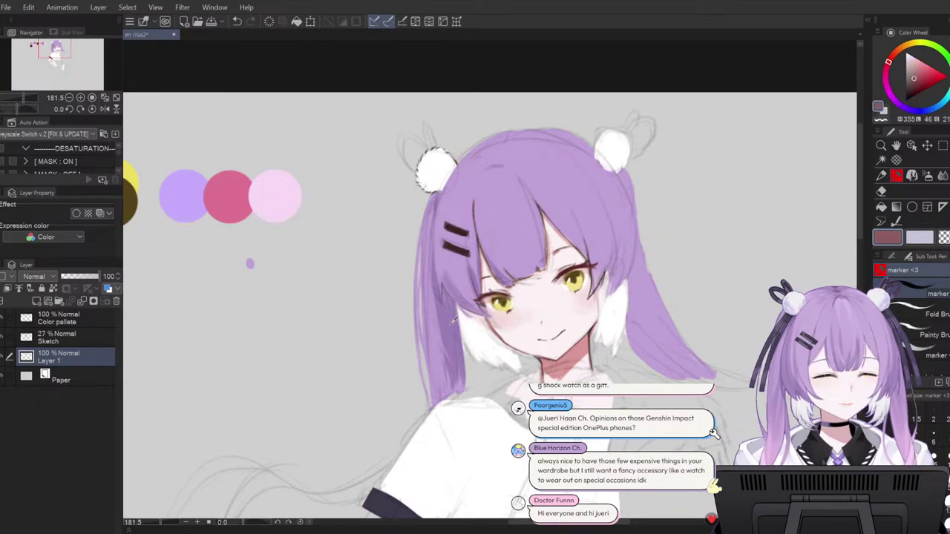
left_click(459, 318, "alt")
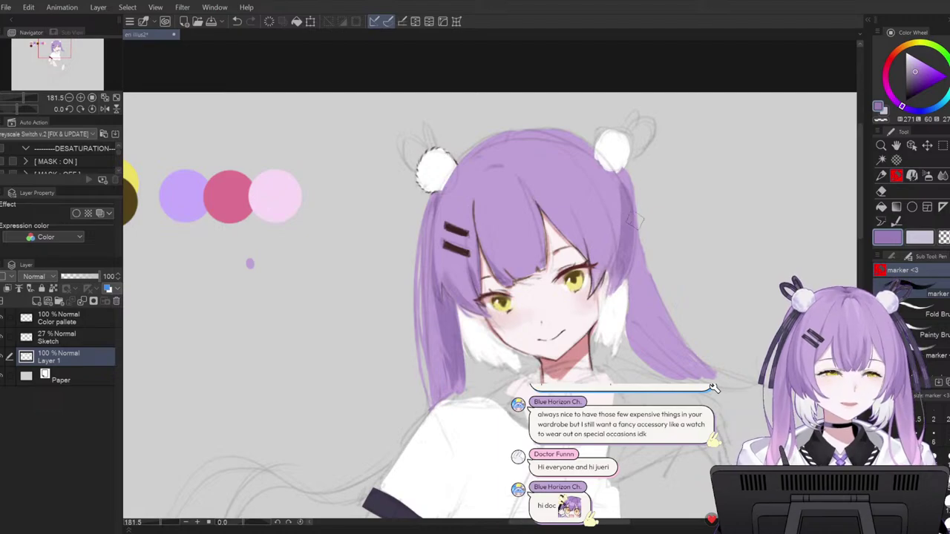
left_click(929, 178)
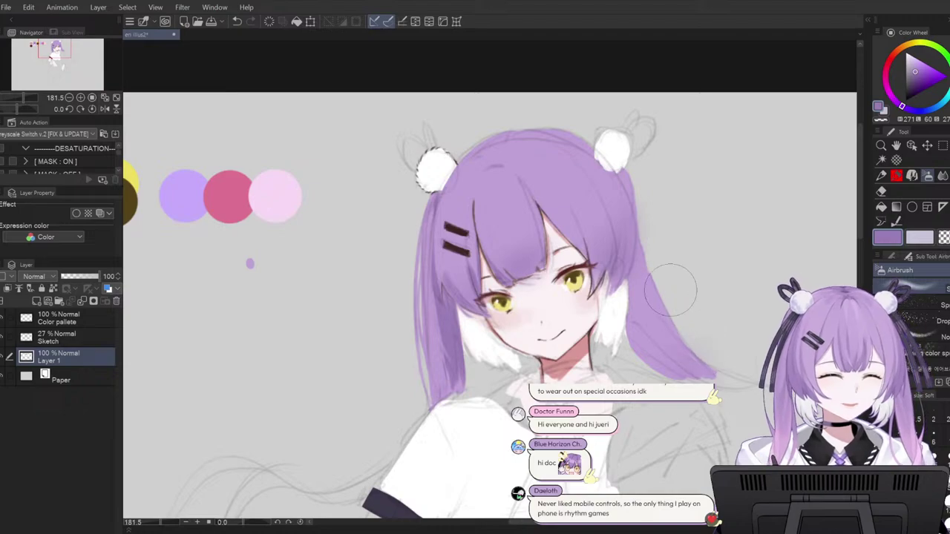
- Draw dark brown strand lines into the side hair opposite the hair clips with the Koya Pen marker
left_click(912, 175)
left_click_drag(914, 59, 909, 60)
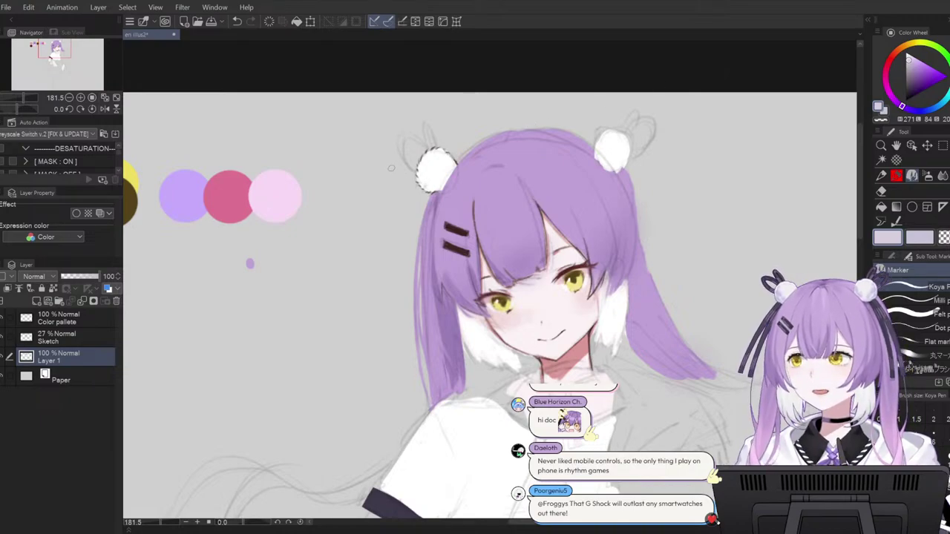
scroll(438, 171, "down", 3)
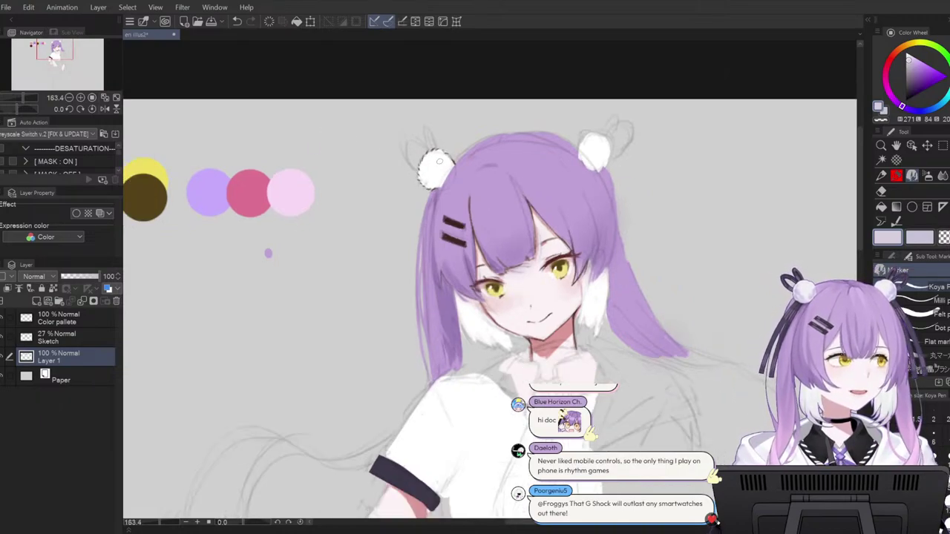
scroll(447, 187, "up", 1)
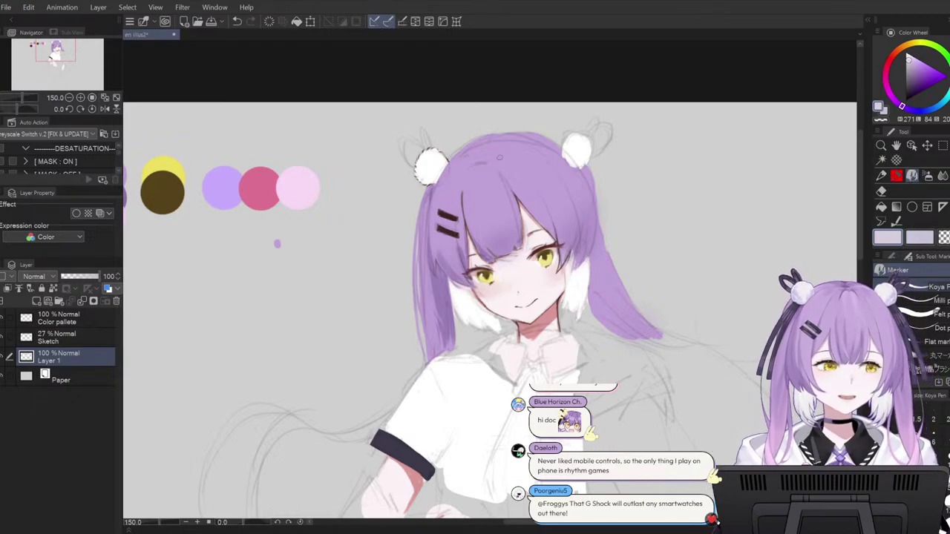
left_click(562, 293, "alt")
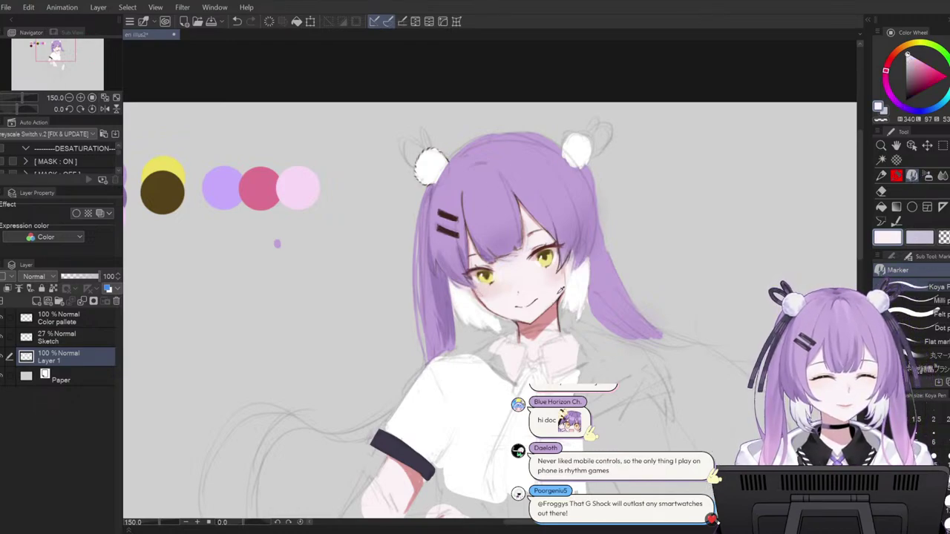
left_click(562, 296, "alt")
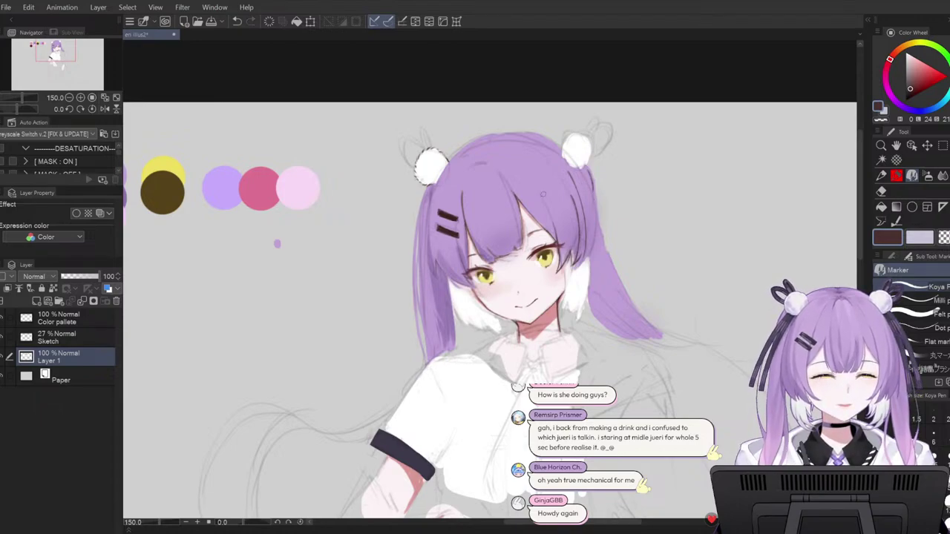
- Paint small strand marks on the crown with the Flat marker in the darker purple sampled from the hair
left_click(442, 295, "alt")
left_click(445, 289, "alt")
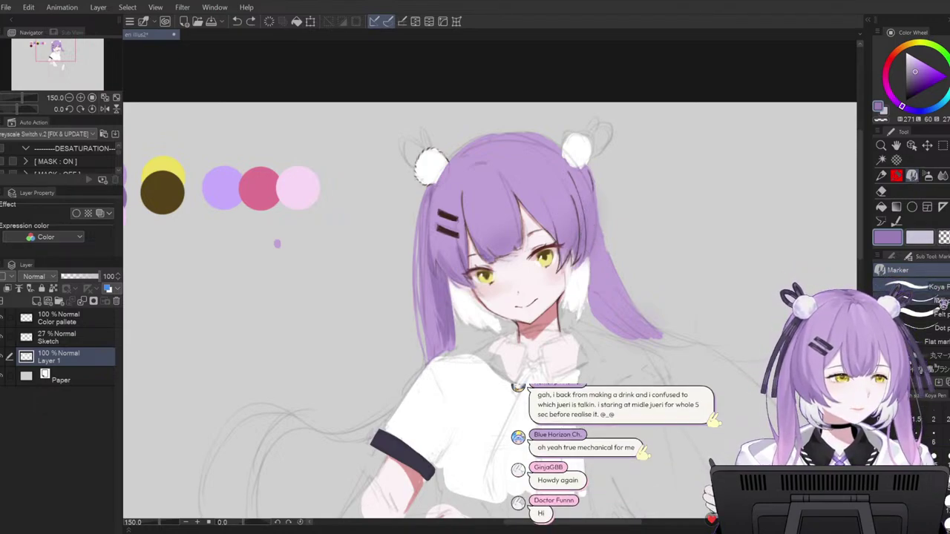
left_click(937, 341)
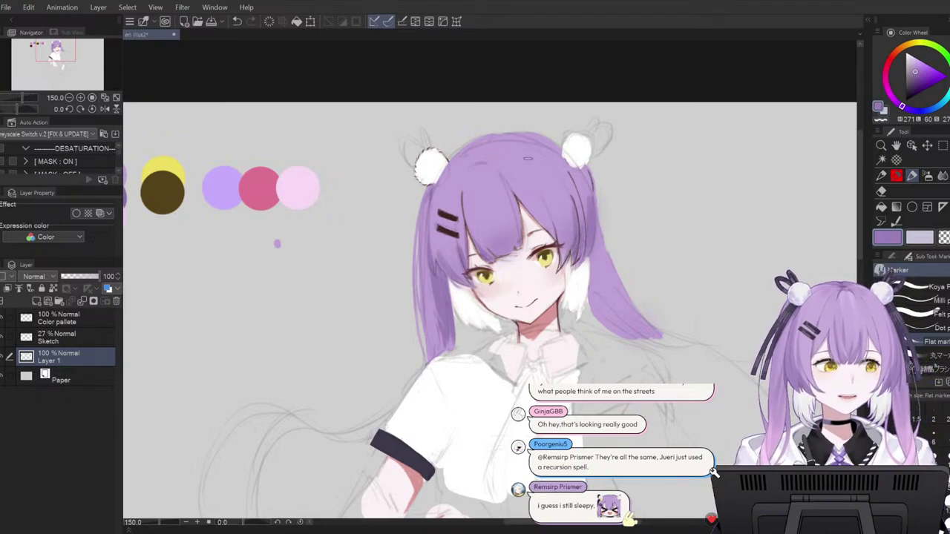
left_click(584, 189, "alt")
left_click(593, 198, "alt")
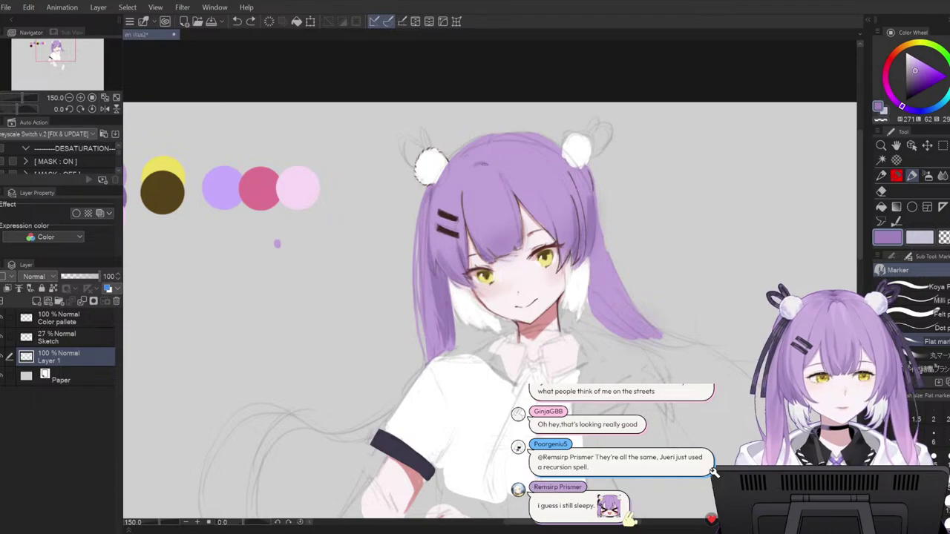
- Draw the parting strands on the crown with the Milli pen and rework the top of the head with the Fold Brush in sampled purple
left_click(934, 298)
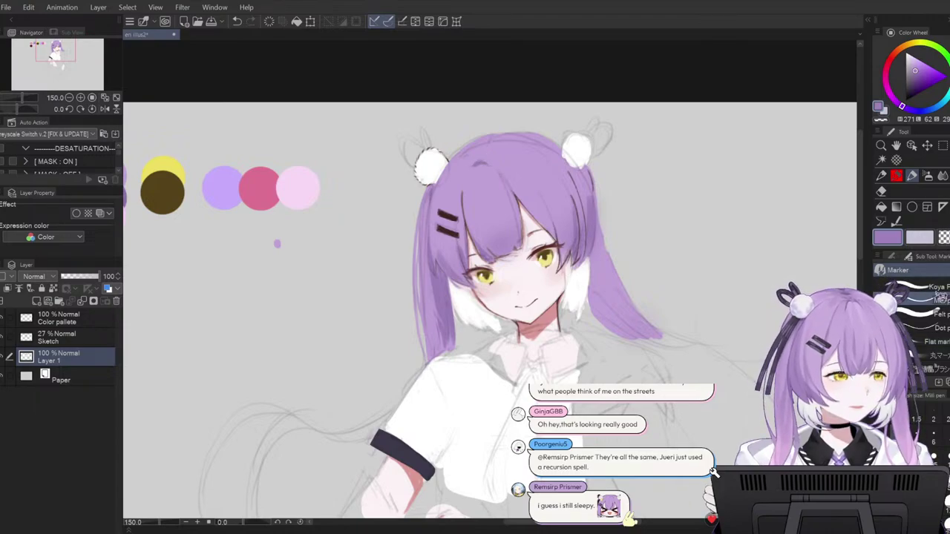
key("ctrl+z")
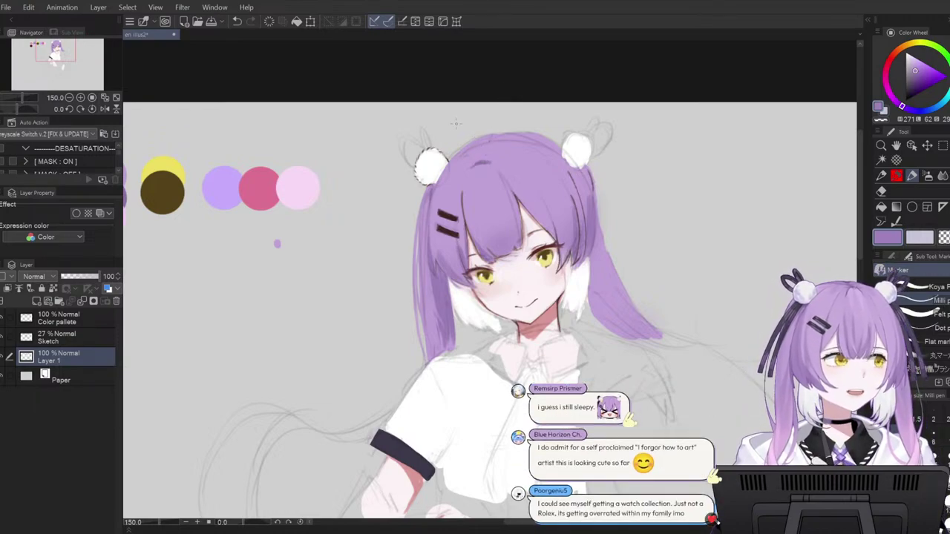
left_click(476, 157, "alt")
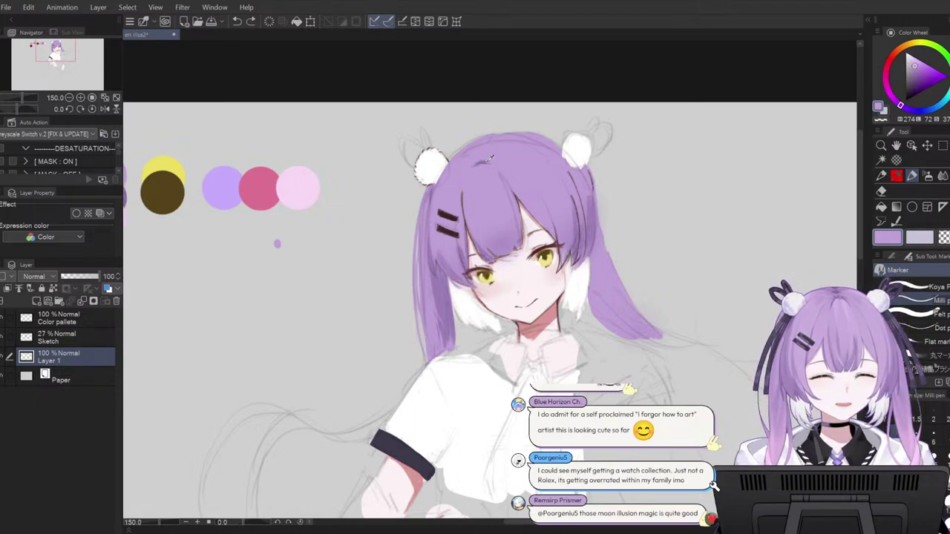
left_click(484, 161, "alt")
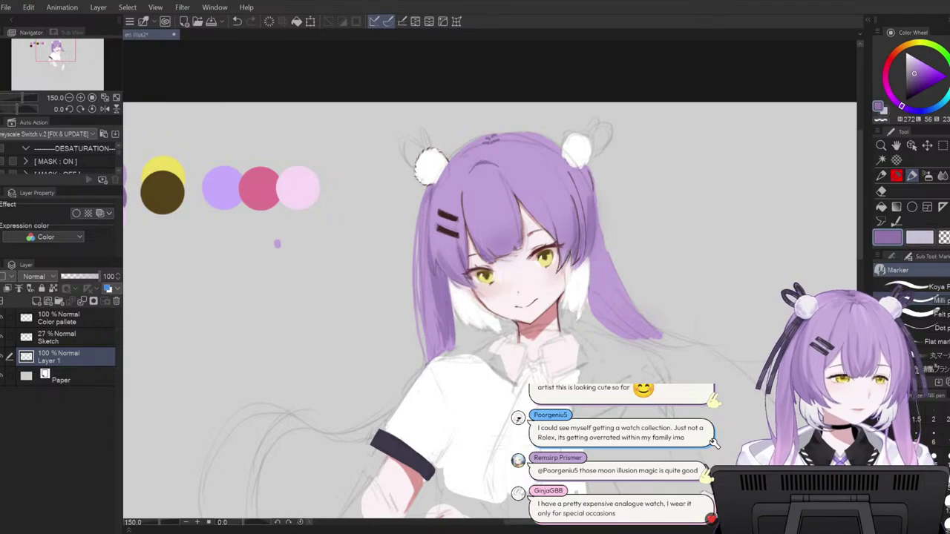
left_click(897, 176)
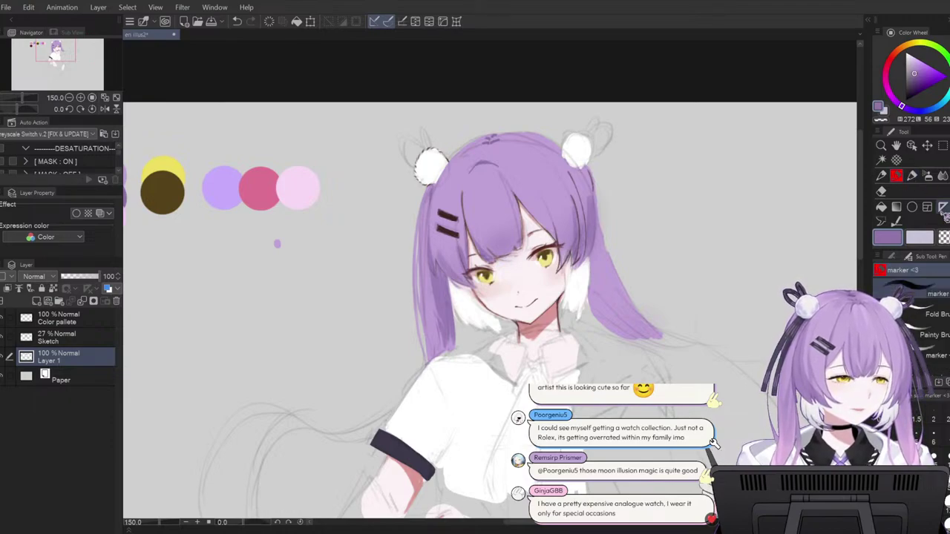
left_click(934, 314)
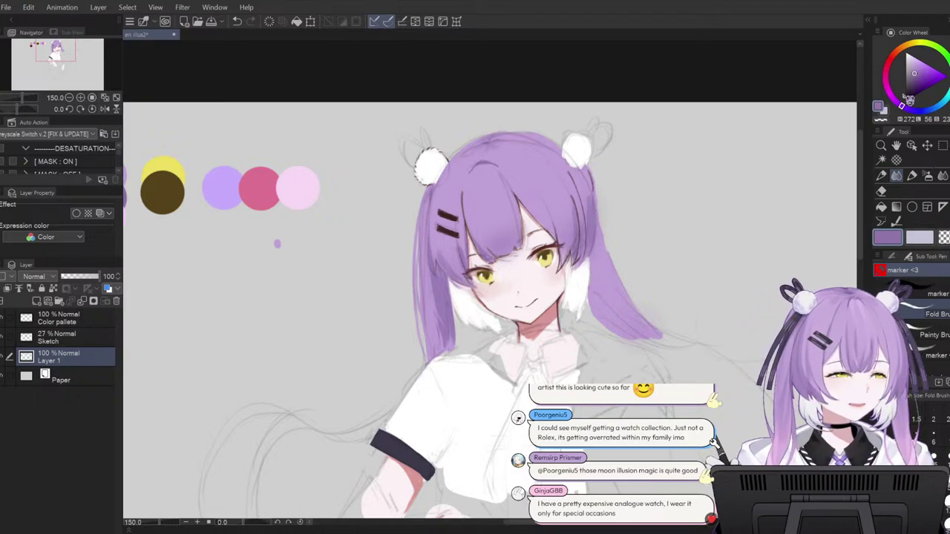
- Sample a dark red and draw the strand line below the hair clips with the Milli pen, switching the marker to Koya Pen
left_click(163, 189)
left_click(140, 166, "alt")
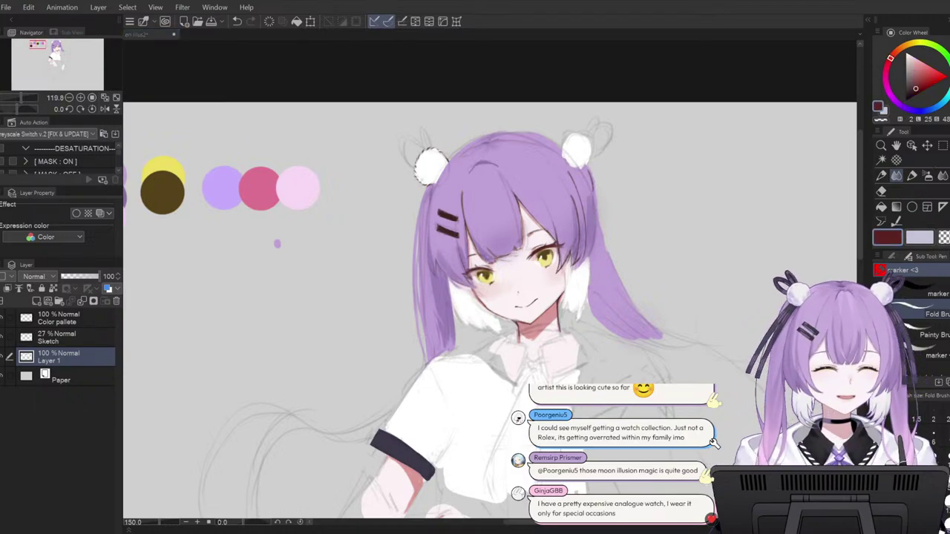
left_click(911, 176)
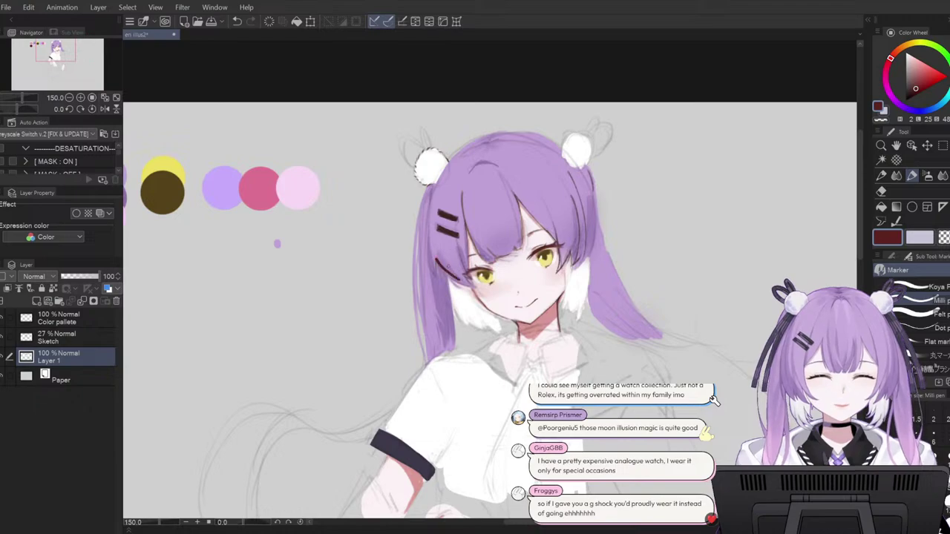
left_click(917, 286)
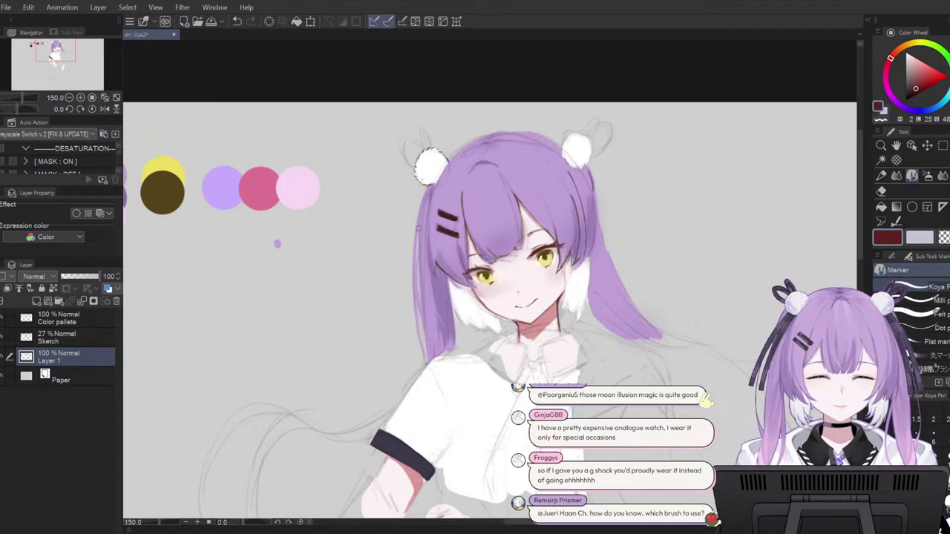
- Darken the red to a deep brown and try thin Koya Pen strand lines in the side hair around the hair clips, undoing unwanted strokes
left_click(911, 89)
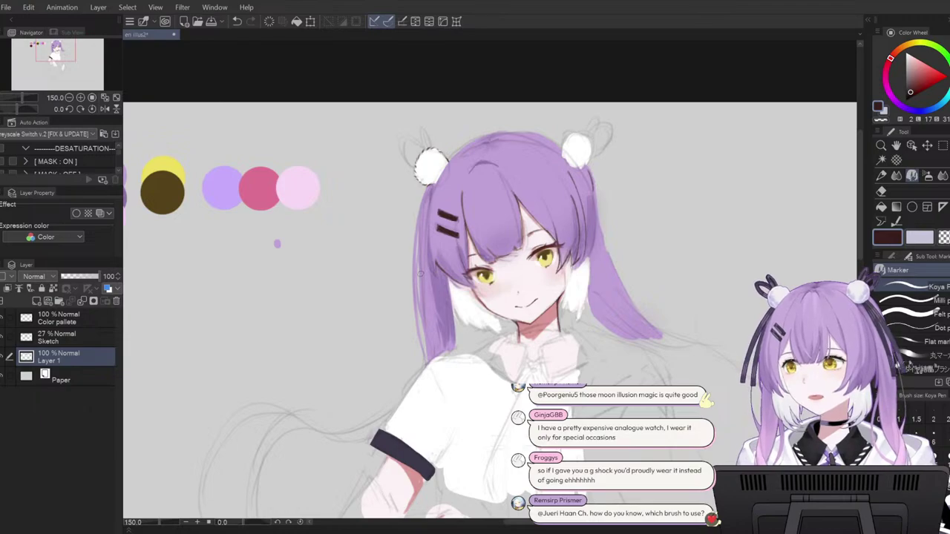
left_click_drag(429, 245, 434, 276)
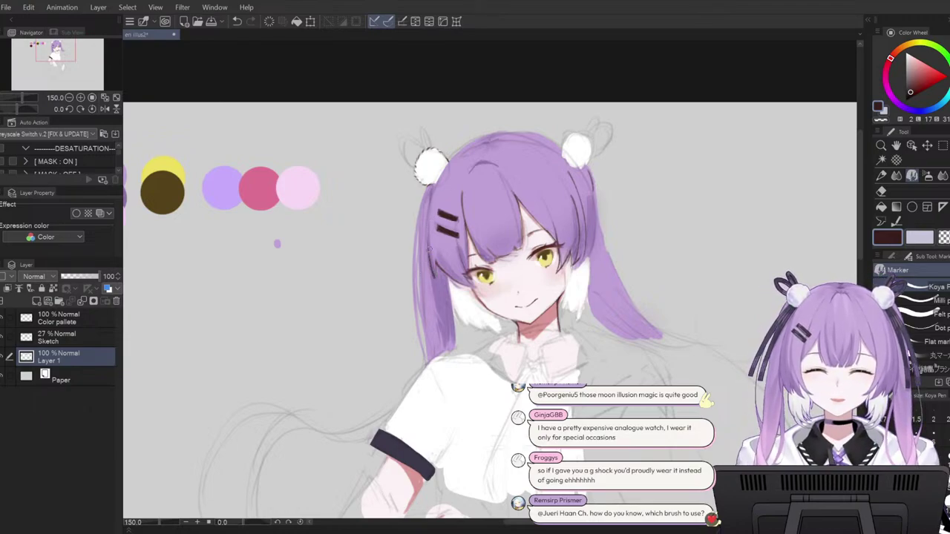
key("ctrl+z")
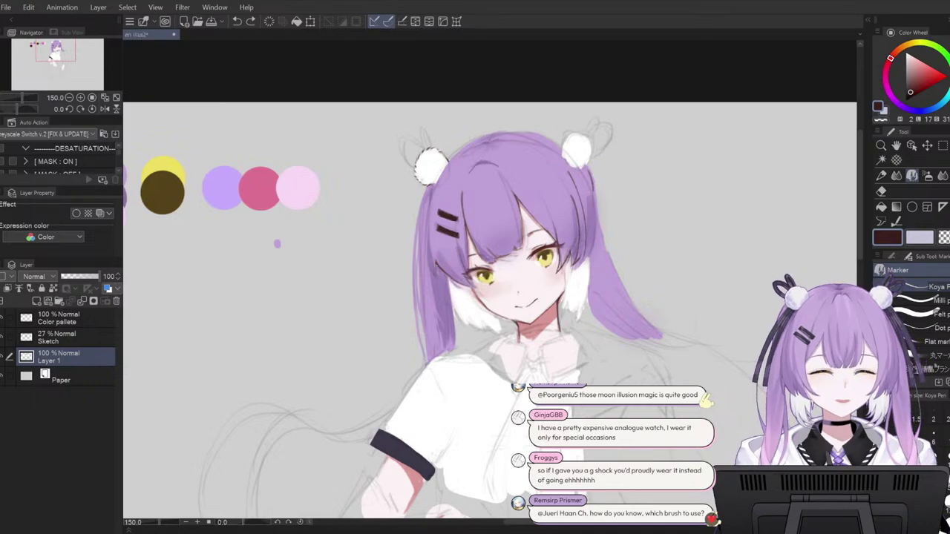
key("ctrl+z")
left_click_drag(441, 282, 427, 242)
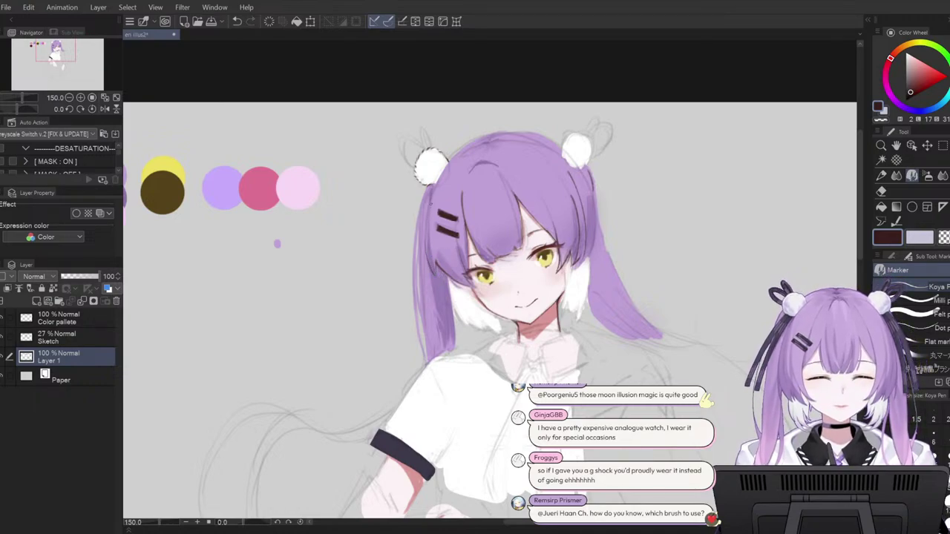
mouse_move(433, 193)
left_mouse_down()
mouse_move(439, 203)
mouse_move(431, 200)
mouse_move(429, 219)
left_mouse_up()
key("ctrl+z")
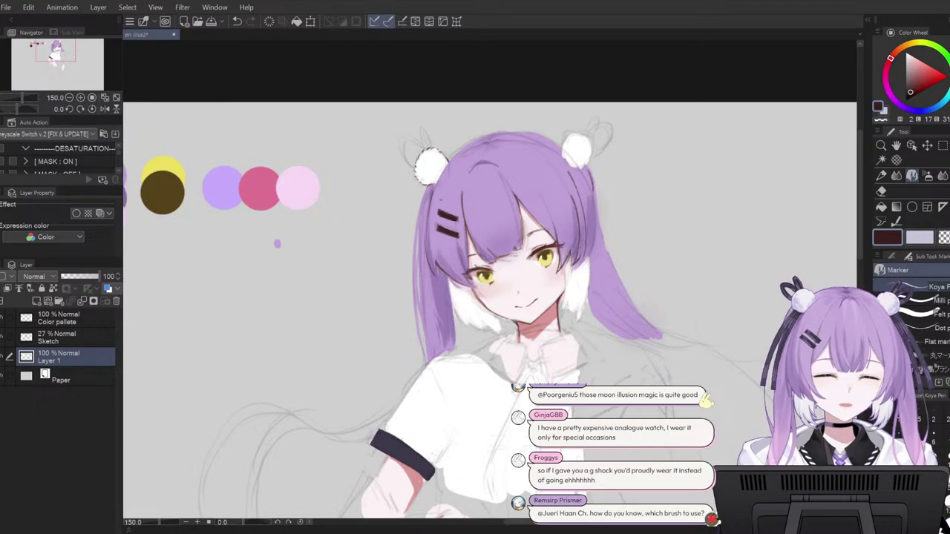
left_click_drag(447, 276, 453, 316)
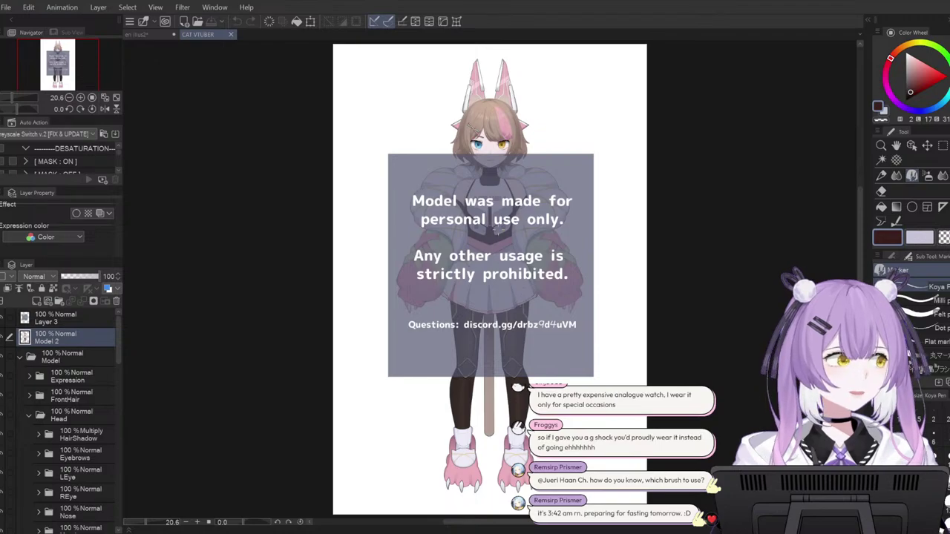
- Hide the usage notice overlay, Layer 3, in the CAT VTUBER document to uncover the character model
scroll(496, 230, "up", 1)
scroll(556, 155, "down", 1)
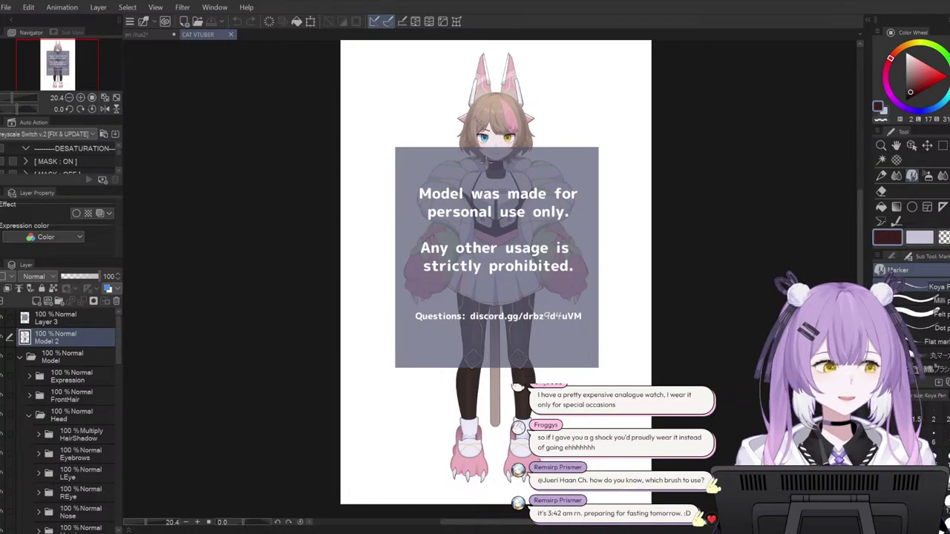
scroll(544, 141, "up", 1)
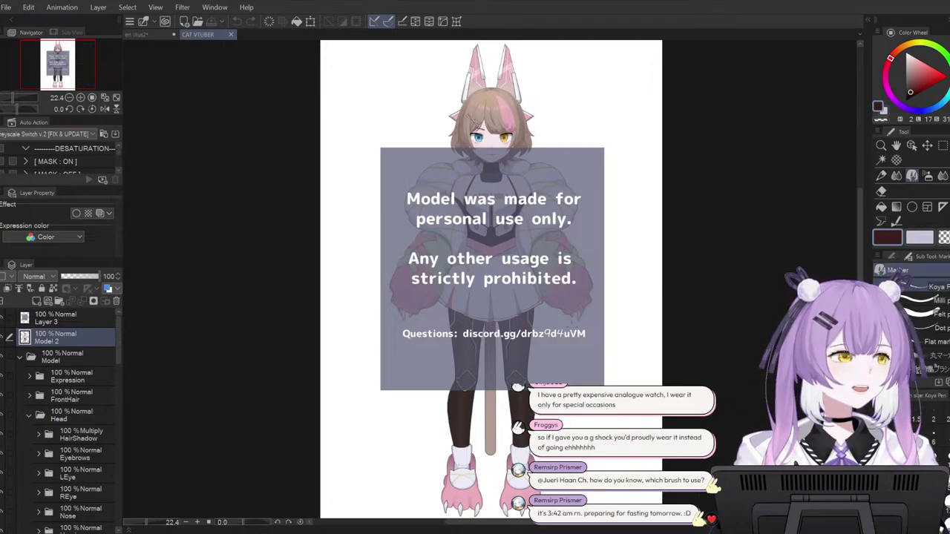
left_click(9, 319)
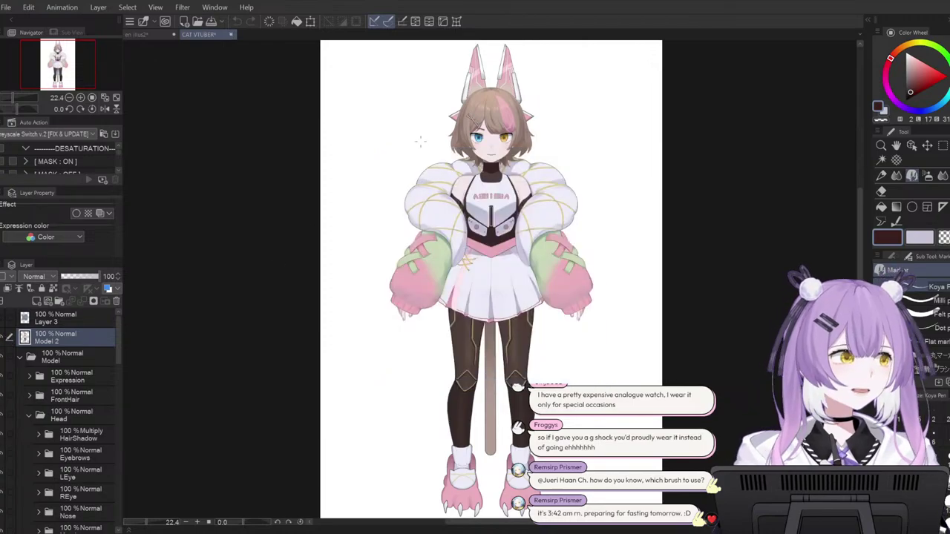
scroll(486, 156, "up", 5)
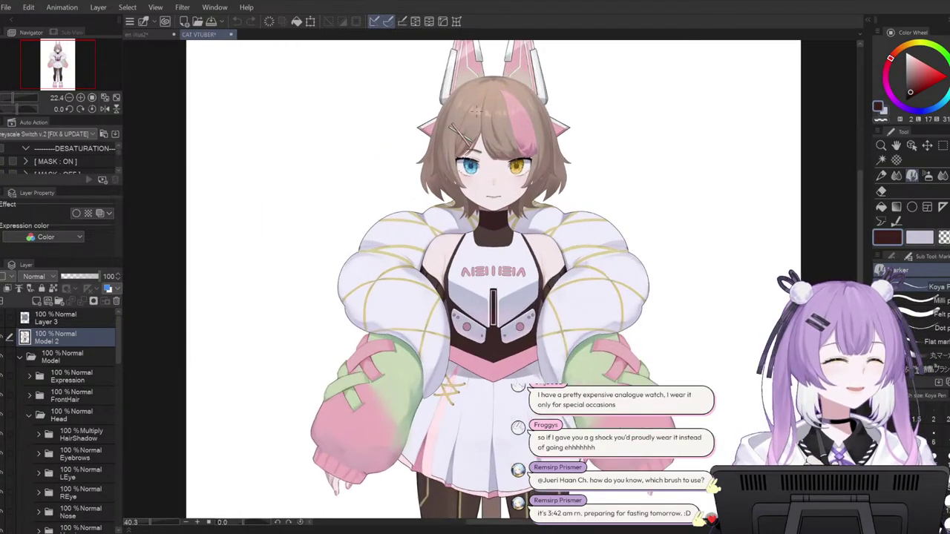
scroll(486, 155, "up", 5)
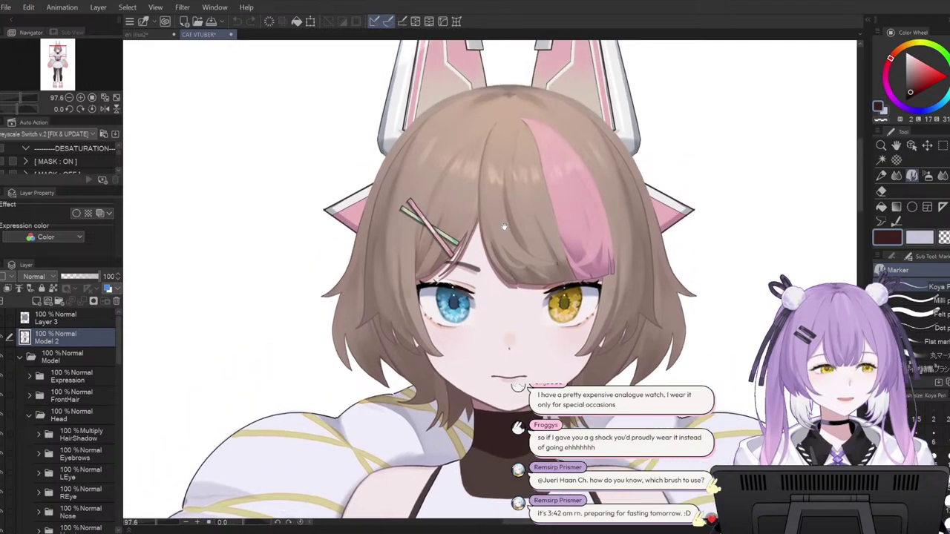
left_click_drag(504, 230, 481, 219)
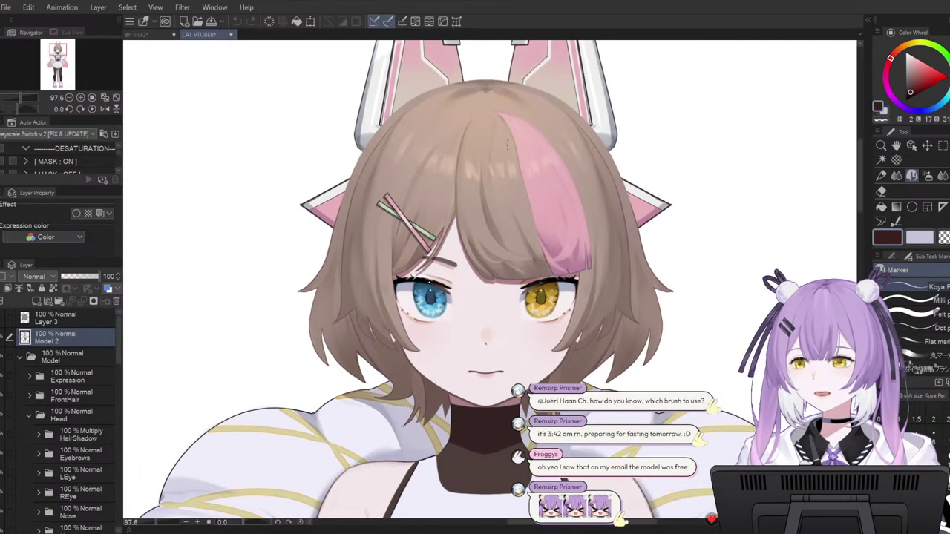
scroll(521, 151, "down", 1)
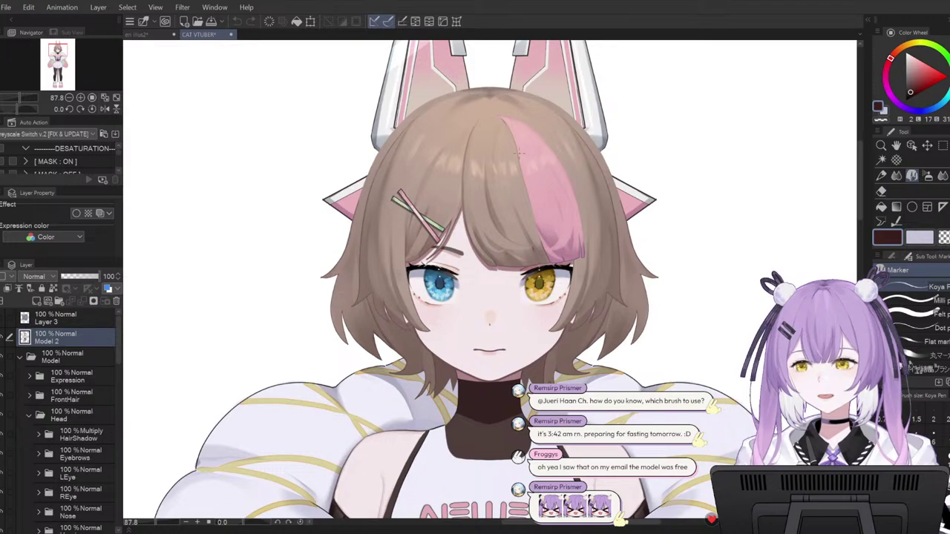
- Move the pink bangs and the middle brown bangs off the cat character's forehead to the empty area beside the head
left_click_drag(534, 163, 531, 184)
left_click_drag(554, 231, 693, 191)
key("ctrl+z")
left_click(3, 339)
left_click_drag(510, 246, 636, 204)
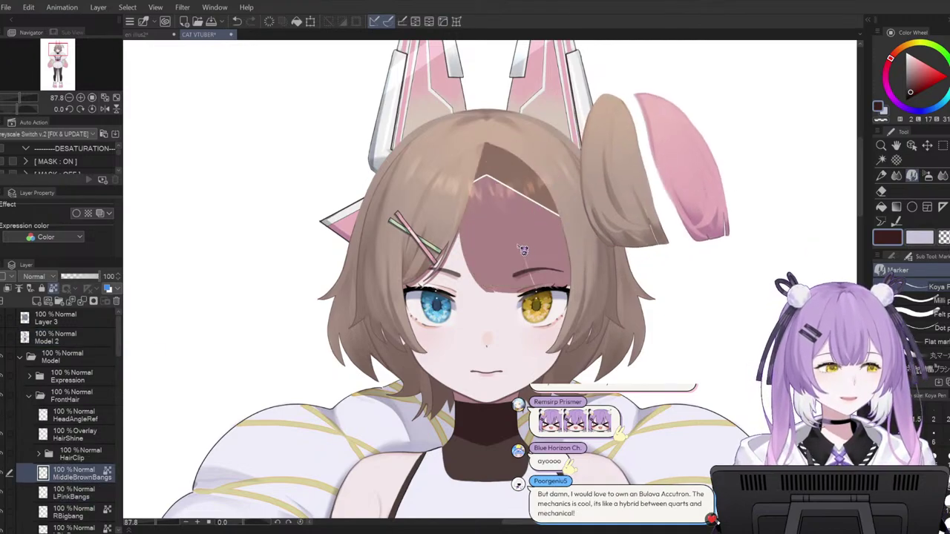
- Move the middle and pink bangs' shadow copies beside the head and shift the Hairline layer down over the forehead
left_click_drag(506, 244, 692, 234)
key("ctrl+y")
key("ctrl+y")
key("ctrl+y")
key("ctrl+y")
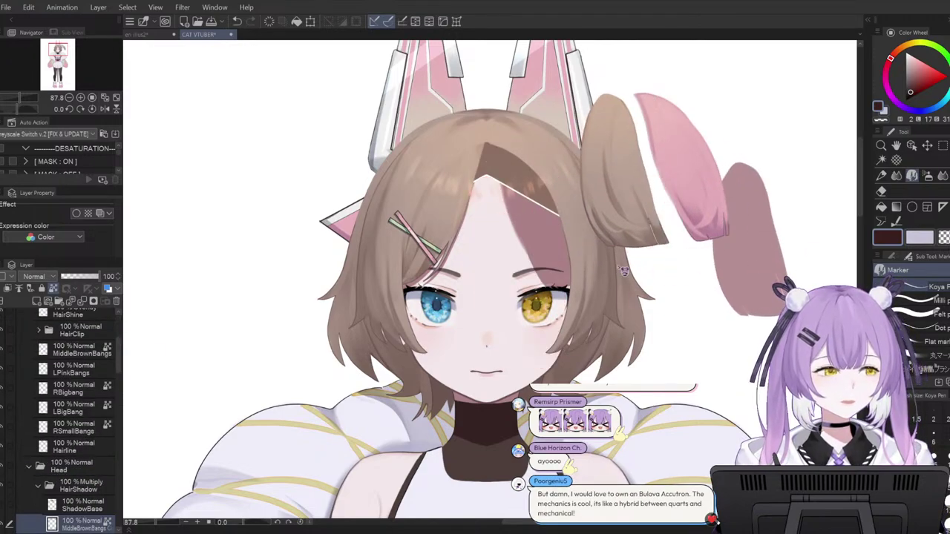
key("ctrl+y")
key("ctrl+y")
key("ctrl+y")
key("ctrl+y")
key("ctrl+y")
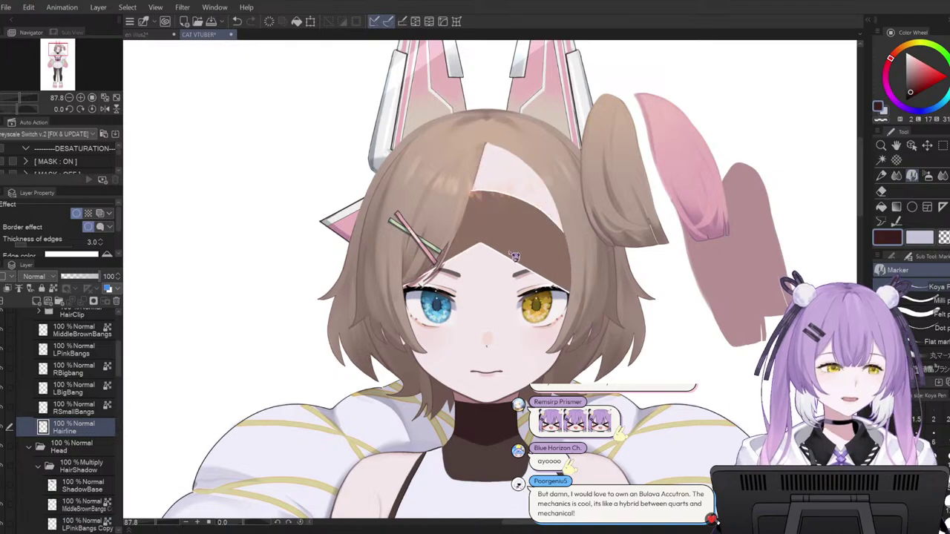
- Undo the shift of the Hairline layer on the cat character's forehead
key("ctrl+y")
key("ctrl+y")
key("ctrl+y")
key("ctrl+y")
key("ctrl+y")
key("ctrl+y")
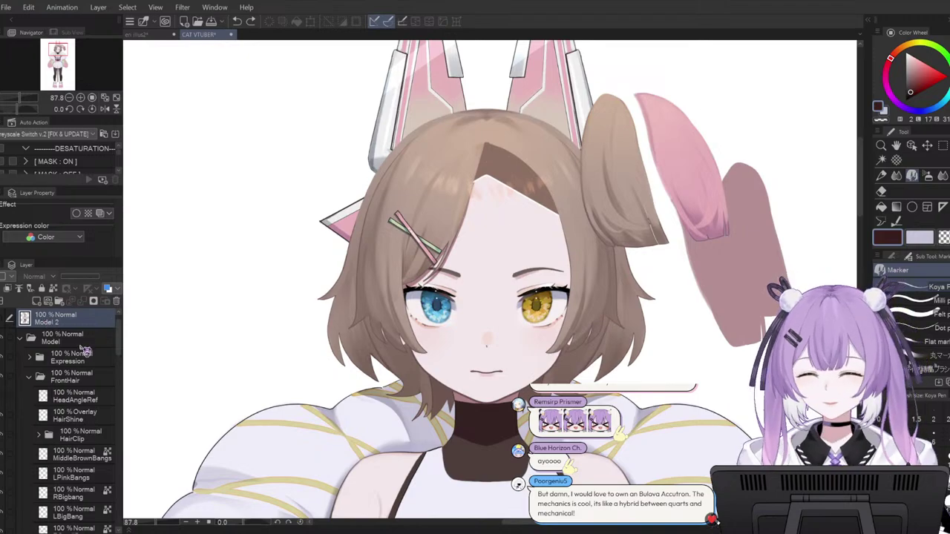
scroll(84, 351, "down", 1)
scroll(89, 344, "up", 2)
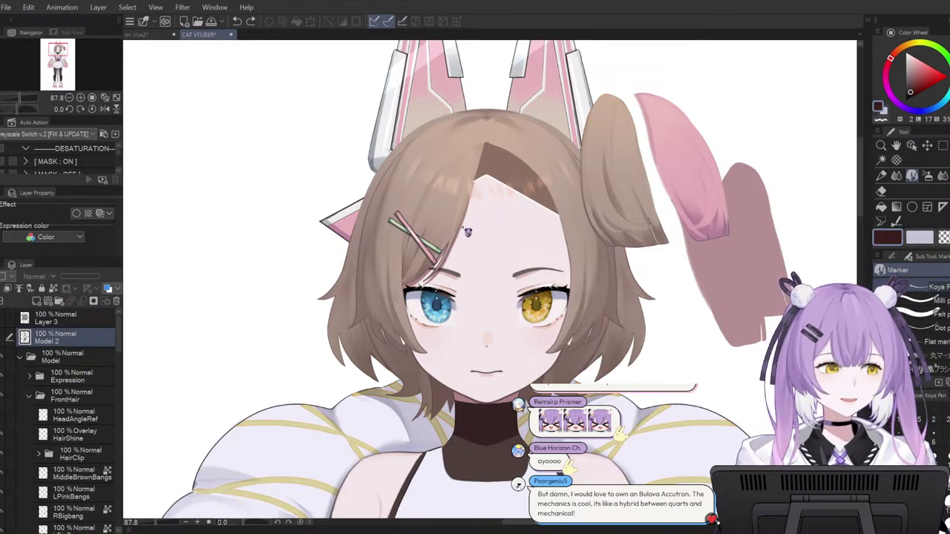
- Move the hairline piece and the face's Color Fill layer out of place to expose the parts underneath
left_click_drag(513, 180, 573, 205)
key("ctrl+z")
key("ctrl+z")
key("ctrl+z")
key("ctrl+z")
key("ctrl+z")
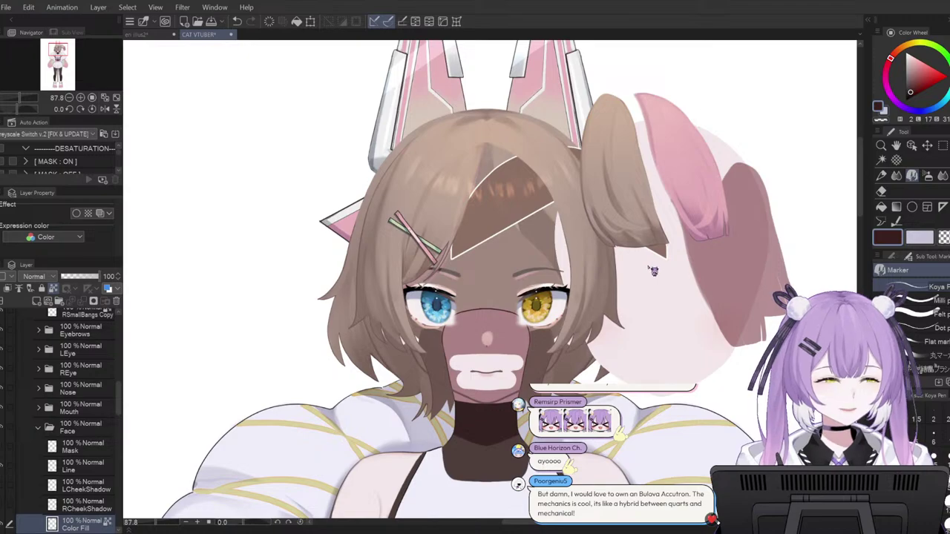
- Undo the moves of the face's Color Fill layer and the hairline piece
key("ctrl+z")
key("ctrl+z")
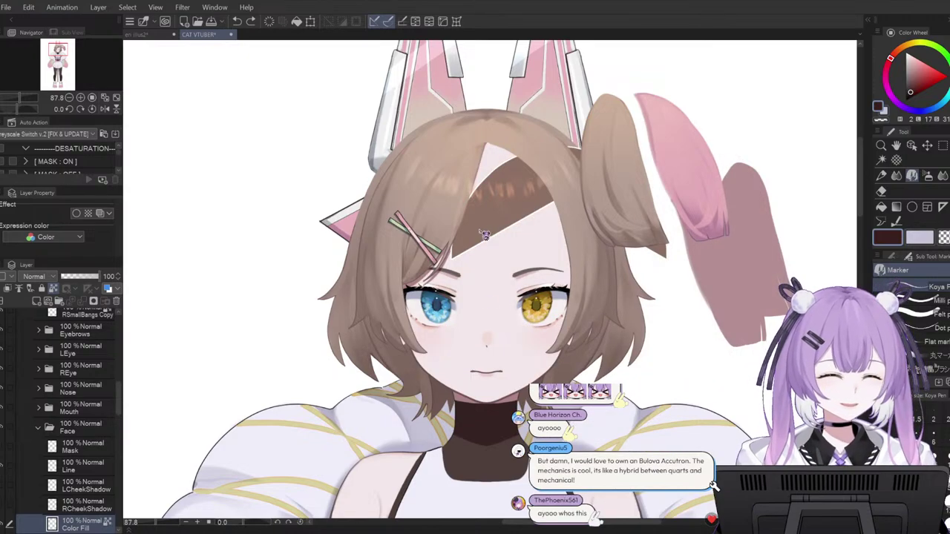
key("ctrl+z")
key("ctrl+z")
key("ctrl+z")
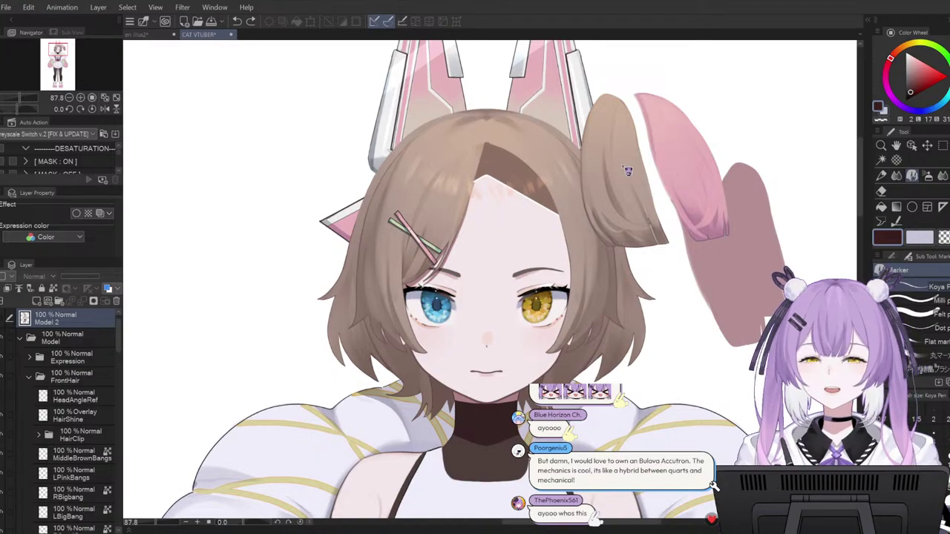
- Move the RBigbang lock up and pull the RSideHair layer outward from the cat character's face
scroll(506, 185, "down", 2)
scroll(506, 185, "up", 1)
left_click(405, 234, "ctrl+shift")
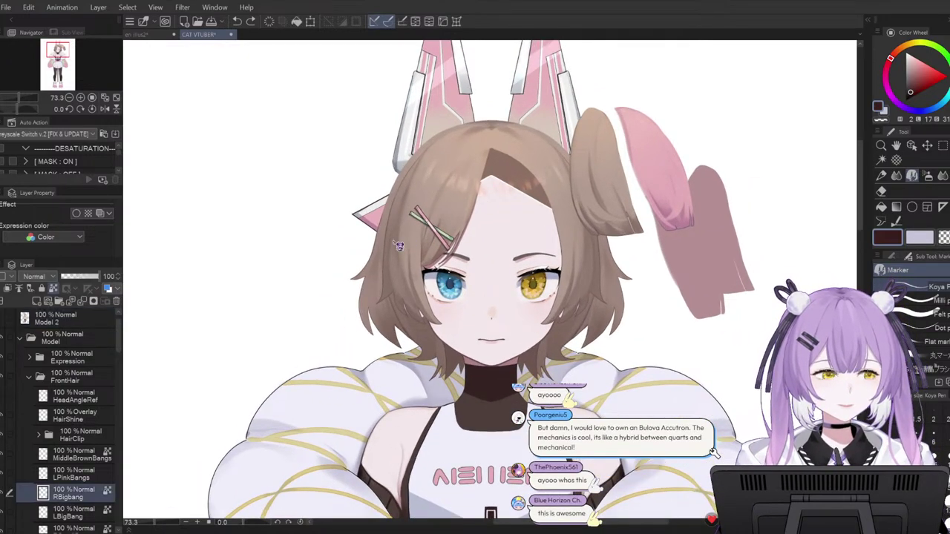
left_click_drag(405, 235, 416, 207)
key("ctrl+y")
key("ctrl+y")
key("ctrl+y")
key("ctrl+y")
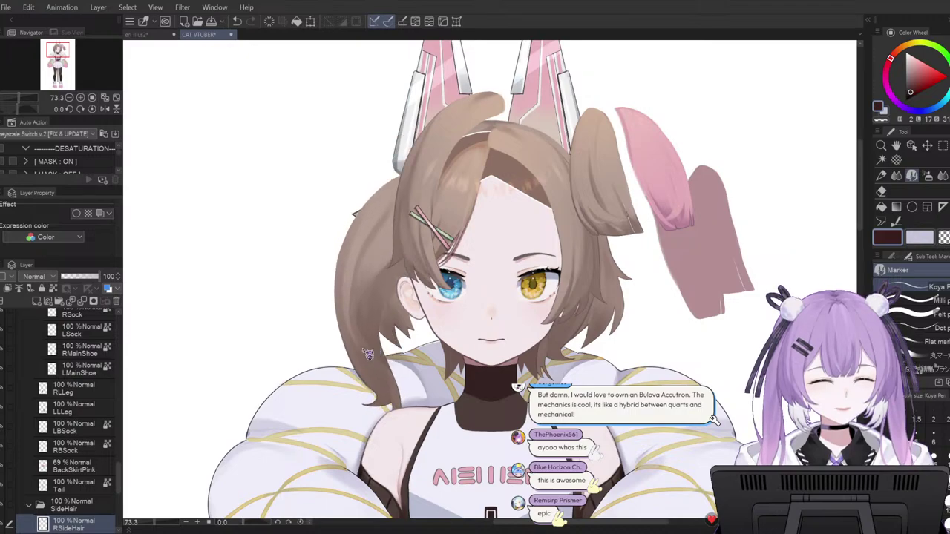
- Pull the side hair further outward, and shift the RBackPuff hoodie piece and the LSideHairSmall lock
key("ctrl+y")
key("ctrl+y")
key("ctrl+y")
key("ctrl+y")
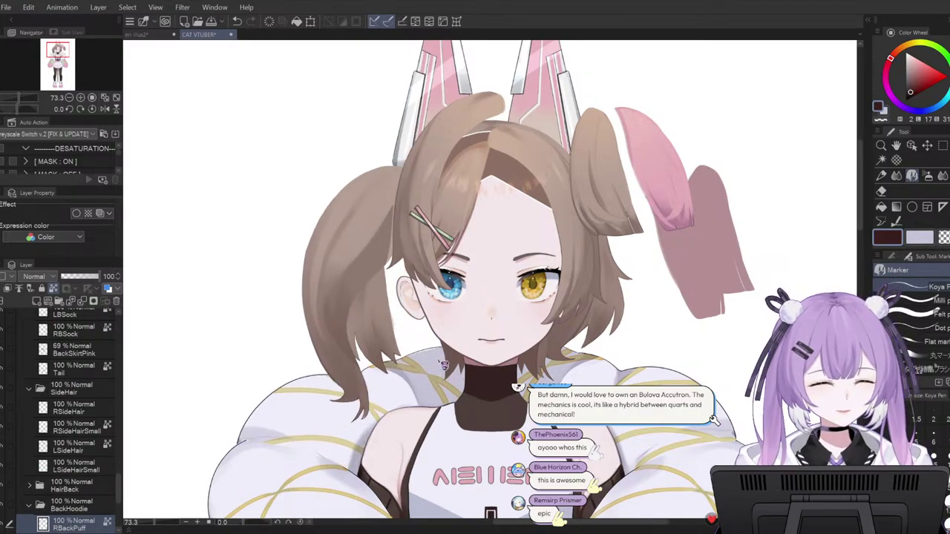
key("ctrl+y")
key("ctrl+y")
key("ctrl+y")
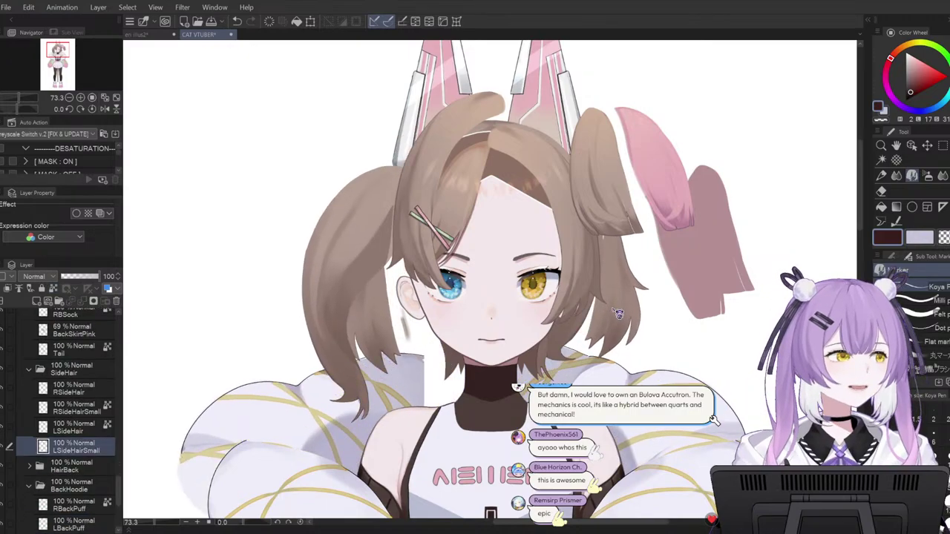
- Undo all the hair, shadow and hoodie layer moves to reassemble the cat character model
key("ctrl+y")
key("ctrl+y")
key("ctrl+y")
key("ctrl+y")
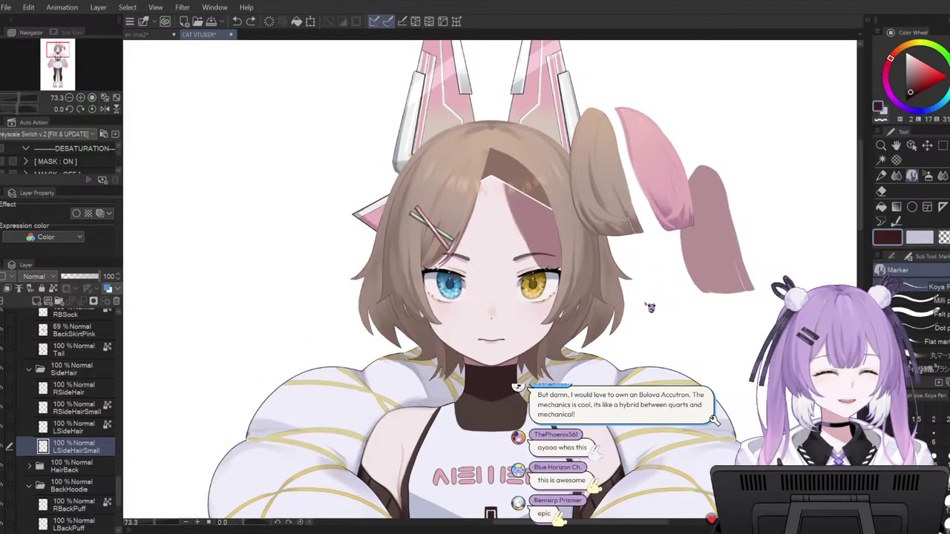
key("ctrl+y")
key("ctrl+y")
key("ctrl+y")
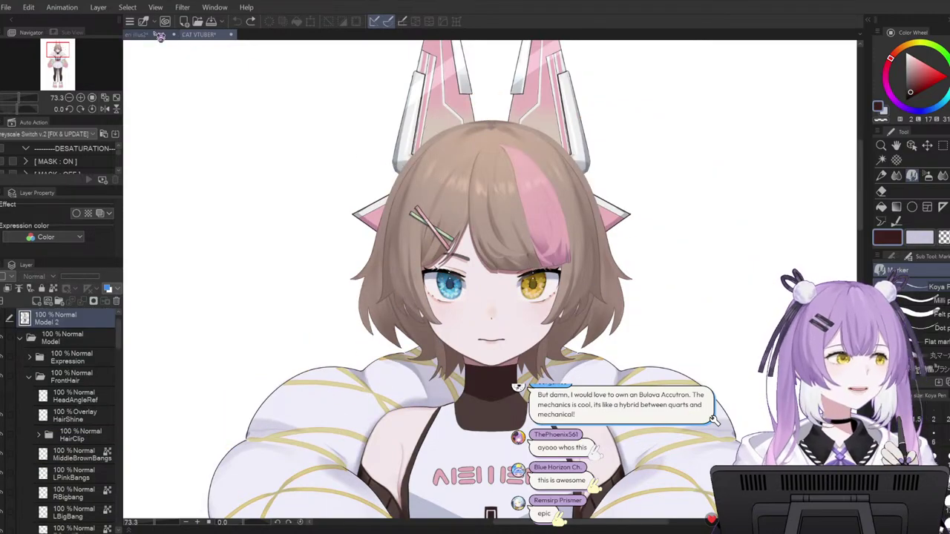
key("ctrl+y")
key("ctrl+y")
key("ctrl+z")
key("ctrl+z")
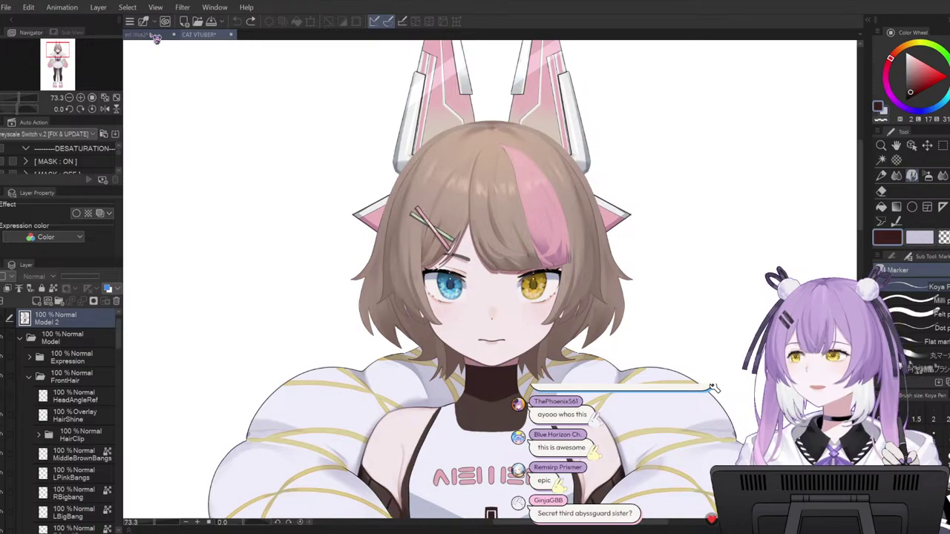
scroll(765, 180, "down", 2)
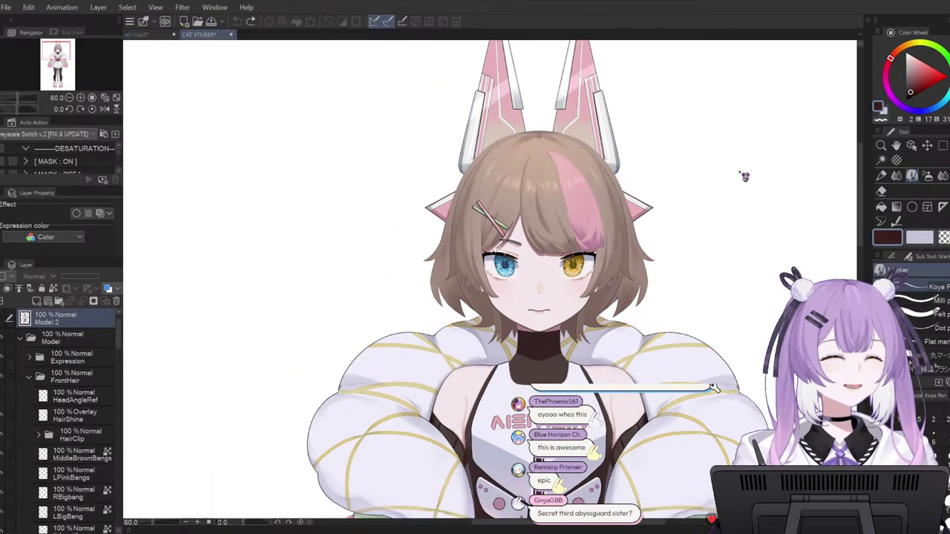
scroll(746, 177, "up", 1)
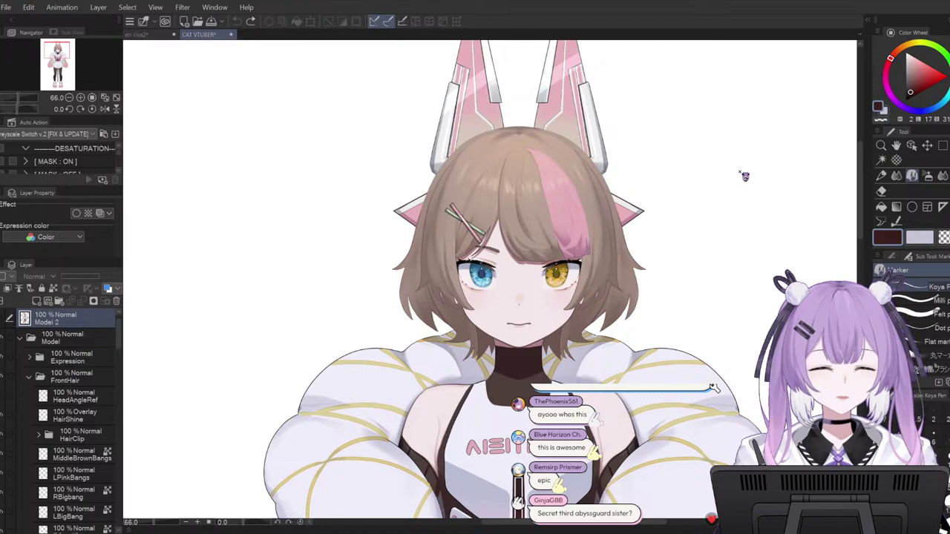
left_click_drag(608, 523, 617, 523)
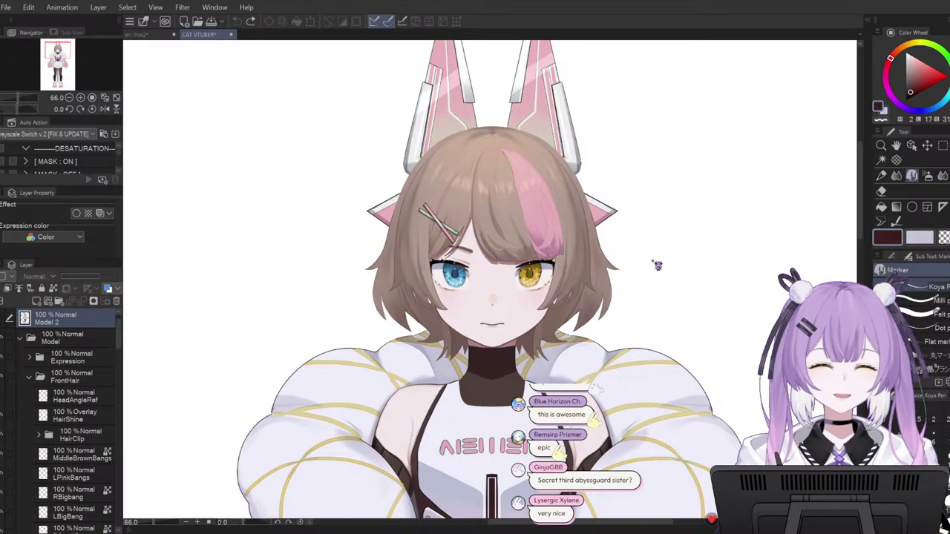
scroll(654, 261, "down", 1)
scroll(660, 243, "up", 1)
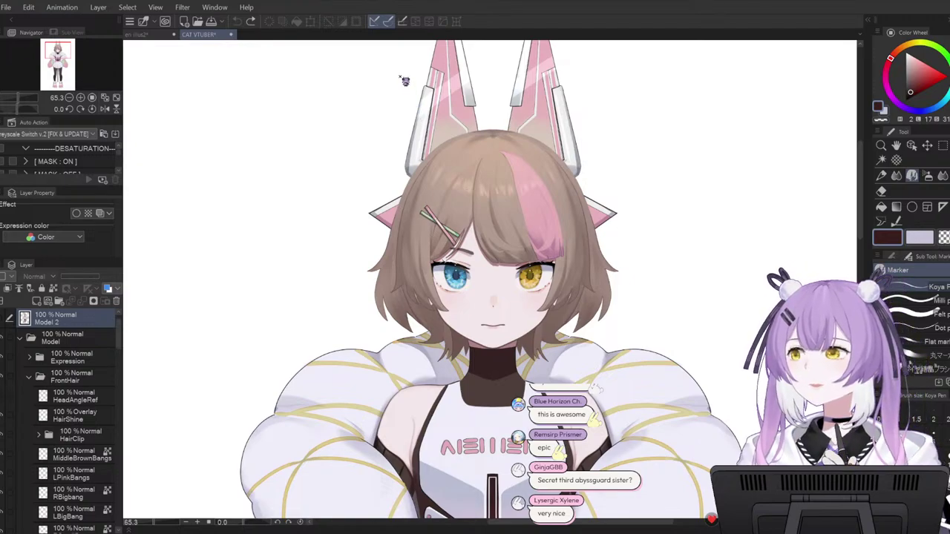
- Close the CAT VTUBER document and return to the illustration of the purple-haired girl
left_click(236, 36)
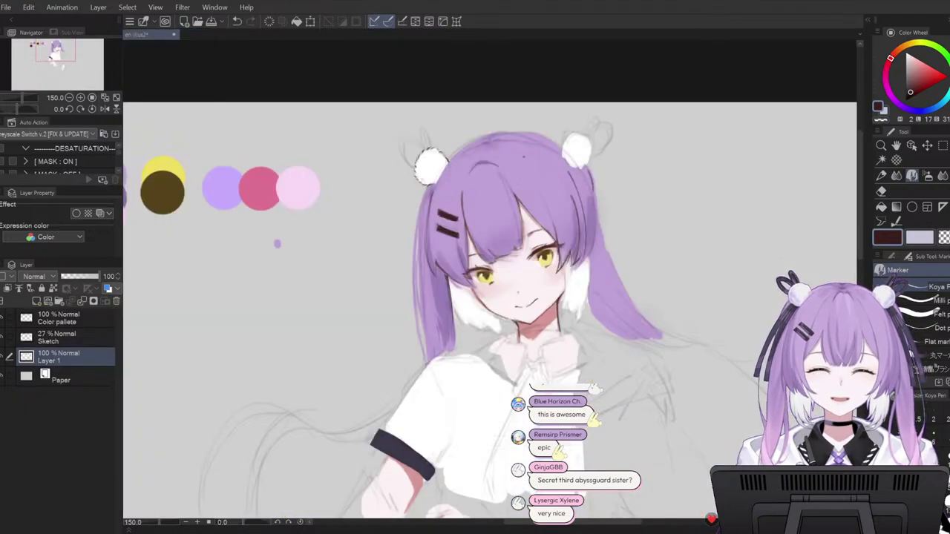
mouse_move(524, 156)
left_mouse_down()
mouse_move(499, 151)
mouse_move(561, 164)
mouse_move(515, 151)
left_mouse_up()
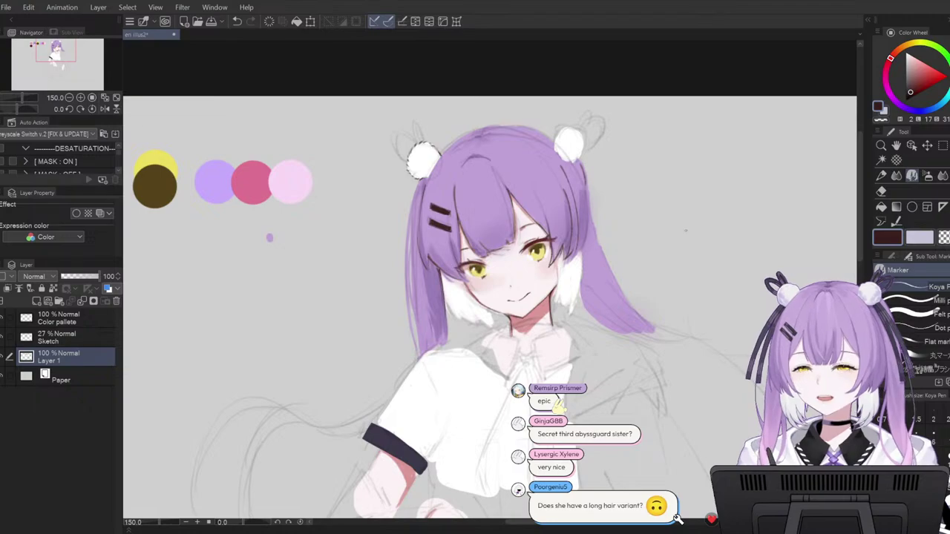
scroll(686, 230, "down", 2)
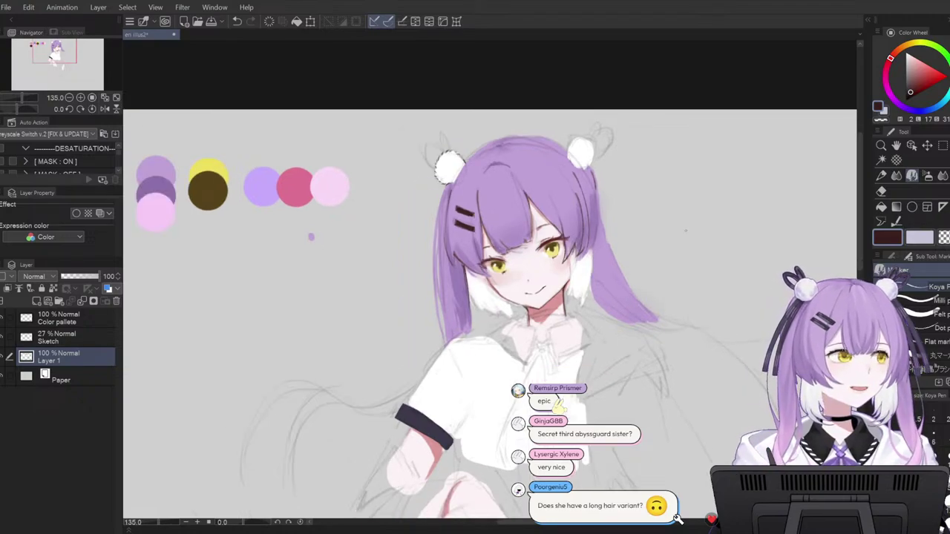
scroll(686, 230, "up", 2)
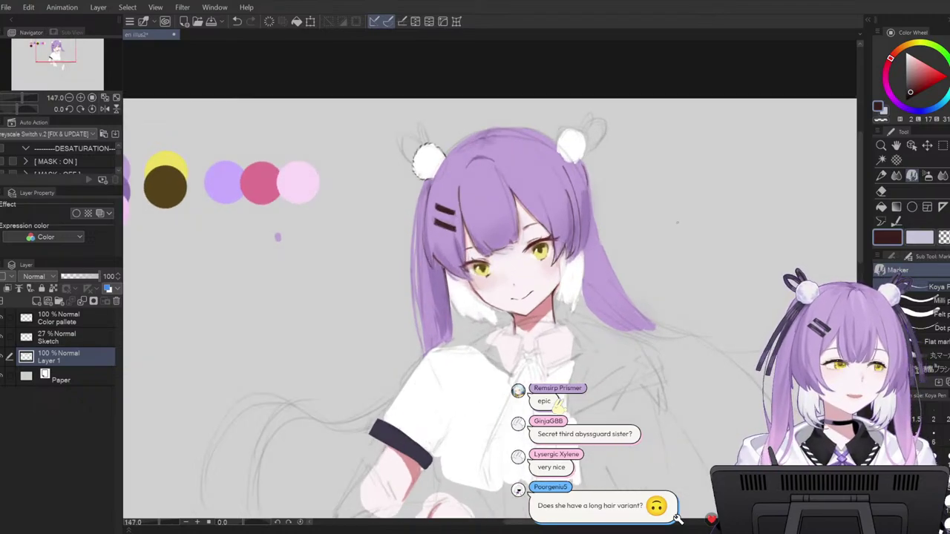
scroll(677, 222, "down", 4)
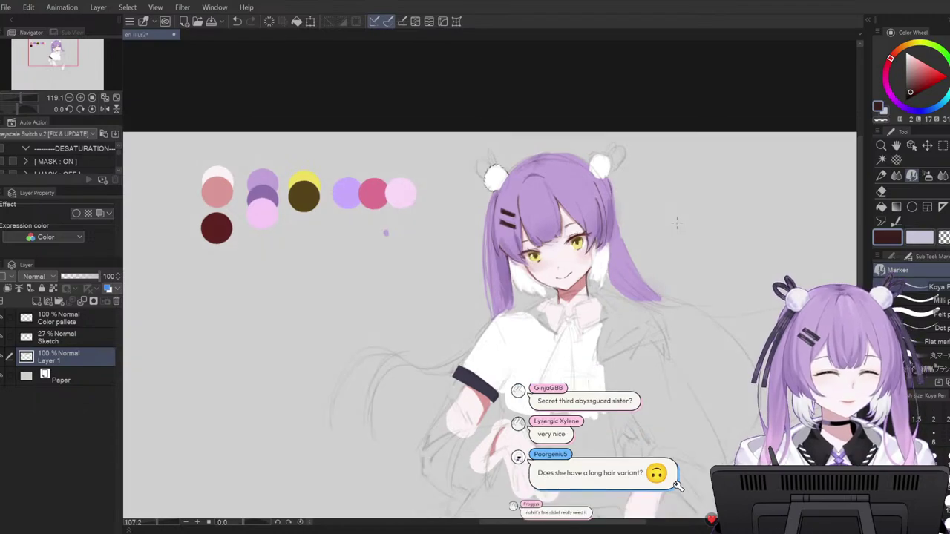
scroll(675, 223, "up", 2)
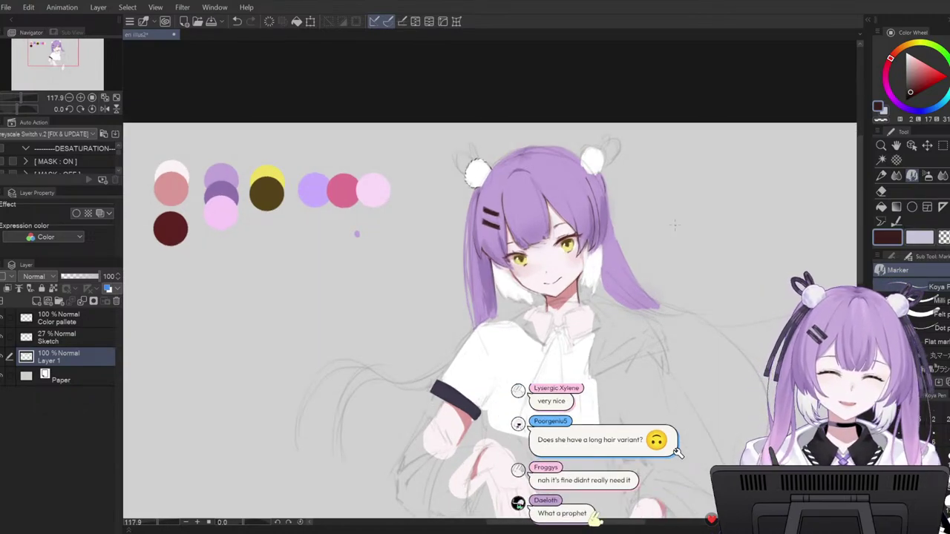
- Paint both collar flaps of the shirt with the Felt pen in the dark navy sampled from the sleeve cuff
left_click(356, 218)
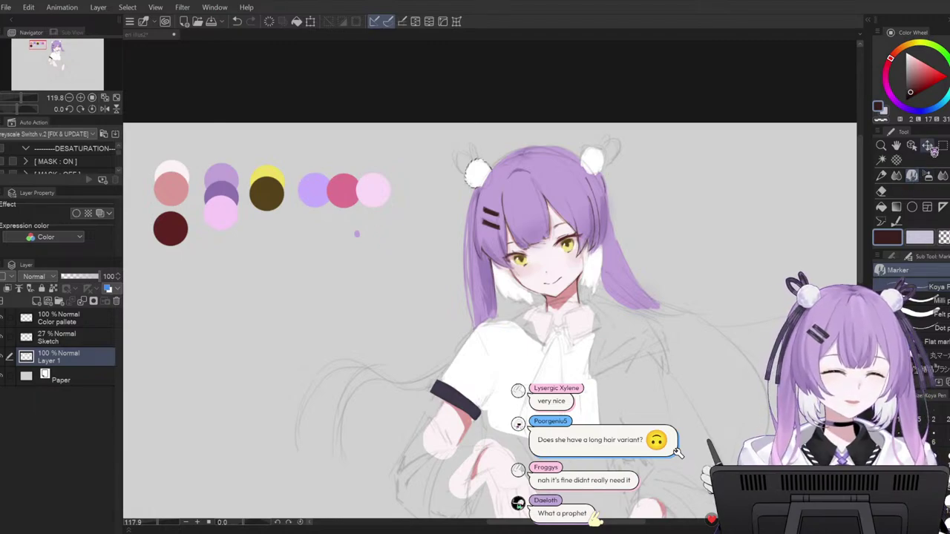
left_click(937, 314)
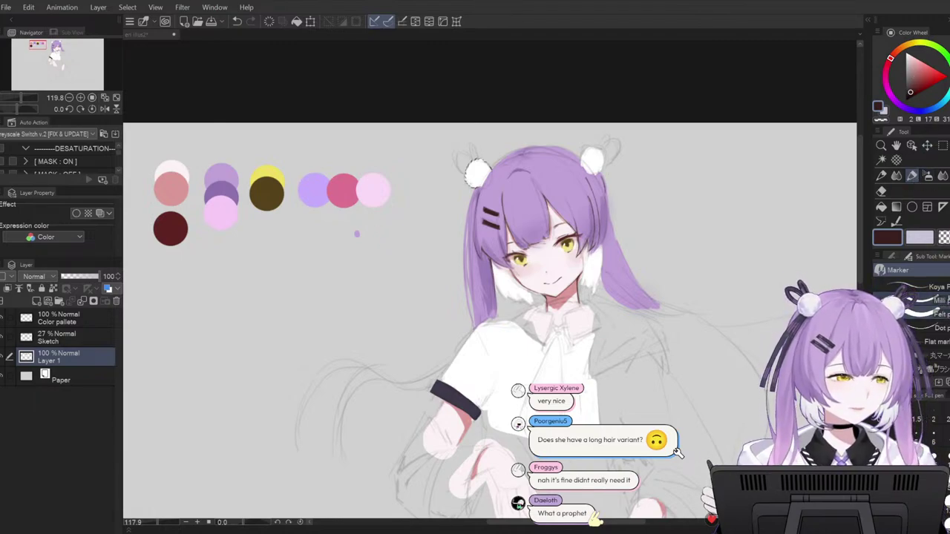
left_click(909, 88)
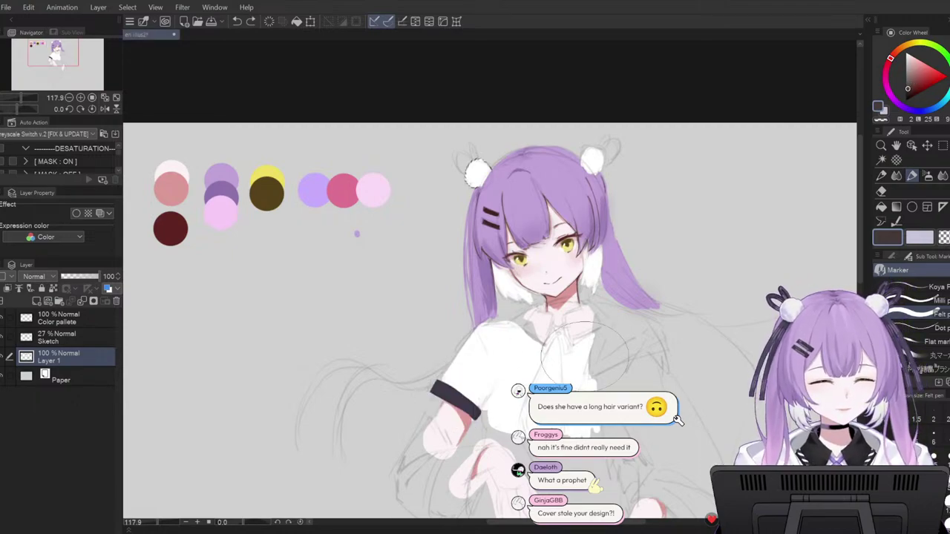
left_click(452, 391, "alt")
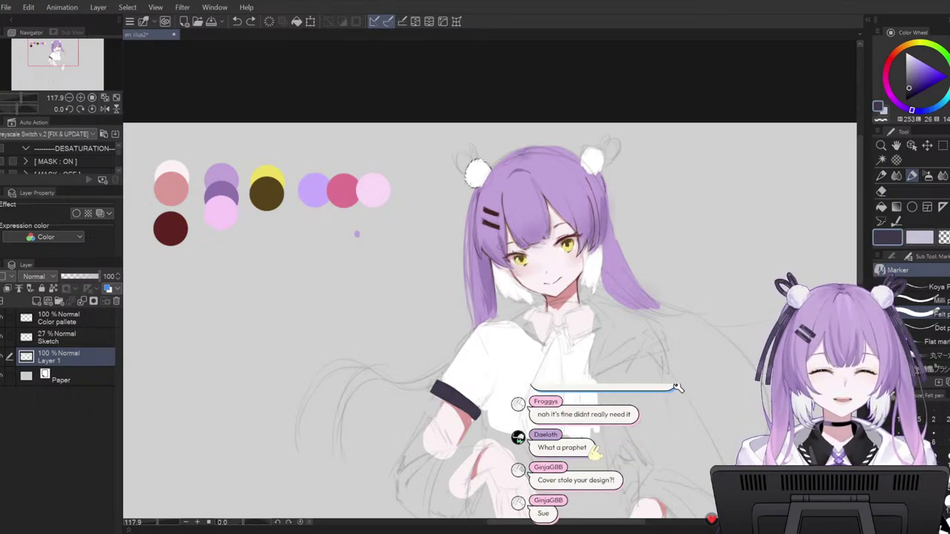
scroll(543, 302, "up", 3)
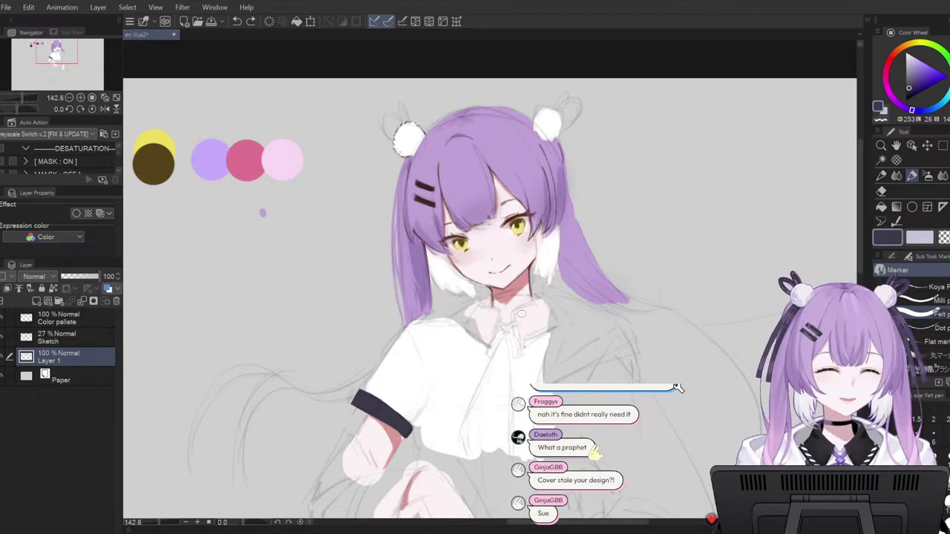
mouse_move(519, 312)
left_mouse_down()
mouse_move(520, 337)
mouse_move(516, 312)
mouse_move(545, 301)
mouse_move(516, 317)
mouse_move(521, 339)
mouse_move(524, 313)
mouse_move(533, 328)
mouse_move(536, 304)
mouse_move(552, 312)
mouse_move(533, 336)
mouse_move(546, 327)
mouse_move(522, 343)
left_mouse_up()
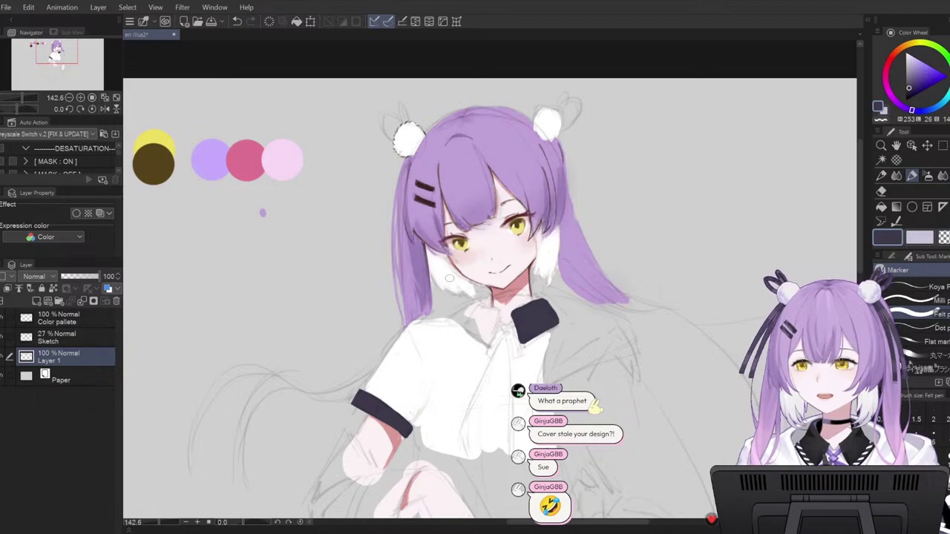
mouse_move(483, 306)
left_mouse_down()
mouse_move(496, 313)
mouse_move(472, 318)
mouse_move(469, 333)
mouse_move(486, 342)
mouse_move(479, 313)
mouse_move(486, 330)
mouse_move(490, 319)
mouse_move(492, 340)
mouse_move(499, 317)
mouse_move(482, 323)
left_mouse_up()
key("ctrl+z")
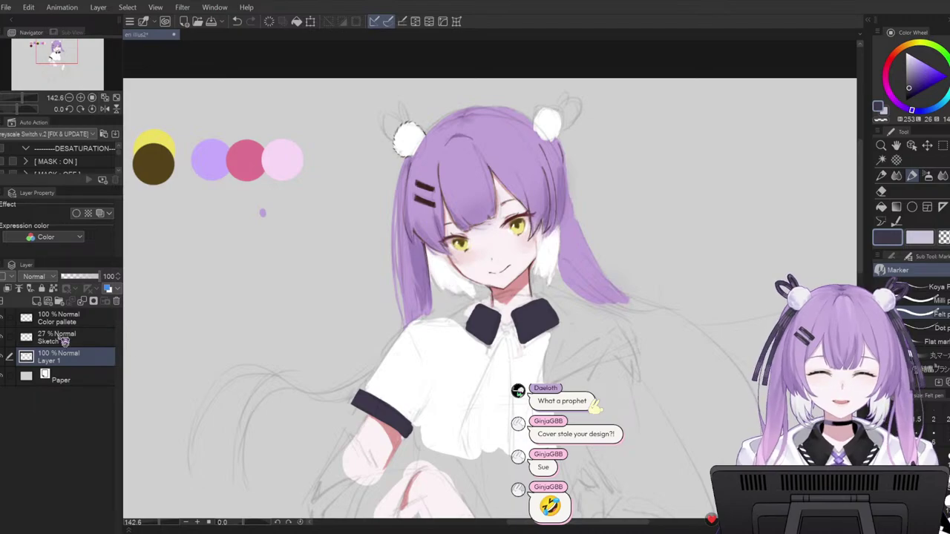
- Add a new layer above Layer 1 and draw a short line in a darker navy beside the shirt's lower hem
left_click(38, 301)
left_click_drag(64, 357, 63, 380)
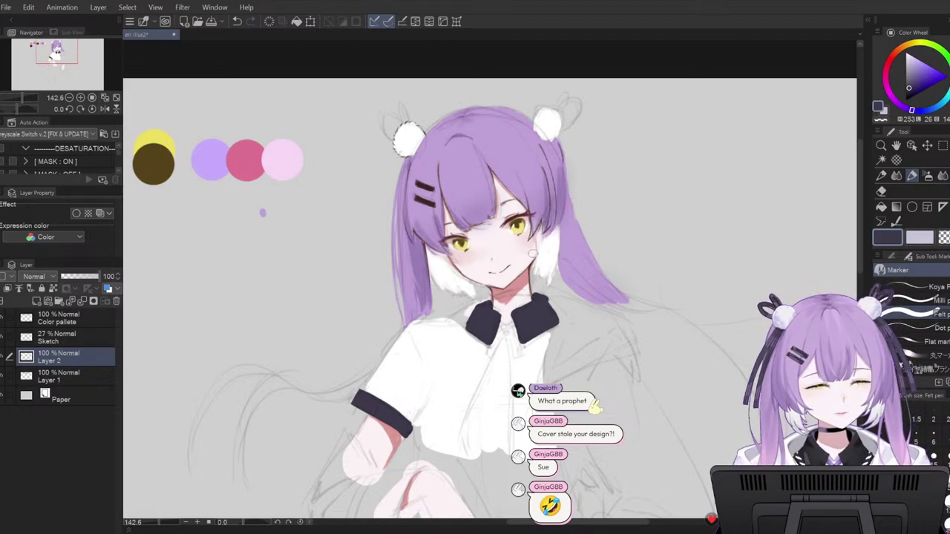
left_click_drag(911, 86, 907, 98)
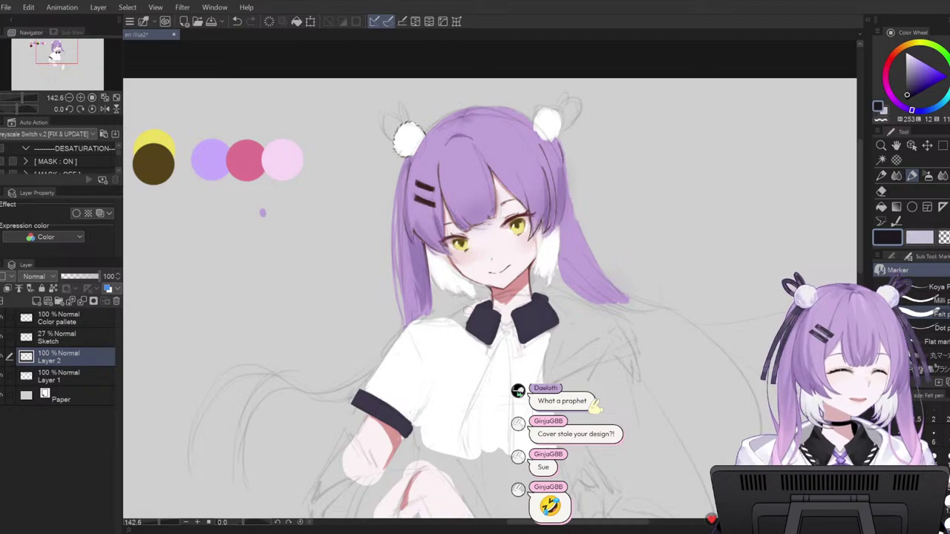
left_click(374, 399, "alt")
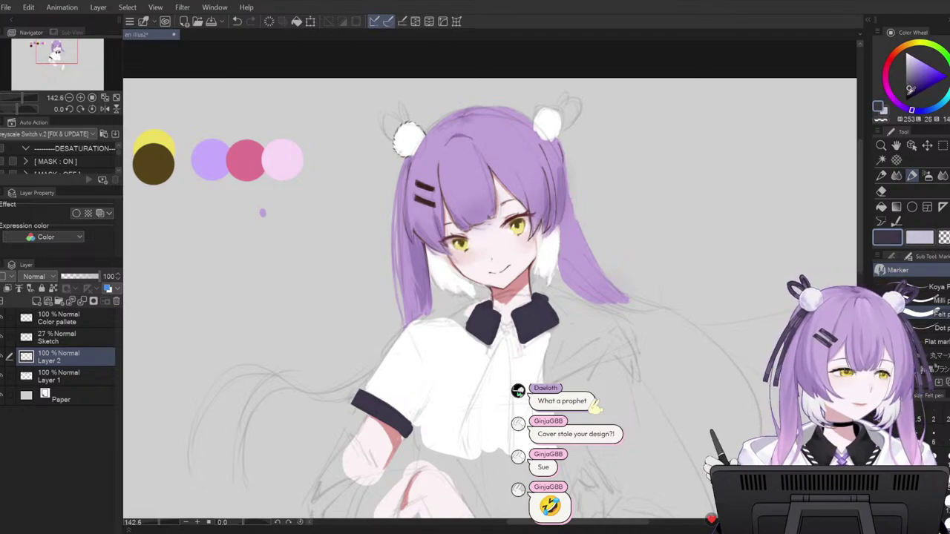
left_click(909, 92)
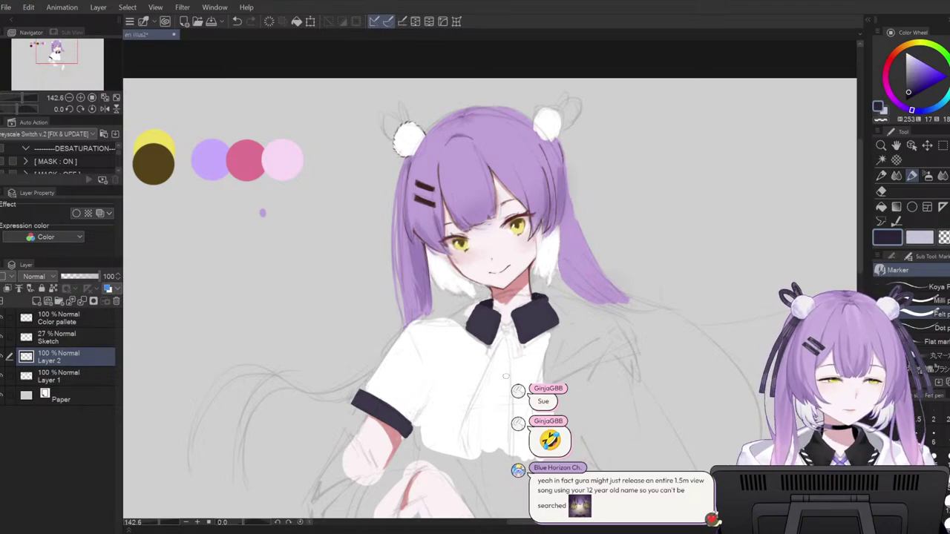
left_click_drag(507, 388, 475, 390)
mouse_move(545, 464)
left_mouse_down()
mouse_move(477, 435)
mouse_move(569, 436)
mouse_move(626, 414)
left_mouse_up()
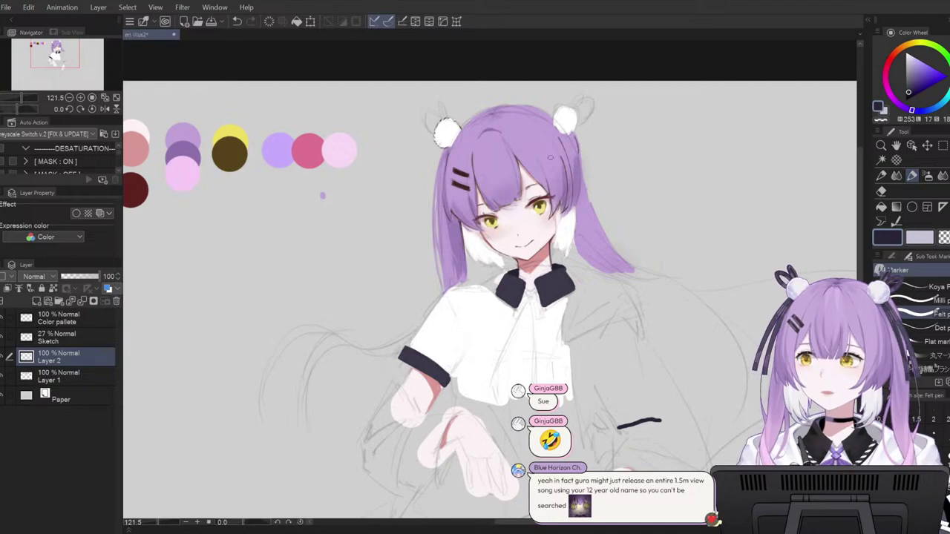
- Shade the right-hand pigtail with Flat marker strokes in a darker purple sampled from the opposite pigtail
left_click(590, 213, "alt")
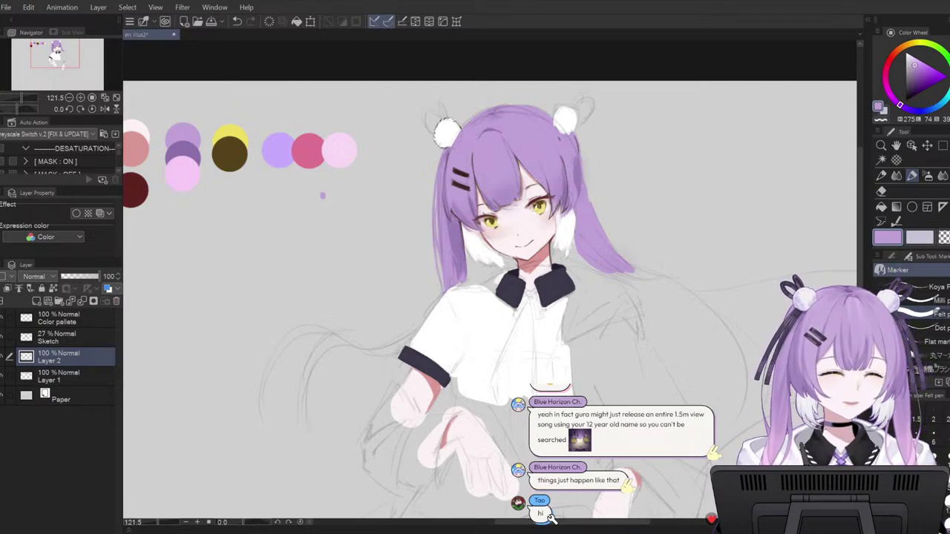
left_click(444, 250, "alt")
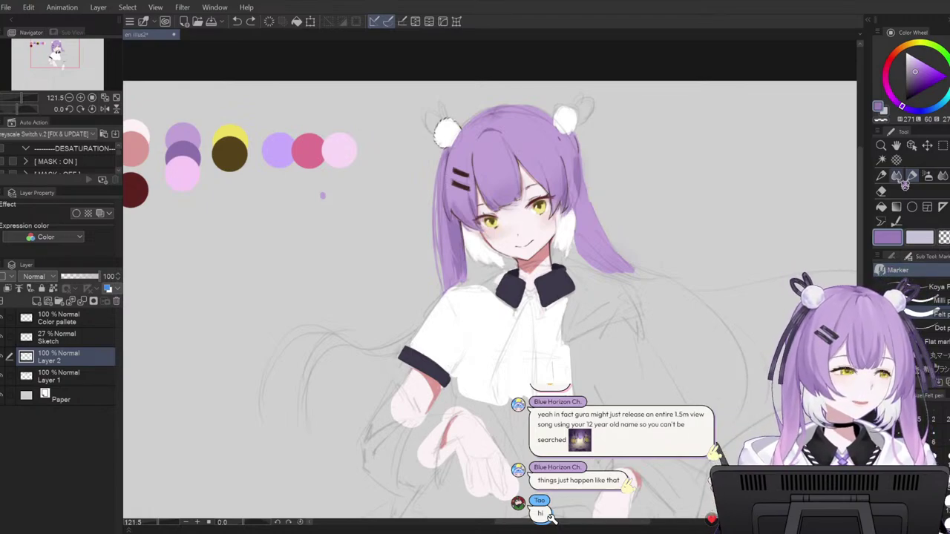
left_click(934, 342)
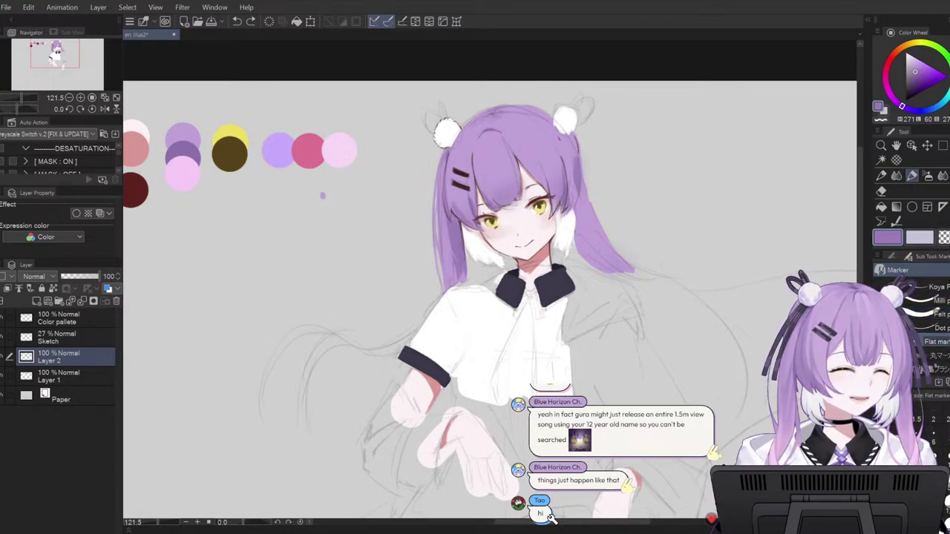
left_click_drag(573, 164, 583, 226)
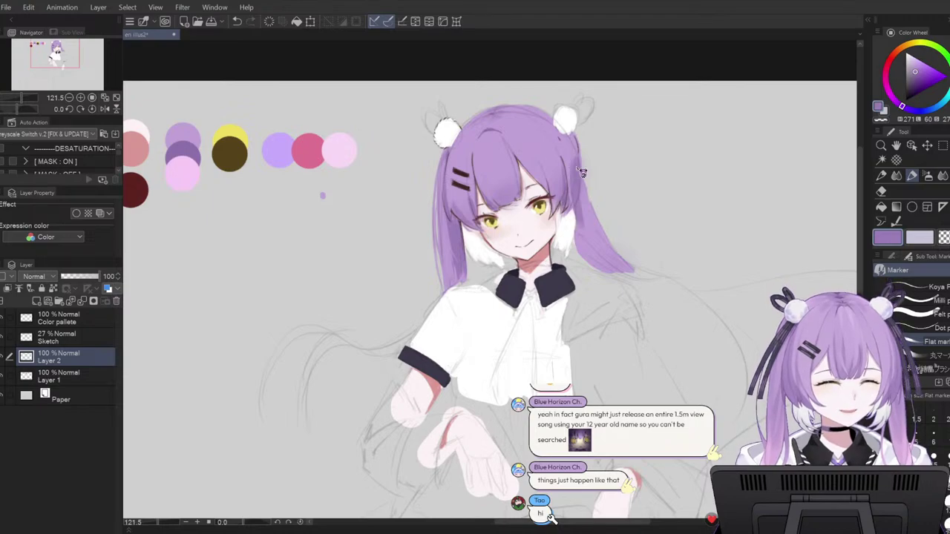
key("ctrl+z")
left_click_drag(578, 181, 578, 239)
mouse_move(579, 205)
left_mouse_down()
mouse_move(580, 246)
mouse_move(599, 269)
left_mouse_up()
left_click_drag(588, 213, 603, 267)
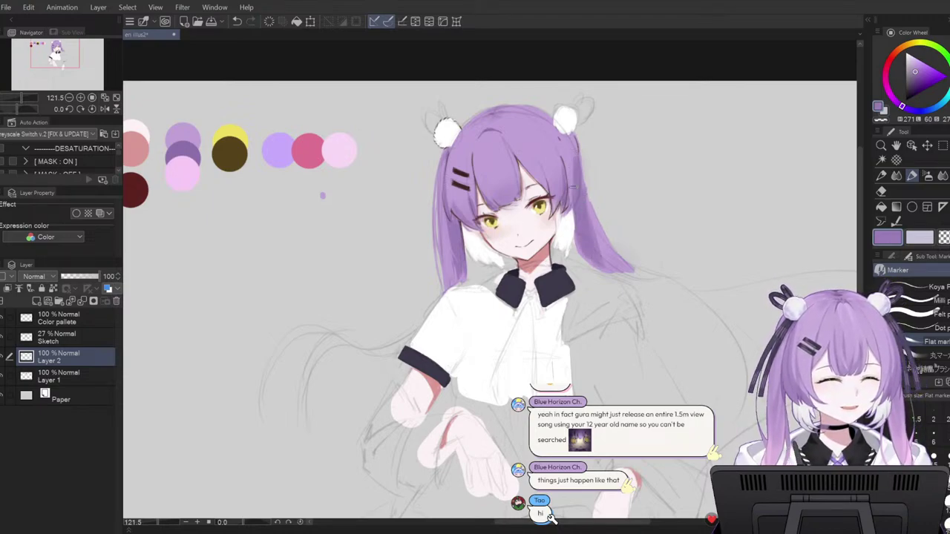
- Sample nearby hair purples and add small Milli pen strokes at the root of the right-hand pigtail, below the pompom
left_click(579, 145, "alt")
left_click(556, 126, "alt")
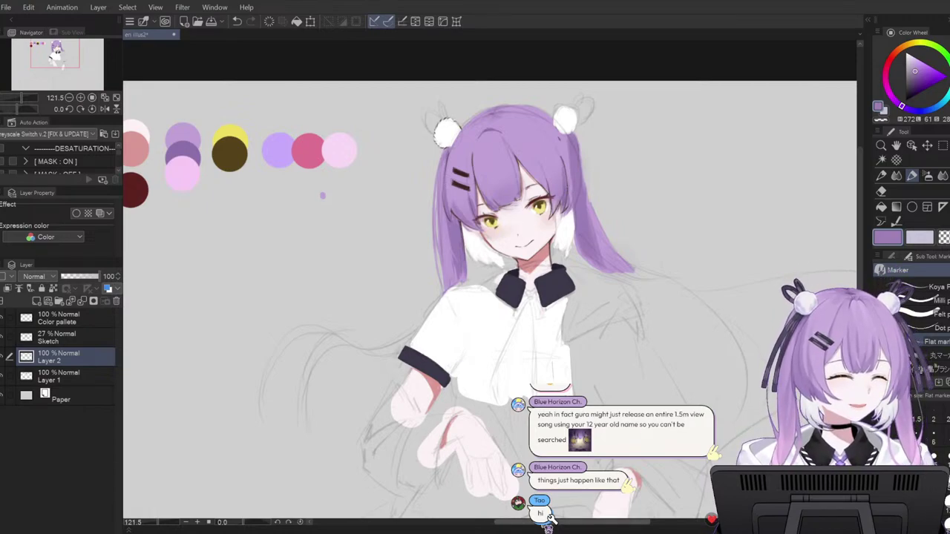
left_click_drag(542, 523, 552, 522)
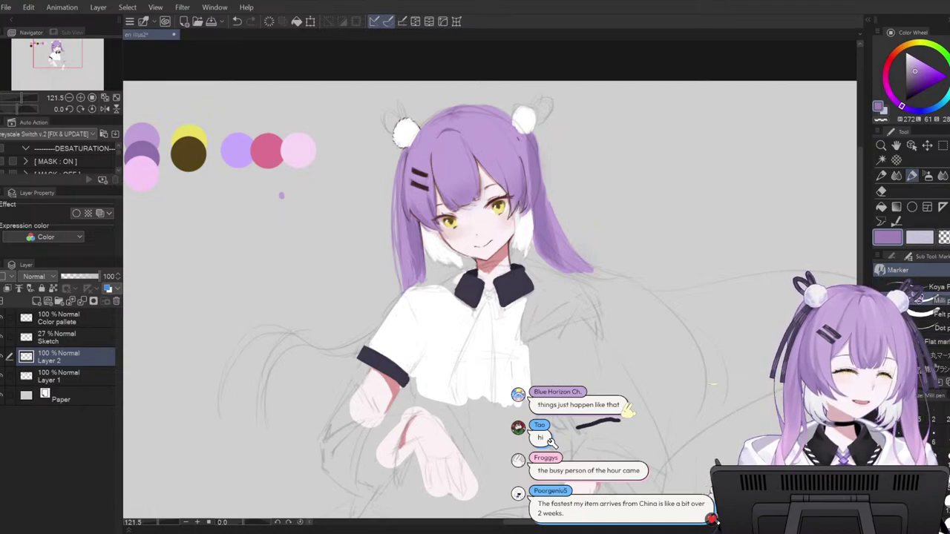
left_click(509, 136, "alt")
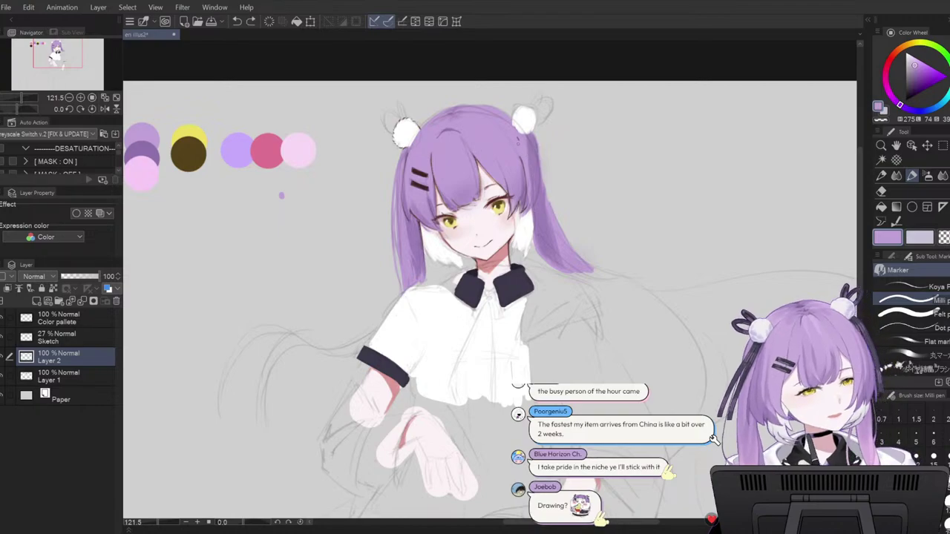
left_click(531, 143, "alt")
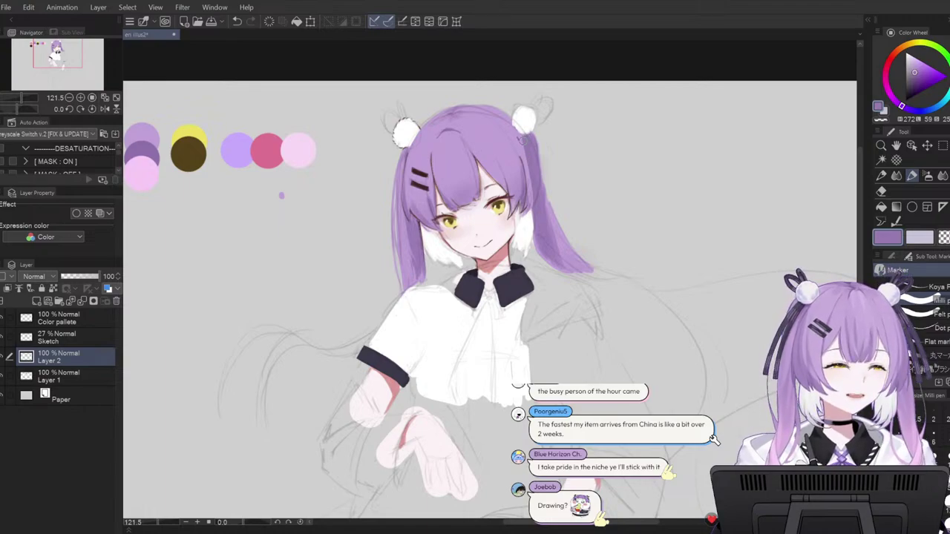
left_click_drag(523, 141, 530, 158)
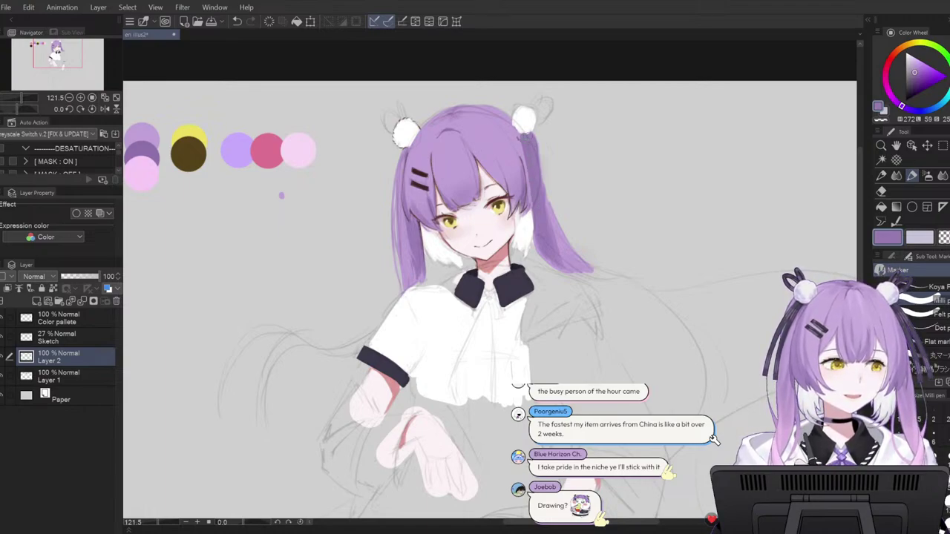
- Sample the lighter purple of the crown and try strokes along the upper right-hand pigtail with a brush from the marker <3 group
left_click(491, 118, "alt")
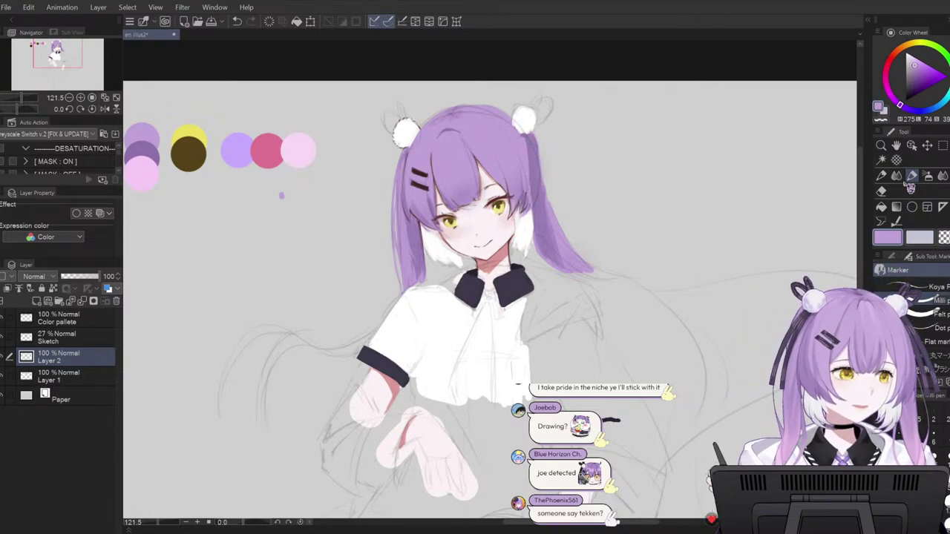
left_click(881, 176)
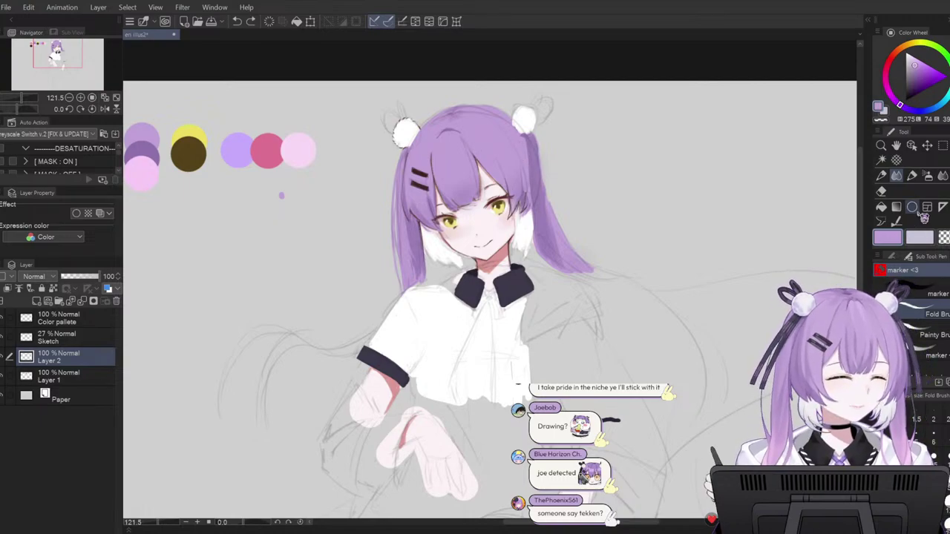
left_click(913, 176)
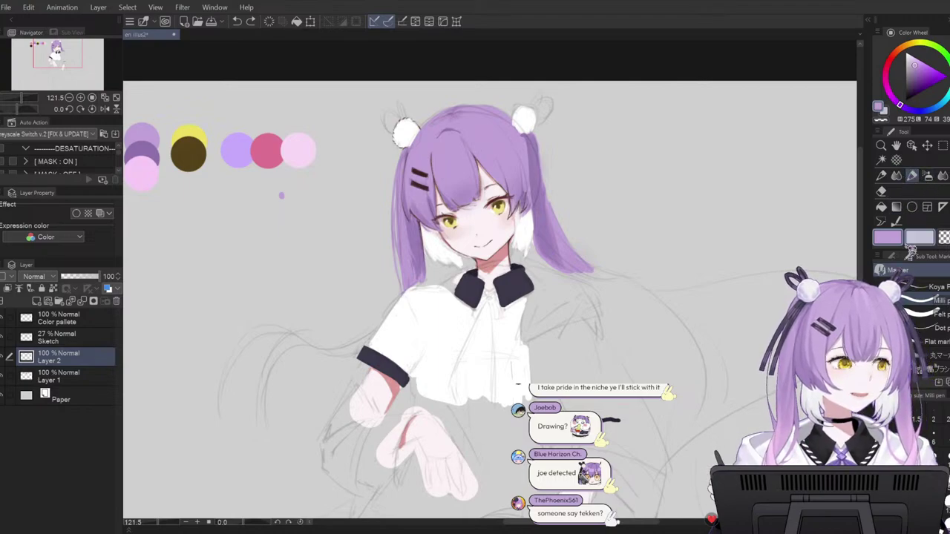
left_click(896, 176)
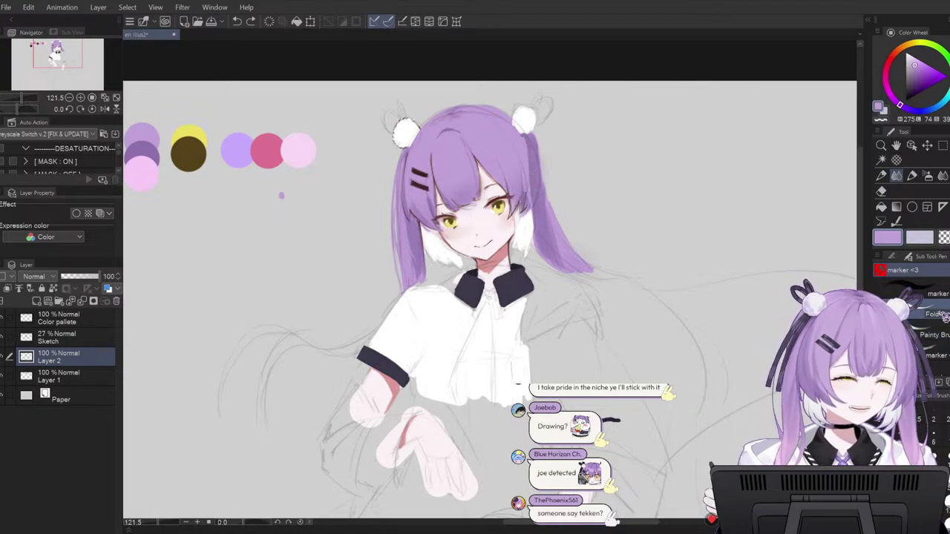
left_click(946, 346)
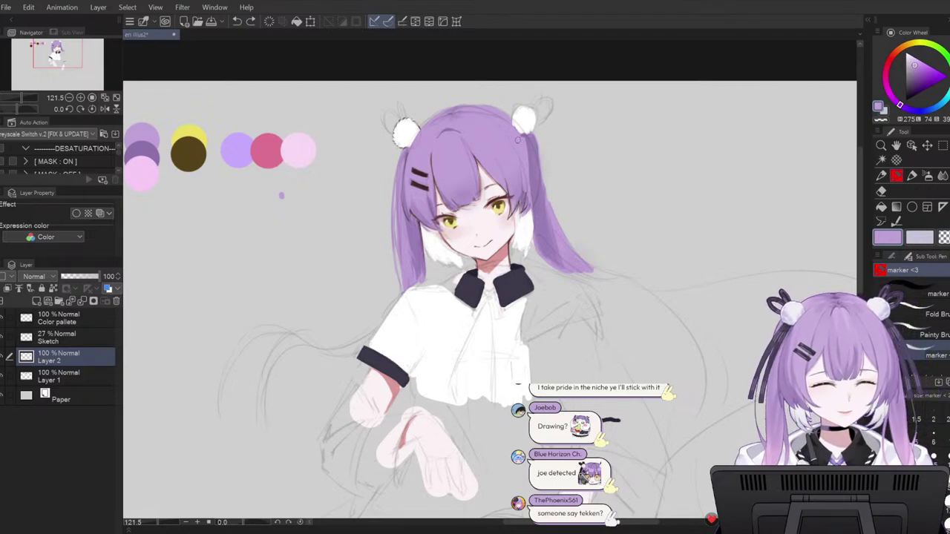
key("ctrl+z")
left_click_drag(520, 143, 576, 324)
key("ctrl+z")
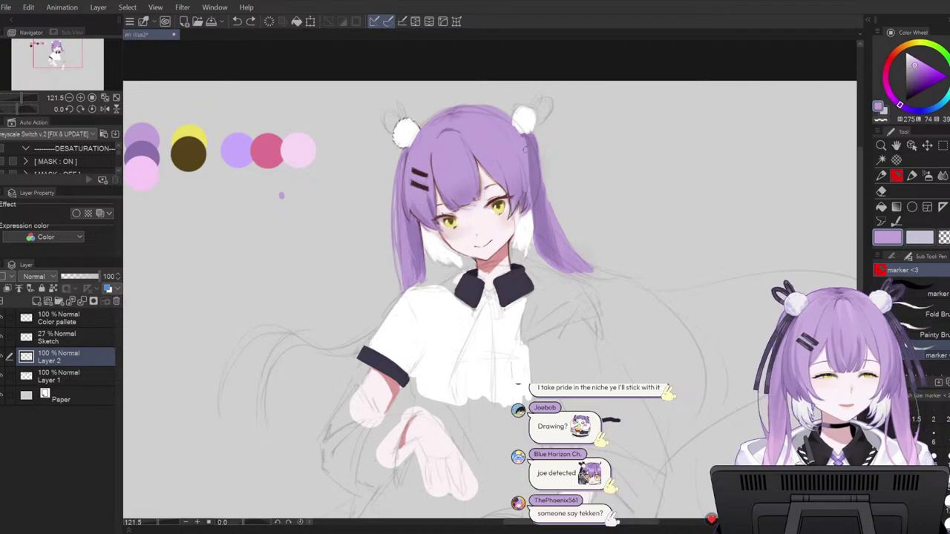
left_click_drag(527, 155, 533, 185)
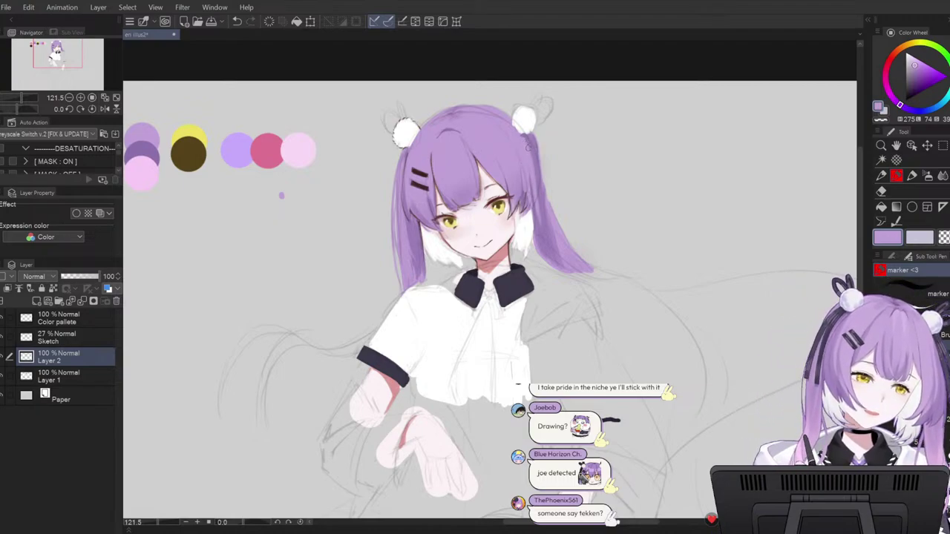
- Blend the upper right-hand pigtail with the crown's lighter purple and a darker purple sampled from its middle, using the marker <3 brush
left_click_drag(532, 154, 537, 190)
left_click(549, 226, "alt")
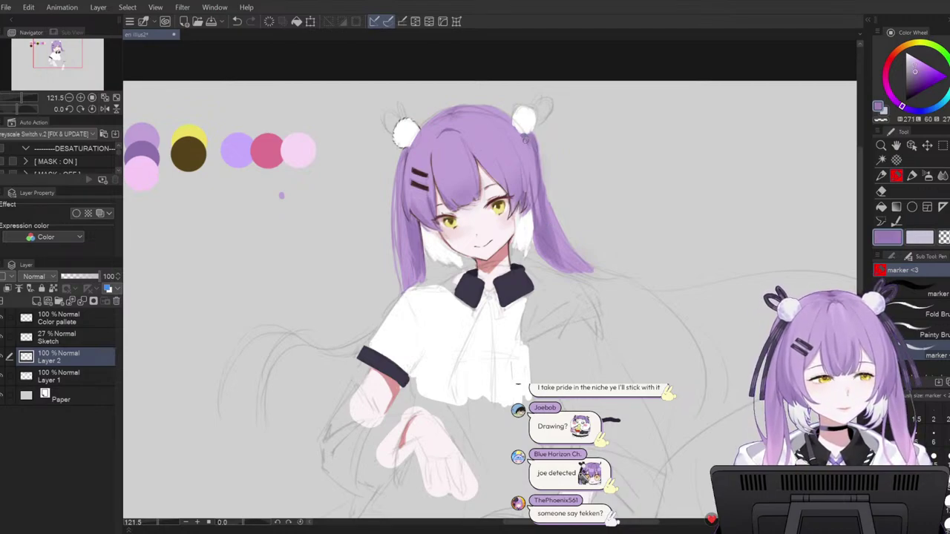
left_click_drag(526, 144, 530, 204)
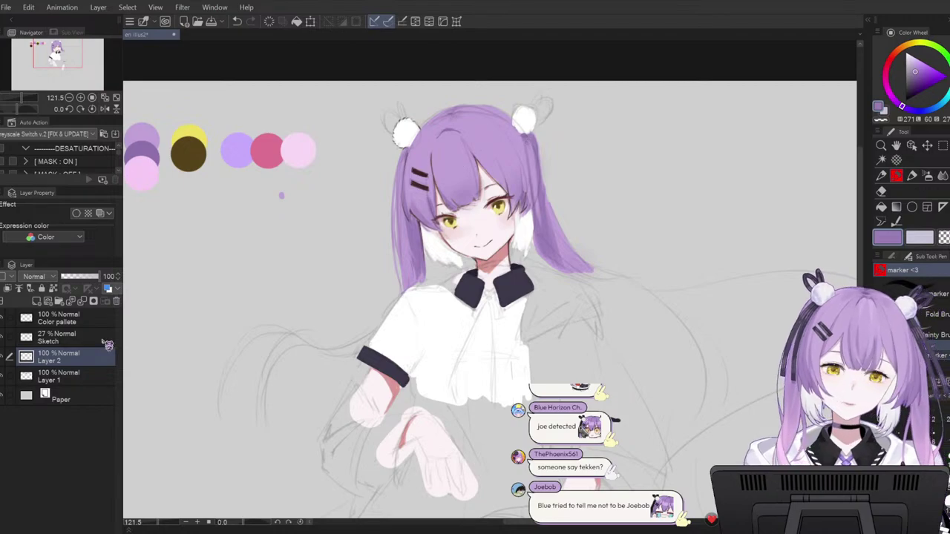
- Sample the crown's lighter purple again and add a marker <3 stroke down the right-hand pigtail on Layer 2
left_click(107, 343)
left_click(882, 190)
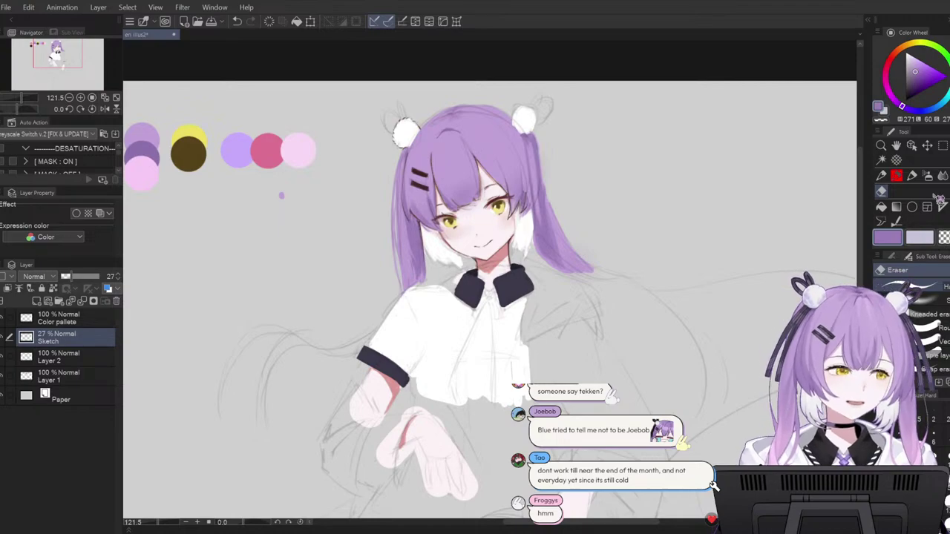
key("p")
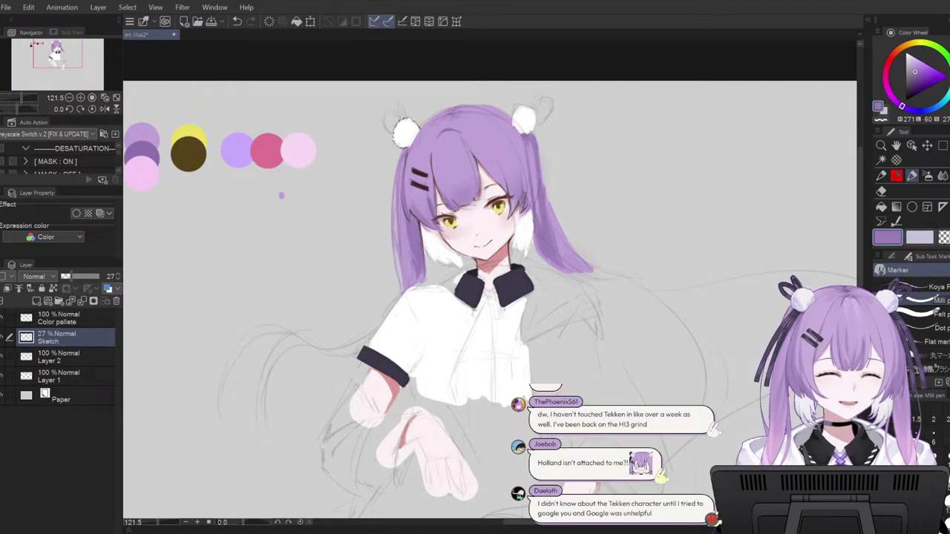
left_click(505, 139, "alt")
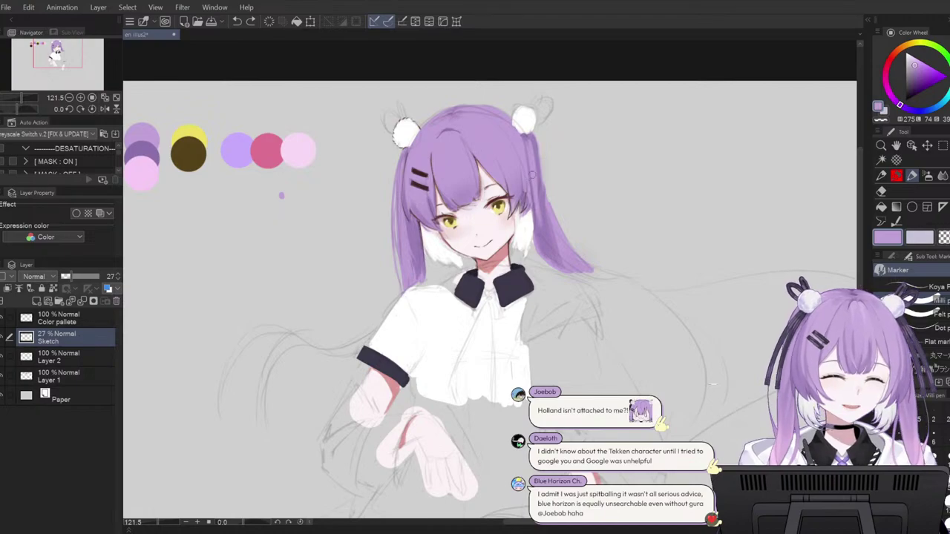
left_click(898, 176)
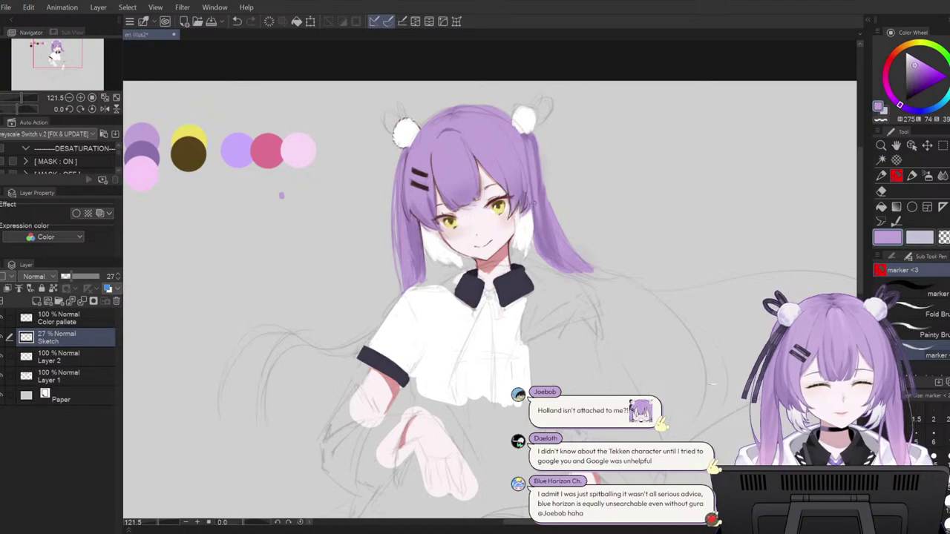
left_click(89, 354)
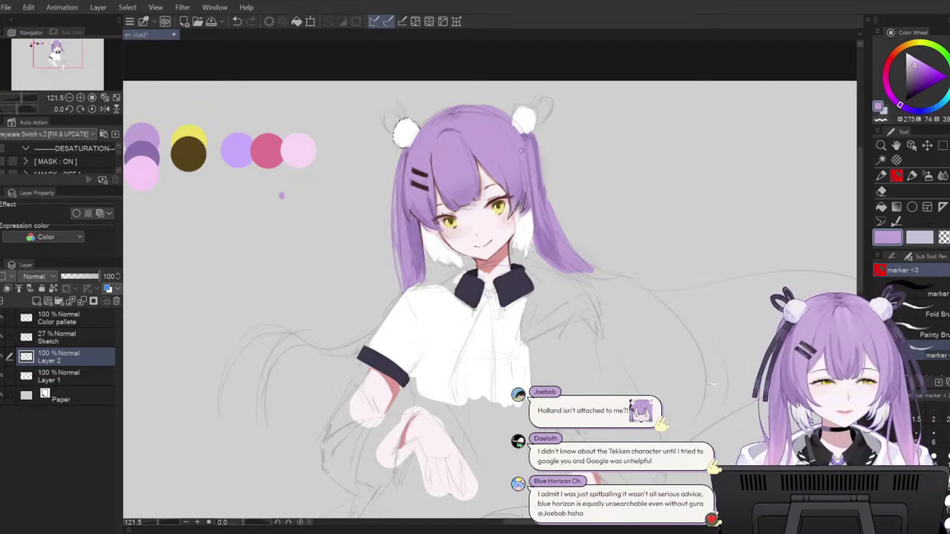
left_click_drag(533, 155, 547, 209)
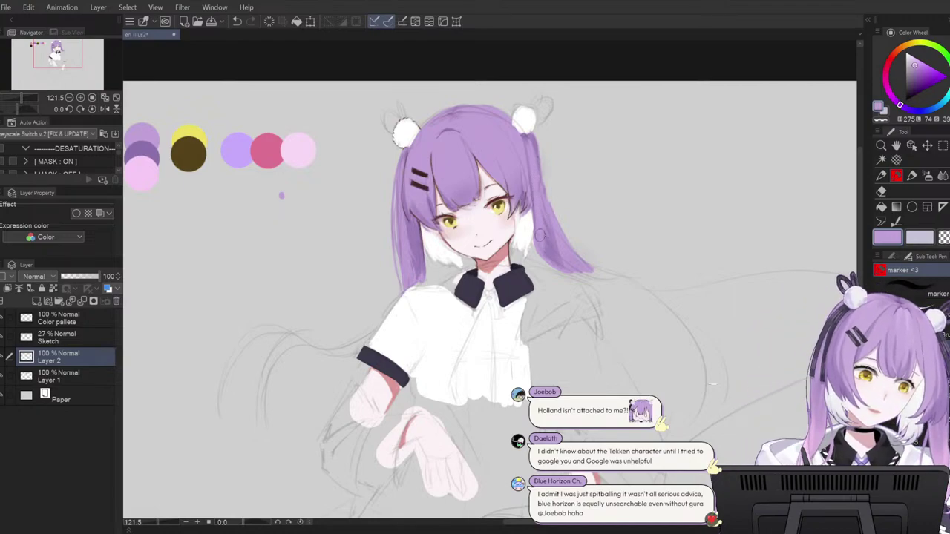
- Add a new layer above Sketch and start the collar ribbon's knot and first loop in the palette's lavender with the marker <3 brush
left_click(507, 329, "alt")
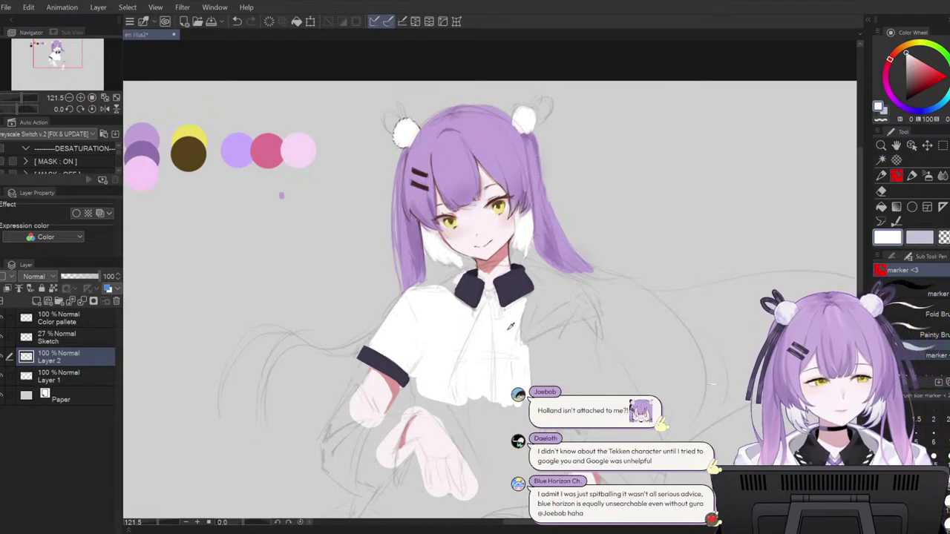
left_click(529, 248, "alt")
left_click(292, 139, "alt")
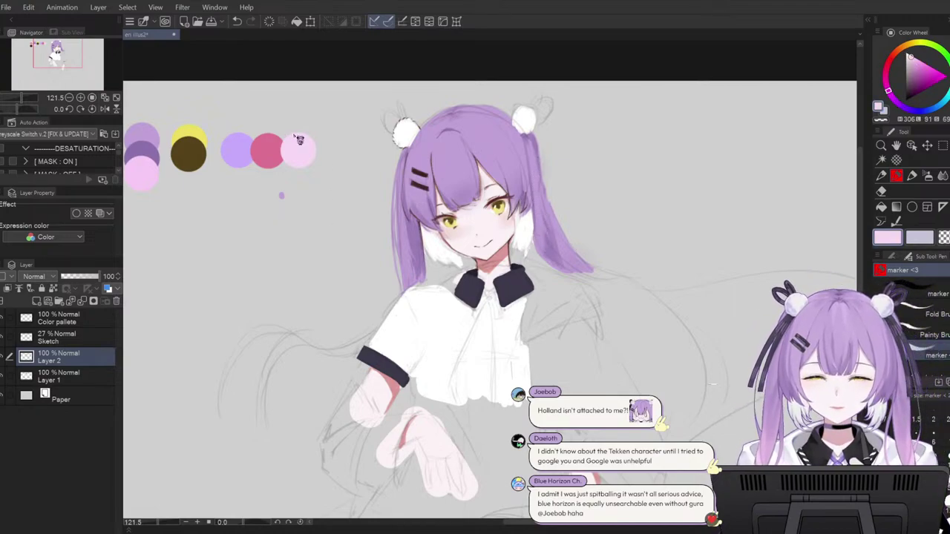
left_click(912, 176)
key("p")
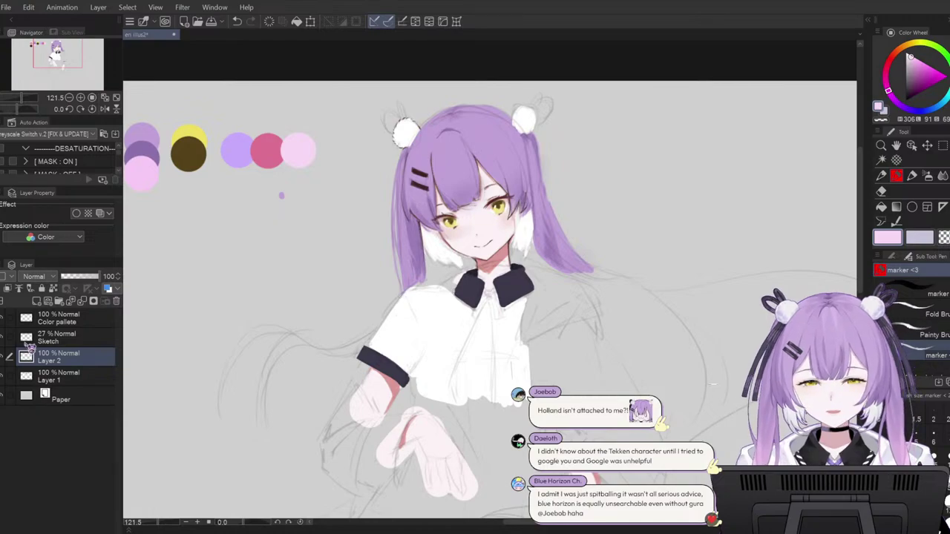
left_click(66, 339)
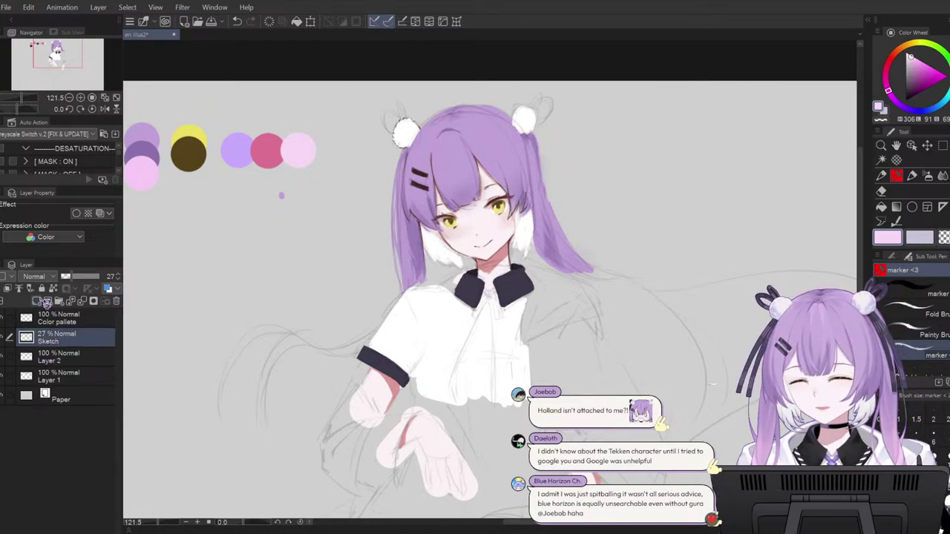
left_click(37, 301)
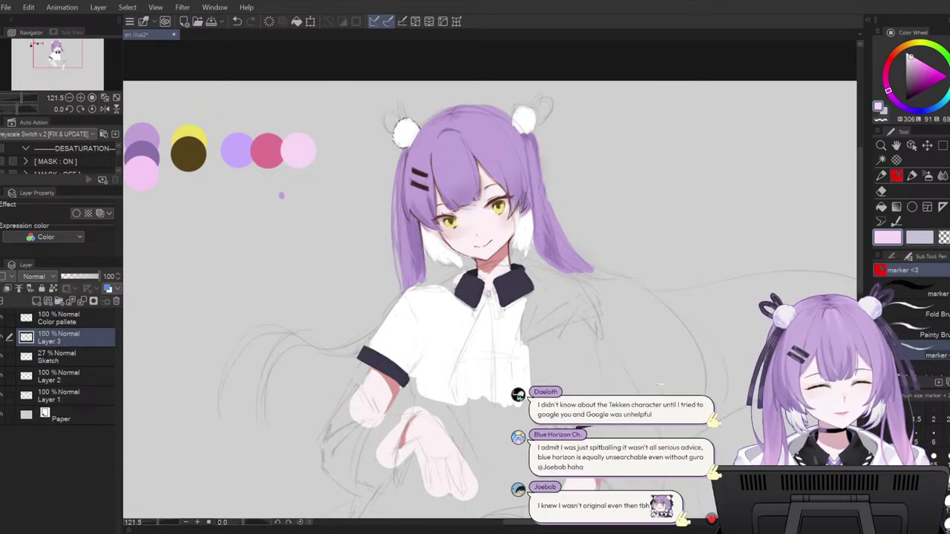
left_click(316, 134)
left_click(291, 131)
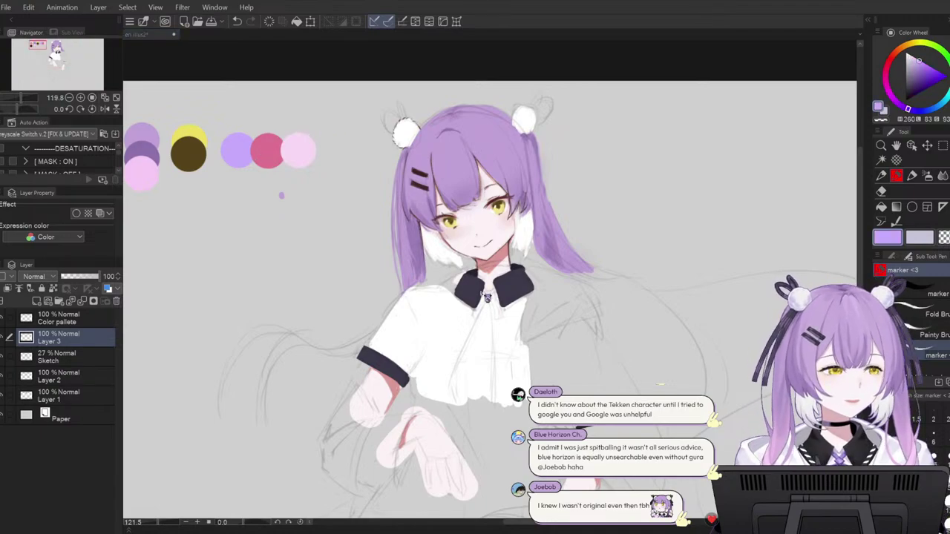
left_click(489, 296)
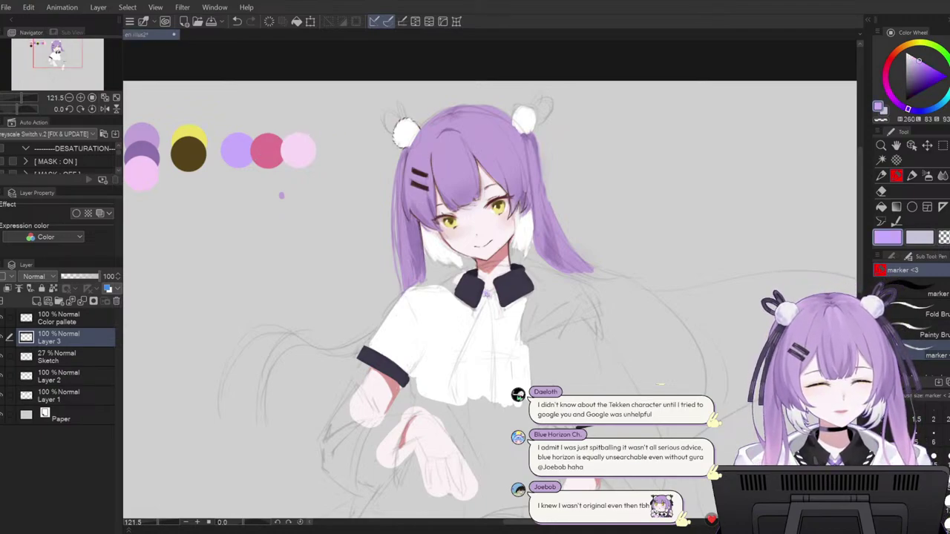
left_click_drag(488, 296, 477, 312)
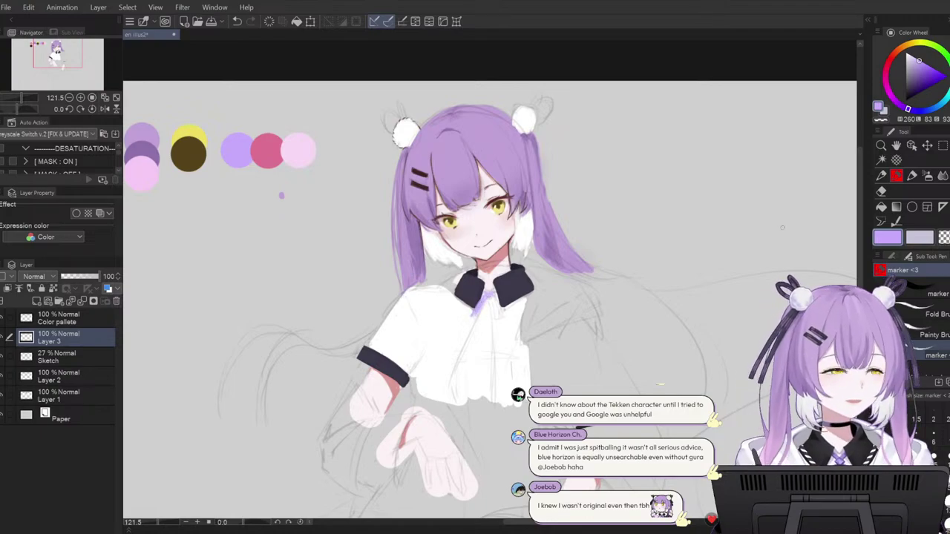
- Draw the ribbon's loops and its left-hand tail down the shirt front with the Milli pen
left_click(913, 175)
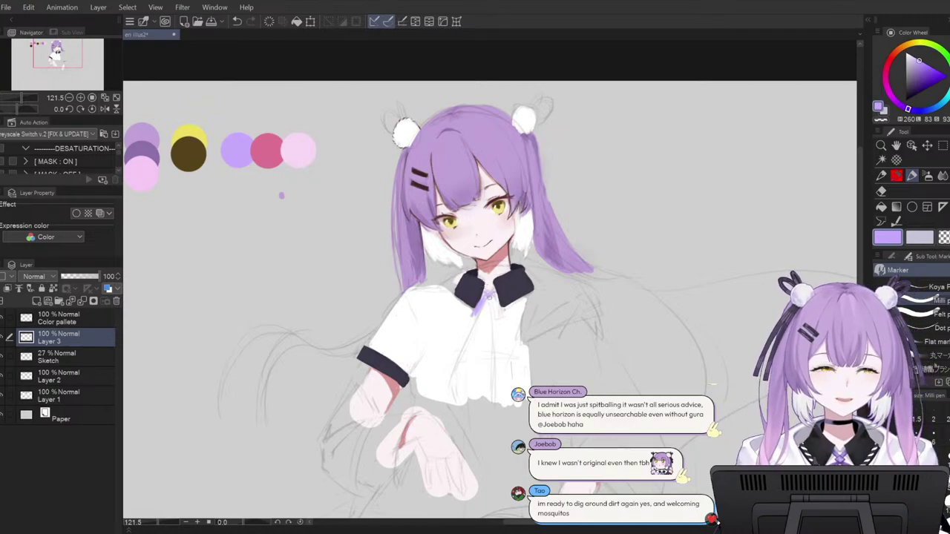
mouse_move(489, 296)
left_mouse_down()
mouse_move(501, 314)
mouse_move(484, 302)
mouse_move(477, 316)
left_mouse_up()
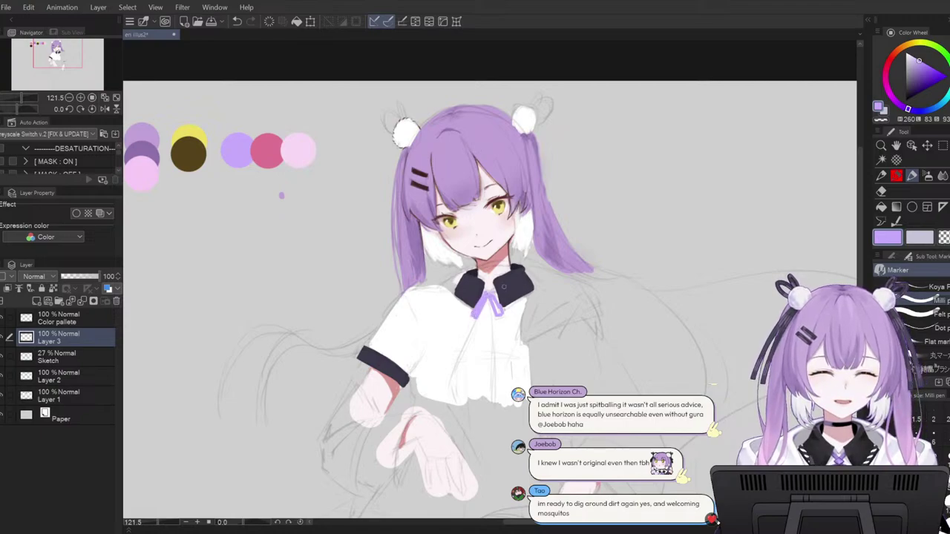
key("ctrl+z")
left_click_drag(486, 299, 468, 392)
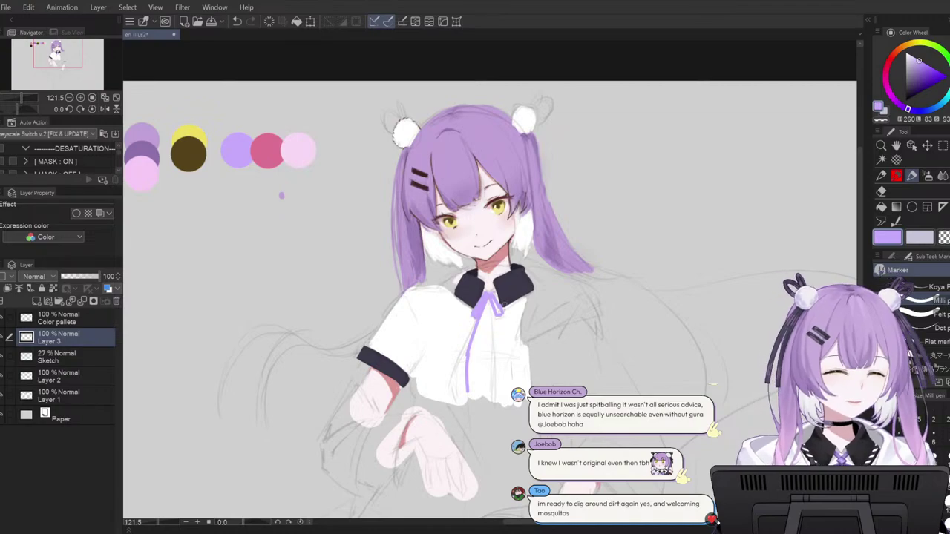
key("ctrl+z")
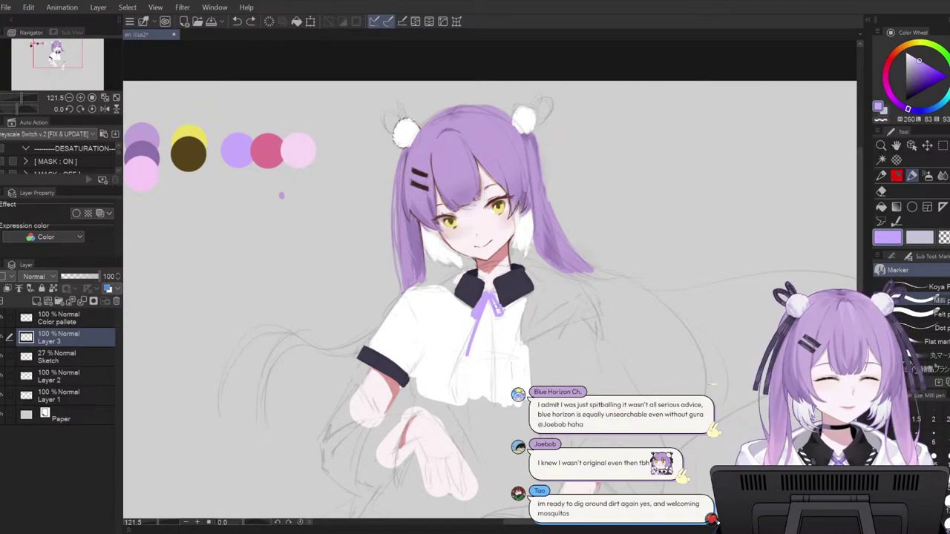
key("e")
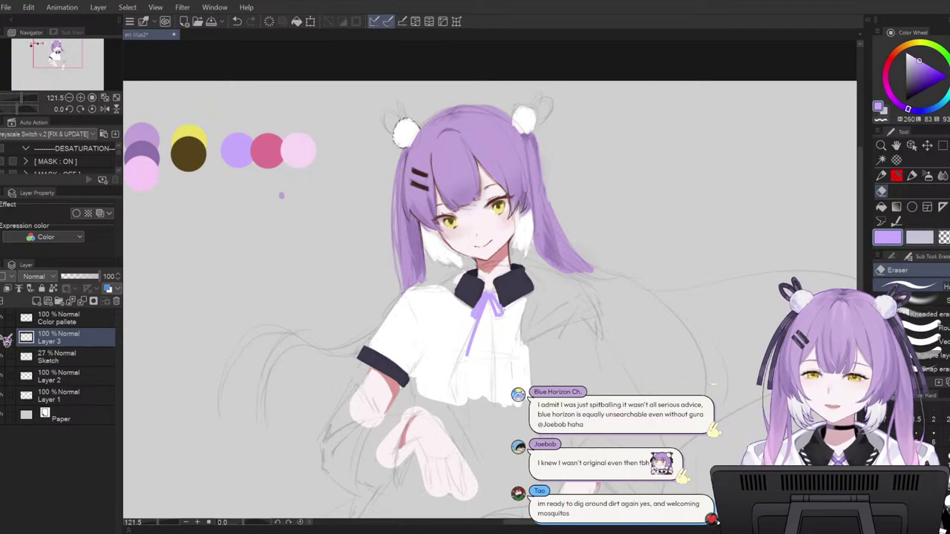
left_click(6, 338)
left_click(4, 340)
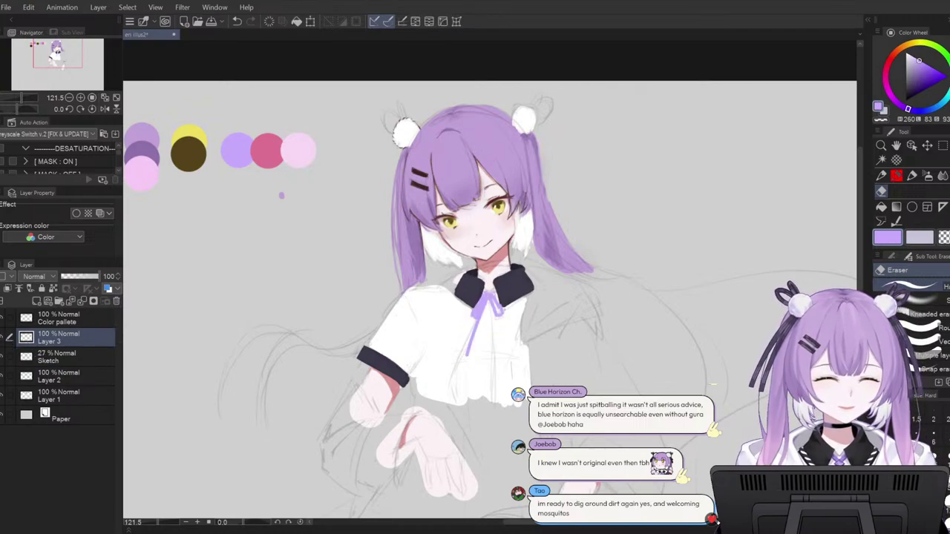
- Draw the ribbon's right-hand tail down the shirt front in lavender on Layer 2 with the Milli pen
left_click(66, 377)
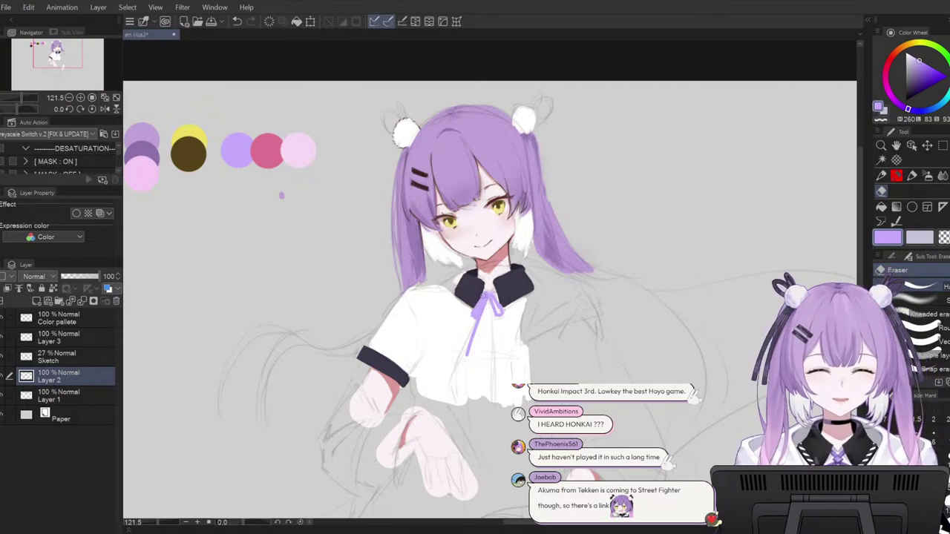
key("p")
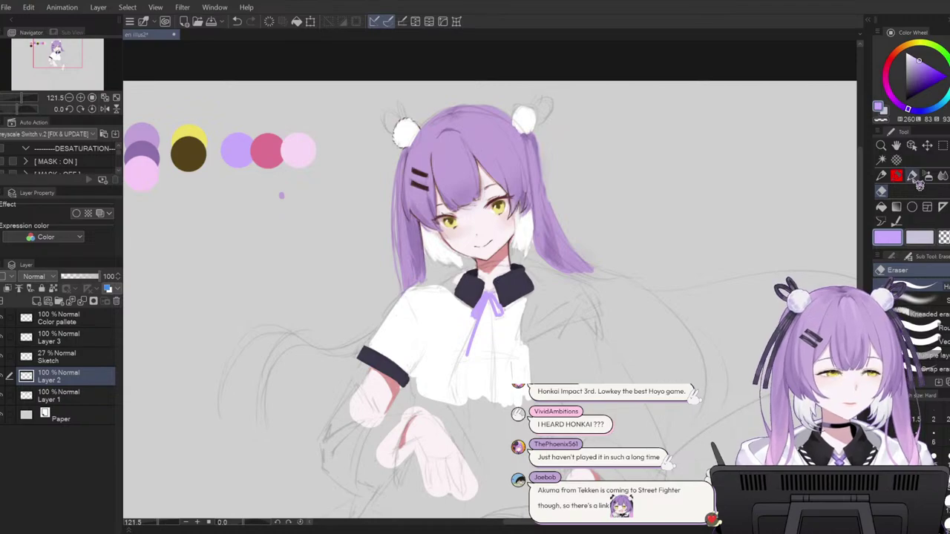
left_click(93, 341)
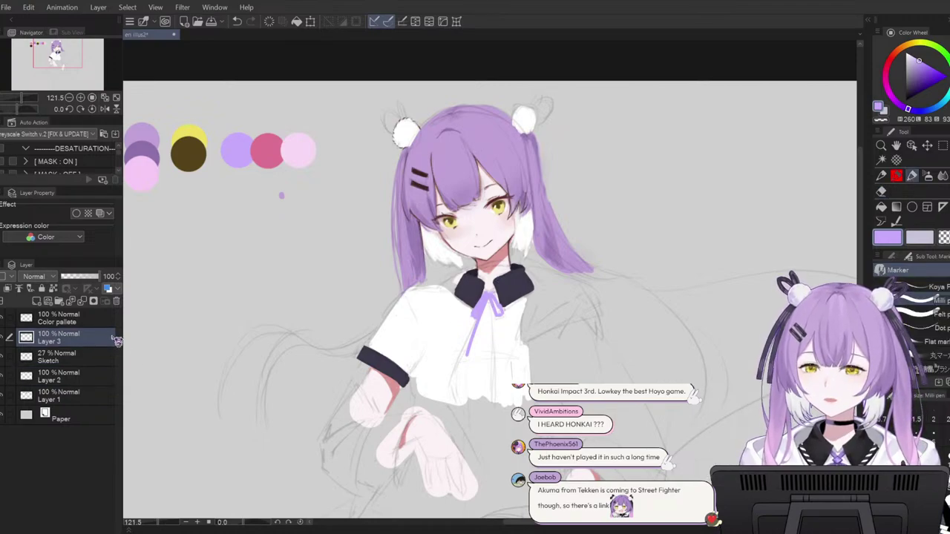
left_click(93, 376)
left_click_drag(502, 308, 500, 357)
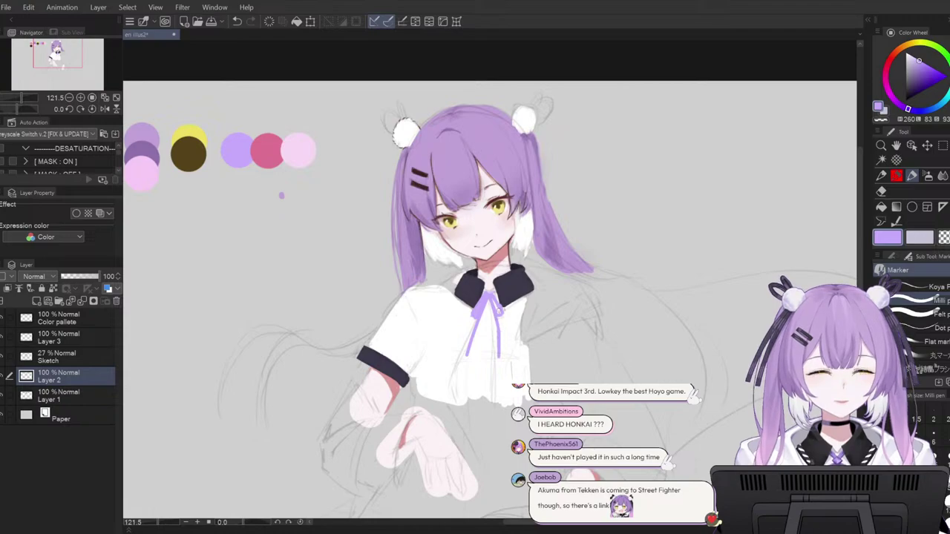
- Sample the shirt's white and merge Layer 3, Sketch and Layer 2 down into Layer 1
left_click(468, 317, "alt")
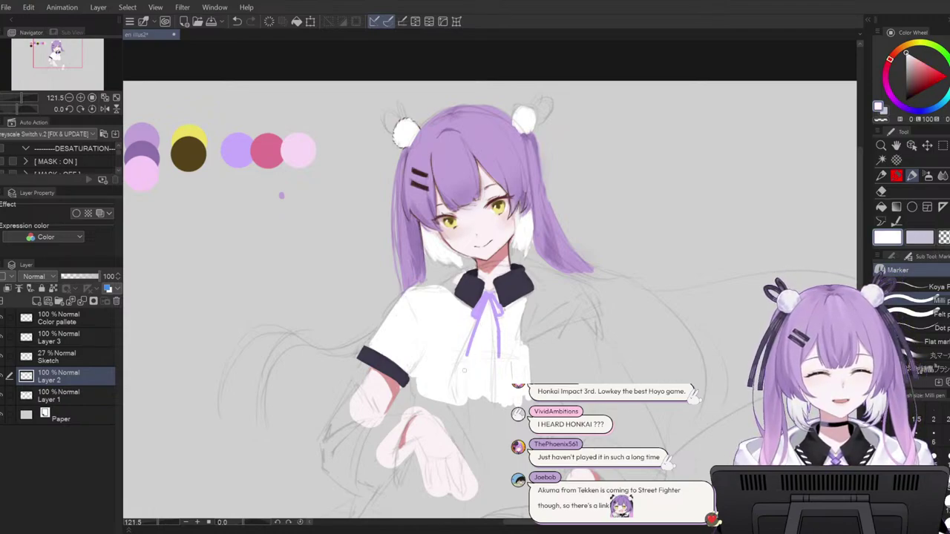
left_click(89, 339)
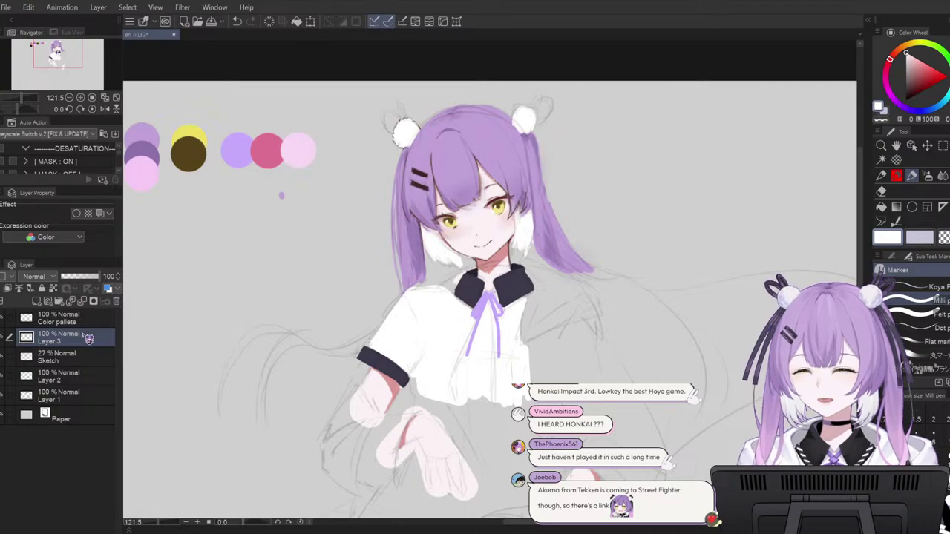
left_click(83, 302)
left_click(82, 301)
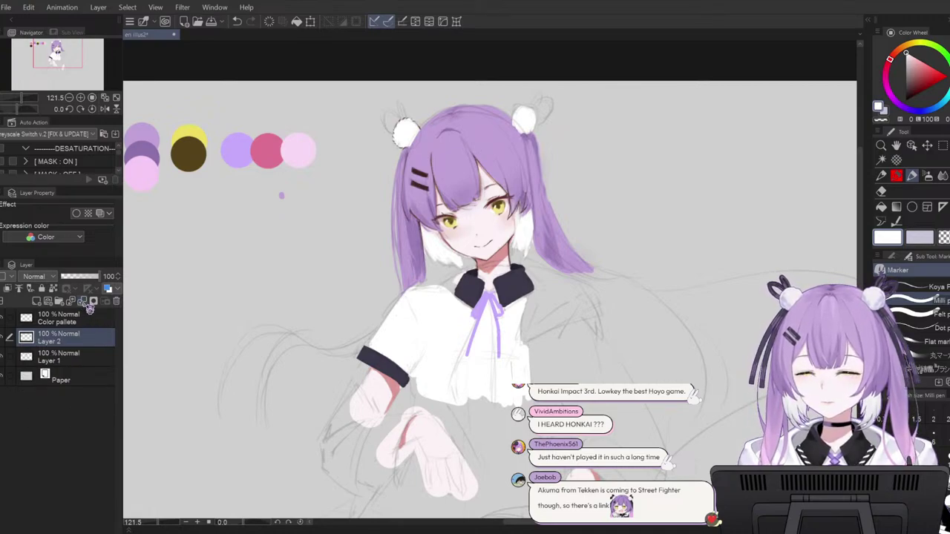
left_click(81, 301)
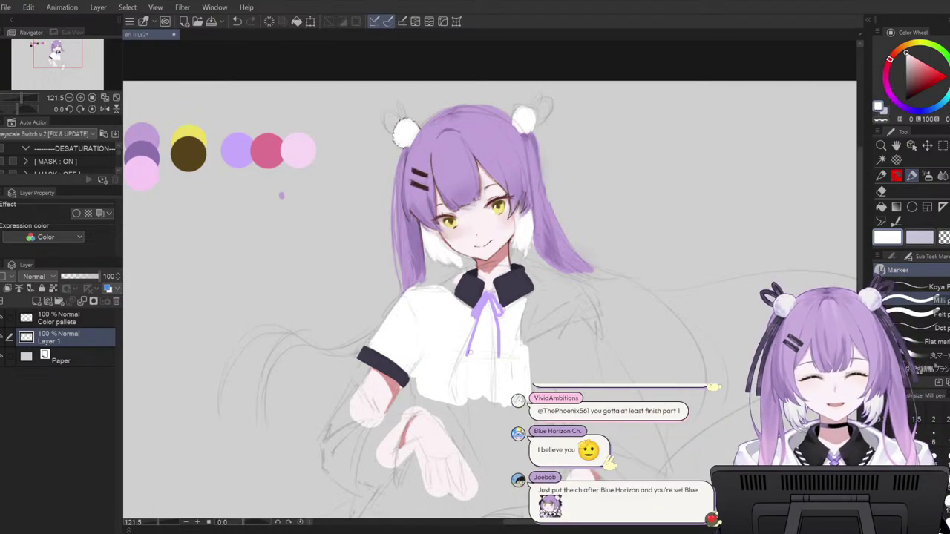
- Thin the ribbon's loops and tails with white Milli pen strokes along their edges
left_click_drag(475, 337, 468, 357)
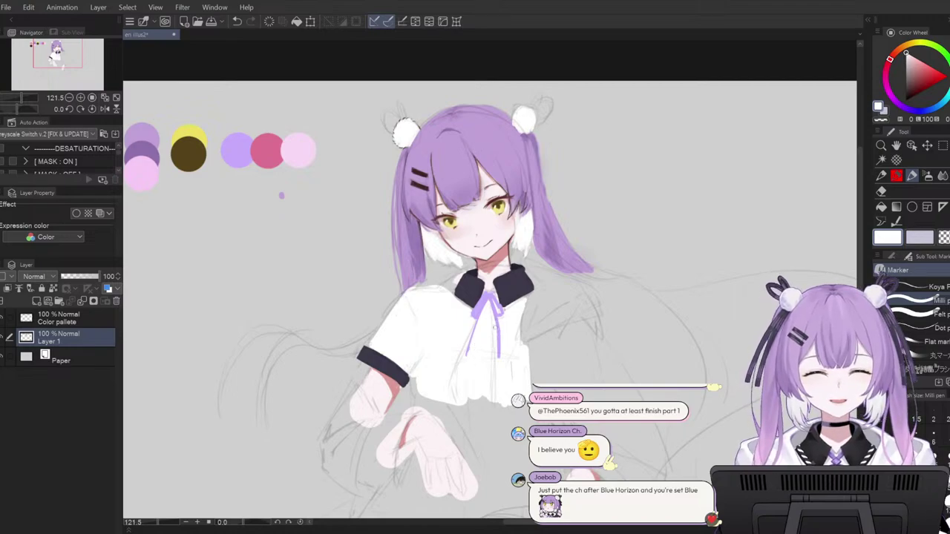
key("ctrl+z")
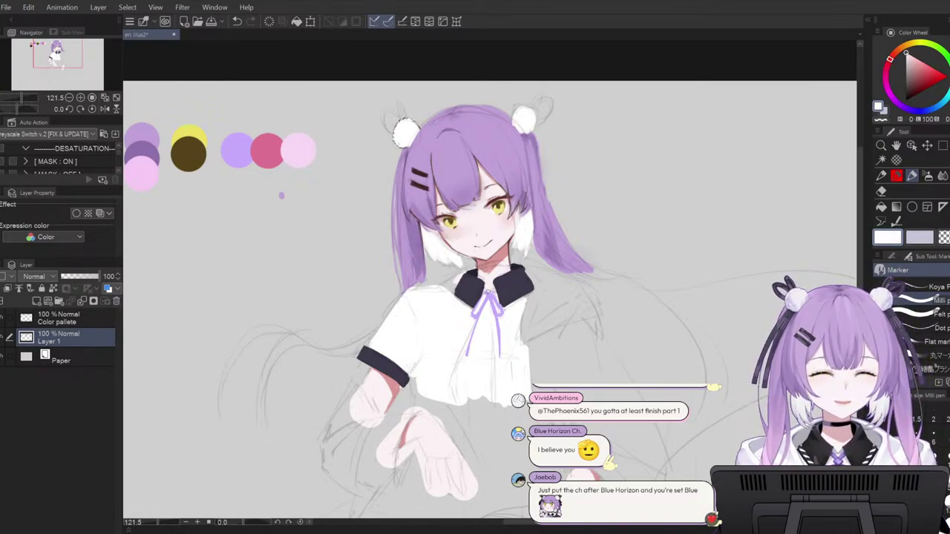
left_click(459, 291, "alt")
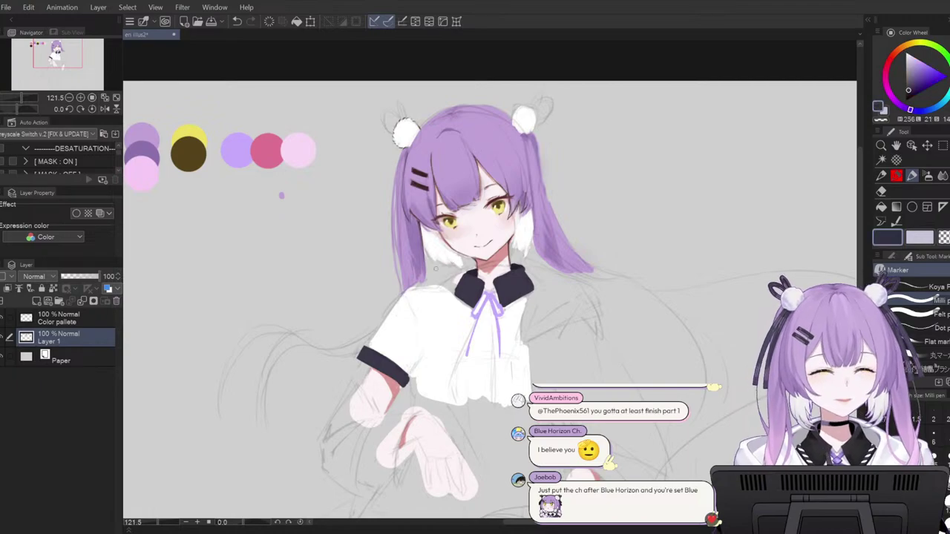
left_click(881, 191)
left_click(414, 275, "alt")
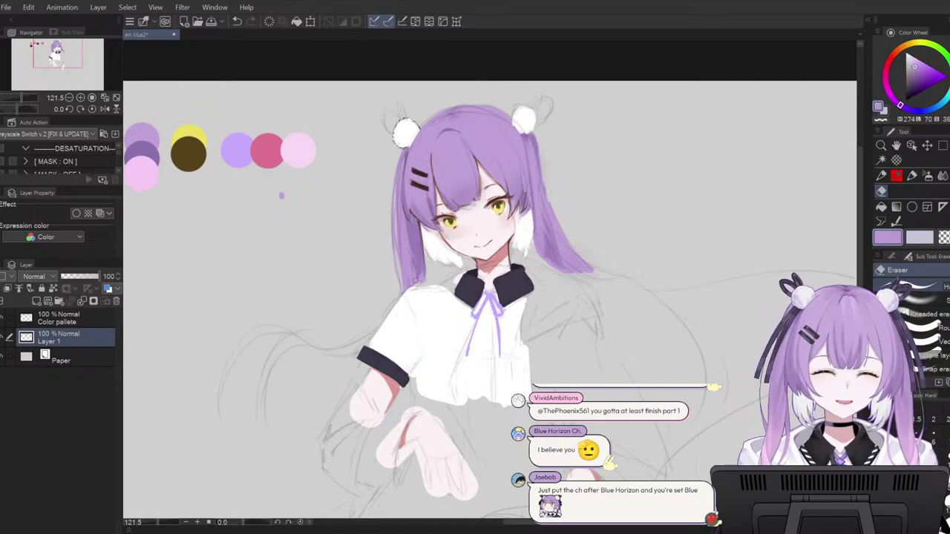
left_click_drag(418, 282, 408, 291)
key("ctrl+z")
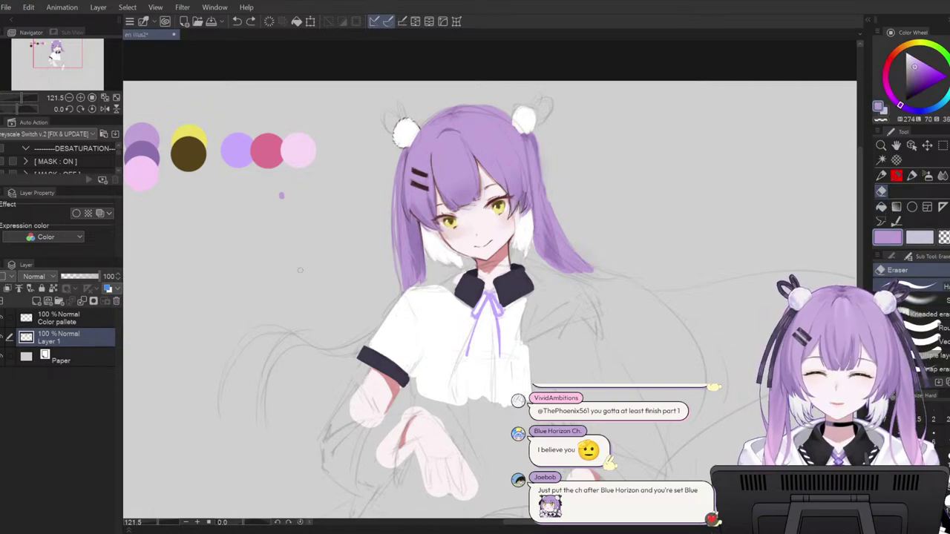
- Extend the tip of the left-hand pigtail down to the shoulder in purple with the Milli pen
key("p")
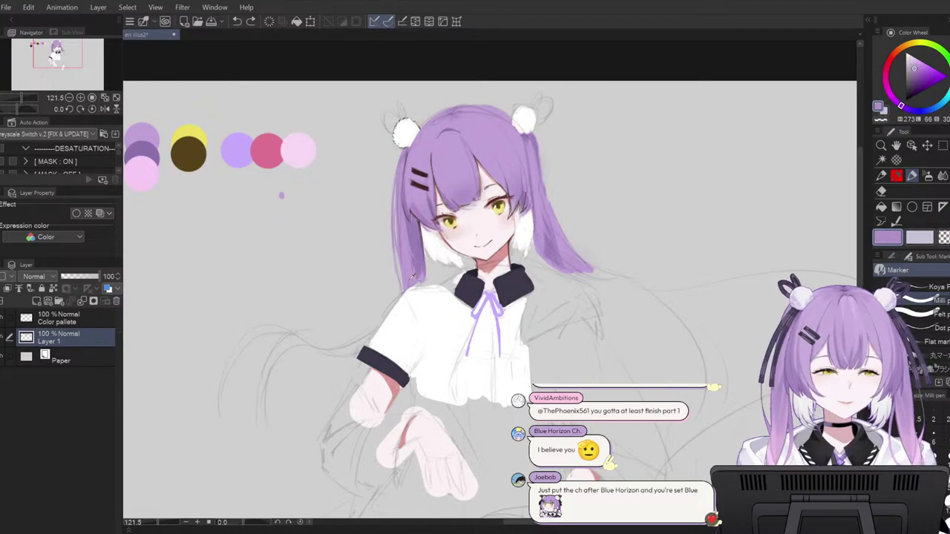
mouse_move(409, 292)
left_mouse_down()
mouse_move(422, 284)
mouse_move(408, 291)
left_mouse_up()
key("ctrl+z")
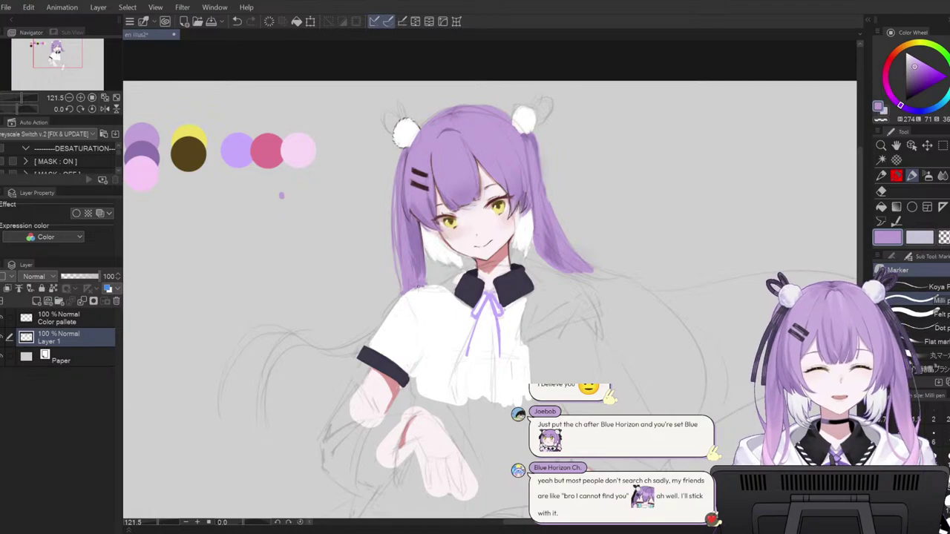
left_click_drag(418, 286, 402, 294)
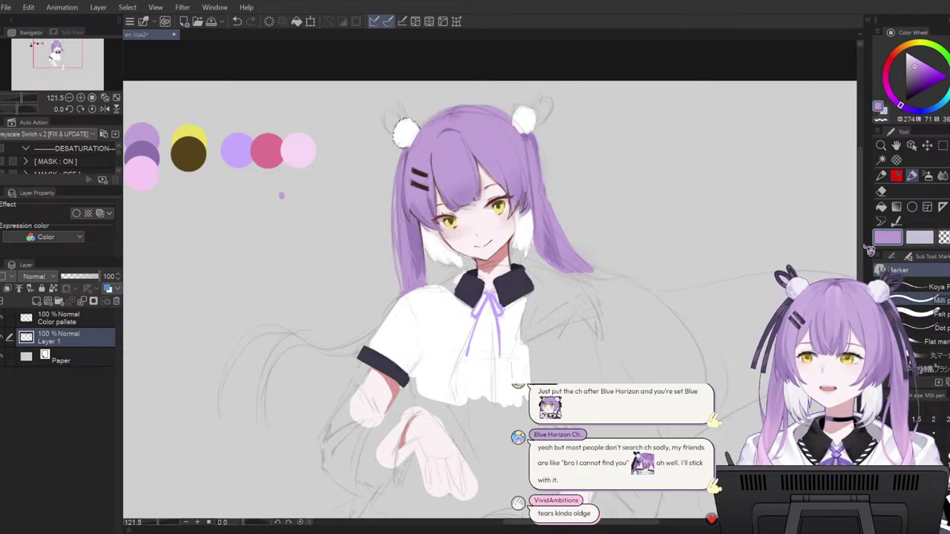
left_click_drag(861, 265, 861, 273)
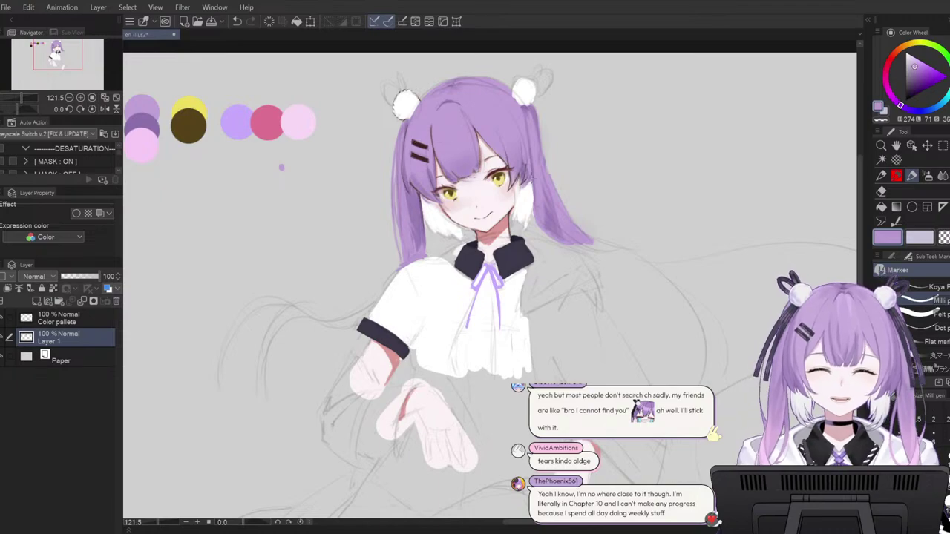
- Sample the hair purple and paint a loose thin strand along the right-hand pigtail's outer edge with the marker <3 brush
left_click(517, 291, "alt")
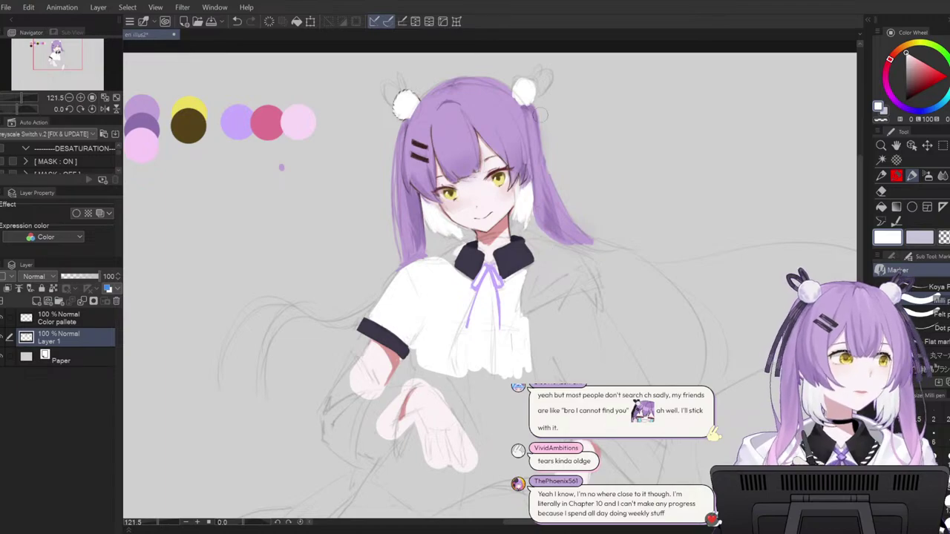
left_click(539, 134, "alt")
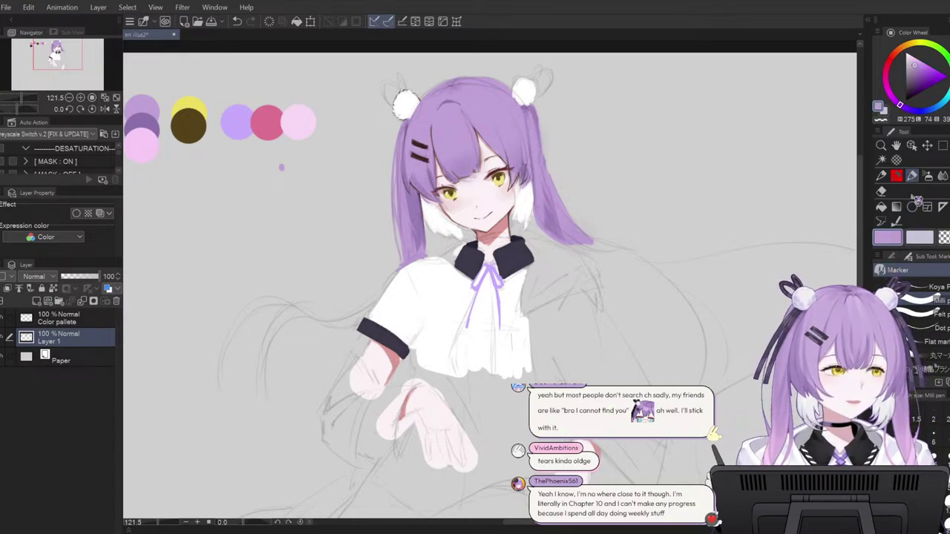
left_click(898, 177)
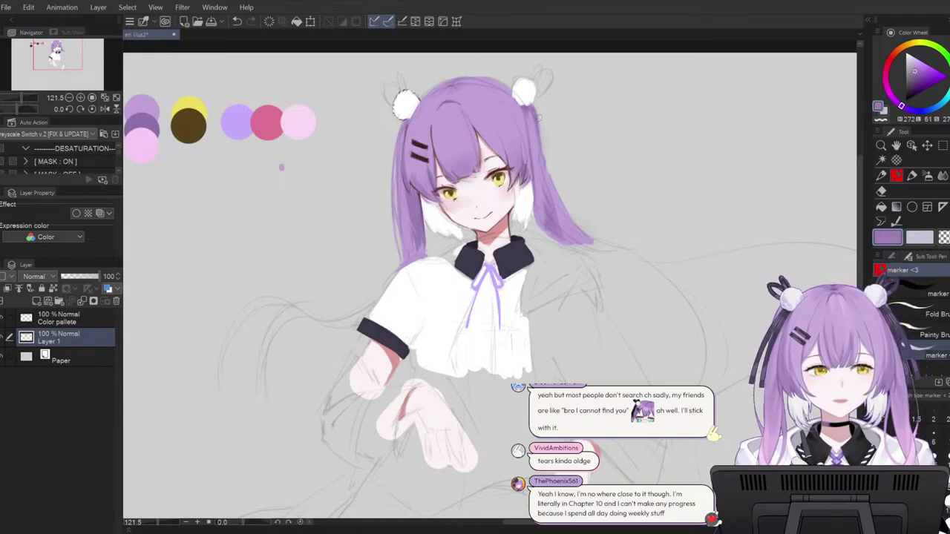
key("ctrl+z")
left_click_drag(536, 109, 555, 199)
key("ctrl+z")
left_click_drag(536, 126, 563, 222)
key("ctrl+z")
left_click_drag(536, 107, 556, 198)
key("ctrl+z")
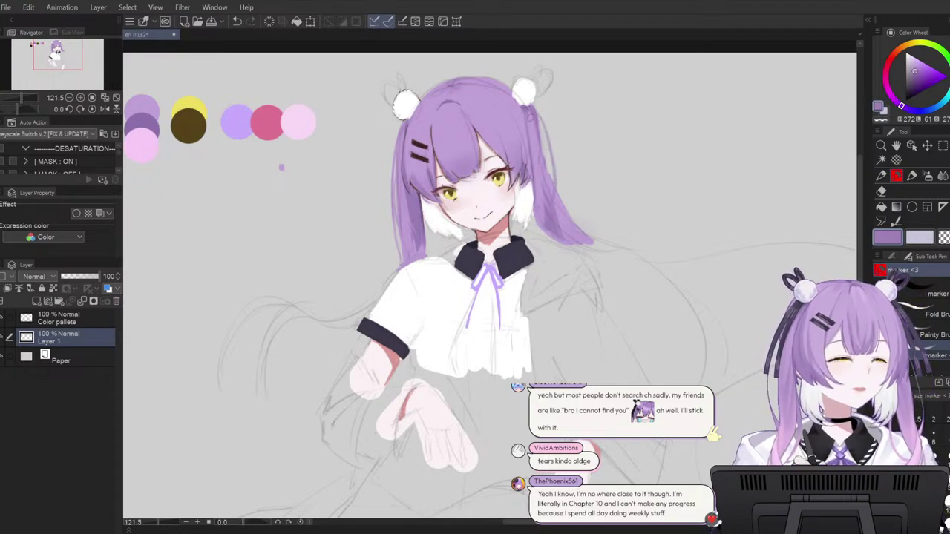
left_click_drag(541, 144, 547, 181)
left_click_drag(538, 128, 551, 190)
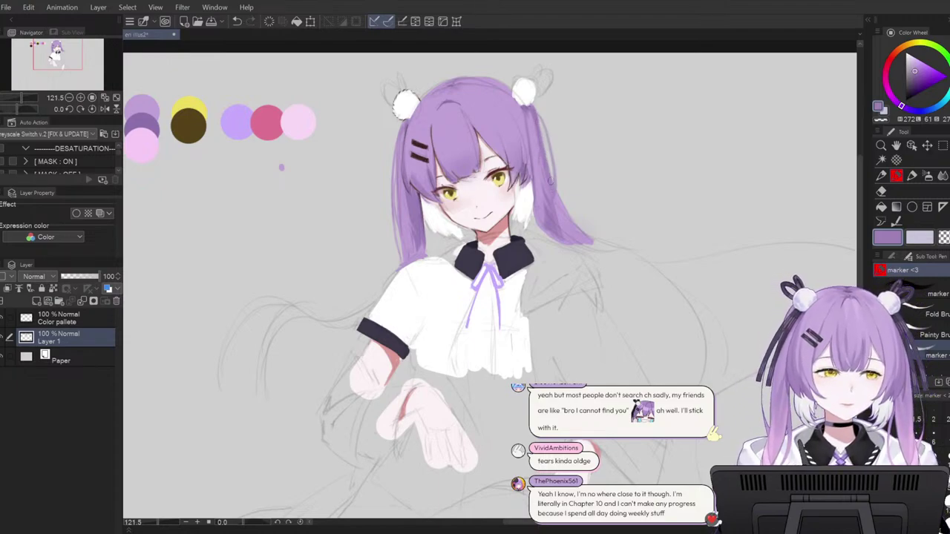
- Paint the right-hand pigtail's long flowing end, sweeping out past the shoulder and bending down along the sketch in purple
left_click_drag(587, 252, 662, 267)
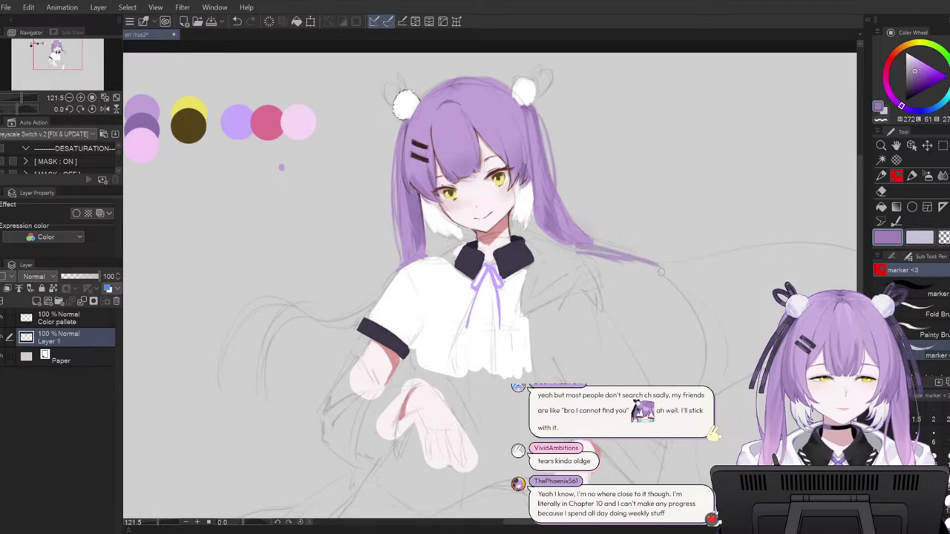
mouse_move(577, 245)
left_mouse_down()
mouse_move(661, 274)
mouse_move(705, 354)
left_mouse_up()
left_click_drag(705, 319, 705, 382)
left_click_drag(710, 314, 706, 383)
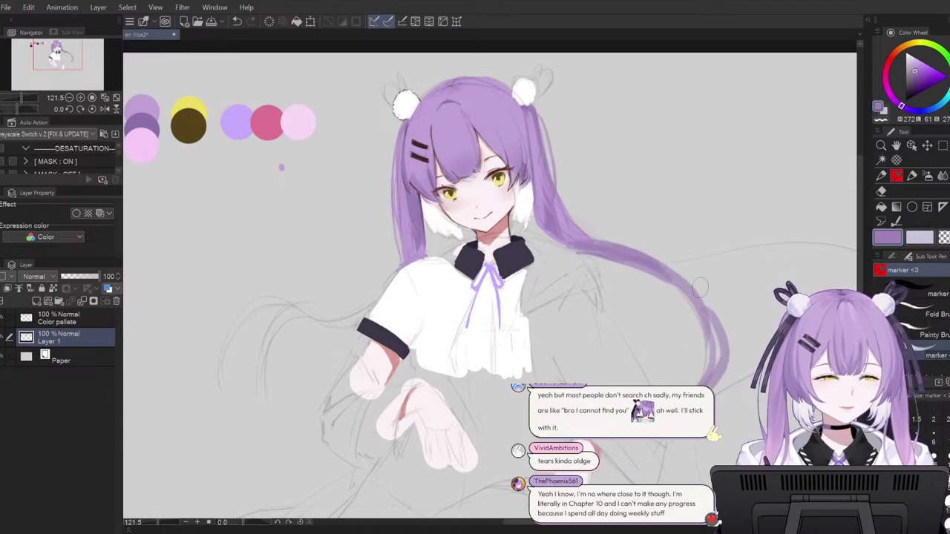
key("ctrl+z")
key("ctrl+z")
key("ctrl+z")
left_click_drag(683, 289, 707, 333)
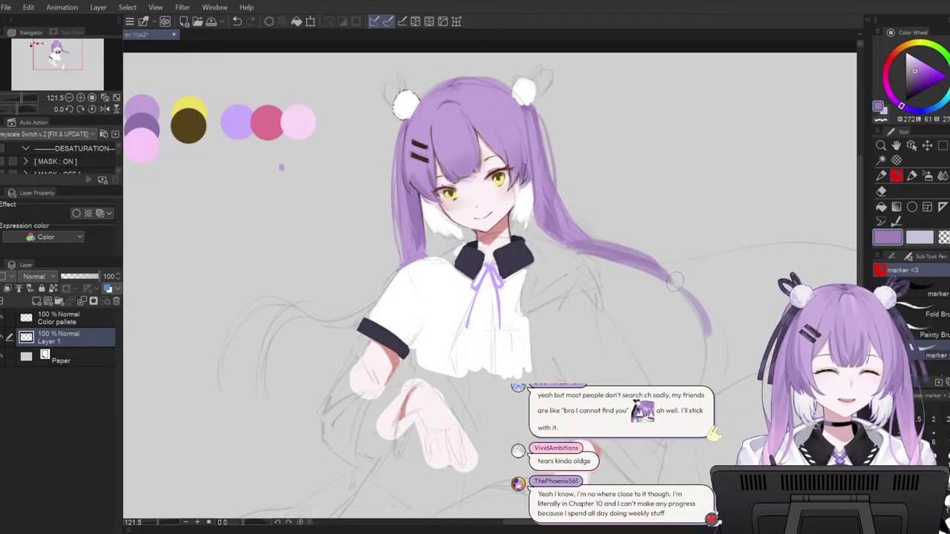
left_click_drag(674, 280, 705, 365)
left_click_drag(698, 306, 714, 381)
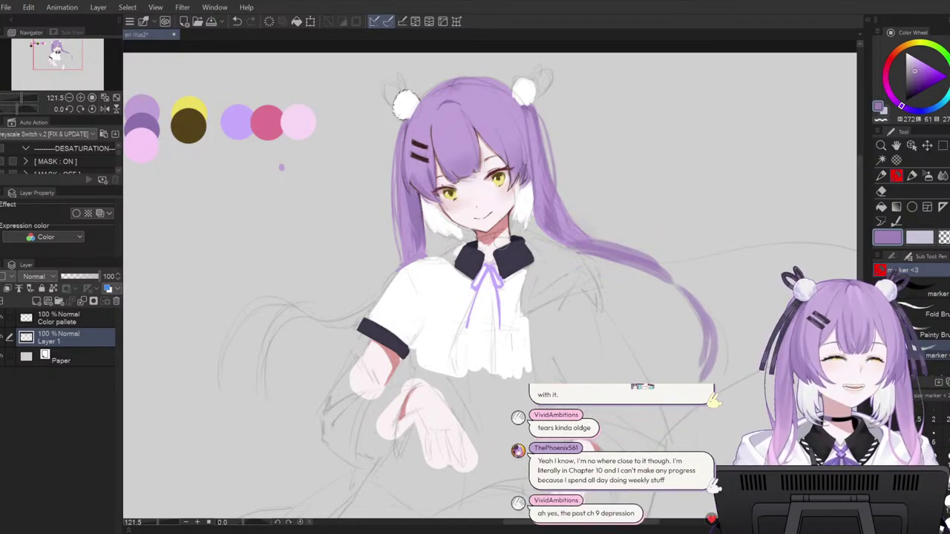
- Paint the left-hand pigtail's flowing end behind the sleeve and curl the right-hand one's tip inward in the same purple
left_click_drag(371, 311, 259, 328)
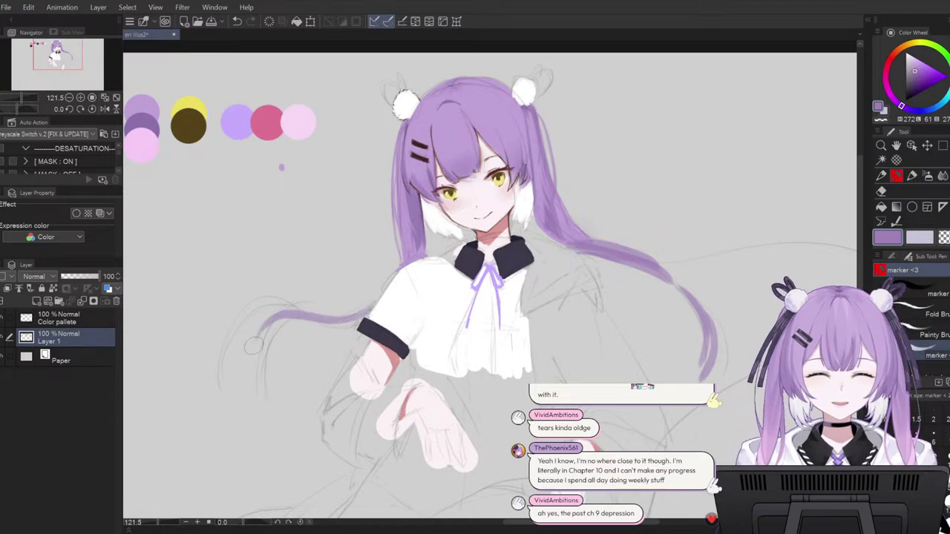
mouse_move(261, 375)
left_mouse_down()
mouse_move(286, 313)
mouse_move(230, 375)
mouse_move(328, 329)
left_mouse_up()
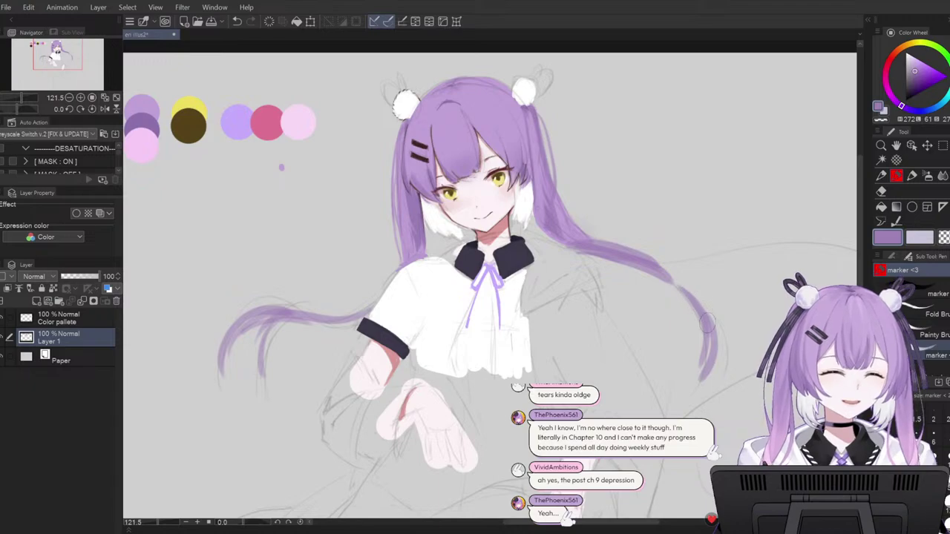
left_click_drag(708, 323, 693, 383)
mouse_move(705, 350)
left_mouse_down()
mouse_move(687, 386)
mouse_move(671, 392)
left_mouse_up()
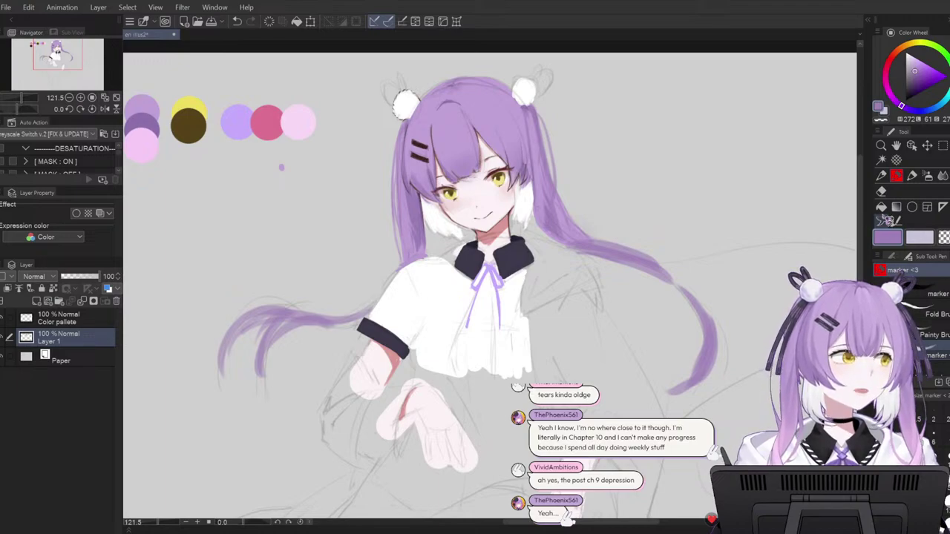
- Refine the bangs above the eyes, using sampled hair purples and the skin tone to cut a thin gap between strands
left_click(882, 191)
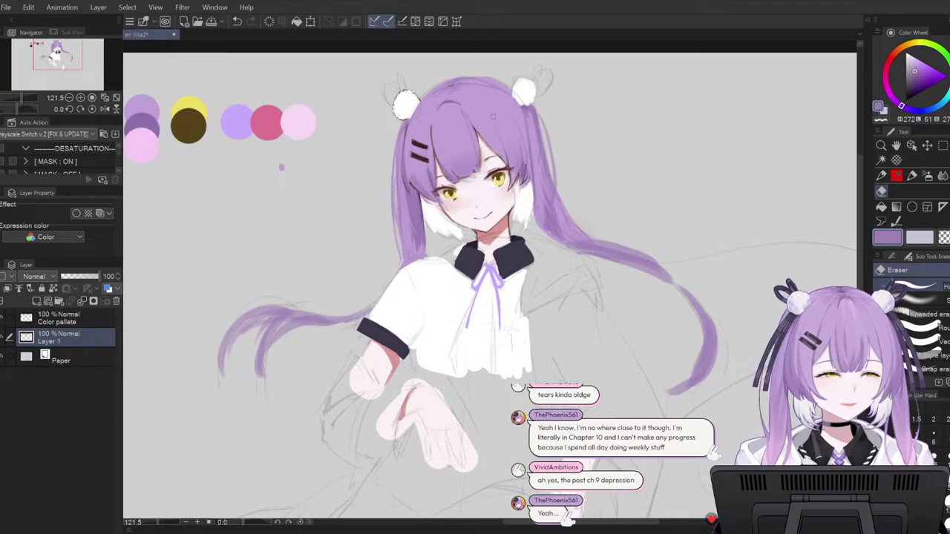
left_click(537, 141, "alt")
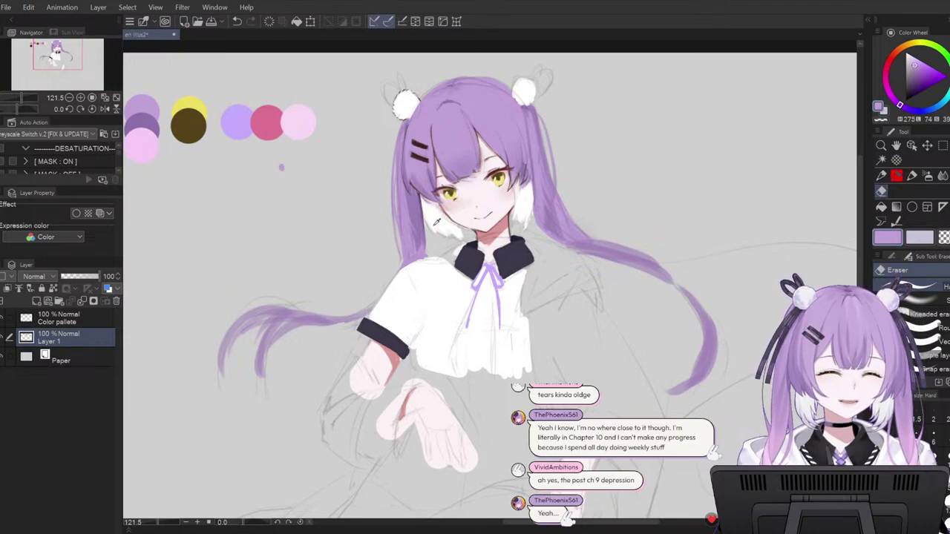
left_click(901, 177)
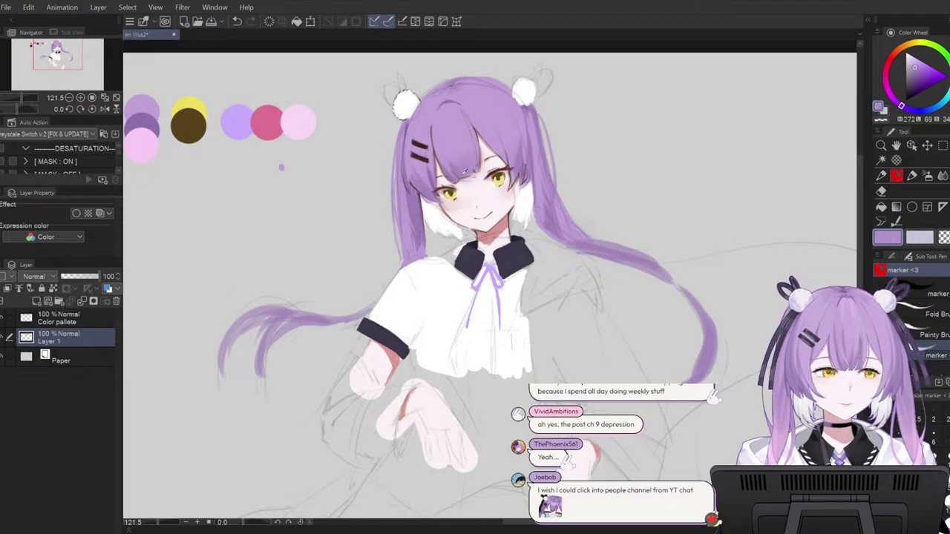
left_click(450, 158, "alt")
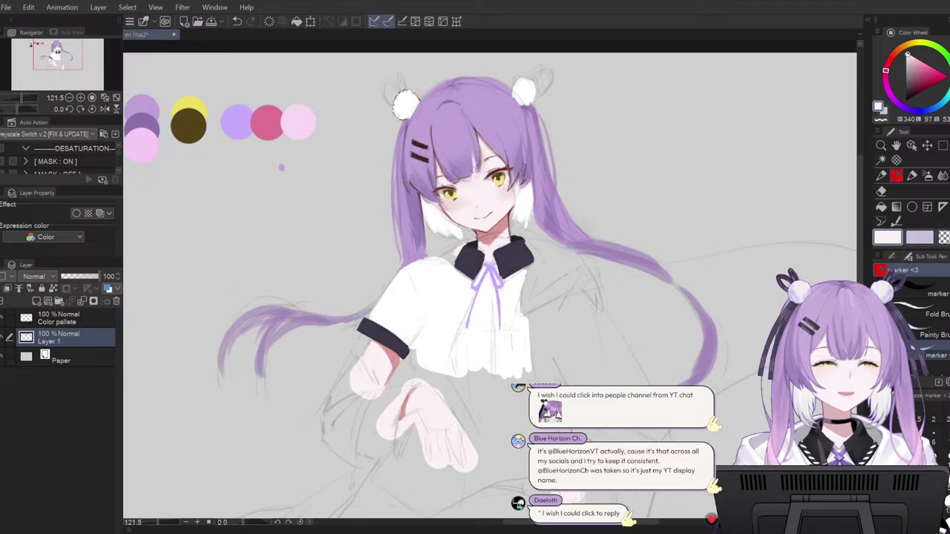
left_click(466, 154, "alt")
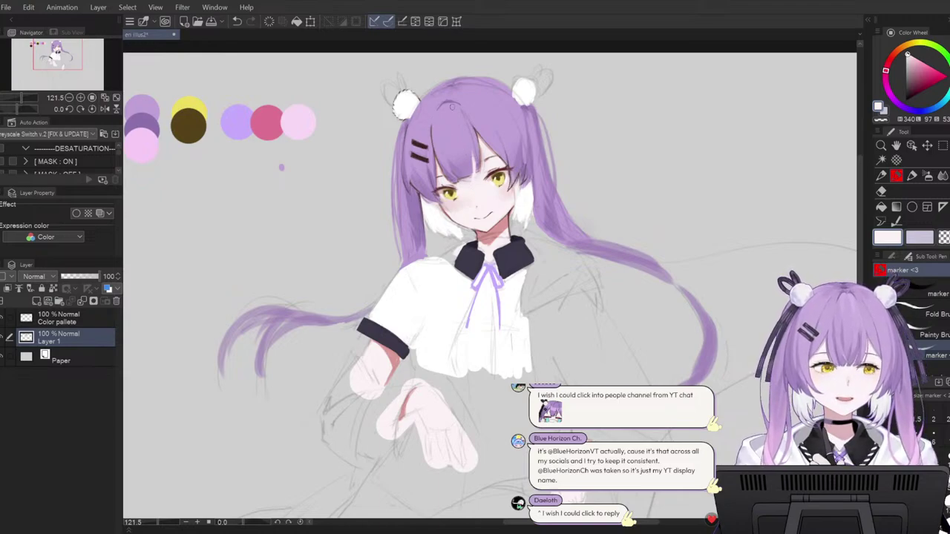
left_click(466, 155, "alt")
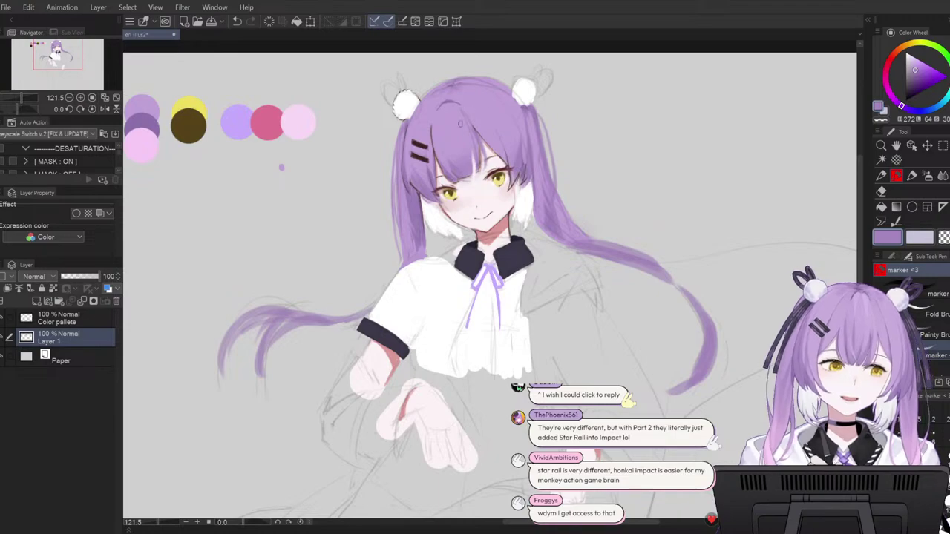
- Touch up the strands of the bangs, side lock and upper pigtails with purples sampled from the surrounding hair
left_click(459, 117, "alt")
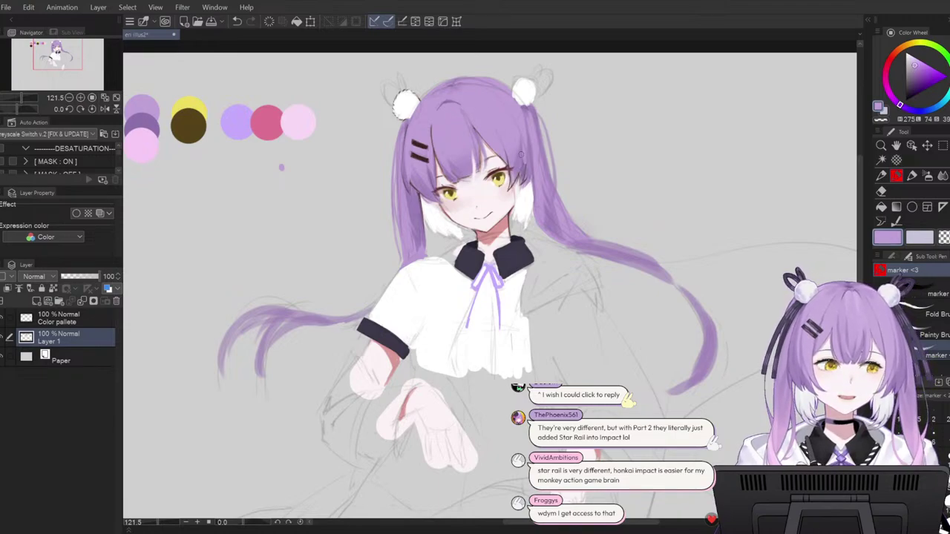
left_click(519, 160, "alt")
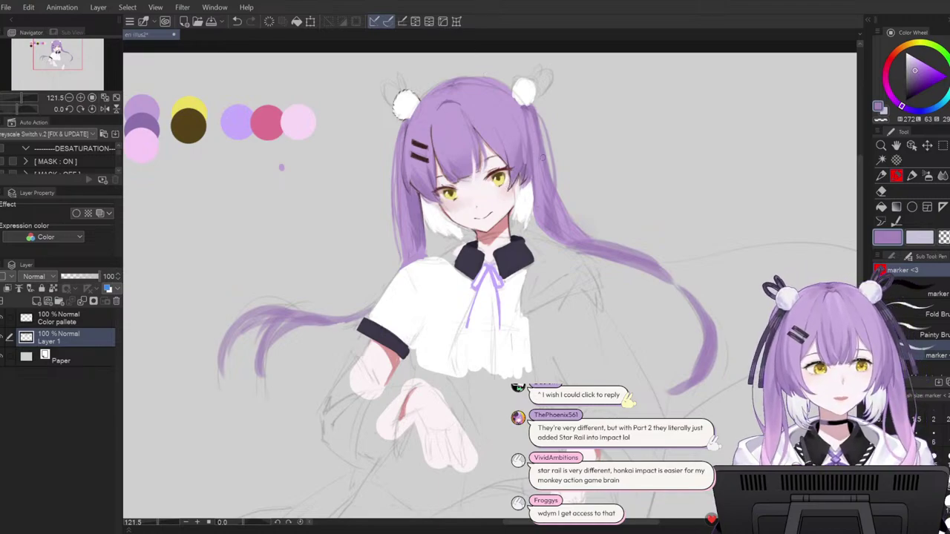
left_click(533, 116, "alt")
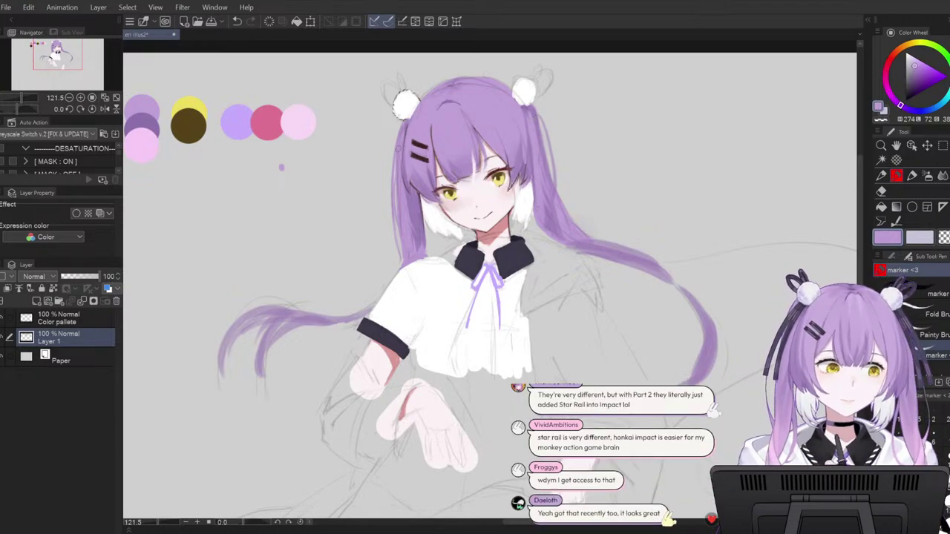
left_click(402, 140, "alt")
- Add thin curling lavender strands below the left-hand pigtail's flowing end, using a colour sampled from the pigtail
left_click(407, 208, "alt")
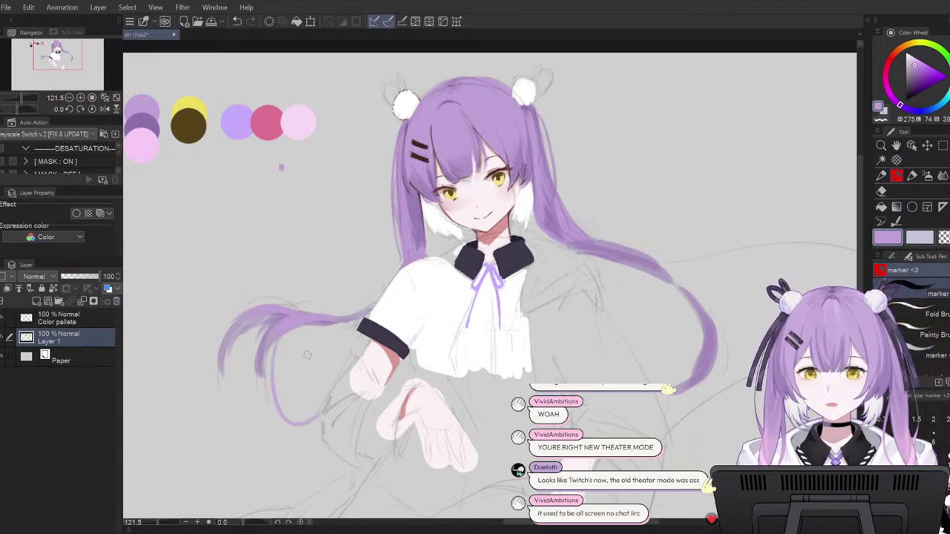
left_click_drag(286, 423, 313, 427)
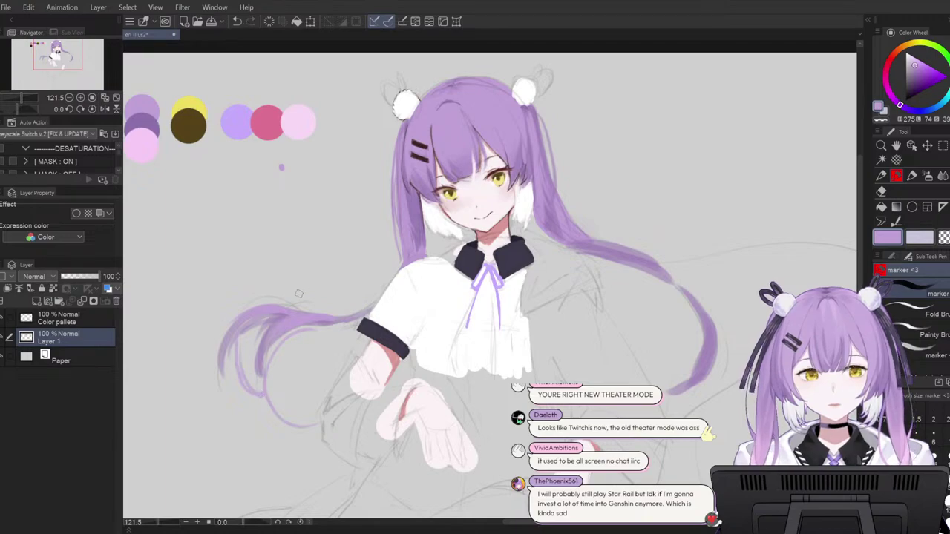
left_click_drag(265, 397, 239, 338)
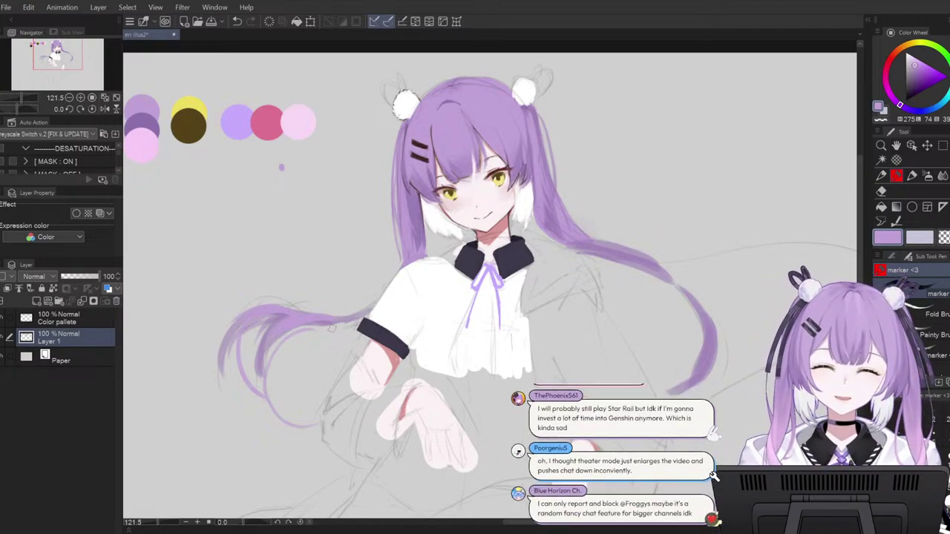
- Sample the collar's dark navy and paint ribbon loops above both white hair puffs with the marker <3 brush
left_click(514, 294, "alt")
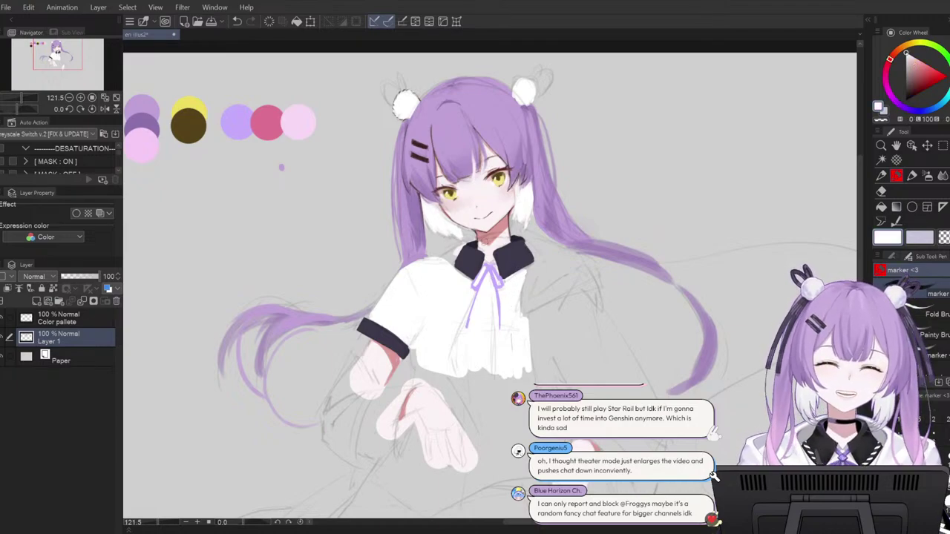
left_click(469, 254, "alt")
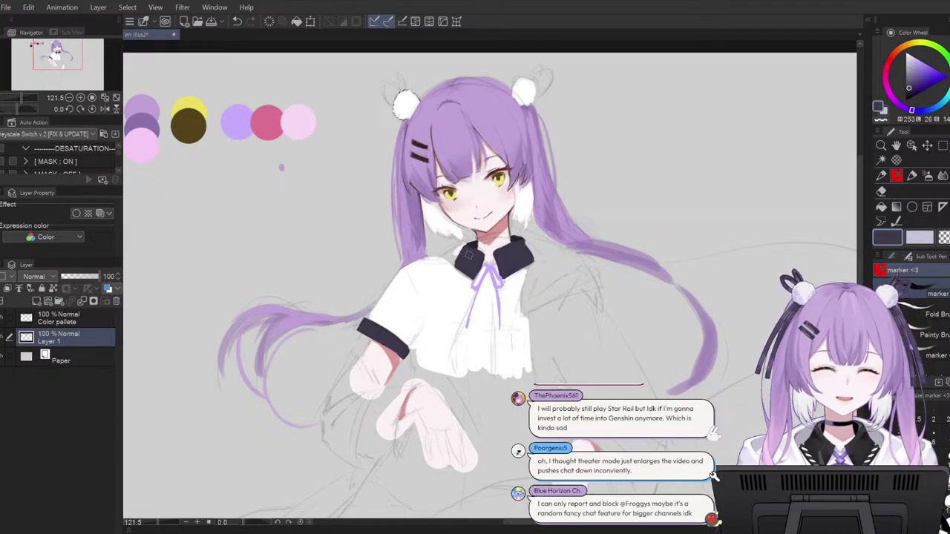
left_click(911, 178)
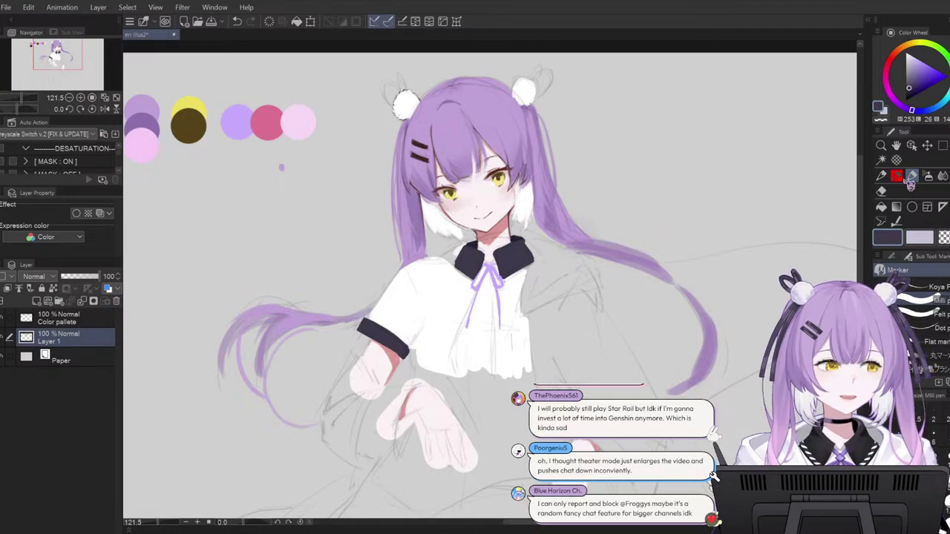
left_click(897, 176)
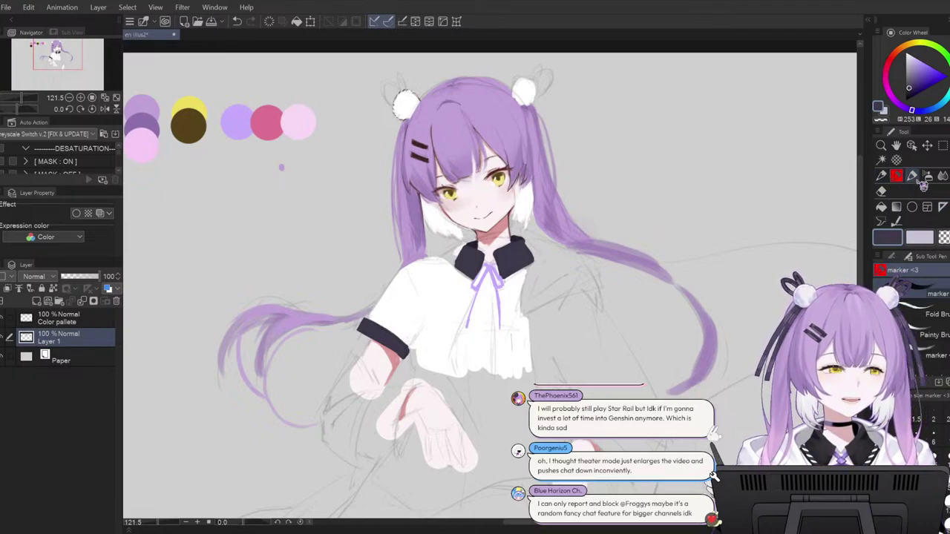
left_click(916, 180)
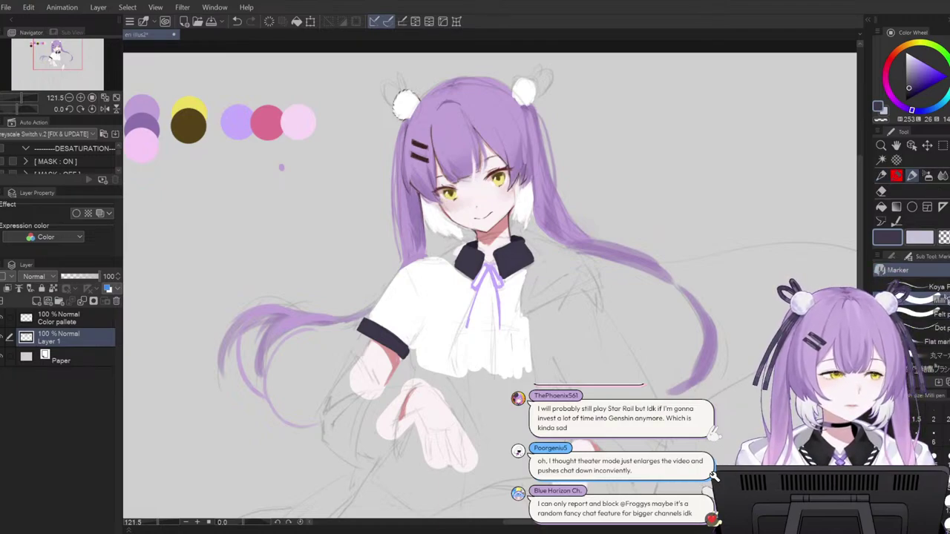
left_click(897, 176)
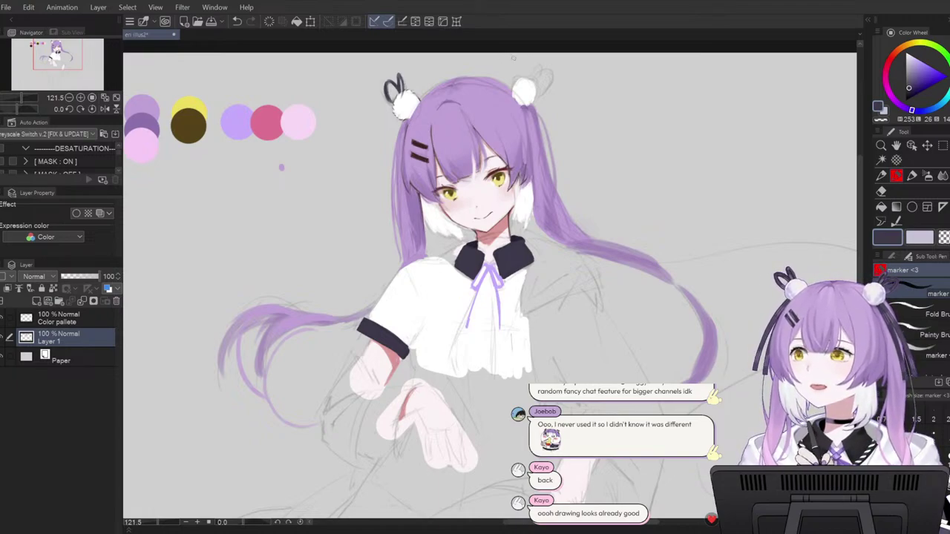
mouse_move(534, 79)
left_mouse_down()
mouse_move(553, 72)
mouse_move(536, 97)
mouse_move(556, 70)
left_mouse_up()
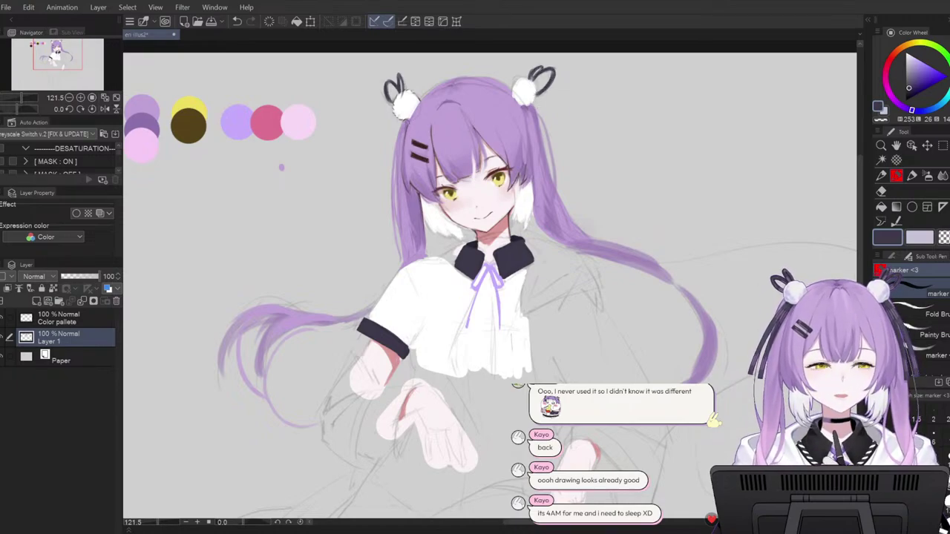
- Paint thin dark navy ribbon tails hanging from both white hair puffs with the marker <3 brush
left_click_drag(399, 118, 375, 164)
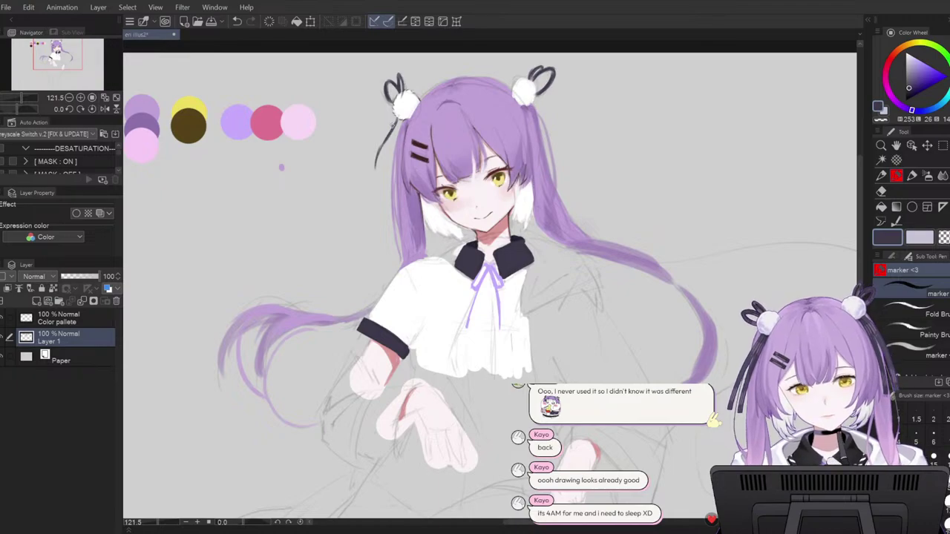
left_click_drag(398, 118, 373, 143)
left_click_drag(531, 100, 546, 124)
key("ctrl+z")
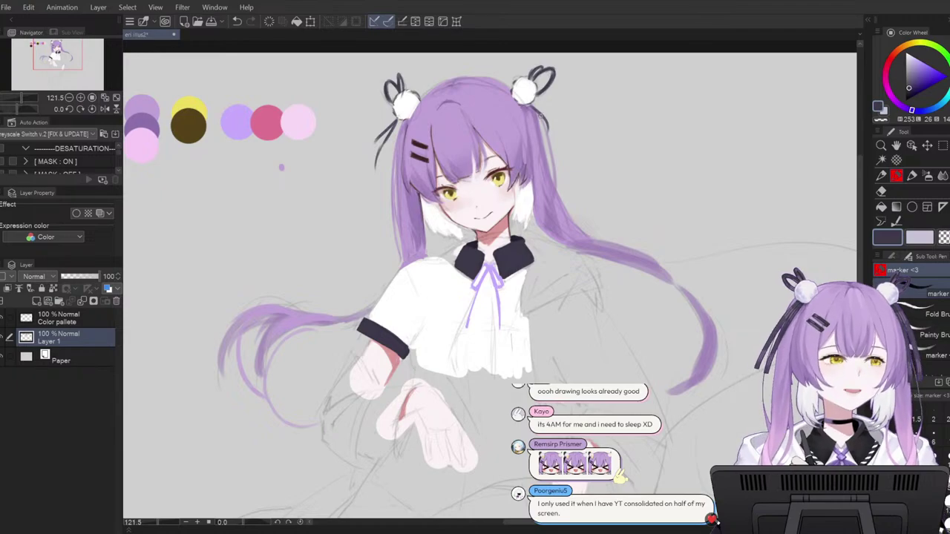
left_click_drag(535, 103, 544, 127)
key("ctrl+z")
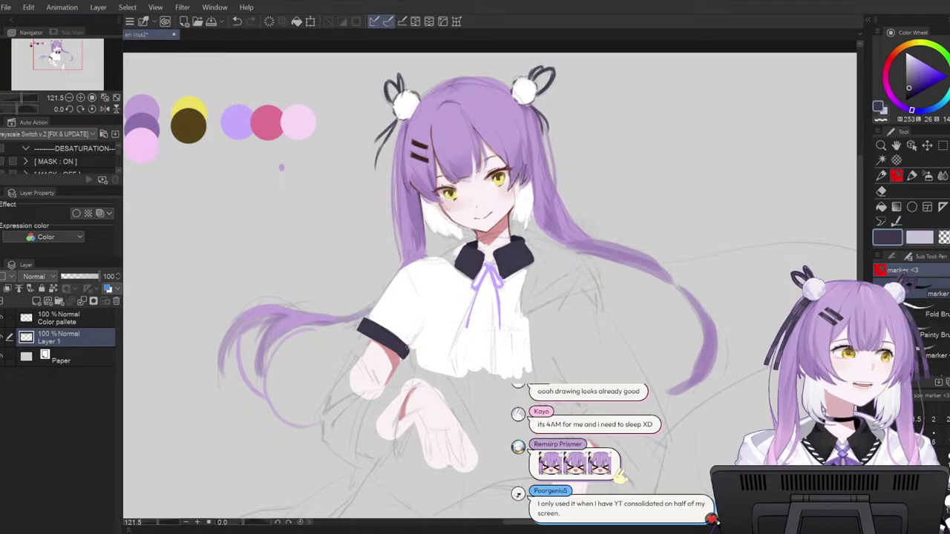
- Touch up the right-hand pigtail beside the white inner hair with purples sampled from the surrounding hair
left_click(412, 205, "alt")
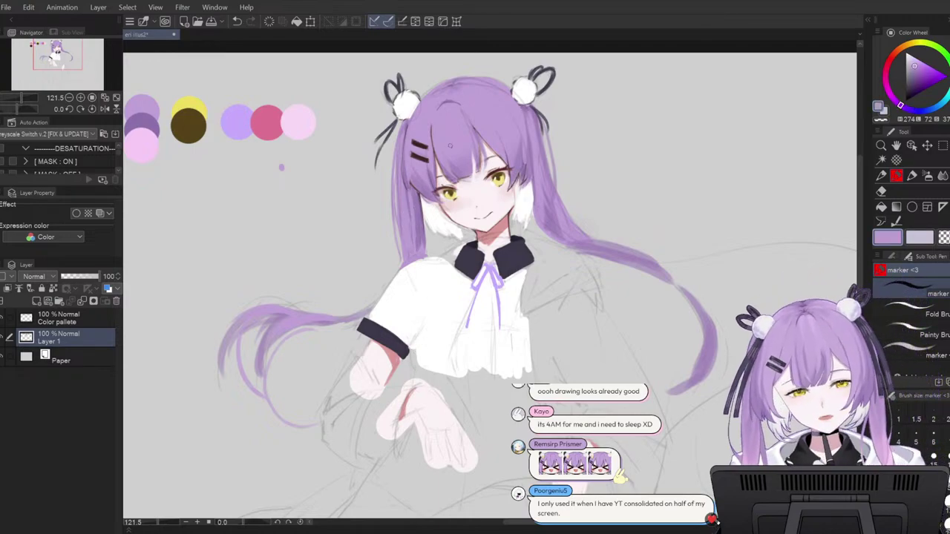
key("ctrl+z")
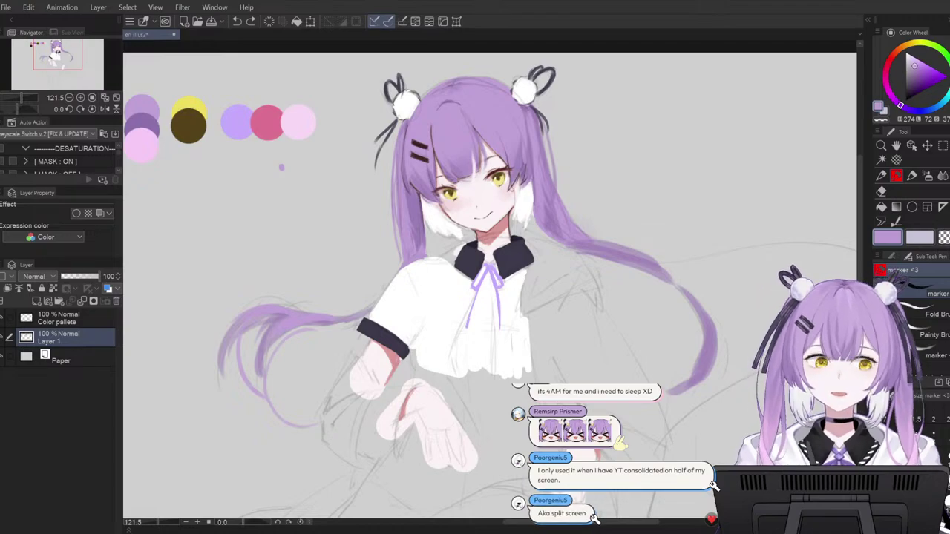
left_click(417, 206, "alt")
left_click_drag(532, 177, 540, 218)
key("ctrl+z")
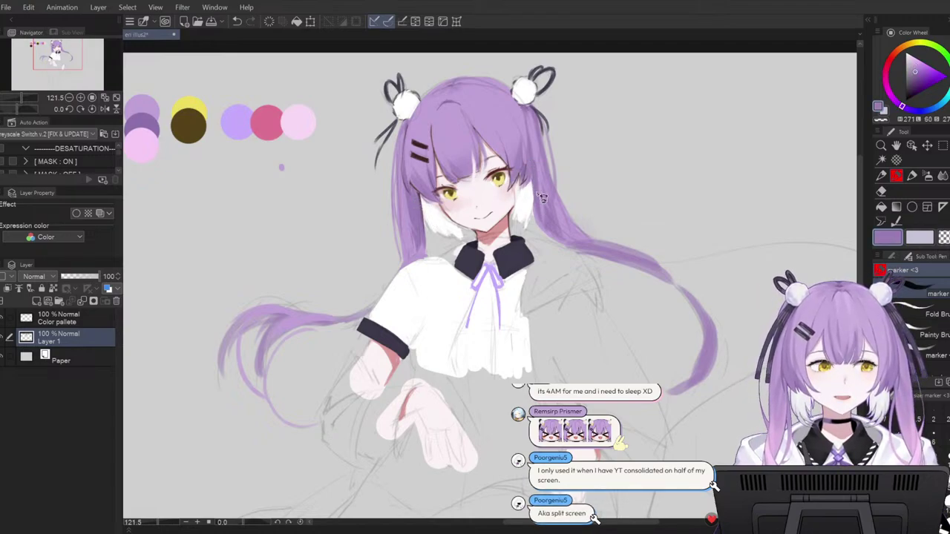
left_click_drag(542, 199, 541, 224)
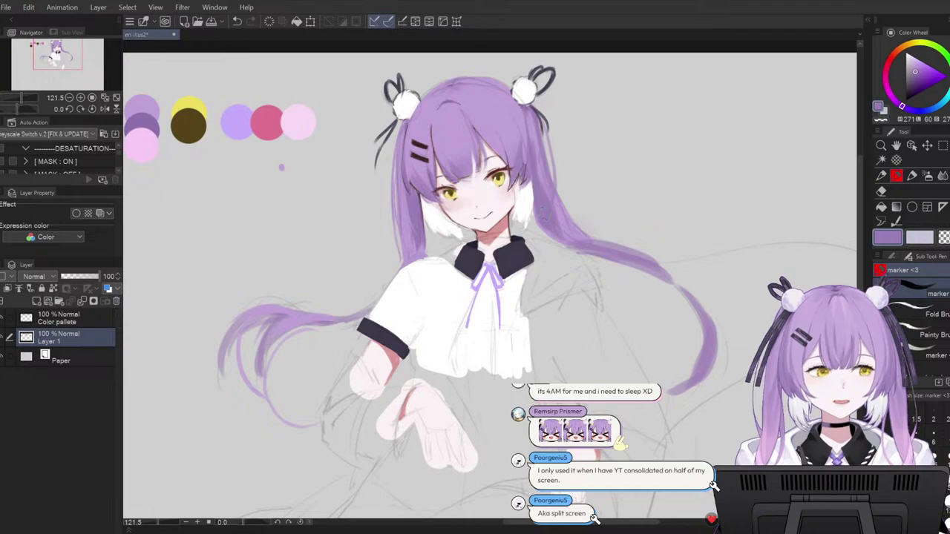
left_click(533, 112, "alt")
left_click(524, 135, "alt")
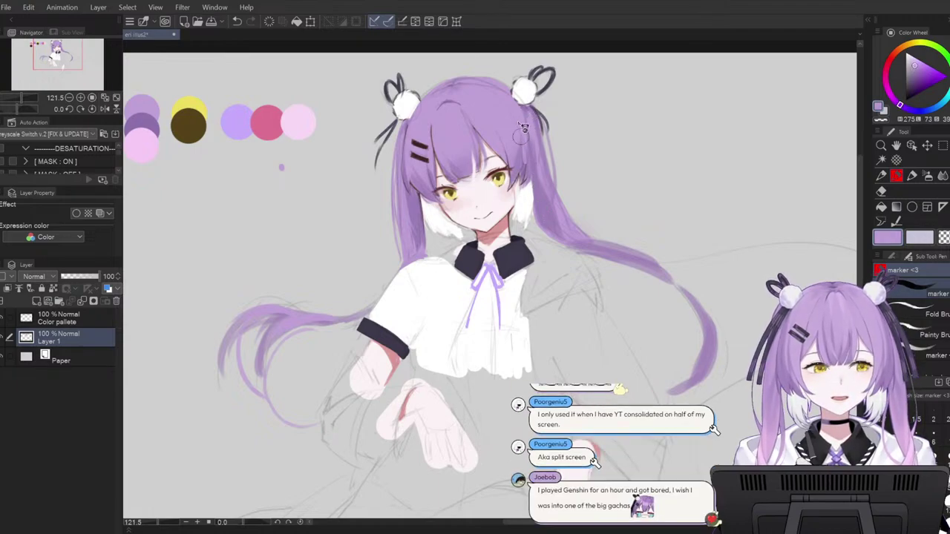
left_click(507, 123, "alt")
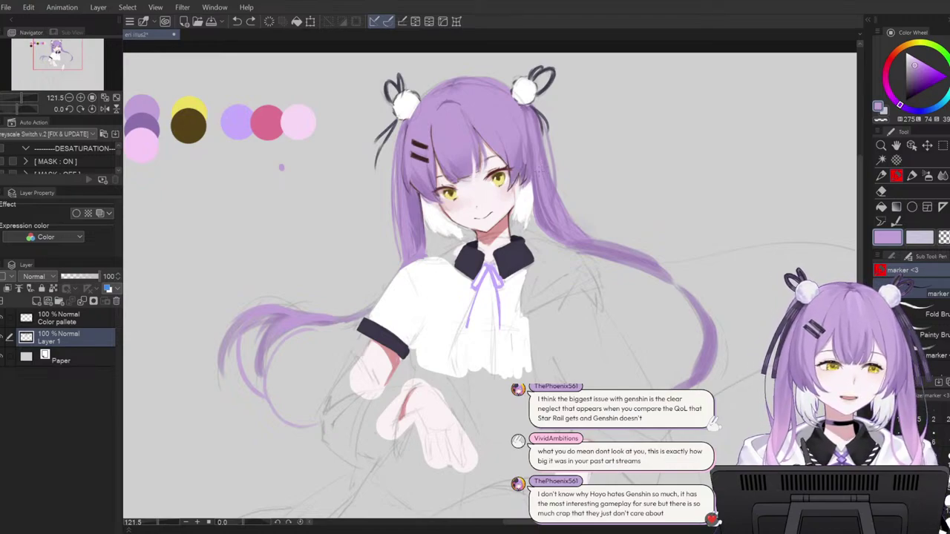
- Try pale lavender and near-white colours with the Milli pen and the marker <3 brush
left_click(912, 175)
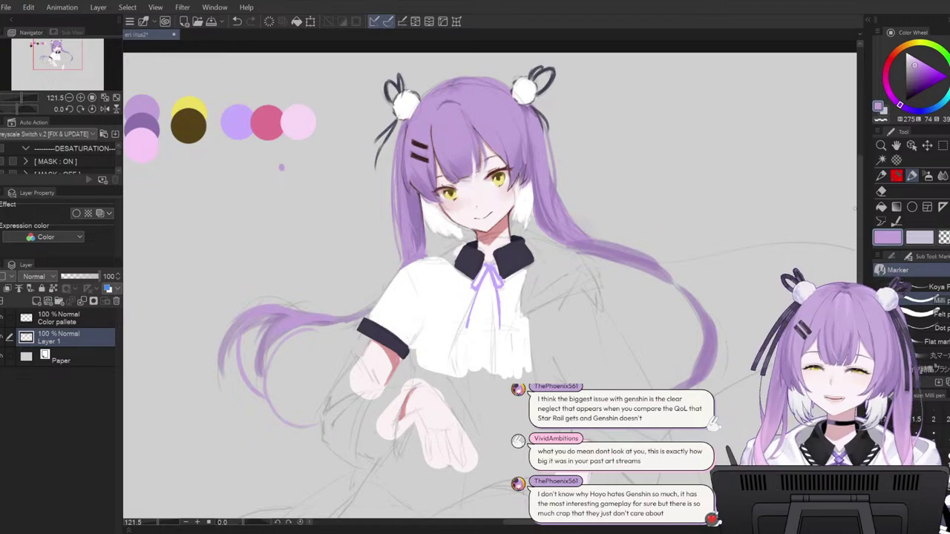
left_click_drag(862, 210, 862, 204)
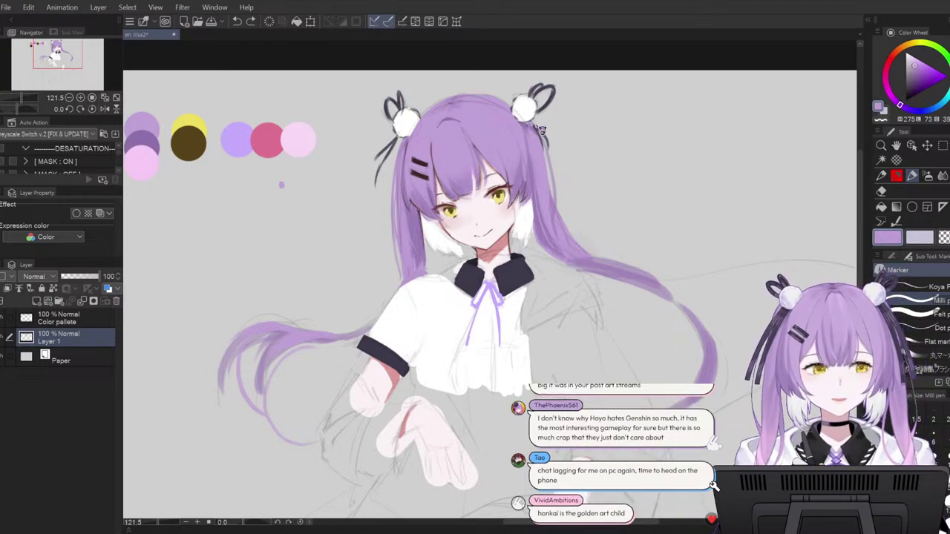
left_click(542, 131, "alt")
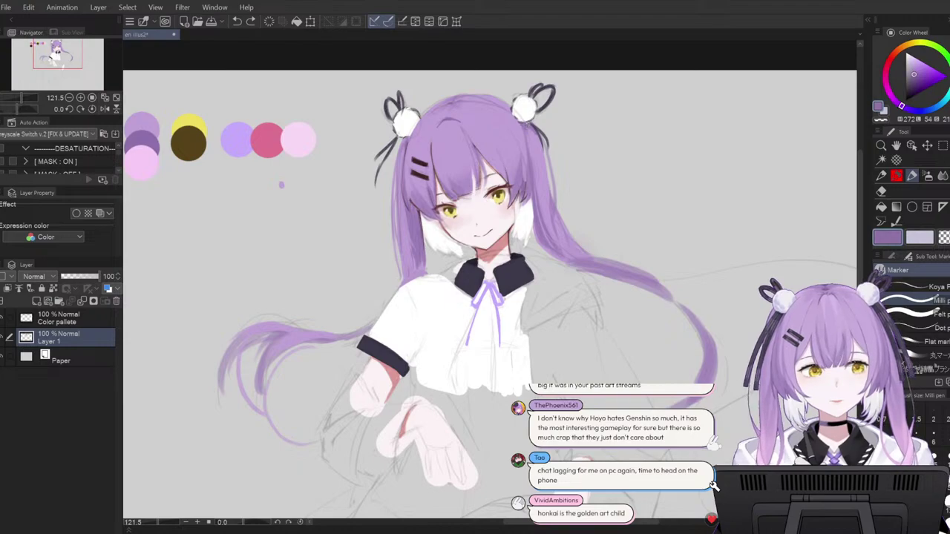
left_click(406, 134, "alt")
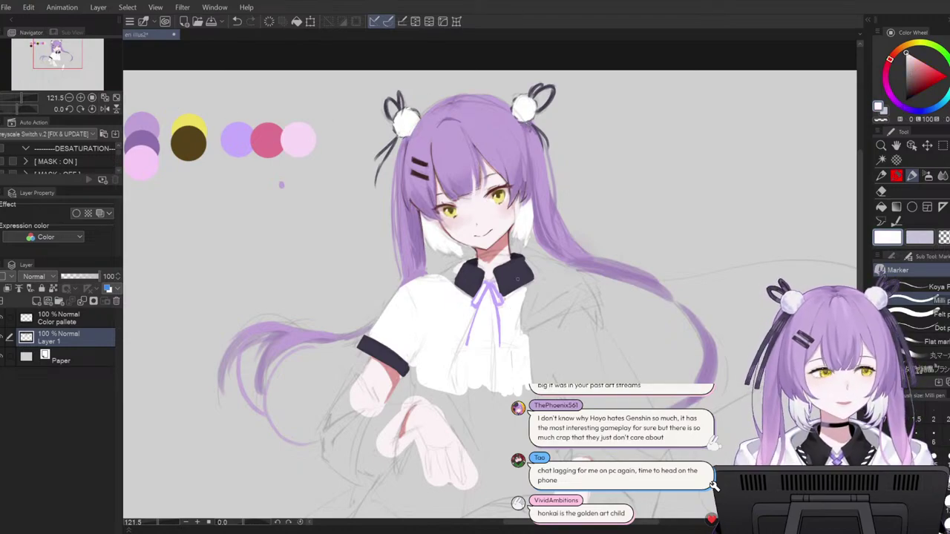
left_click(910, 58)
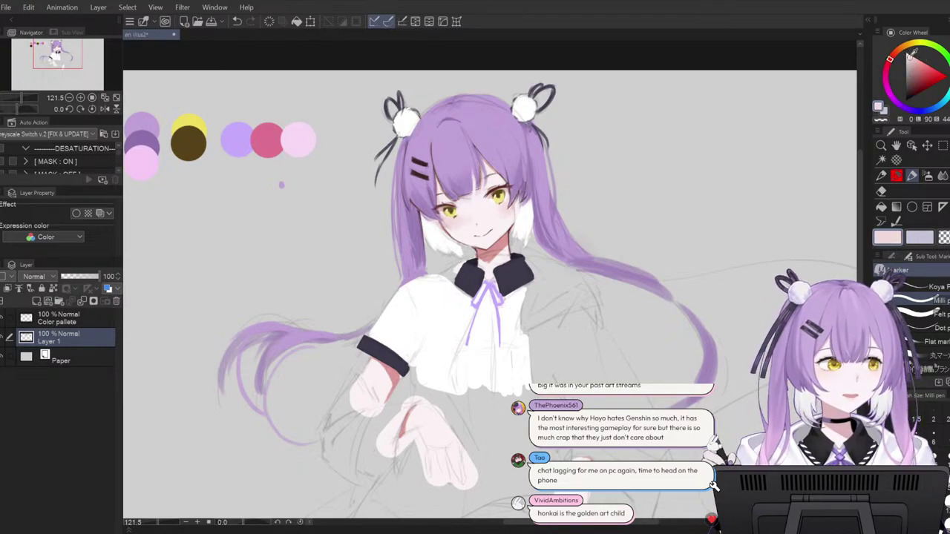
left_click(916, 111)
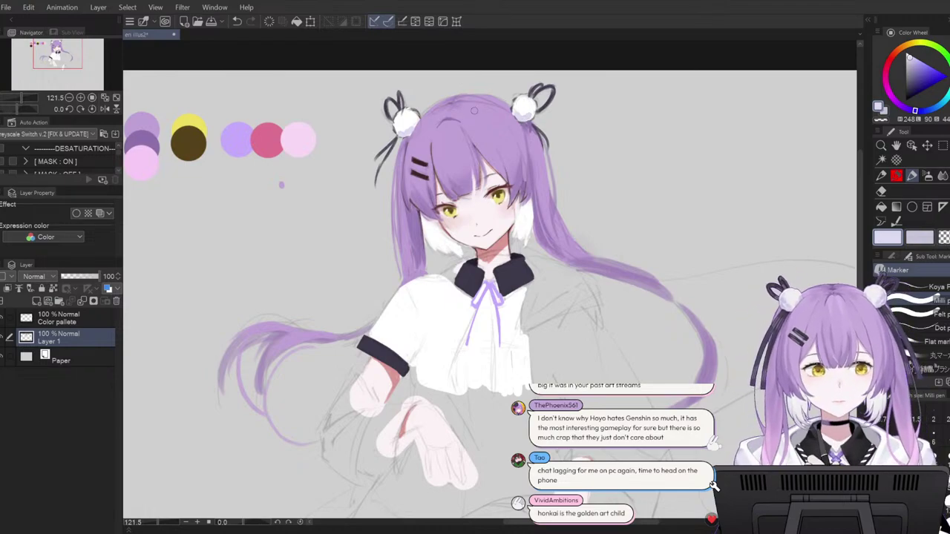
left_click(442, 168, "alt")
left_click(897, 176)
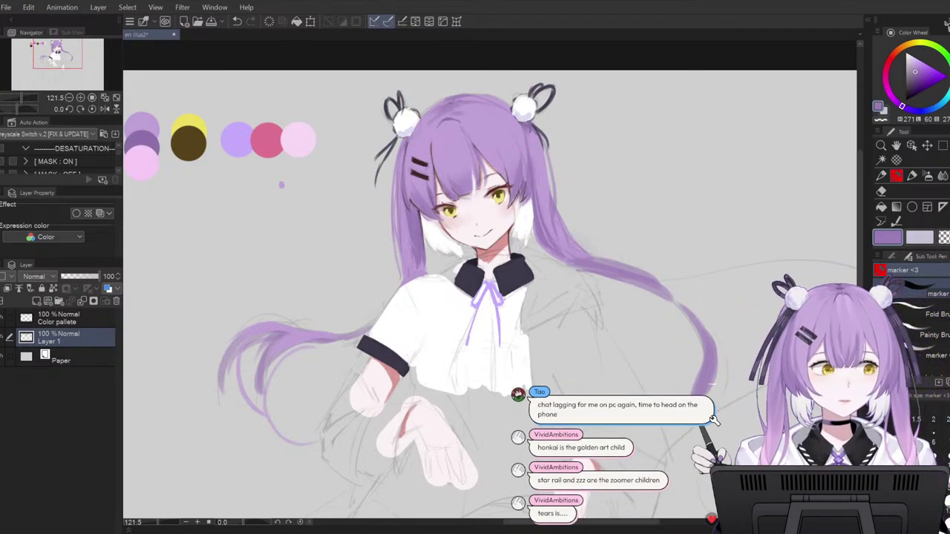
left_click(911, 58)
left_click(909, 57)
left_click_drag(913, 52, 918, 58)
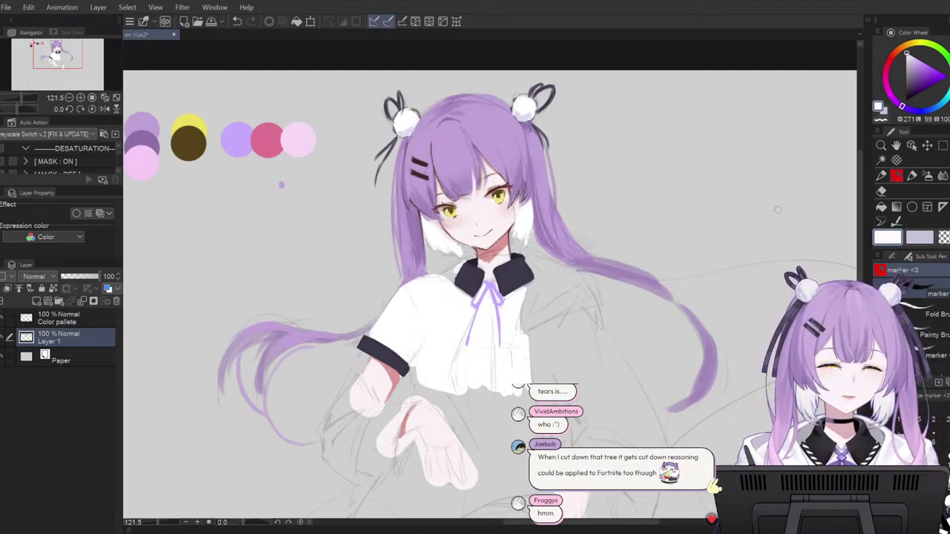
- Cover the upper hair clip with sampled hair purple and redraw it in the dark brown of the lower clip
left_click(412, 129, "alt")
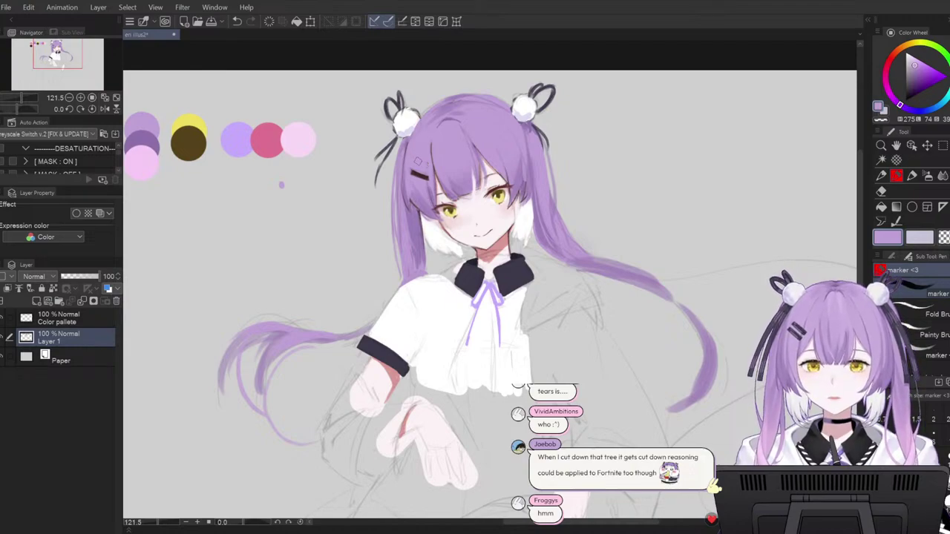
left_click(422, 173, "alt")
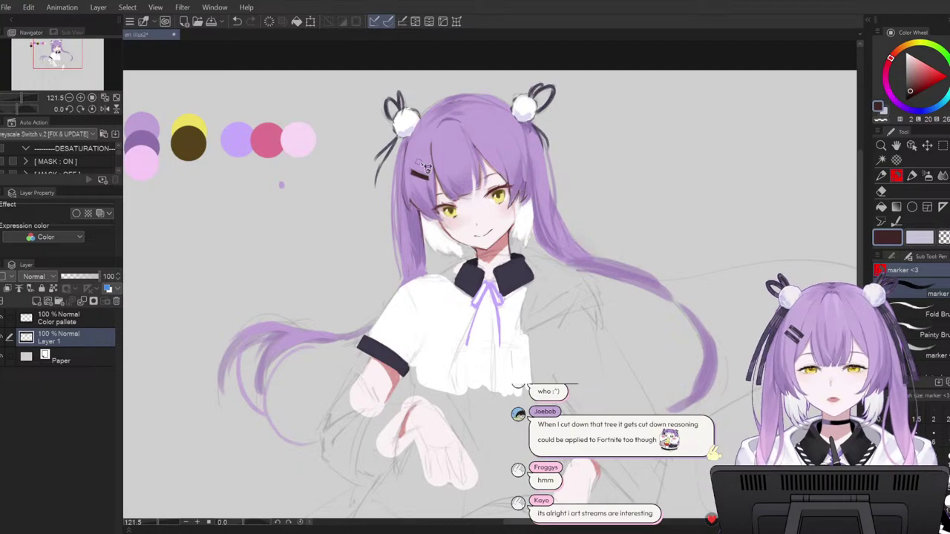
left_click_drag(413, 166, 429, 170)
key("ctrl+z")
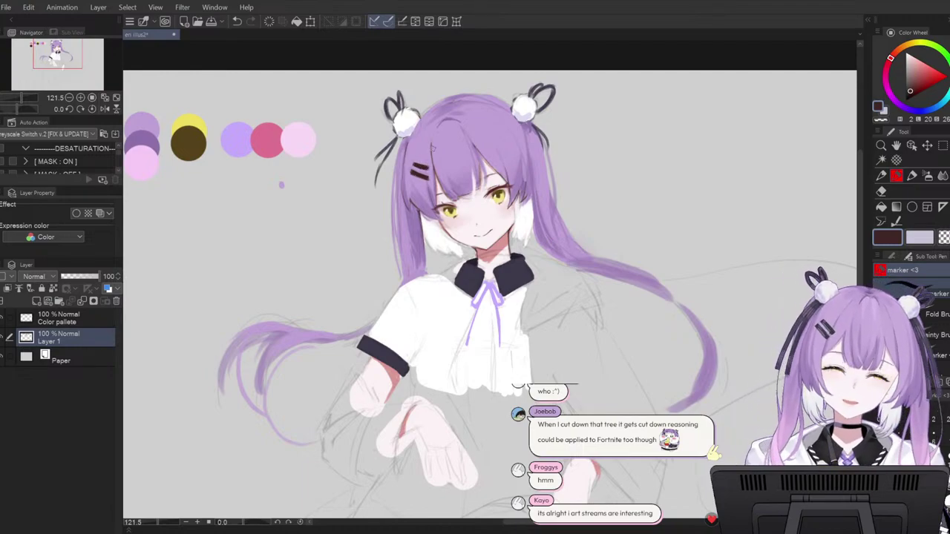
- Sample white from the right-hand hair puff and dab small highlights across the upper bangs
left_click(529, 107, "alt")
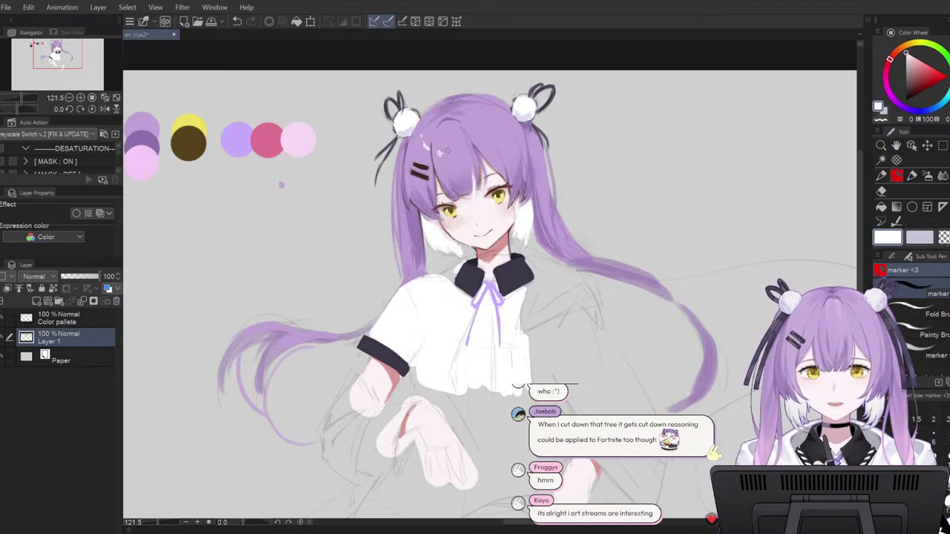
left_click_drag(442, 152, 463, 150)
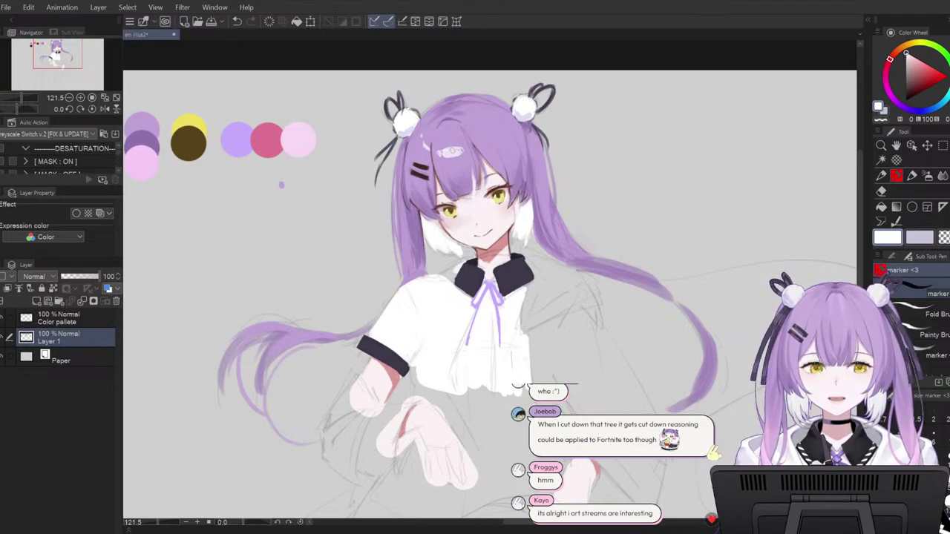
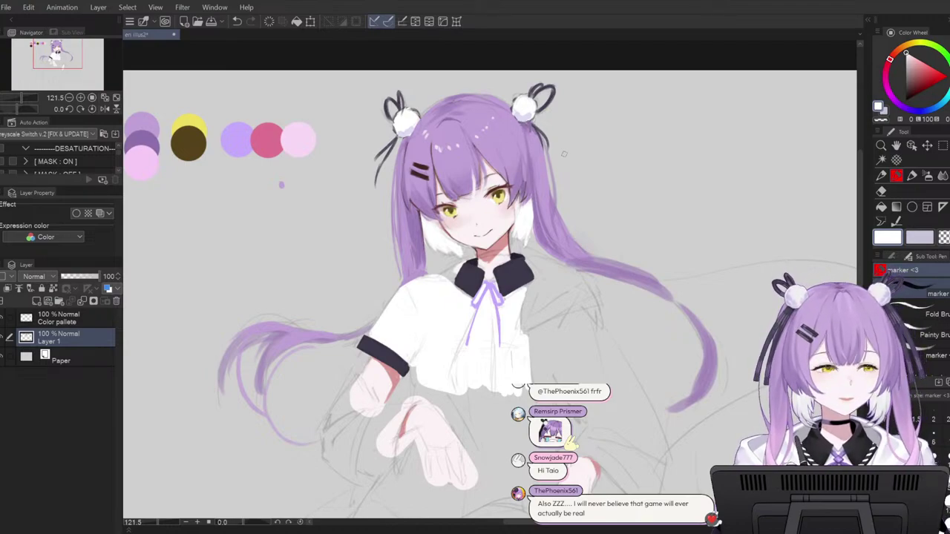
left_click(907, 92)
left_click_drag(907, 92, 906, 101)
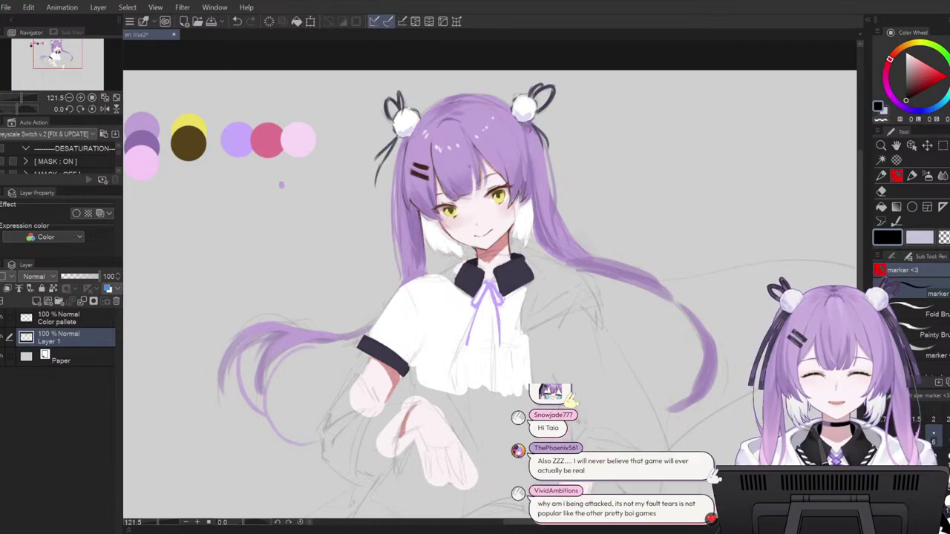
left_click_drag(468, 160, 472, 189)
key("ctrl+z")
key("ctrl+z")
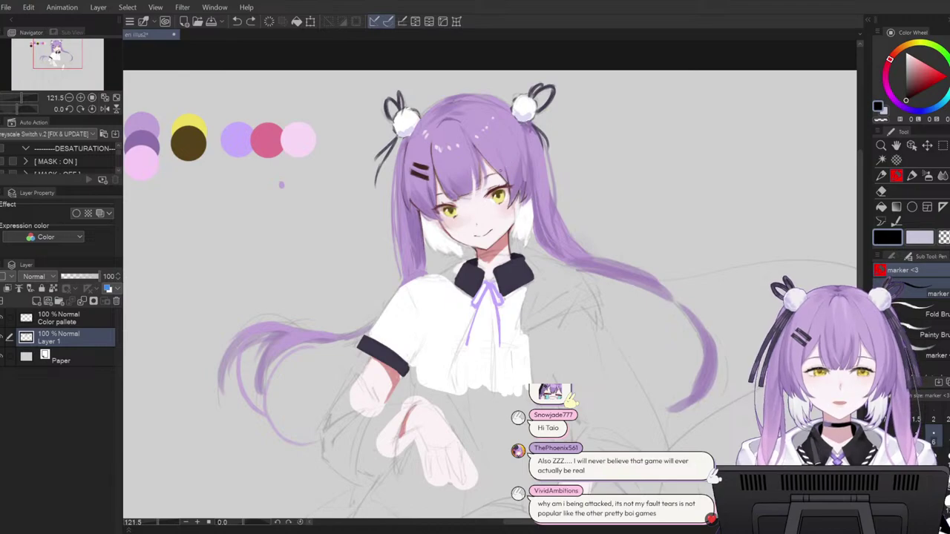
left_click(509, 182, "alt")
left_click(509, 180, "alt")
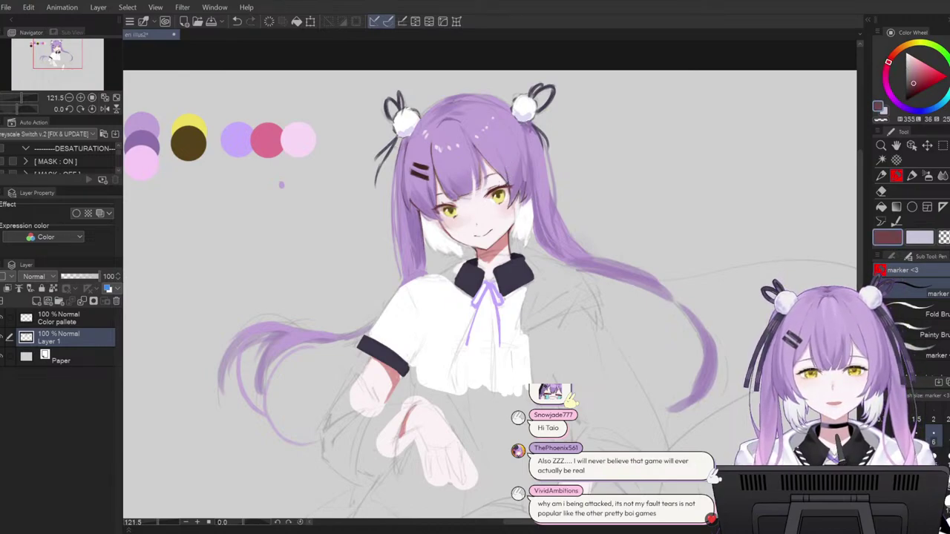
left_click(392, 142, "alt")
left_click(395, 139, "alt")
left_click_drag(395, 139, 401, 168)
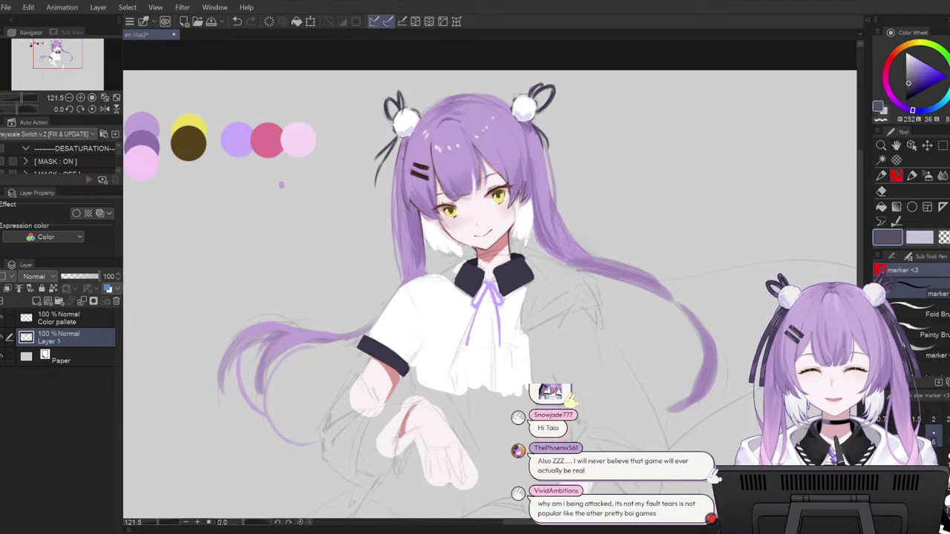
key("ctrl+z")
- Sample the dark brown line colour beside the face and outline the edge of the left-hand white inner hair lock
left_click(518, 230, "alt")
left_click(513, 225, "alt")
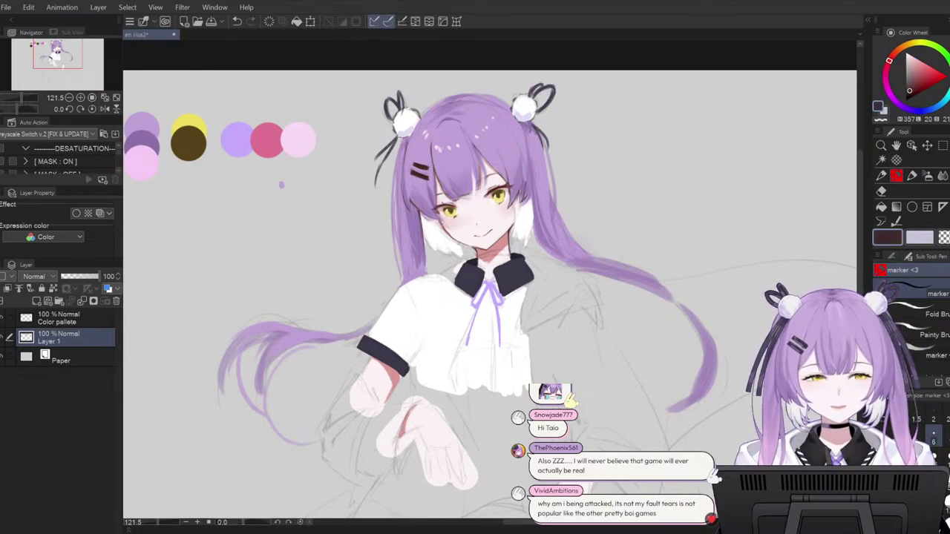
left_click_drag(421, 219, 439, 250)
key("ctrl+z")
key("ctrl+z")
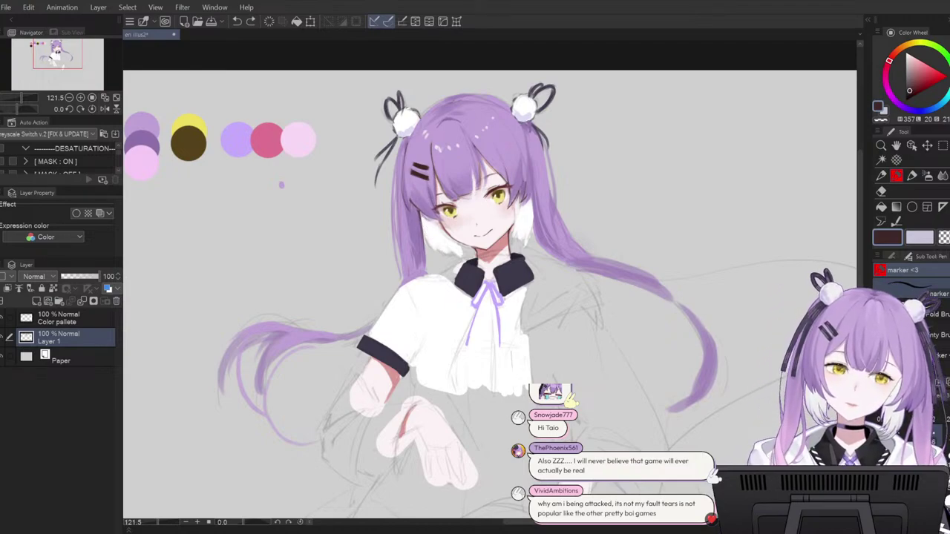
left_click_drag(422, 216, 436, 249)
key("ctrl+z")
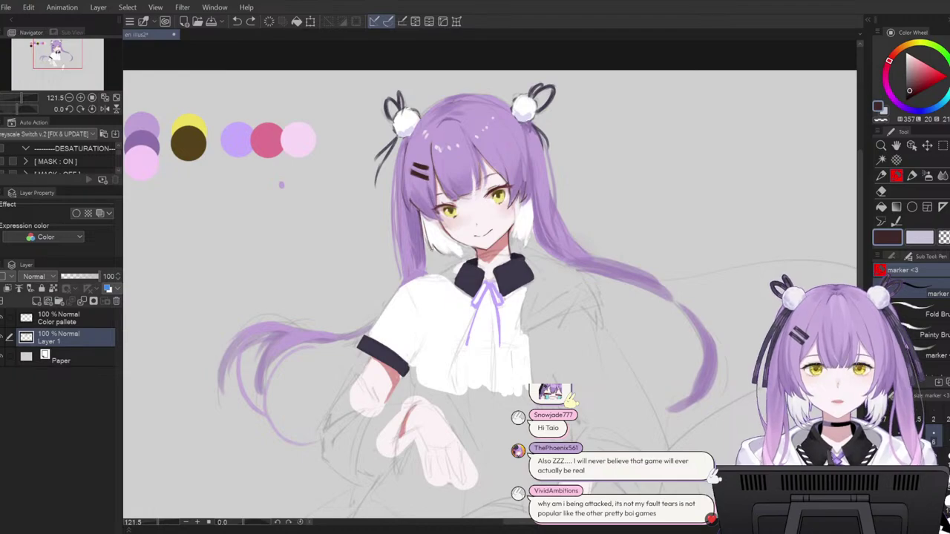
- Add dark brown strand lines to the tips of the left-hand white lock and outline the right-hand white lock
mouse_move(433, 242)
left_mouse_down()
mouse_move(439, 251)
mouse_move(460, 240)
mouse_move(449, 258)
left_mouse_up()
key("ctrl+z")
key("ctrl+z")
key("ctrl+z")
key("ctrl+z")
key("ctrl+z")
key("ctrl+y")
key("ctrl+z")
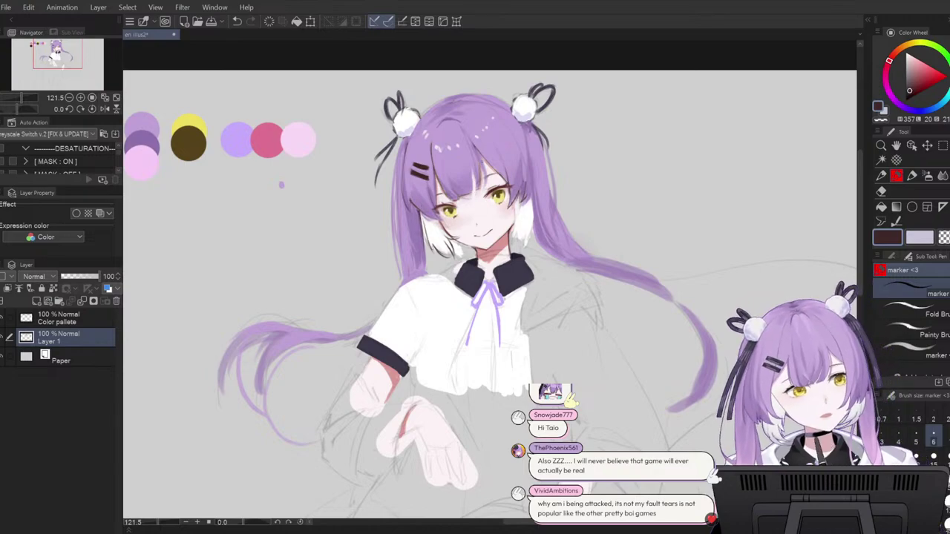
left_click_drag(422, 213, 427, 234)
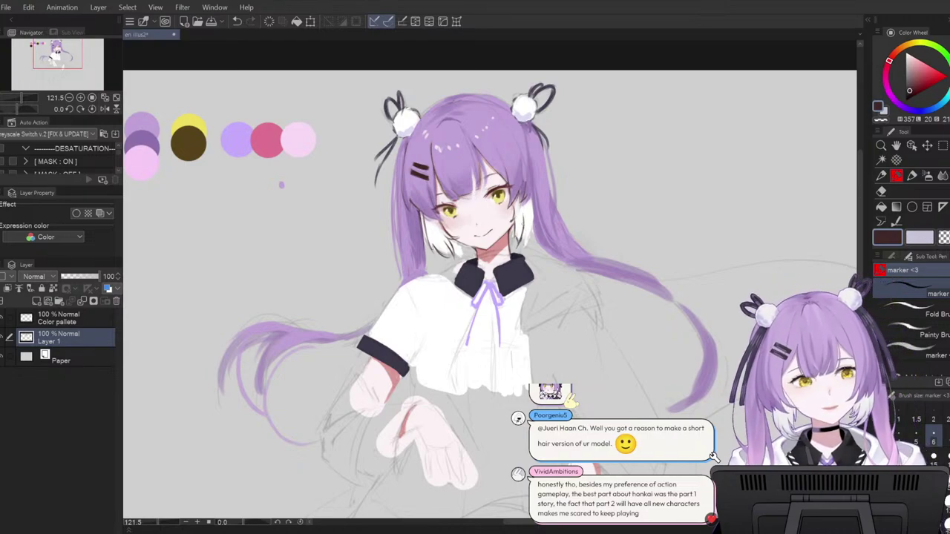
- Outline the white hair lock beside the right cheek with thin dark strokes, undoing the ones that miss
left_click_drag(524, 223, 527, 245)
left_click_drag(531, 199, 526, 237)
key("ctrl+z")
key("ctrl+z")
key("ctrl+z")
key("ctrl+z")
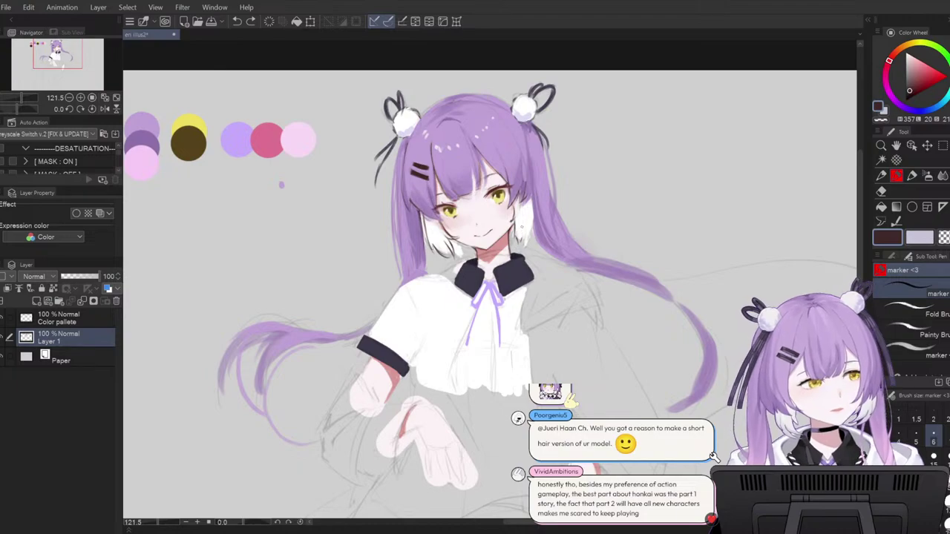
left_click_drag(530, 229, 526, 240)
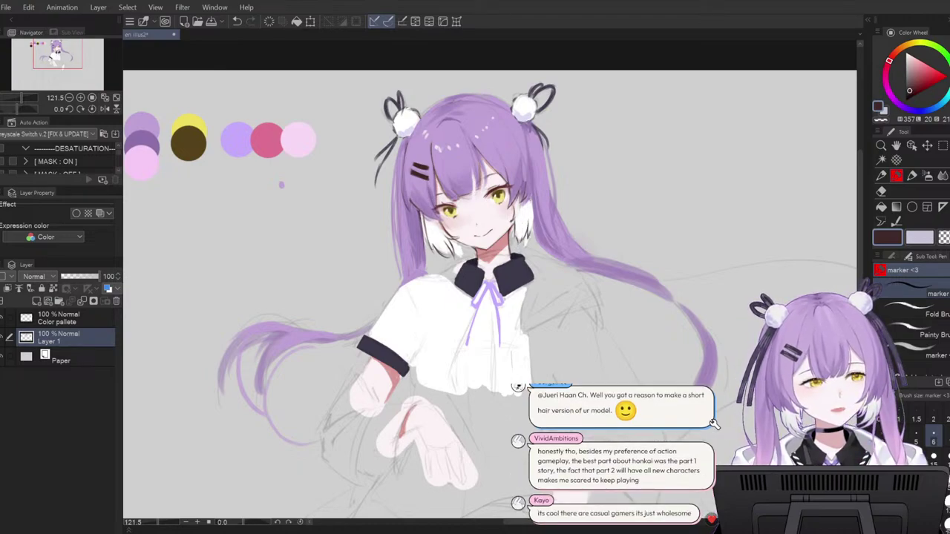
left_click_drag(531, 199, 528, 237)
key("ctrl+z")
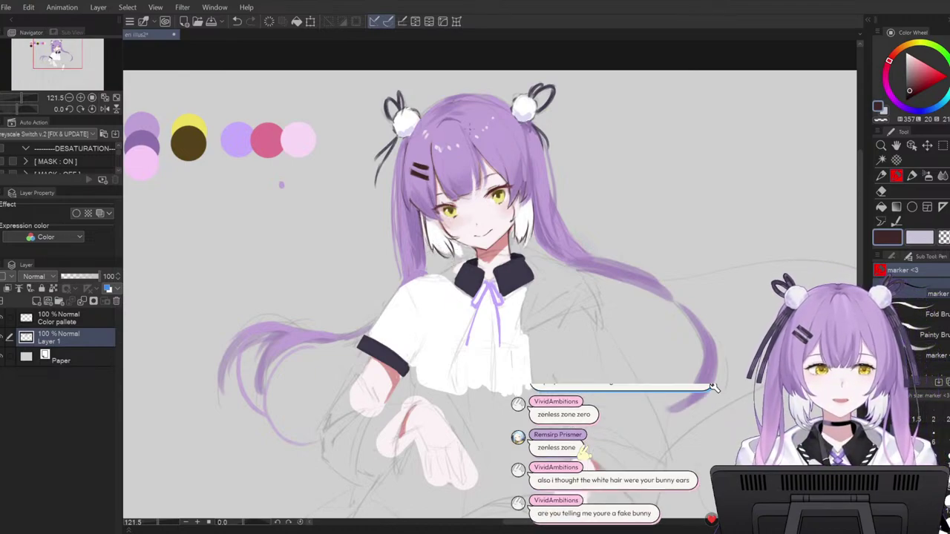
- Sample line colours around the eye, bangs and white hair lock, and darken the brush colour to a near-black shade
left_click(504, 182, "alt")
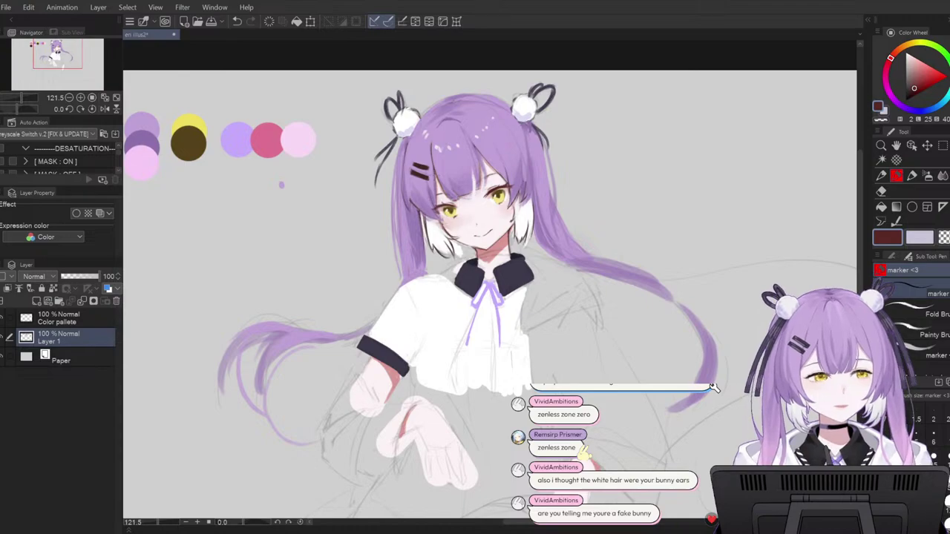
left_click(436, 235, "alt")
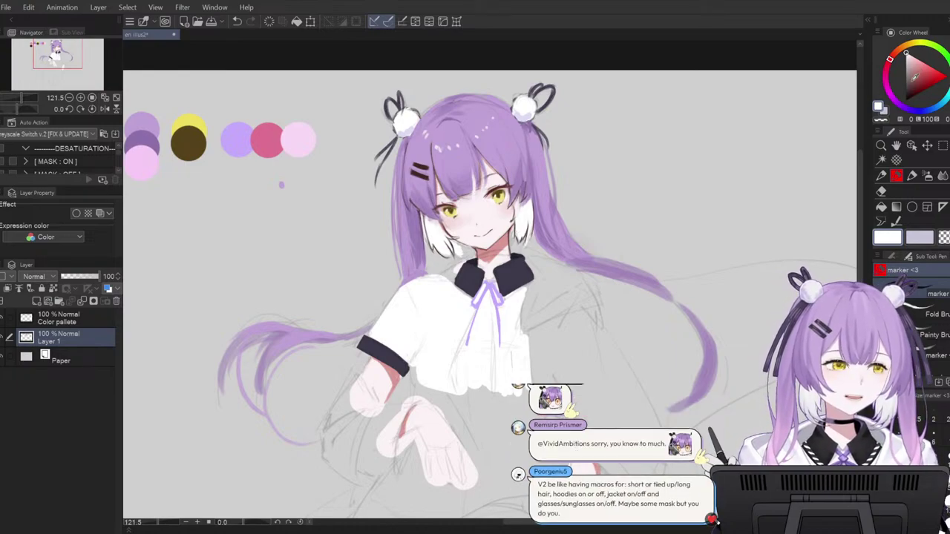
left_click(911, 85)
left_click_drag(912, 85, 905, 92)
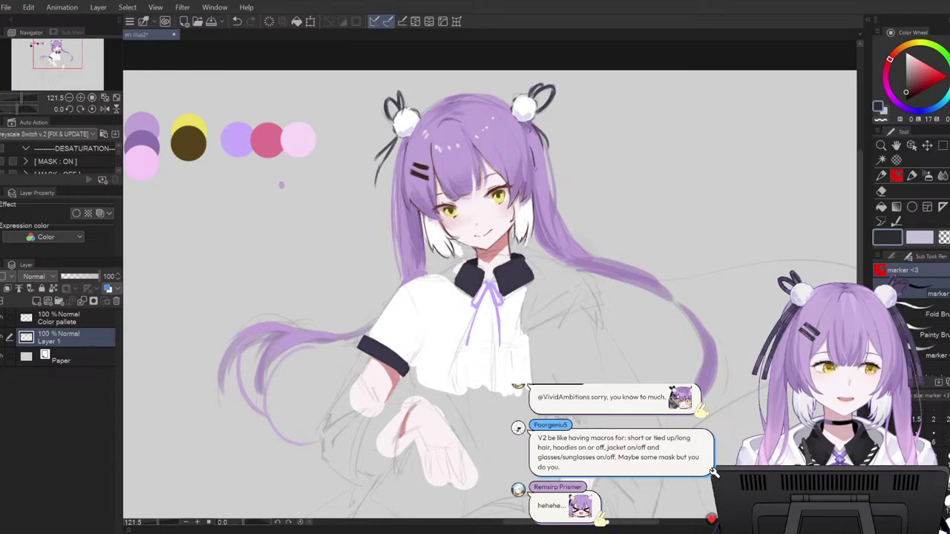
left_click(511, 176, "alt")
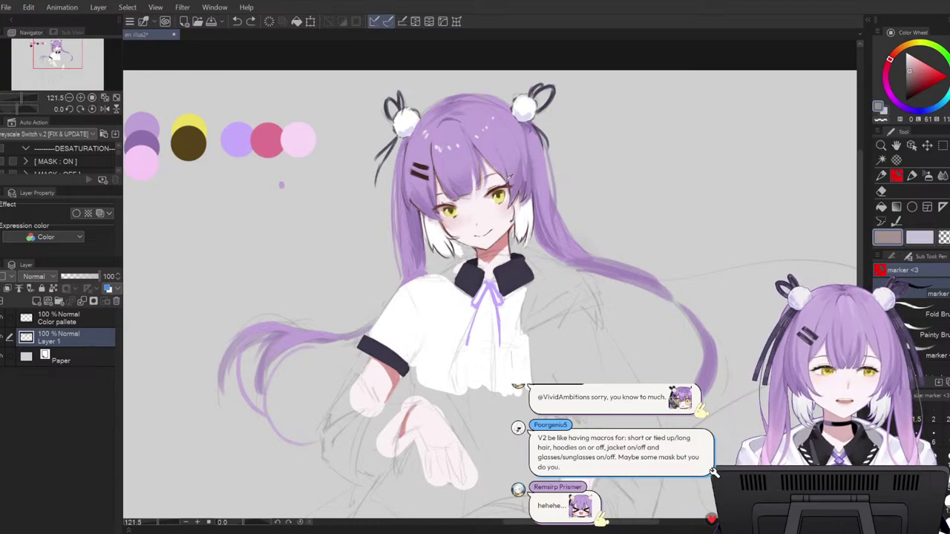
left_click(509, 181, "alt")
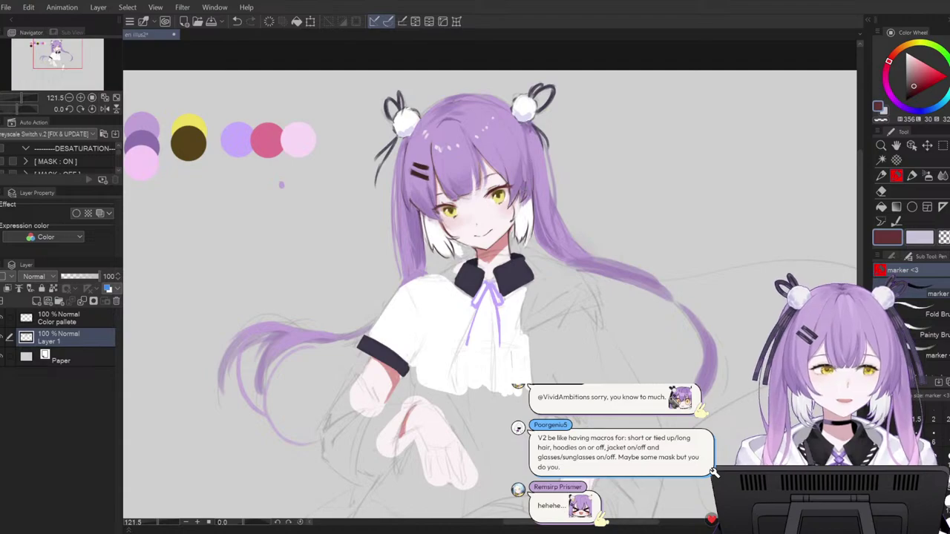
left_click_drag(913, 87, 907, 94)
- Try outlining the crown of the purple hair in the dark navy sampled from the shirt collar
left_click(509, 271, "alt")
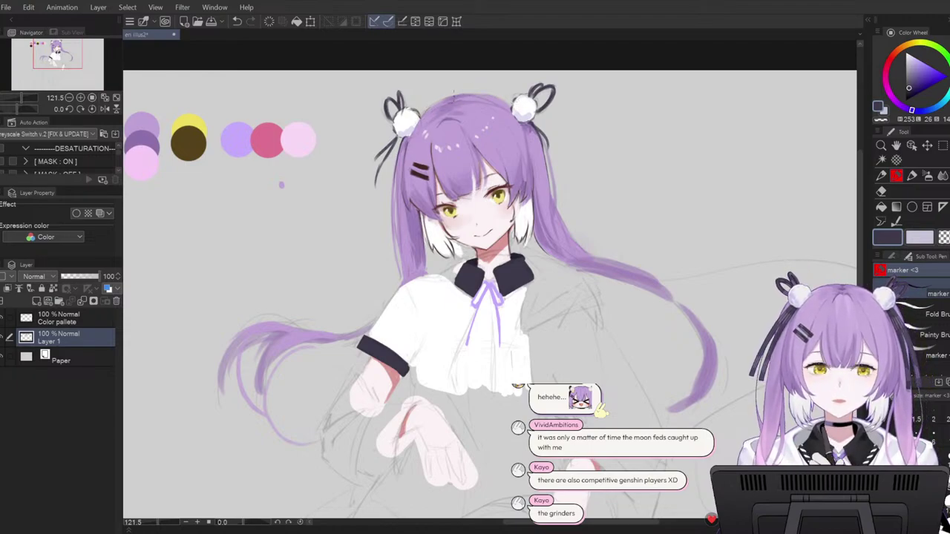
mouse_move(457, 95)
left_mouse_down()
mouse_move(434, 107)
mouse_move(509, 96)
left_mouse_up()
key("ctrl+z")
key("ctrl+z")
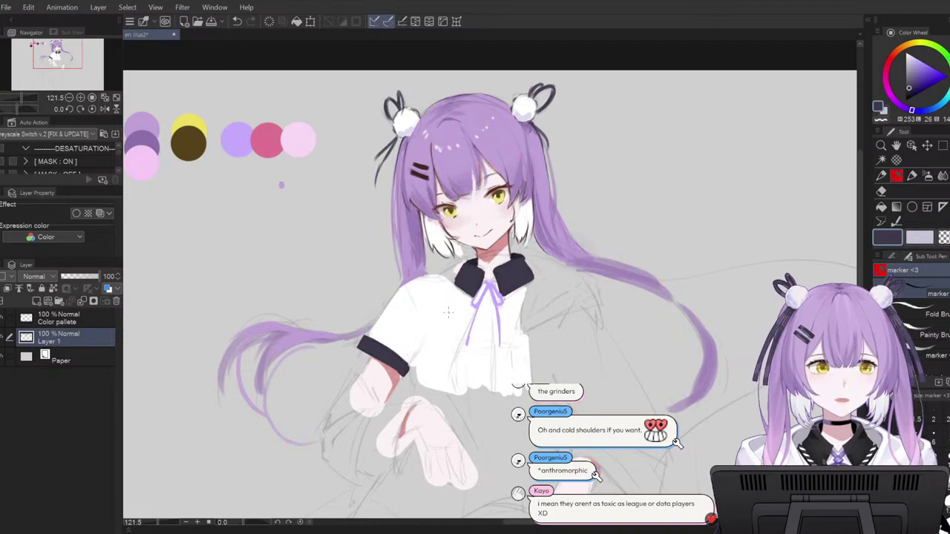
- Shade the white hair lock beside the right cheek with the Milli pen, using pale lavender sampled from the hair pom-pom
left_click(442, 235, "alt")
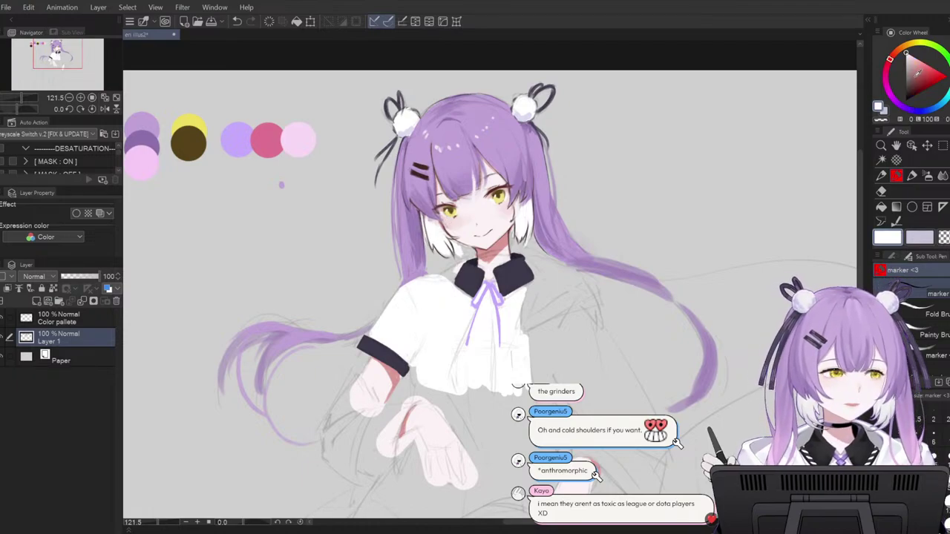
left_click(531, 114, "alt")
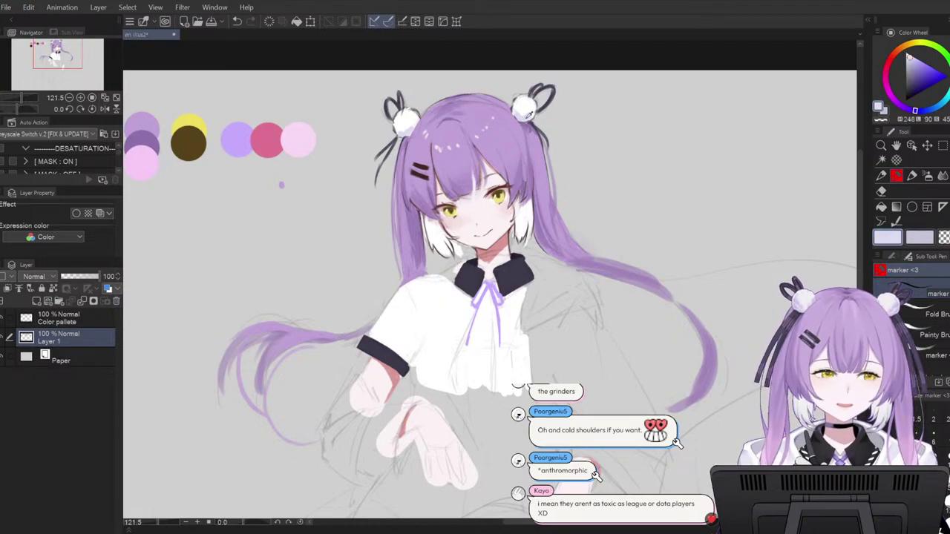
left_click(911, 176)
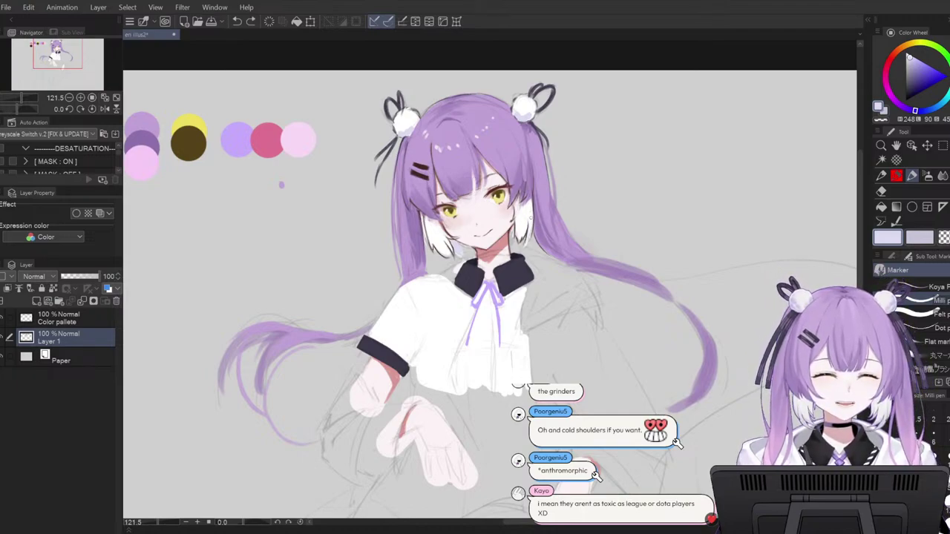
left_click_drag(536, 220, 530, 236)
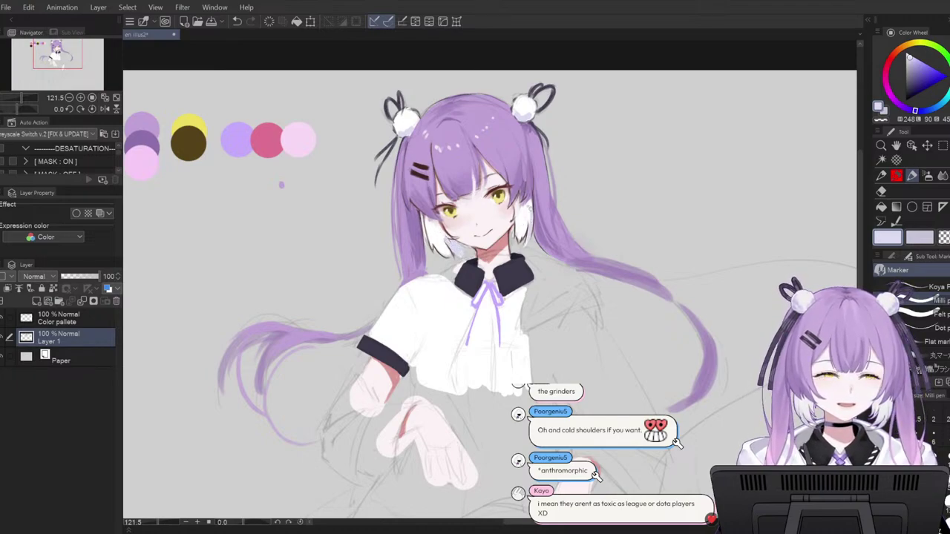
key("ctrl+z")
left_click_drag(519, 229, 518, 237)
key("ctrl+z")
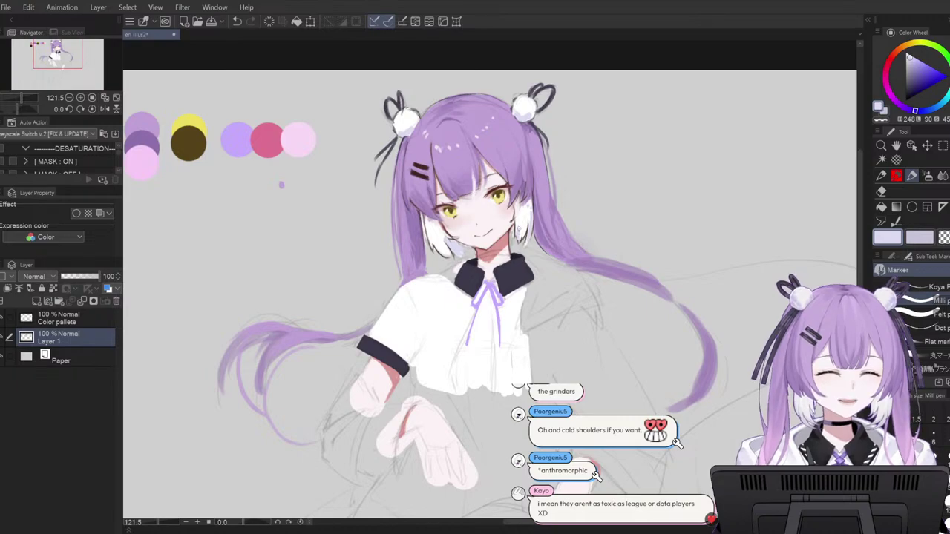
key("ctrl+z")
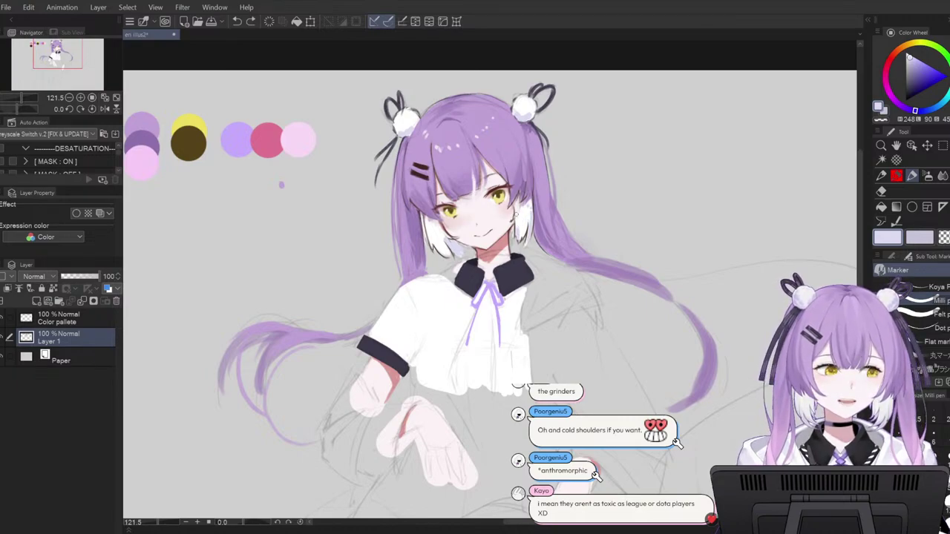
left_click_drag(517, 214, 513, 221)
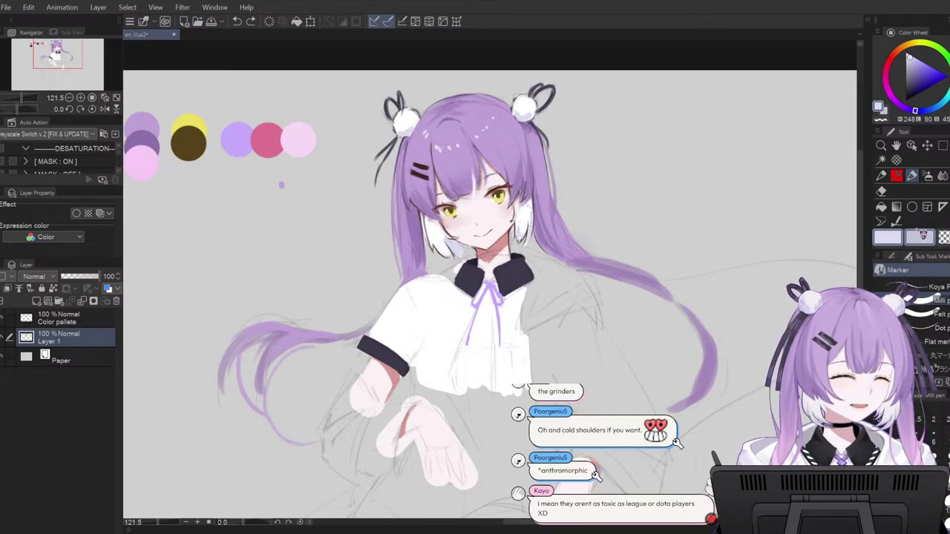
- Add pale lavender Milli pen shading to the upper part of the white hair lock beside the left cheek
left_click(896, 175)
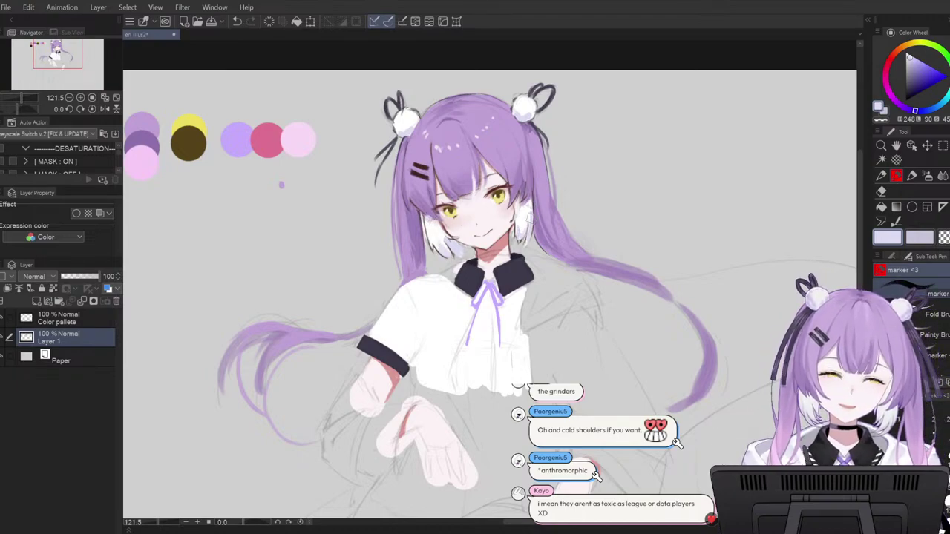
left_click(917, 181)
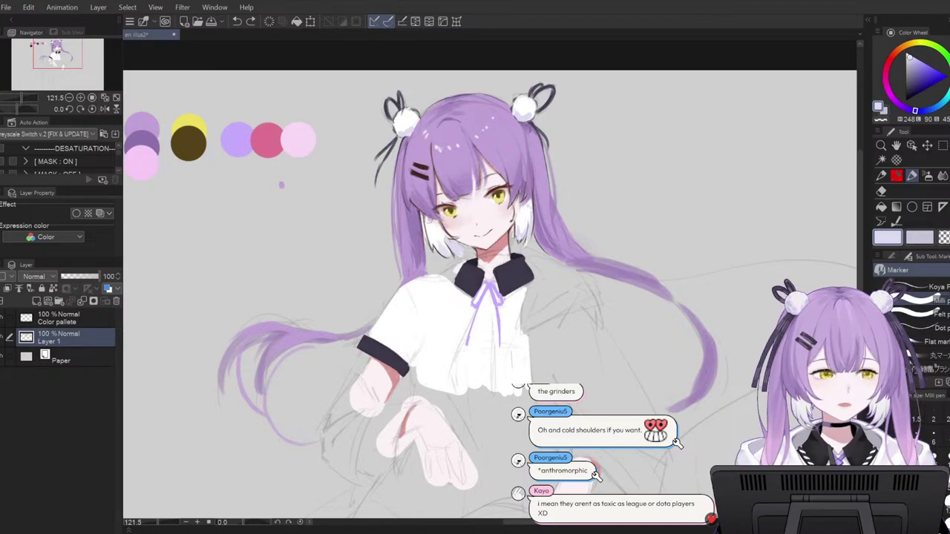
left_click_drag(429, 222, 436, 223)
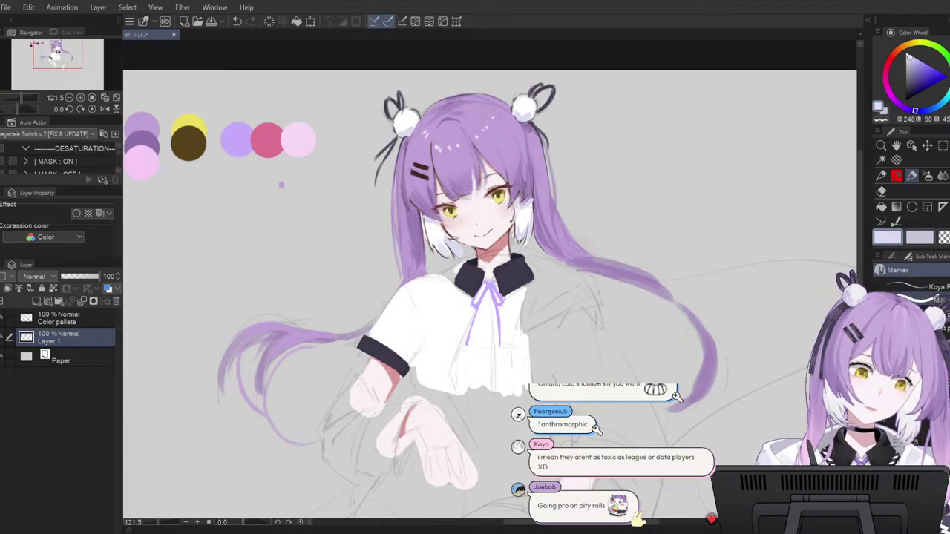
- Refine where the right white lock meets the ponytail, using purple and white sampled from the hair
left_click(534, 201, "alt")
left_click(534, 201, "alt")
left_click(534, 202, "alt")
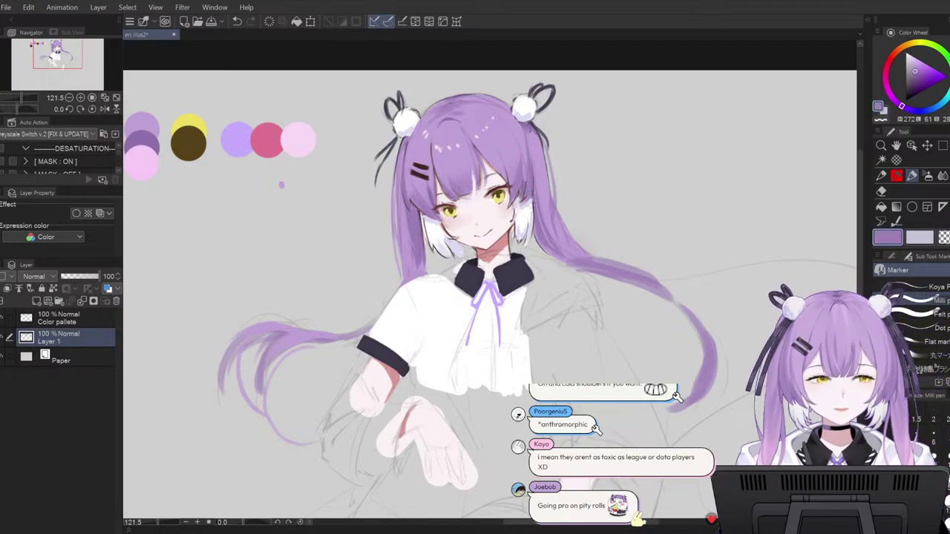
left_click(532, 205, "alt")
left_click(525, 208, "alt")
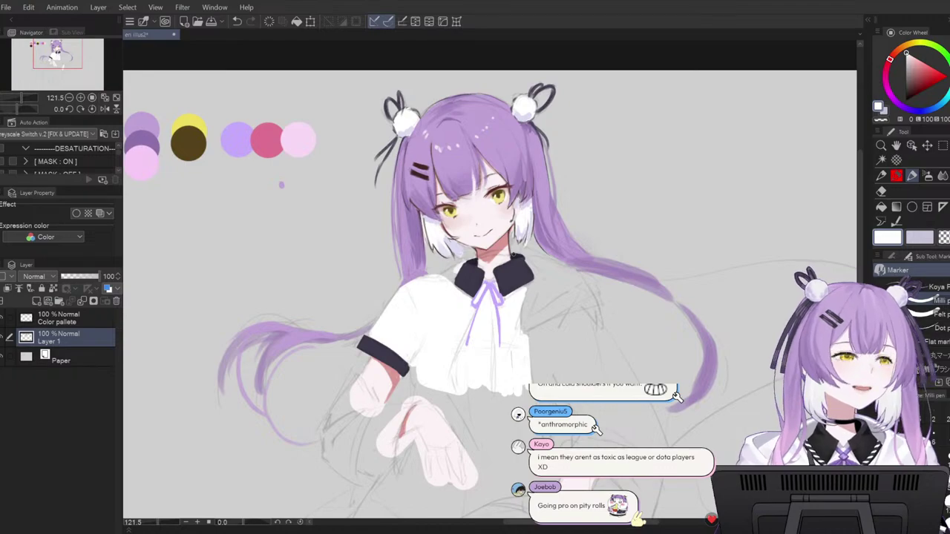
- Deepen the sampled lavender to a greyish purple and use the marker to detail the left white lock
left_click(458, 240, "alt")
left_click(458, 240, "alt")
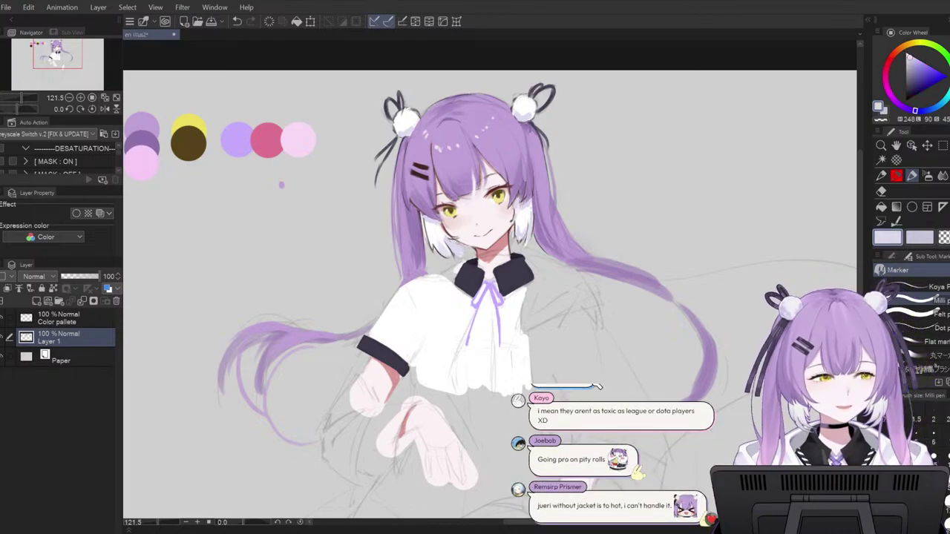
left_click_drag(913, 58, 912, 69)
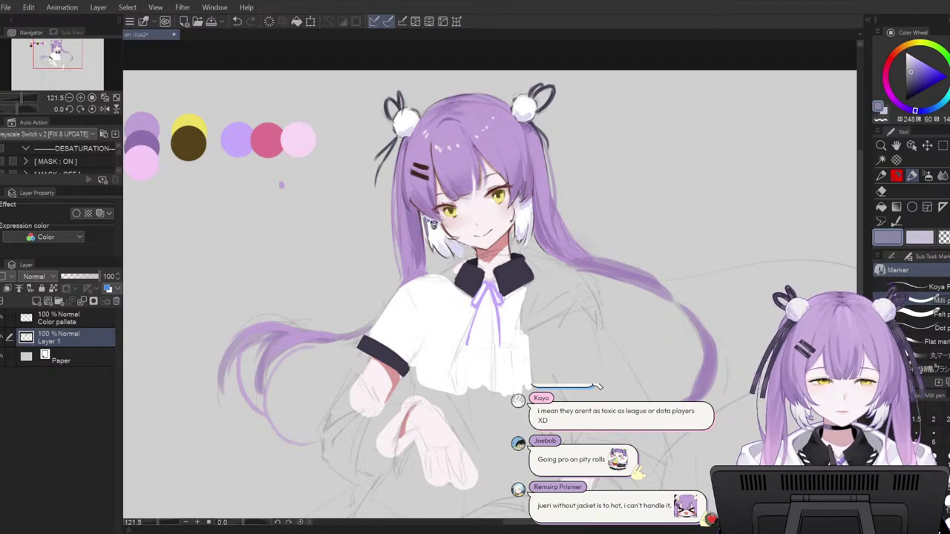
left_click(912, 69)
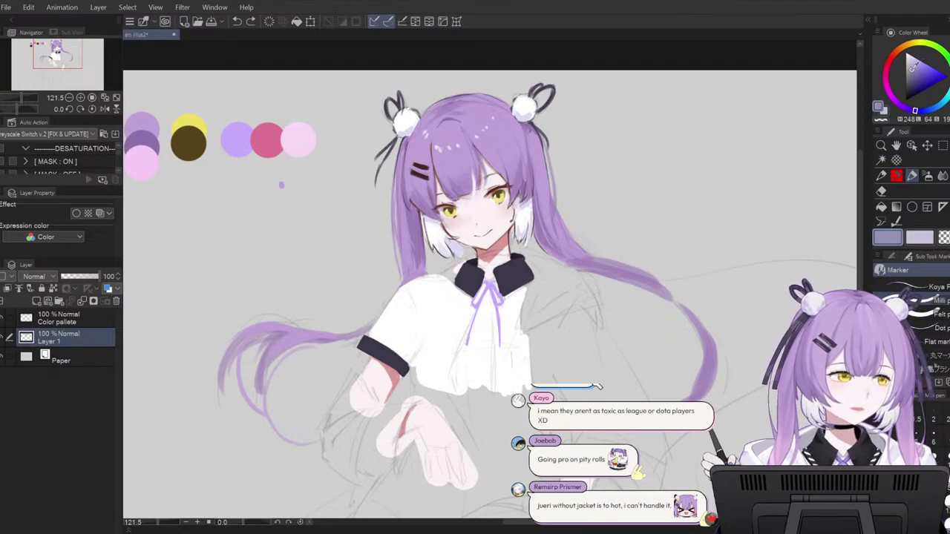
left_click(897, 176)
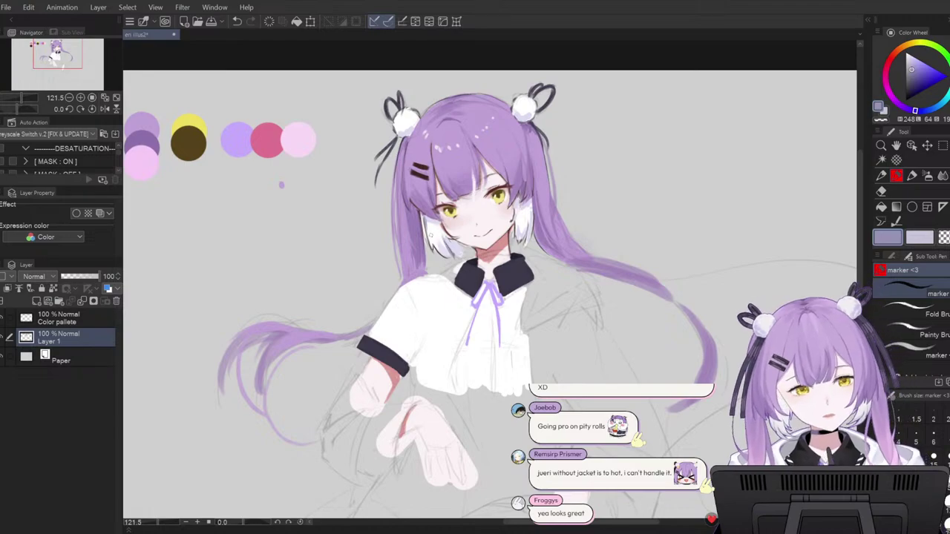
- Touch up the tips of the left white lock with sampled white, and undo the stray strokes on the right lock
left_click(432, 227, "alt")
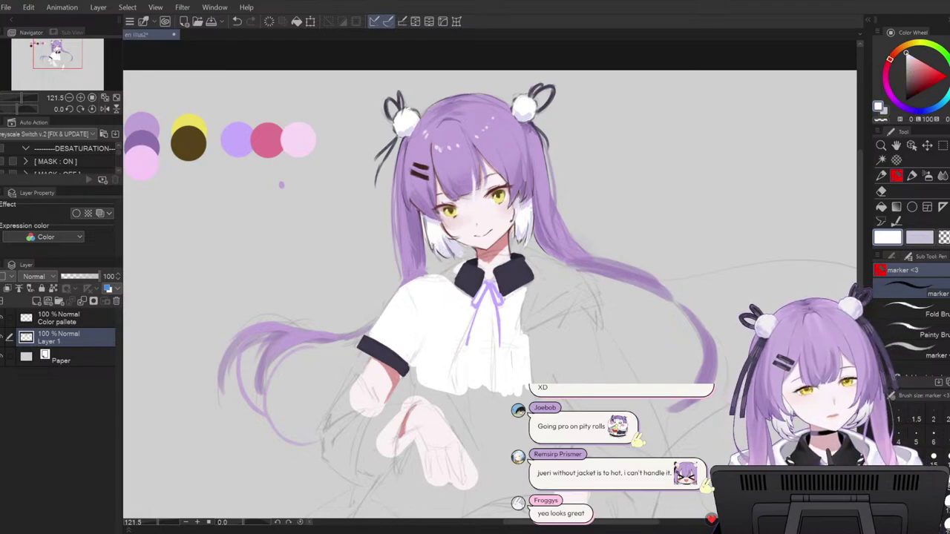
left_click_drag(432, 244, 436, 256)
mouse_move(530, 215)
left_mouse_down()
mouse_move(533, 237)
mouse_move(533, 223)
left_mouse_up()
key("ctrl+z")
key("ctrl+z")
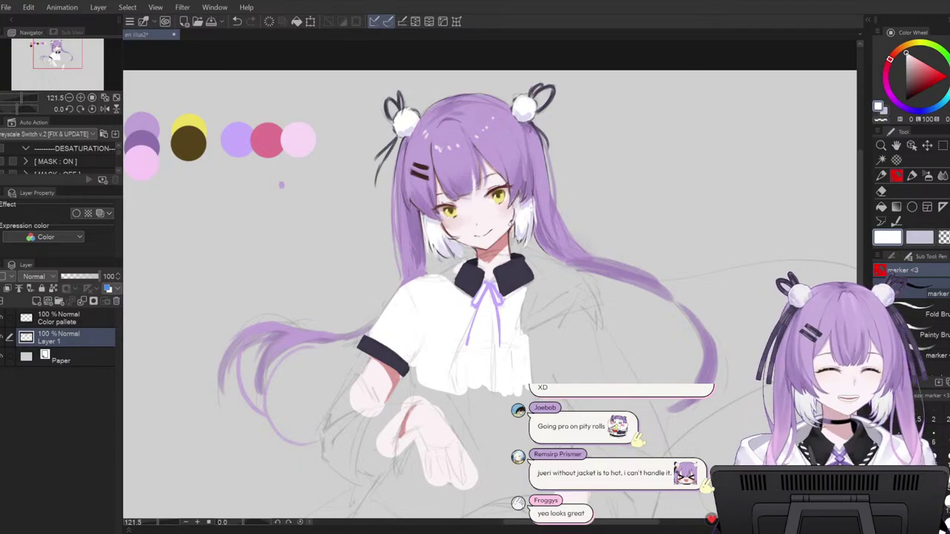
- Try a highlight along the lower left ponytail in white sampled from the side lock
left_click(512, 142, "alt")
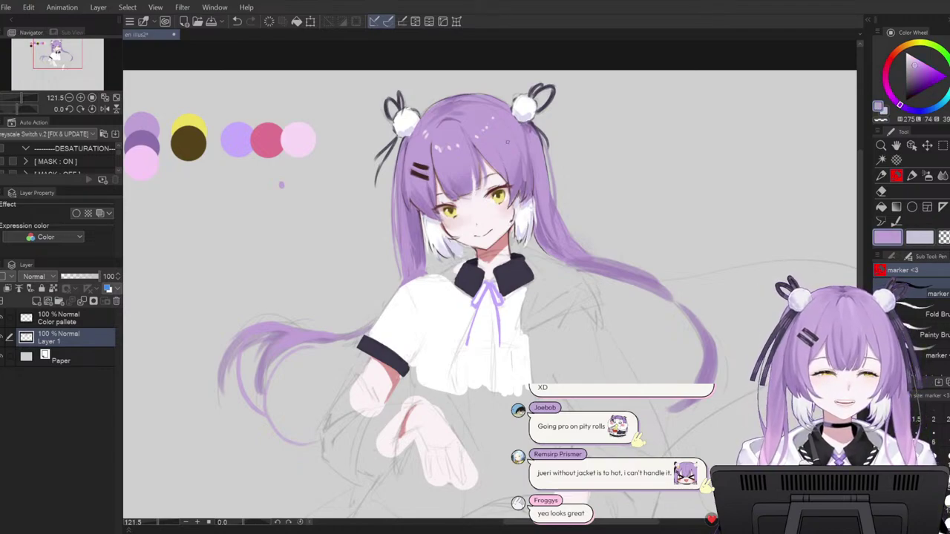
left_click(431, 227, "alt")
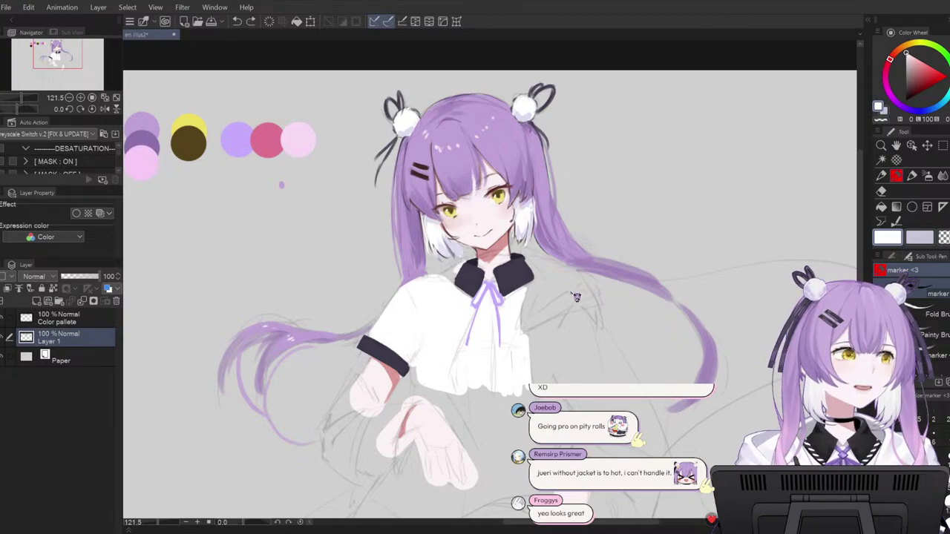
left_click_drag(296, 334, 266, 365)
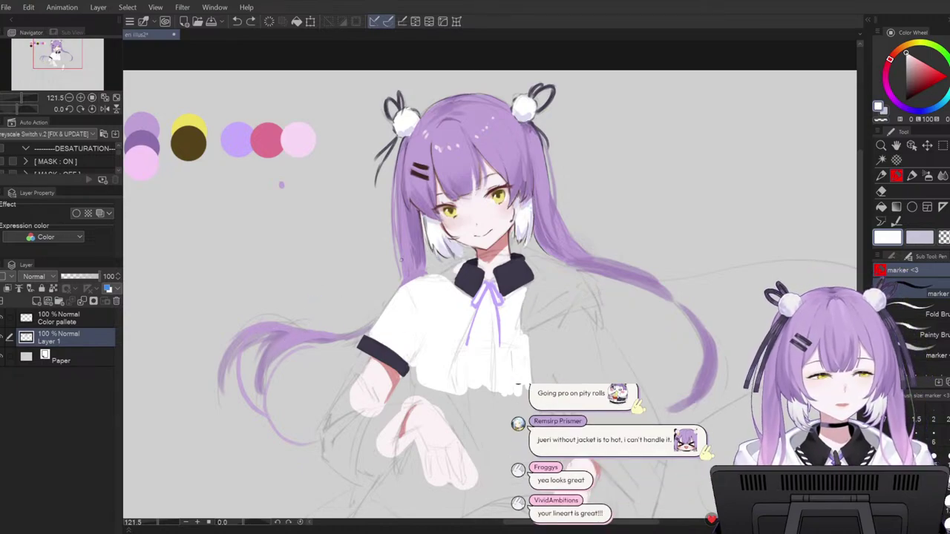
- Paint pink strands along the lower left ponytail using the pink from the colour palette
left_click(267, 191)
left_click(192, 151, "alt")
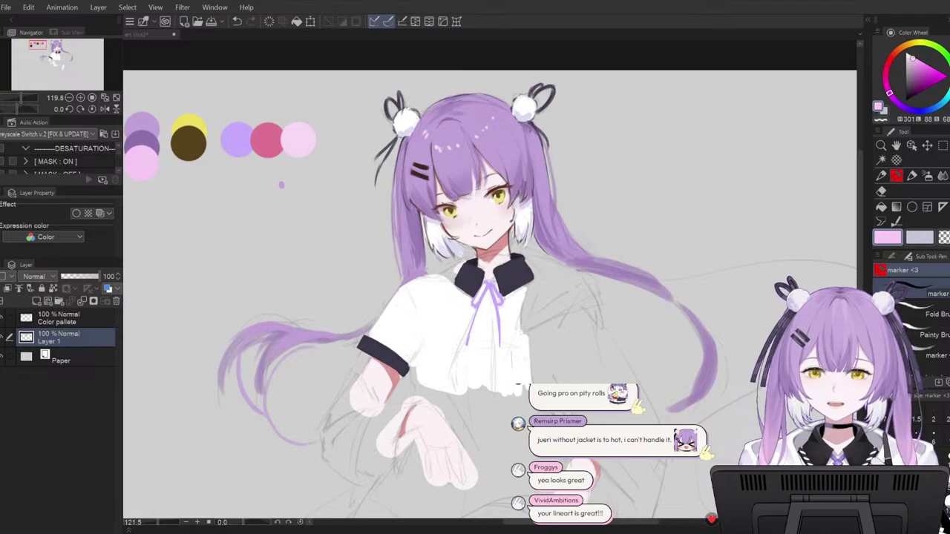
left_click(296, 339)
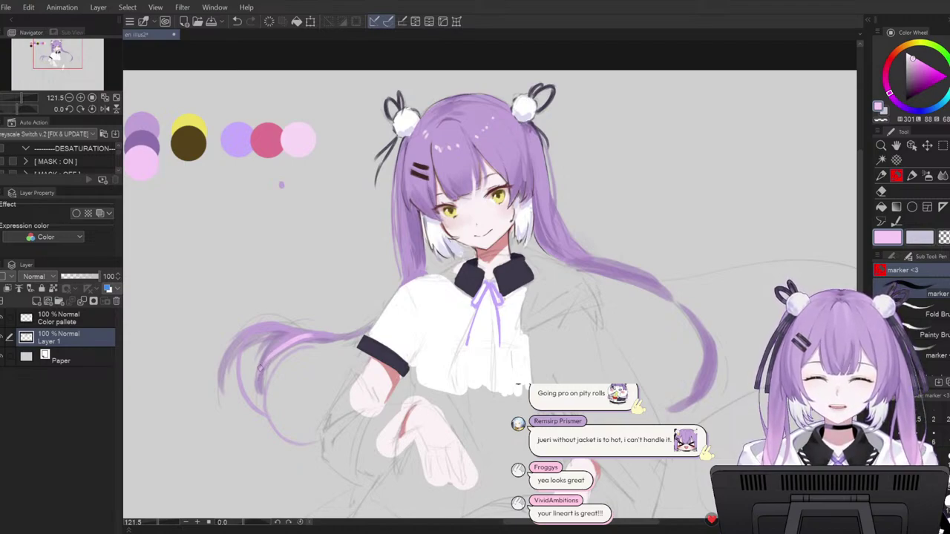
left_click_drag(319, 335, 263, 354)
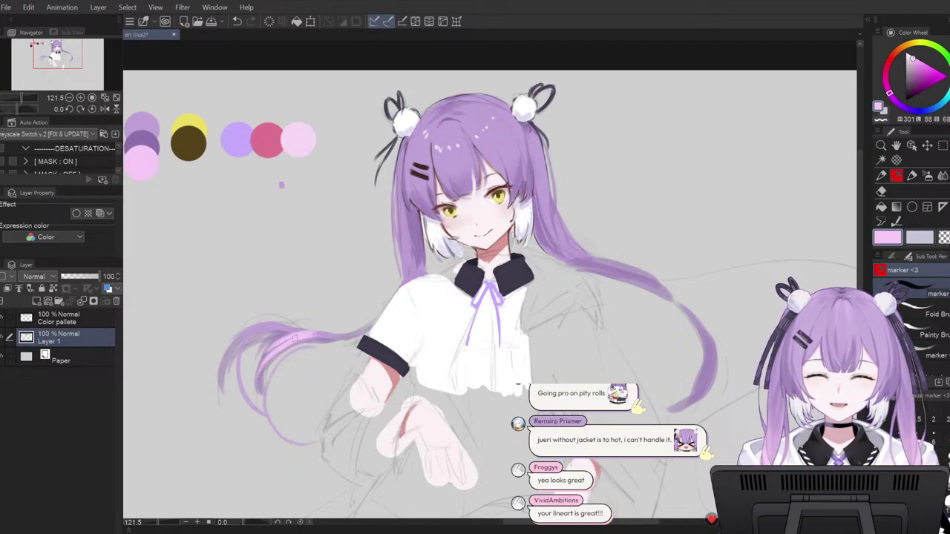
left_click_drag(343, 338, 316, 335)
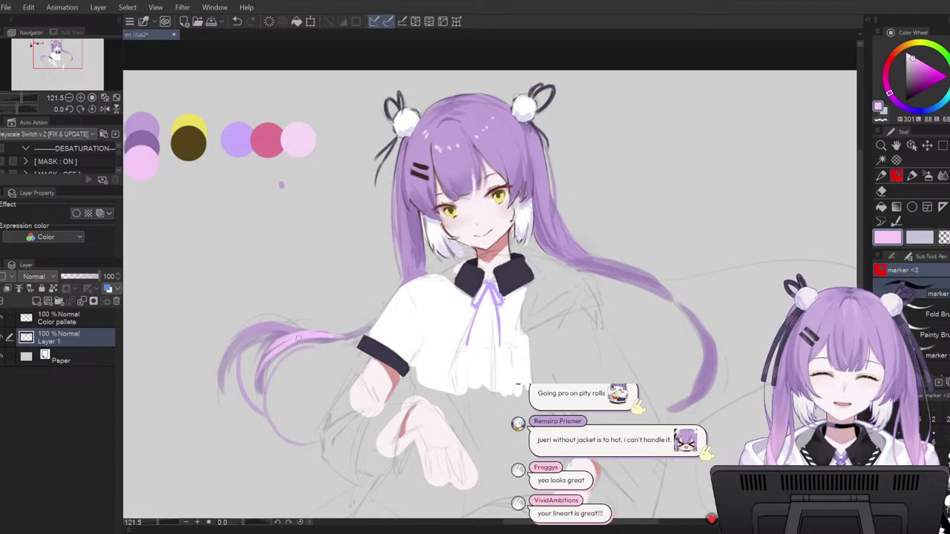
- Spread the pink over the upper, outer curve of the left ponytail, redoing the first stroke
left_click_drag(299, 337, 230, 343)
key("ctrl+z")
mouse_move(303, 332)
left_mouse_down()
mouse_move(267, 341)
mouse_move(365, 326)
mouse_move(295, 318)
mouse_move(276, 336)
mouse_move(268, 328)
mouse_move(293, 329)
mouse_move(244, 347)
mouse_move(254, 333)
mouse_move(226, 355)
left_mouse_up()
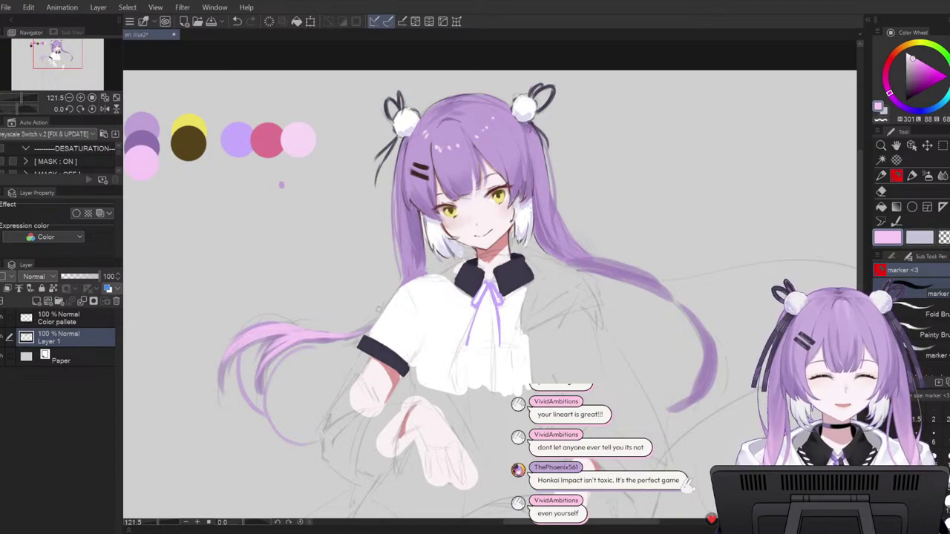
left_click_drag(913, 60, 913, 70)
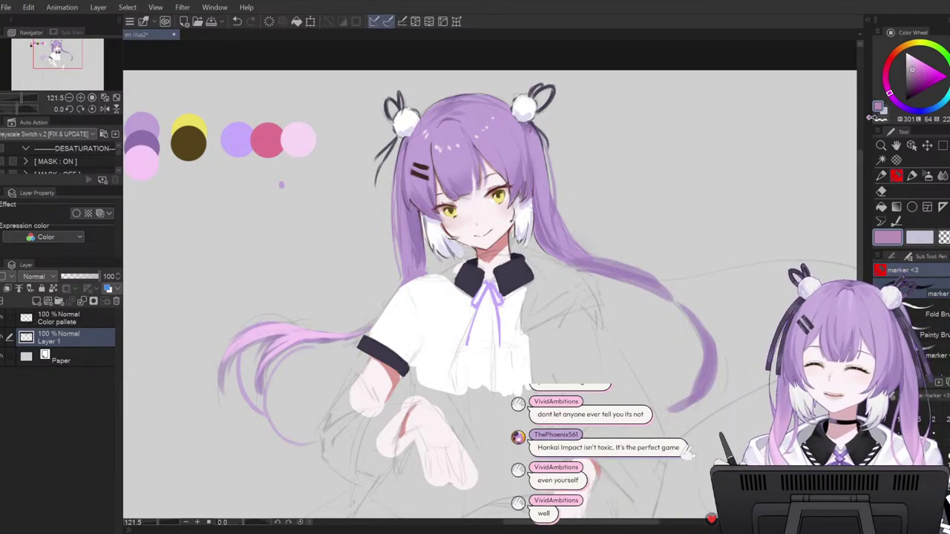
left_click_drag(300, 338, 273, 359)
key("ctrl+z")
- Deepen the pink sampled from the left ponytail to mauve and shade its inner strand
left_click(326, 331, "alt")
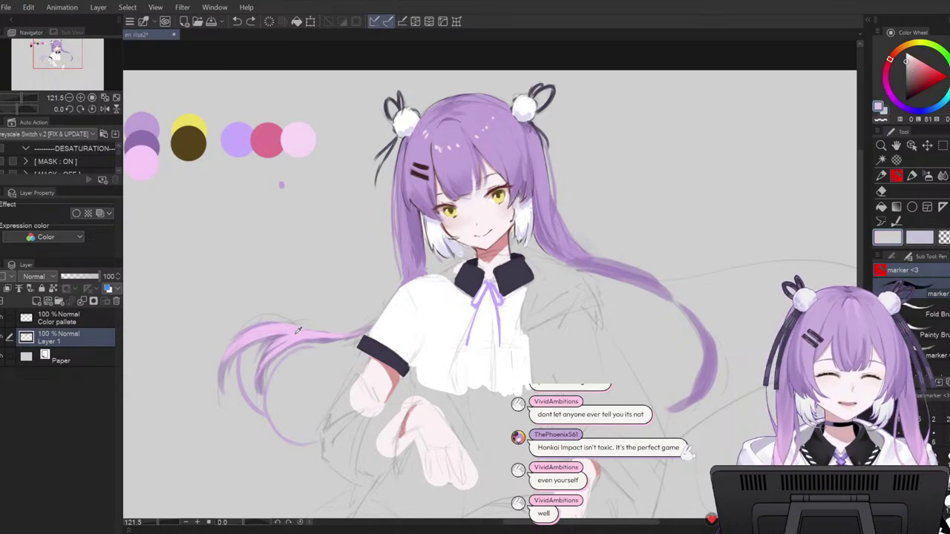
left_click(300, 330, "alt")
left_click(914, 60)
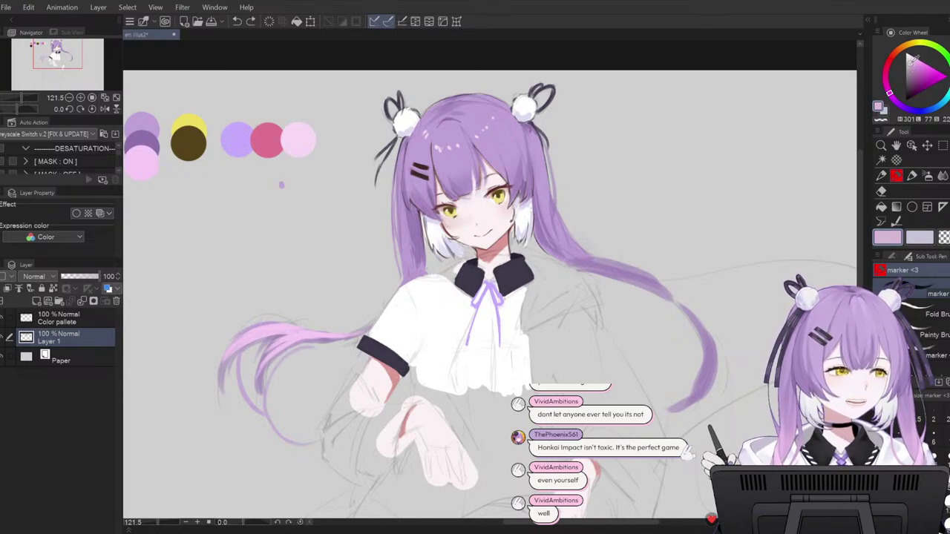
left_click_drag(915, 62, 913, 70)
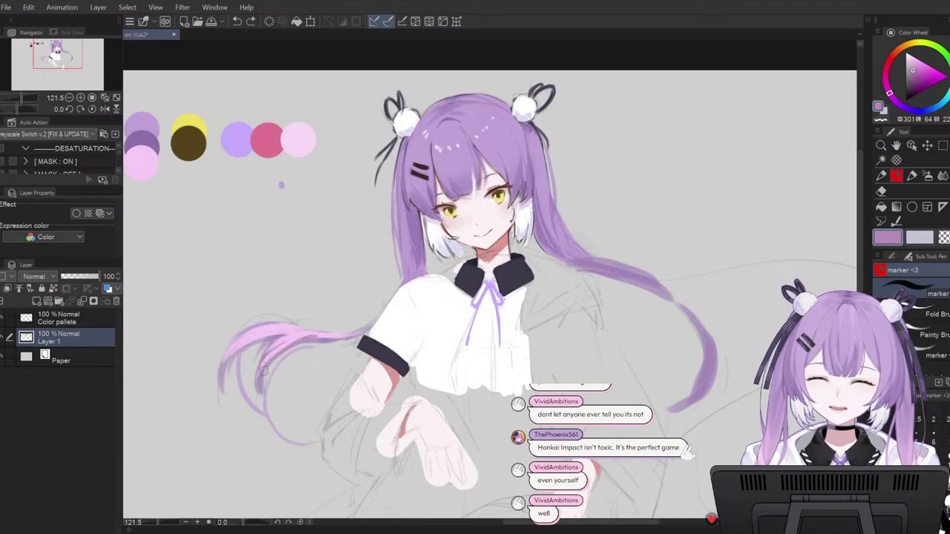
- Refine the overlapping strands of the left ponytail with light pinks sampled from the hair
left_click(254, 328, "alt")
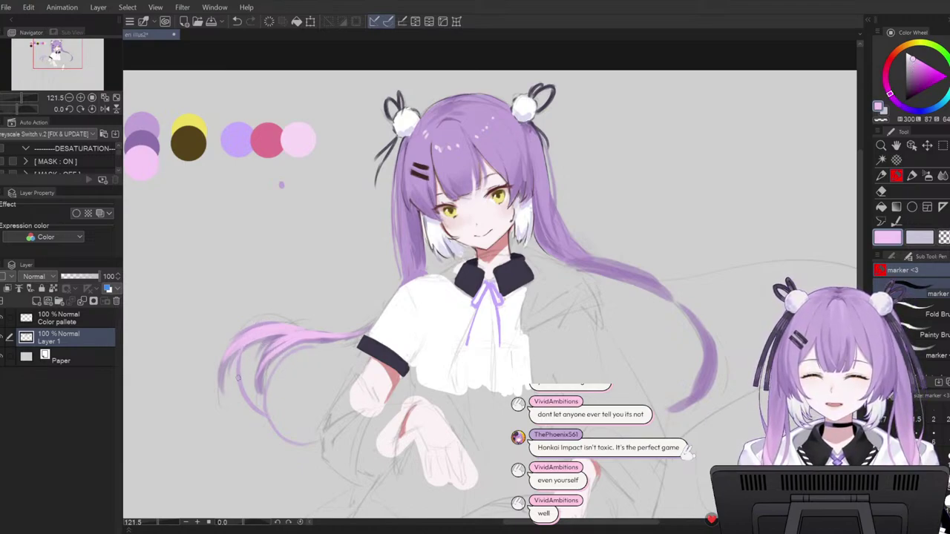
left_click(286, 321, "alt")
left_click(284, 326, "alt")
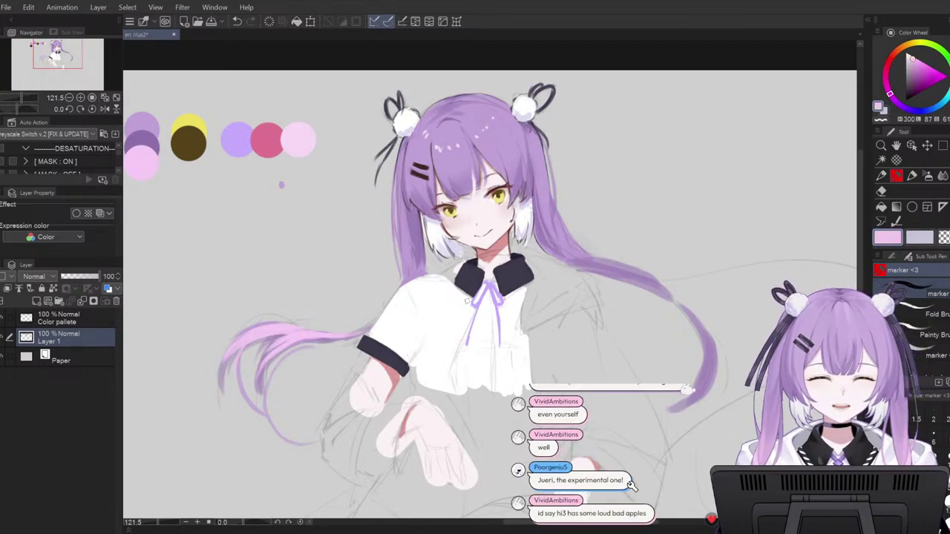
left_click(277, 336, "alt")
left_click(288, 338, "alt")
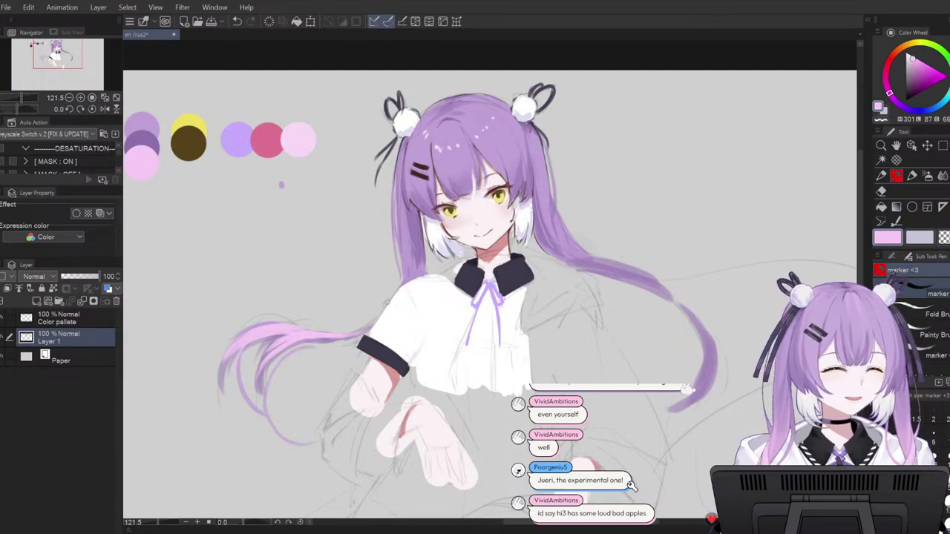
left_click(297, 332, "alt")
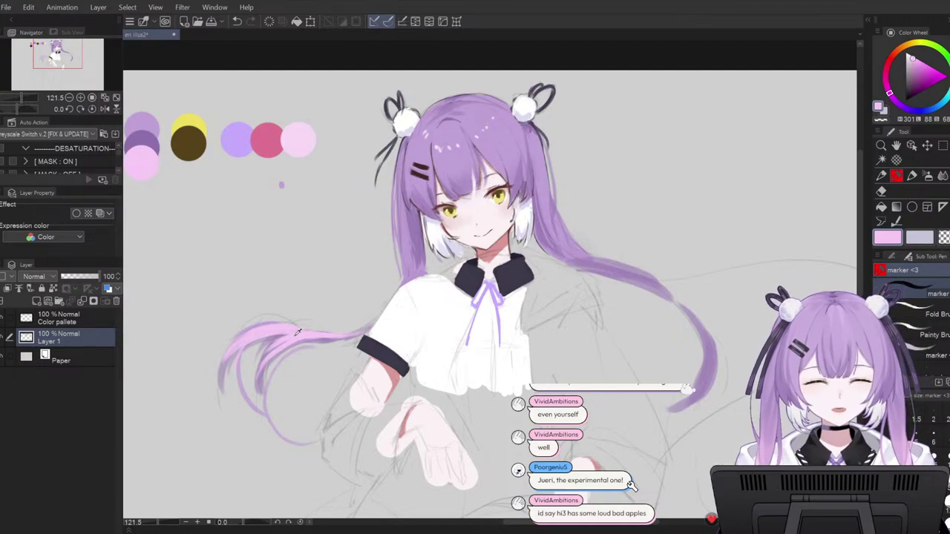
- Try mauve shading along the inner curl of the left ponytail, and undo the strokes
left_click(915, 63)
left_click(915, 68)
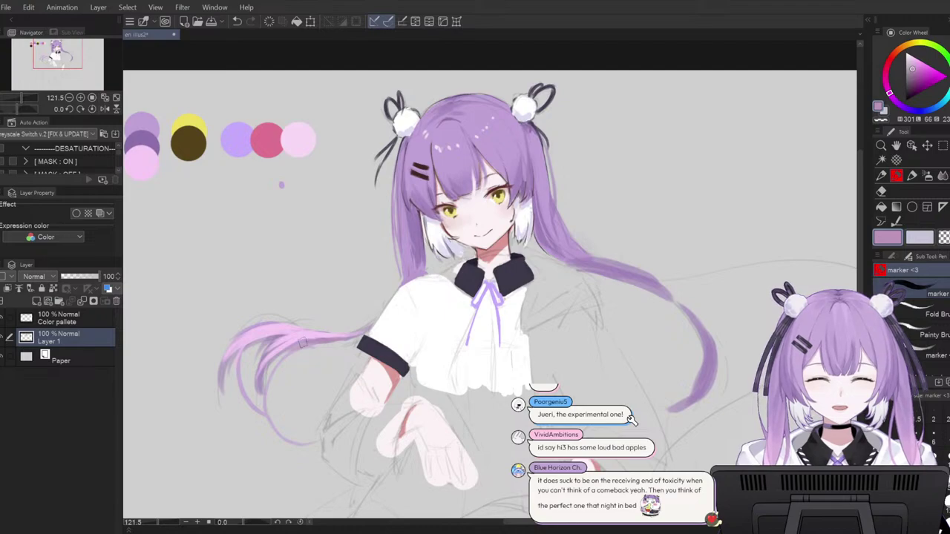
left_click_drag(287, 353, 266, 384)
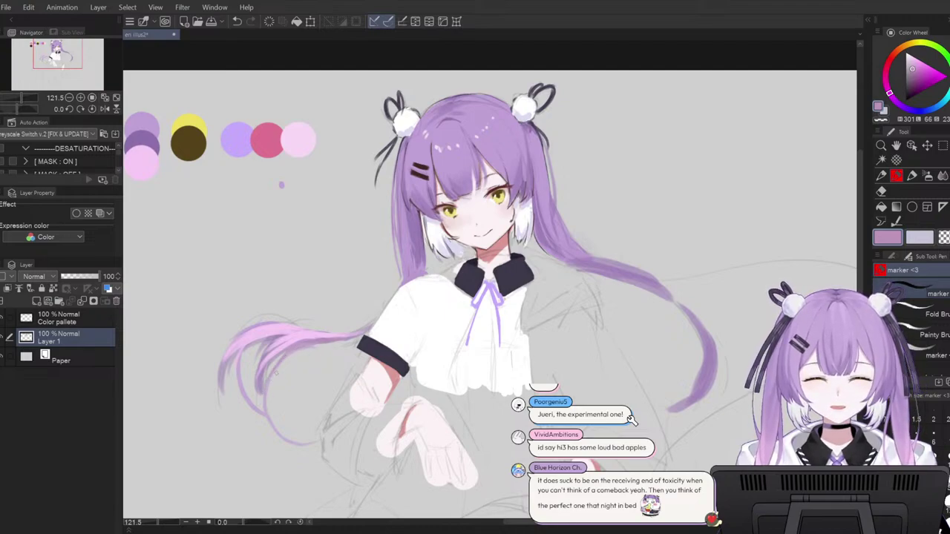
key("ctrl+z")
left_click_drag(317, 347, 285, 371, "ctrl")
key("ctrl+z")
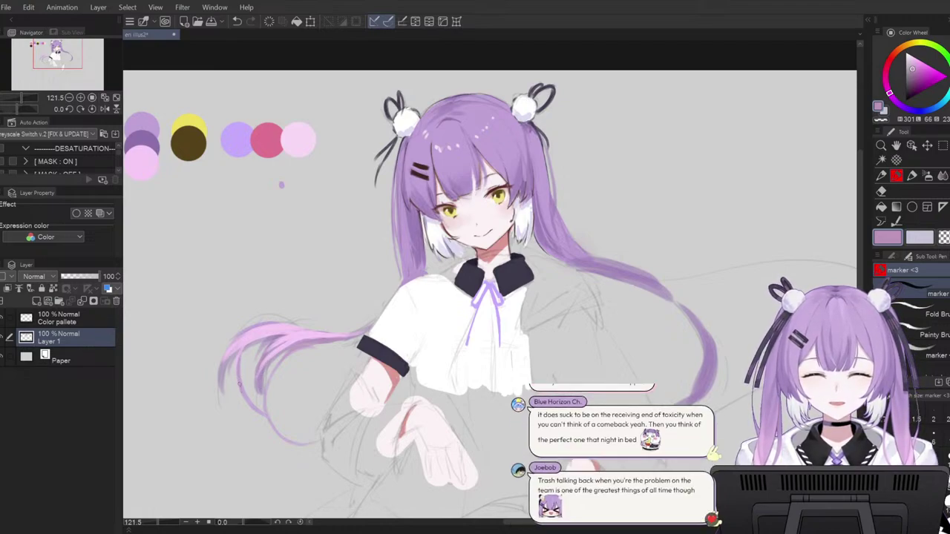
- Blend the curled ends of the left ponytail using light pinks sampled from its strands
left_click(245, 332, "alt")
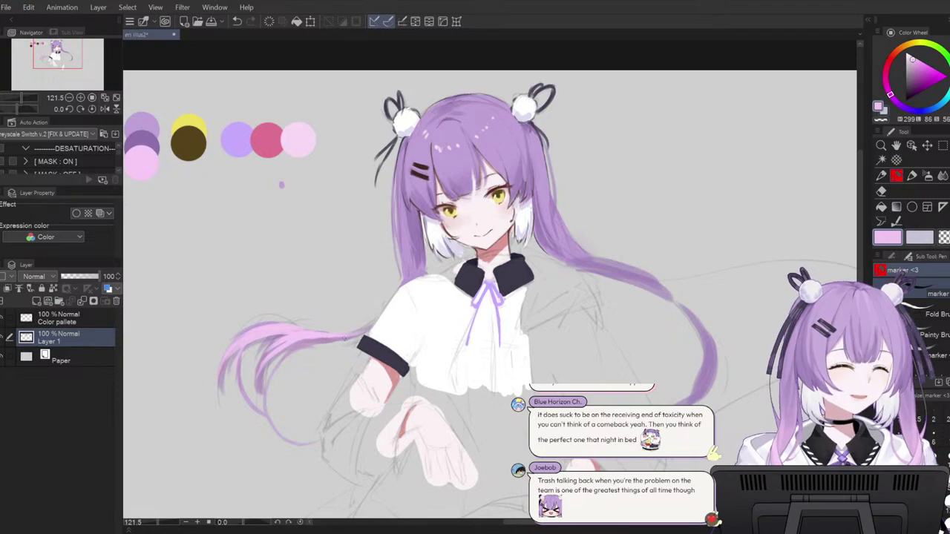
left_click(316, 332, "alt")
left_click(297, 344, "alt")
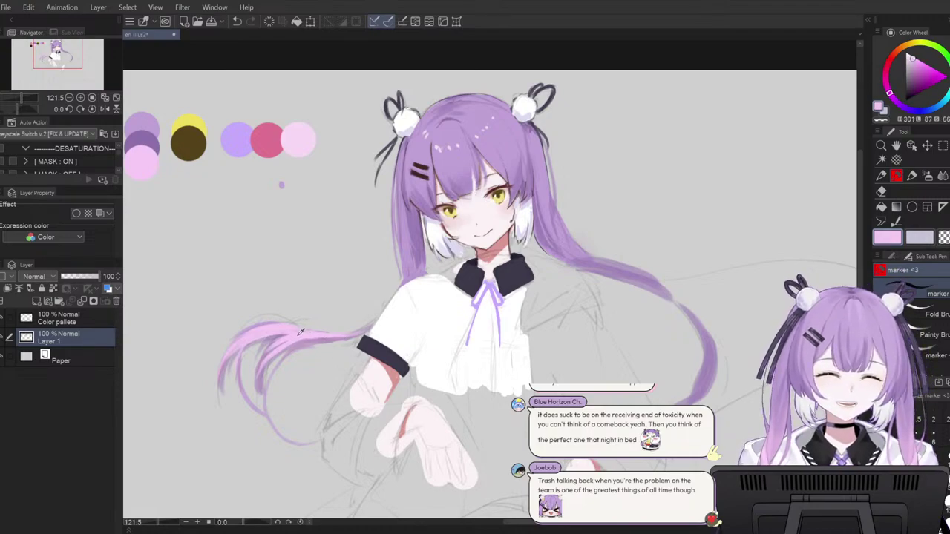
left_click(298, 332, "alt")
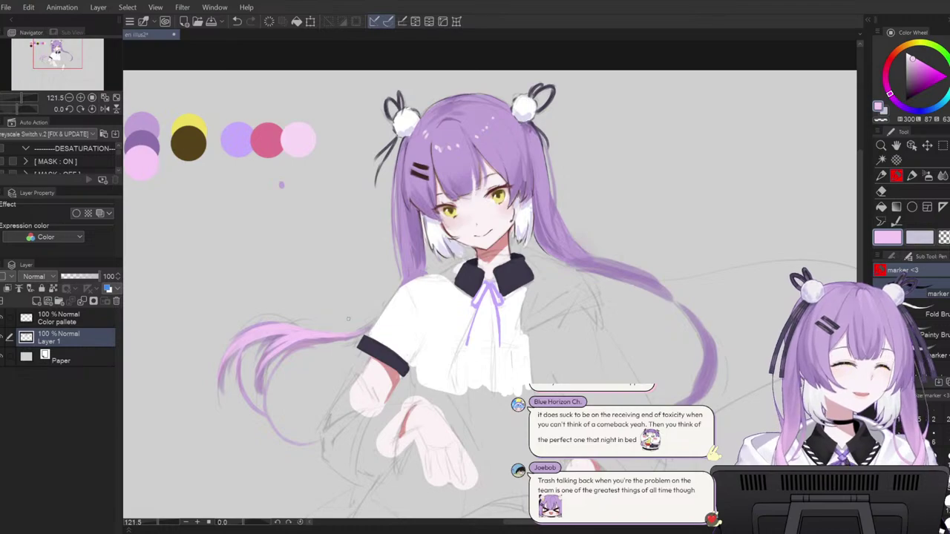
- Lock the layer's transparent pixels and tint the lower right ponytail pink, blending the transition with purple sampled from the hair
left_click(309, 333, "alt")
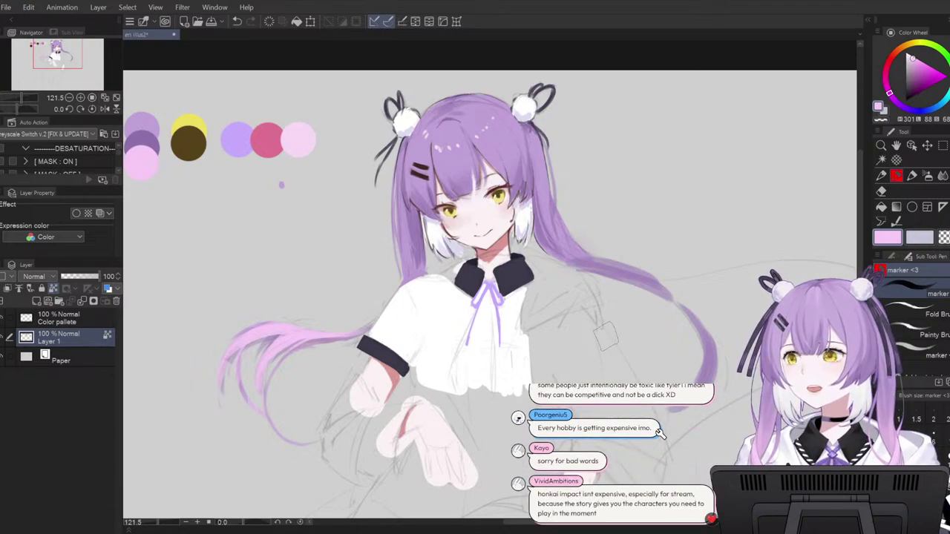
left_click(297, 329, "alt")
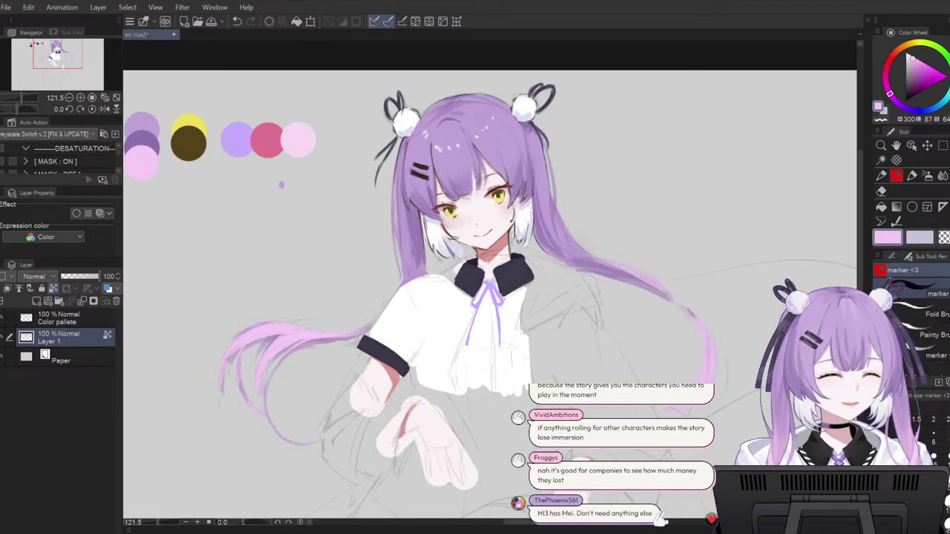
left_click(605, 268, "alt")
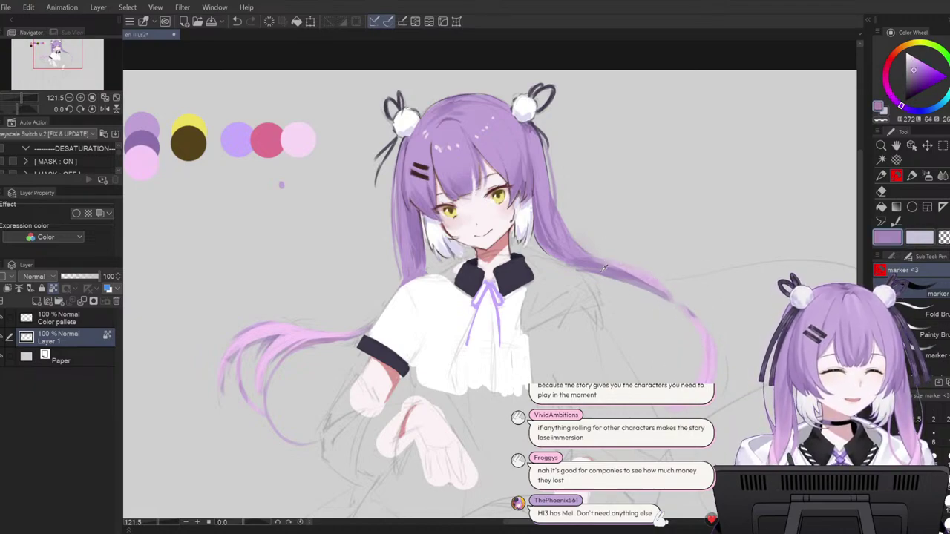
left_click(912, 177)
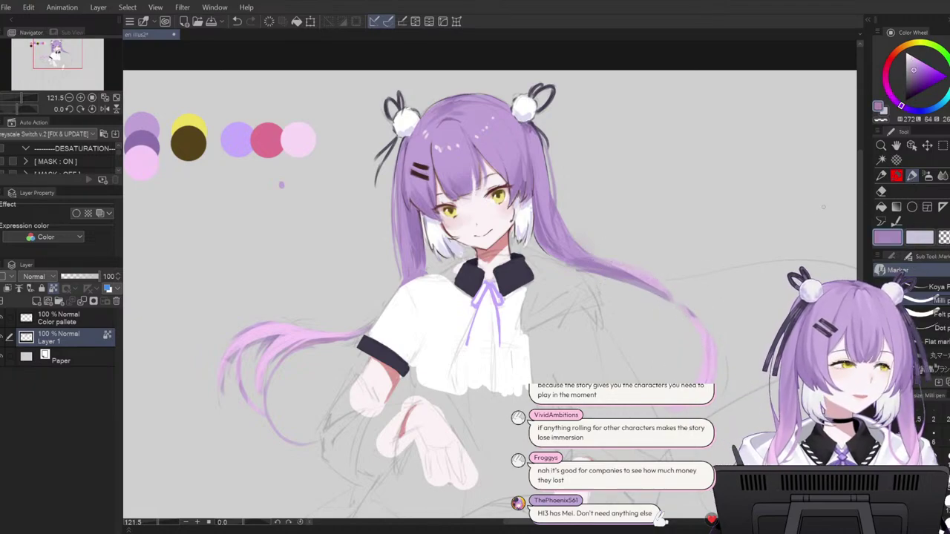
left_click(897, 176)
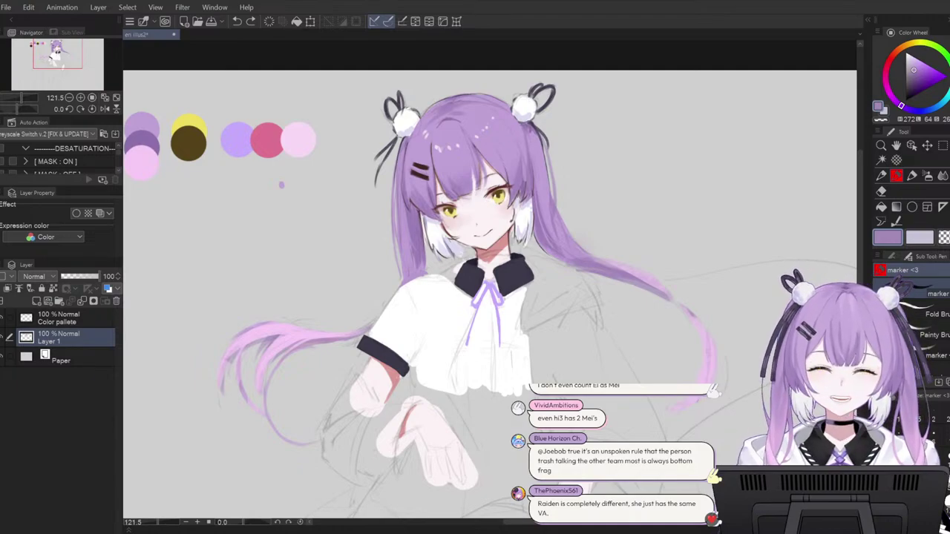
- Shade the left ponytail's outer curl in greyish mauve deepened from the sampled pink, with transparent pixels locked
left_click_drag(297, 338, 303, 333)
left_click(303, 332, "alt")
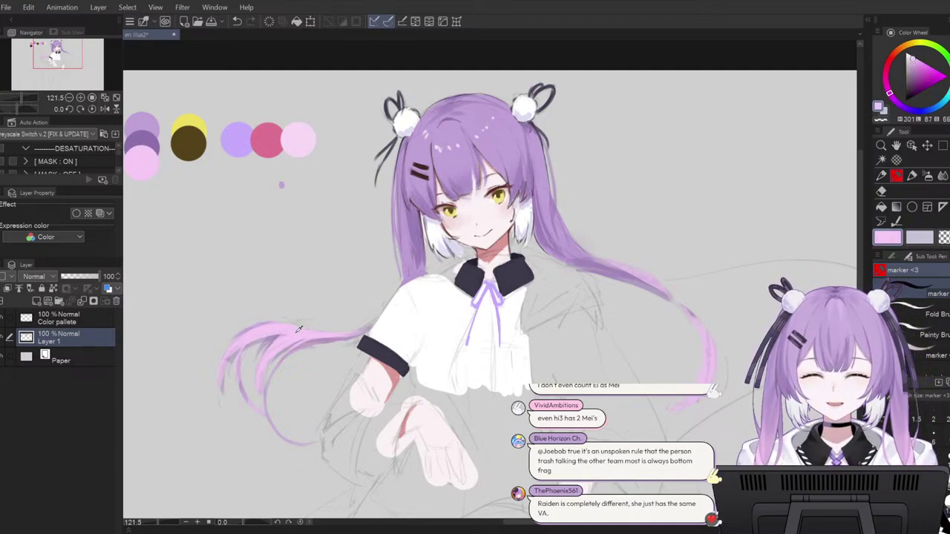
left_click(910, 69)
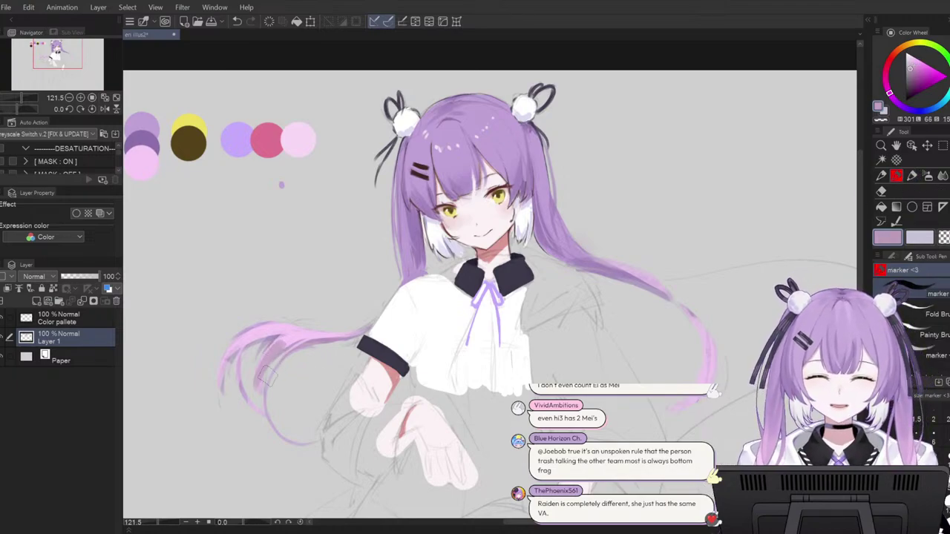
key("slash")
left_click_drag(277, 349, 261, 389)
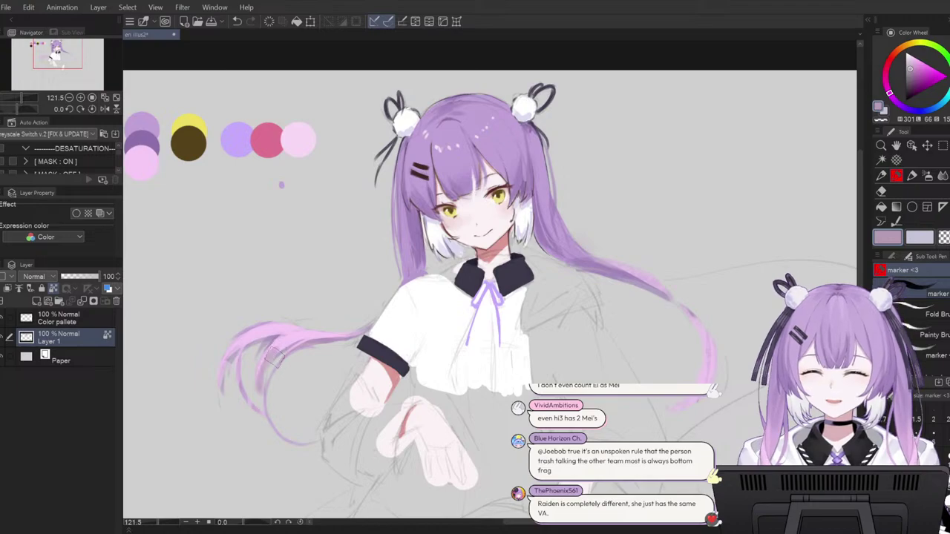
key("ctrl+z")
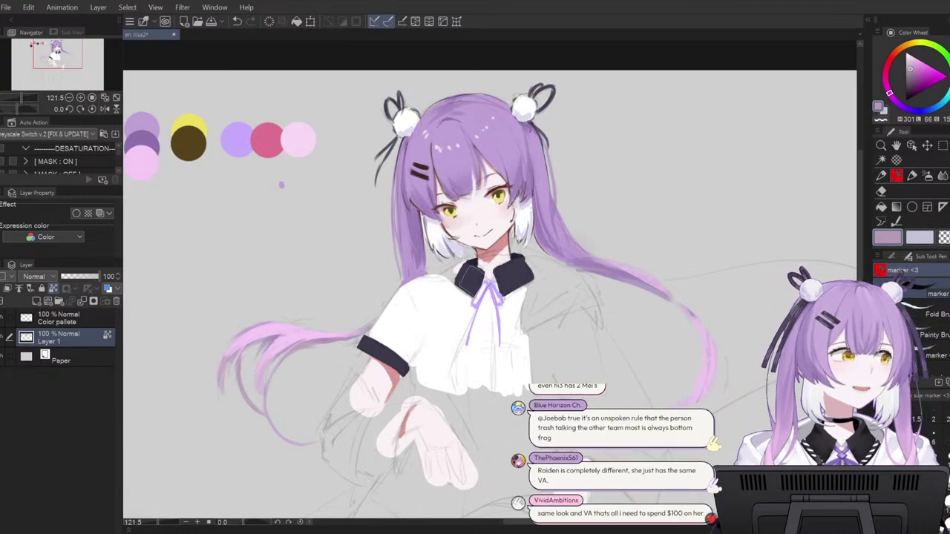
- Touch up the painting with pink sampled from the left ponytail, light purple from the palette and white from the shirt
left_click(253, 337, "alt")
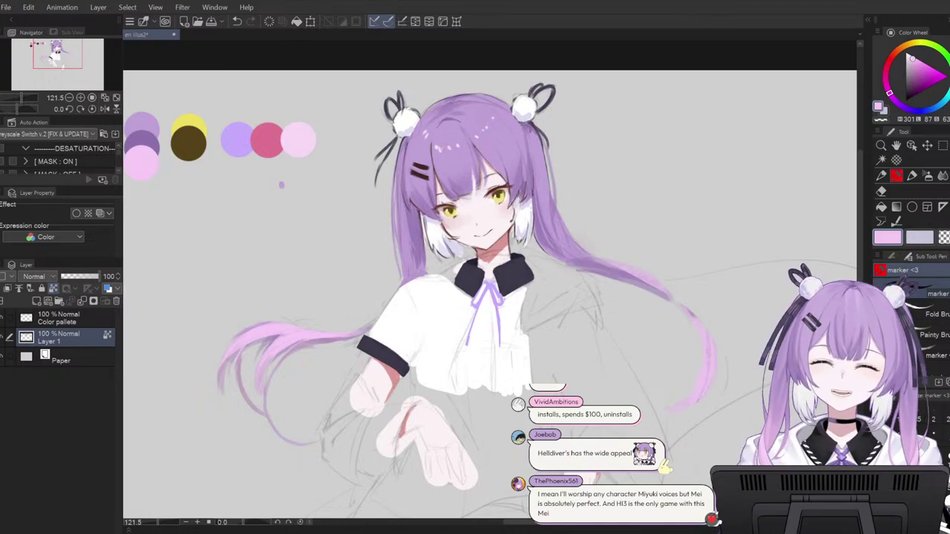
left_click(141, 123, "alt")
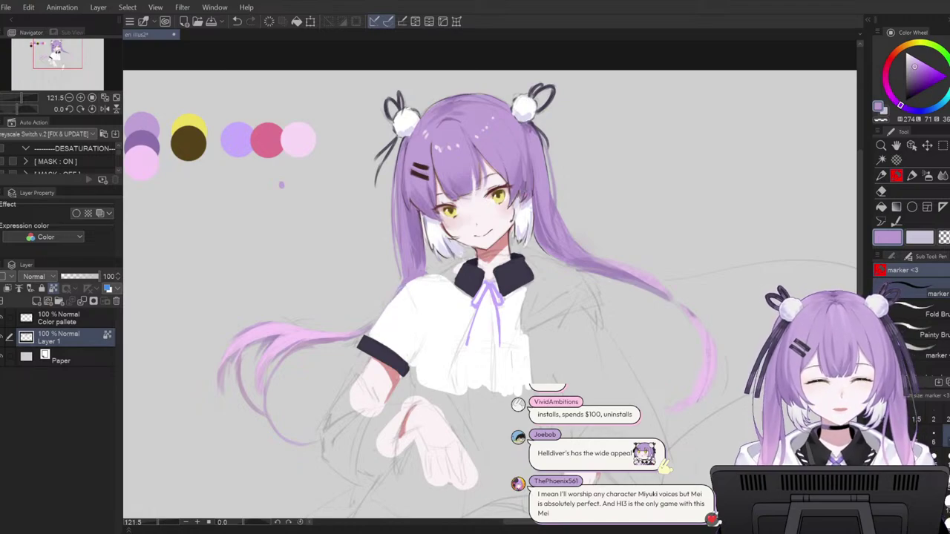
left_click(433, 294, "alt")
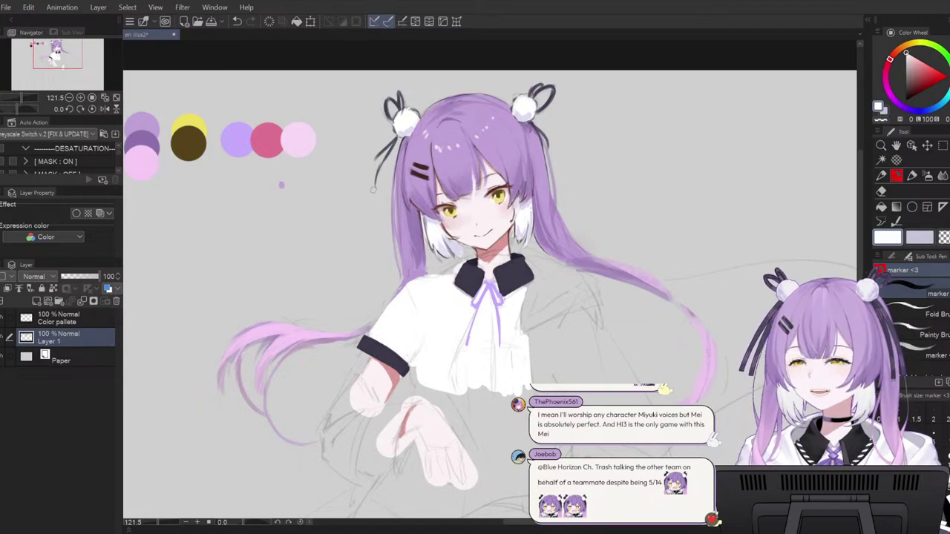
- Pick the palette's pink, undo the test stroke beside the arm, and add a new layer directly beneath Layer 1
left_click_drag(860, 225, 861, 236)
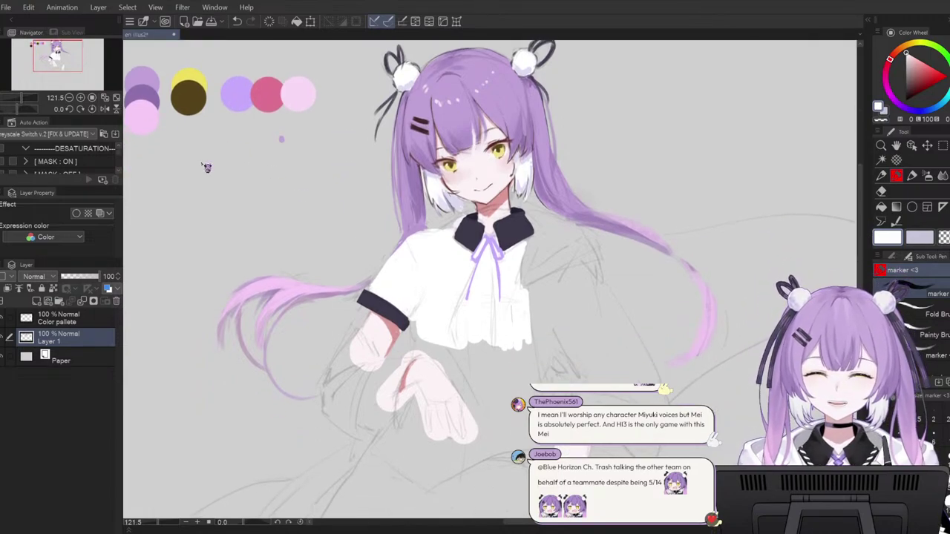
left_click(141, 119, "alt")
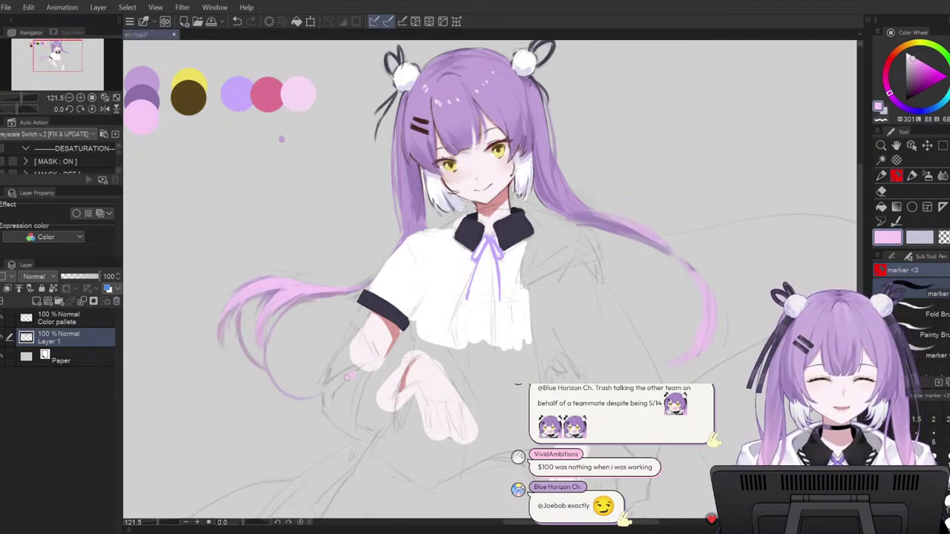
key("ctrl+z")
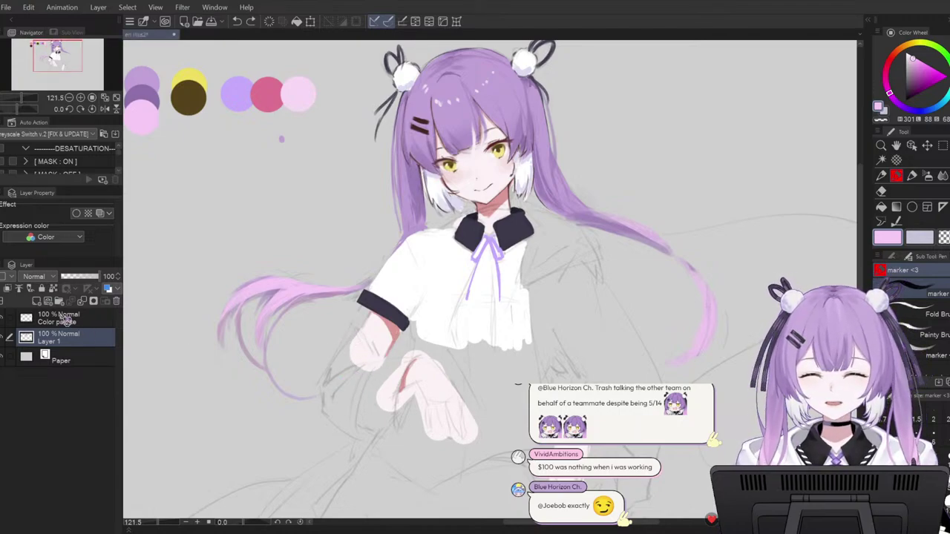
left_click(36, 301)
left_click_drag(62, 331, 83, 360)
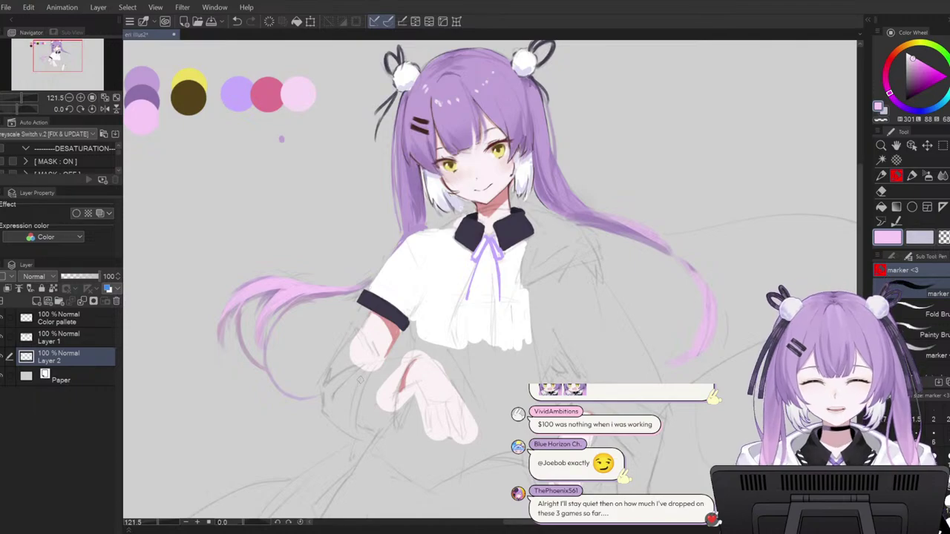
- Paint the pink sleeve panel below the bent forearm on Layer 2, following the sketched outline
mouse_move(344, 383)
left_mouse_down()
mouse_move(359, 371)
mouse_move(336, 416)
mouse_move(321, 384)
left_mouse_up()
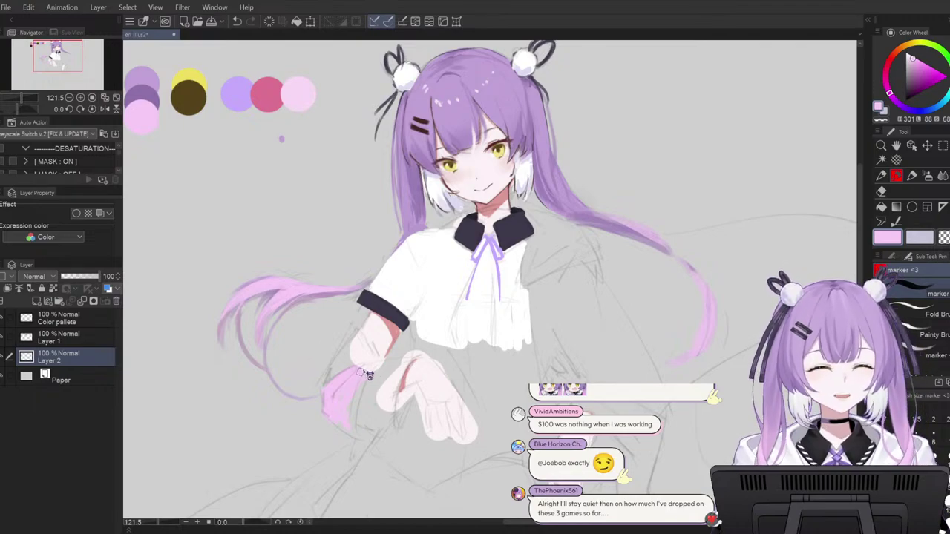
left_click(101, 342)
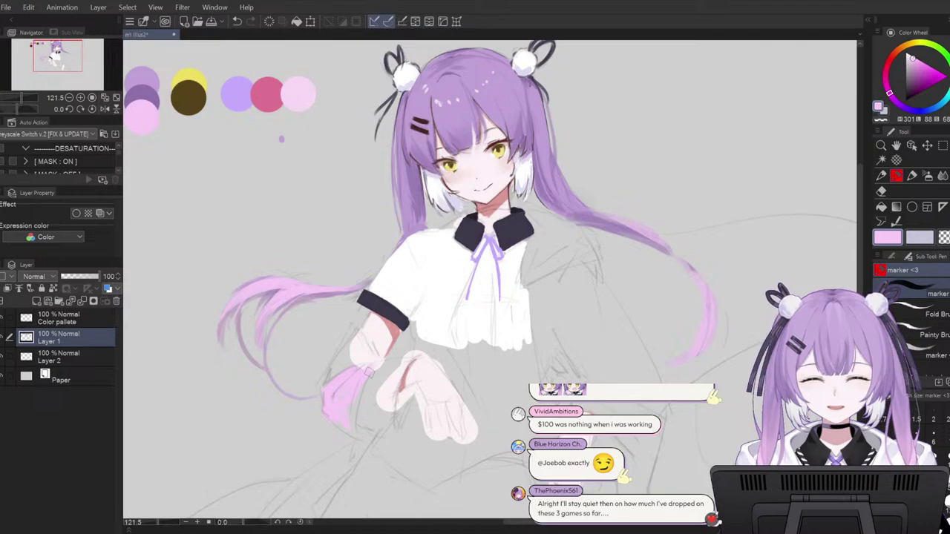
left_click(101, 360)
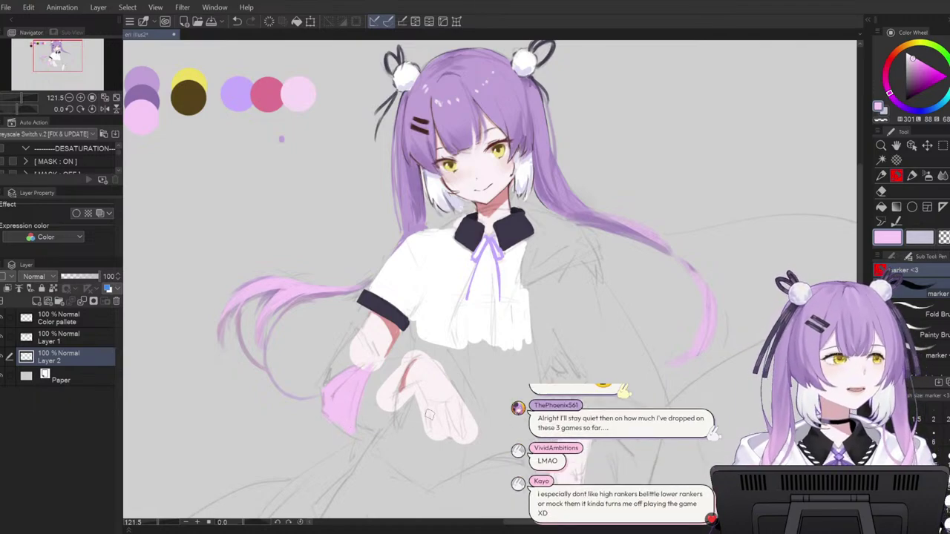
left_click(87, 339)
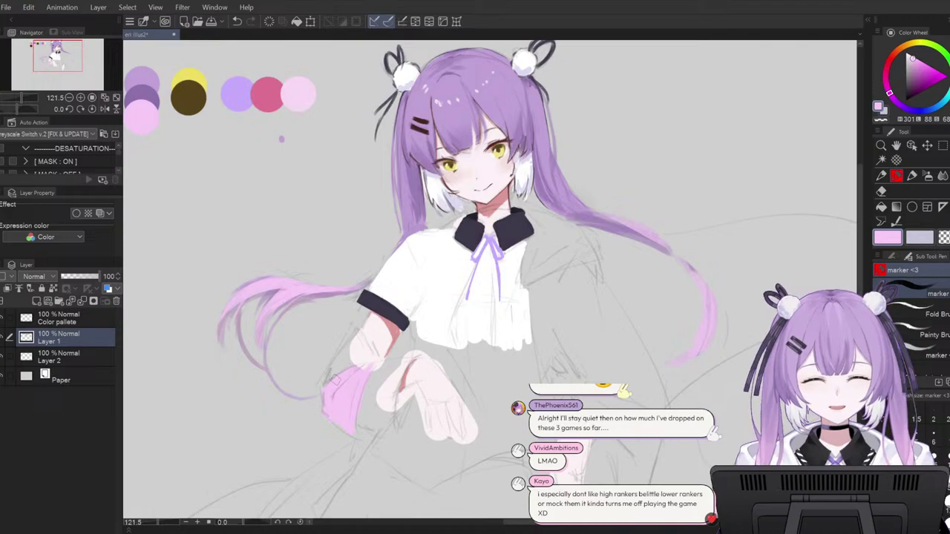
left_click(92, 355)
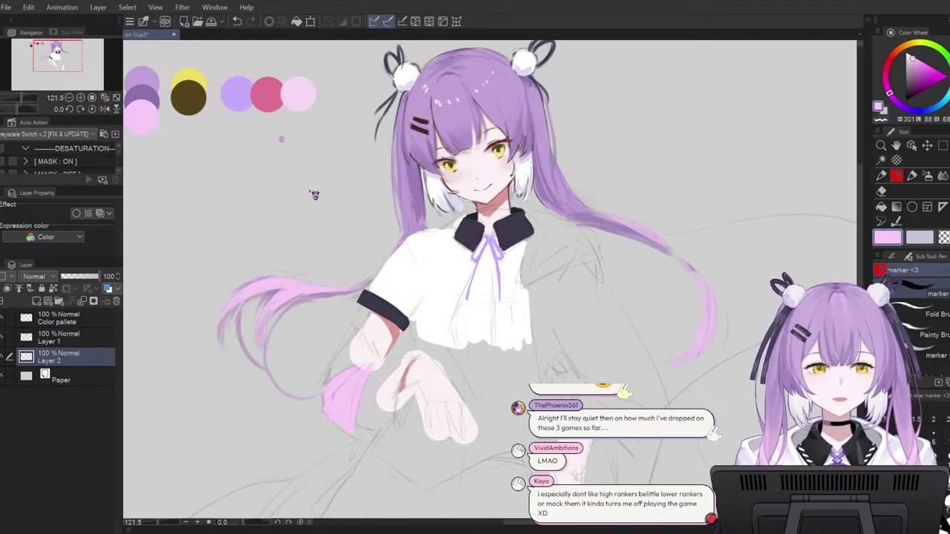
- Block in the other arm's sleeve on Layer 2 with the Milli pen, using dark navy sampled from the cuff and slightly lightened
left_click(342, 174, "alt")
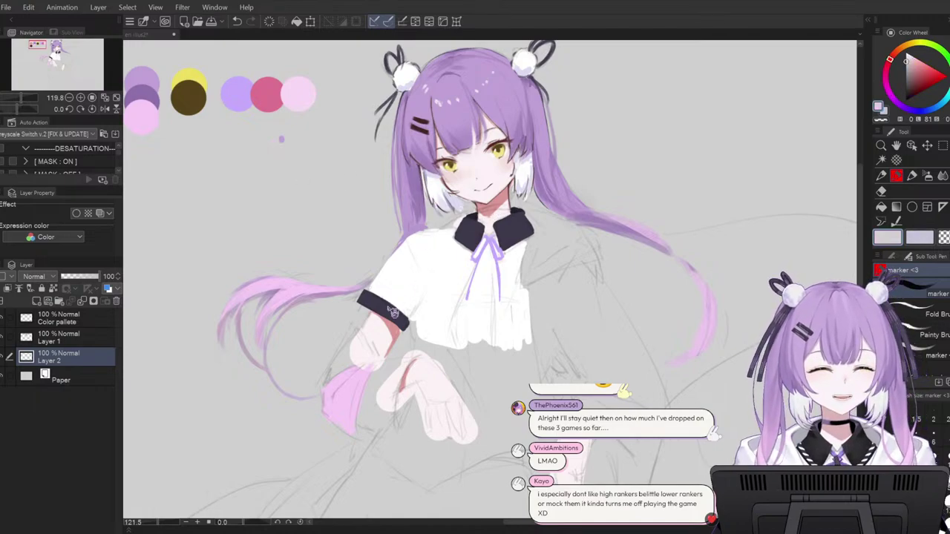
left_click(374, 299, "alt")
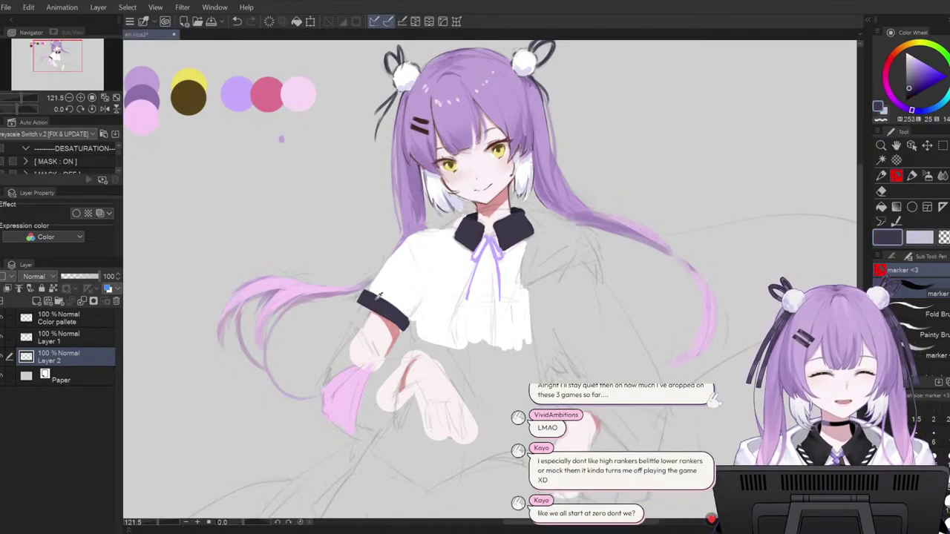
left_click(910, 85)
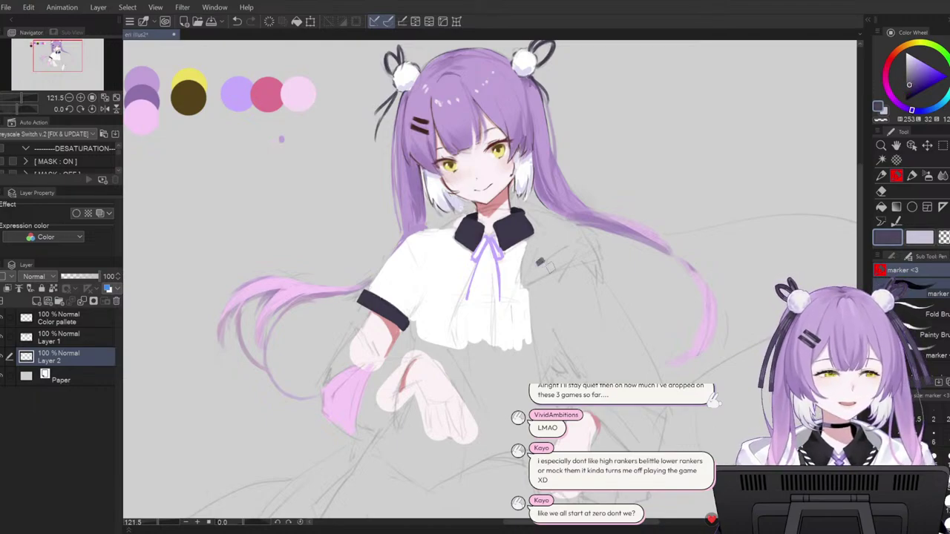
left_click_drag(548, 287, 559, 283)
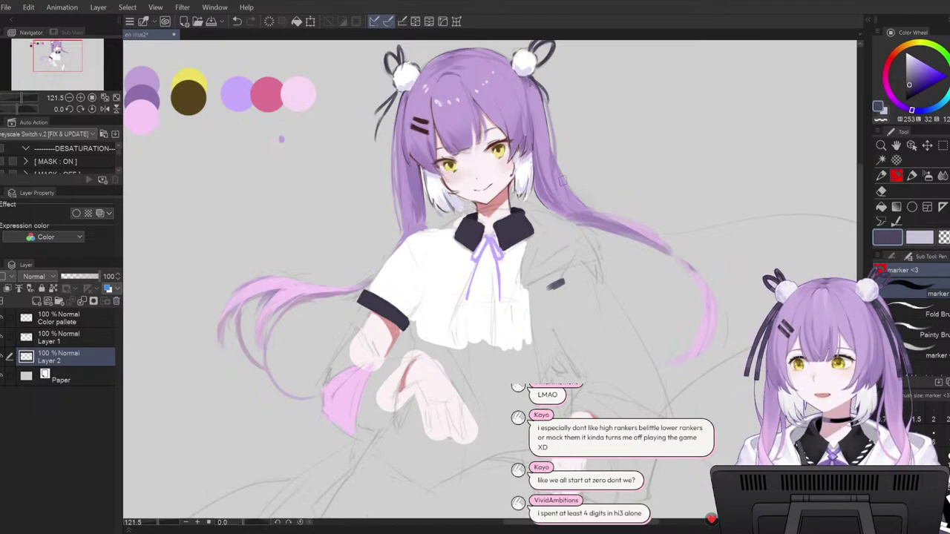
mouse_move(574, 273)
left_mouse_down()
mouse_move(541, 285)
mouse_move(591, 269)
mouse_move(541, 288)
mouse_move(540, 308)
mouse_move(536, 294)
mouse_move(537, 332)
mouse_move(530, 288)
left_mouse_up()
left_click(912, 177)
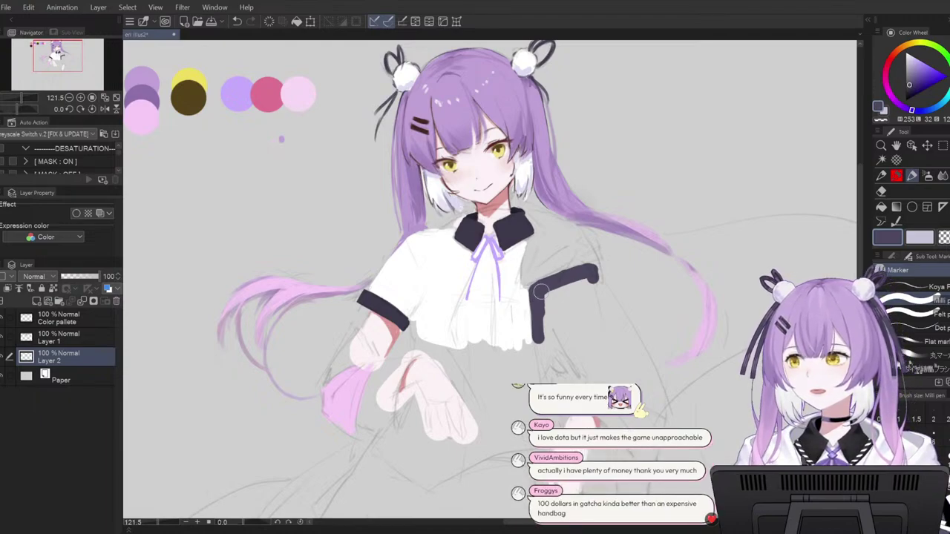
mouse_move(548, 297)
left_mouse_down()
mouse_move(551, 358)
mouse_move(547, 309)
mouse_move(564, 364)
mouse_move(556, 290)
mouse_move(570, 354)
mouse_move(576, 288)
mouse_move(580, 363)
mouse_move(579, 291)
mouse_move(593, 338)
mouse_move(584, 284)
mouse_move(600, 375)
mouse_move(593, 292)
mouse_move(607, 356)
mouse_move(591, 286)
mouse_move(613, 341)
mouse_move(595, 280)
mouse_move(616, 327)
mouse_move(588, 272)
mouse_move(621, 341)
mouse_move(593, 272)
mouse_move(659, 390)
mouse_move(605, 296)
mouse_move(651, 386)
left_mouse_up()
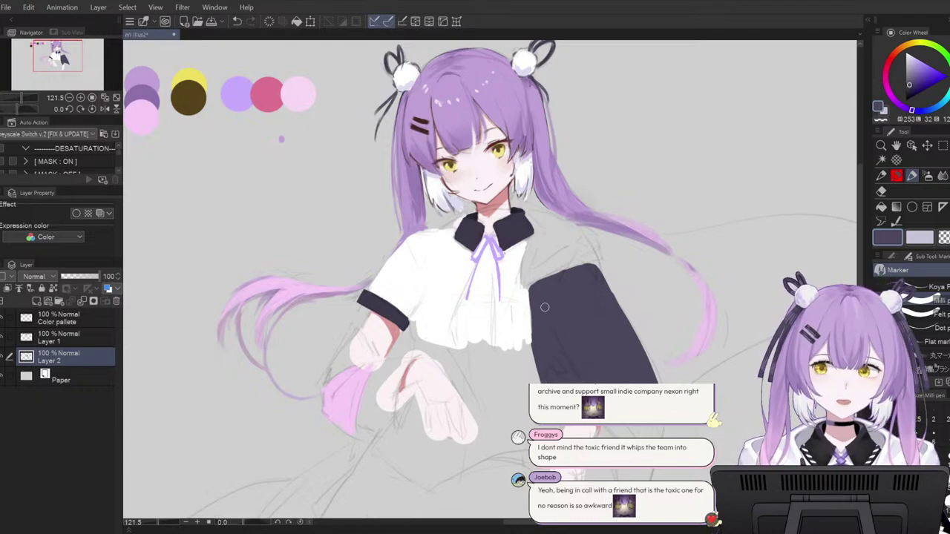
- Sample white from the shirt and extend the shirt downward in white along the inner edge of the dark sleeve
left_click(514, 306, "alt")
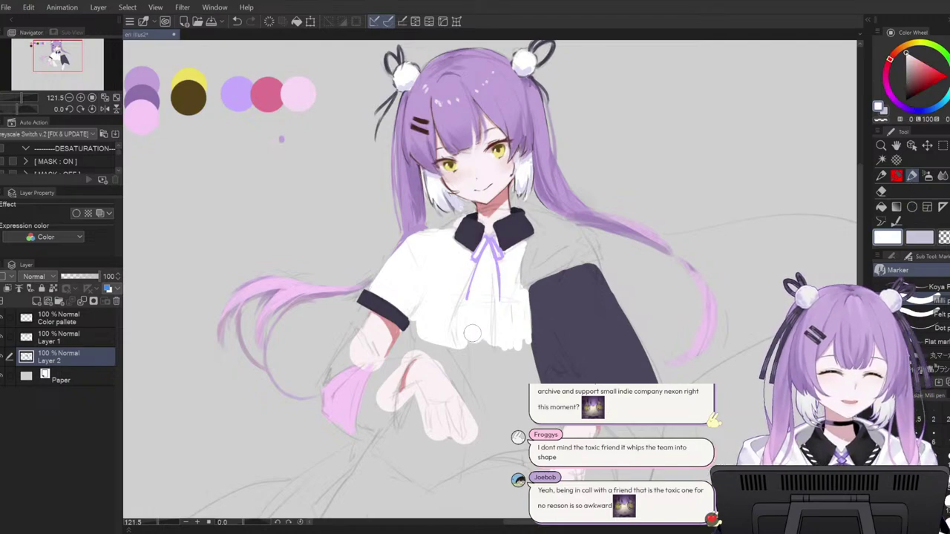
left_click_drag(520, 316, 532, 375)
key("ctrl+z")
key("ctrl+y")
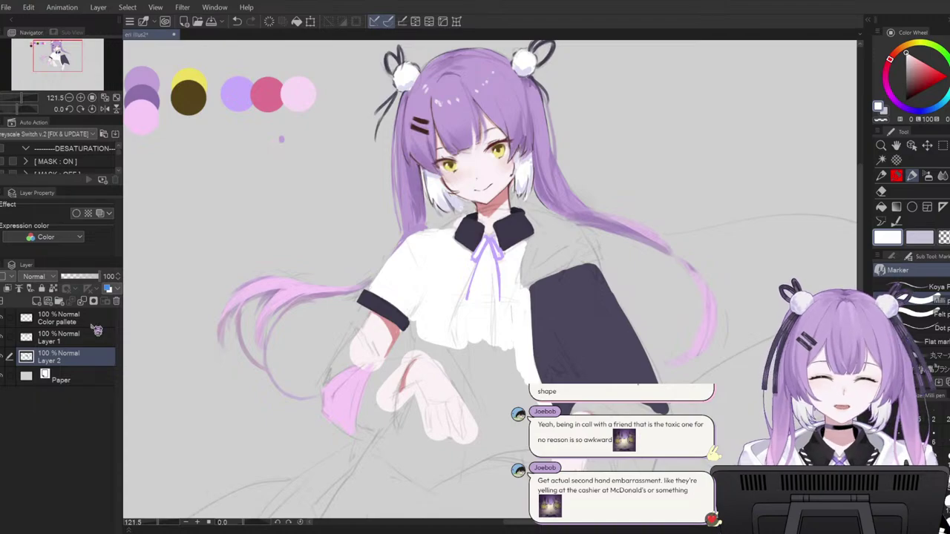
- Add a new layer beneath Layer 2 and fill the lower shirt with white behind the hand, down to its pointed hem
left_click(37, 301)
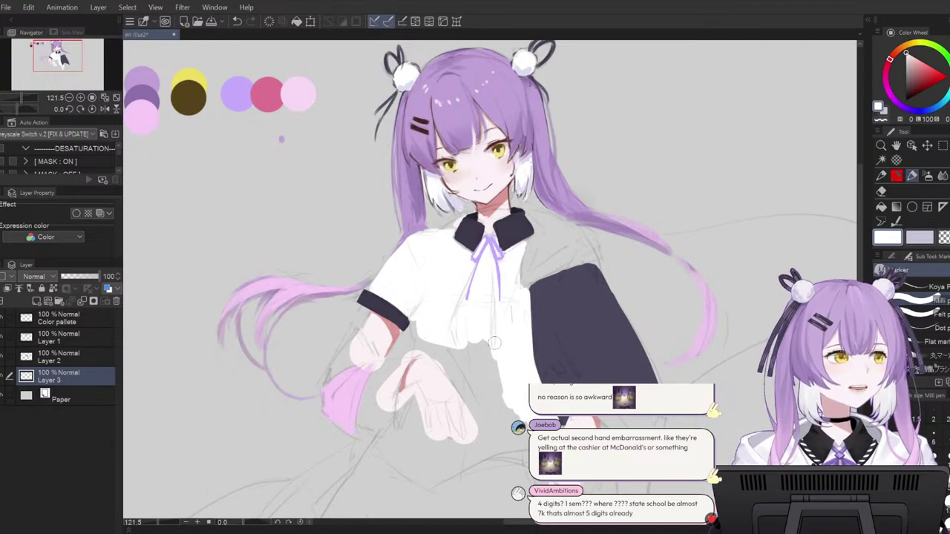
left_click_drag(479, 338, 493, 389)
mouse_move(472, 334)
left_mouse_down()
mouse_move(492, 386)
mouse_move(484, 381)
left_mouse_up()
mouse_move(422, 332)
left_mouse_down()
mouse_move(422, 341)
mouse_move(464, 361)
left_mouse_up()
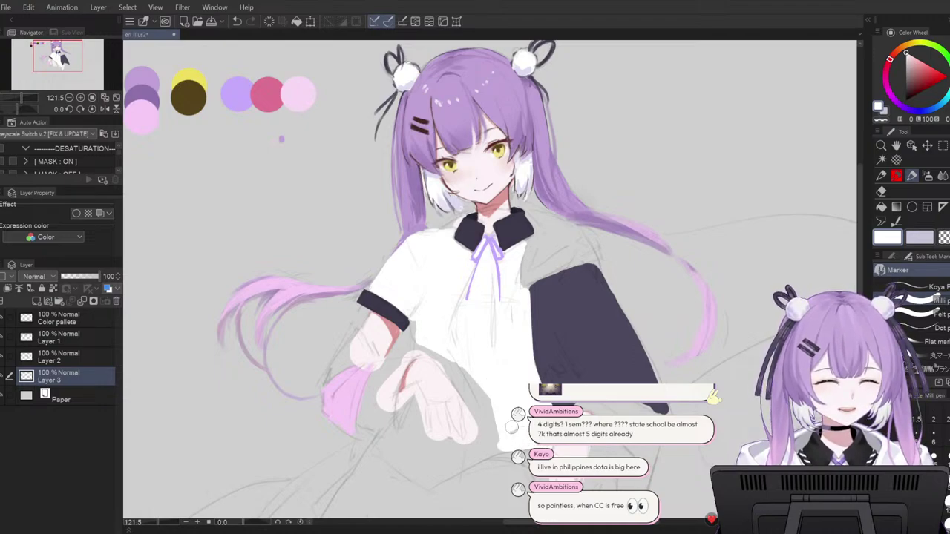
left_click_drag(494, 446, 470, 365)
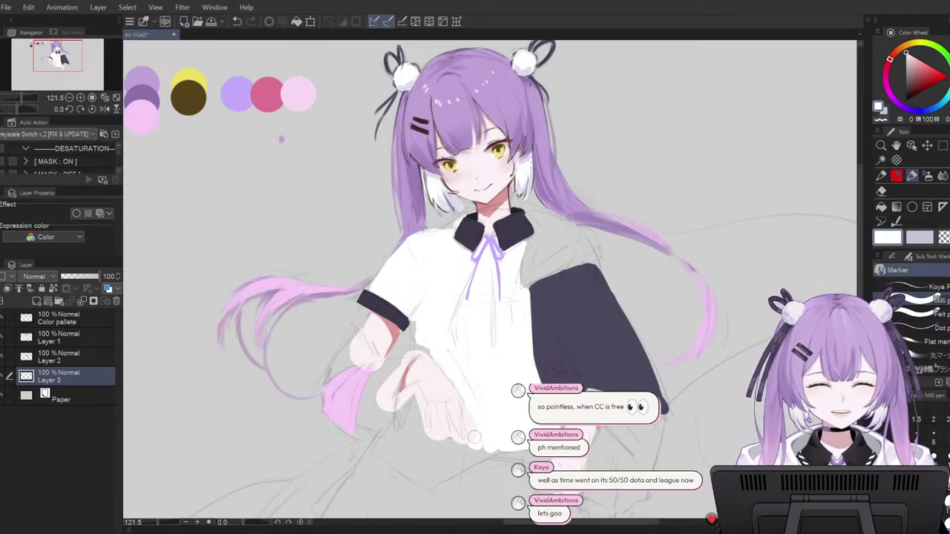
mouse_move(462, 451)
left_mouse_down()
mouse_move(513, 437)
mouse_move(414, 473)
left_mouse_up()
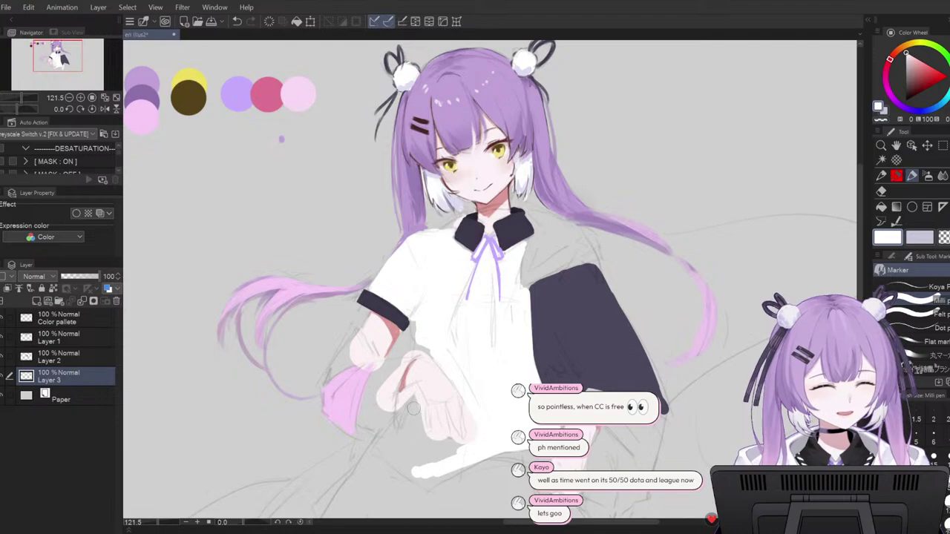
mouse_move(414, 407)
left_mouse_down()
mouse_move(425, 448)
mouse_move(426, 437)
mouse_move(462, 446)
mouse_move(446, 443)
mouse_move(460, 462)
mouse_move(438, 473)
left_mouse_up()
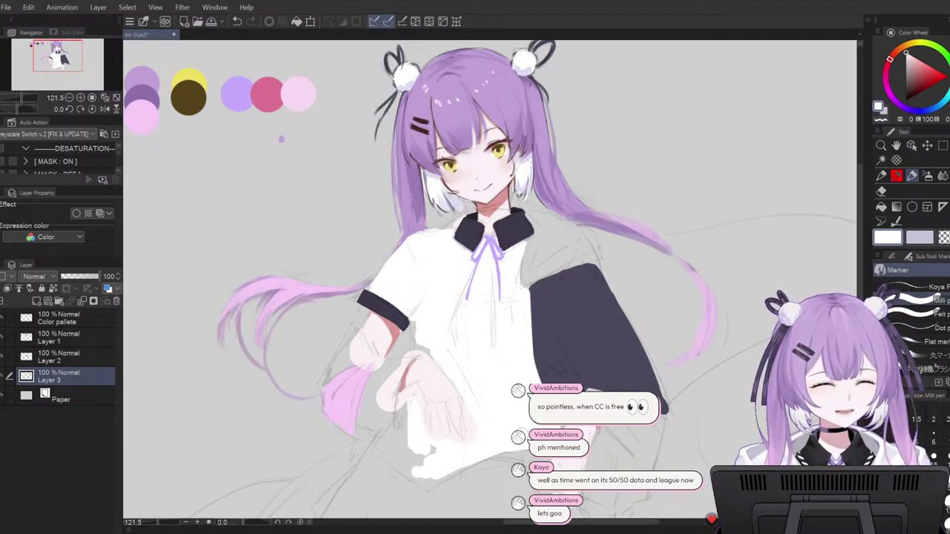
mouse_move(523, 434)
left_mouse_down()
mouse_move(429, 481)
mouse_move(401, 466)
mouse_move(378, 428)
left_mouse_up()
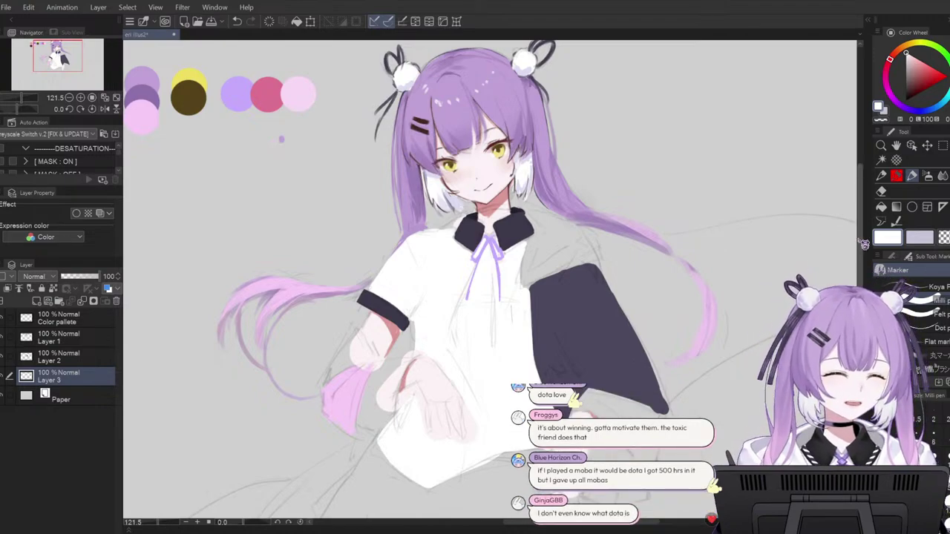
- Paint the loose sleeve around the forearm and pink panel white on Layer 3, using white sampled from the shirt
scroll(861, 252, "down", 1)
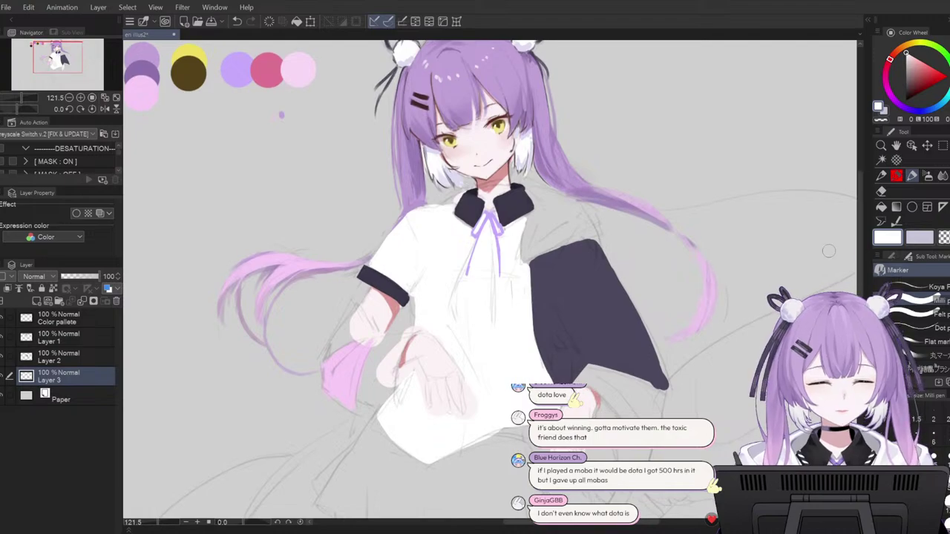
left_click(353, 350, "alt")
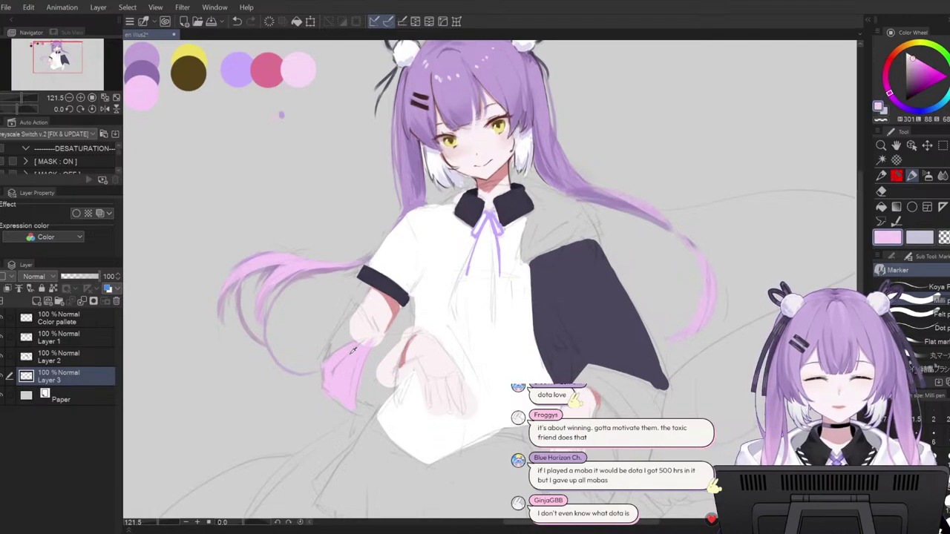
left_click(423, 253, "alt")
left_click(66, 371)
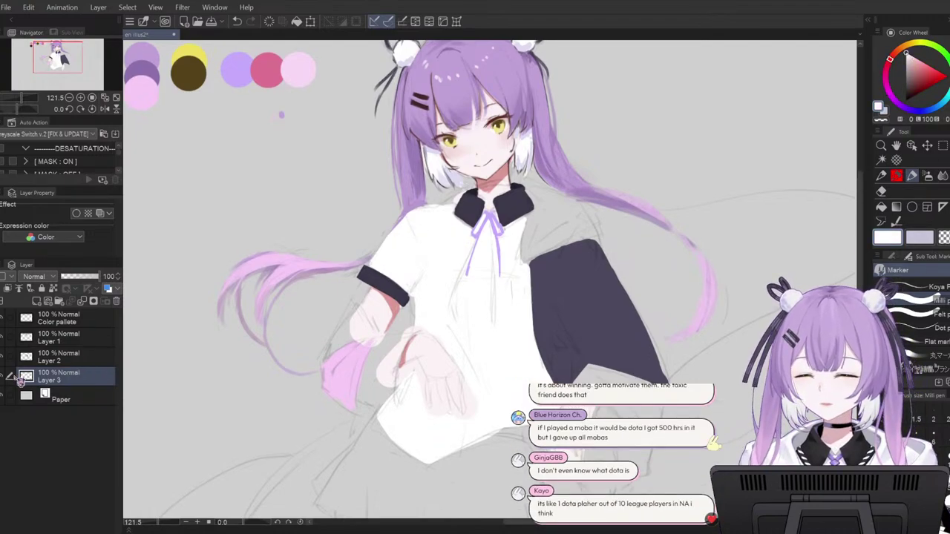
left_click_drag(354, 317, 340, 336)
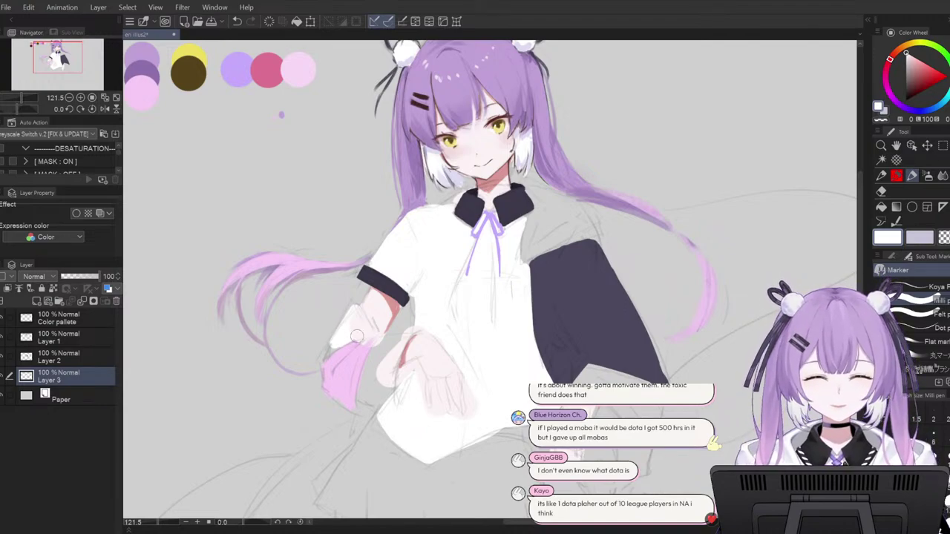
left_click_drag(359, 334, 329, 357)
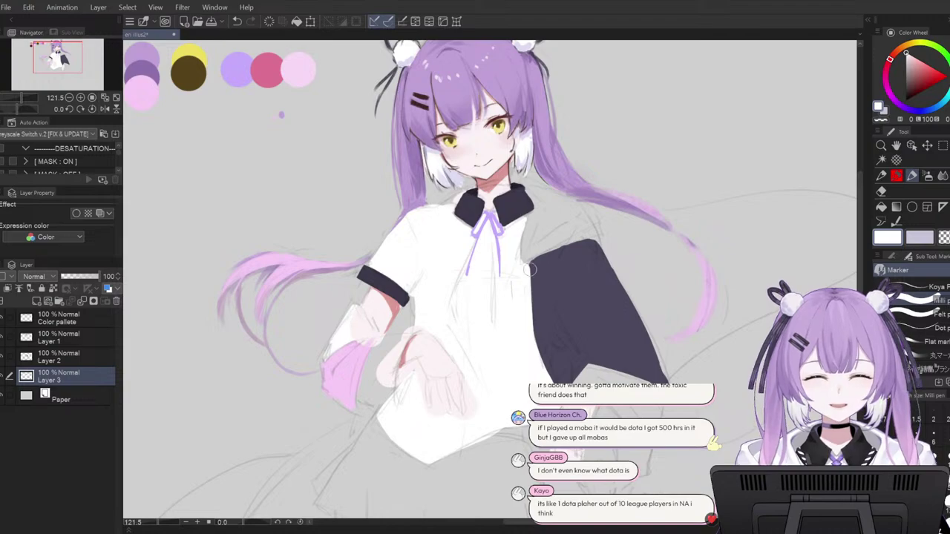
left_click_drag(383, 342, 370, 375)
left_click_drag(386, 340, 366, 395)
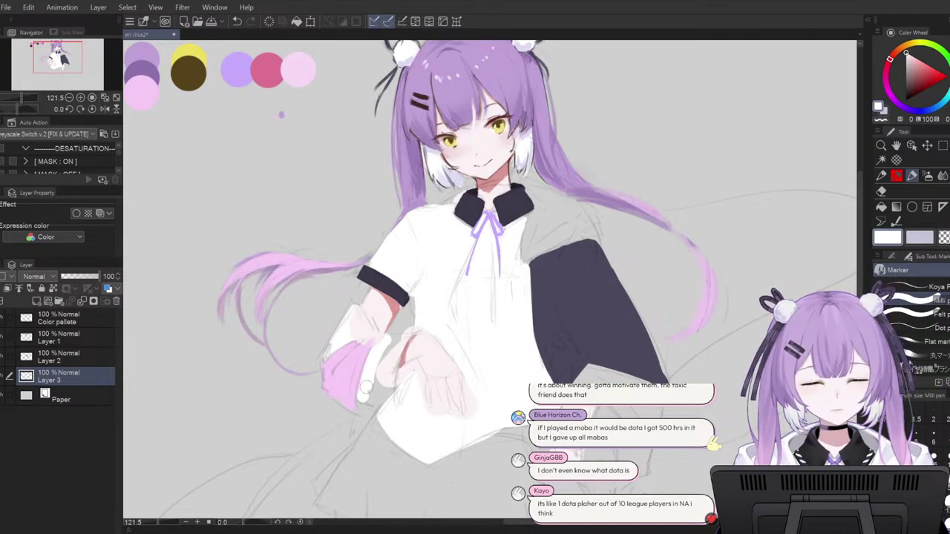
left_click_drag(387, 345, 365, 407)
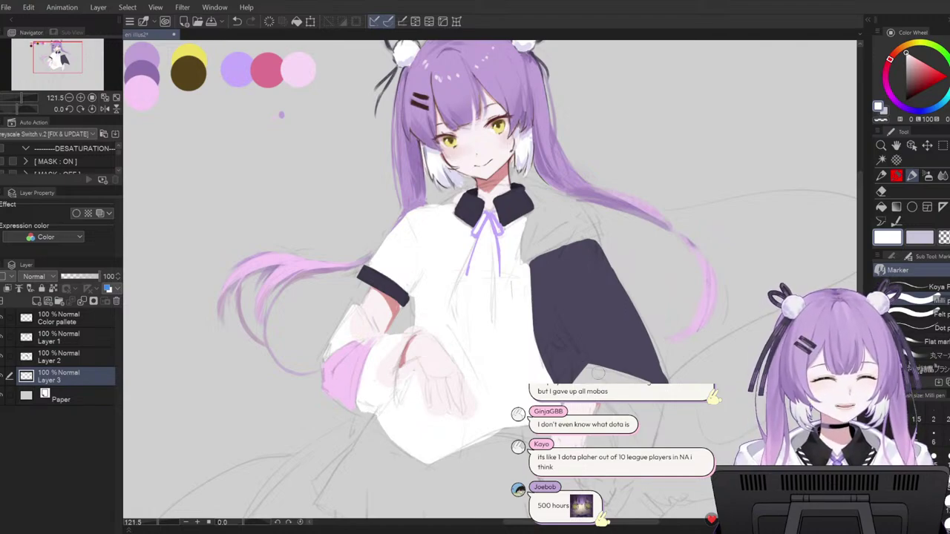
- Fill the cuff area beneath the dark sleeve with white and switch to the eraser
left_click_drag(603, 365, 577, 378)
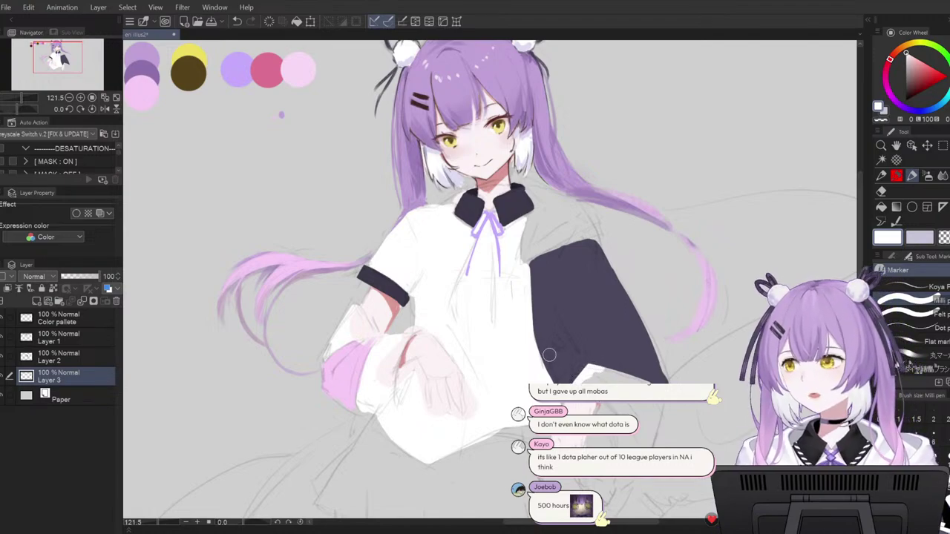
left_click_drag(583, 331, 564, 325)
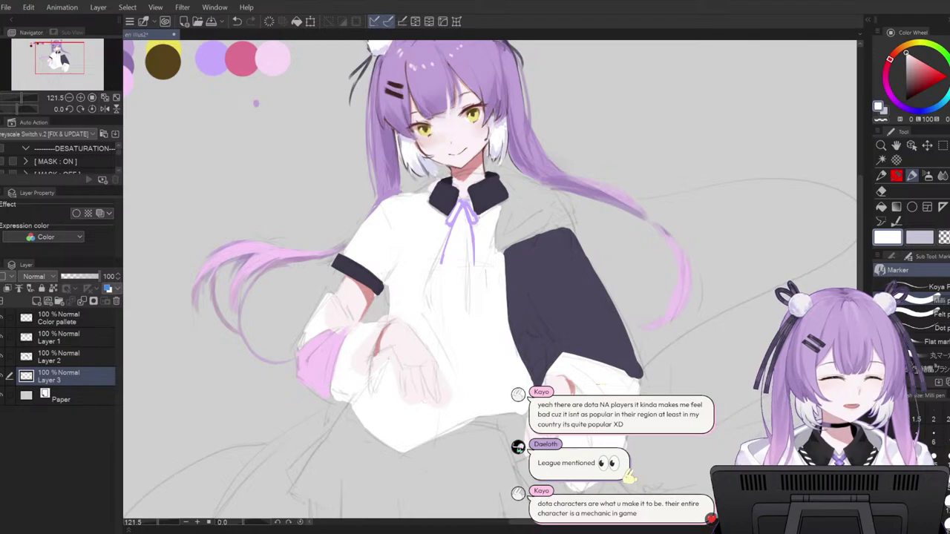
key("e")
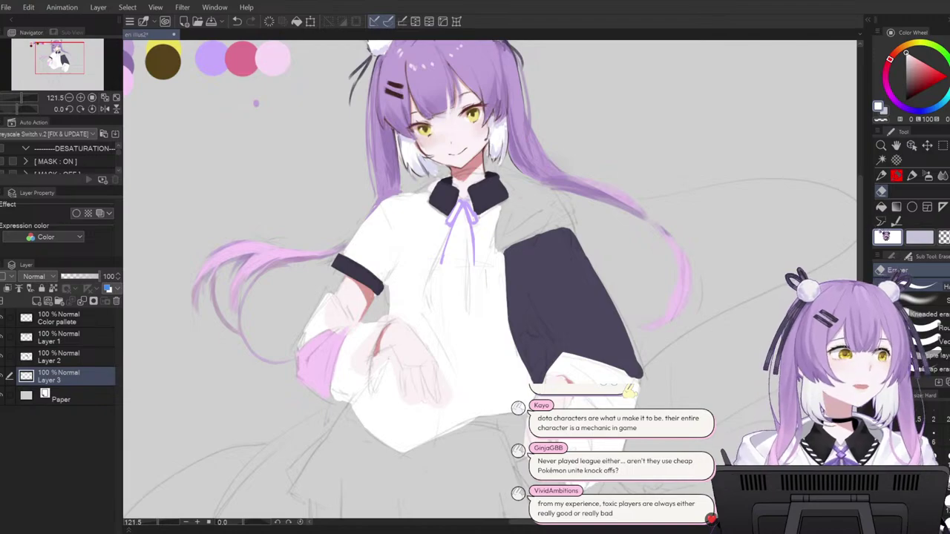
- Fill the shoulder between the collar and the dark sleeve with white using the Milli pen on Layer 3
left_click_drag(859, 233, 859, 220)
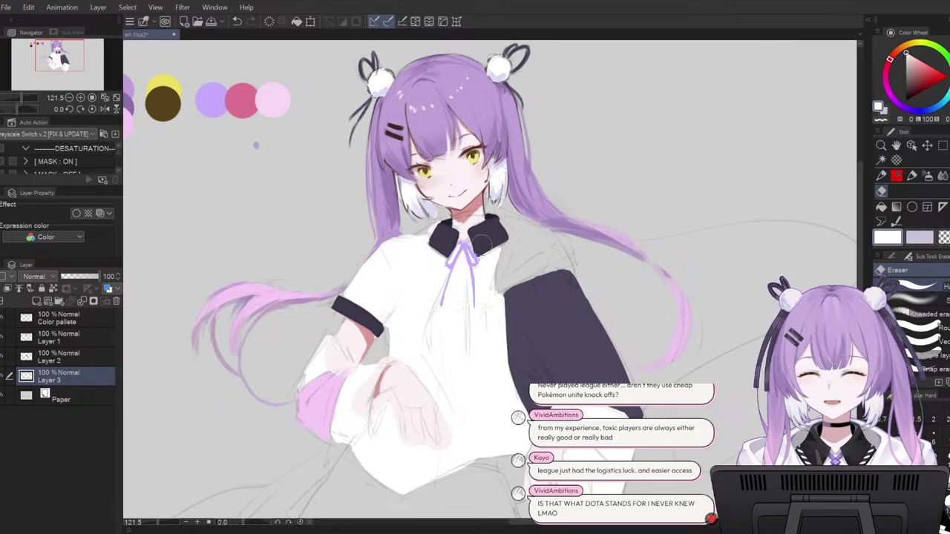
key("p")
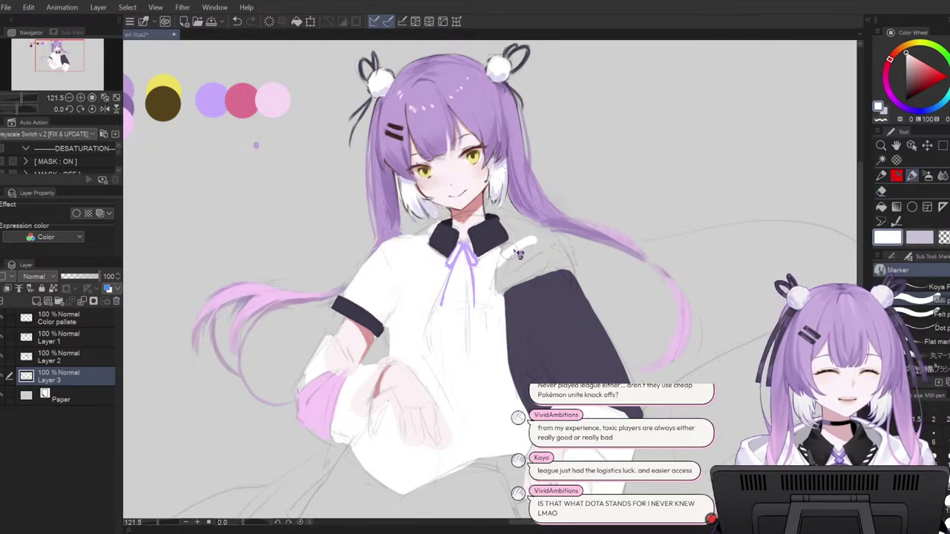
mouse_move(520, 253)
left_mouse_down()
mouse_move(499, 272)
mouse_move(532, 265)
mouse_move(504, 289)
mouse_move(532, 256)
mouse_move(555, 275)
mouse_move(546, 240)
mouse_move(558, 275)
mouse_move(559, 241)
mouse_move(564, 270)
mouse_move(554, 244)
mouse_move(528, 241)
mouse_move(500, 258)
mouse_move(519, 229)
left_mouse_up()
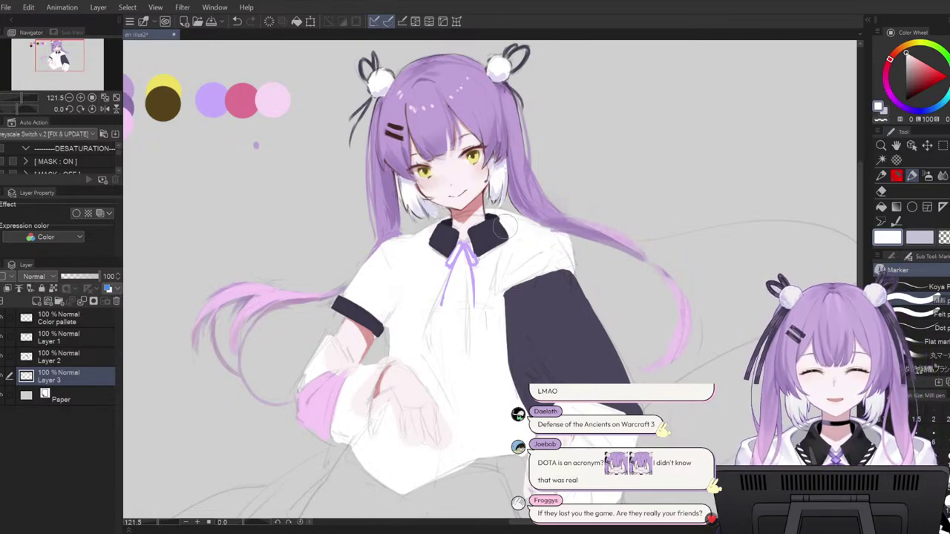
- Check what Layer 2, Layer 1 and the Color pallete layer contain by toggling their visibility, and make Layer 1 active
left_click(89, 360)
left_click(4, 359)
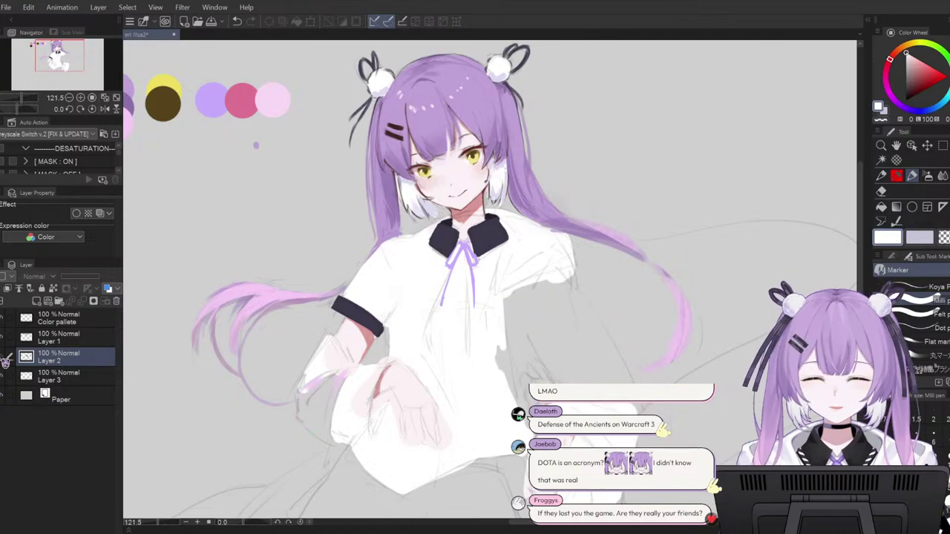
left_click(3, 360)
left_click(23, 343)
left_click(4, 339)
left_click(4, 340)
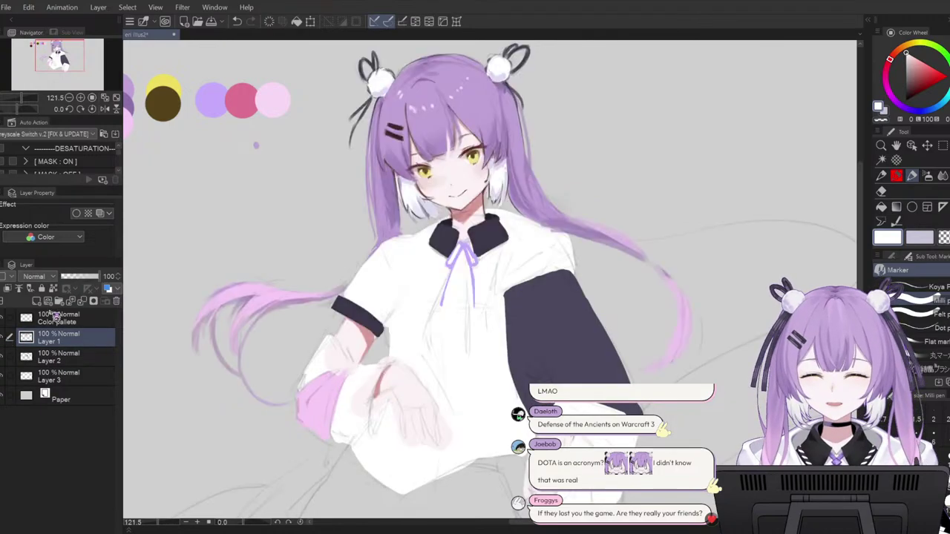
left_click(46, 317)
left_click(4, 319)
left_click(4, 319)
left_click(56, 335)
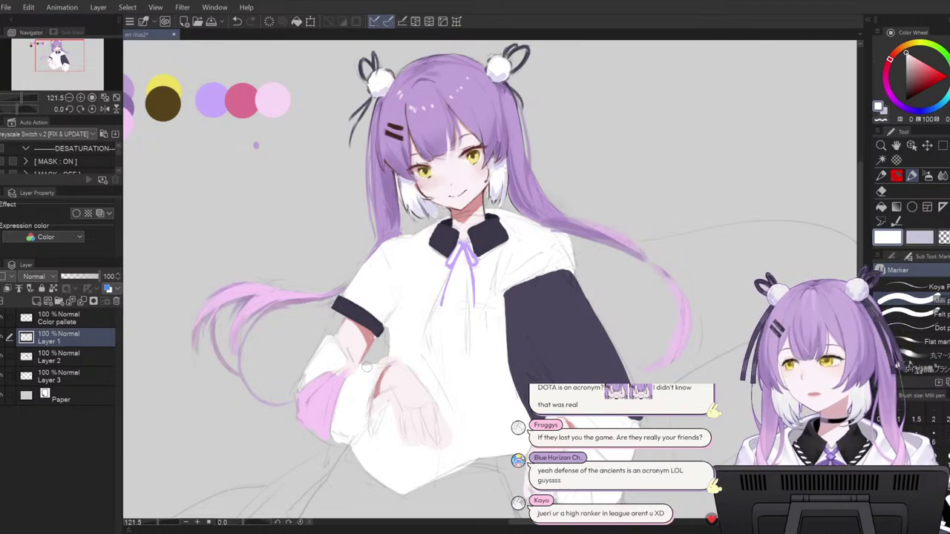
- Check what Layer 1 contains by toggling its visibility, and rename it SKETCH
left_click(2, 340)
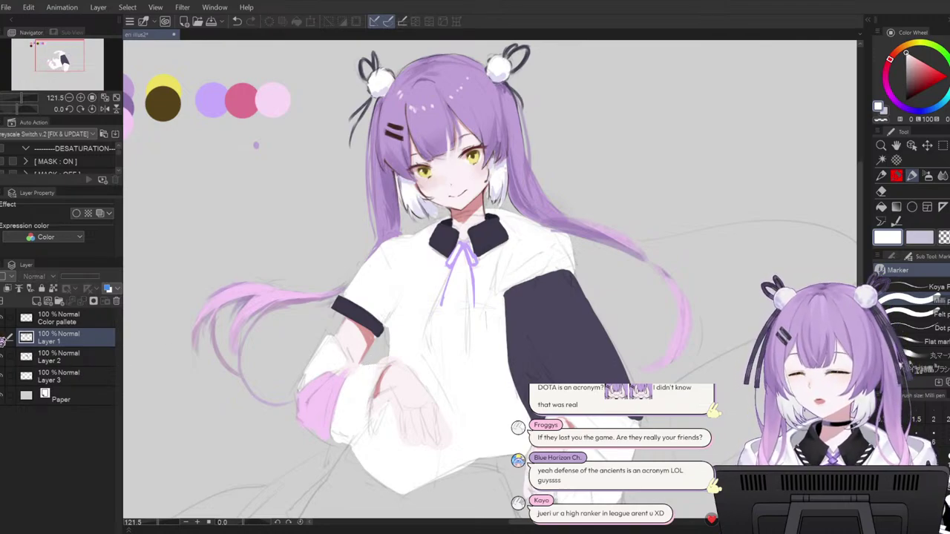
left_click(5, 341)
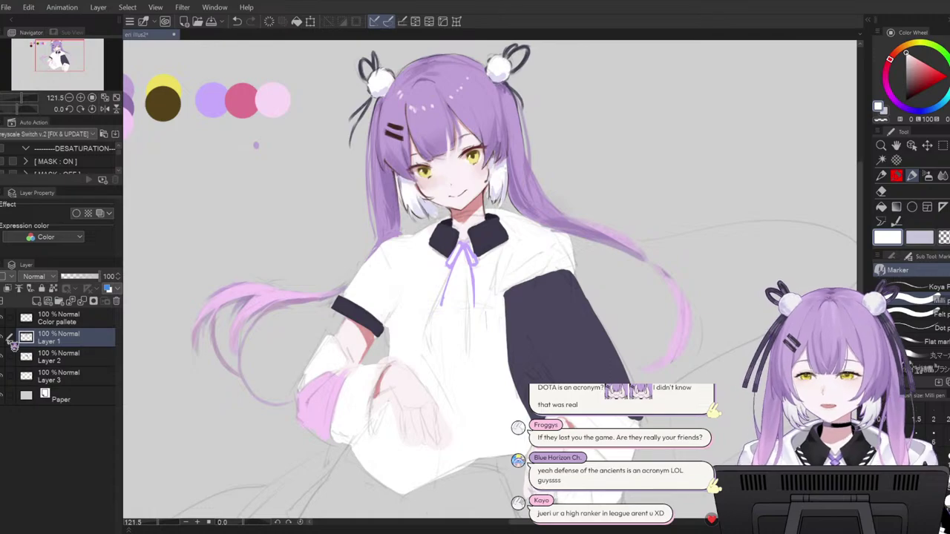
left_click(3, 340)
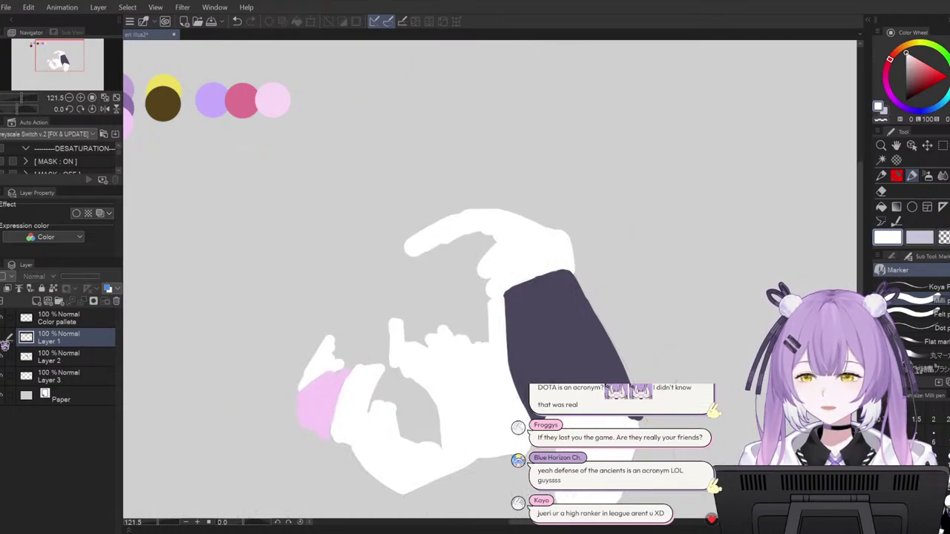
left_click(5, 341)
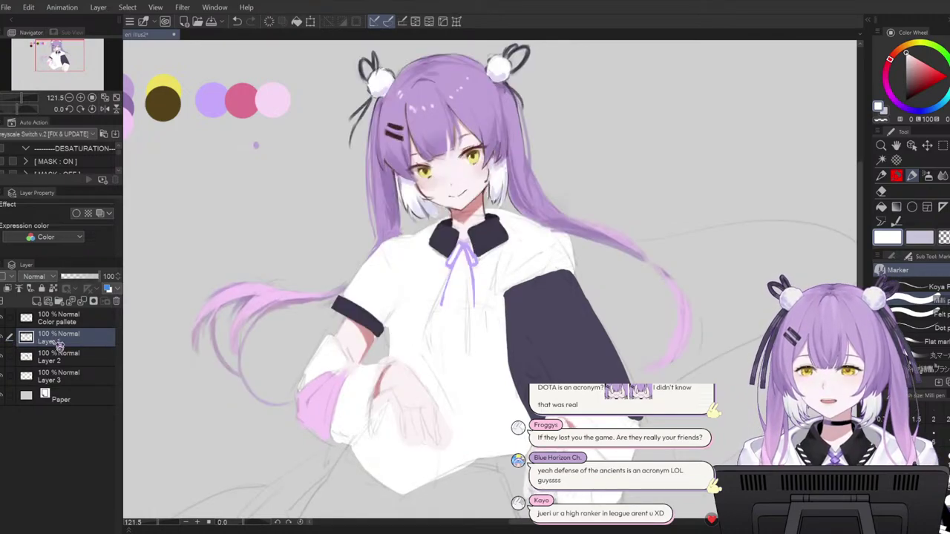
type("SKETCH")
key("Return")
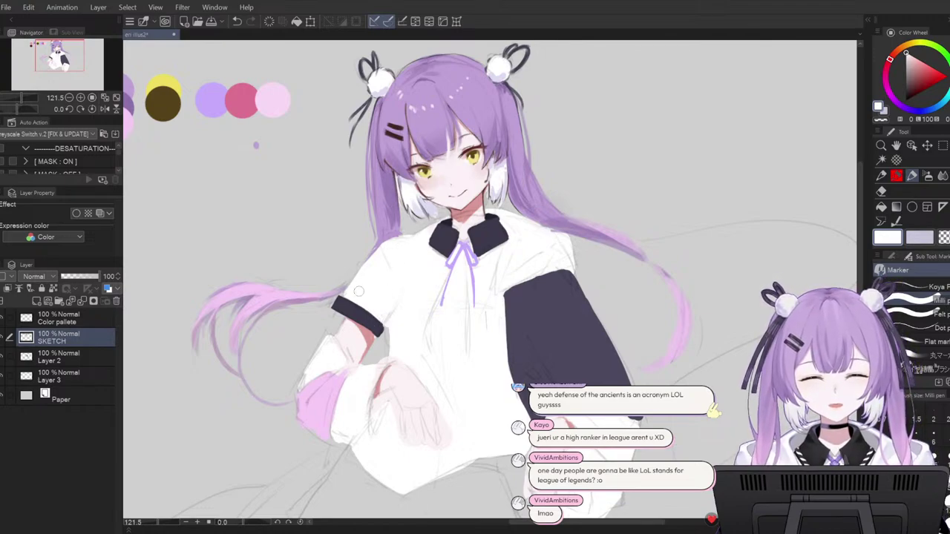
- Add a new layer beneath Layer 3 and paint the gap between the bare arm and shirt a darkened lavender based on the hair bun's shade
left_click(108, 341)
left_click(494, 78, "alt")
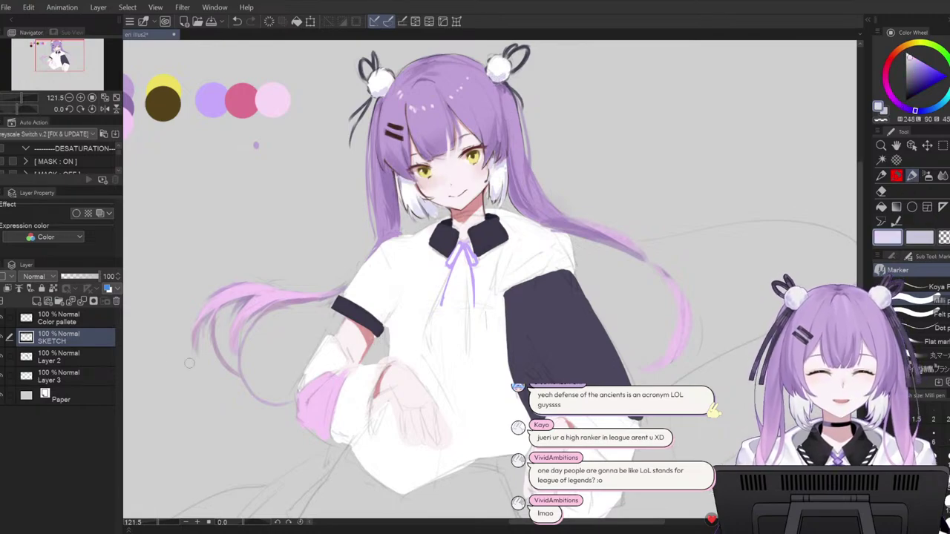
left_click(72, 378)
left_click(37, 300)
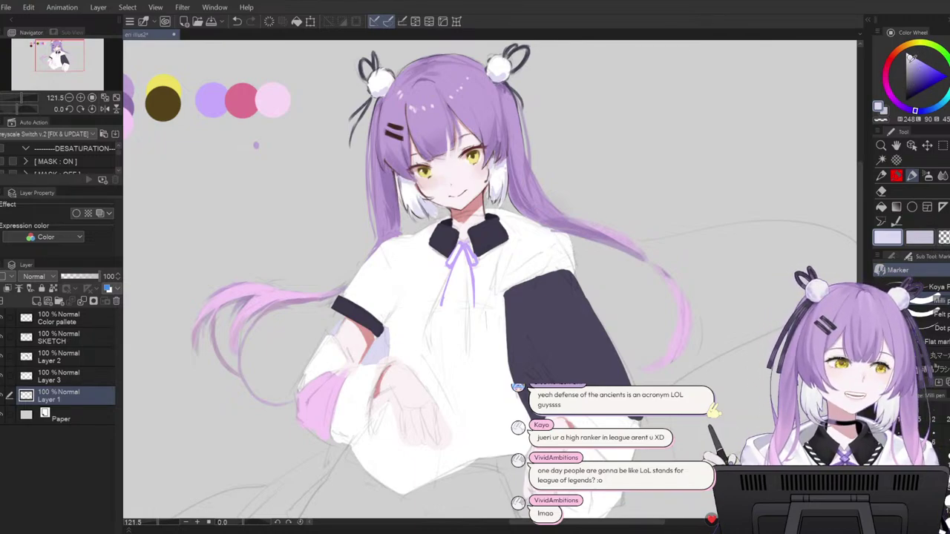
left_click_drag(911, 58, 915, 61)
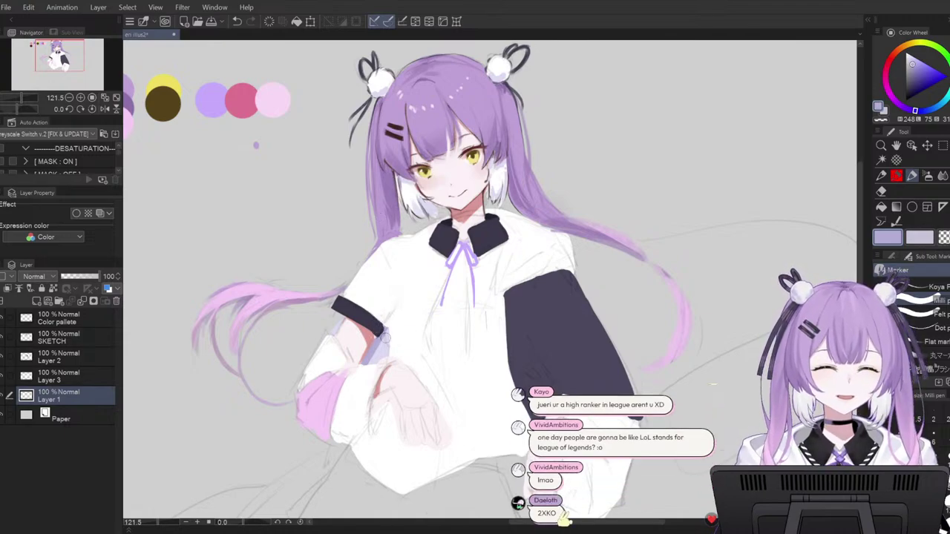
left_click_drag(374, 364, 391, 331)
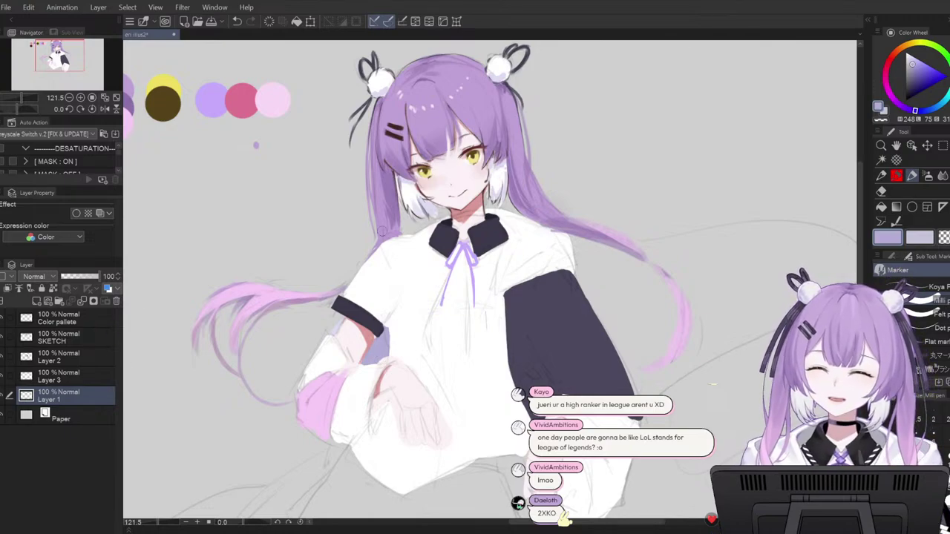
left_click_drag(643, 202, 661, 222)
left_click_drag(679, 190, 705, 215)
left_click_drag(709, 183, 676, 229)
mouse_move(714, 183)
left_mouse_down()
mouse_move(702, 203)
mouse_move(742, 220)
left_mouse_up()
mouse_move(758, 185)
left_mouse_down()
mouse_move(762, 213)
mouse_move(759, 186)
left_mouse_up()
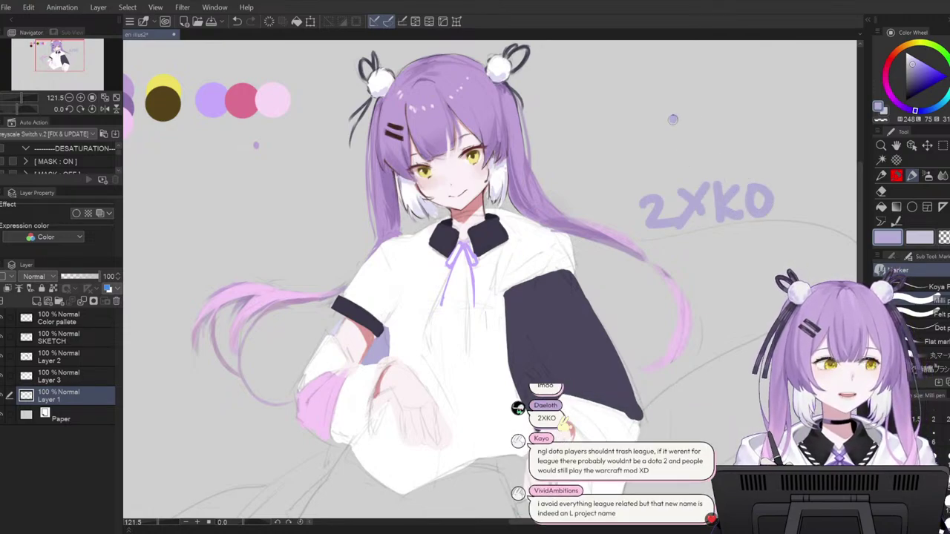
mouse_move(676, 116)
left_mouse_down()
mouse_move(651, 162)
mouse_move(673, 148)
left_mouse_up()
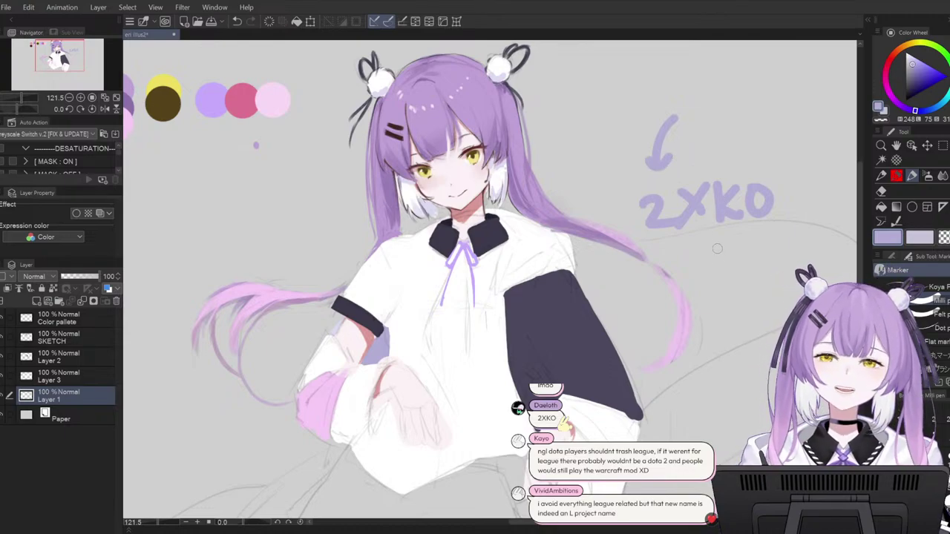
mouse_move(706, 234)
left_mouse_down()
mouse_move(743, 255)
mouse_move(678, 272)
left_mouse_up()
key("ctrl+z")
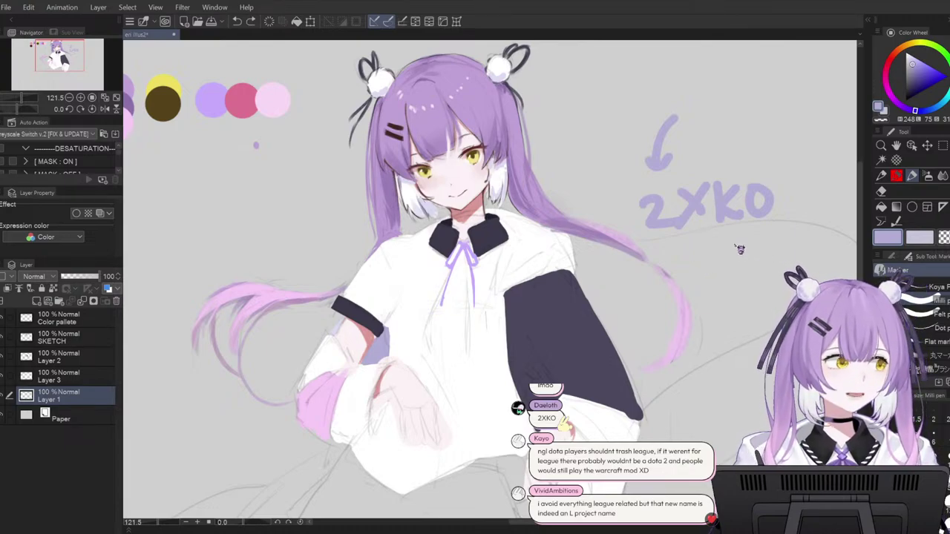
key("ctrl+z")
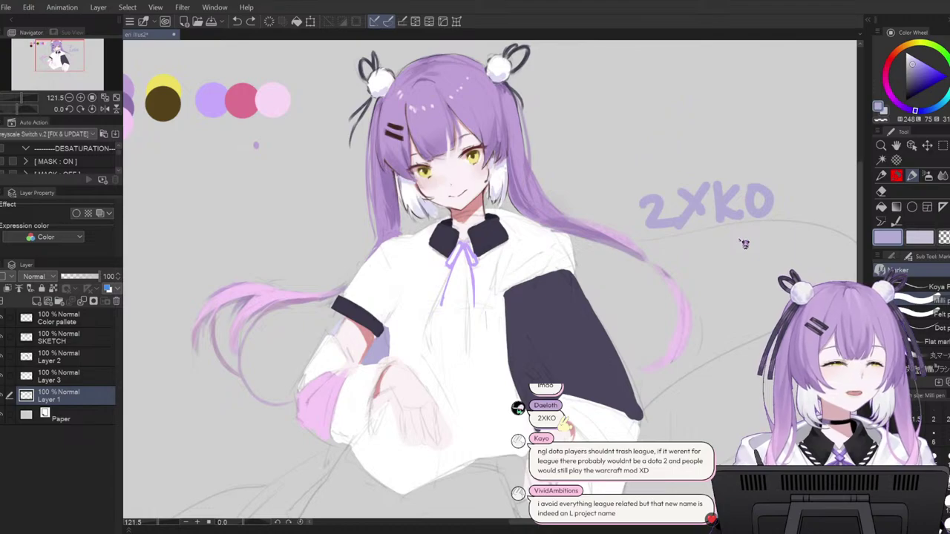
key("ctrl+z")
key("ctrl+z")
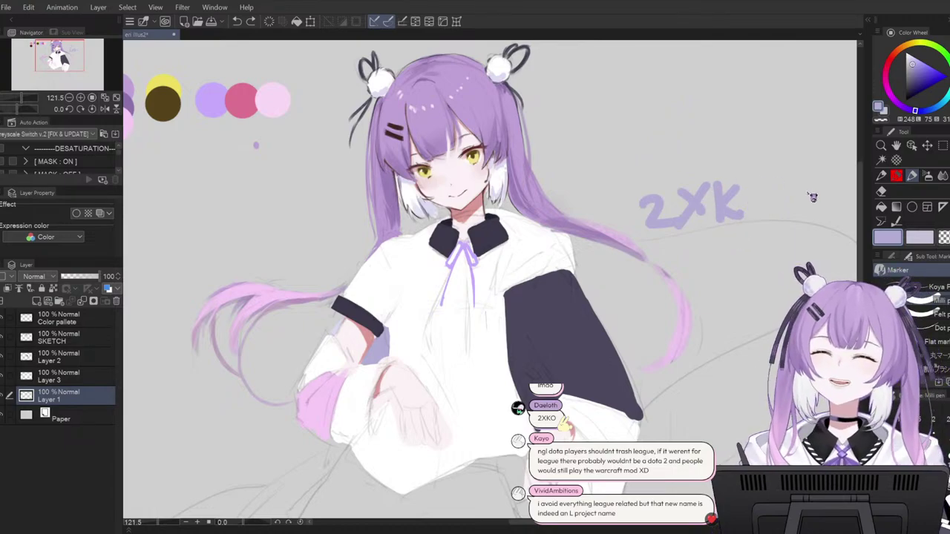
key("ctrl+z")
key("ctrl+z")
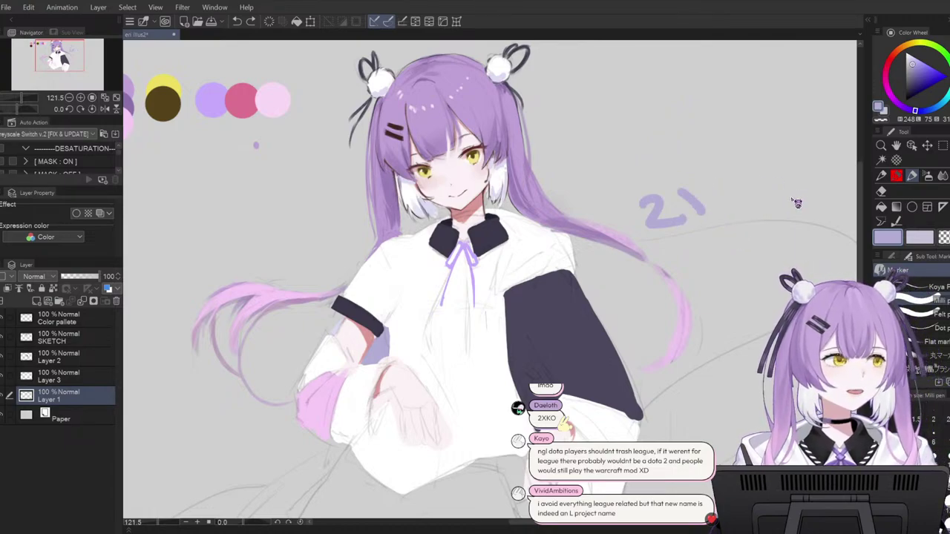
key("ctrl+z")
key("ctrl+z")
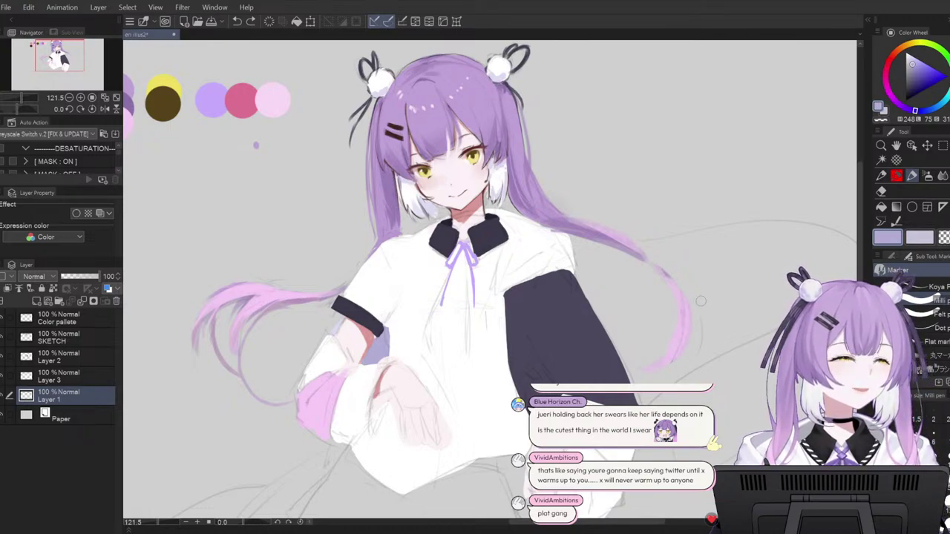
- Block in the flowing end of the pigtail beside the dark sleeve with the marker <3 pen, using pink sampled from its tip
left_click(673, 287, "alt")
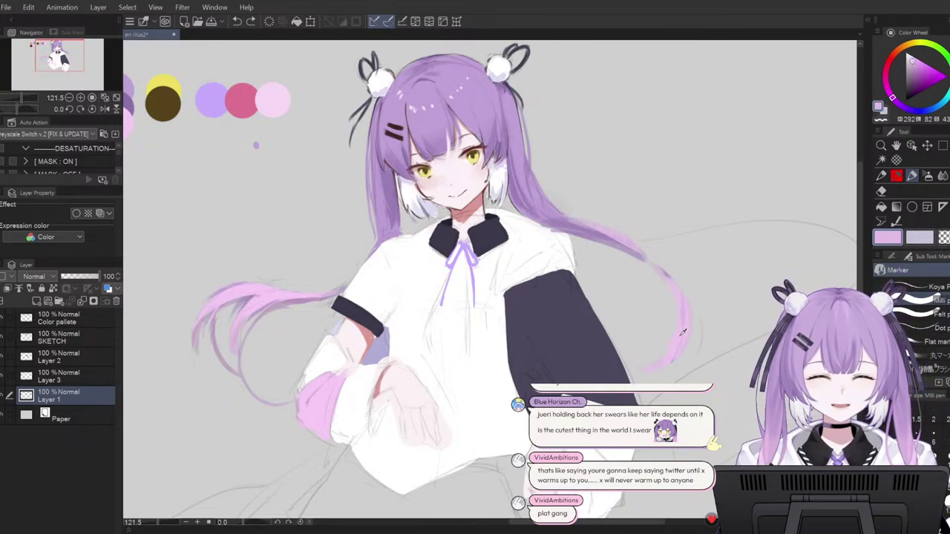
left_click(683, 332, "alt")
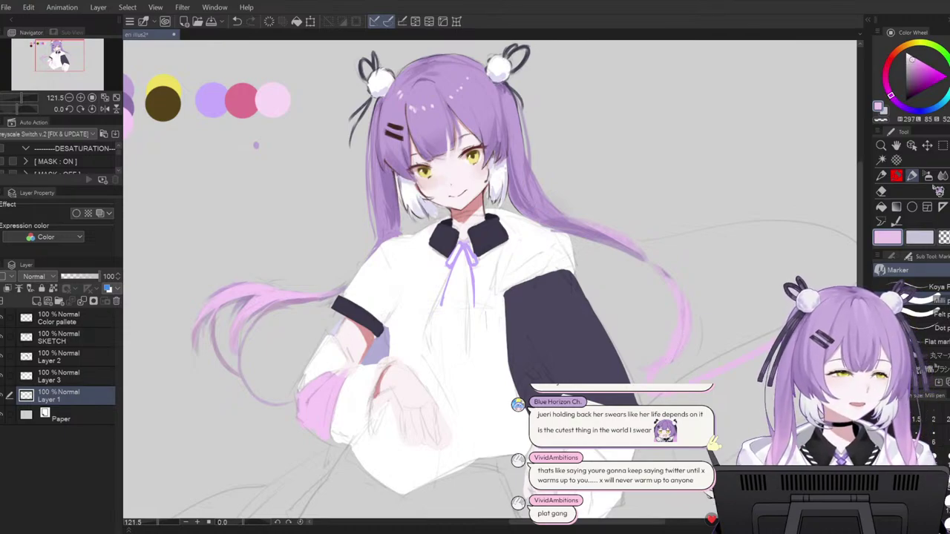
key("p")
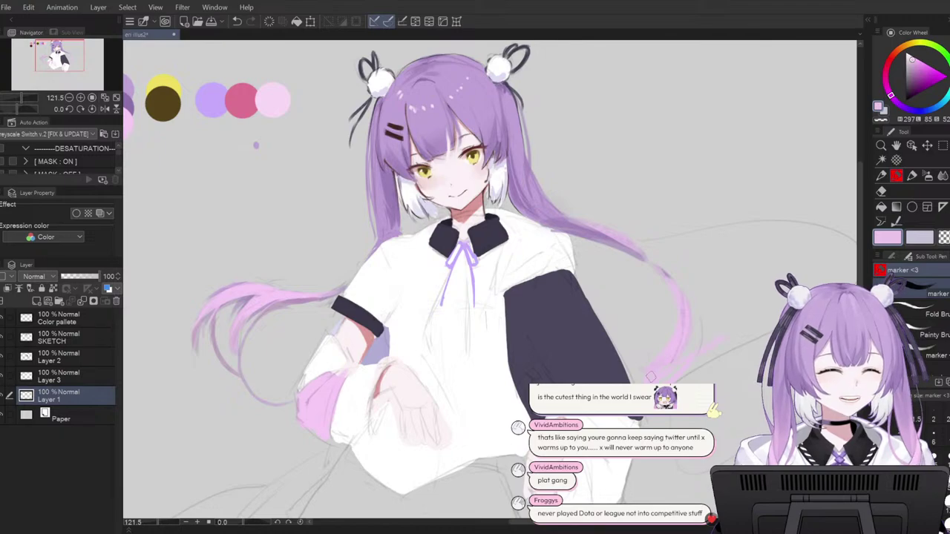
left_click_drag(652, 377, 755, 328)
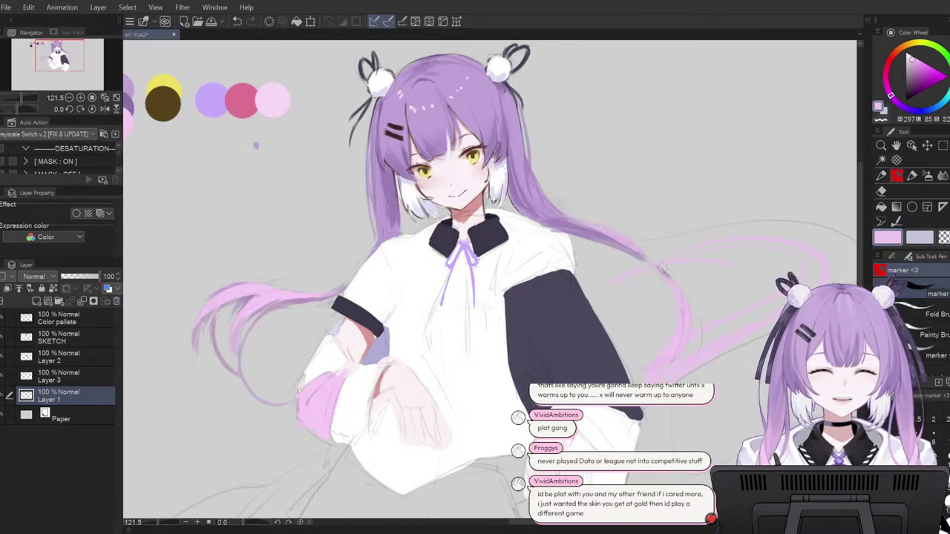
- Shade the new pink pigtail strands with darker mauve sampled from the other pigtail, locking the layer's transparent pixels
left_click(548, 230, "alt")
left_click(285, 301, "alt")
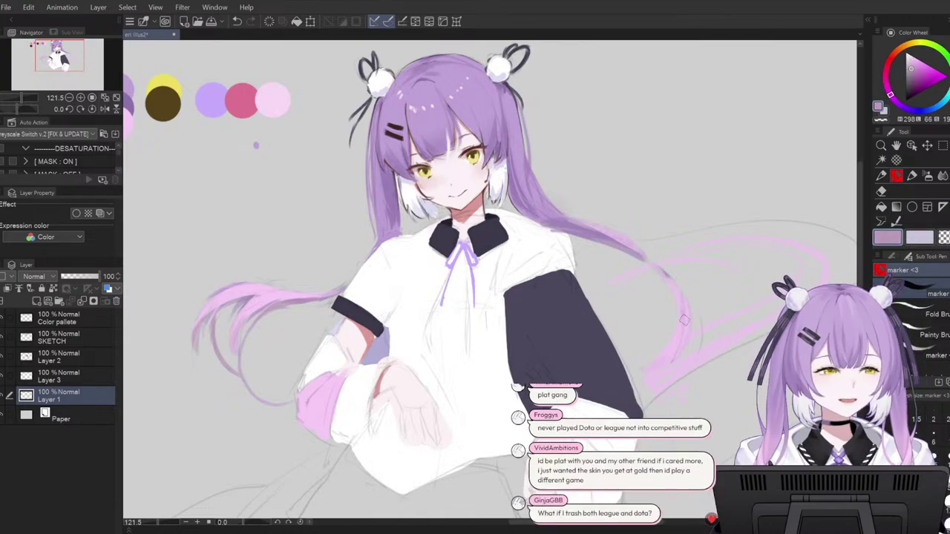
left_click_drag(670, 348, 655, 387)
key("ctrl+z")
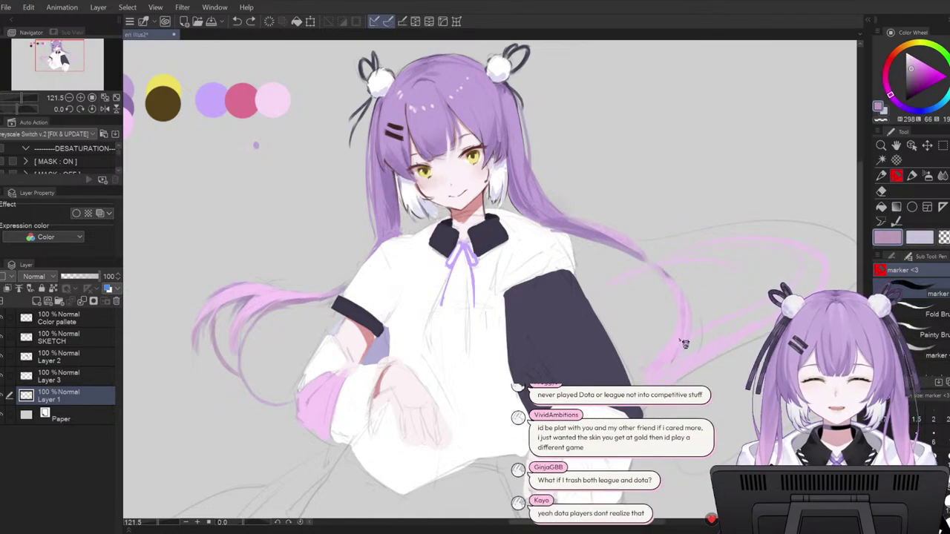
left_click_drag(669, 346, 654, 384)
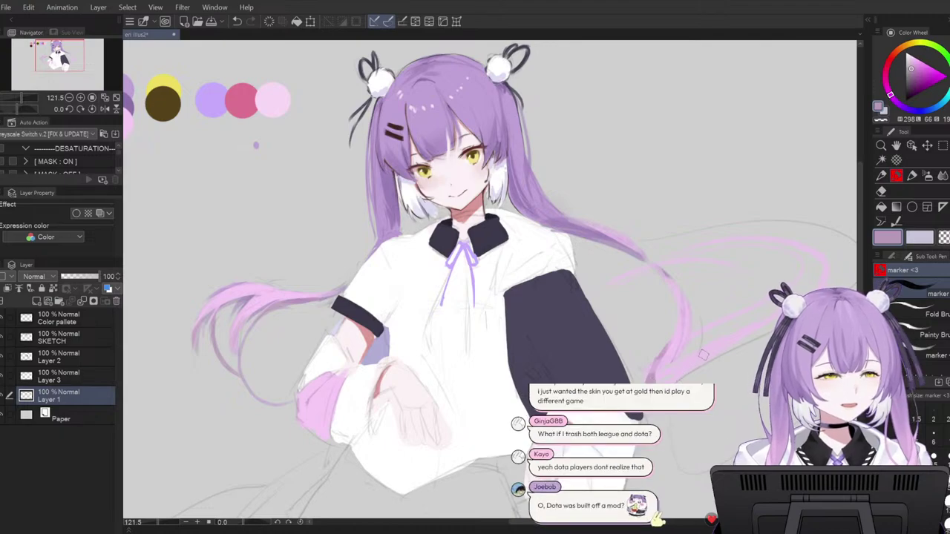
mouse_move(709, 351)
left_mouse_down()
mouse_move(670, 380)
mouse_move(745, 330)
left_mouse_up()
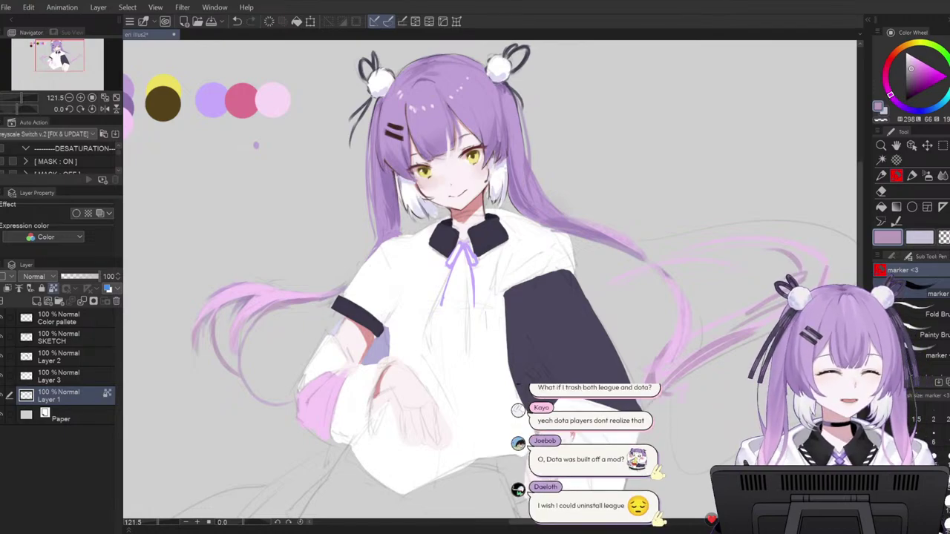
key("ctrl+z")
key("ctrl+y")
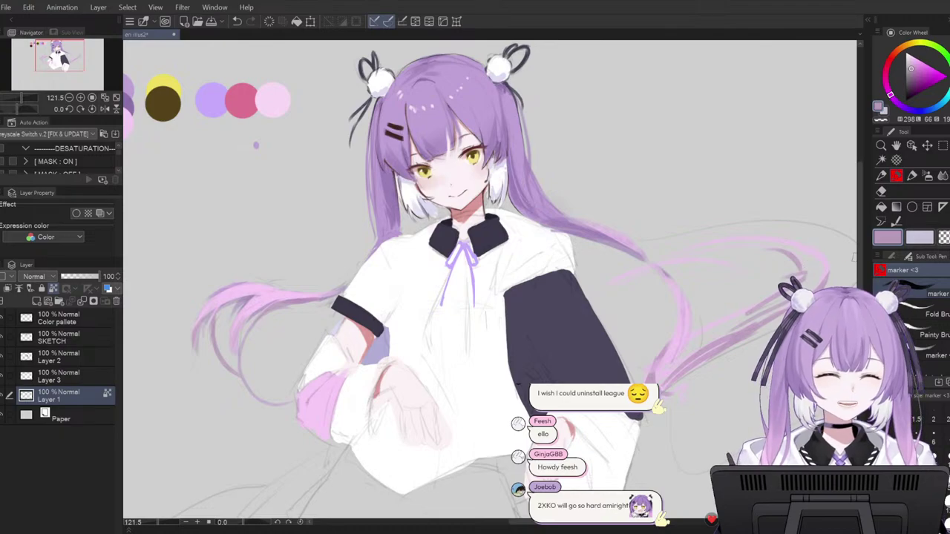
- Sample the lavender shadow colour between the bare arm and shirt, and make the SKETCH layer active
mouse_move(861, 260)
left_mouse_down()
mouse_move(861, 247)
mouse_move(862, 256)
left_mouse_up()
scroll(867, 260, "up", 1)
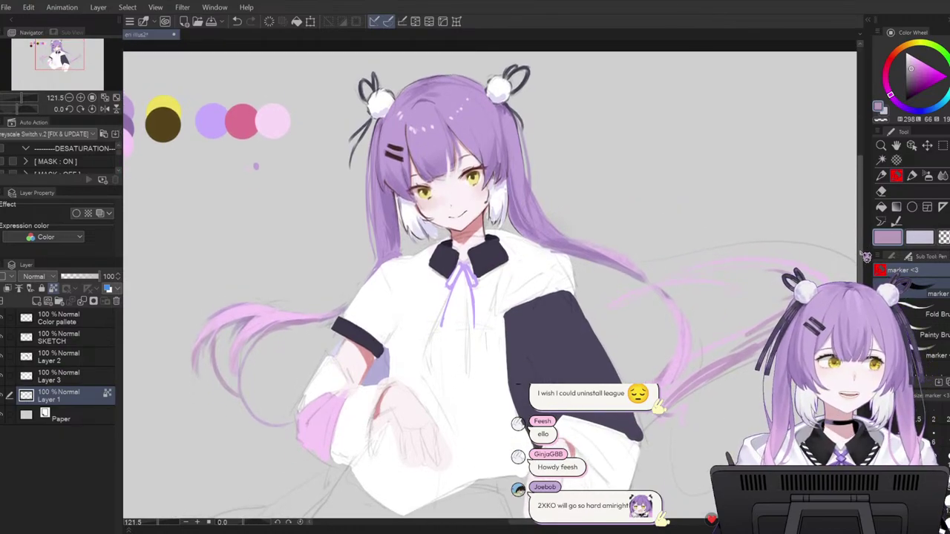
left_click_drag(861, 254, 861, 257)
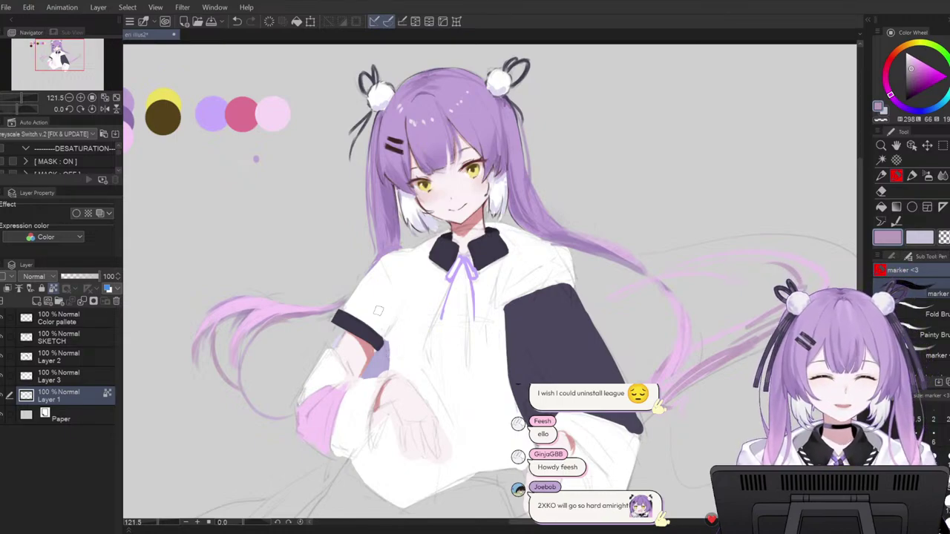
left_click(386, 350, "alt")
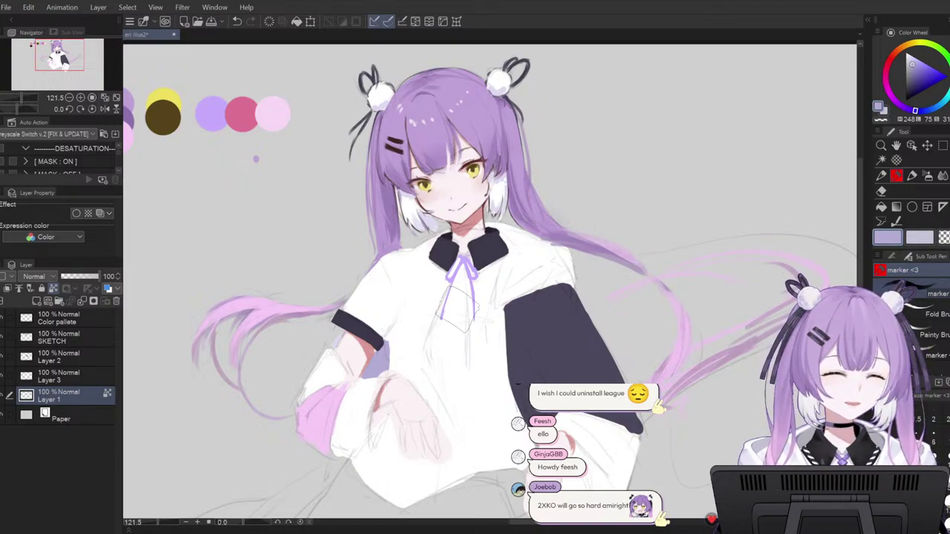
left_click(71, 379)
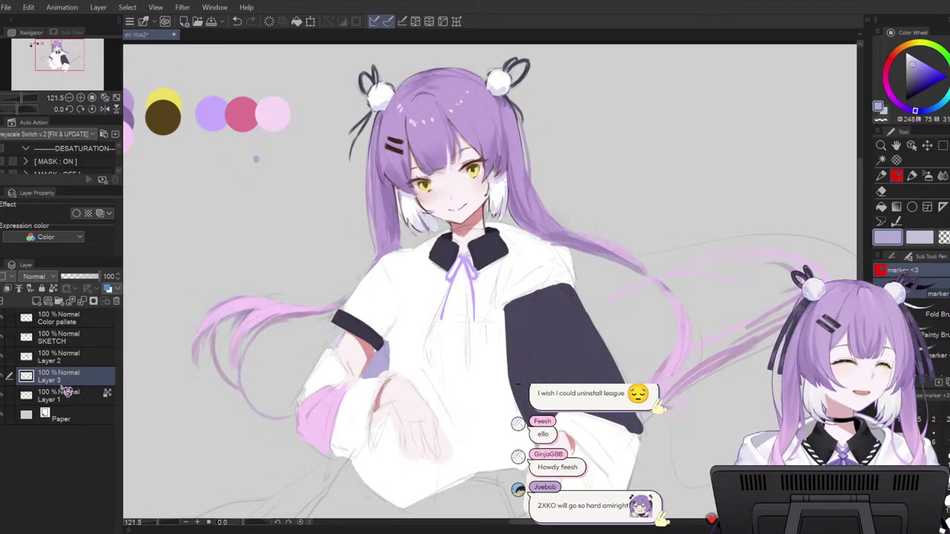
left_click(89, 339)
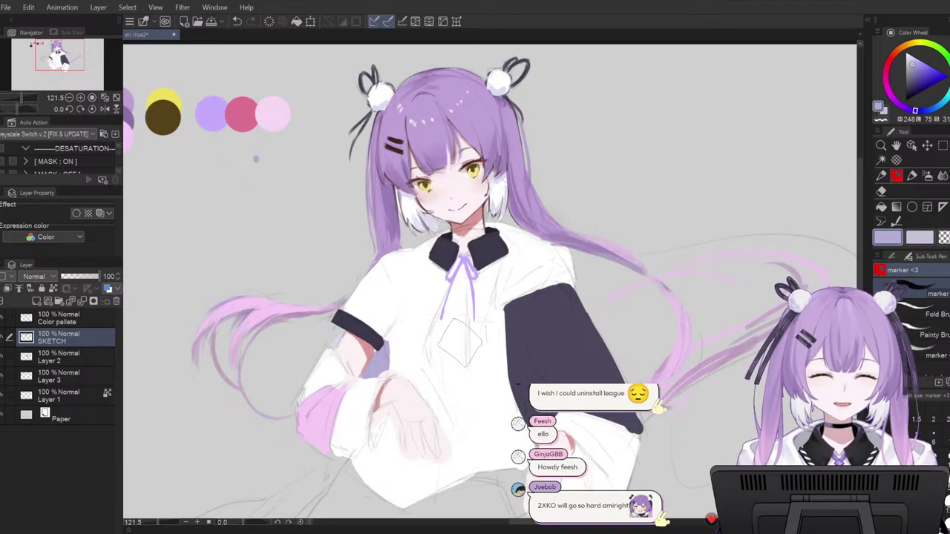
- Try a diagonal lavender fold shadow on the lower shirt front above the hand
left_click_drag(475, 343, 451, 394)
key("ctrl+z")
left_click_drag(477, 343, 443, 440)
key("ctrl+z")
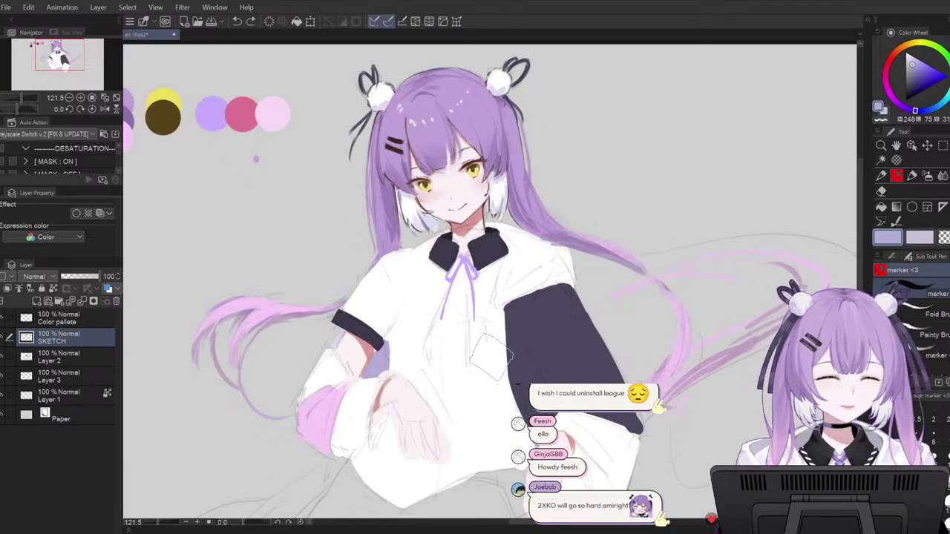
left_click_drag(489, 358, 451, 407)
- Clean up the skin tone spilling past the hand with white sampled from the shirt, and resample the lavender shadow colour
left_click(456, 431, "alt")
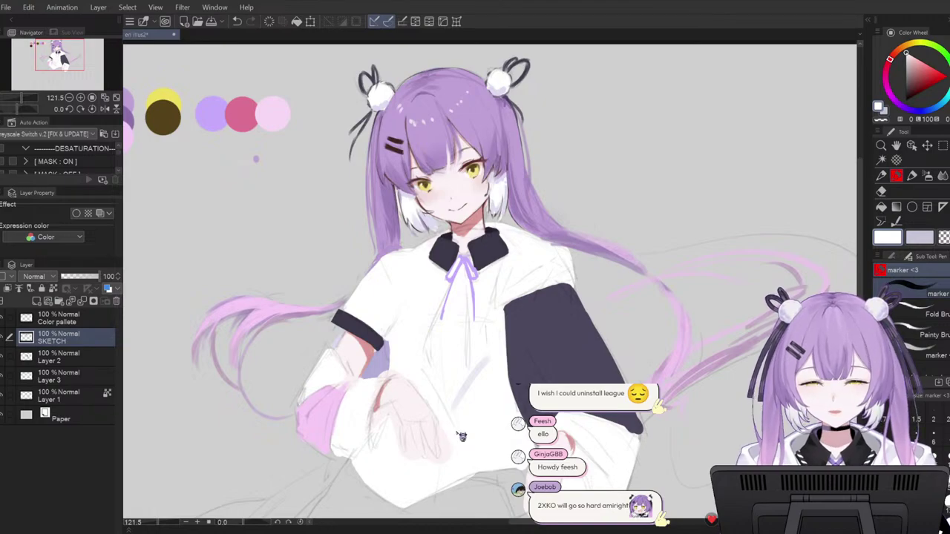
left_click_drag(462, 419, 445, 461)
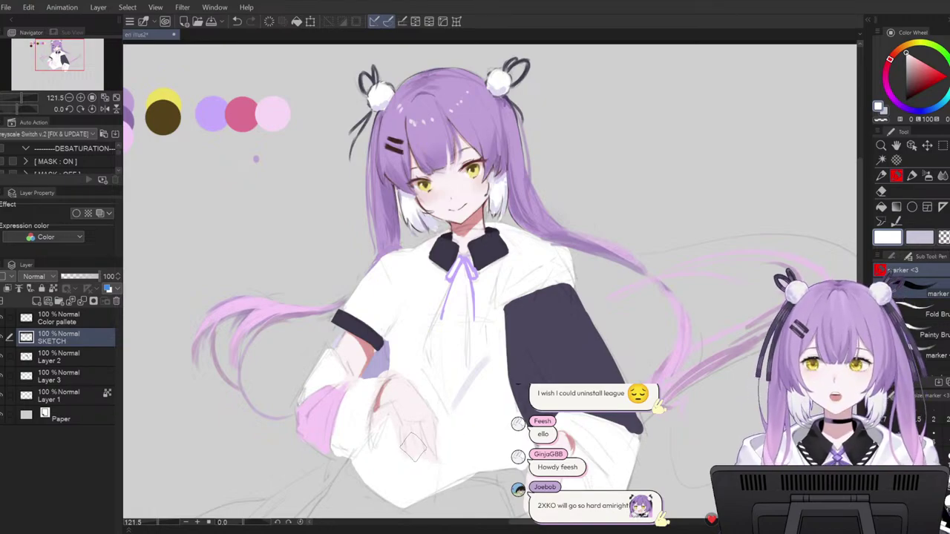
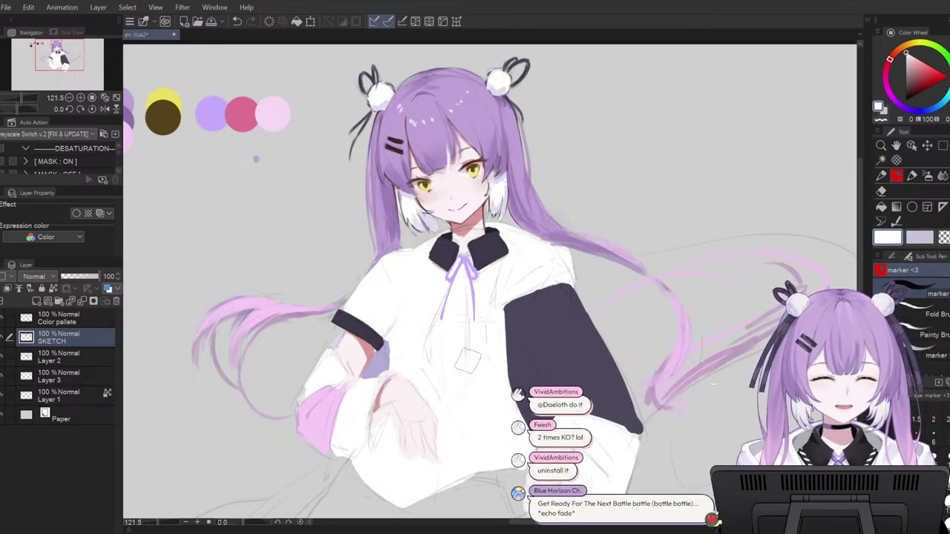
left_click(383, 358, "alt")
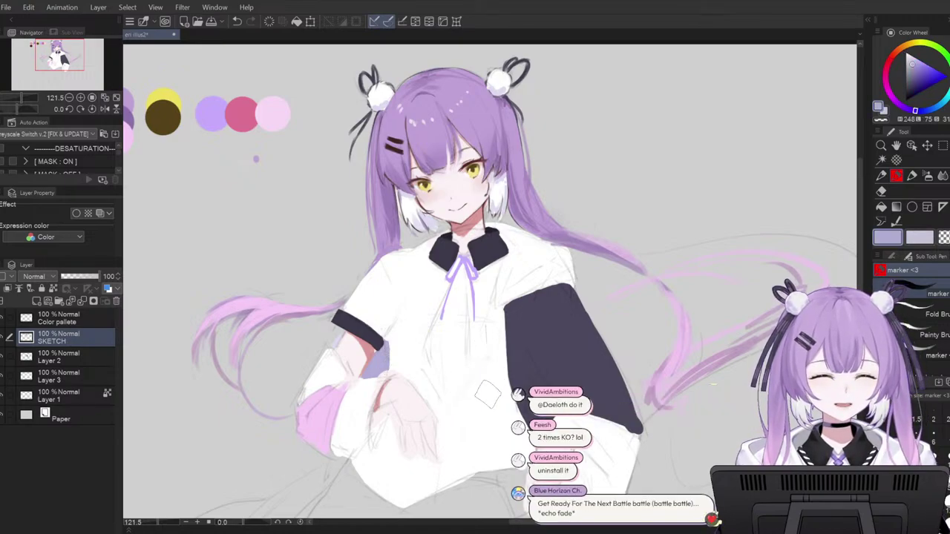
- Try lavender fold shadows on the lower shirt front beside the hand, testing both the custom marker and the Marker tool
mouse_move(475, 404)
left_mouse_down()
mouse_move(498, 406)
mouse_move(468, 452)
left_mouse_up()
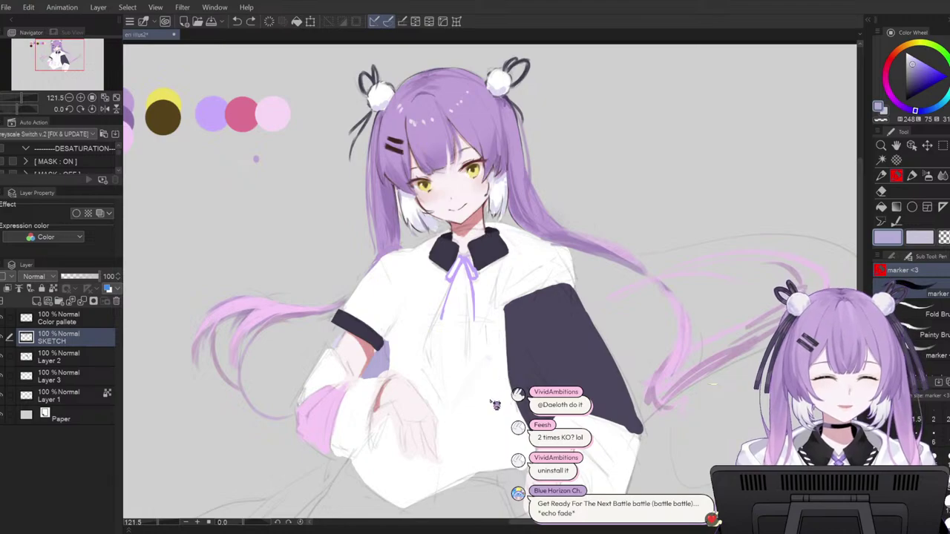
left_click(890, 181)
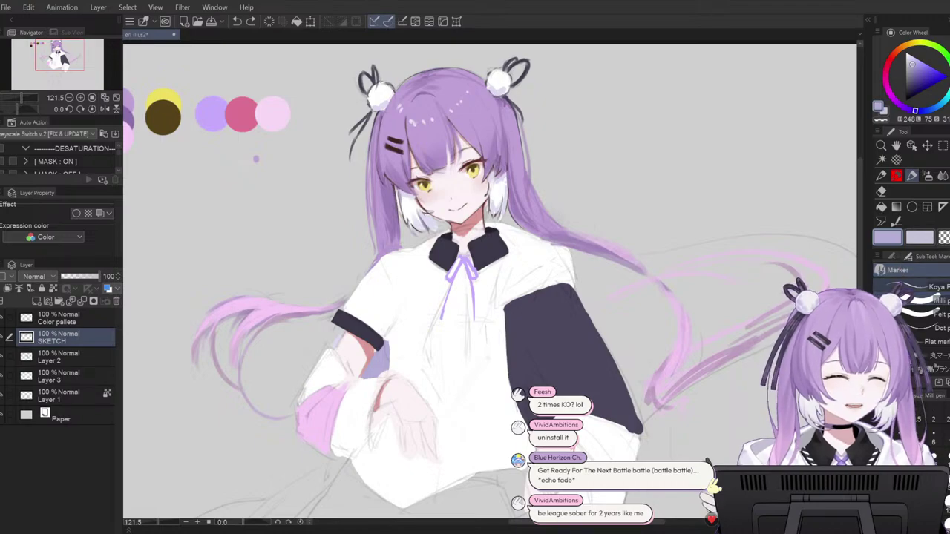
left_click_drag(458, 455, 513, 417)
key("ctrl+z")
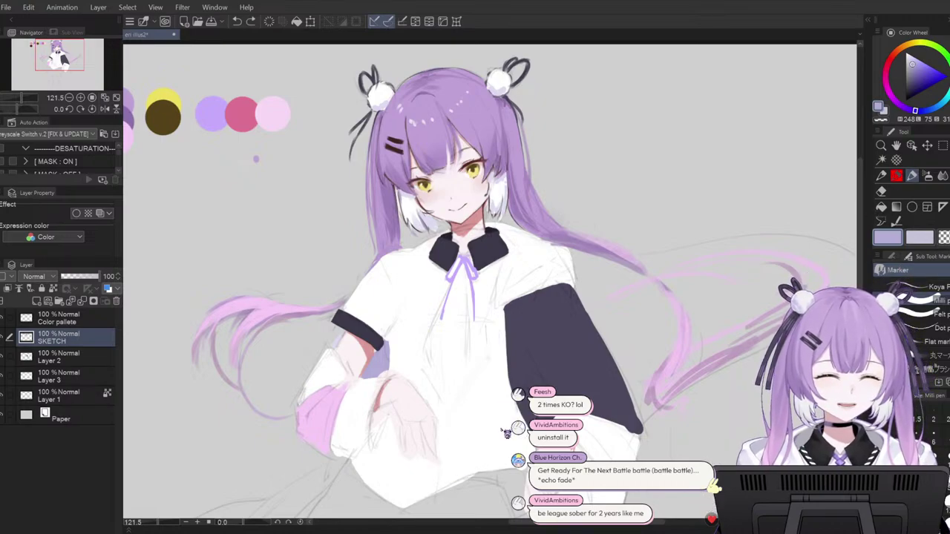
left_click(897, 175)
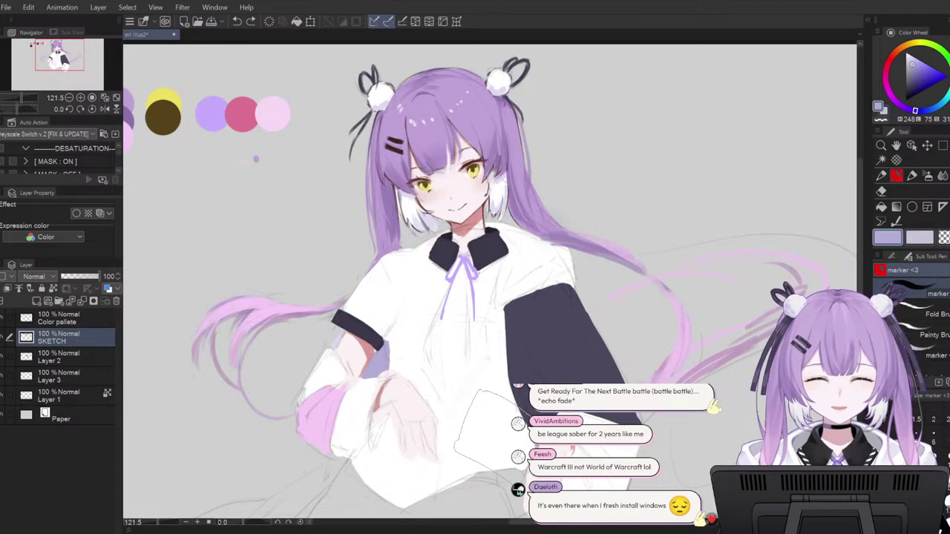
left_click_drag(493, 432, 427, 475)
key("ctrl+z")
- Lock the SKETCH layer's transparent pixels and merge it down through Layer 2 and Layer 3 into Layer 1
key("/")
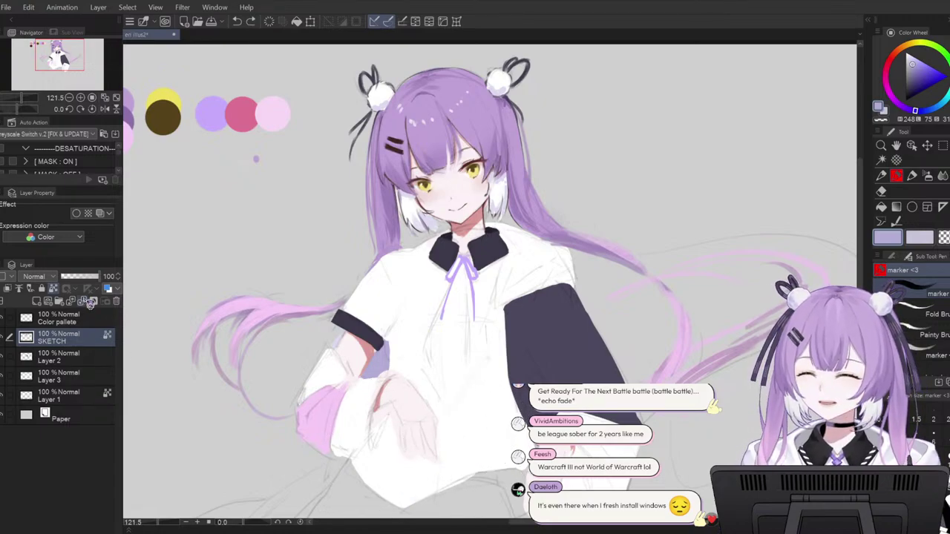
left_click(92, 301)
left_click(92, 301)
left_click(92, 301)
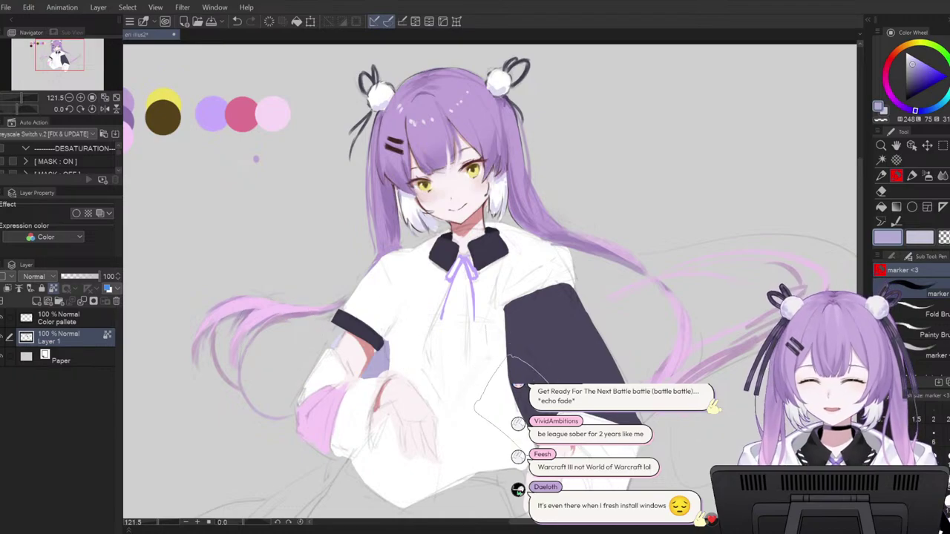
- Paint a diagonal lavender shadow along the shirt's lower edge and sample its pale edge tone for blending
left_click_drag(493, 444, 418, 496)
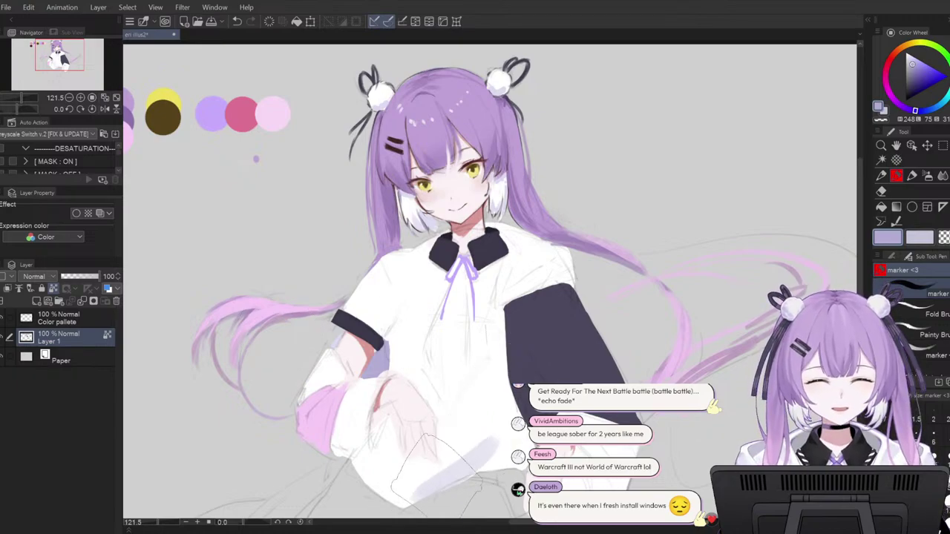
left_click(401, 522)
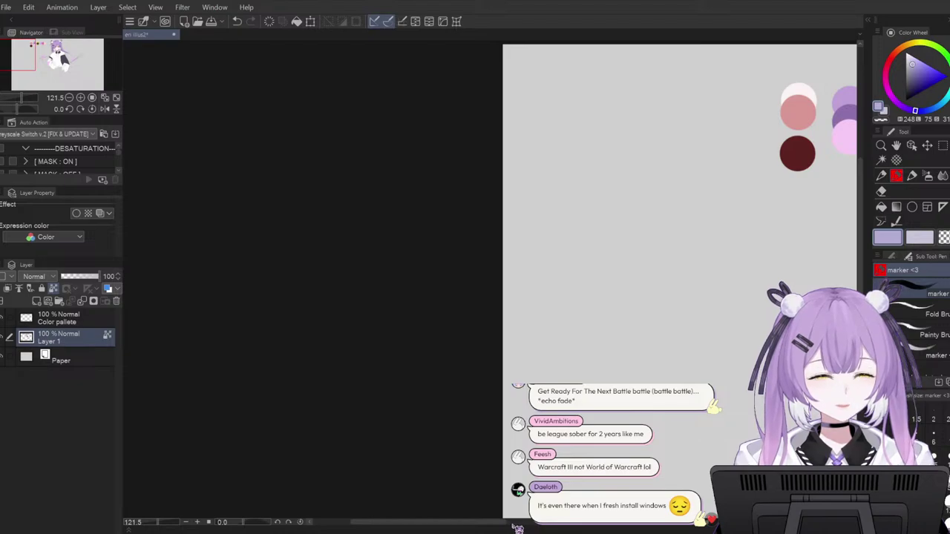
left_click_drag(484, 523, 621, 522)
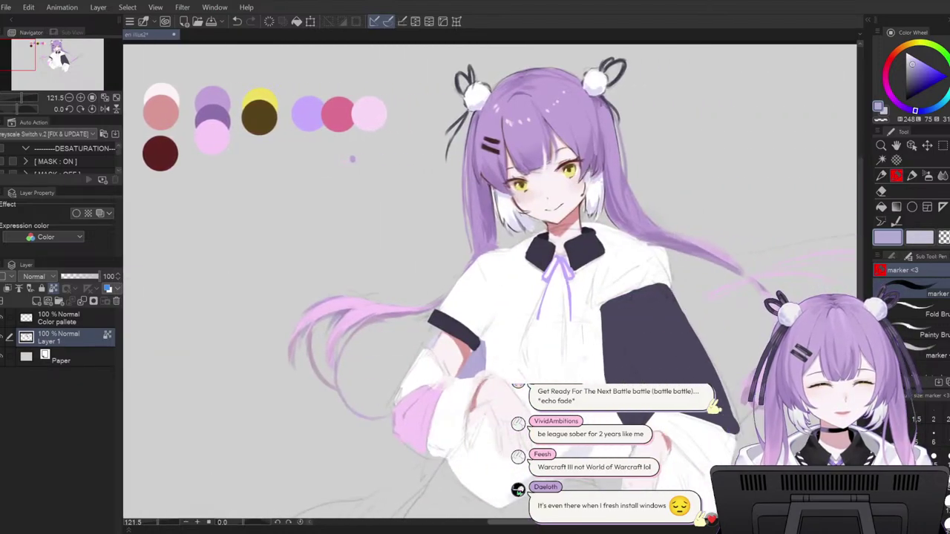
left_click_drag(352, 158, 259, 158)
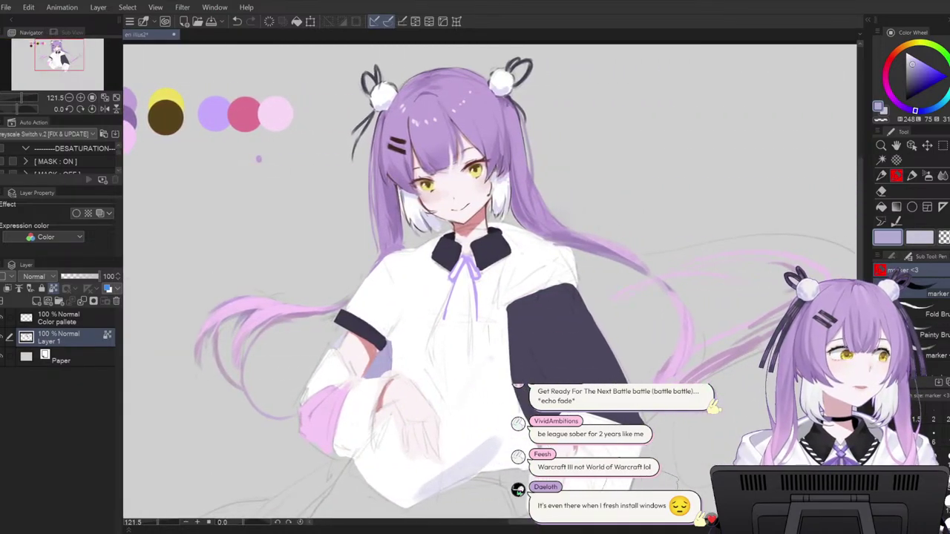
left_click_drag(861, 221, 861, 229)
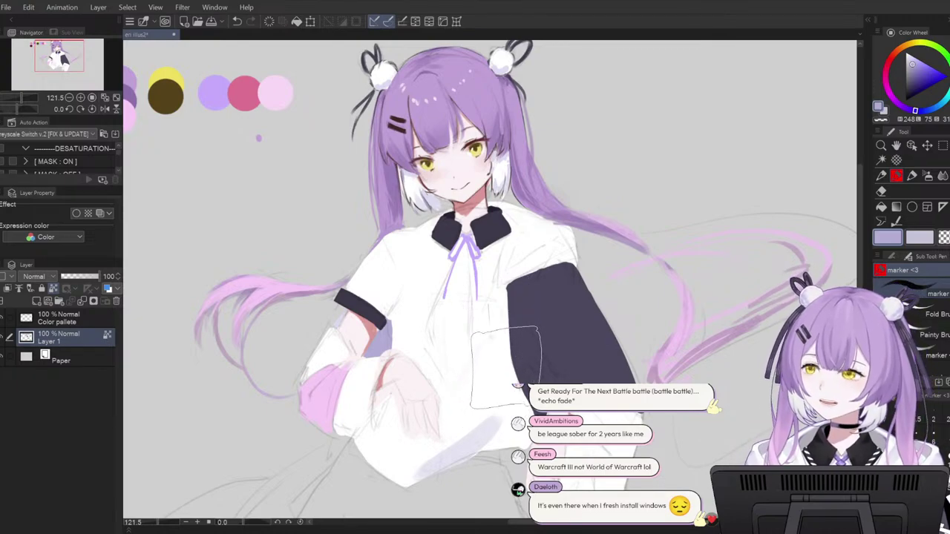
left_click(484, 429, "alt")
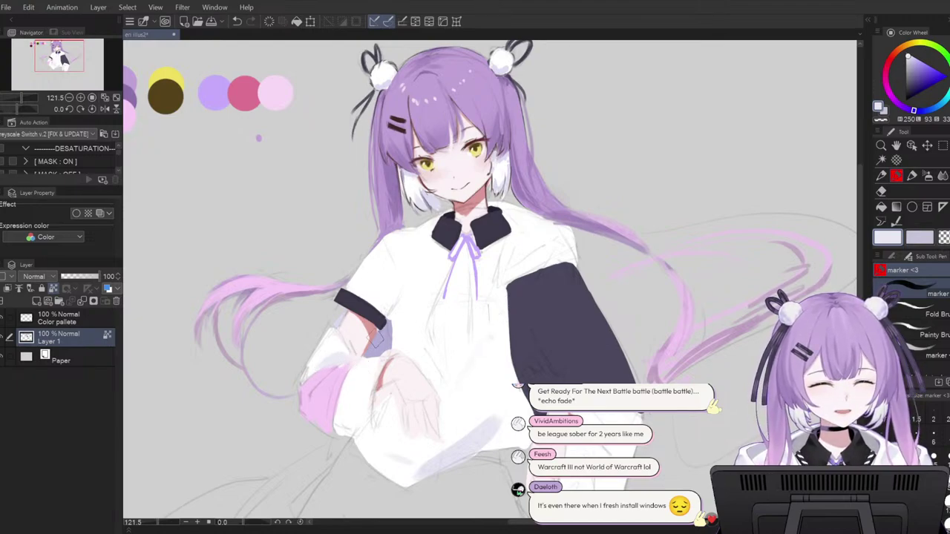
- Try a lavender shadow on the white cuff beside the pink sleeve, and check the reference sheet document
left_click(376, 346, "alt")
left_click_drag(357, 364, 346, 397)
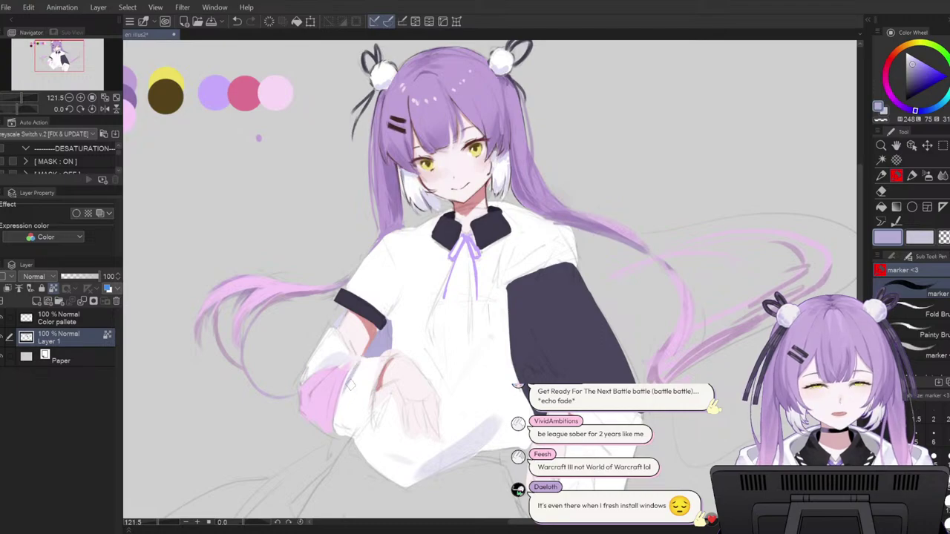
key("ctrl+z")
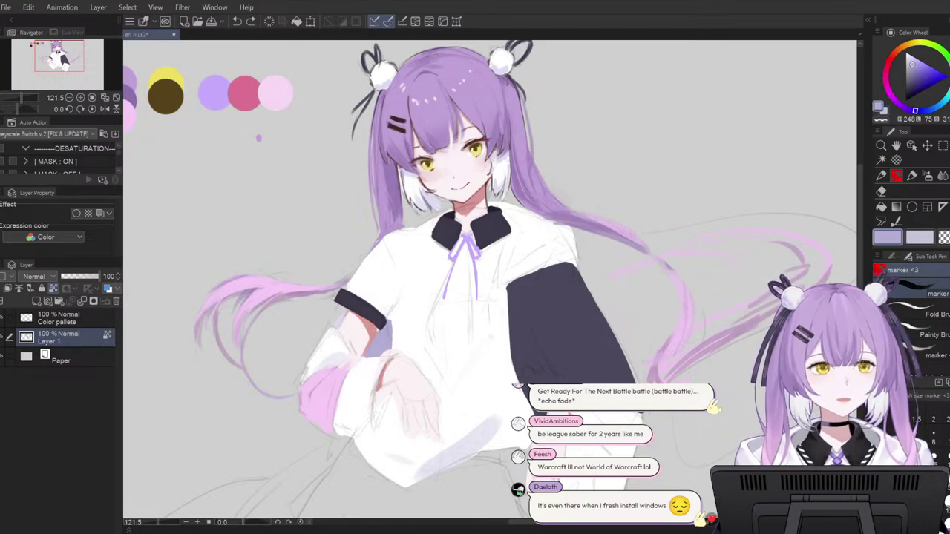
key("ctrl+Tab")
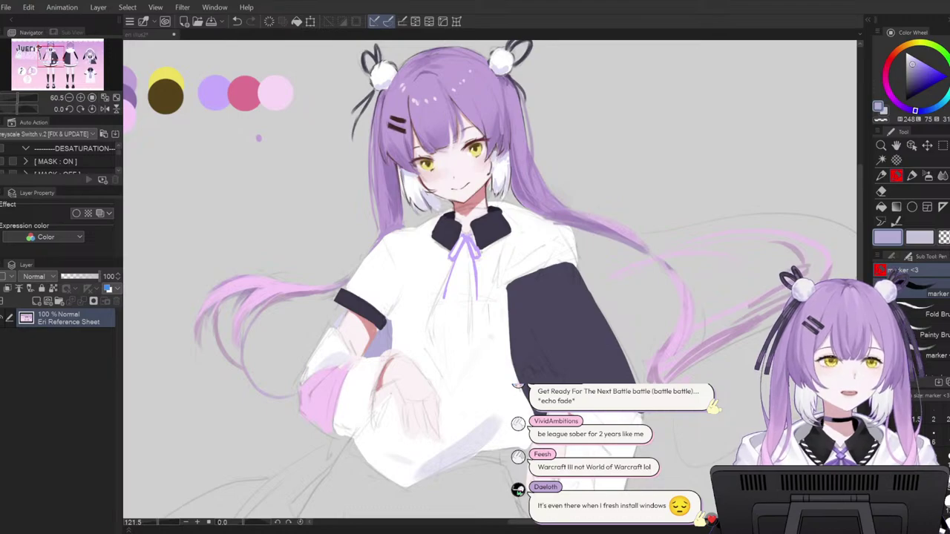
key("ctrl+Tab")
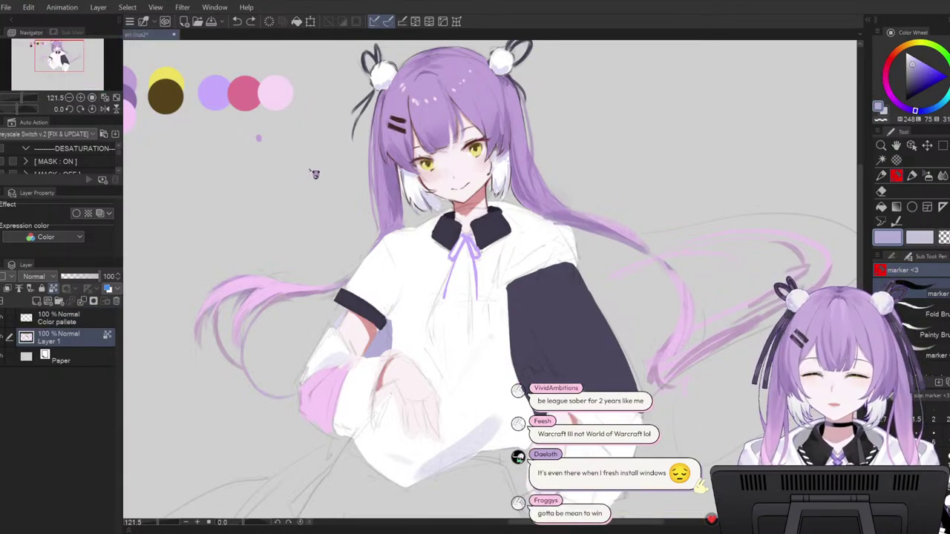
- Paint two curved stripes around the white cuff near the hand, using the light violet sampled from the palette
left_click(215, 93, "alt")
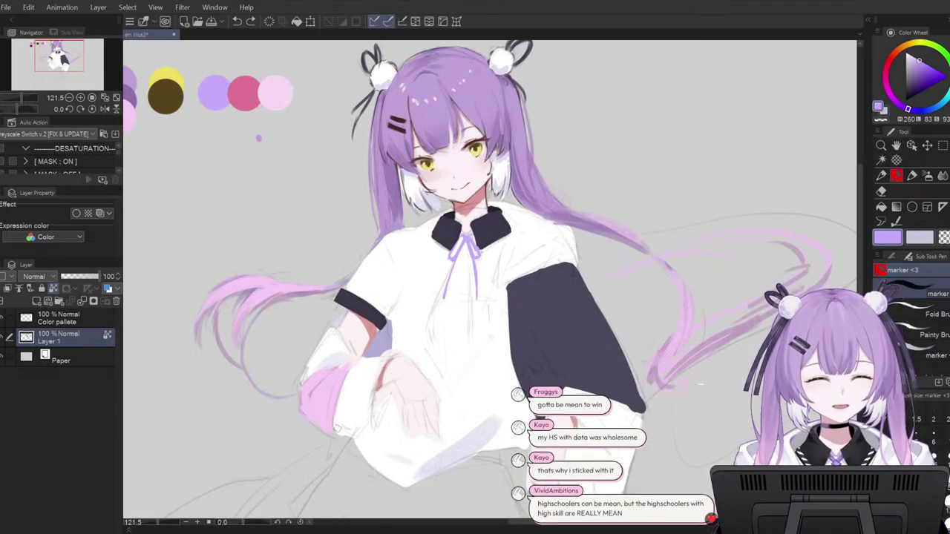
left_click_drag(339, 420, 351, 371)
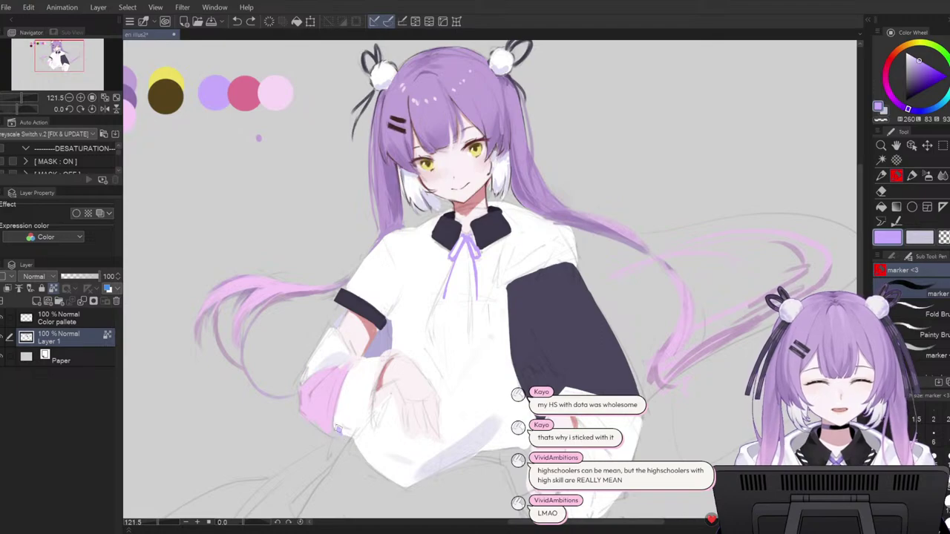
mouse_move(340, 435)
left_mouse_down()
mouse_move(339, 392)
mouse_move(356, 360)
left_mouse_up()
key("ctrl+z")
mouse_move(338, 433)
left_mouse_down()
mouse_move(339, 398)
mouse_move(361, 357)
left_mouse_up()
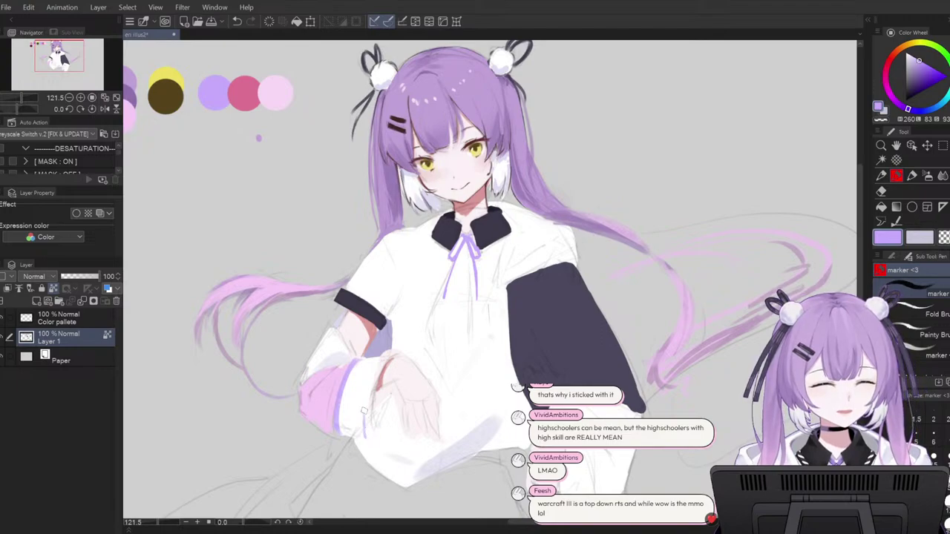
left_click_drag(365, 435, 380, 356)
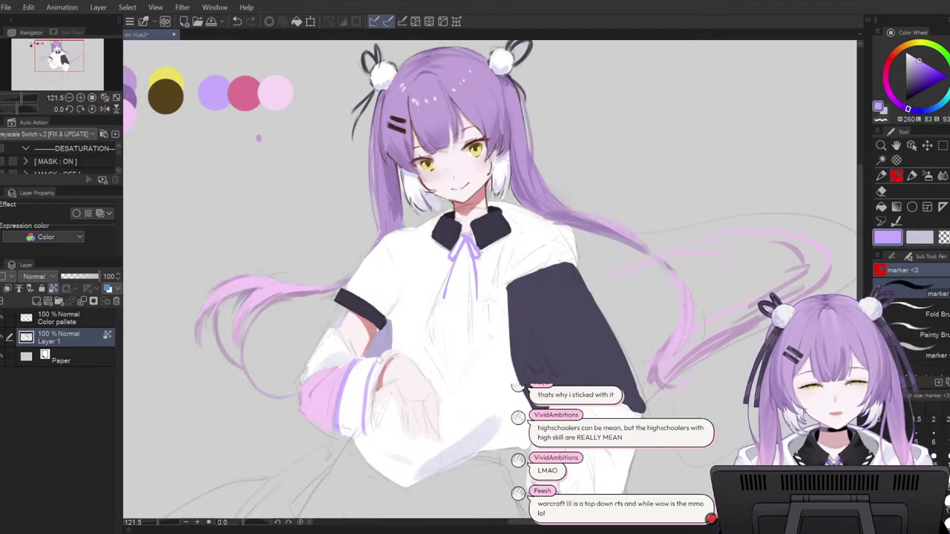
key("ctrl+z")
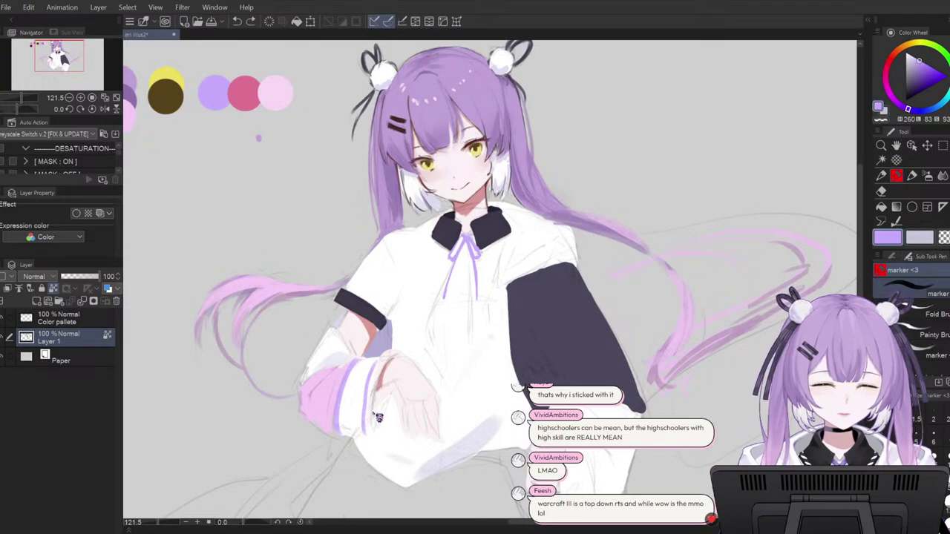
key("ctrl+z")
left_click_drag(362, 436, 371, 368)
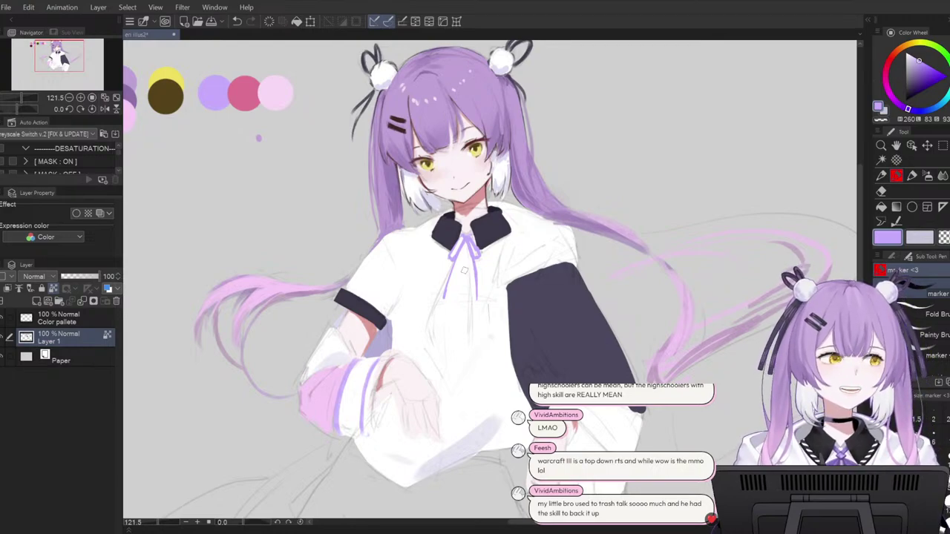
- Touch up the violet cuff stripes and the white around them with tones sampled from the cuff and shirt shadow
left_click(374, 375, "alt")
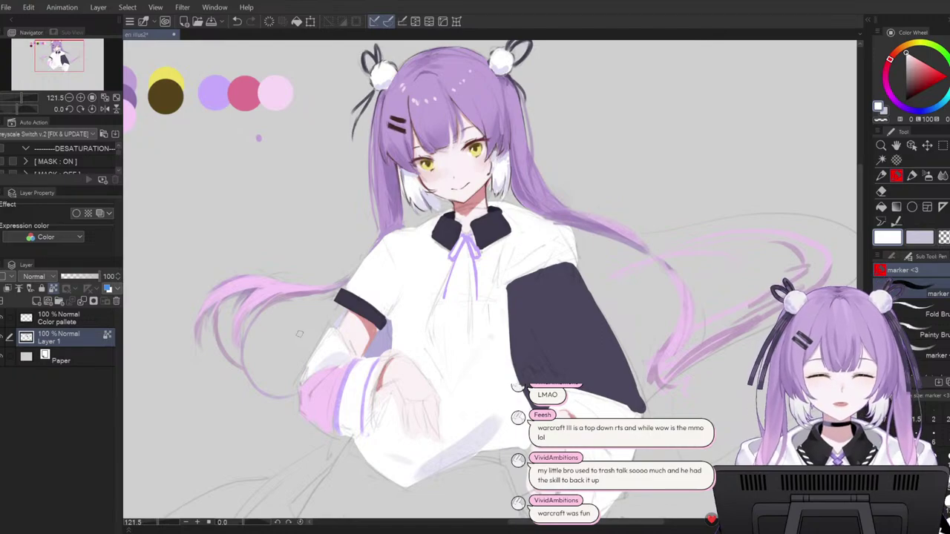
left_click(352, 362, "alt")
left_click(355, 363, "alt")
left_click(360, 366, "alt")
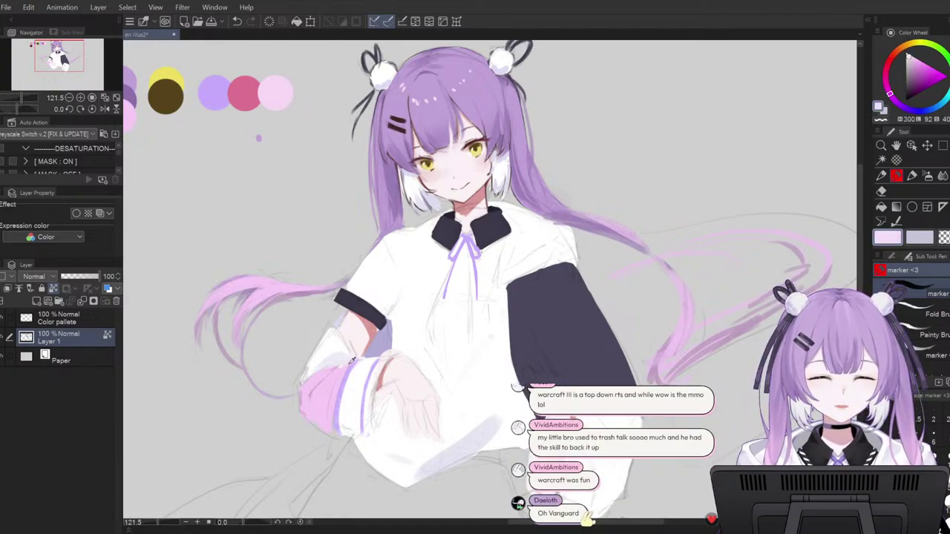
left_click(356, 363, "alt")
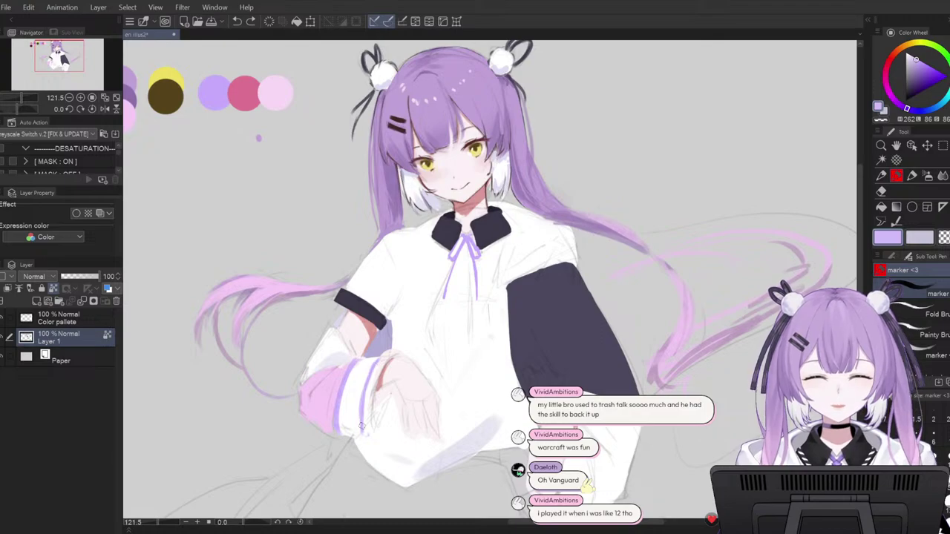
left_click(388, 334, "alt")
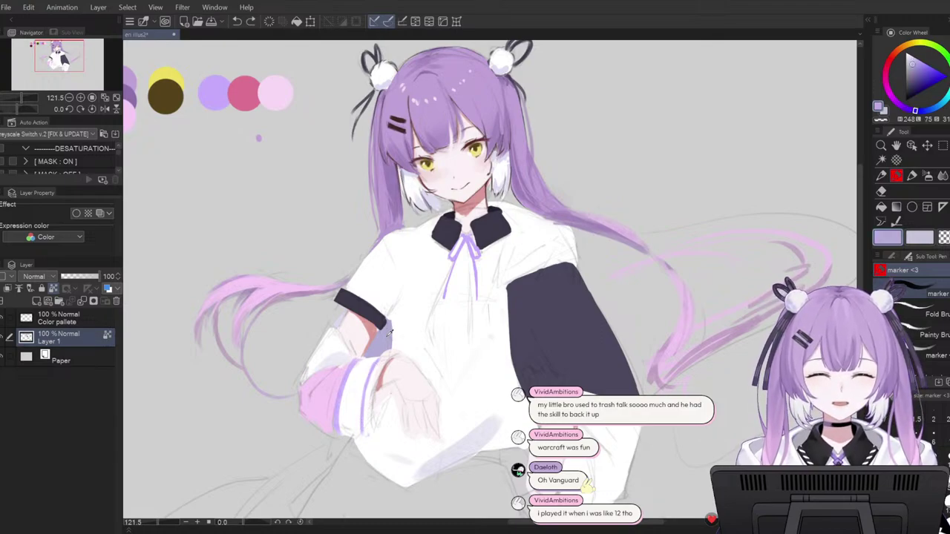
left_click(358, 361, "alt")
left_click(358, 359, "alt")
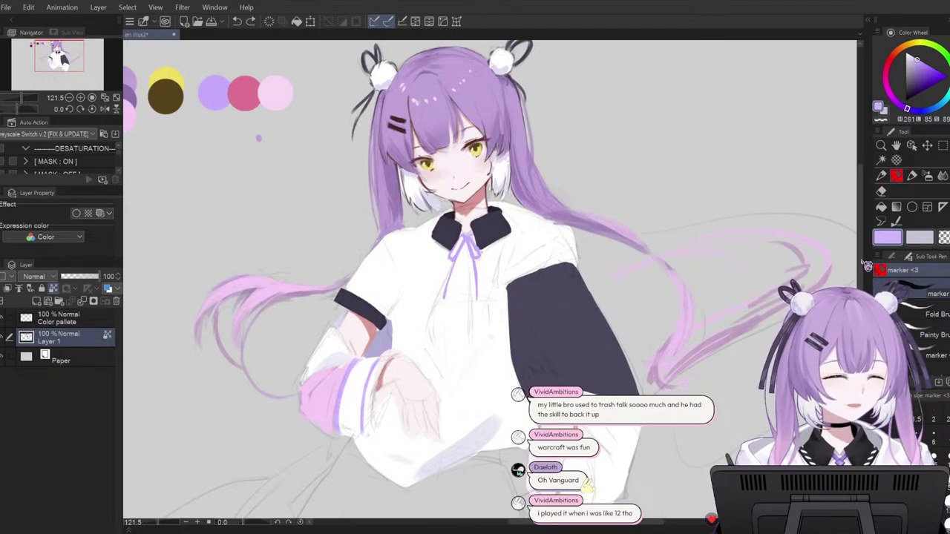
- Sample the deep pink palette swatch and line the lower edge of the dark sleeve with it
left_click_drag(862, 262, 861, 270)
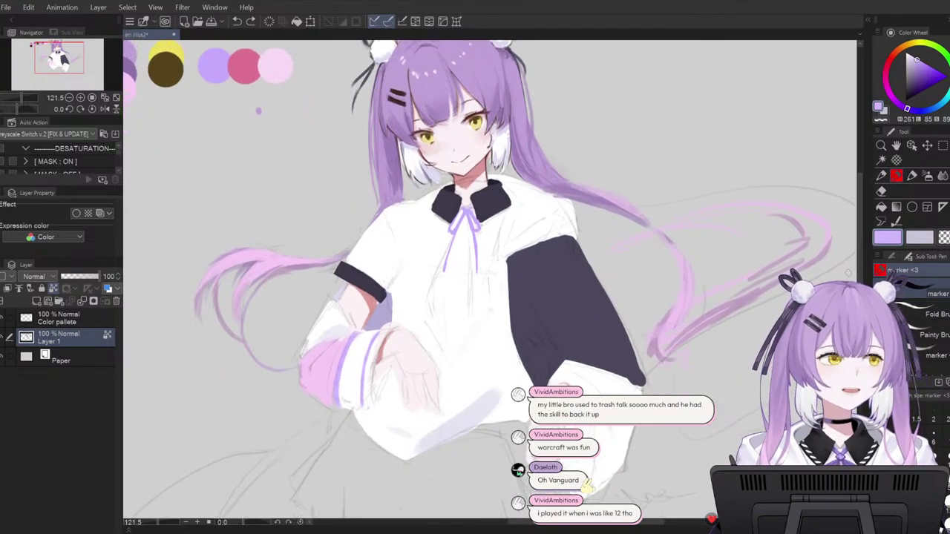
left_click(273, 186)
left_click(211, 129, "alt")
left_click(210, 129, "alt")
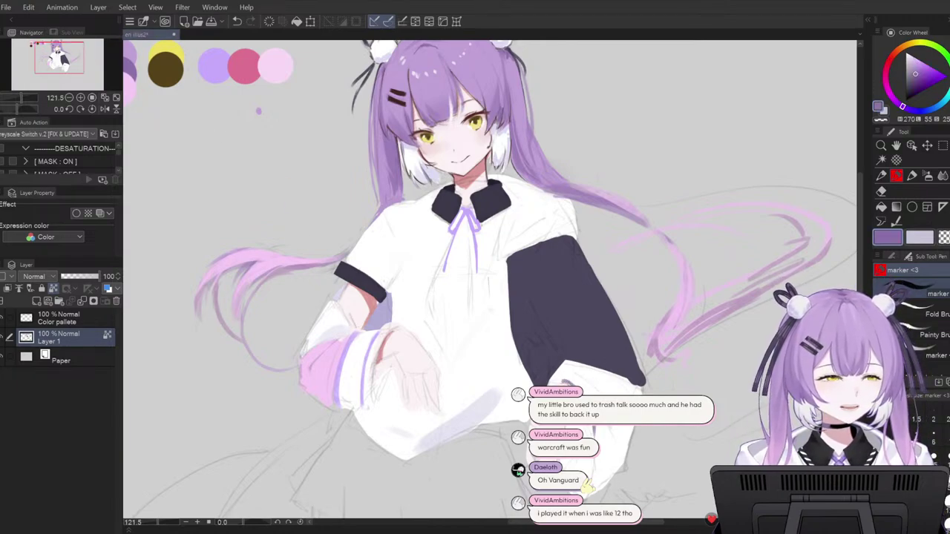
left_click(324, 150, "alt")
left_click(323, 139, "alt")
left_click(554, 381)
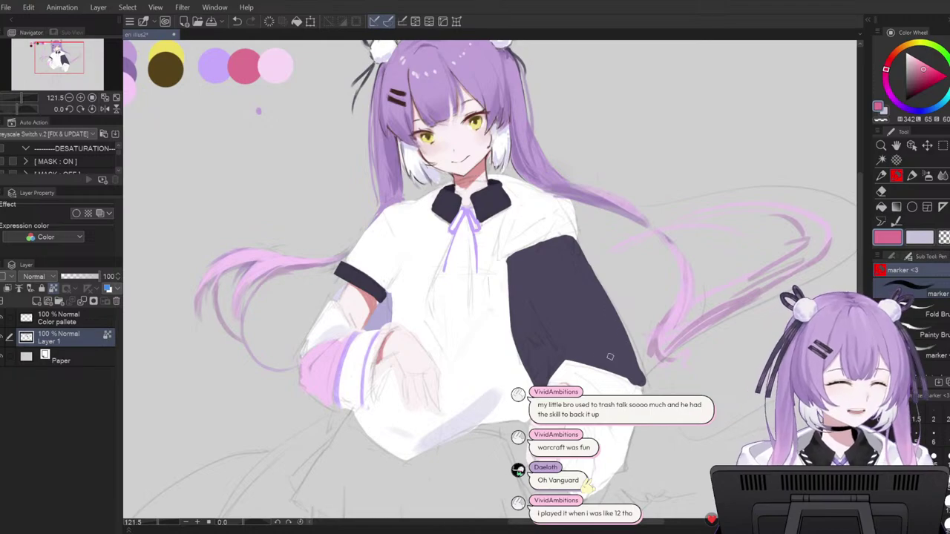
mouse_move(574, 363)
left_mouse_down()
mouse_move(644, 384)
mouse_move(566, 360)
mouse_move(644, 386)
left_mouse_up()
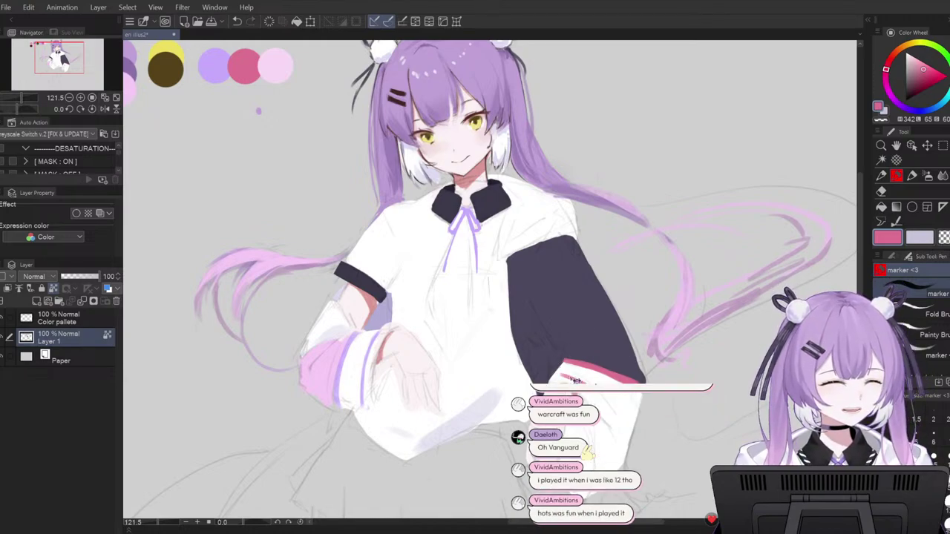
- Paint a curved deep pink stripe across and down the white cuff below the dark sleeve
left_click_drag(557, 373, 575, 374)
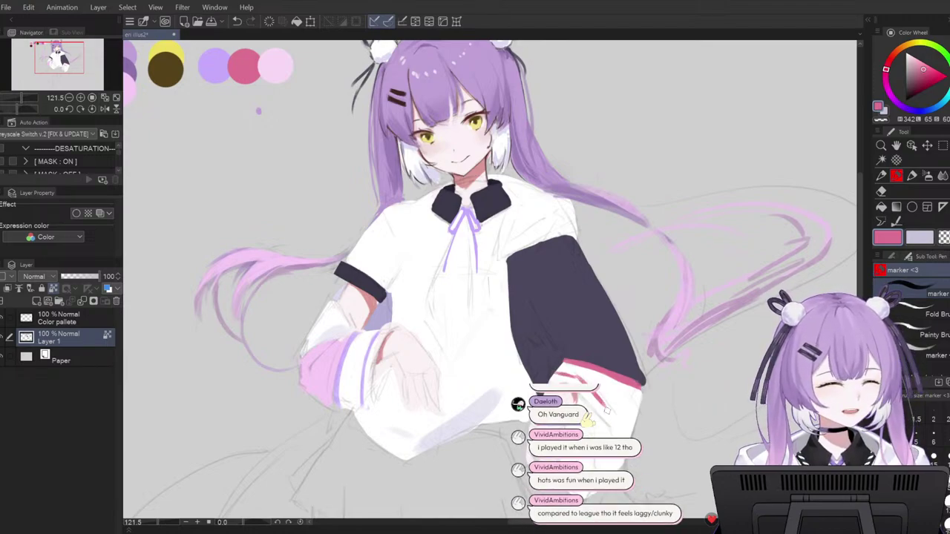
mouse_move(585, 388)
left_mouse_down()
mouse_move(608, 417)
mouse_move(604, 467)
left_mouse_up()
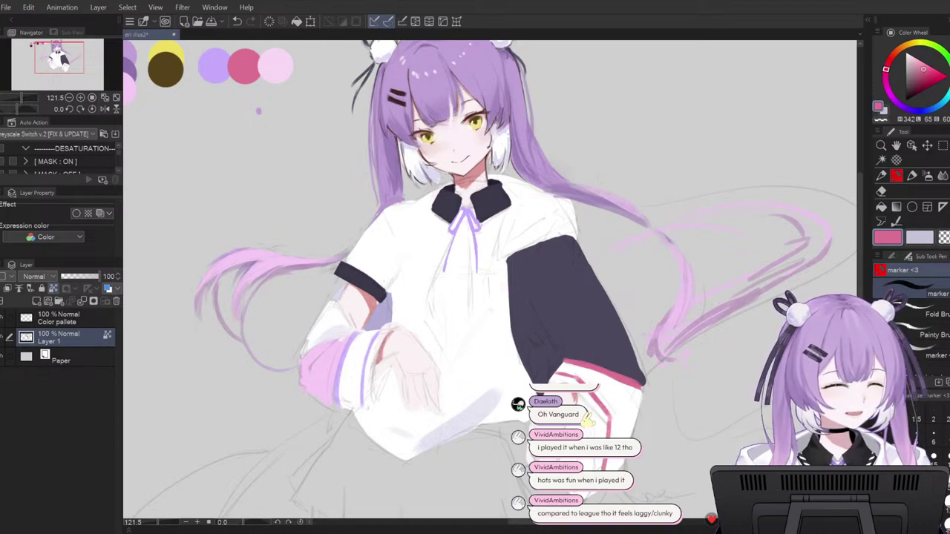
key("ctrl+z")
key("ctrl+z")
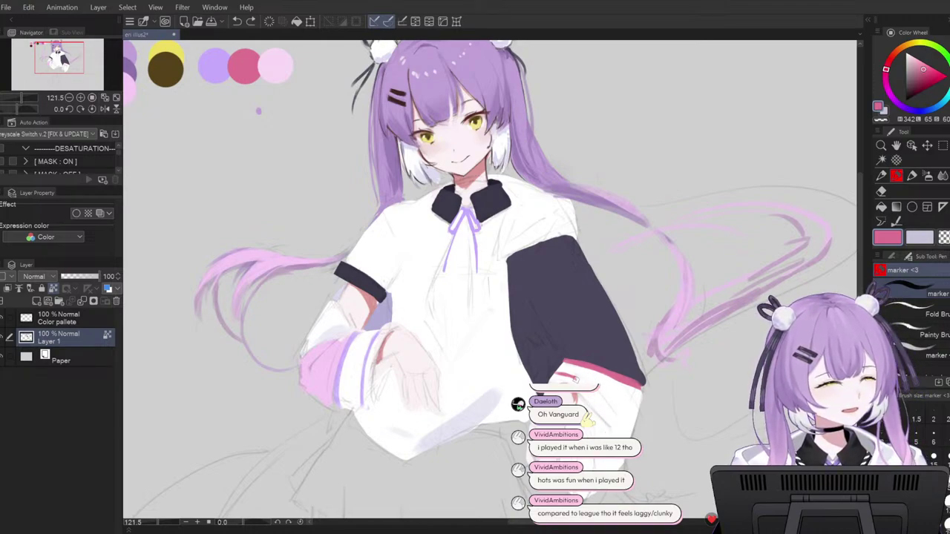
left_click_drag(590, 394, 611, 438)
key("ctrl+z")
left_click_drag(592, 393, 615, 471)
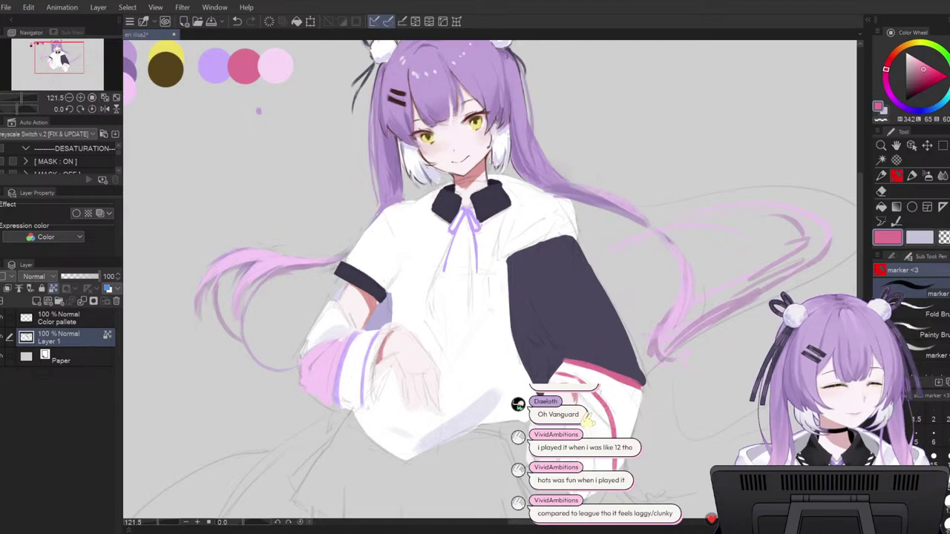
- Undo the latest pink stripe strokes on the white cuff and repaint the curved stripe below the dark sleeve
key("ctrl+z")
left_click_drag(609, 429, 607, 471)
key("ctrl+z")
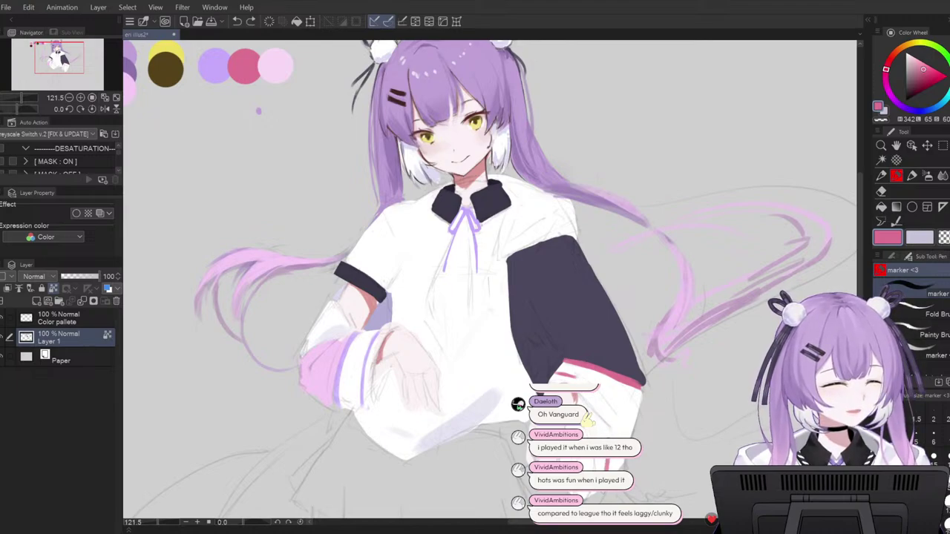
key("ctrl+z")
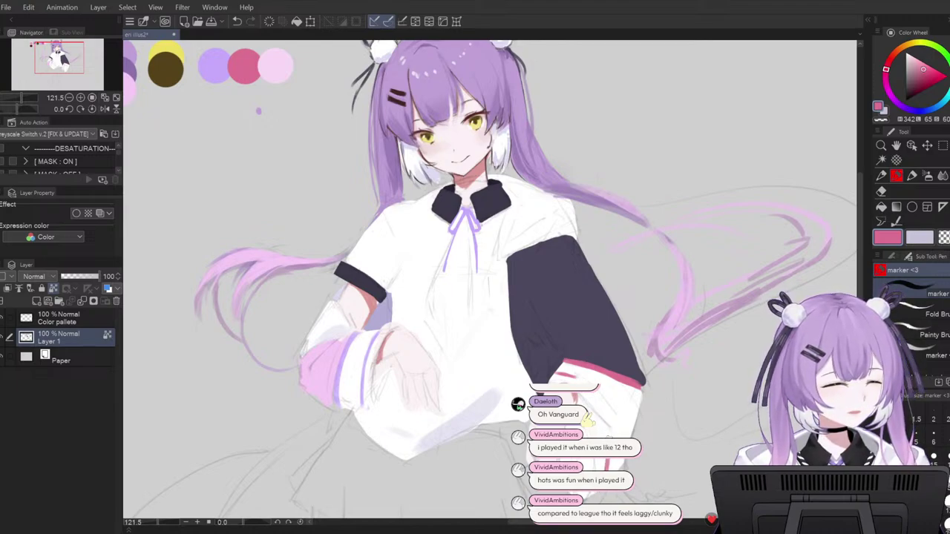
left_click_drag(577, 379, 593, 394)
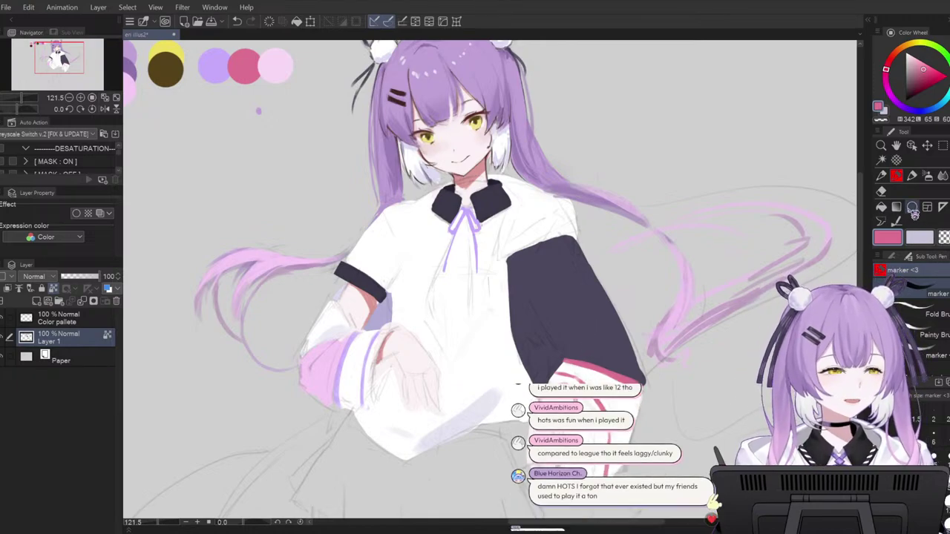
left_click(946, 187)
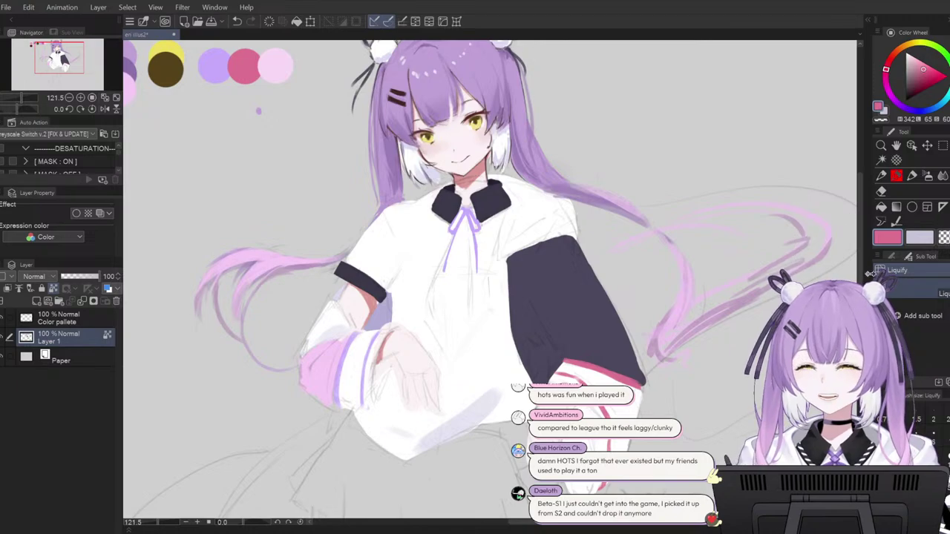
left_click_drag(860, 284, 860, 293)
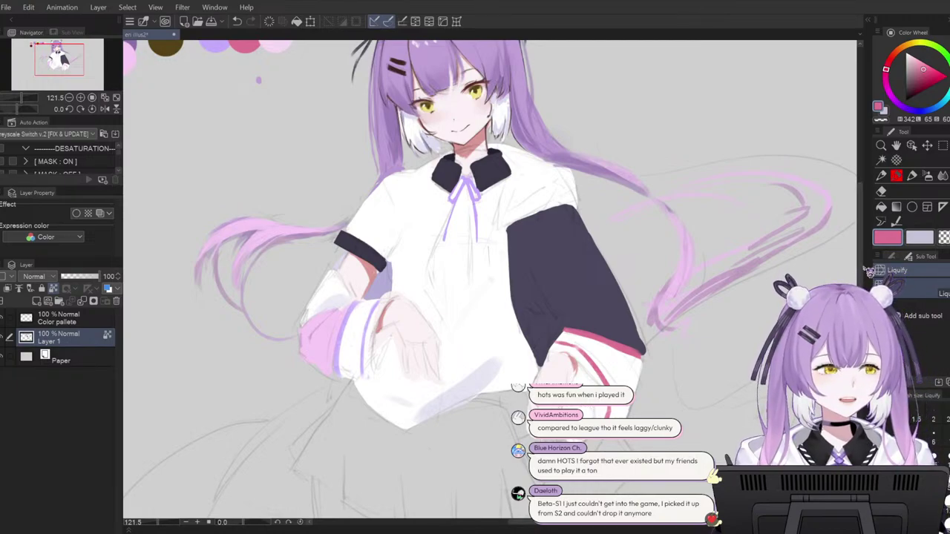
left_click_drag(861, 271, 864, 245)
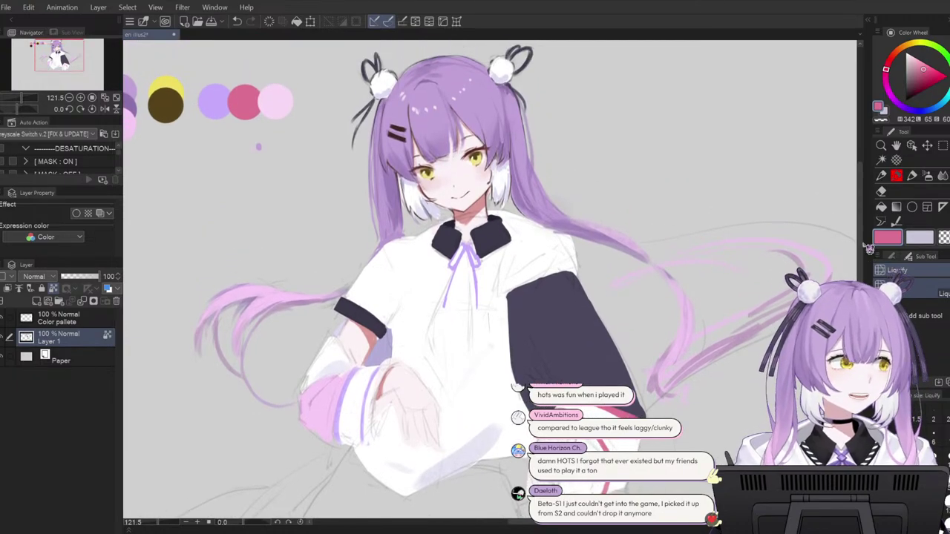
scroll(724, 312, "down", 1)
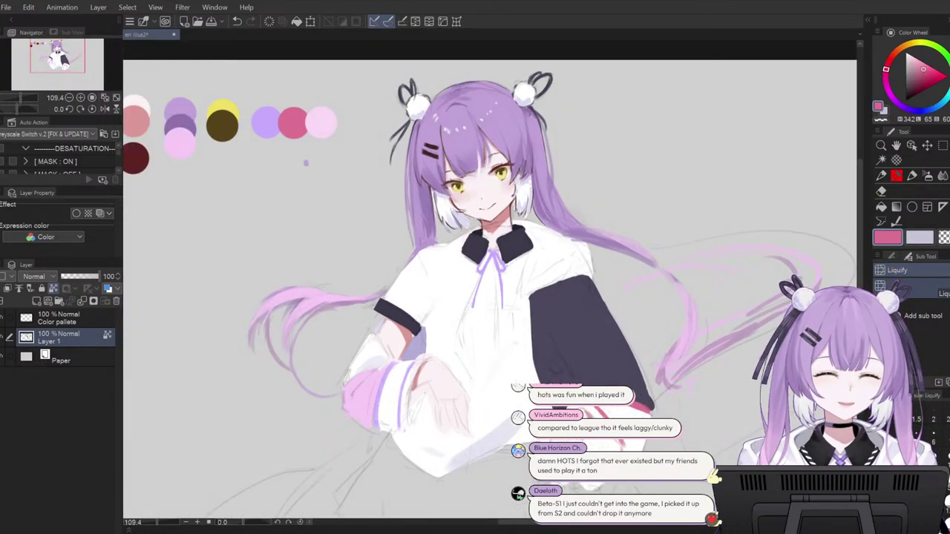
left_click_drag(764, 348, 752, 330)
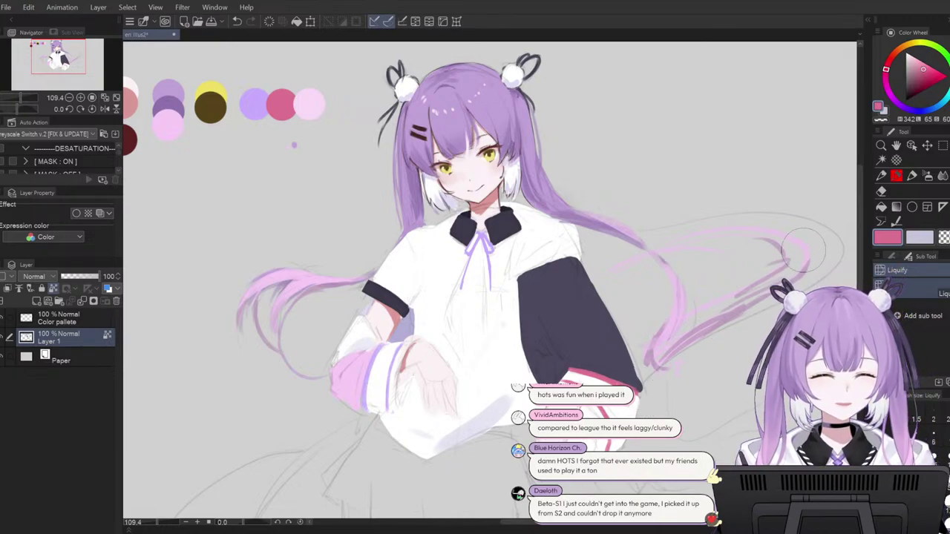
- Unlock the layer's transparent pixels and extend the dark sleeve's inner edge with its sampled navy, using the Milli pen
left_click(548, 262, "alt")
key("p")
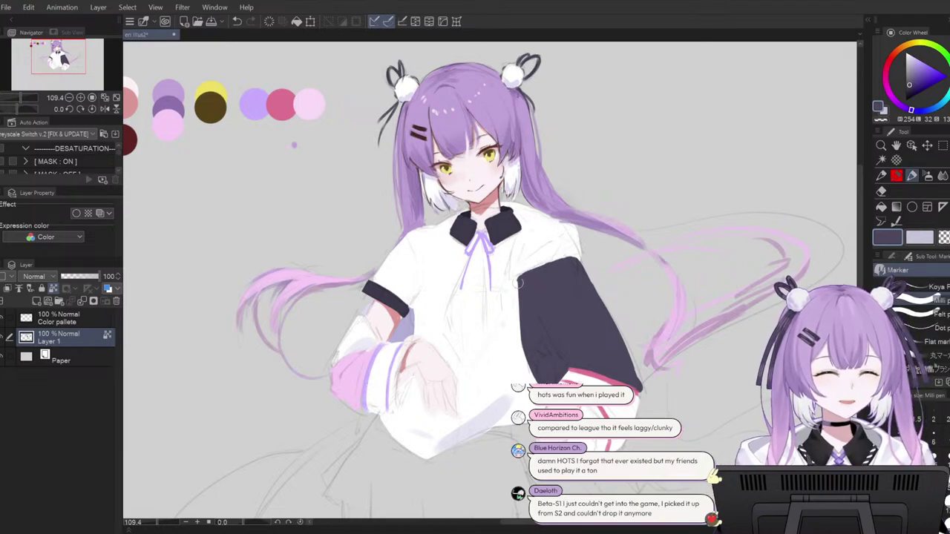
mouse_move(518, 282)
left_mouse_down()
mouse_move(523, 320)
mouse_move(520, 283)
mouse_move(528, 364)
left_mouse_up()
key("ctrl+z")
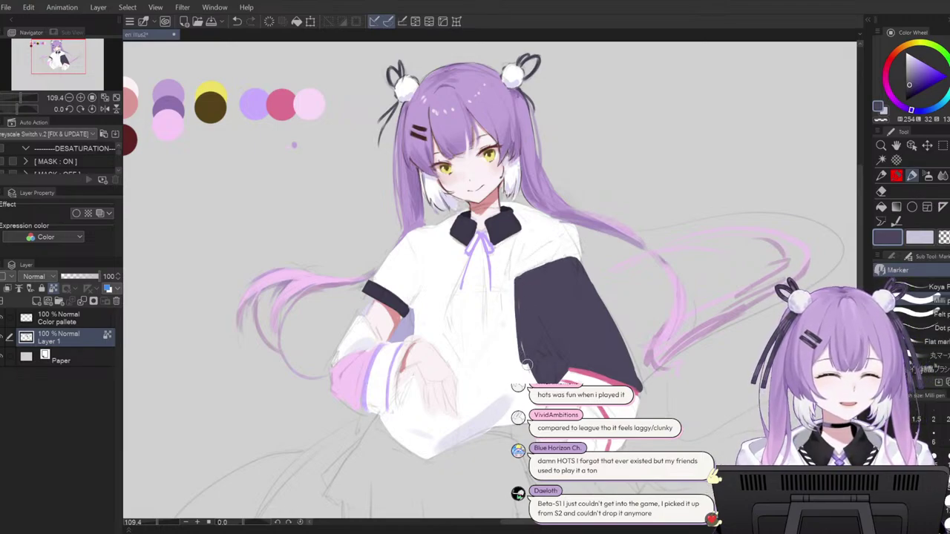
left_click_drag(519, 305, 523, 352)
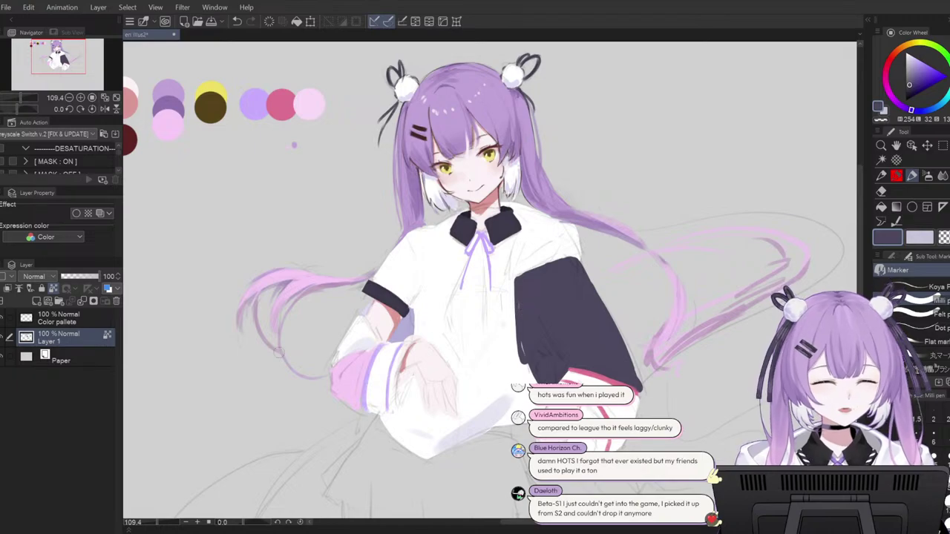
left_click(107, 336)
left_click_drag(520, 298, 530, 373)
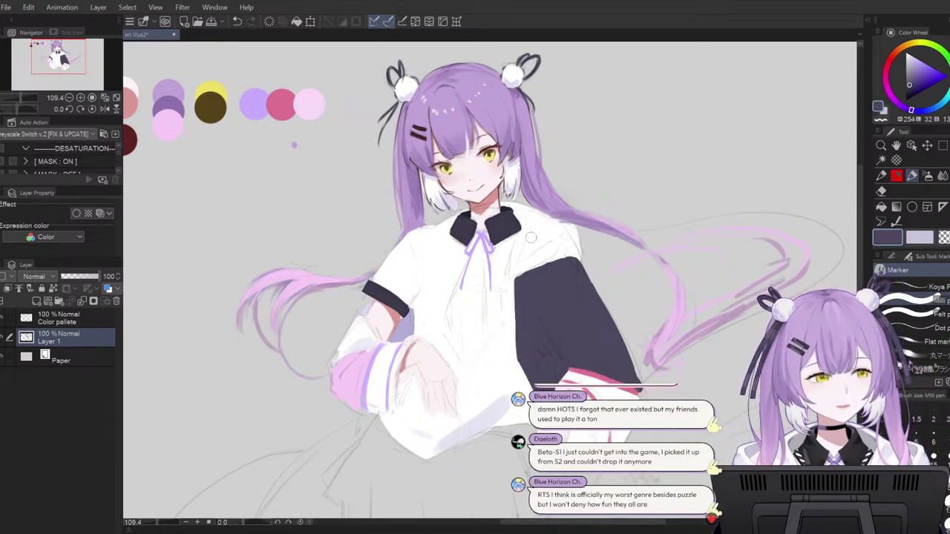
- Shade beside the collar with sampled lavender, paint a dark choker around the neck, and sample nearby skin tones for touch-ups
left_click(395, 320, "alt")
left_click(406, 321, "alt")
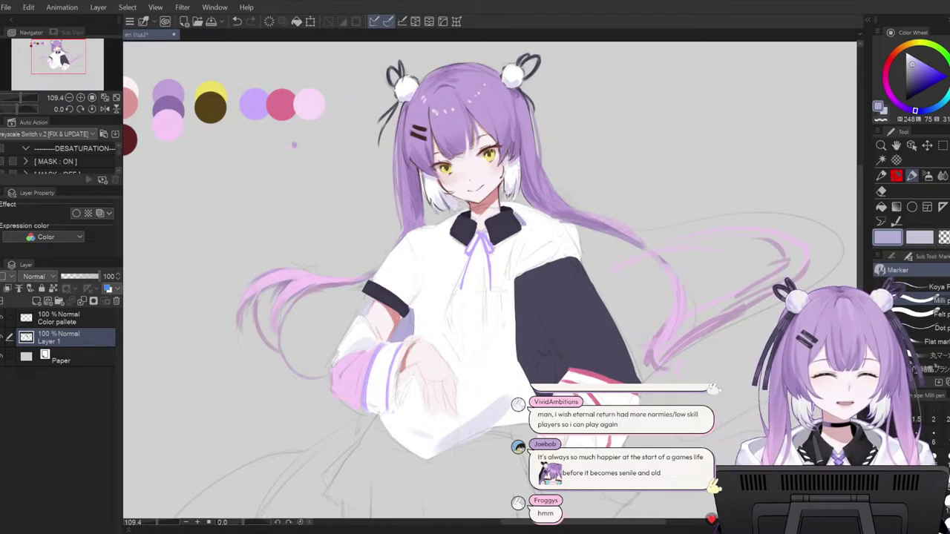
left_click(501, 212, "alt")
left_click_drag(470, 209, 499, 207)
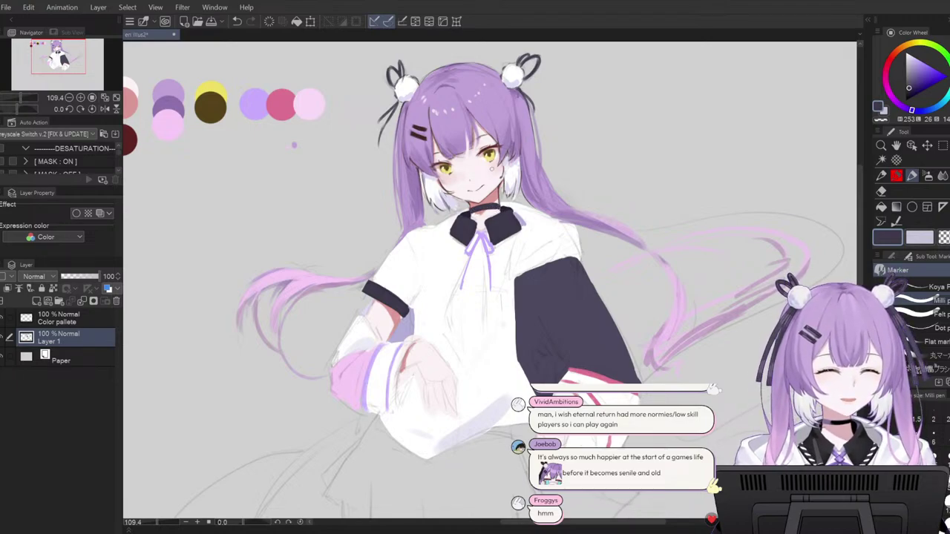
left_click(493, 193, "alt")
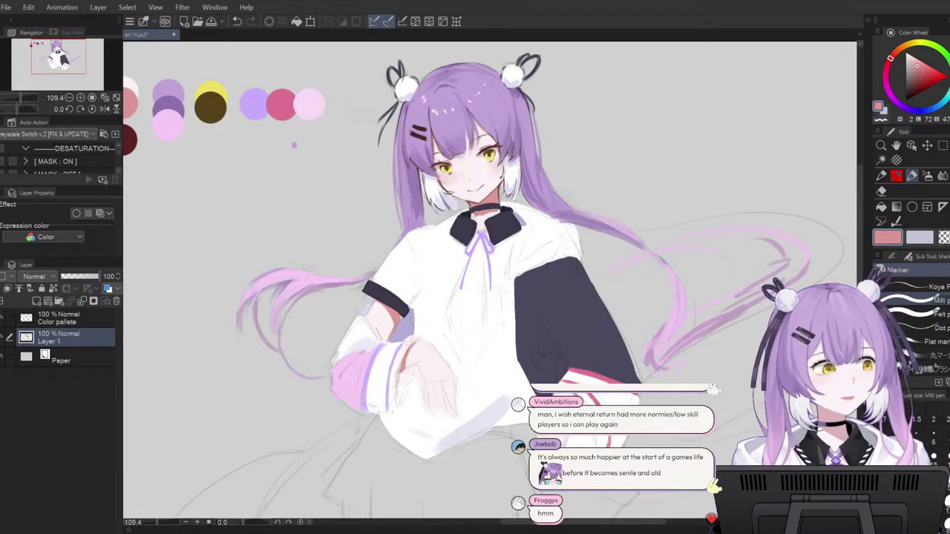
left_click(484, 211, "alt")
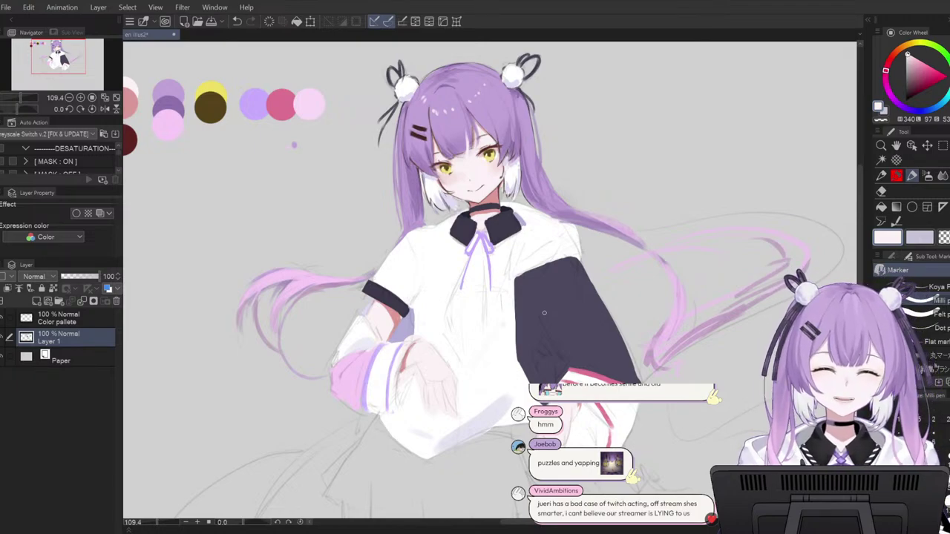
- Paint lavender folds on the white shoulder above the dark sleeve and soften them with the Fold Brush
left_click(407, 316, "alt")
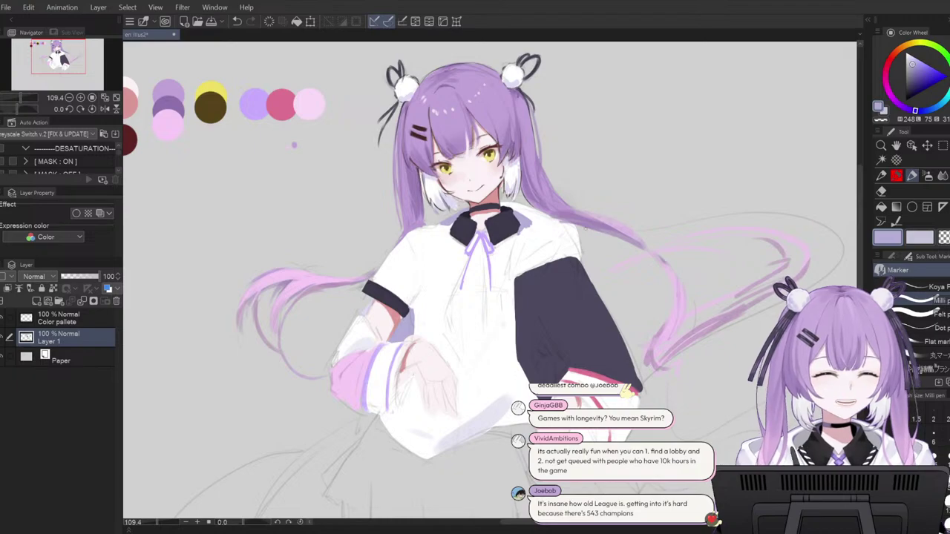
left_click_drag(522, 231, 510, 269)
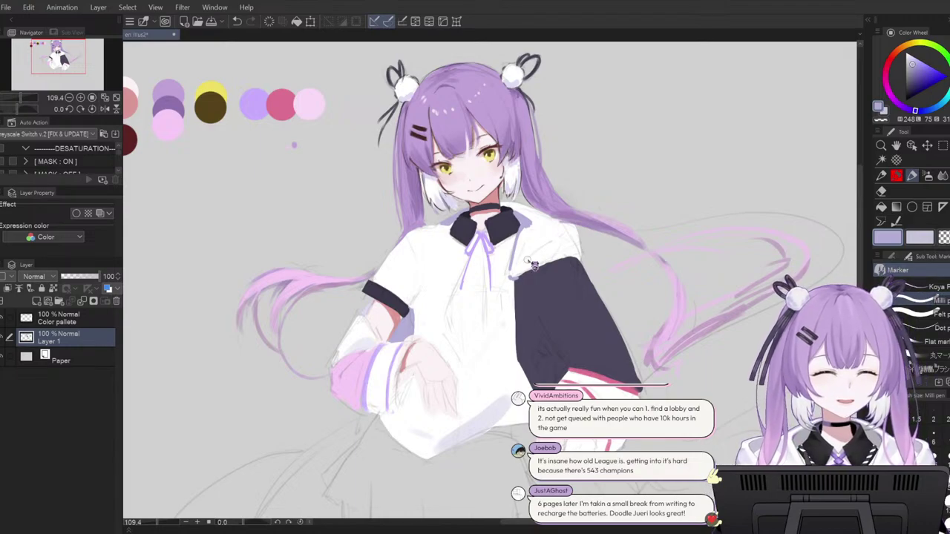
left_click(943, 176)
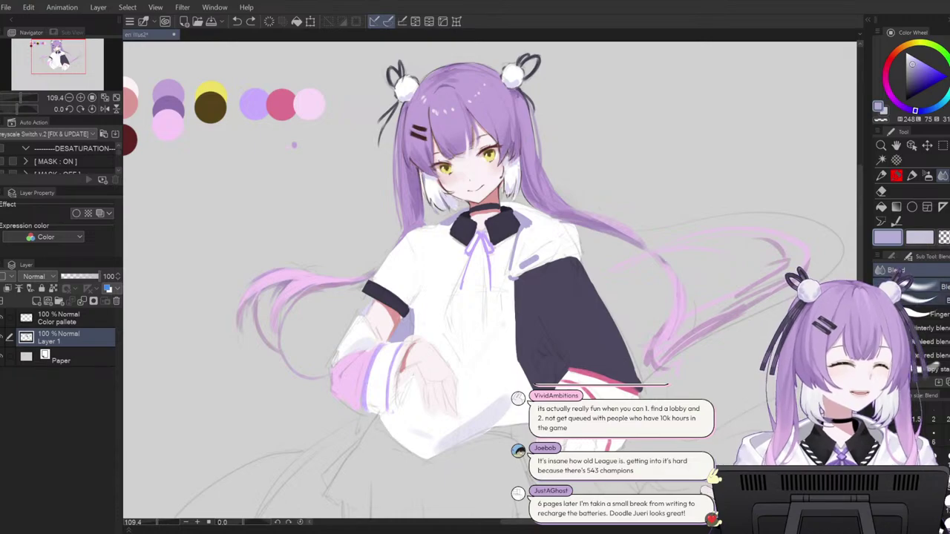
left_click(898, 177)
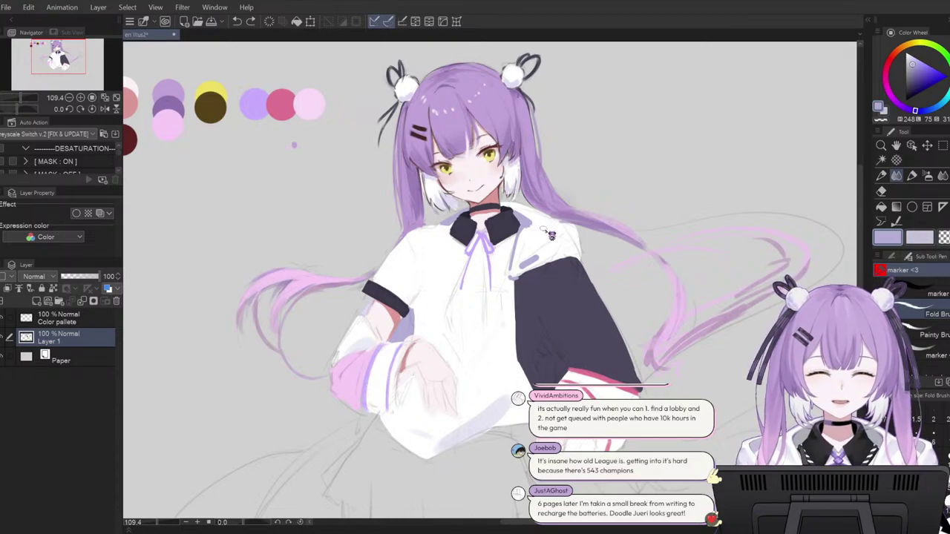
mouse_move(539, 249)
left_mouse_down()
mouse_move(529, 258)
mouse_move(544, 252)
left_mouse_up()
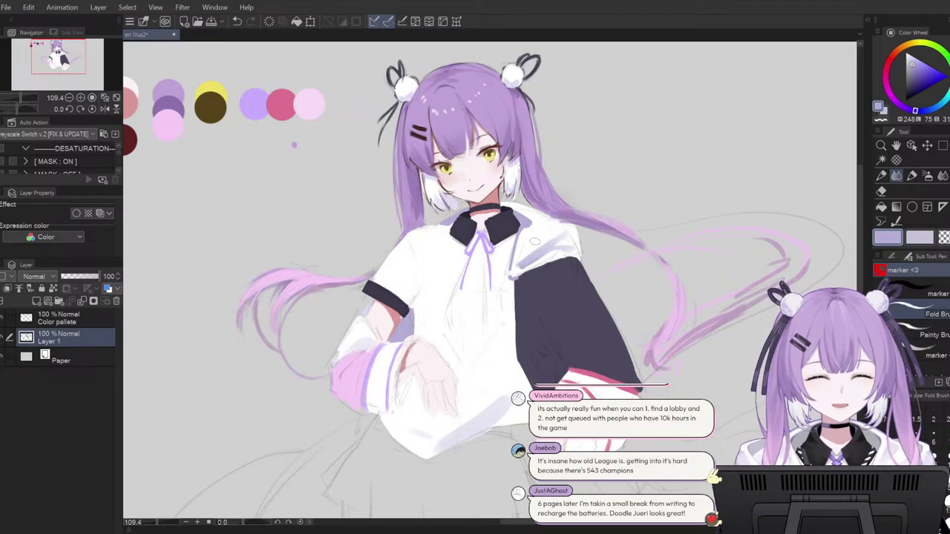
- Refine the shoulder folds with the eraser and the Milli pen, using white and light lavender sampled from the shirt
key("e")
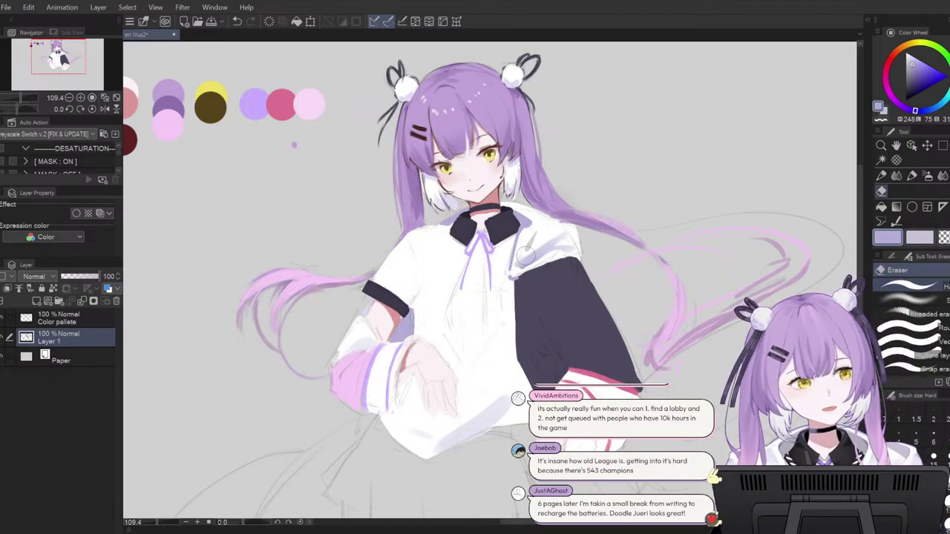
left_click(912, 177)
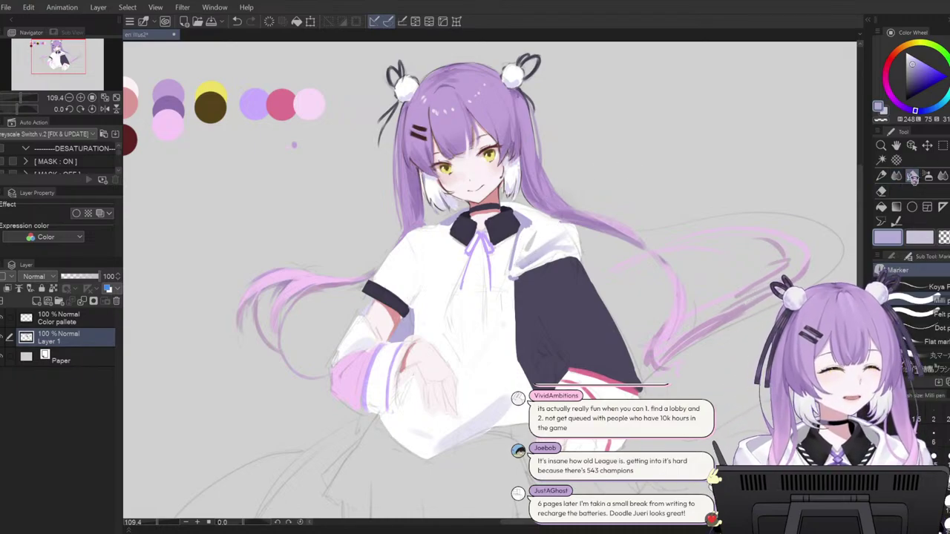
left_click(540, 230, "alt")
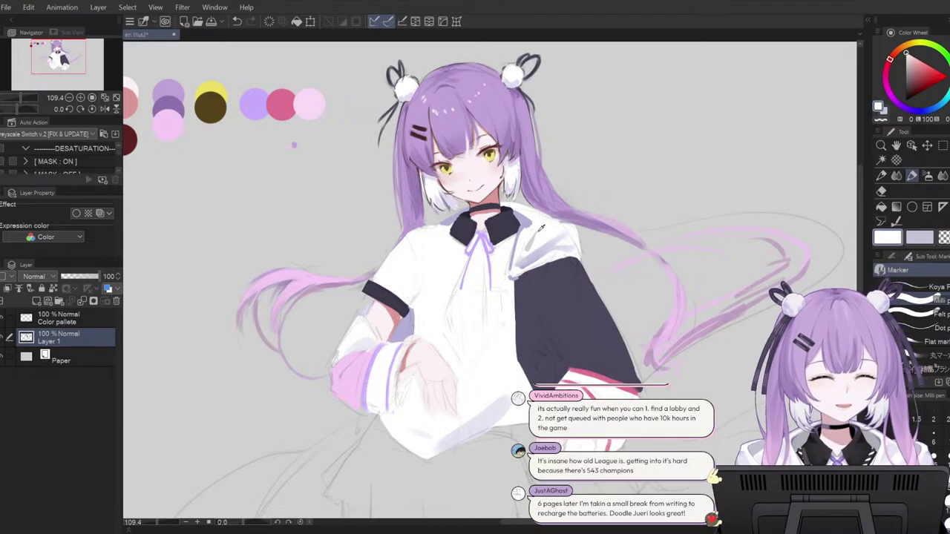
left_click(539, 226, "alt")
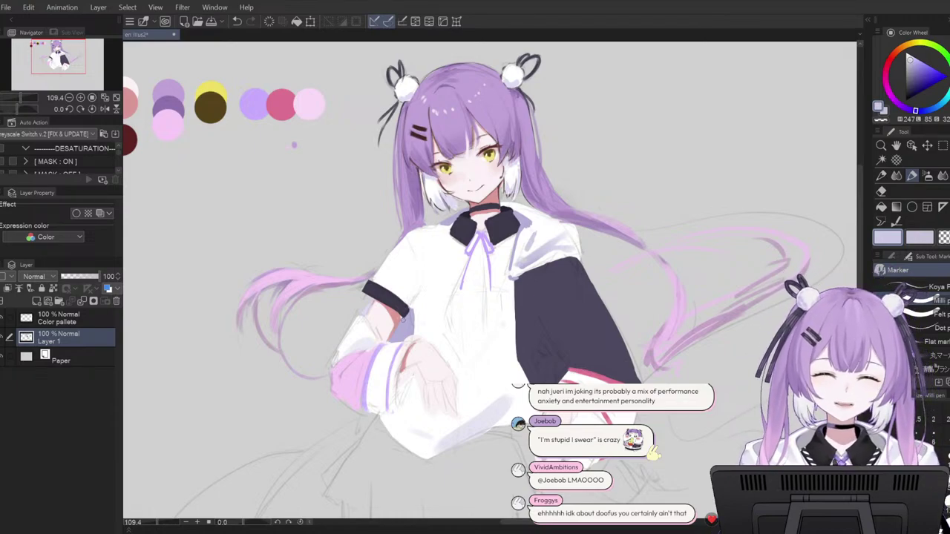
left_click(882, 191)
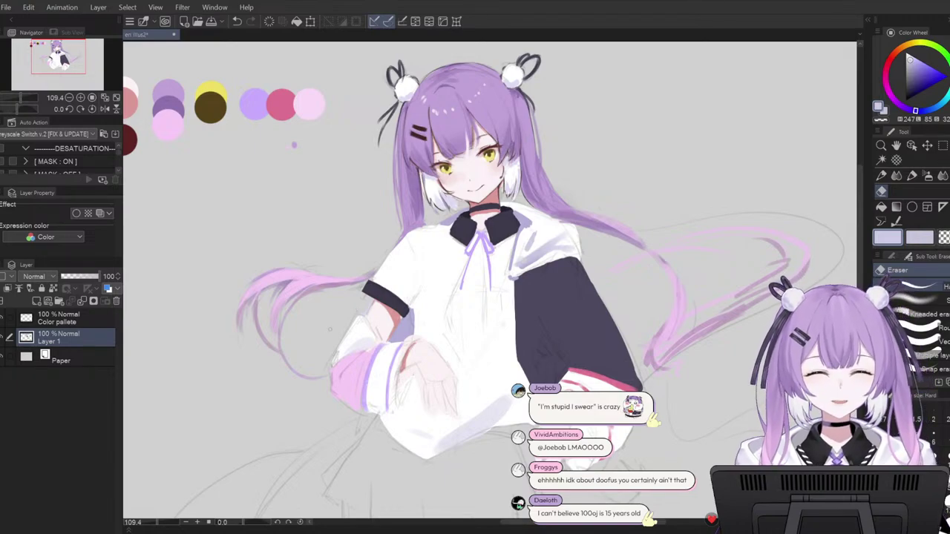
left_click(915, 179)
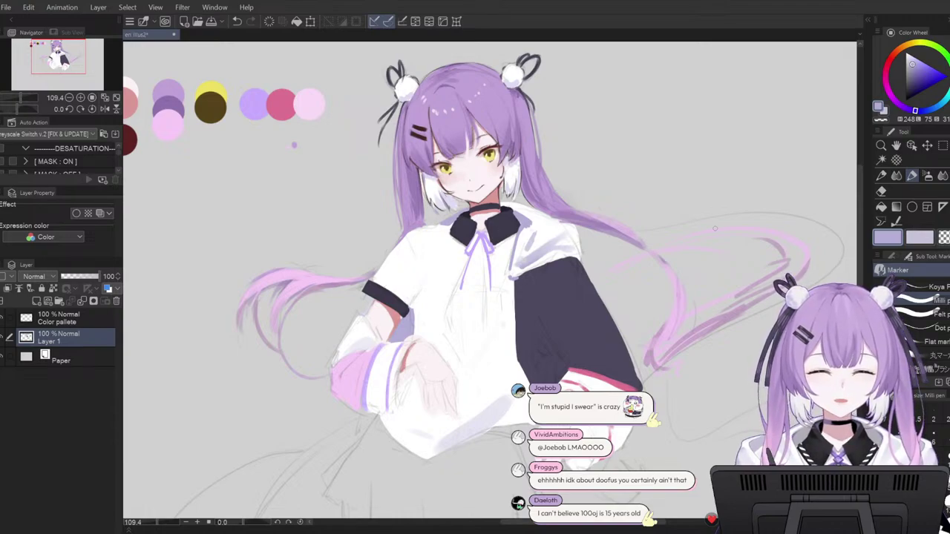
- Rework the lavender shadow below the short sleeve's dark band using marker <3 and the sampled shadow tone, undoing unwanted strokes
mouse_move(861, 171)
left_mouse_down()
mouse_move(861, 198)
mouse_move(860, 177)
left_mouse_up()
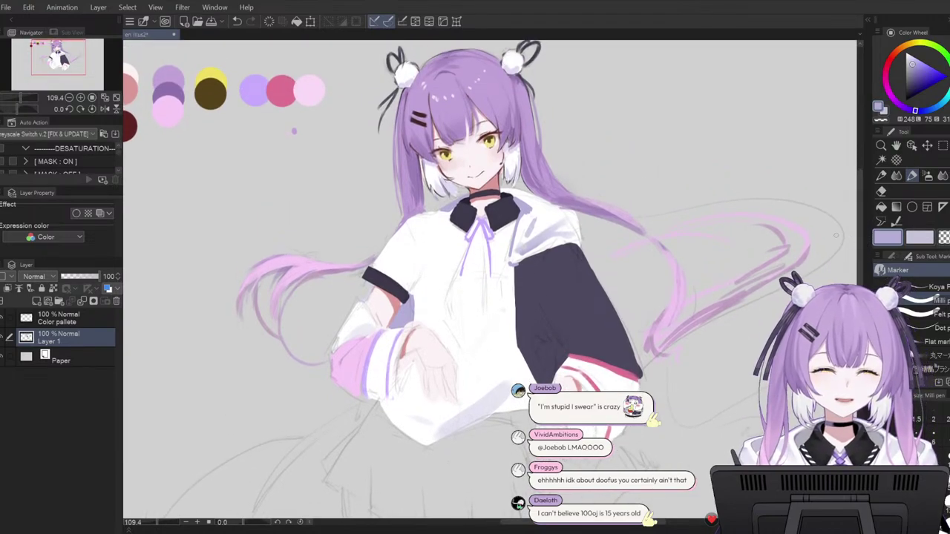
left_click(464, 289, "alt")
left_click(487, 397, "alt")
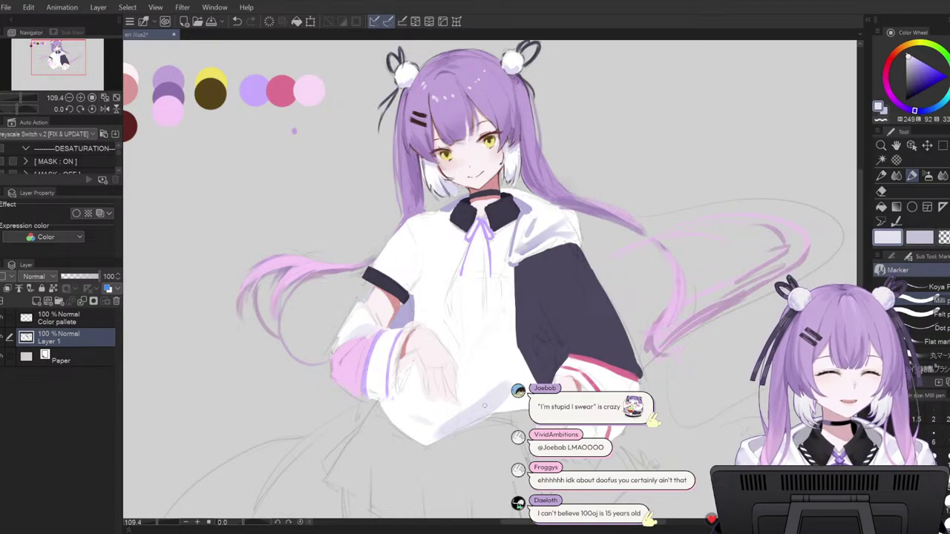
left_click(899, 177)
left_click(897, 175)
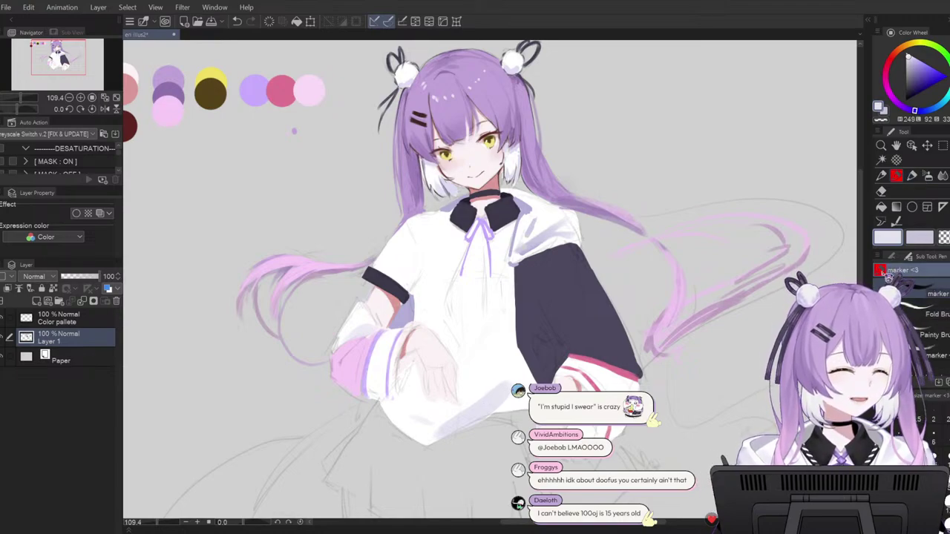
left_click(408, 304, "alt")
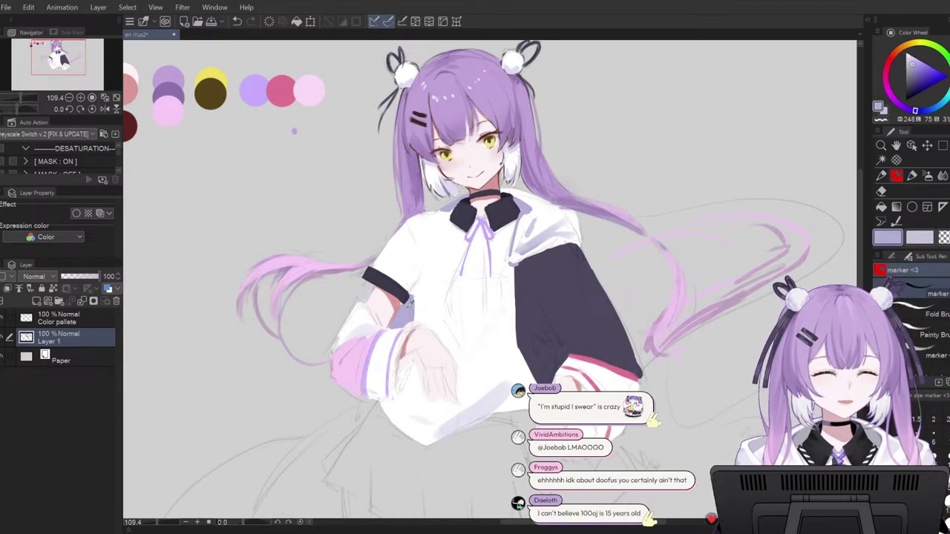
mouse_move(416, 291)
left_mouse_down()
mouse_move(410, 313)
mouse_move(412, 296)
mouse_move(420, 311)
left_mouse_up()
key("ctrl+z")
key("ctrl+z")
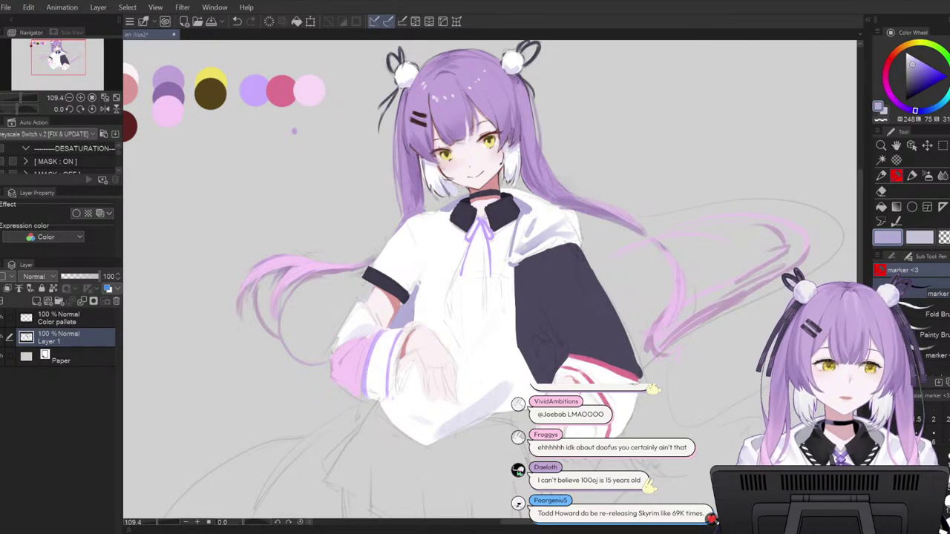
- Touch up the short sleeve and its dark band with sampled light lavender, white and dark tones, undoing the unwanted stroke
left_click(426, 286, "alt")
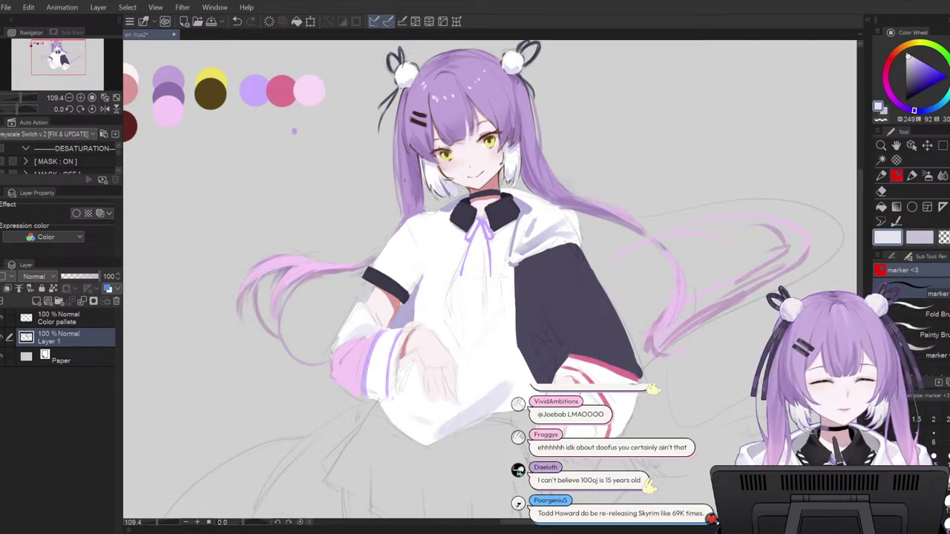
left_click_drag(412, 222, 419, 243)
key("ctrl+z")
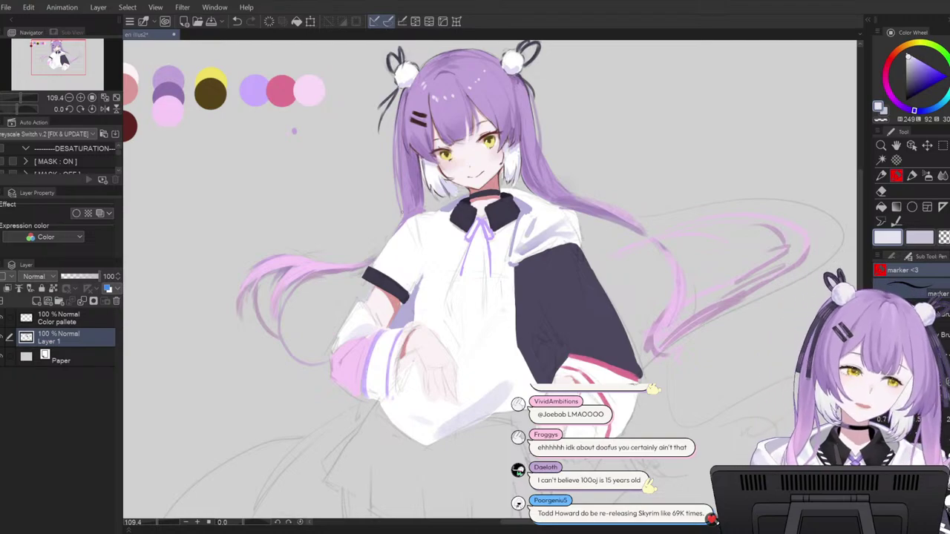
left_click(409, 227, "alt")
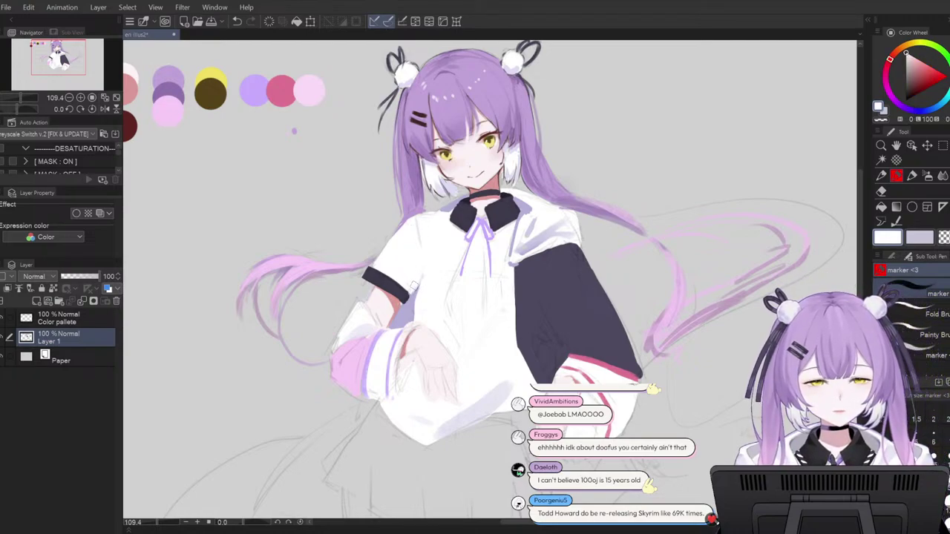
left_click(407, 291, "alt")
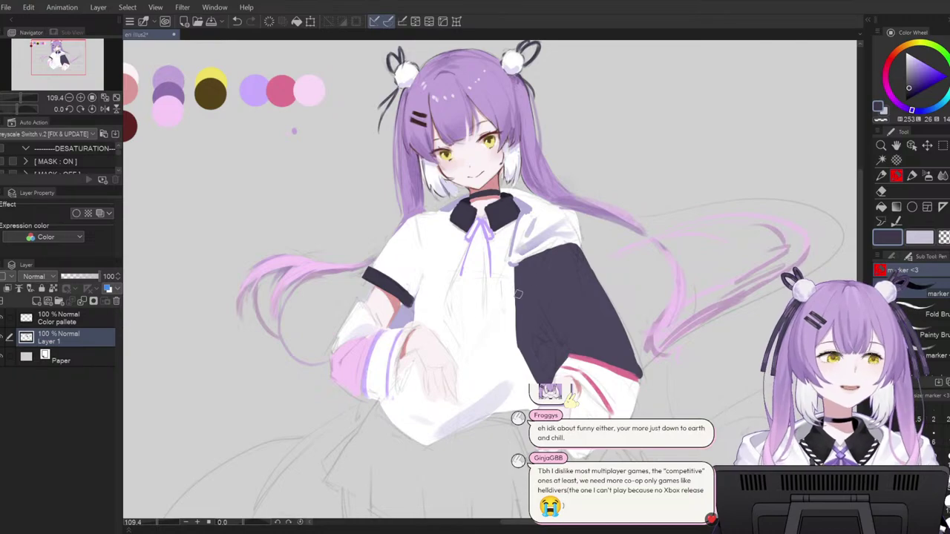
- Change the Paper layer's background from mid grey to near white
scroll(624, 136, "down", 2)
scroll(622, 137, "up", 1)
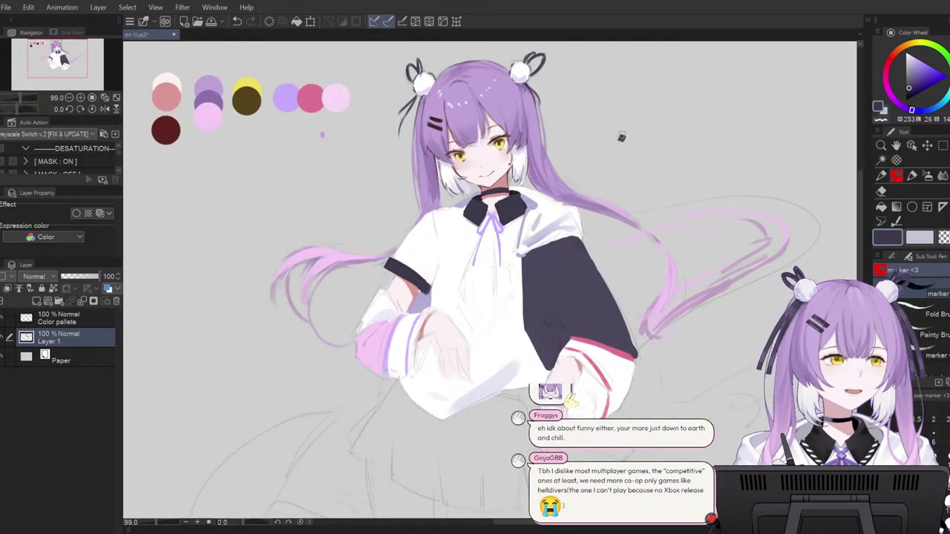
scroll(616, 171, "down", 1)
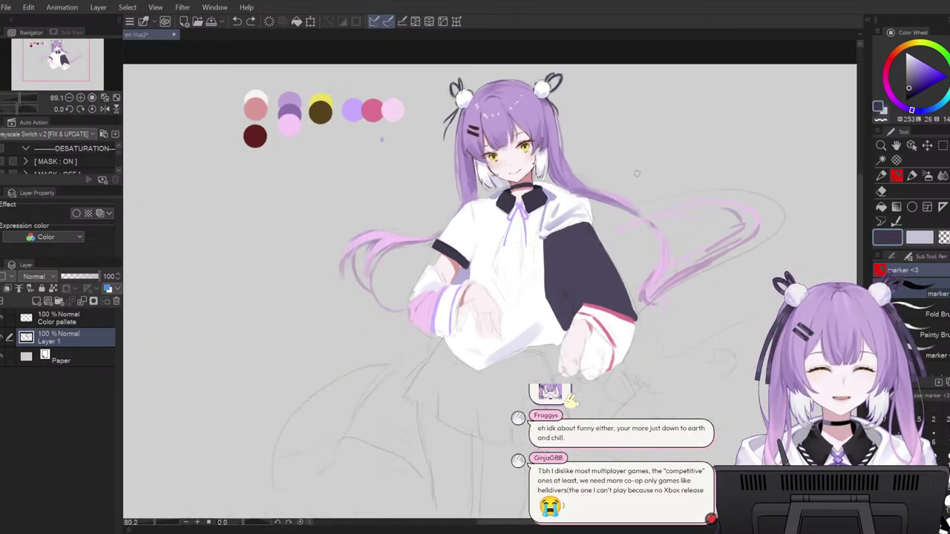
scroll(614, 174, "up", 2)
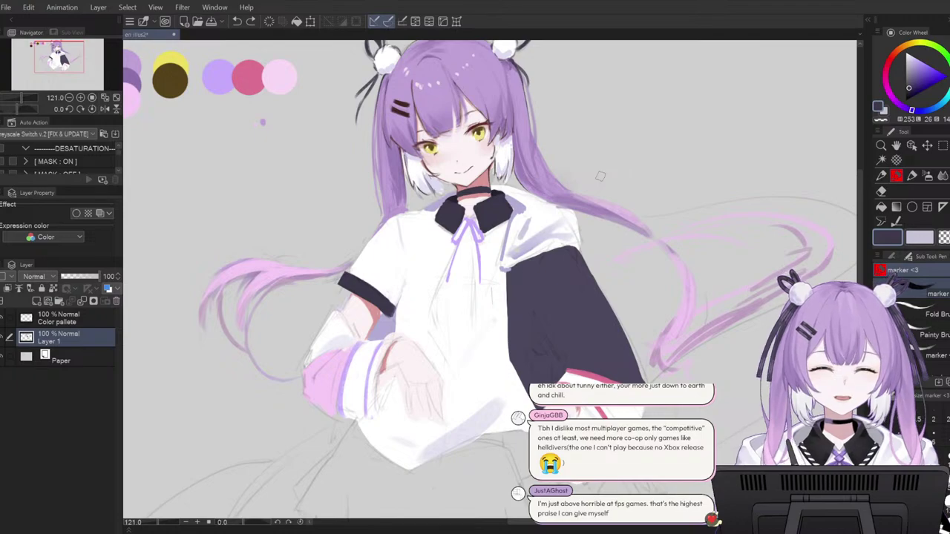
scroll(600, 176, "down", 1)
scroll(625, 214, "down", 2)
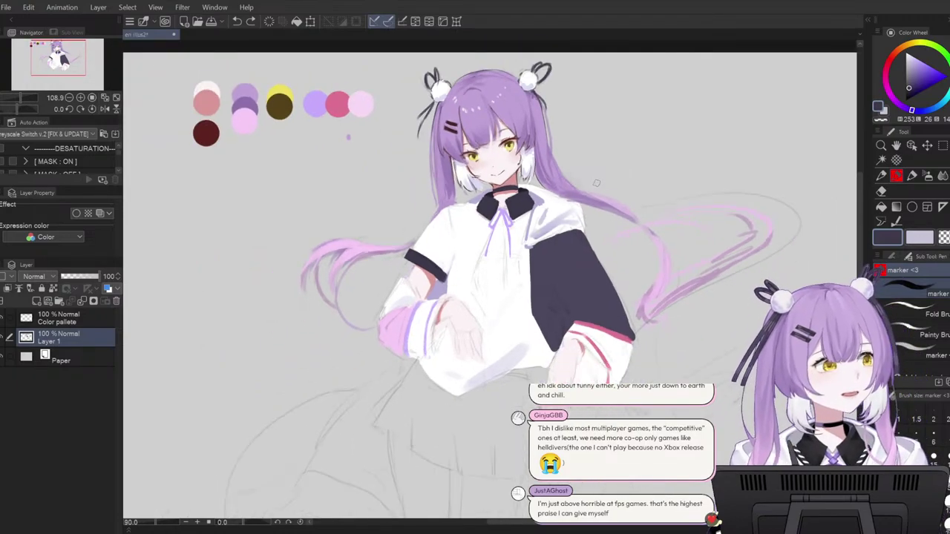
left_click_drag(625, 214, 581, 208)
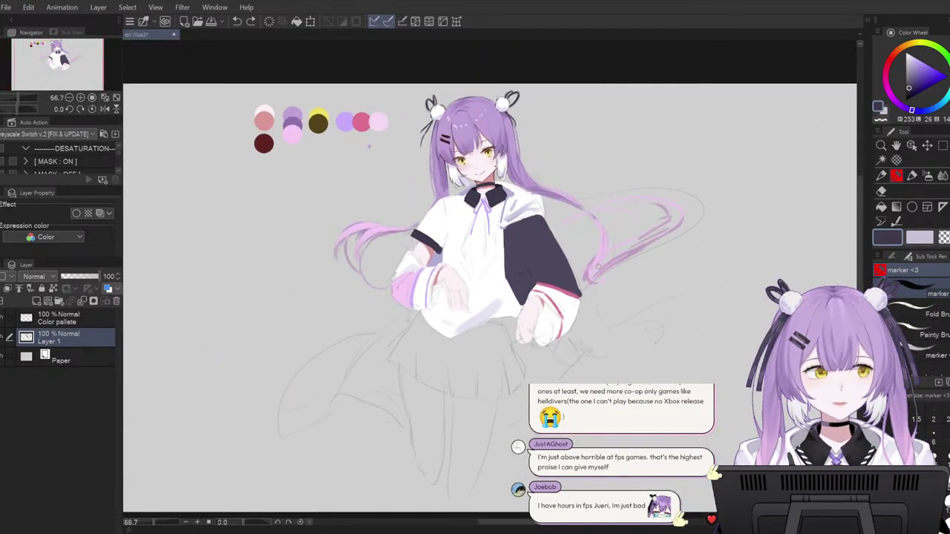
left_click(34, 358)
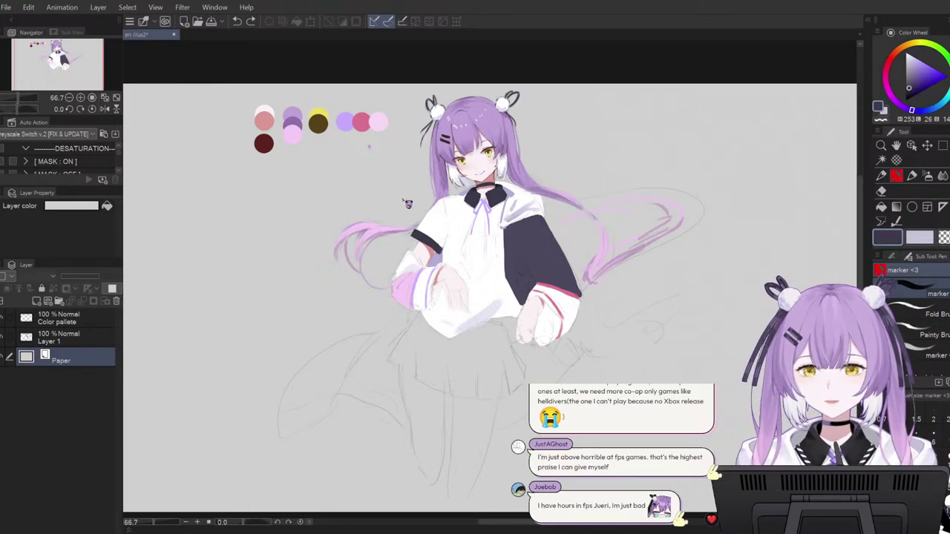
key("ctrl+y")
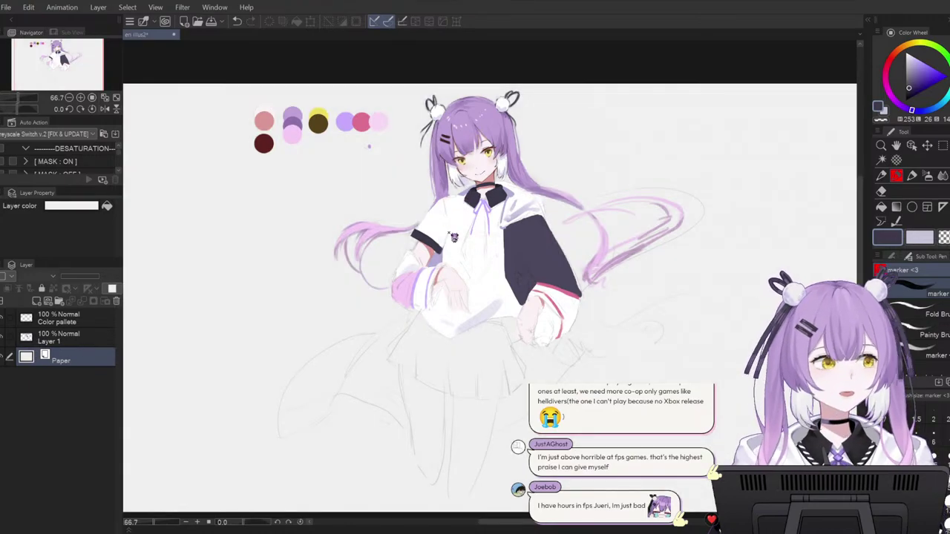
scroll(400, 262, "up", 2)
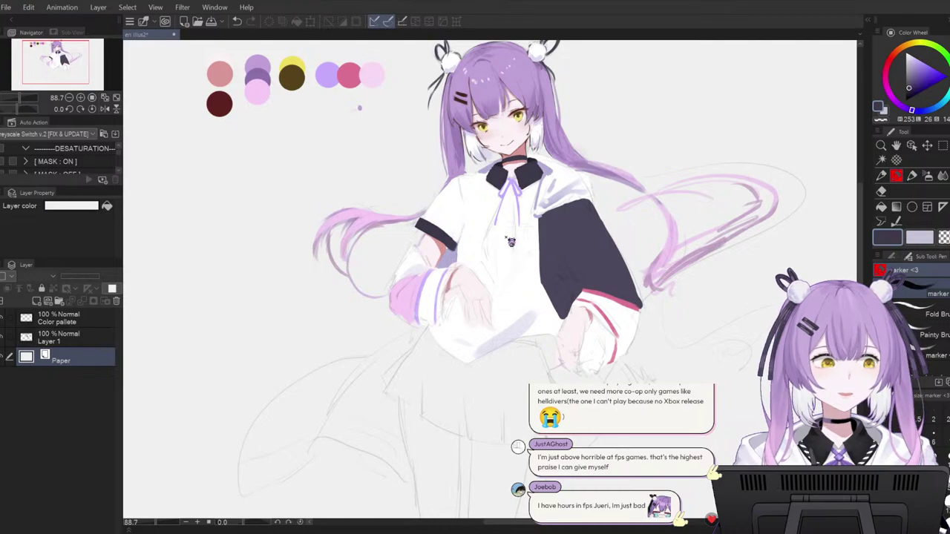
scroll(512, 245, "down", 2)
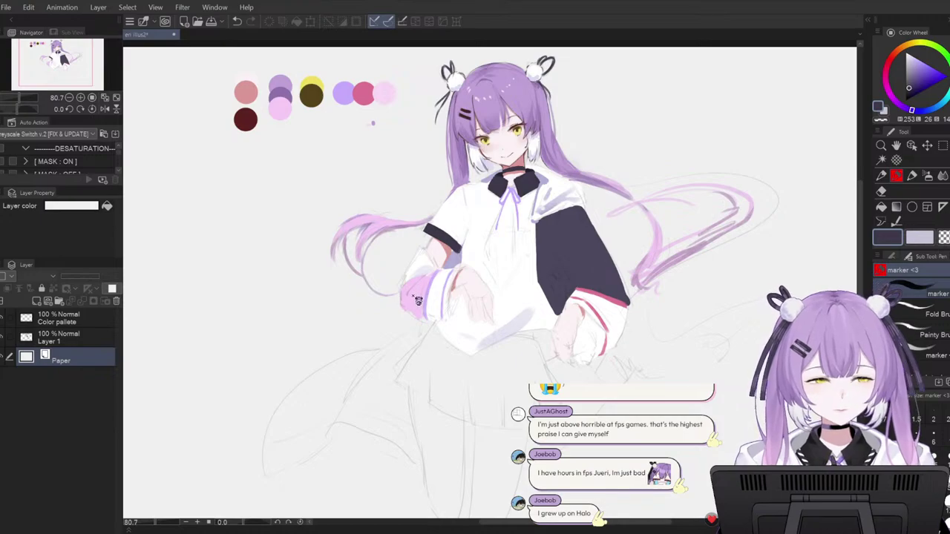
- Sample the pink from the sleeve below the dark-banded arm as the painting colour and make Layer 1 active
left_click(87, 325)
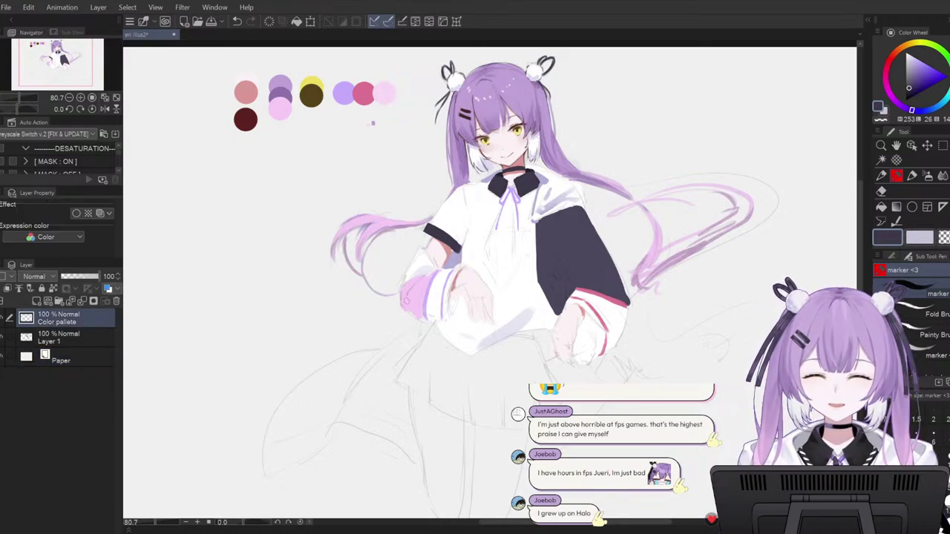
left_click(411, 296, "alt")
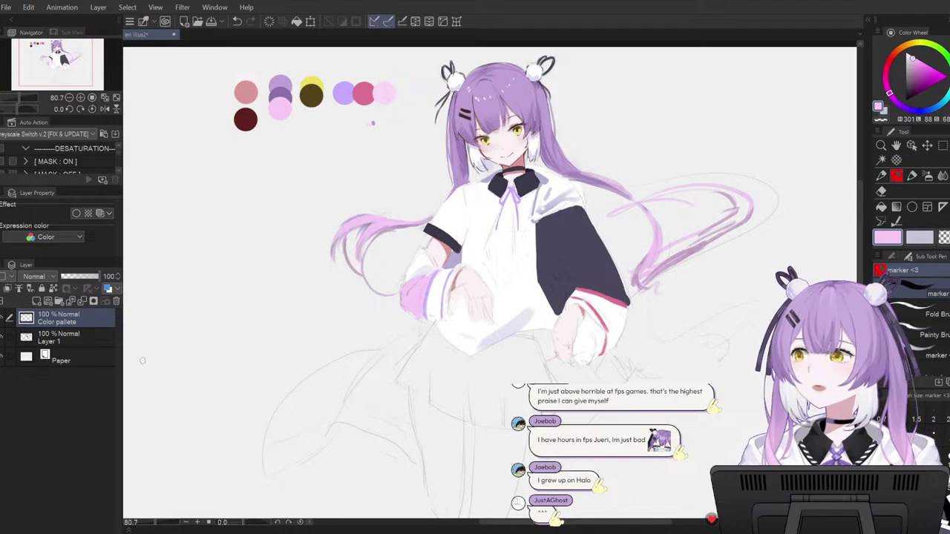
left_click(104, 338)
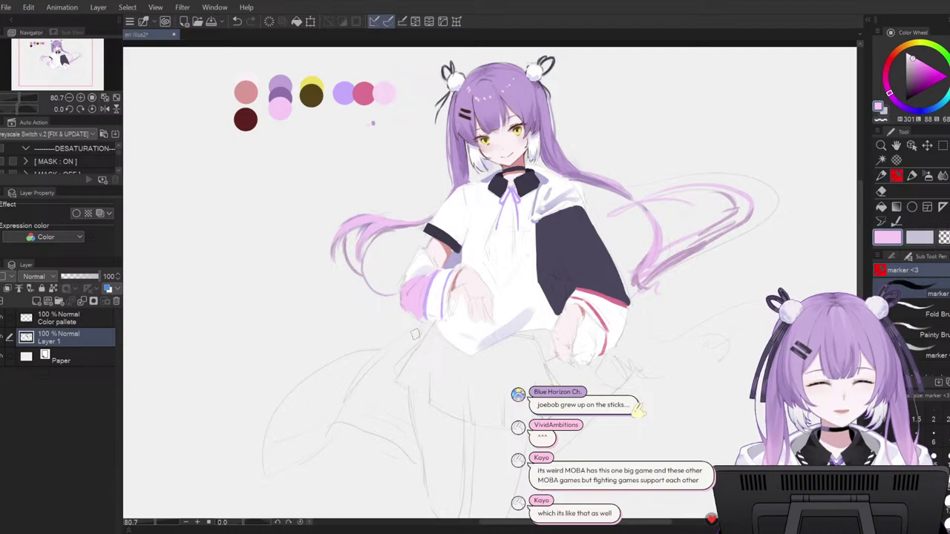
mouse_move(415, 334)
left_mouse_down()
mouse_move(355, 392)
mouse_move(341, 418)
left_mouse_up()
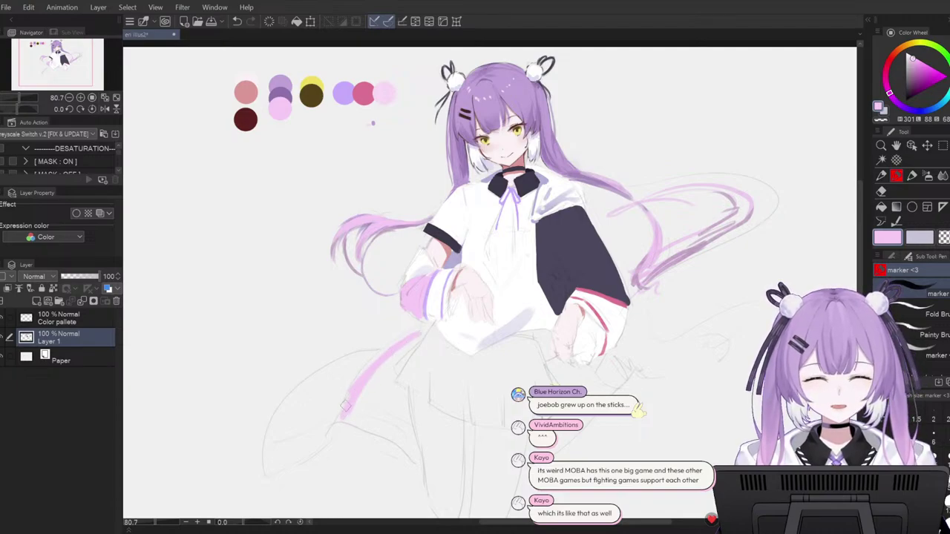
left_click_drag(414, 333, 364, 372)
left_click_drag(412, 341, 369, 389)
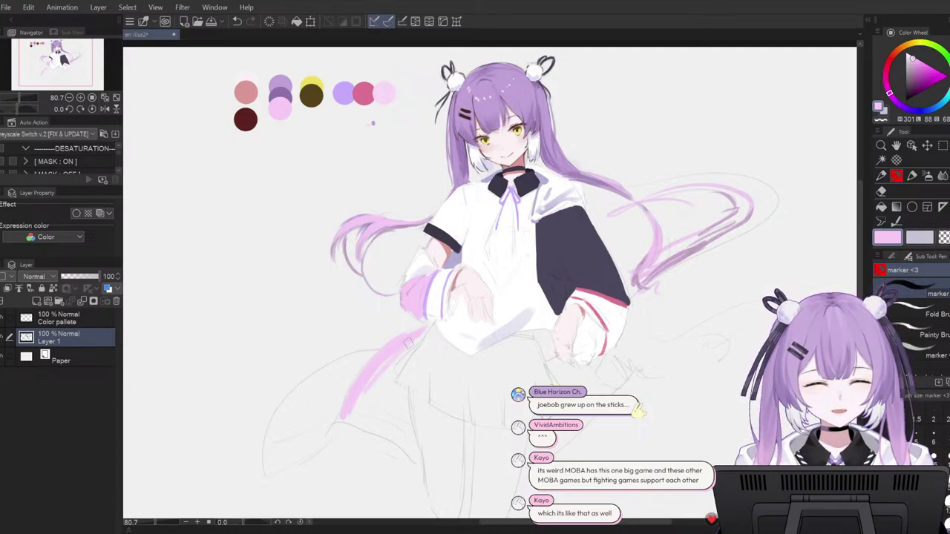
mouse_move(394, 358)
left_mouse_down()
mouse_move(360, 403)
mouse_move(394, 377)
left_mouse_up()
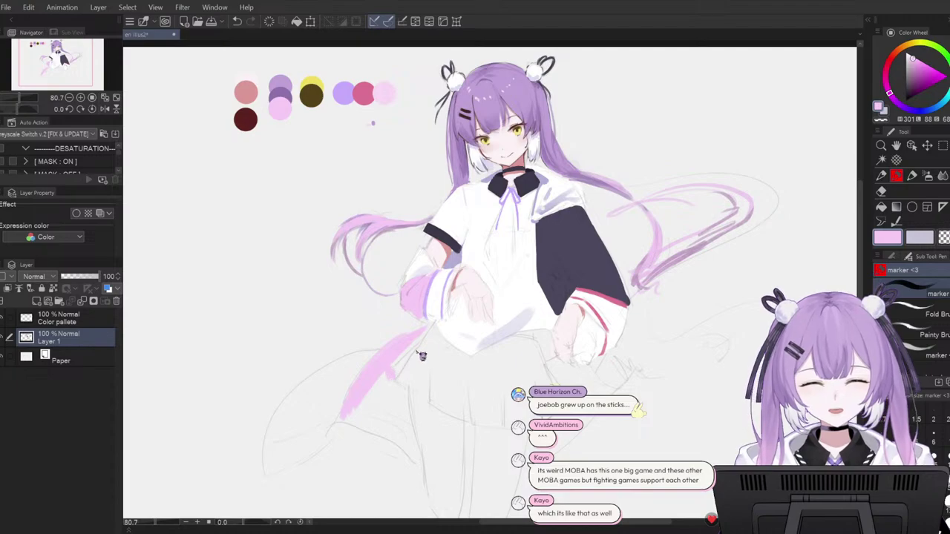
key("ctrl+z")
key("ctrl+z")
key("ctrl+z")
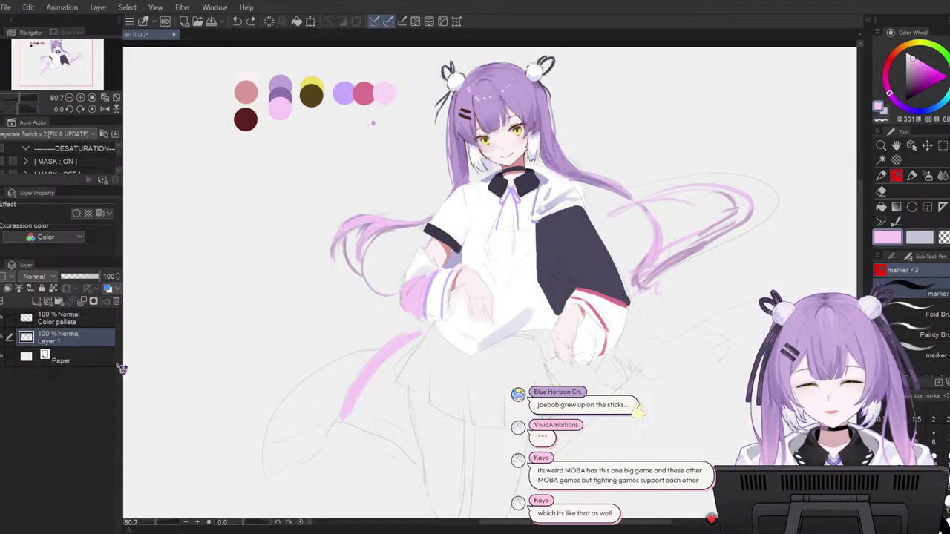
key("ctrl+z")
key("ctrl+z")
key("ctrl+z")
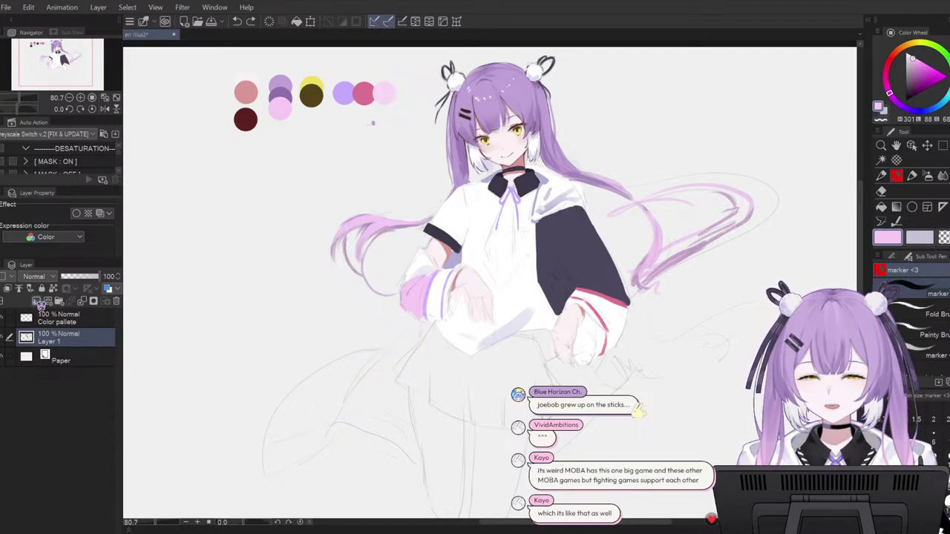
- Add a new layer between Layer 1 and Paper and block in the sketched flared shape below the pink sleeve with flat pink
left_click(38, 302)
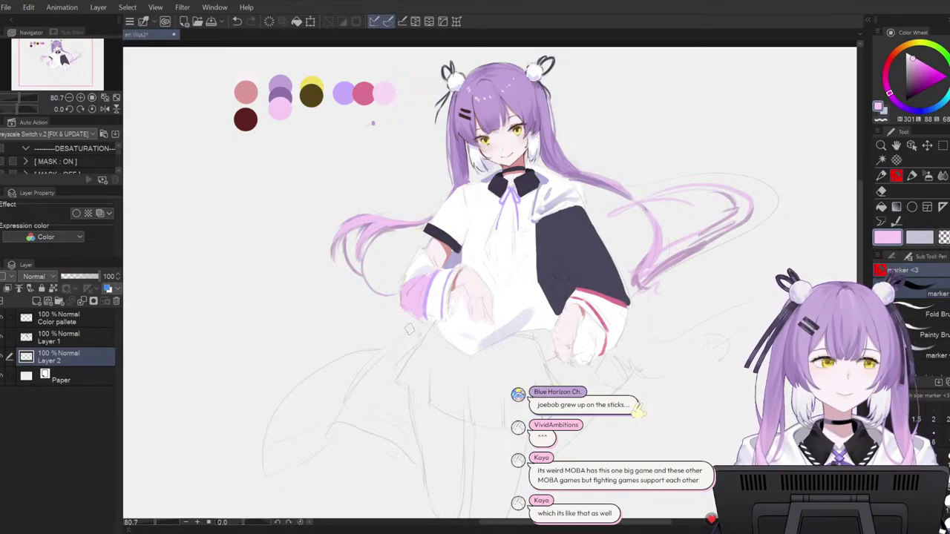
mouse_move(405, 353)
left_mouse_down()
mouse_move(380, 381)
mouse_move(422, 332)
mouse_move(390, 383)
mouse_move(403, 391)
mouse_move(406, 420)
mouse_move(403, 398)
mouse_move(404, 407)
mouse_move(370, 399)
mouse_move(375, 409)
mouse_move(339, 404)
left_mouse_up()
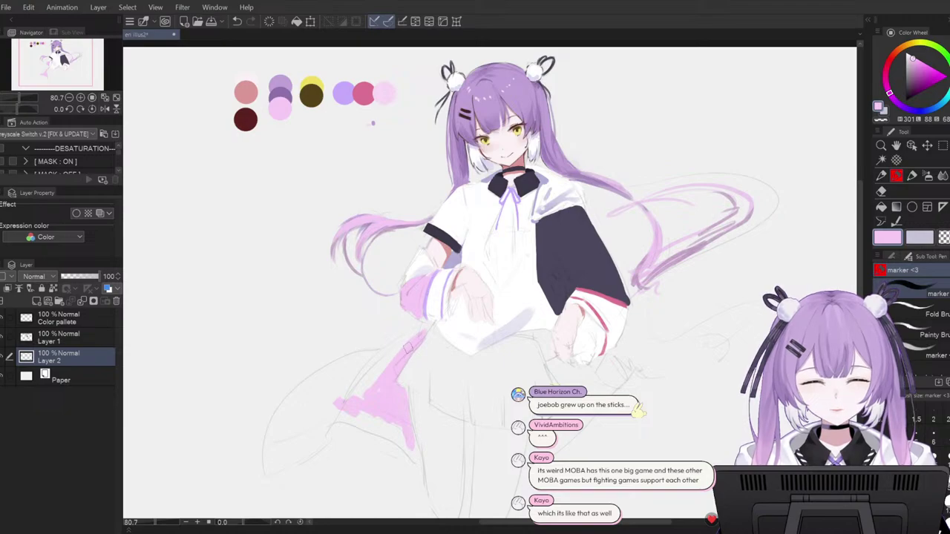
mouse_move(374, 394)
left_mouse_down()
mouse_move(423, 330)
mouse_move(363, 384)
left_mouse_up()
mouse_move(414, 335)
left_mouse_down()
mouse_move(363, 385)
mouse_move(395, 344)
mouse_move(419, 334)
left_mouse_up()
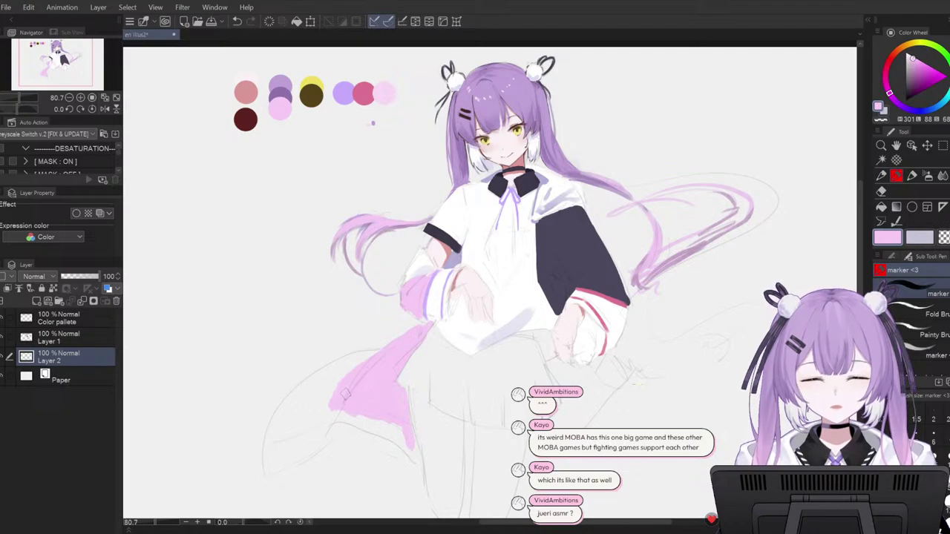
left_click_drag(345, 381, 376, 356)
mouse_move(323, 405)
left_mouse_down()
mouse_move(375, 365)
mouse_move(328, 403)
mouse_move(359, 401)
mouse_move(309, 422)
mouse_move(331, 389)
left_mouse_up()
mouse_move(375, 361)
left_mouse_down()
mouse_move(303, 416)
mouse_move(377, 352)
left_mouse_up()
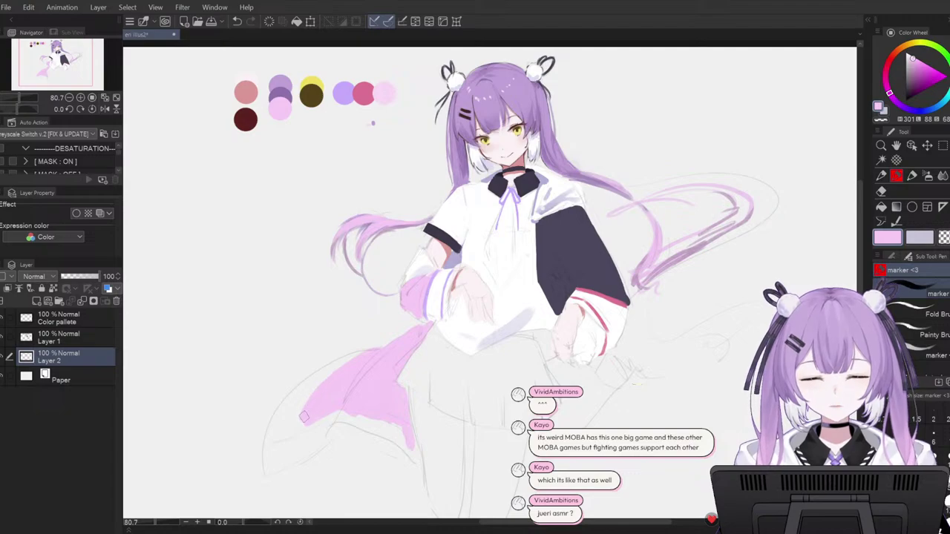
mouse_move(340, 407)
left_mouse_down()
mouse_move(298, 425)
mouse_move(374, 356)
mouse_move(319, 395)
mouse_move(299, 424)
mouse_move(386, 395)
mouse_move(381, 407)
mouse_move(344, 417)
mouse_move(399, 420)
left_mouse_up()
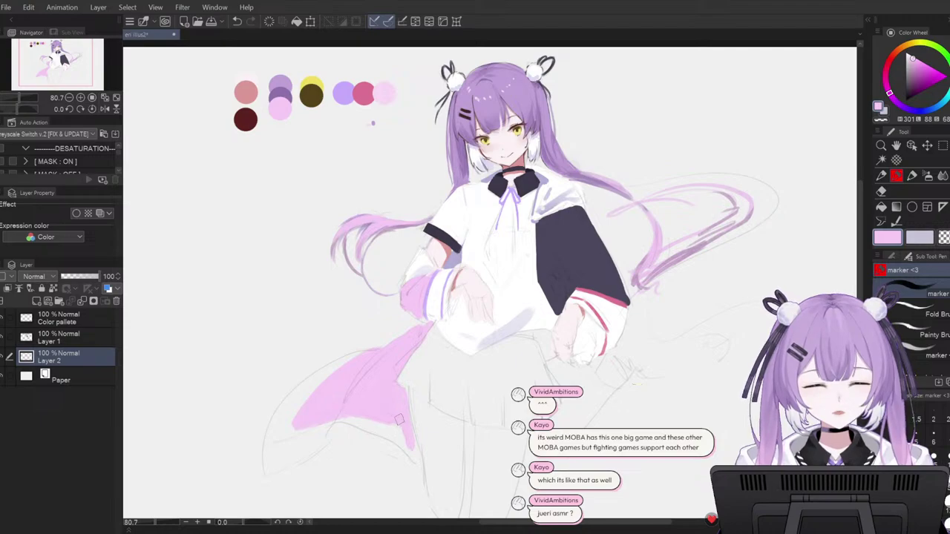
- Sample tones from the outfit and paint a lavender shadow patch below the shirt hem beside the hand in the striped sleeve
left_click(582, 254, "alt")
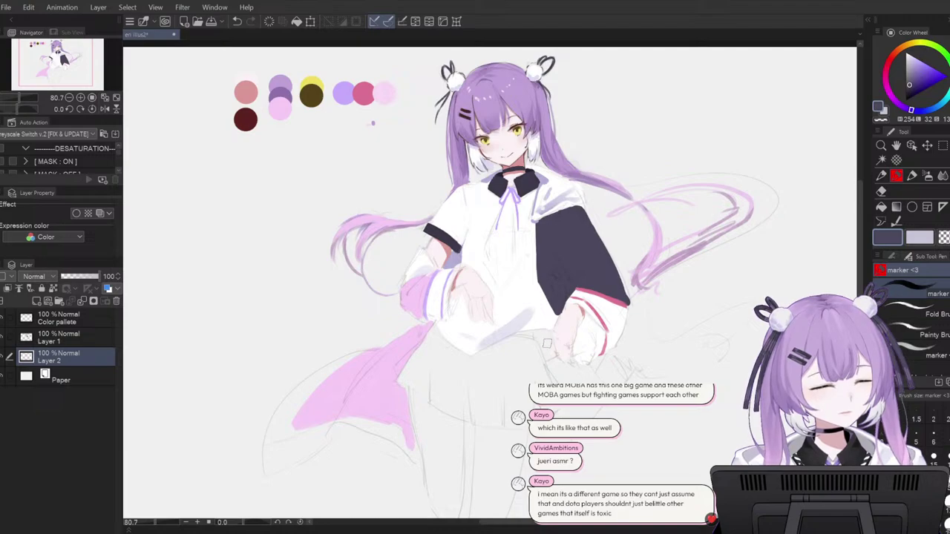
left_click(535, 278, "alt")
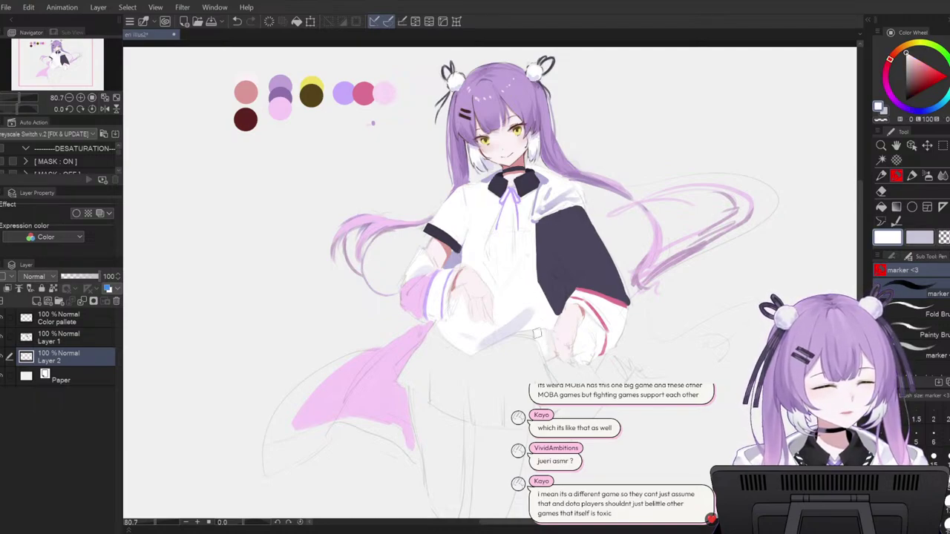
left_click(514, 177, "alt")
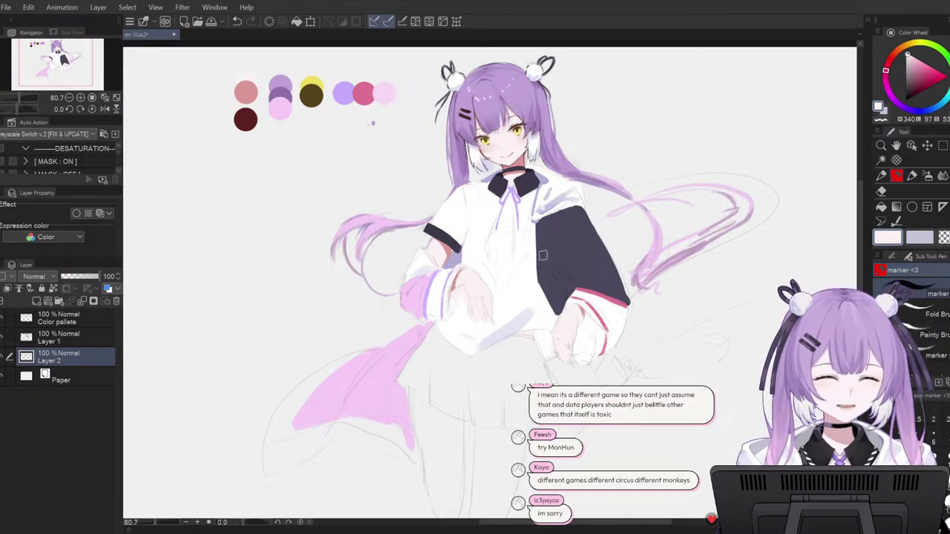
left_click(541, 291, "alt")
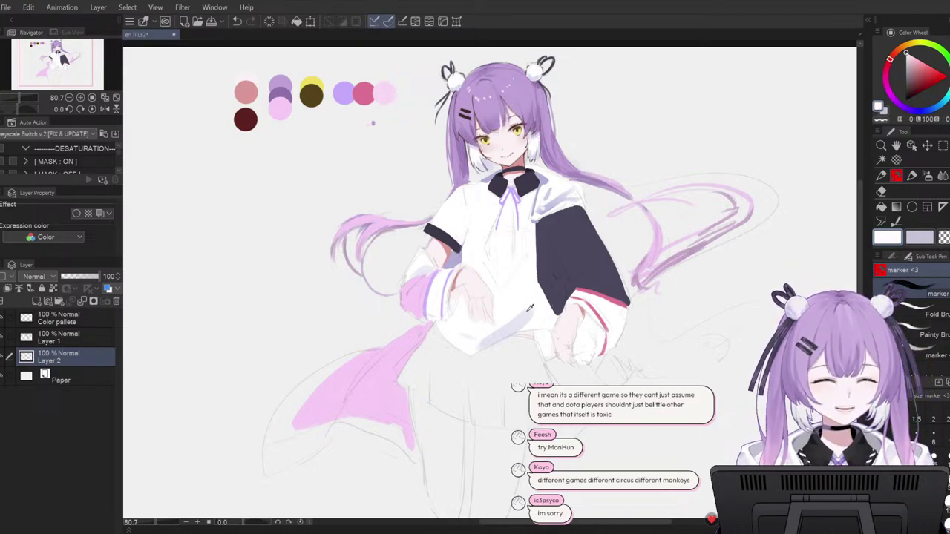
left_click(457, 254, "alt")
mouse_move(546, 337)
left_mouse_down()
mouse_move(543, 351)
mouse_move(541, 341)
left_mouse_up()
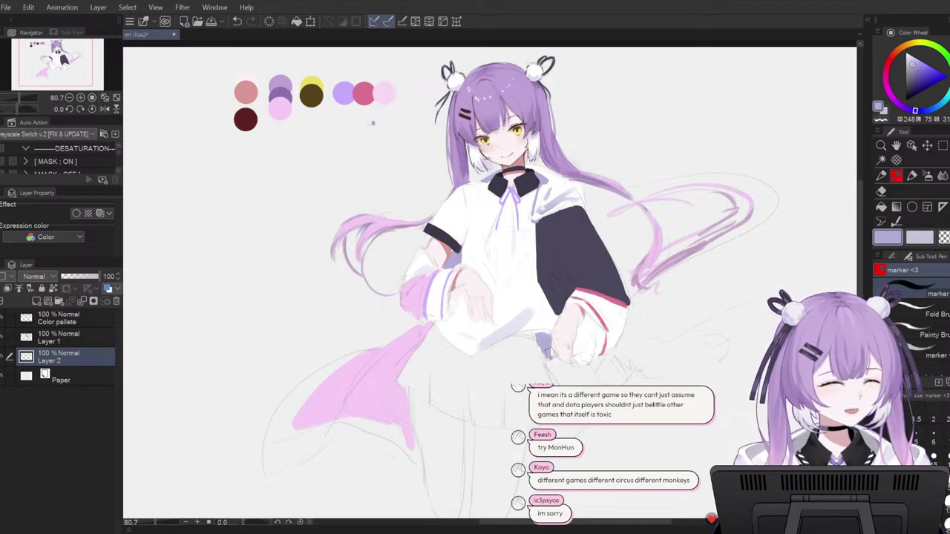
left_click_drag(544, 346, 546, 358)
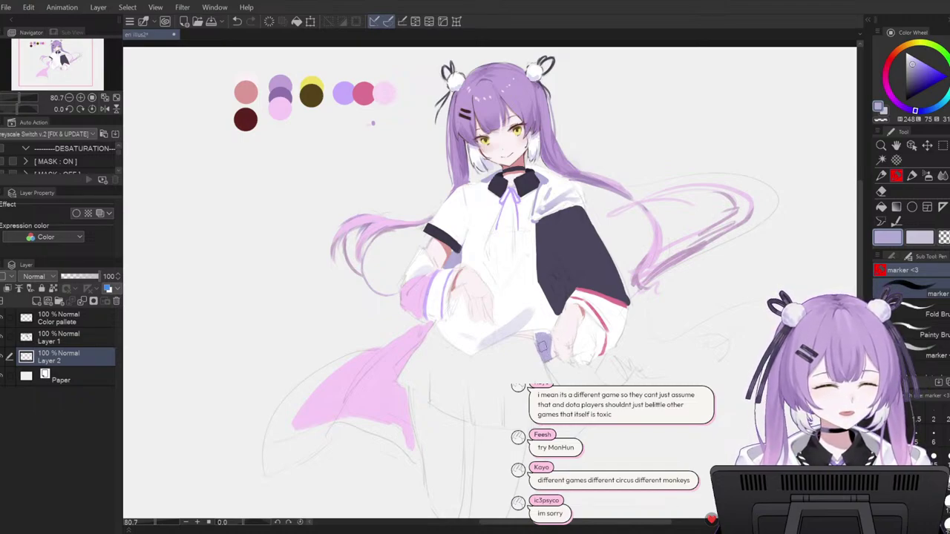
- Undo the white stroke over the shadow patch, lock Layer 2's transparent pixels and rework the patch with sampled lavender
left_click(547, 295, "alt")
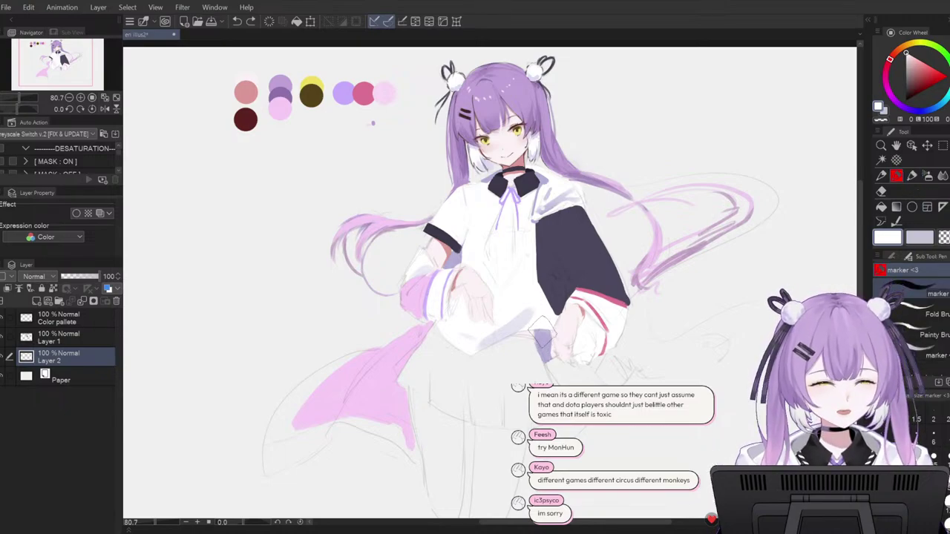
key("/")
key("ctrl+z")
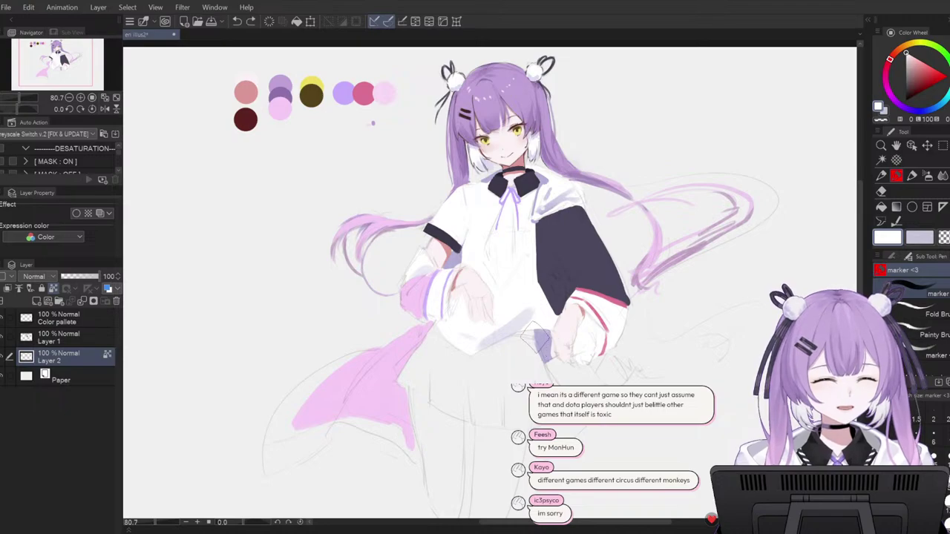
left_click(546, 336, "alt")
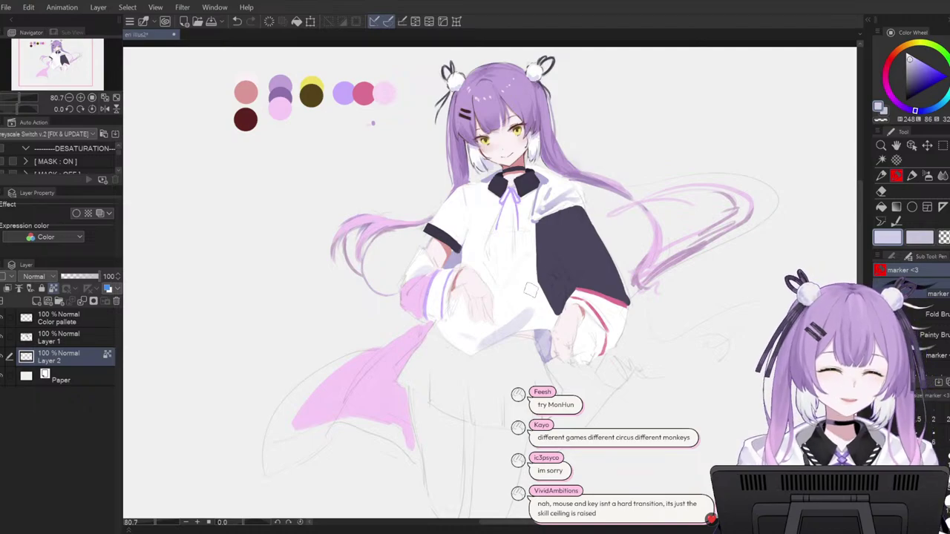
- Refine the shadow patch below the shirt hem beside the hand using lavender tones sampled from it
left_click(545, 329, "alt")
left_click(540, 331, "alt")
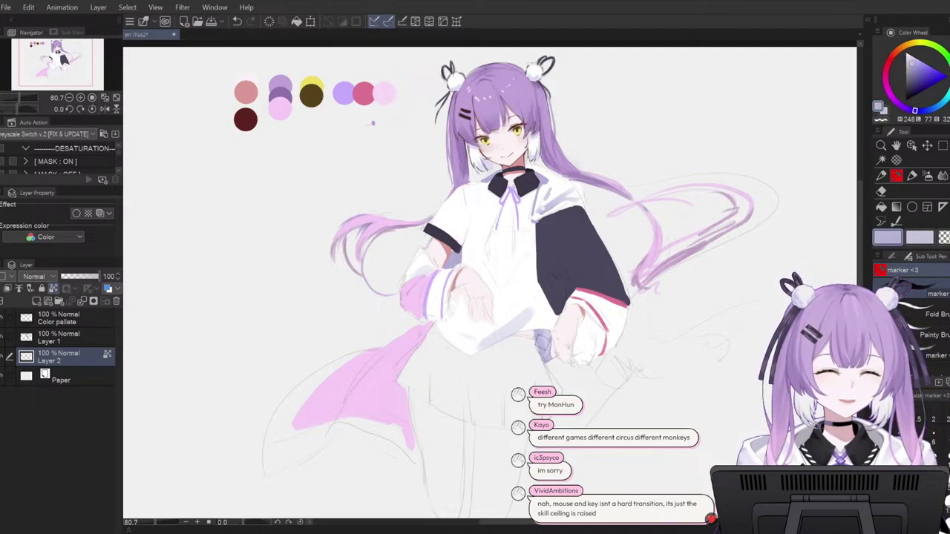
left_click(544, 334, "alt")
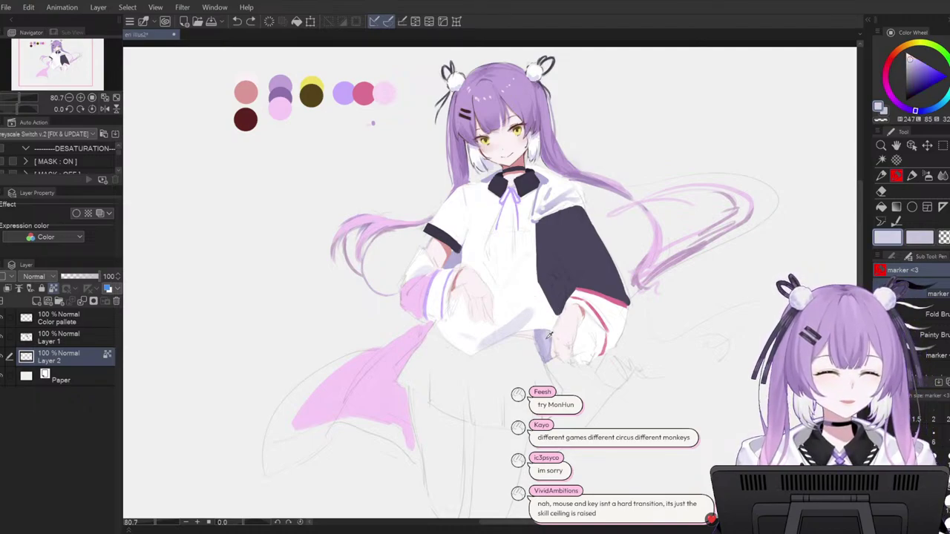
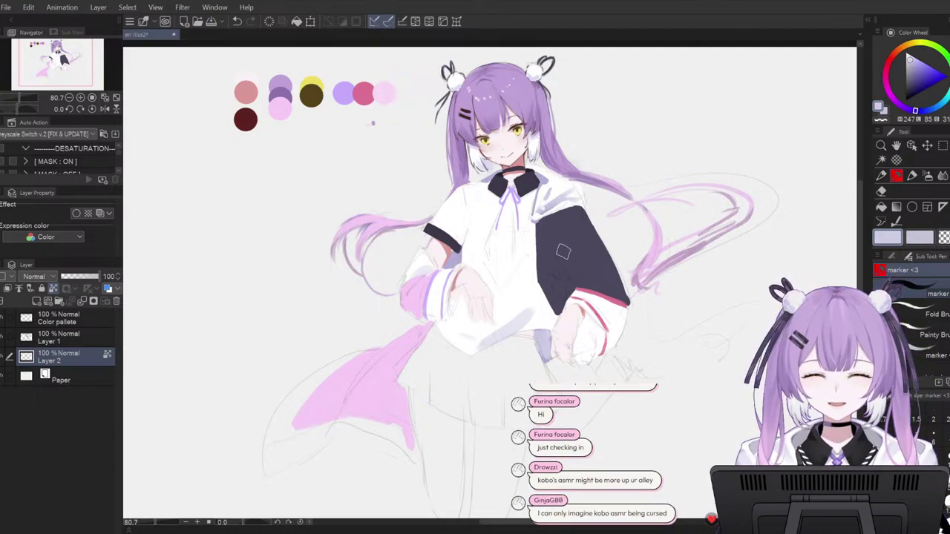
- Sample the dark sleeve colour, unlock Layer 2's transparent pixels and paint the dark leg shape below the hand in the striped sleeve
left_click(530, 334, "alt")
left_click(585, 259, "alt")
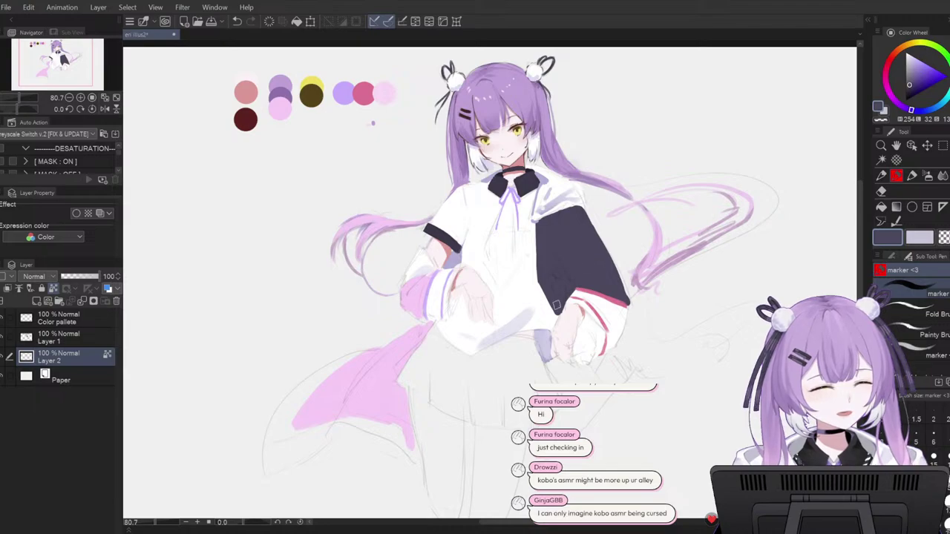
key("ctrl+z")
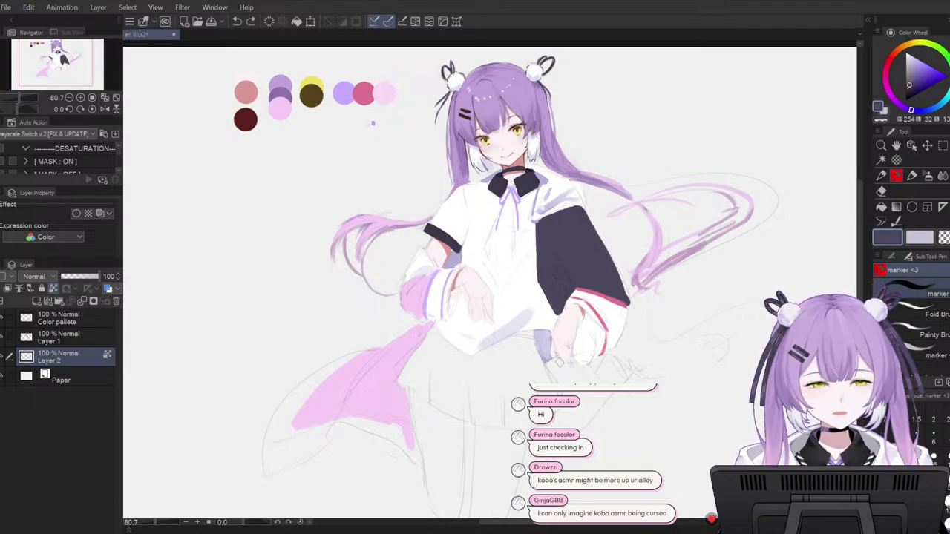
left_click(7, 357)
left_click(7, 357)
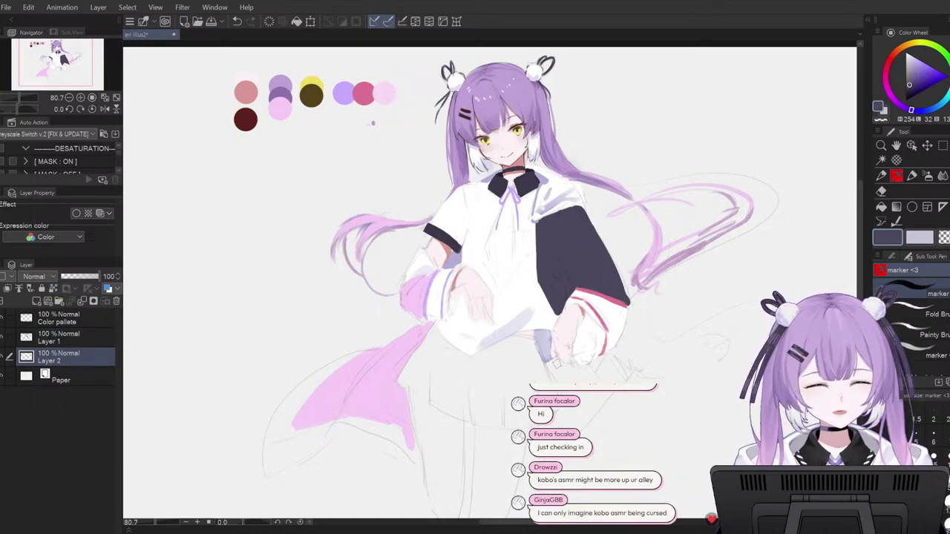
left_click_drag(551, 364, 568, 417)
- With the Milli pen and white sampled from the hood, paint a white band along the flared shape's outer edge
left_click(912, 176)
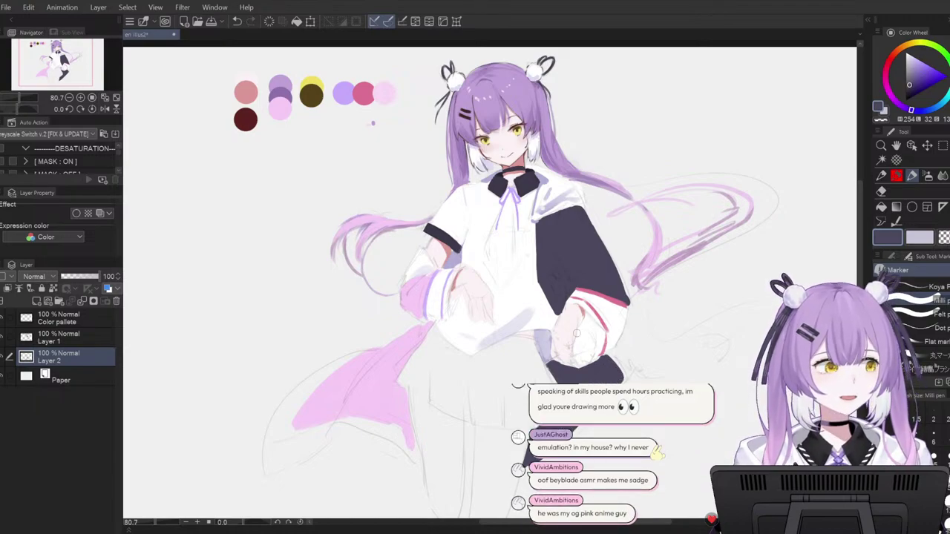
left_click(574, 187, "alt")
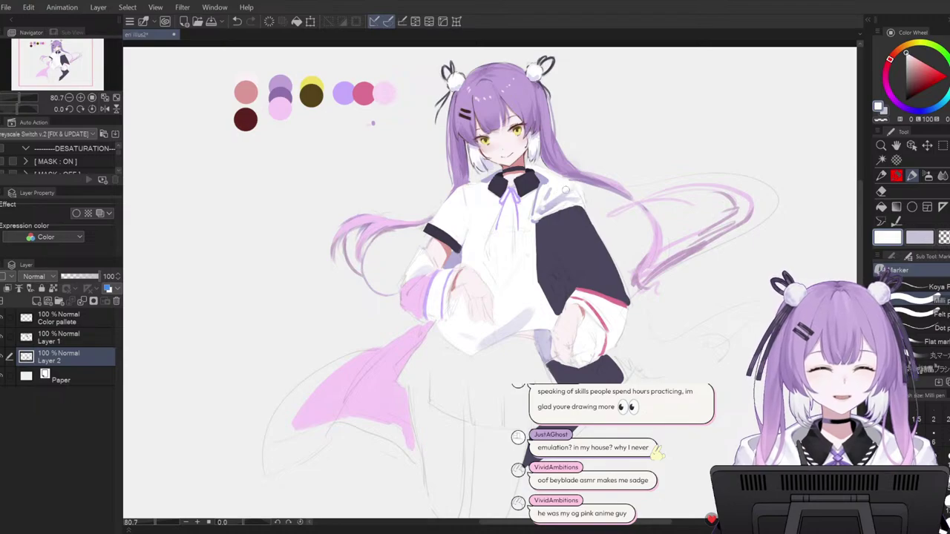
mouse_move(289, 429)
left_mouse_down()
mouse_move(313, 386)
mouse_move(358, 353)
mouse_move(286, 434)
left_mouse_up()
left_click_drag(343, 363, 279, 435)
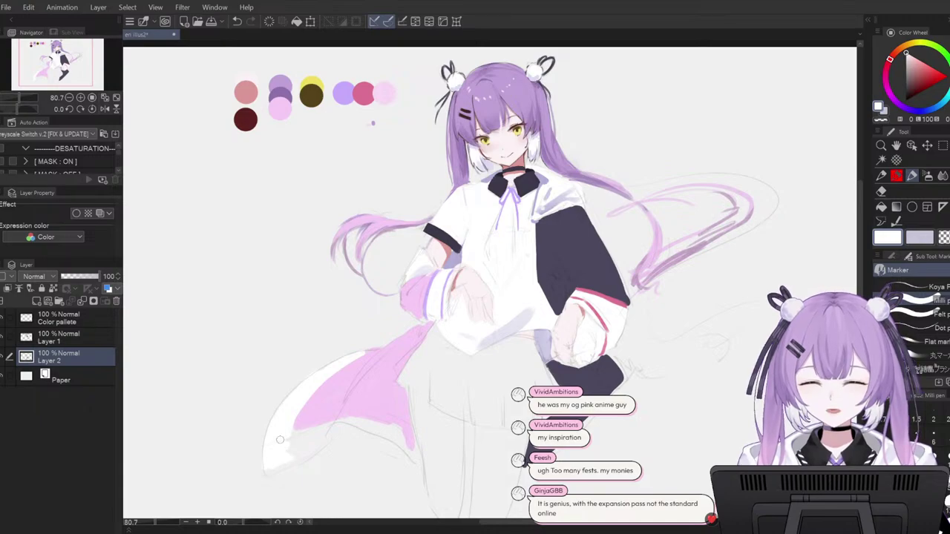
- Extend the sampled pink into the flared shape's lower tip and upper edge, and resample the white of its border
left_click(327, 356, "alt")
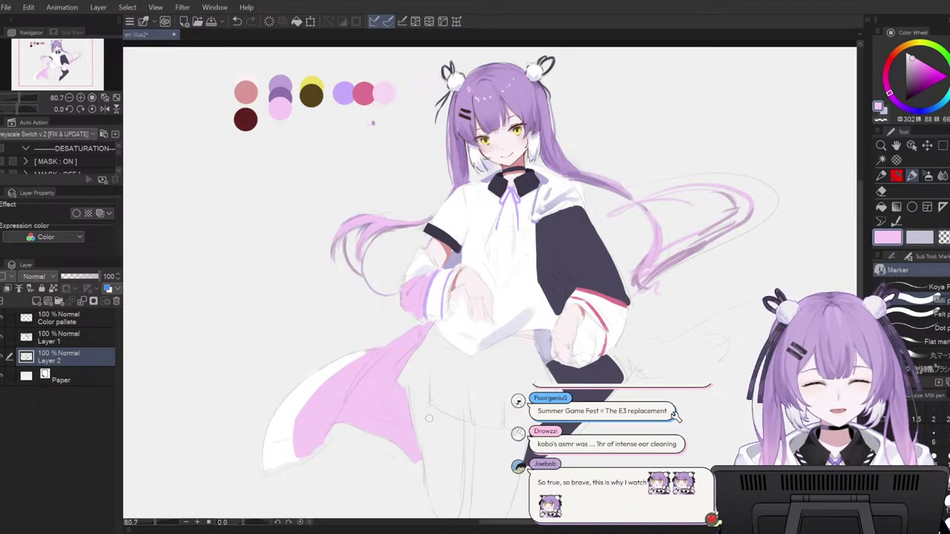
left_click_drag(348, 363, 380, 349)
left_click(324, 374, "alt")
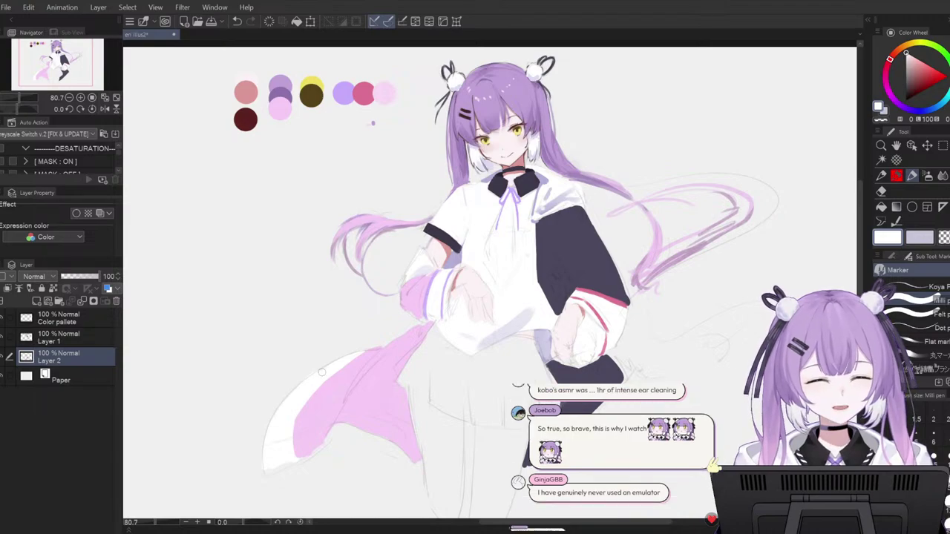
- Undo the white trial strokes at the dark leg shape and paint a white rim along the flared shape's lower inner edge
left_click_drag(612, 371, 609, 380)
key("ctrl+z")
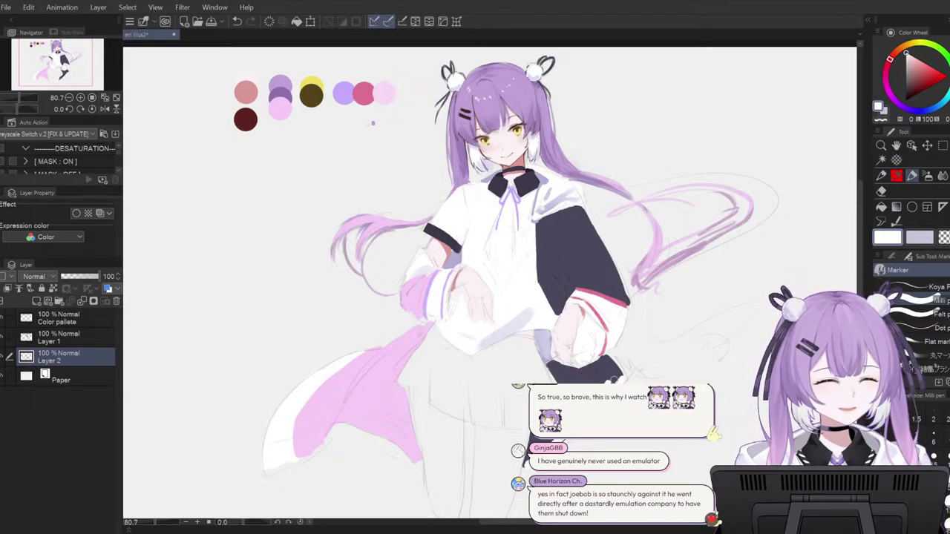
key("ctrl+z")
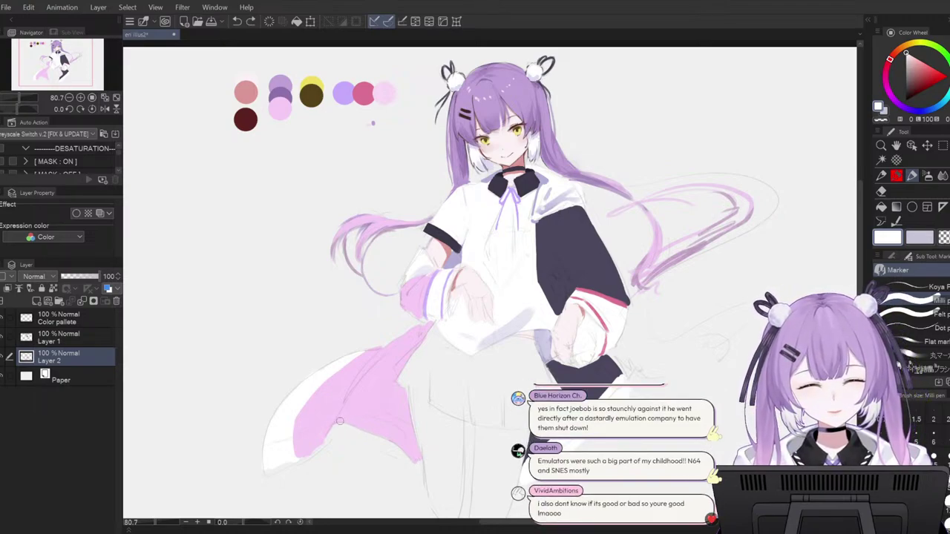
left_click_drag(363, 428, 416, 461)
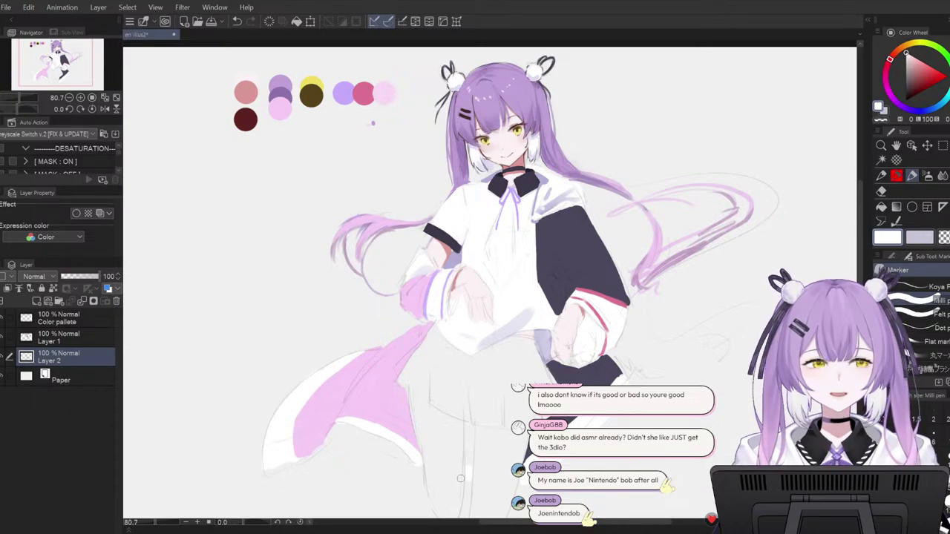
- Sample the dark colour from the leg shape and paint a narrow vertical dark strip on the other sketched leg
left_click(405, 441, "alt")
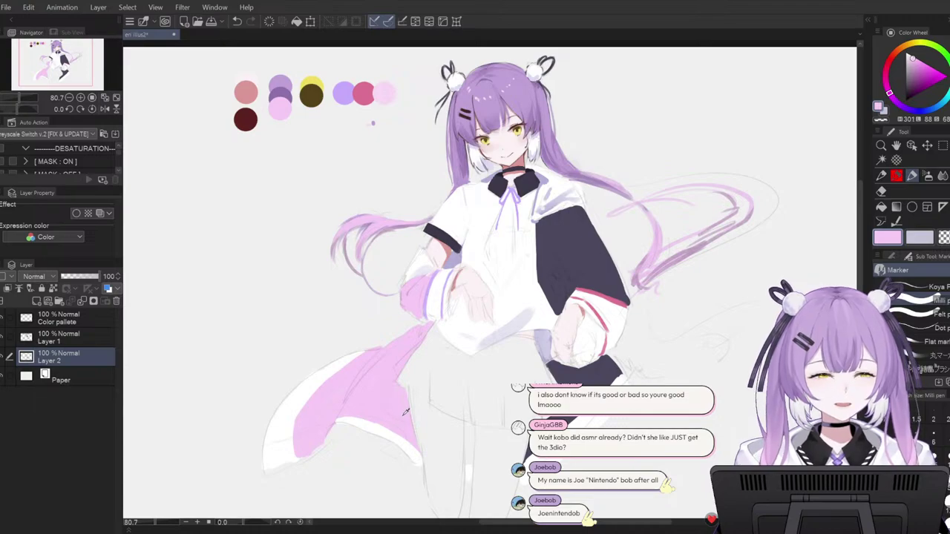
left_click(505, 402, "alt")
left_click(565, 372, "alt")
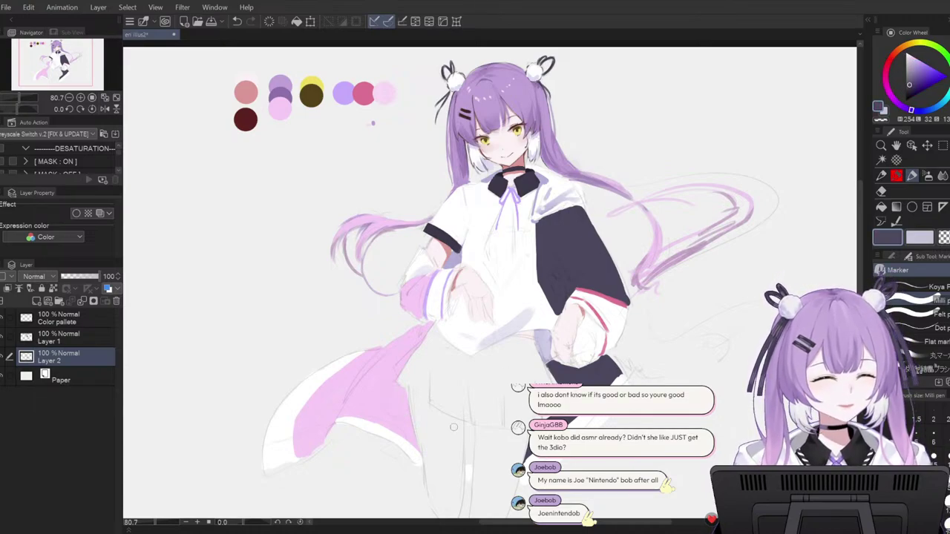
left_click_drag(470, 451, 470, 427)
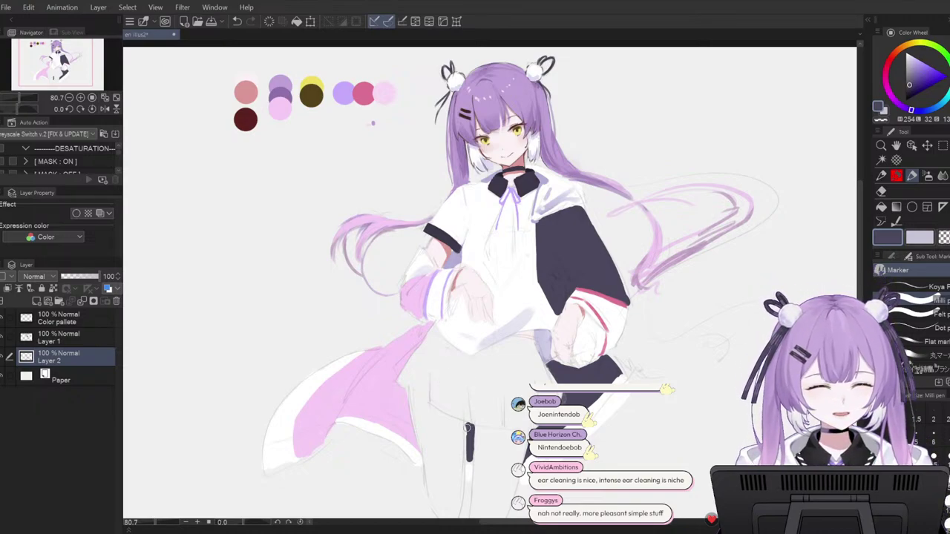
left_click_drag(468, 428, 469, 460)
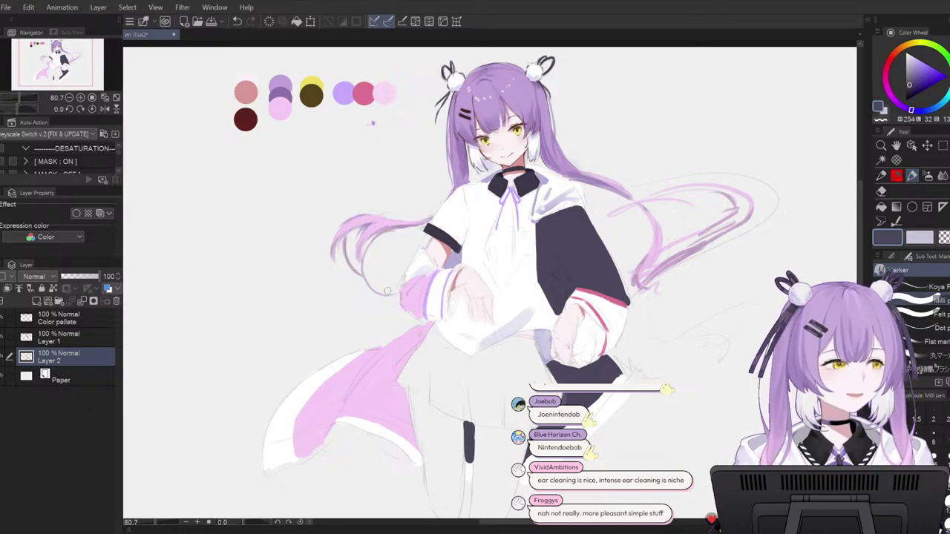
- Sample the dark brown line colour beside the face and choose the Koya Pen marker
left_click(456, 254, "alt")
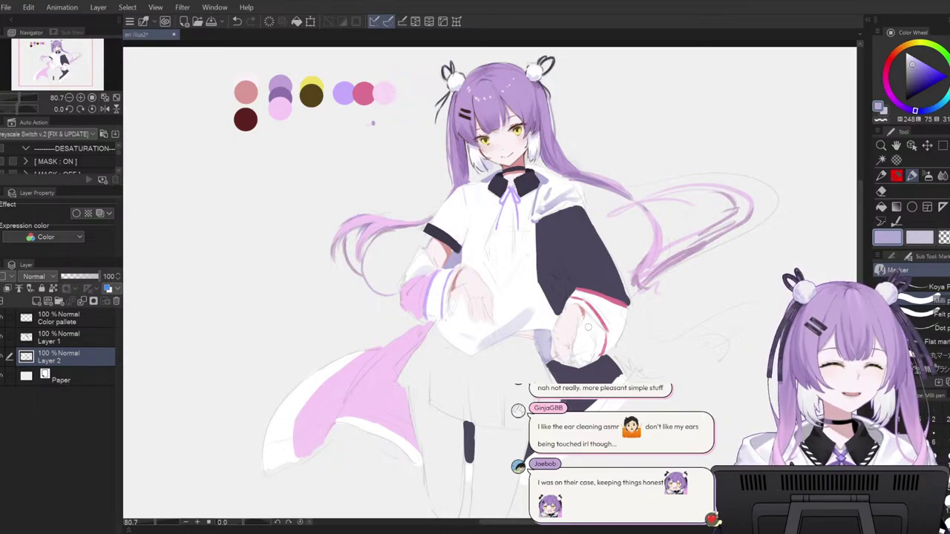
left_click(469, 438, "alt")
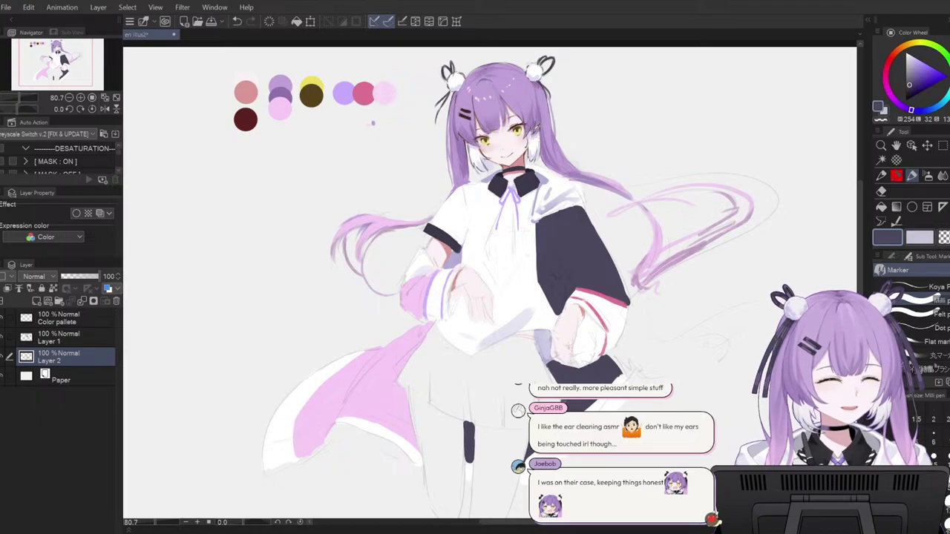
left_click(529, 147, "alt")
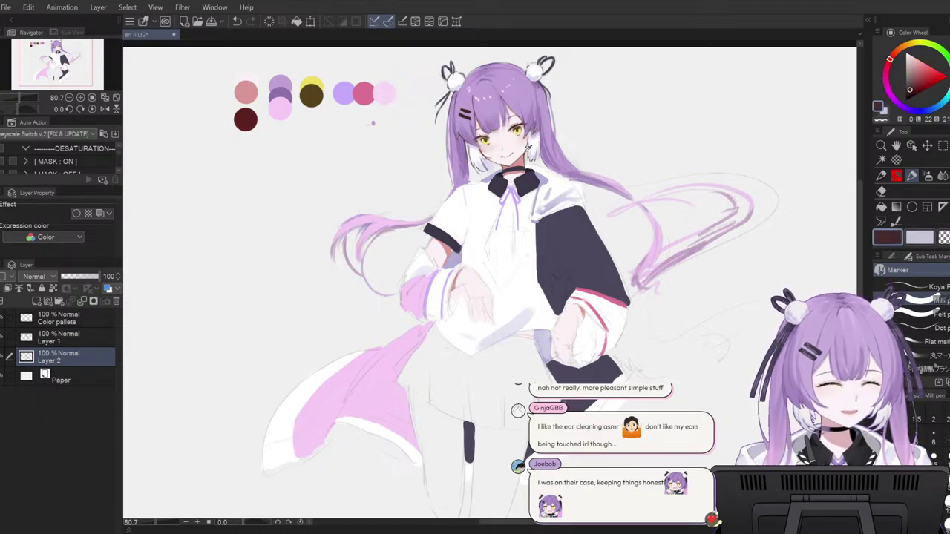
left_click(898, 177)
left_click(898, 176)
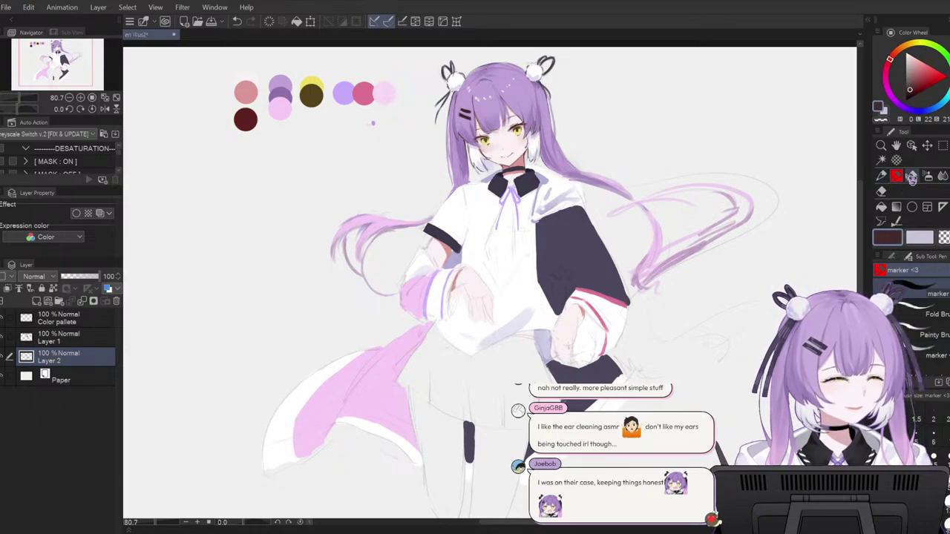
left_click(913, 176)
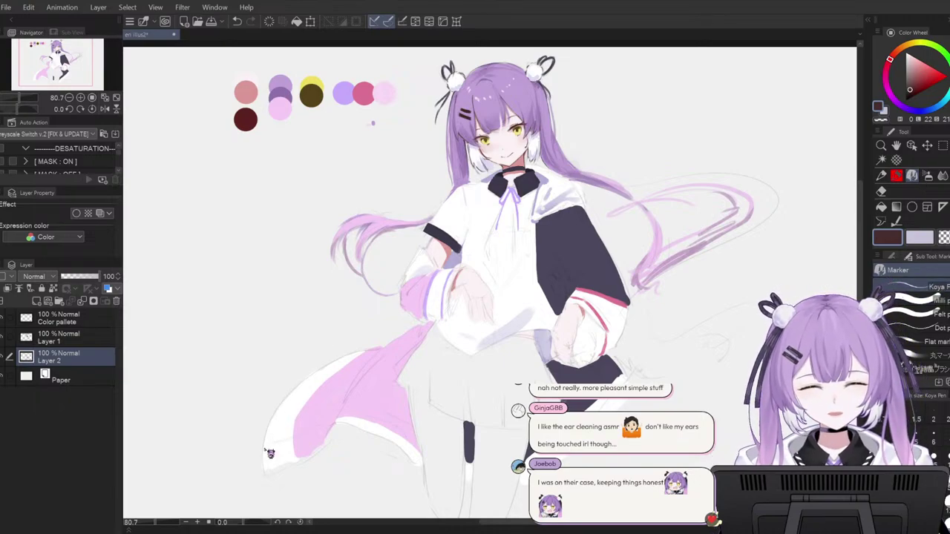
- Outline the flared shape's outer edge from its pointed tip up to the top with a thin dark line, redoing unsatisfactory strokes
left_click_drag(265, 472, 279, 412)
key("ctrl+z")
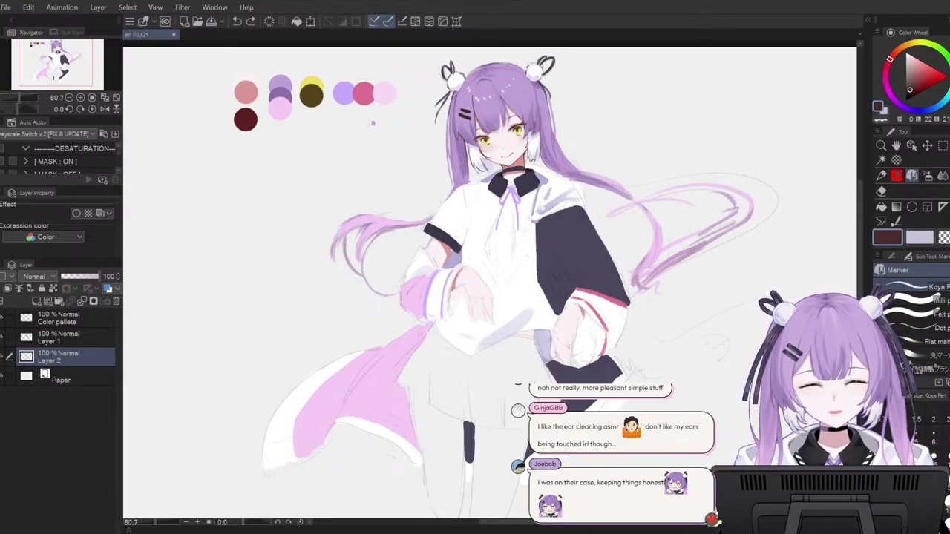
left_click_drag(264, 473, 286, 393)
key("ctrl+z")
mouse_move(265, 472)
left_mouse_down()
mouse_move(280, 411)
mouse_move(296, 391)
left_mouse_up()
key("ctrl+z")
left_click_drag(265, 472, 286, 397)
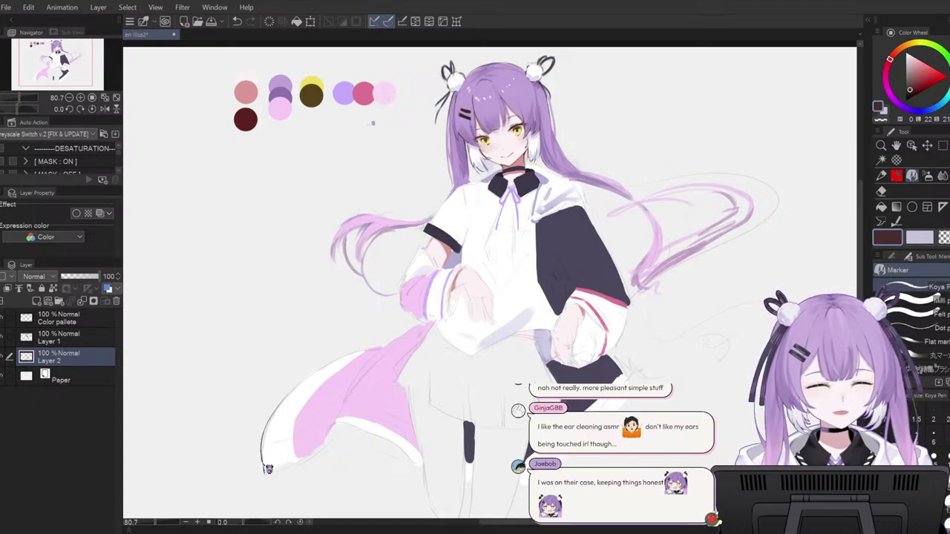
key("ctrl+z")
left_click_drag(264, 474, 284, 407)
mouse_move(267, 448)
left_mouse_down()
mouse_move(295, 389)
mouse_move(276, 415)
mouse_move(341, 356)
mouse_move(301, 392)
mouse_move(313, 376)
mouse_move(301, 383)
mouse_move(371, 346)
left_mouse_up()
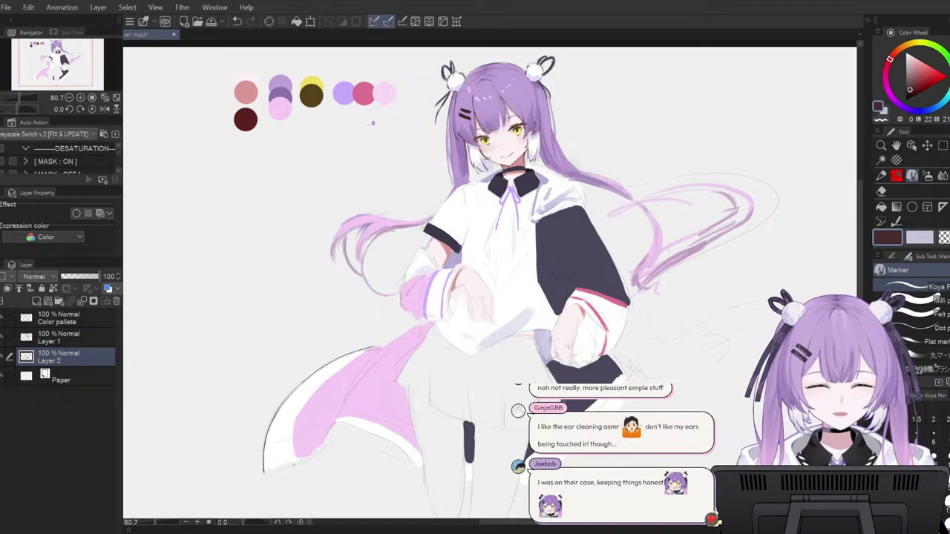
- Draw thin dark outlines along the lower edges of both lobes of the flared shape, redoing unsatisfactory strokes
left_click_drag(264, 472, 324, 446)
key("ctrl+z")
left_click_drag(264, 472, 324, 444)
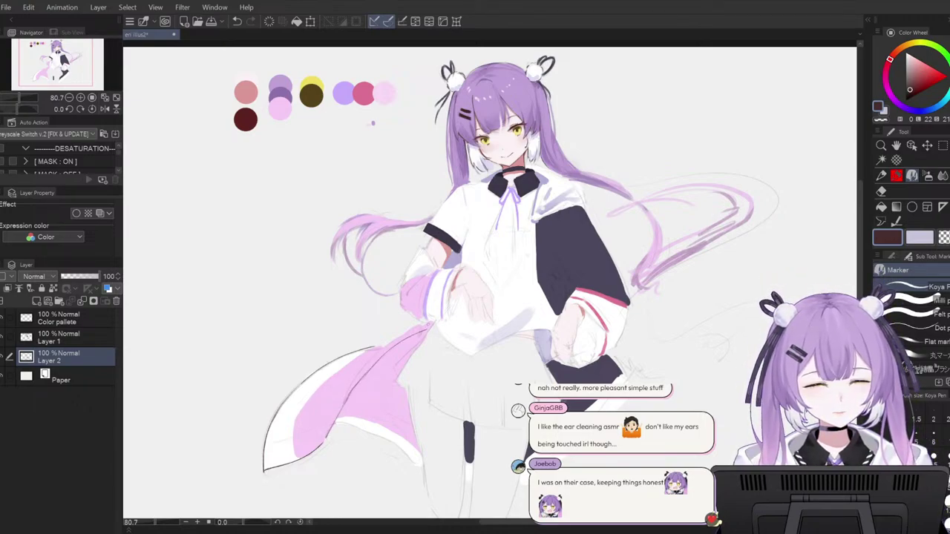
mouse_move(339, 423)
left_mouse_down()
mouse_move(382, 438)
mouse_move(423, 470)
left_mouse_up()
key("ctrl+z")
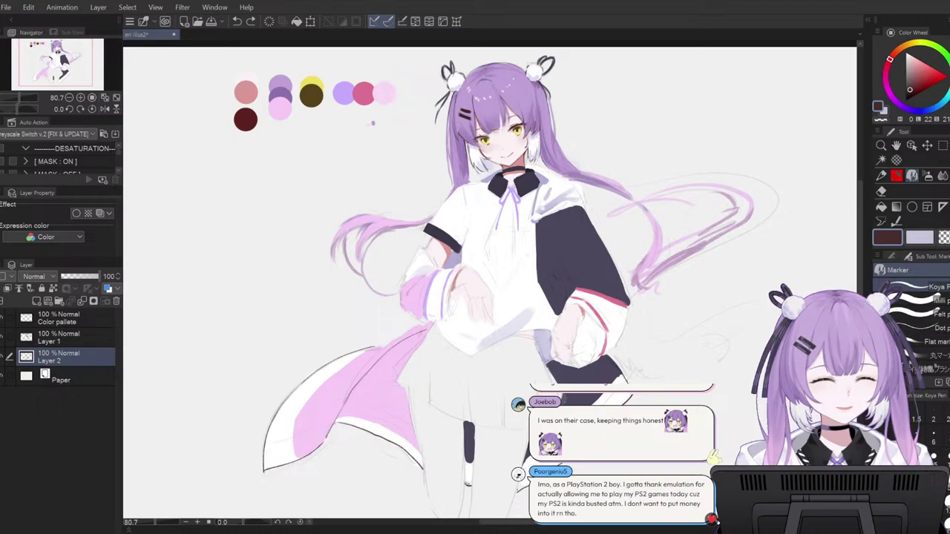
- Square off the lower end of the dark leg strip and touch up the white below it with sampled tones
left_click(616, 327, "alt")
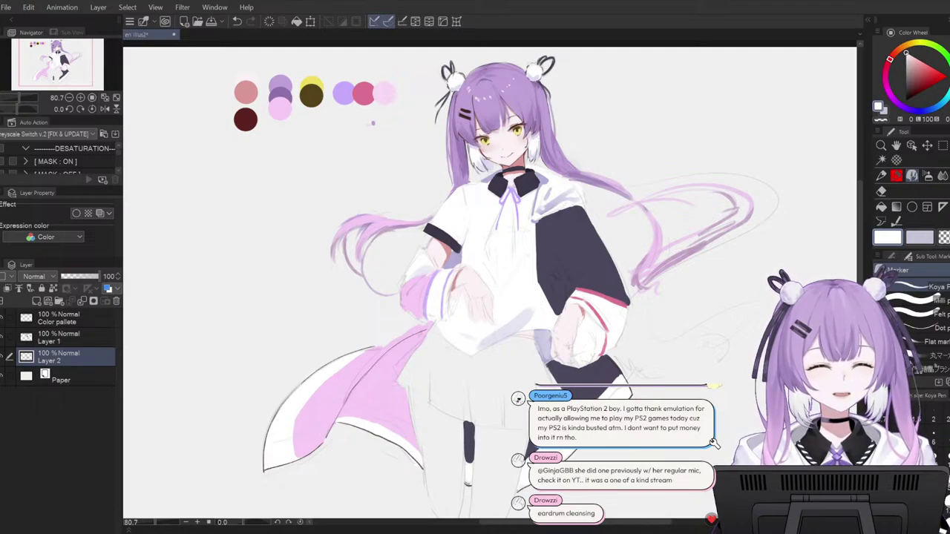
left_click(468, 440, "alt")
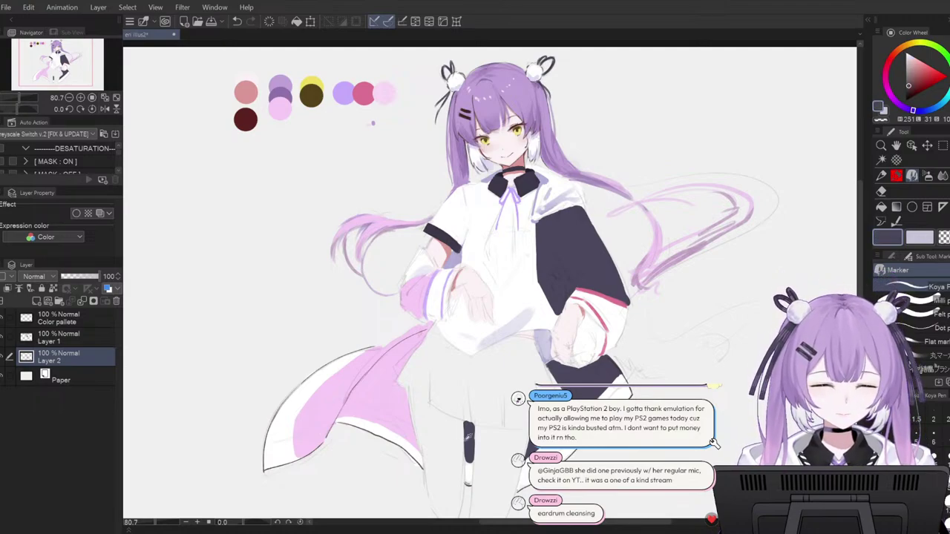
left_click(475, 459, "alt")
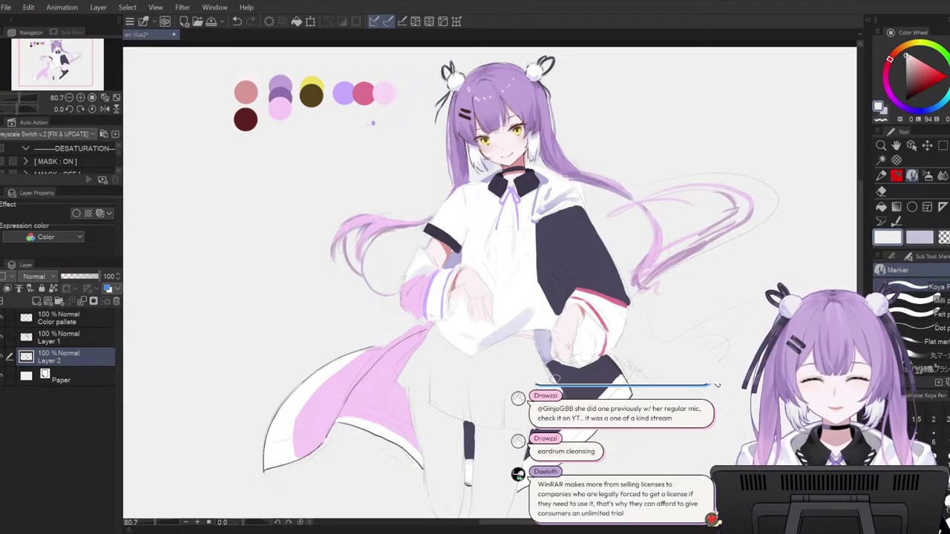
left_click(467, 471, "alt")
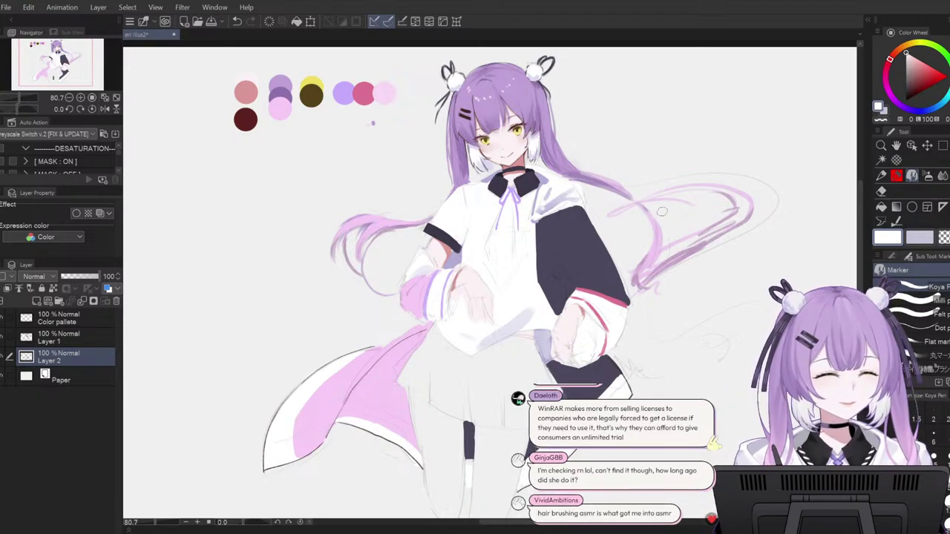
- Outline the pink sleeve cuff's edge in black with the Mechanical pencil on the Color pallete layer, undoing the last stroke
left_click_drag(928, 75, 905, 101)
left_click(881, 176)
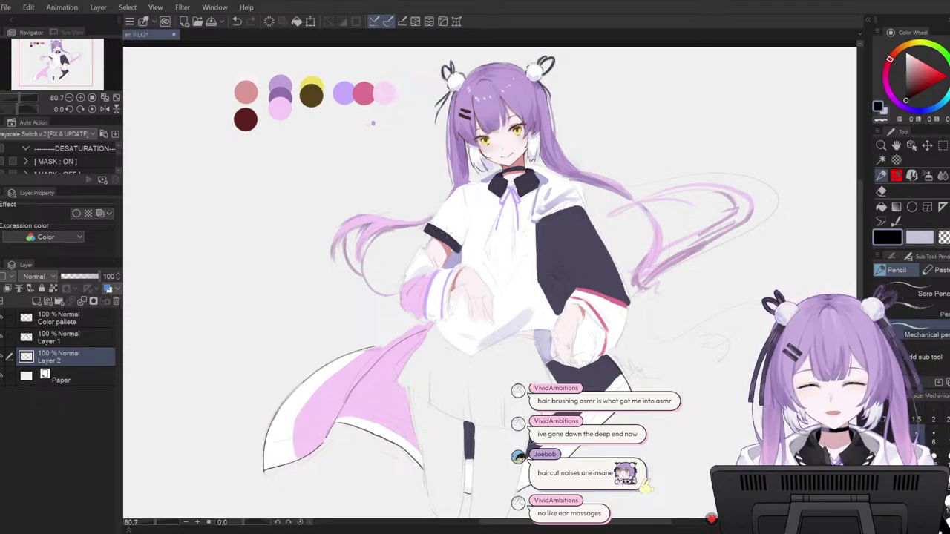
left_click(102, 340)
left_click(101, 323)
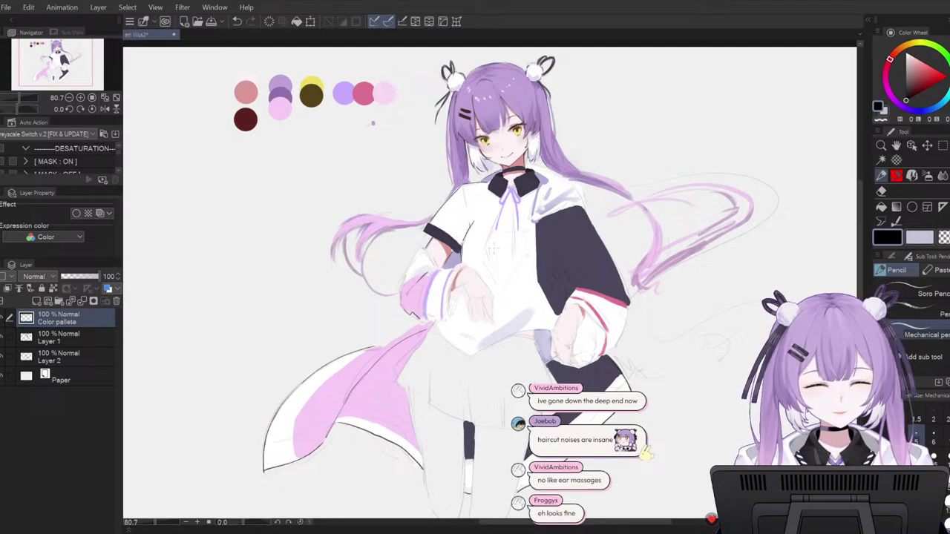
key("ctrl+z")
- Sample pink from the colour swatches, shift it to a darker muted purple, and choose the Marker
left_click(273, 166)
left_click(200, 153)
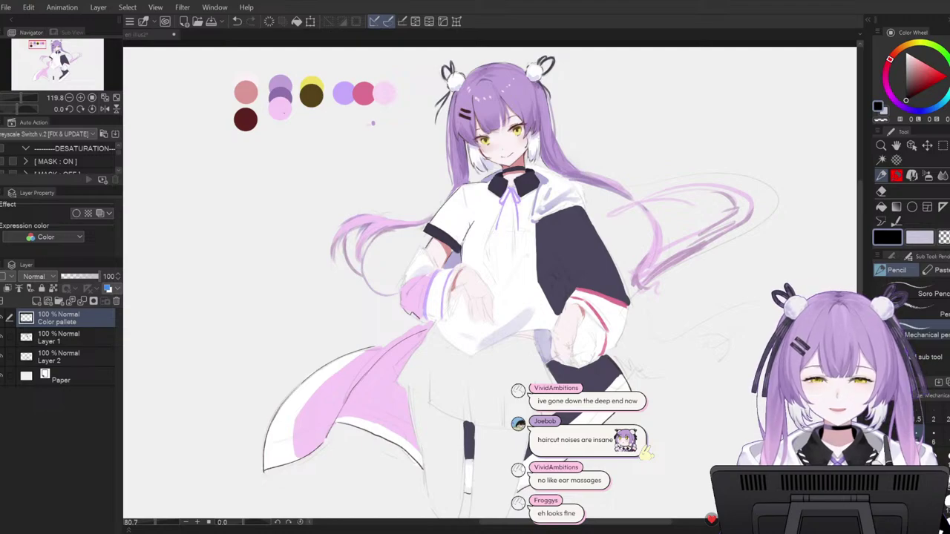
left_click(200, 153, "alt")
left_click(915, 63)
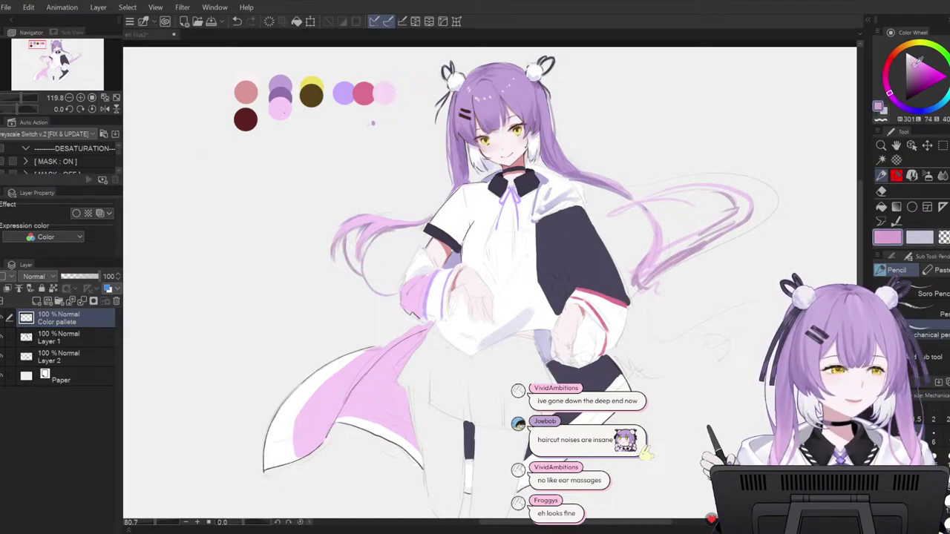
left_click(914, 71)
left_click(894, 99)
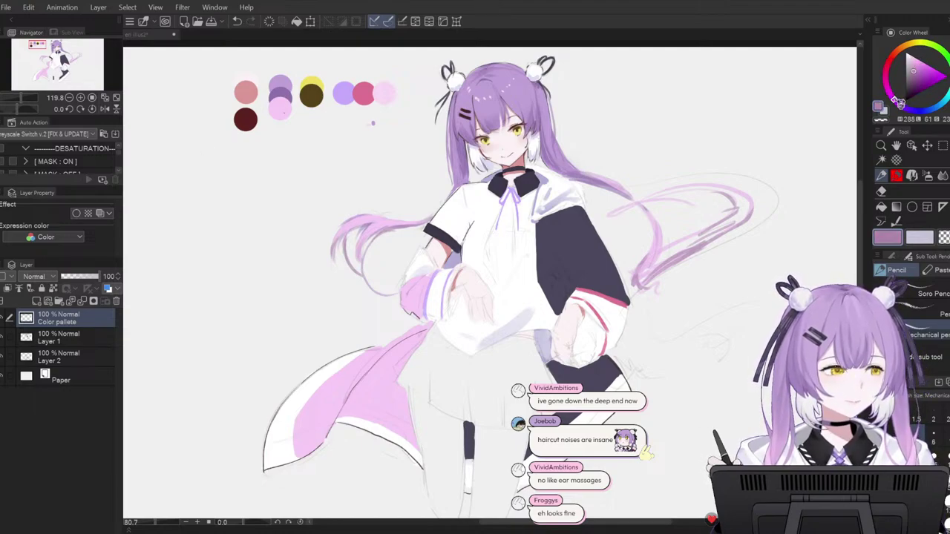
left_click(911, 175)
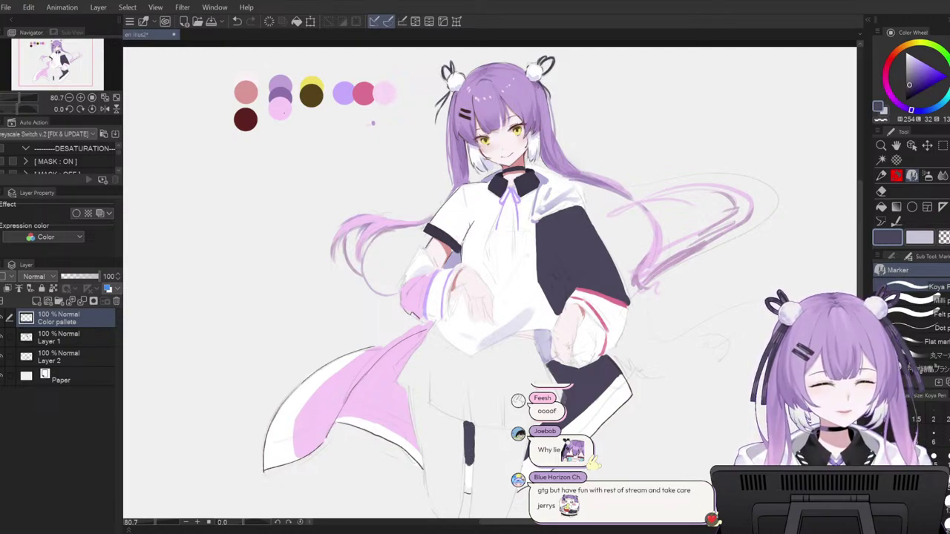
- Touch up the dark leg strip with its sampled dark colour and set the drawing colour to black
left_click_drag(905, 94, 880, 134)
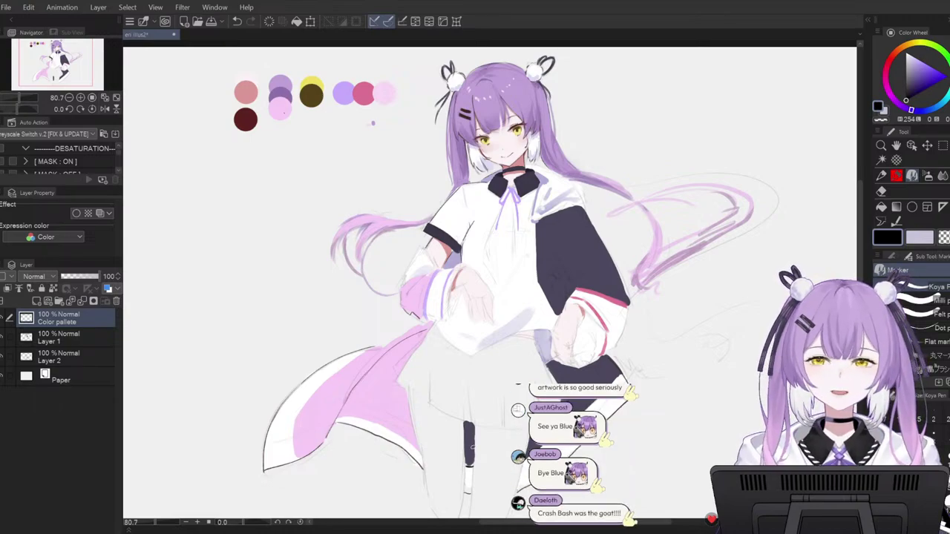
left_click(470, 451, "alt")
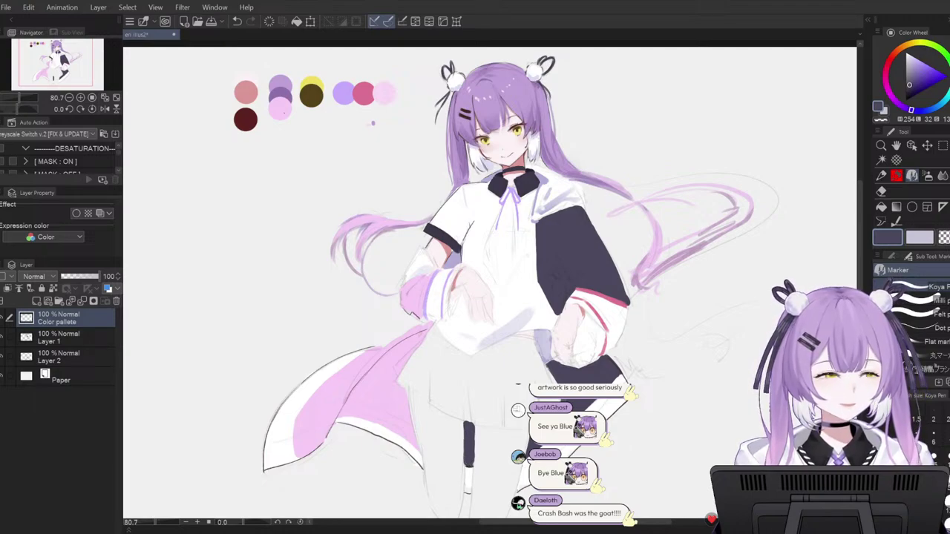
left_click_drag(917, 89, 883, 122)
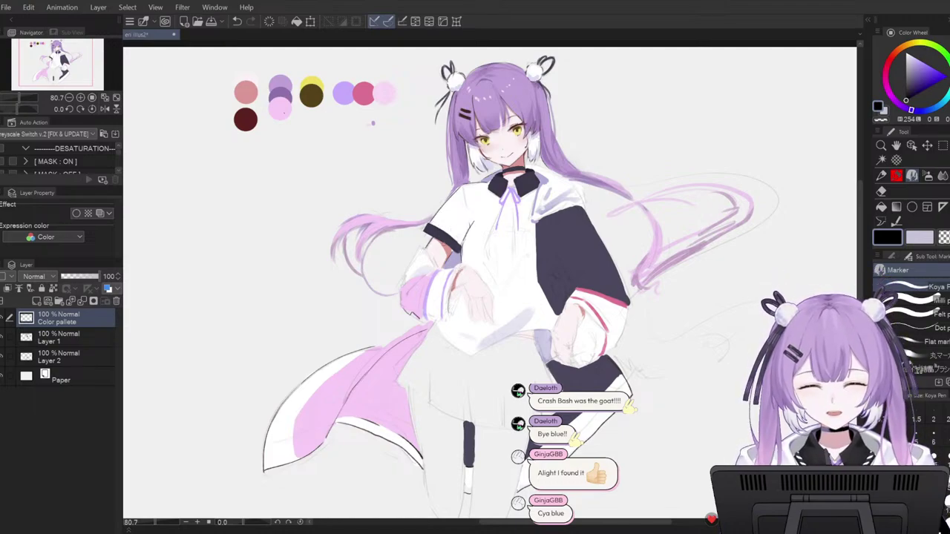
key("ctrl+z")
left_click_drag(449, 318, 456, 282)
key("ctrl+z")
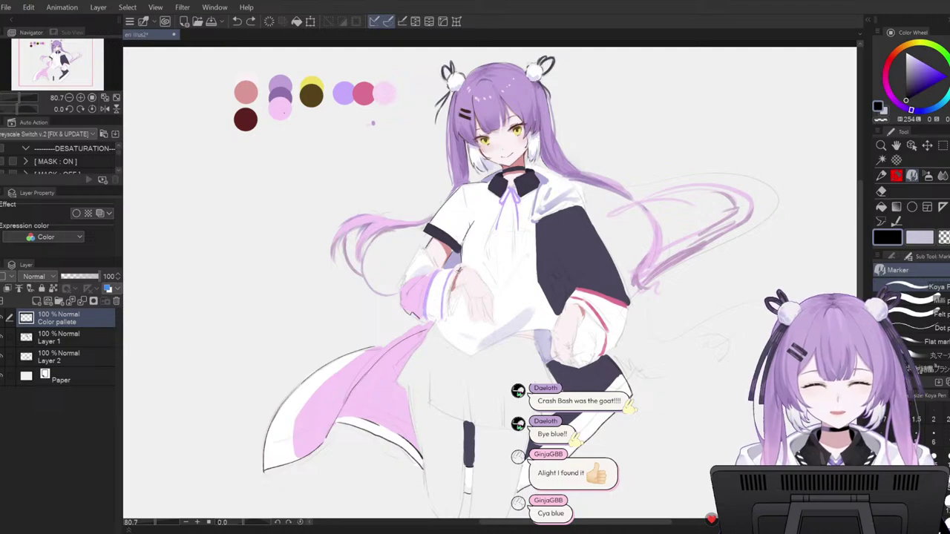
left_click_drag(447, 316, 458, 272)
key("ctrl+z")
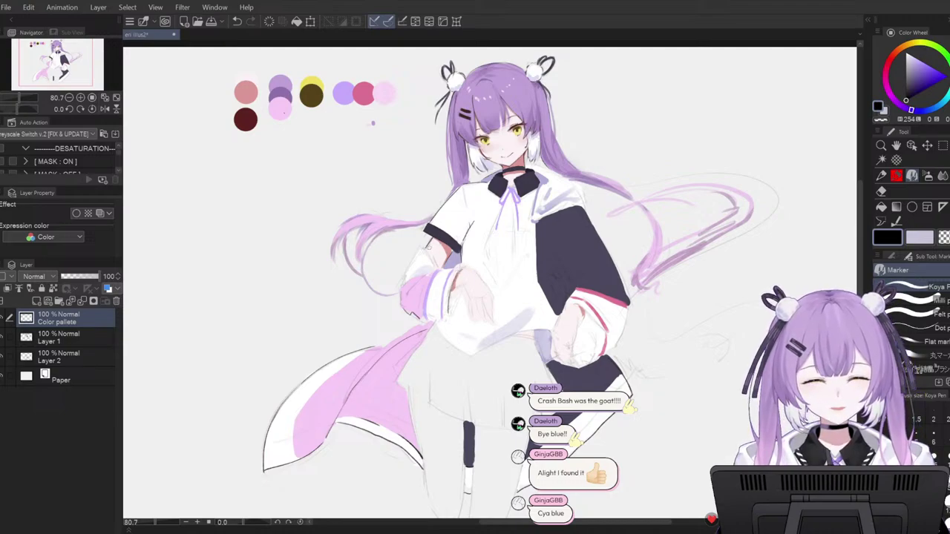
- Sample the flared shape's pink, darken it to a muted purple, and shade the pink sleeve, redoing unsatisfactory strokes
left_click(394, 363, "alt")
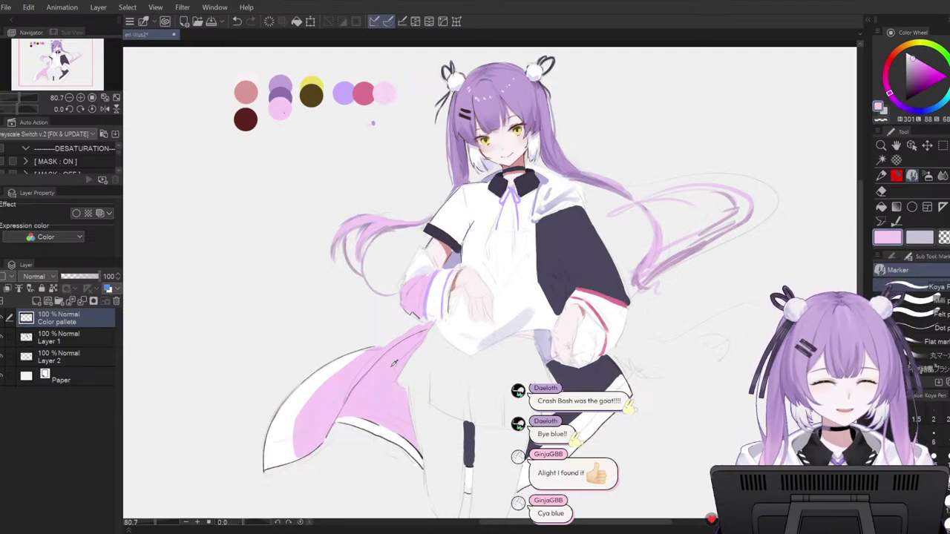
left_click_drag(917, 64, 912, 73)
left_click(895, 101)
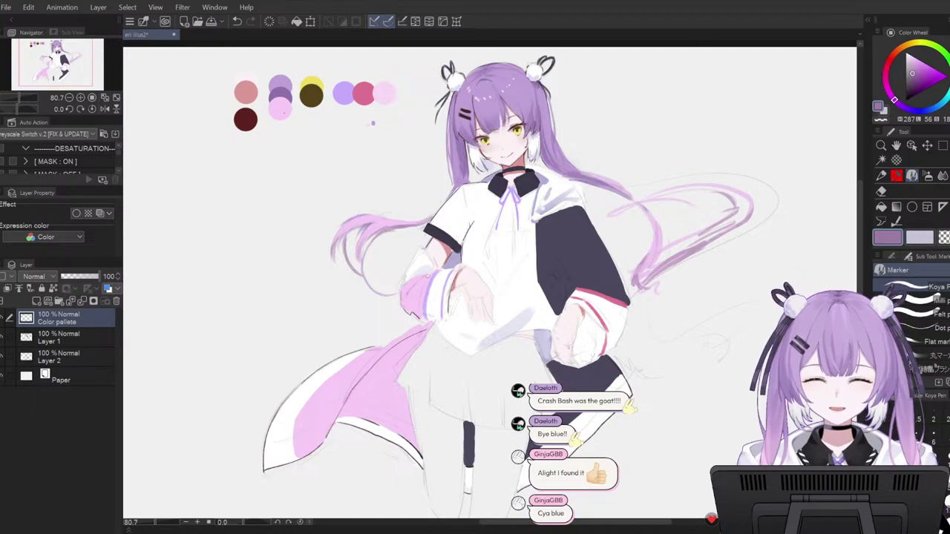
mouse_move(431, 276)
left_mouse_down()
mouse_move(409, 289)
mouse_move(419, 281)
left_mouse_up()
key("ctrl+z")
key("ctrl+z")
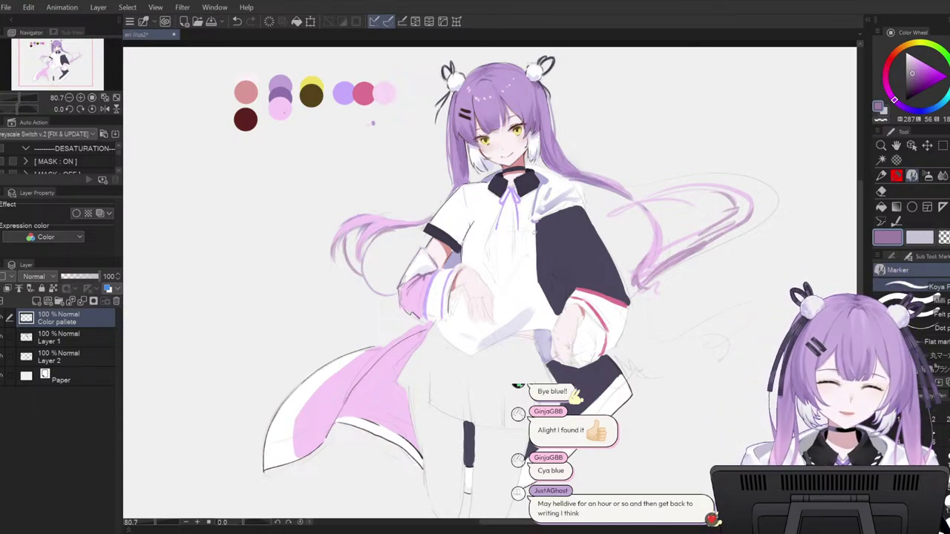
- Sample the pale skin tone near the neck and fill both legs below the skirt with it
left_click(515, 170, "alt")
left_click(519, 161, "alt")
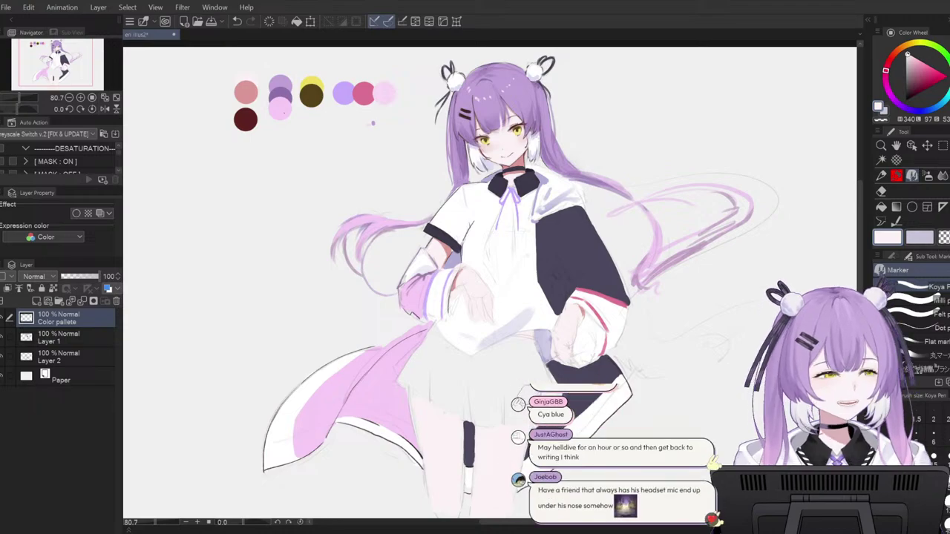
scroll(839, 245, "down", 2)
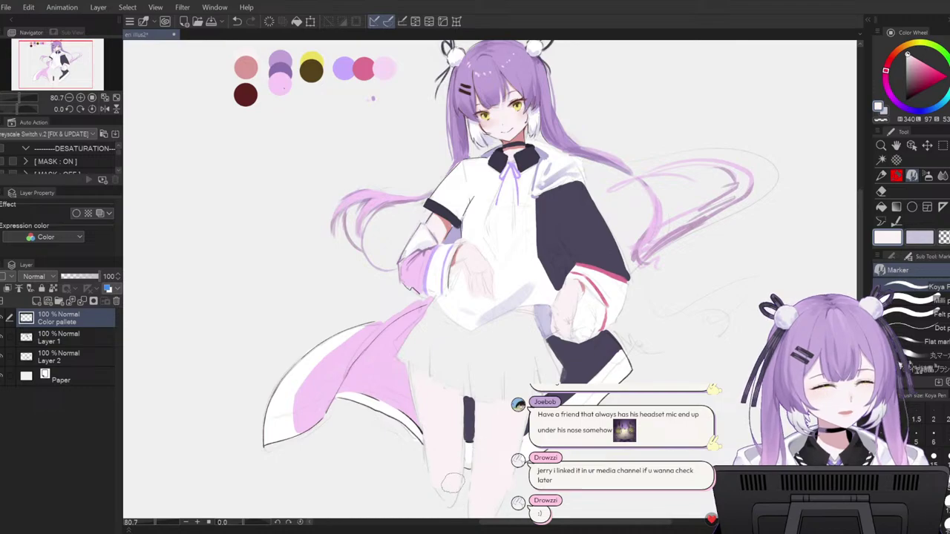
- Paint reddish-pink shadows across the tops of both legs under the skirt hem with the marker <3 pen and a colour sampled beside the face
left_click(521, 129, "alt")
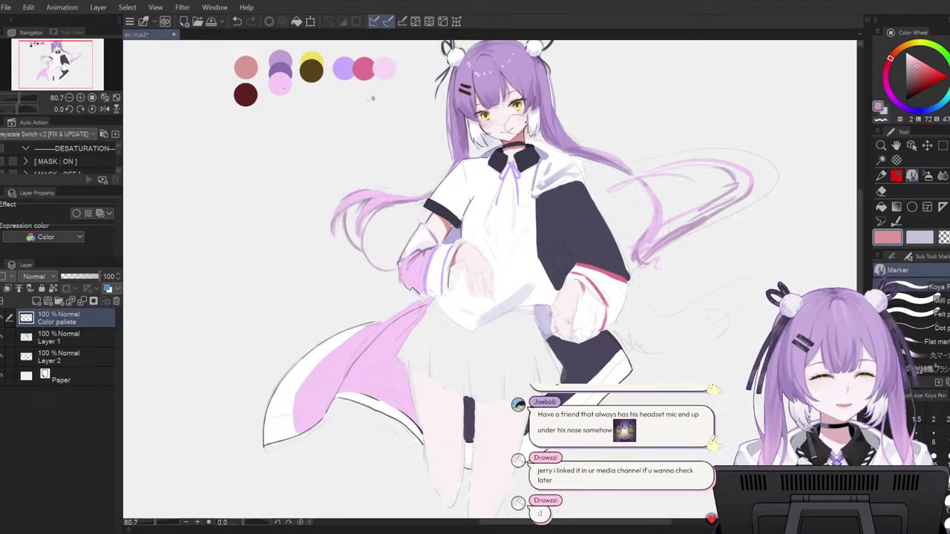
left_click(896, 176)
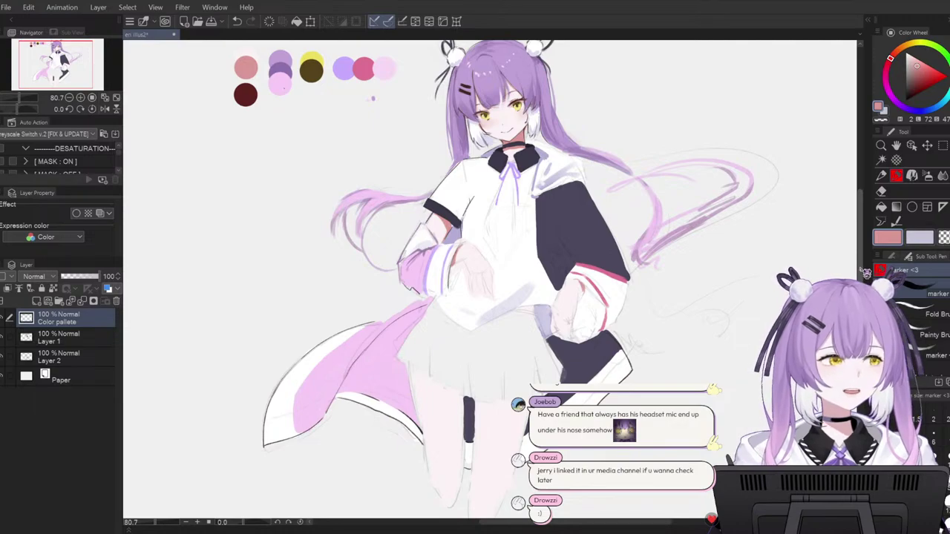
scroll(833, 257, "down", 2)
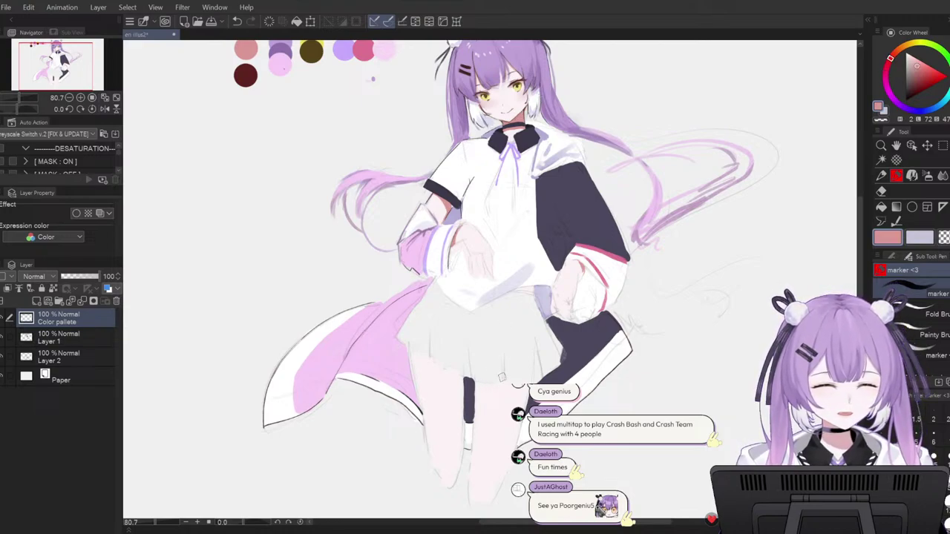
left_click_drag(484, 386, 530, 382)
key("ctrl+z")
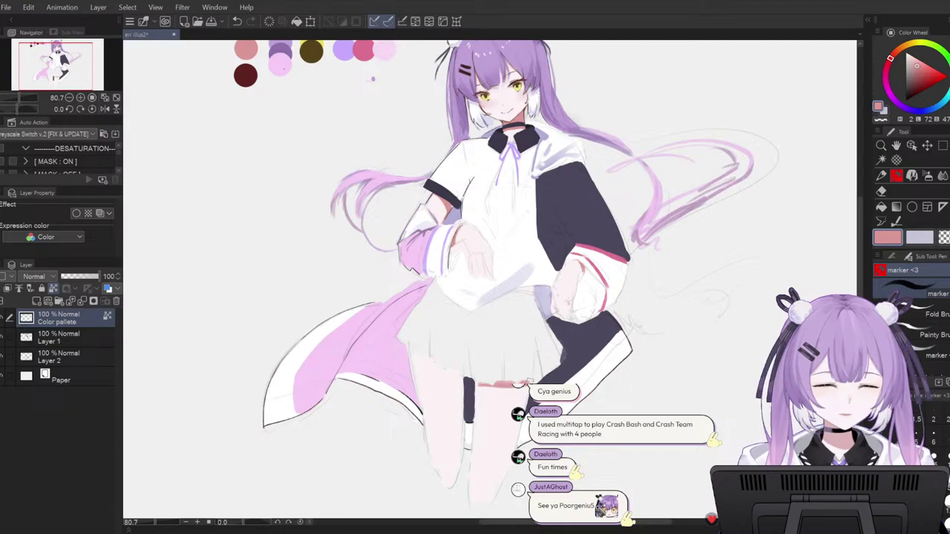
mouse_move(431, 361)
left_mouse_down()
mouse_move(410, 346)
mouse_move(462, 377)
left_mouse_up()
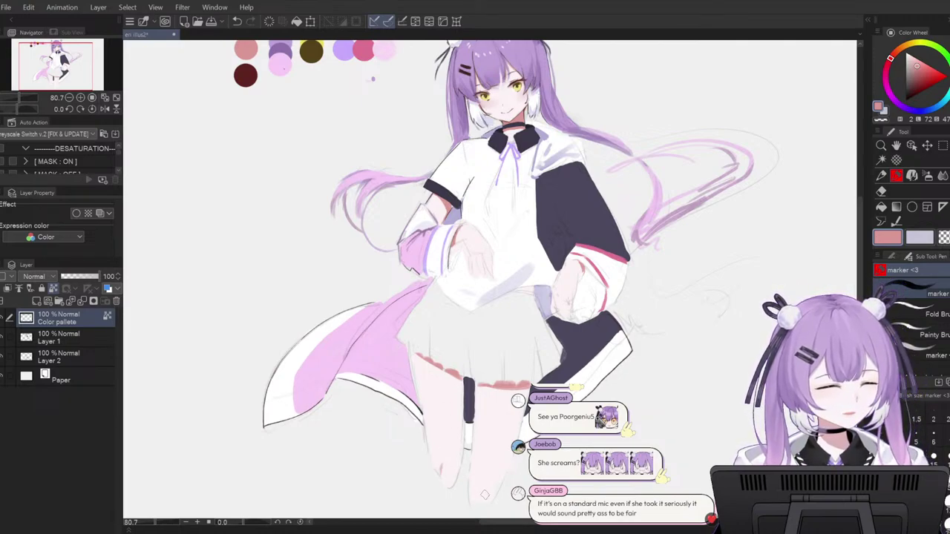
- Add reddish-pink marks on both knees and soften them with the Fold Brush
left_click(943, 175)
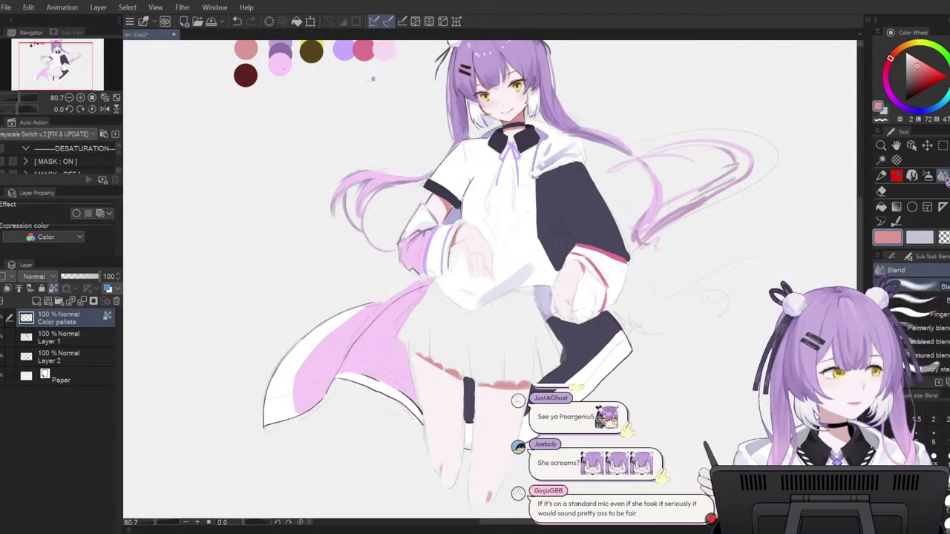
left_click(896, 175)
left_click(932, 312)
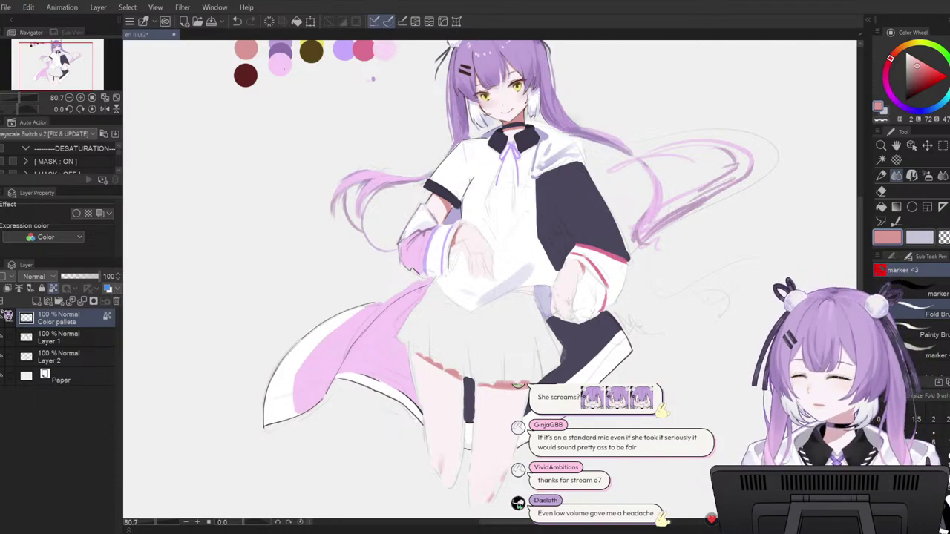
- Compare the illustration with the Color pallete and Layer 1 layers hidden and shown, checking the whole figure
left_click(5, 317)
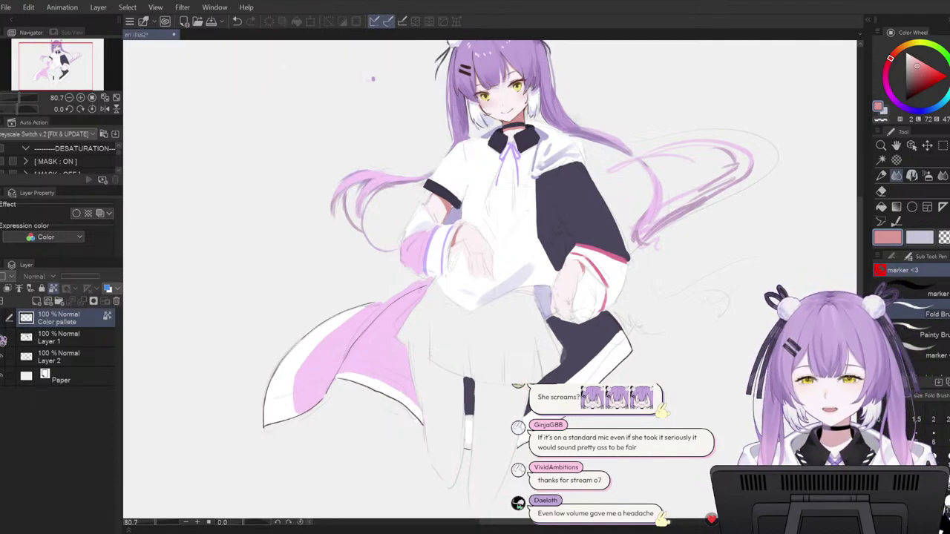
left_click(4, 338)
left_click(4, 338)
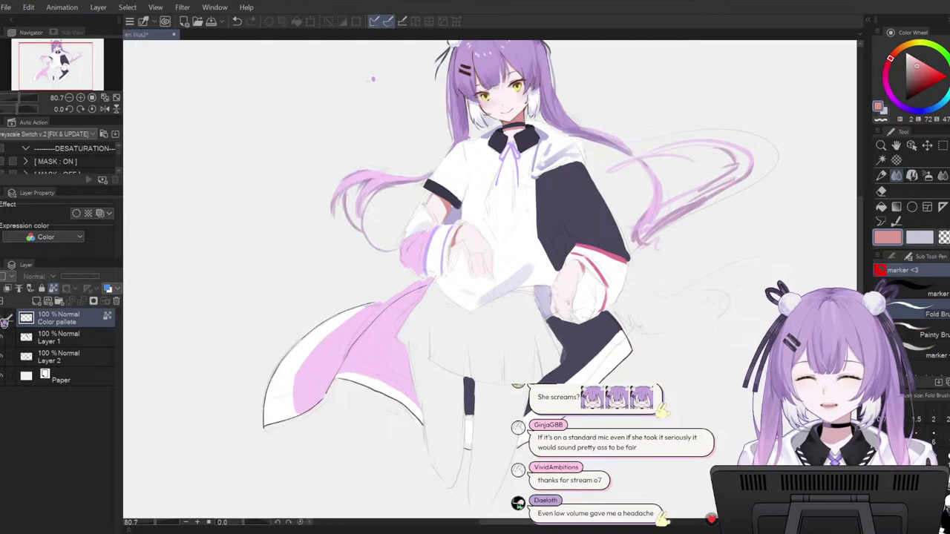
left_click(5, 318)
scroll(642, 238, "down", 1)
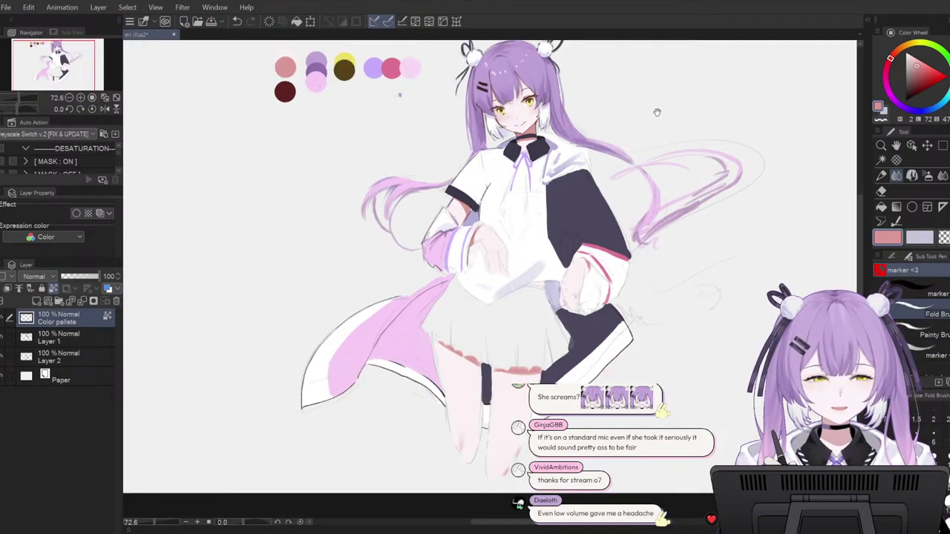
scroll(604, 149, "up", 2)
left_click_drag(555, 234, 579, 244)
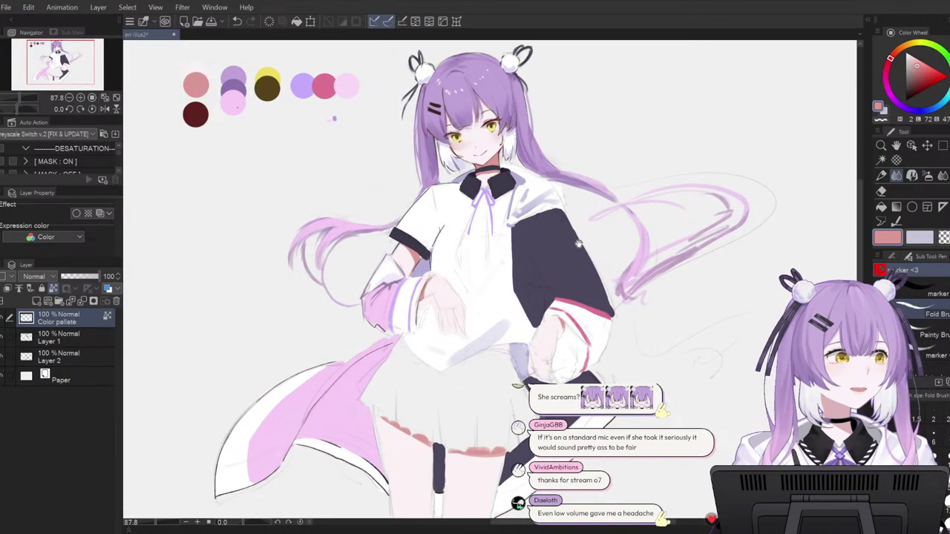